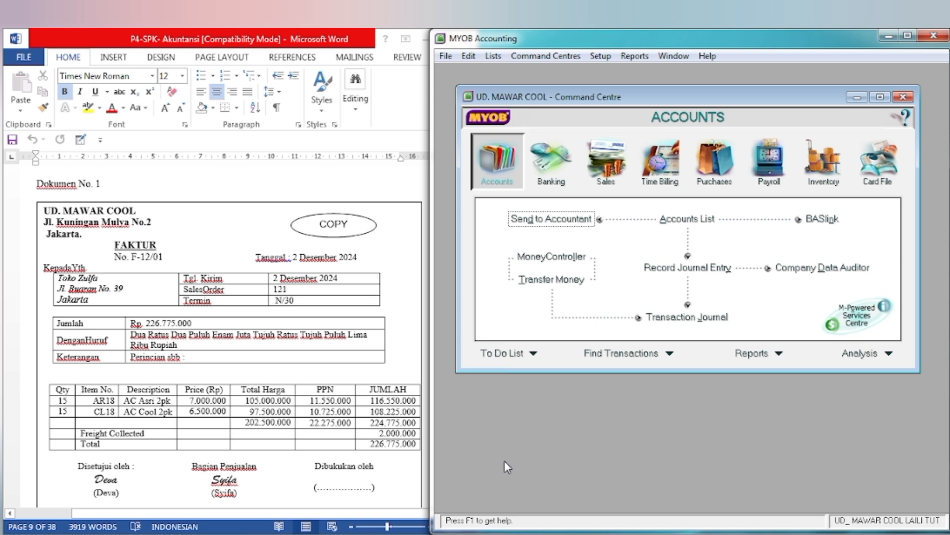
# Step: In the Word document, highlight the label "Dokumen No. 1" and the heading "FAKTUR" in yellow
pyautogui.click(296, 409)
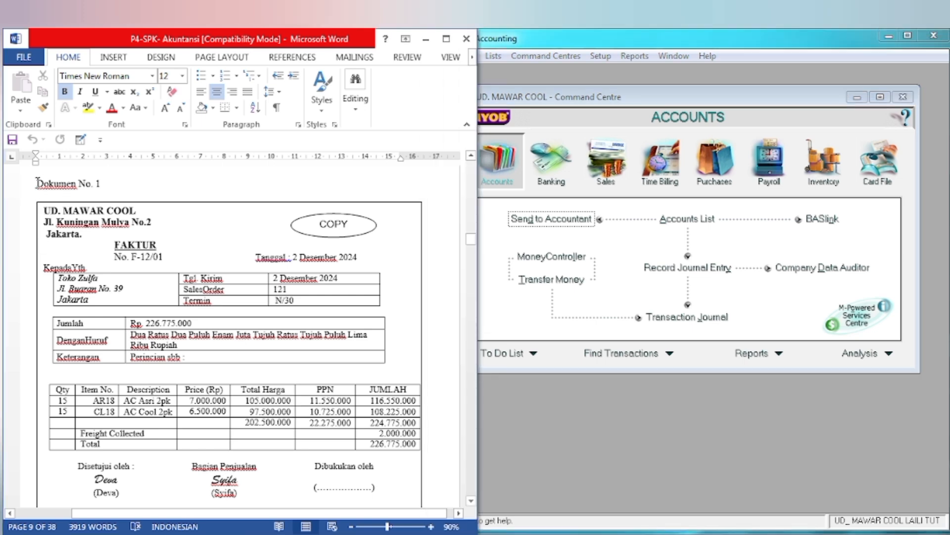
pyautogui.moveTo(37, 183); pyautogui.dragTo(100, 183)
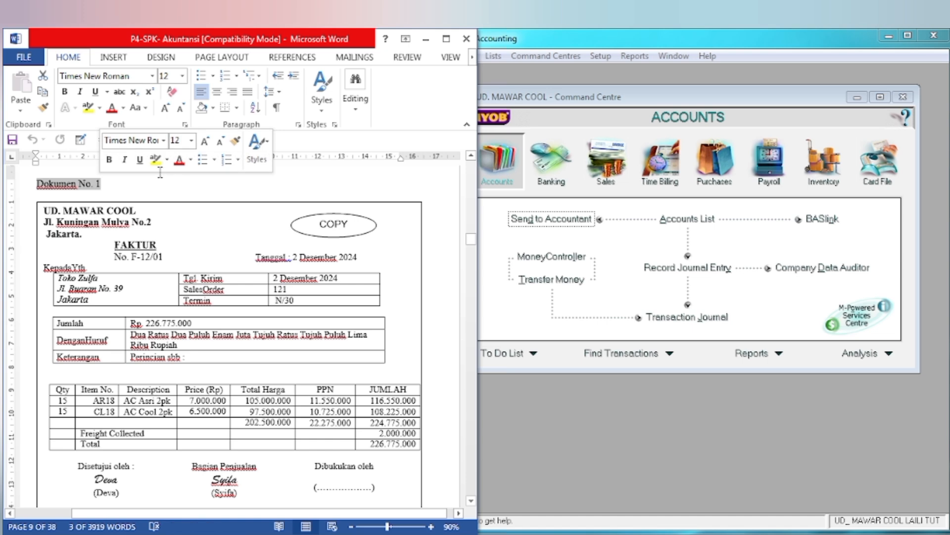
pyautogui.click(155, 159)
pyautogui.click(131, 255)
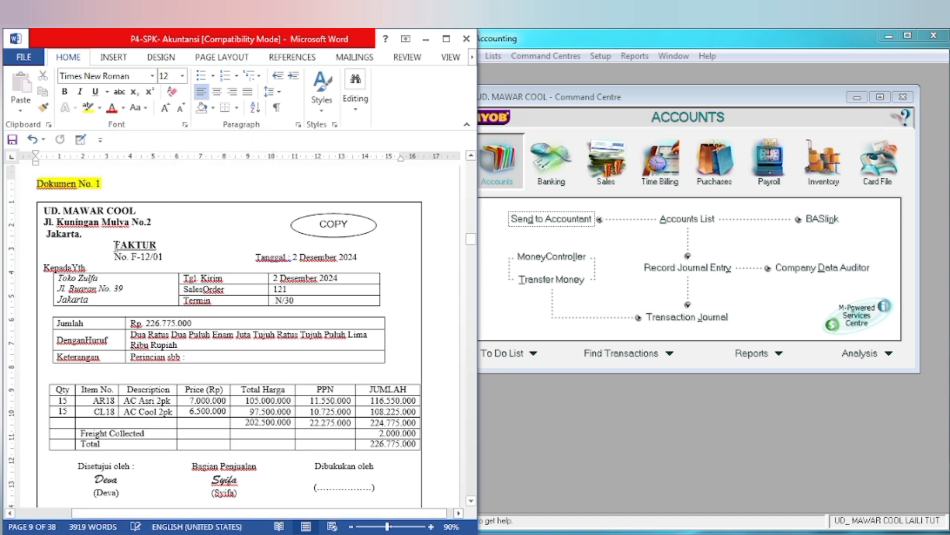
pyautogui.doubleClick(140, 243)
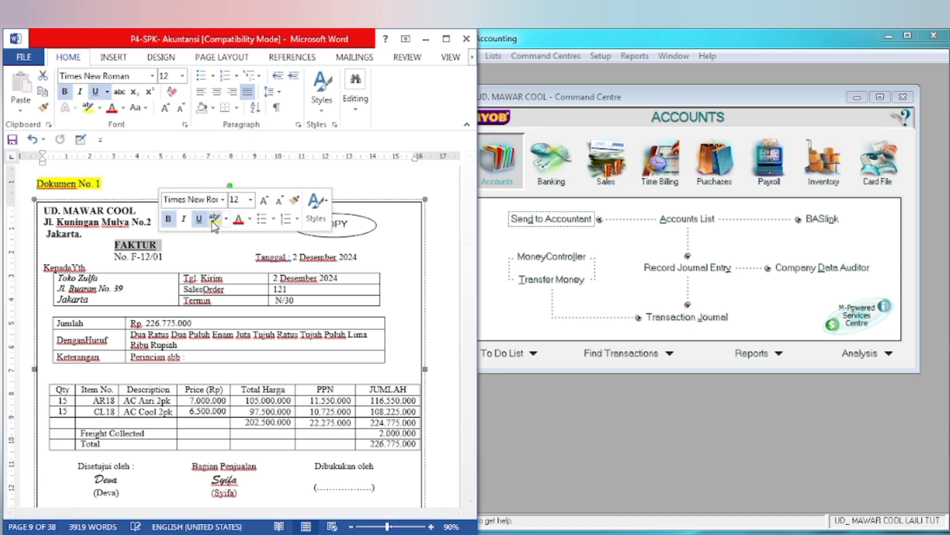
pyautogui.click(215, 219)
# Step: Highlight the company name "UD. MAWAR COOL" and the invoice date "2 Desember 2024" in yellow
pyautogui.click(56, 212)
pyautogui.moveTo(46, 211); pyautogui.dragTo(139, 212)
pyautogui.click(194, 186)
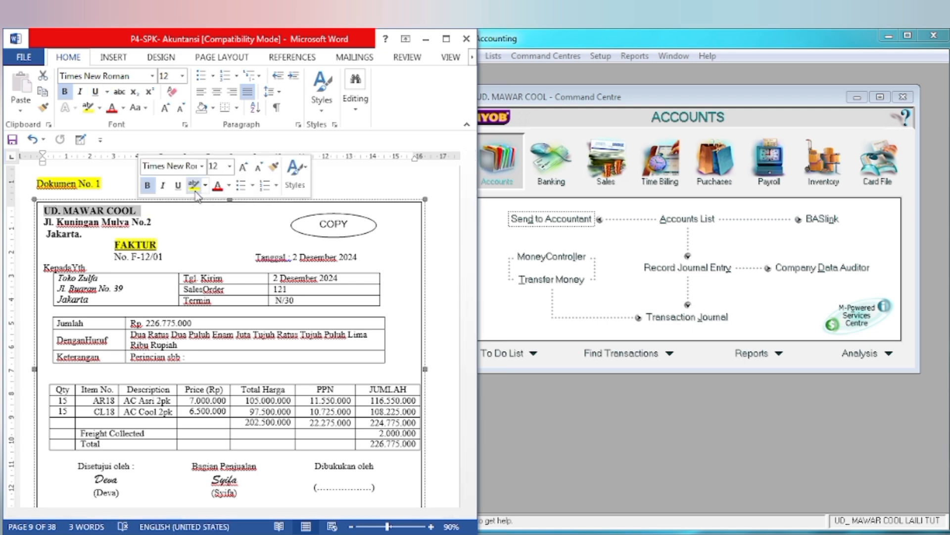
pyautogui.click(86, 247)
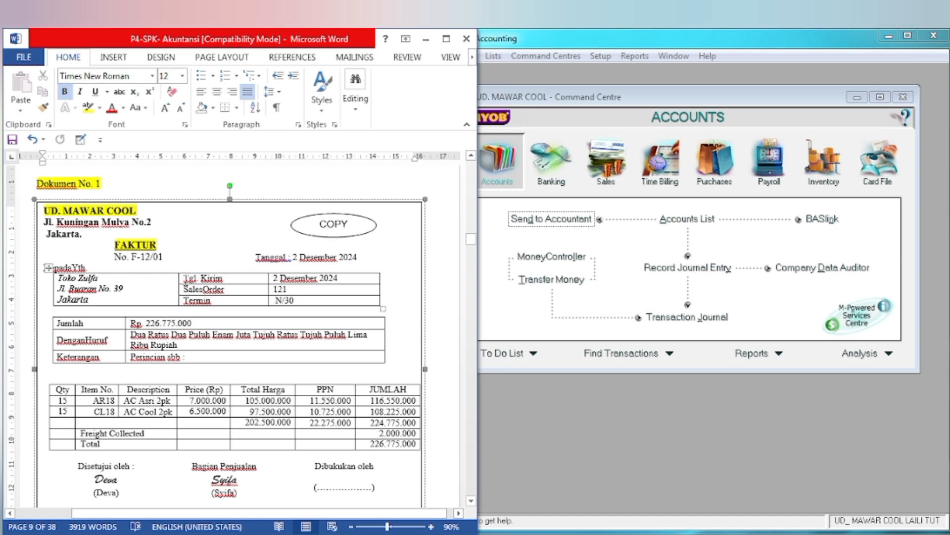
pyautogui.moveTo(289, 258); pyautogui.dragTo(358, 258)
pyautogui.click(423, 234)
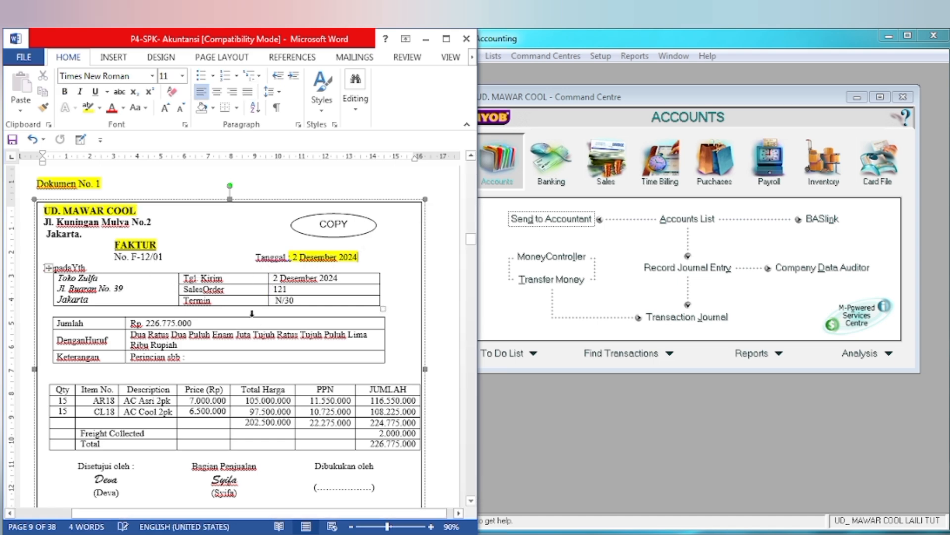
pyautogui.click(302, 311)
# Step: Switch to MYOB Accounting, start a new sales invoice, widen the program window and turn off the Tax Inclusive option
pyautogui.click(631, 281)
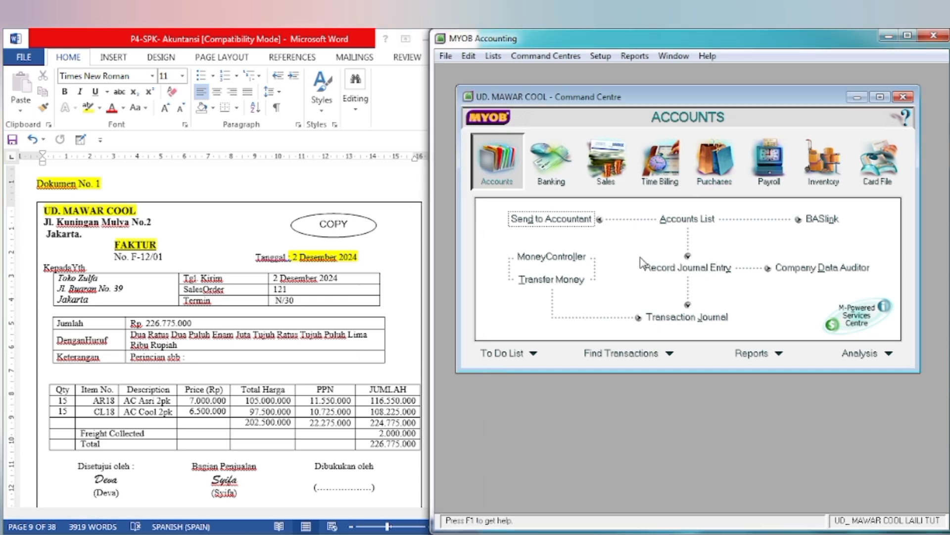
pyautogui.click(616, 168)
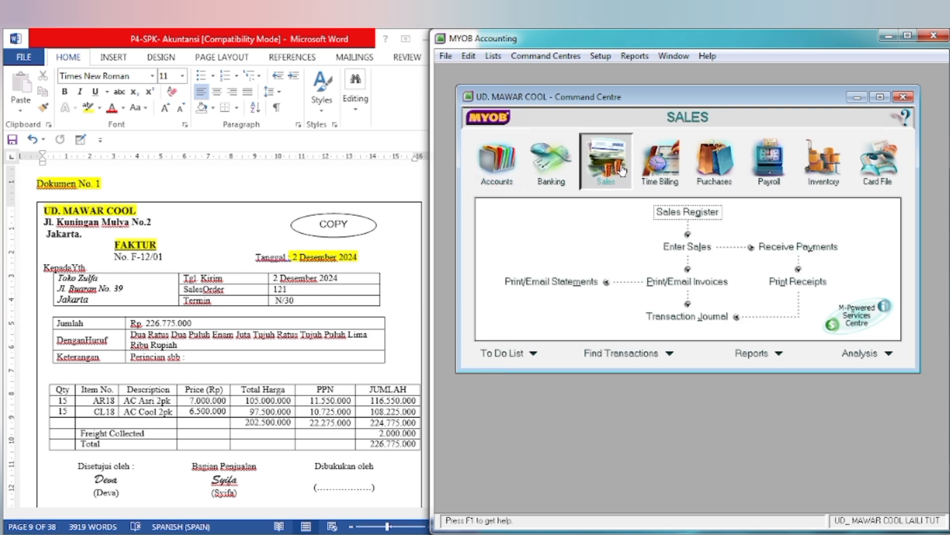
pyautogui.click(684, 246)
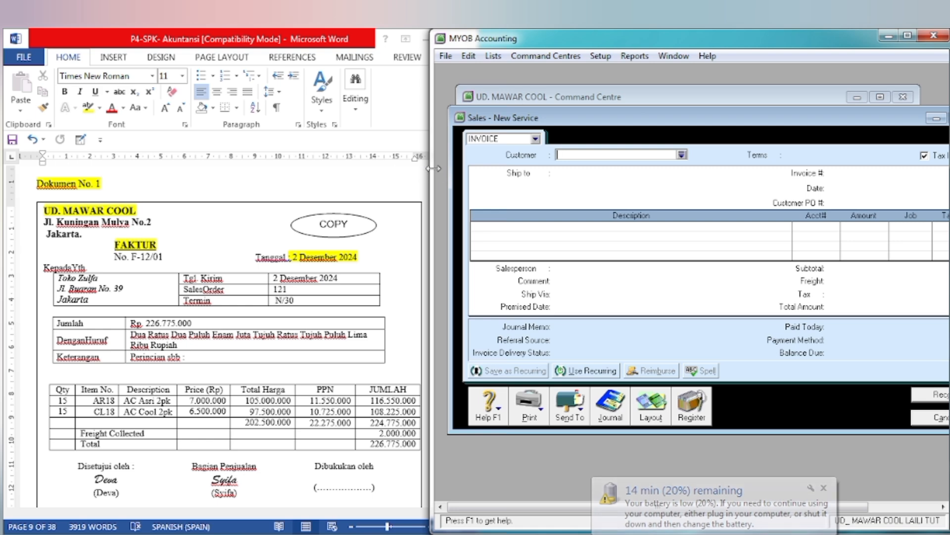
pyautogui.moveTo(433, 169); pyautogui.dragTo(385, 171)
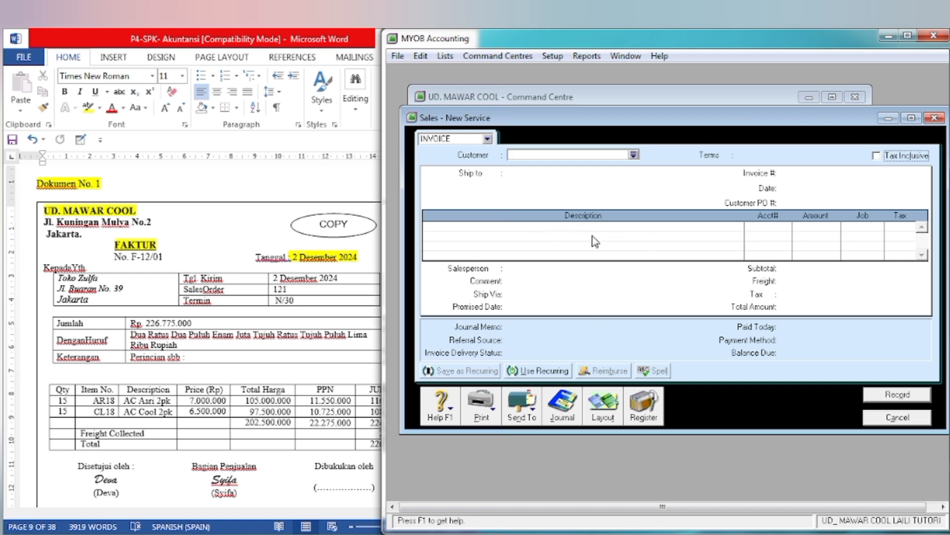
# Step: Change the sales invoice layout to Item
pyautogui.click(603, 408)
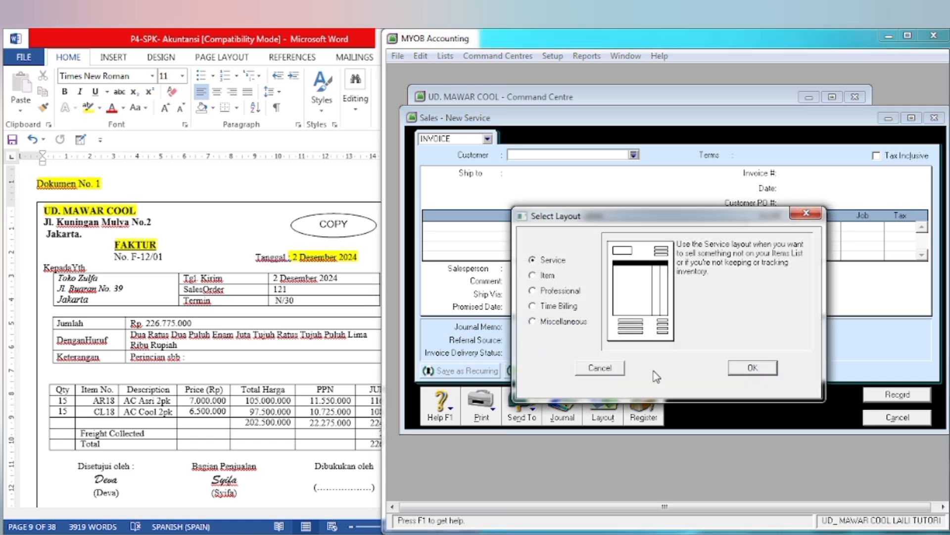
pyautogui.click(533, 276)
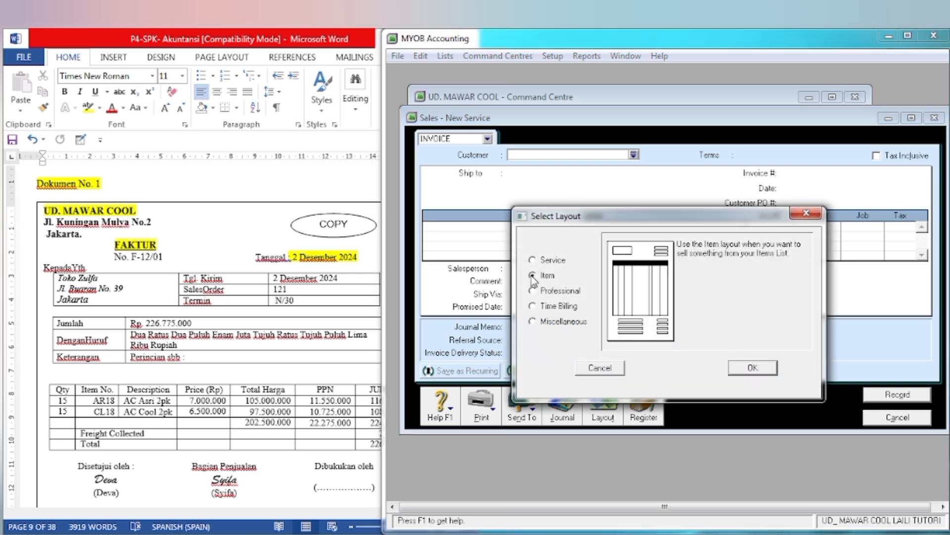
pyautogui.click(752, 368)
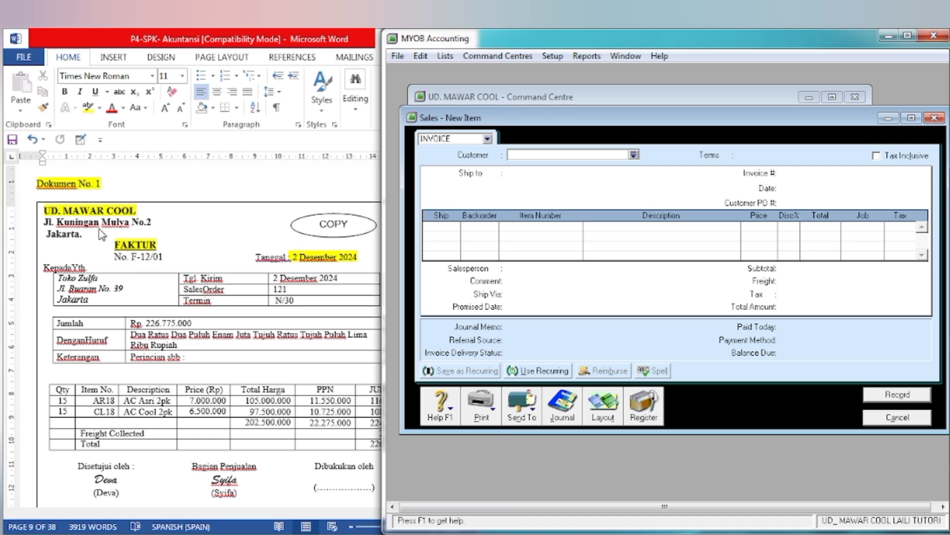
# Step: In the Word document, highlight the customer name "Toko Zulfa" in yellow
pyautogui.click(60, 292)
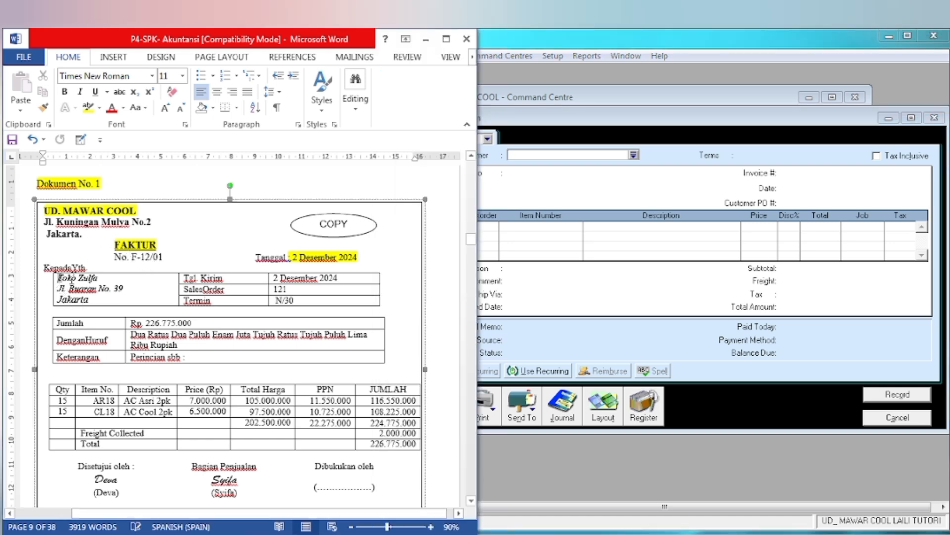
pyautogui.moveTo(57, 278); pyautogui.dragTo(100, 279)
pyautogui.hotkey('ctrl', 'c')
pyautogui.click(155, 325)
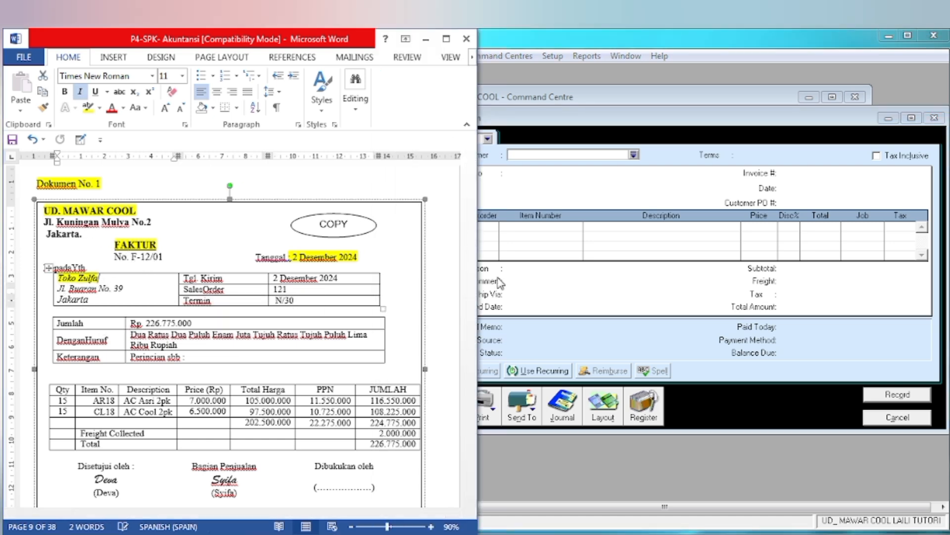
# Step: Back in MYOB, choose Toko Zulfa as the customer of the new invoice
pyautogui.click(535, 282)
pyautogui.click(634, 155)
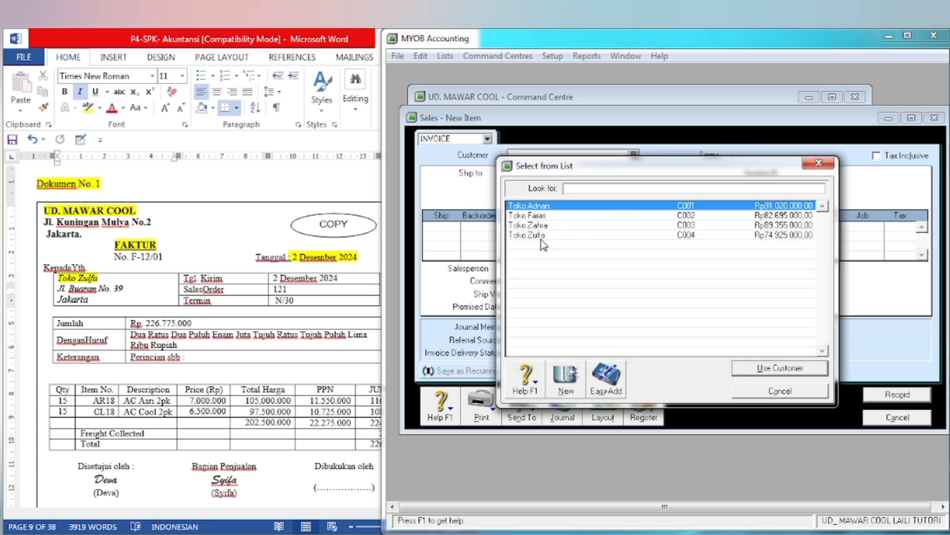
pyautogui.hotkey('ctrl', 'v')
pyautogui.click(748, 372)
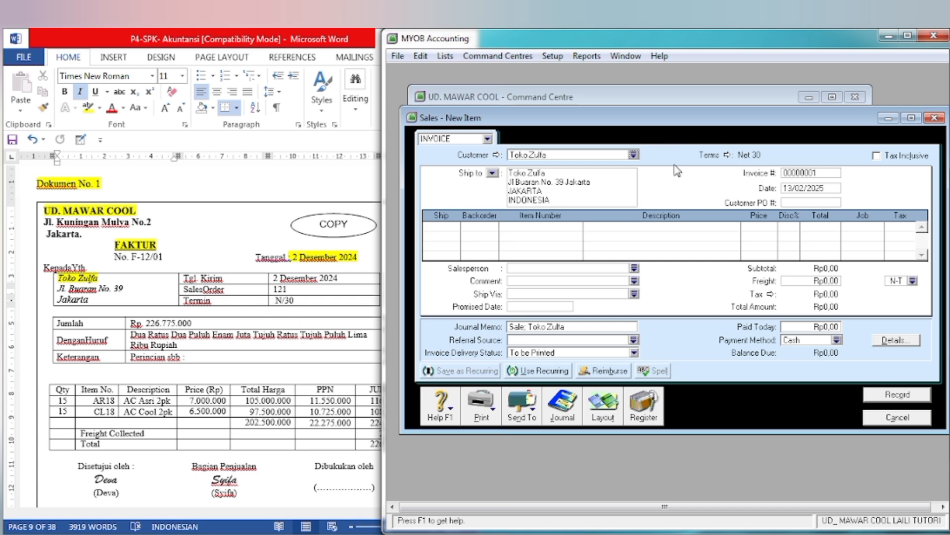
# Step: In the Word document, highlight the invoice number line "No. F-12/01" in yellow
pyautogui.click(225, 356)
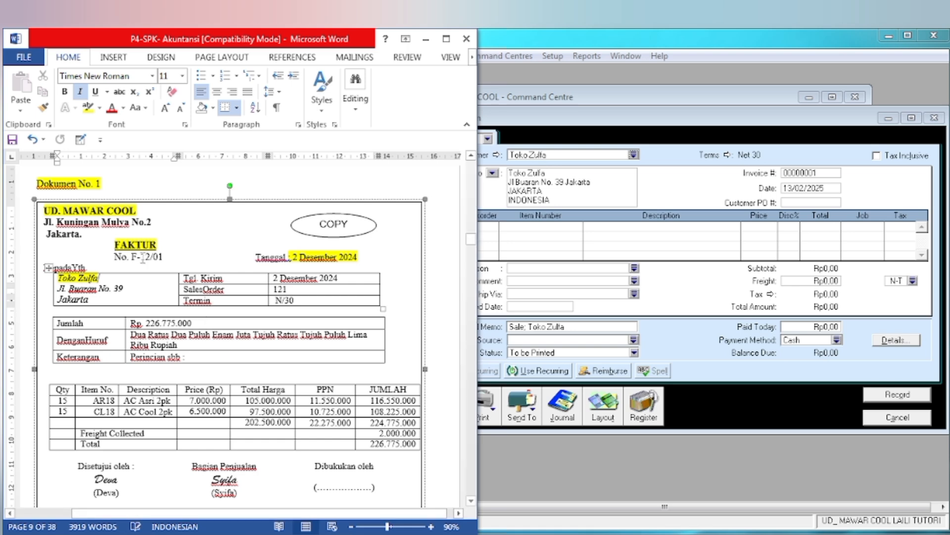
pyautogui.moveTo(113, 257); pyautogui.dragTo(165, 258)
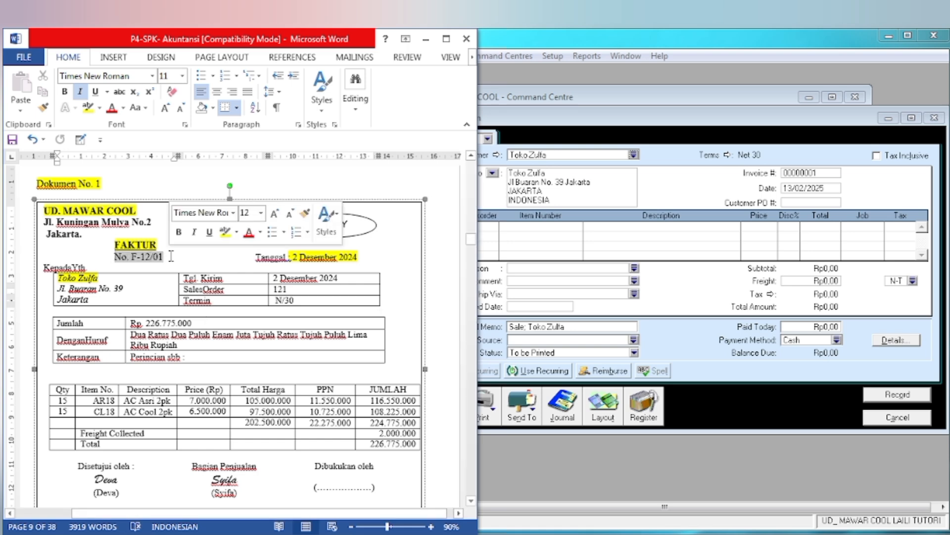
pyautogui.click(227, 232)
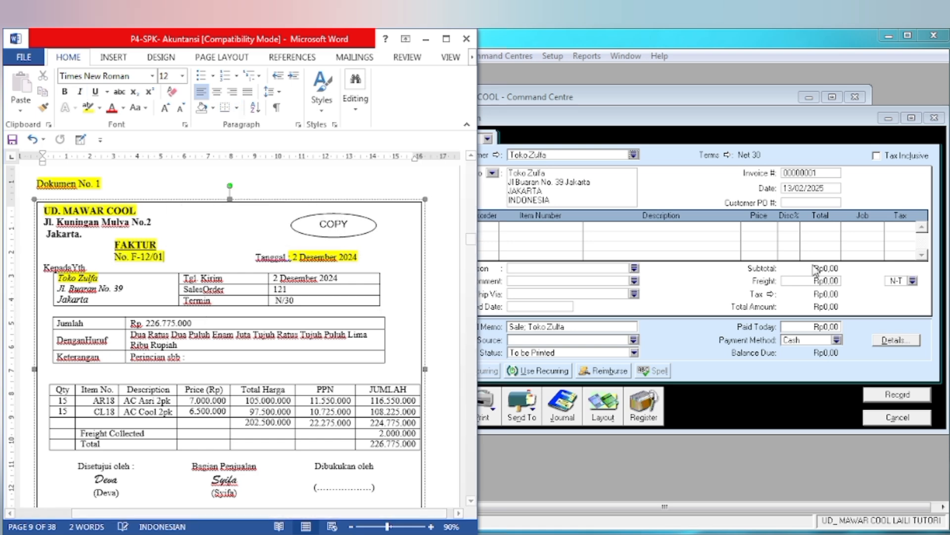
# Step: In the MYOB invoice, set the invoice number to F-12/01 and the date to 02/12/2024
pyautogui.click(832, 243)
pyautogui.click(797, 174)
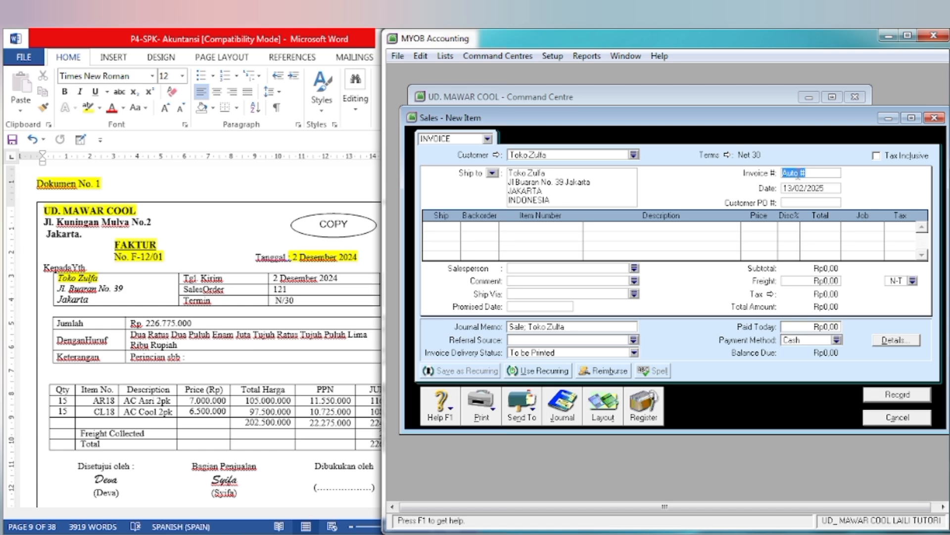
pyautogui.write('F-12/01')
pyautogui.press('Tab')
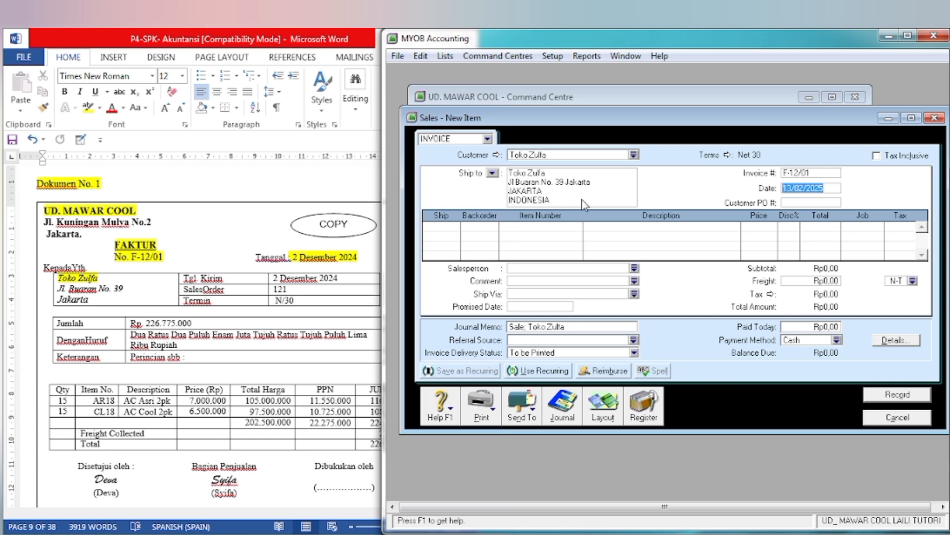
pyautogui.write('2')
pyautogui.press('Tab')
pyautogui.press('Tab')
pyautogui.press('Tab')
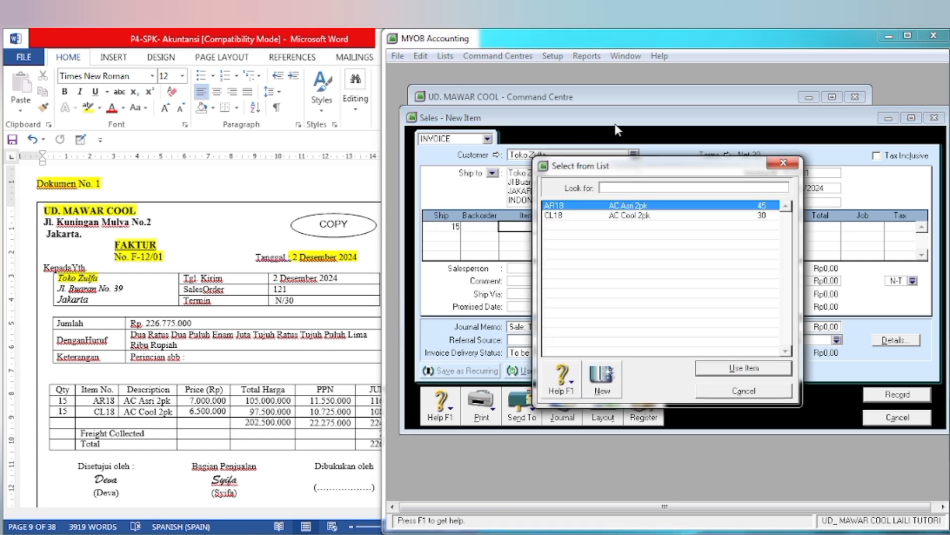
# Step: Enter the first invoice line as 15 units of item AR18 (AC Asri 2pk) at a price of 7.000.000
pyautogui.click(722, 370)
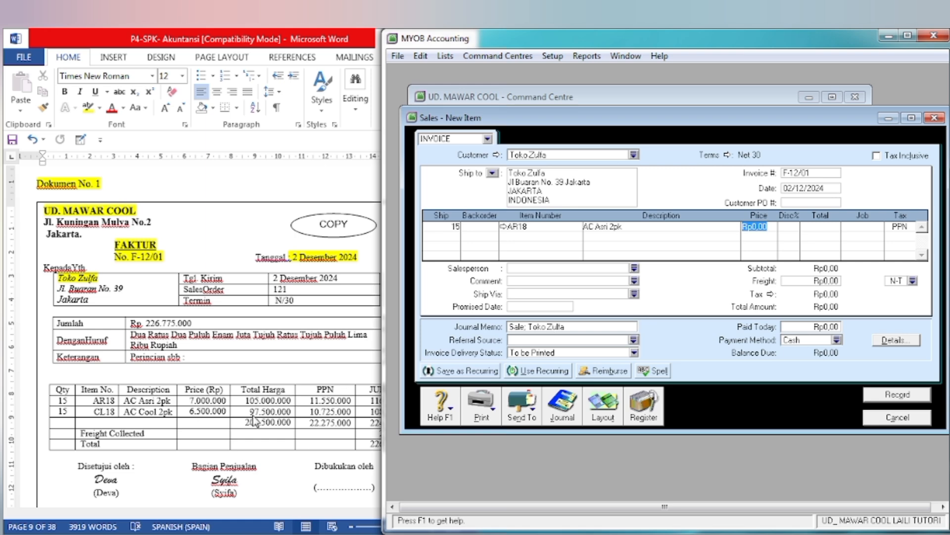
pyautogui.write('7000000')
pyautogui.press('Tab')
pyautogui.press('Tab')
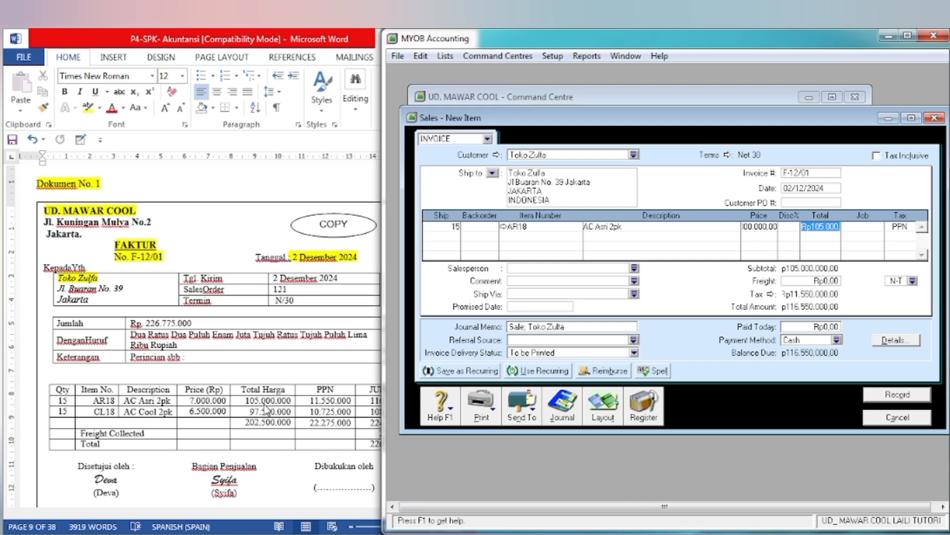
pyautogui.press('Tab')
pyautogui.press('Tab')
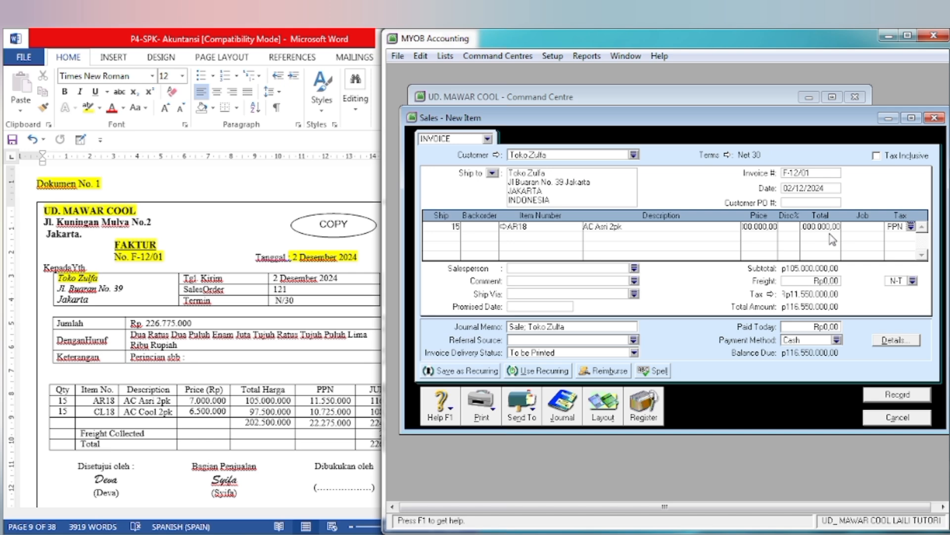
# Step: Add a second invoice line for 15 units of item CL18 (AC Cool 2pk) at a price of 6.500.000
pyautogui.press('Tab')
pyautogui.write('15')
pyautogui.press('Tab')
pyautogui.press('Tab')
pyautogui.press('Tab')
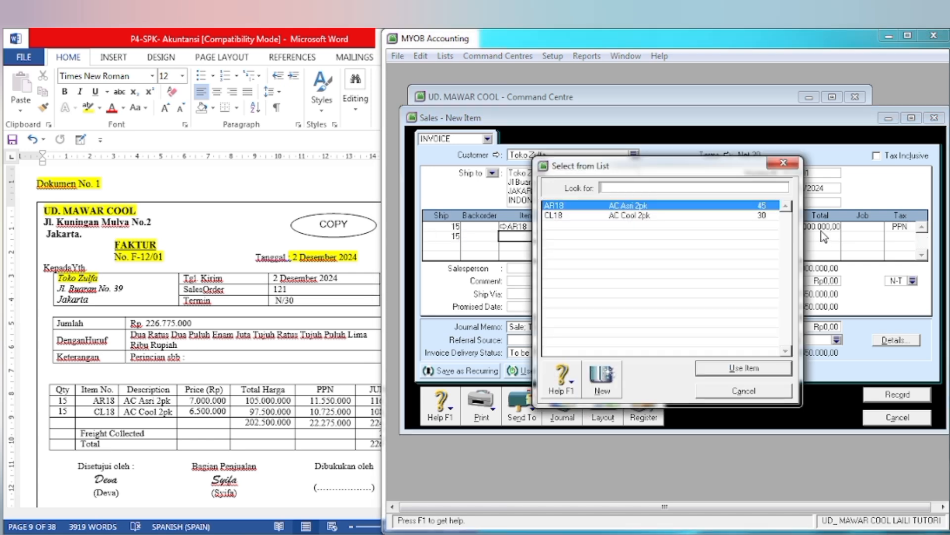
pyautogui.click(663, 215)
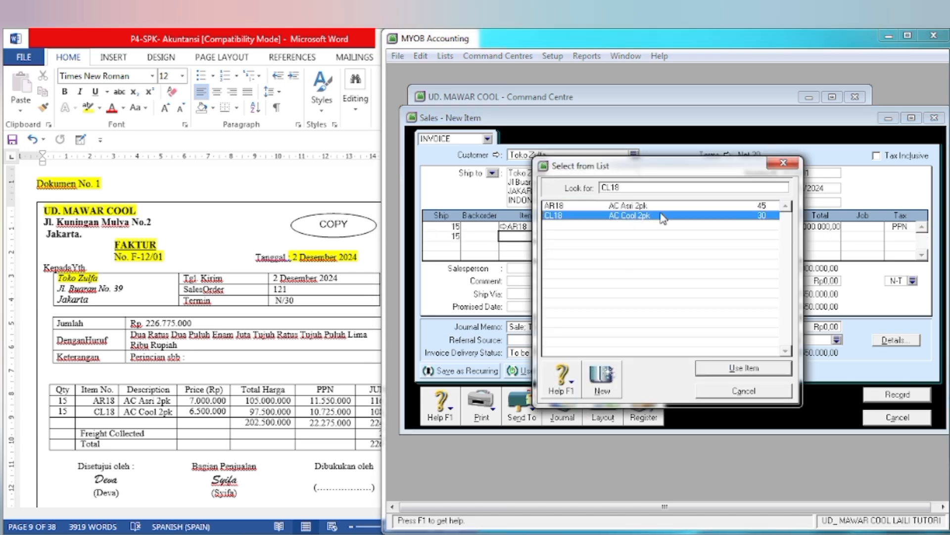
pyautogui.click(732, 367)
pyautogui.press('Tab')
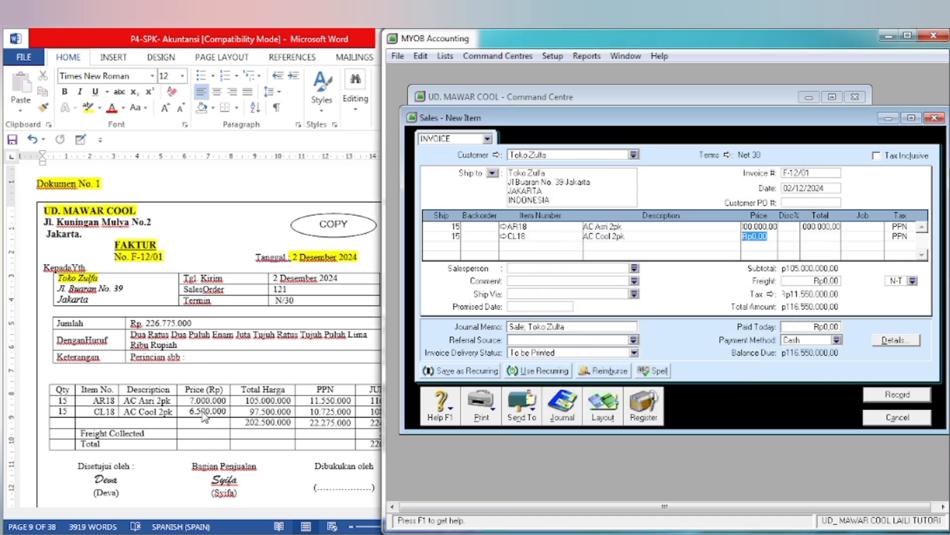
pyautogui.write('6500000')
pyautogui.press('Tab')
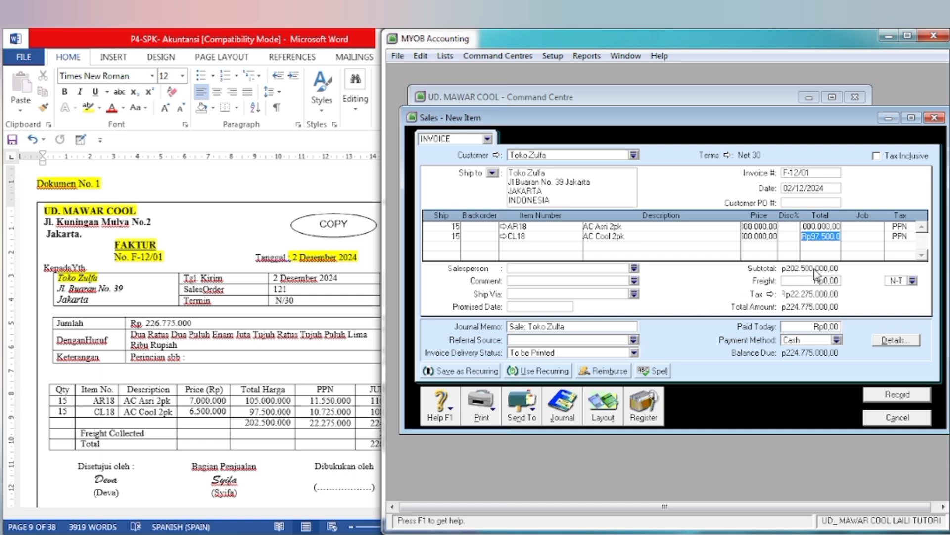
# Step: Set the invoice's freight to 2.000.000 following the Word document, and return to the document to compare the totals
pyautogui.click(312, 505)
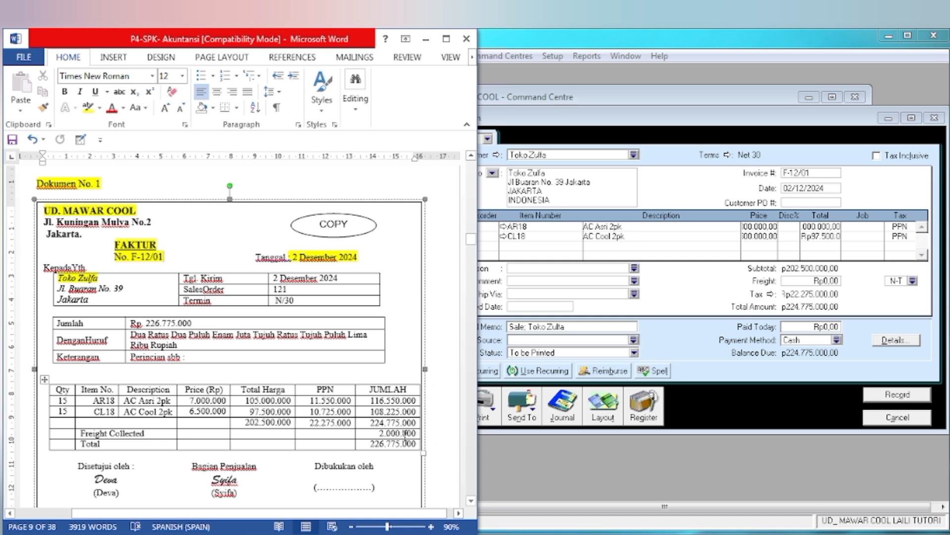
pyautogui.click(814, 280)
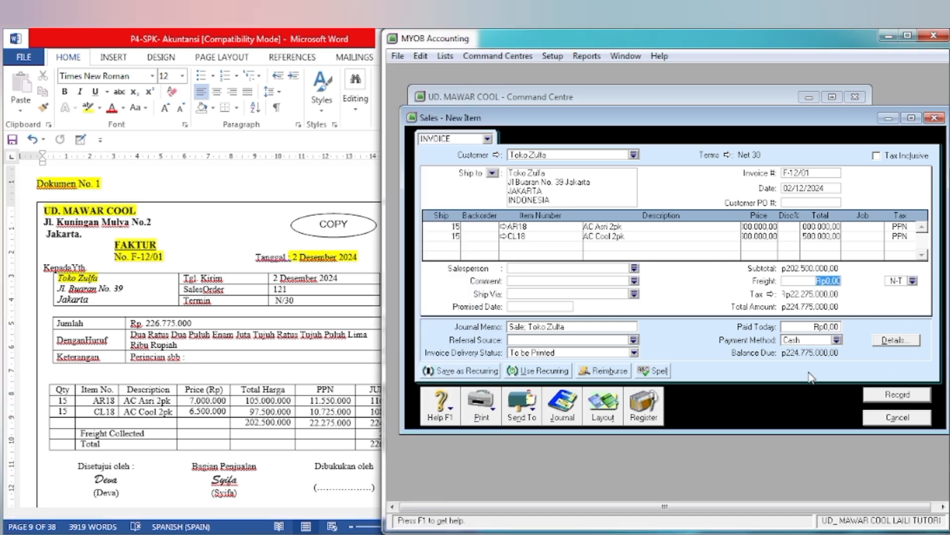
pyautogui.write('2.0')
pyautogui.write('00.000')
pyautogui.press('Tab')
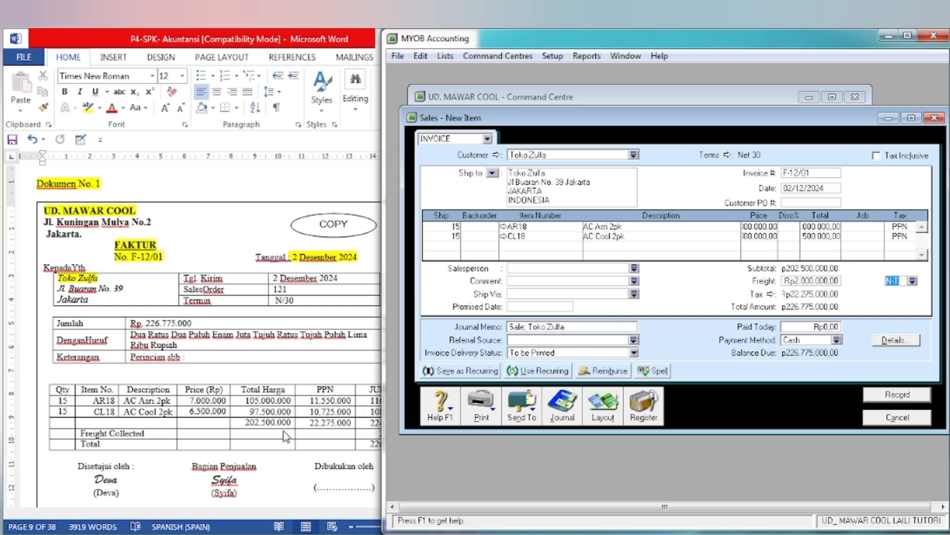
pyautogui.click(263, 440)
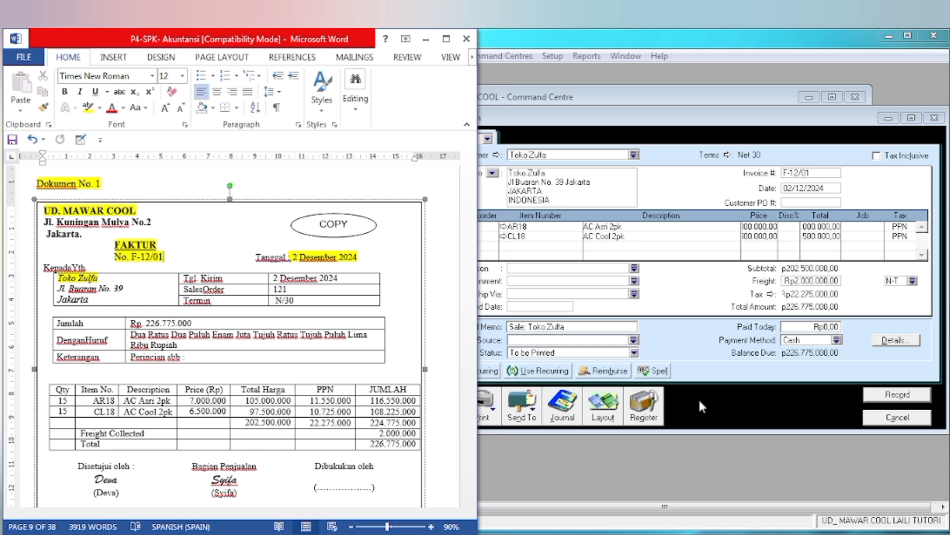
# Step: Return to MYOB Accounting and review the recap of the journal entries for invoice F-12/01
pyautogui.click(728, 408)
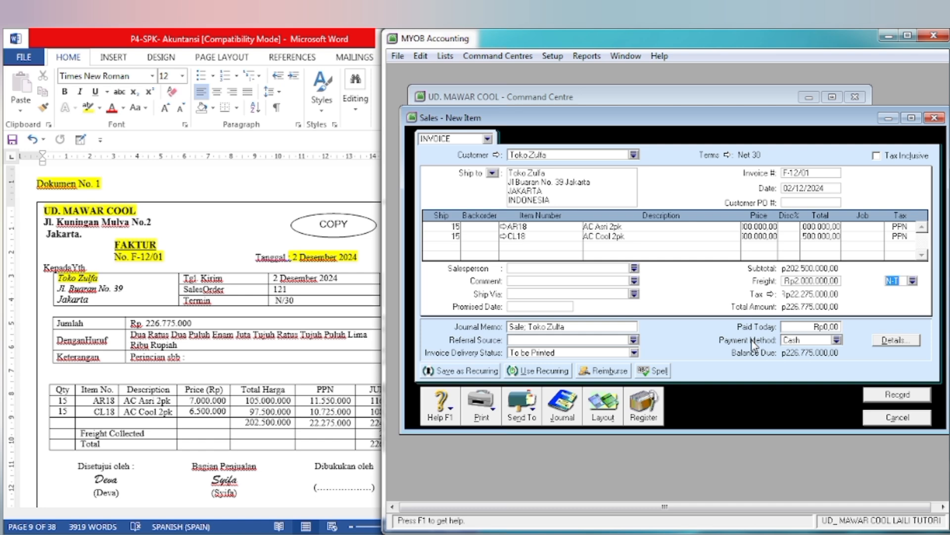
pyautogui.hotkey('ctrl', 'r')
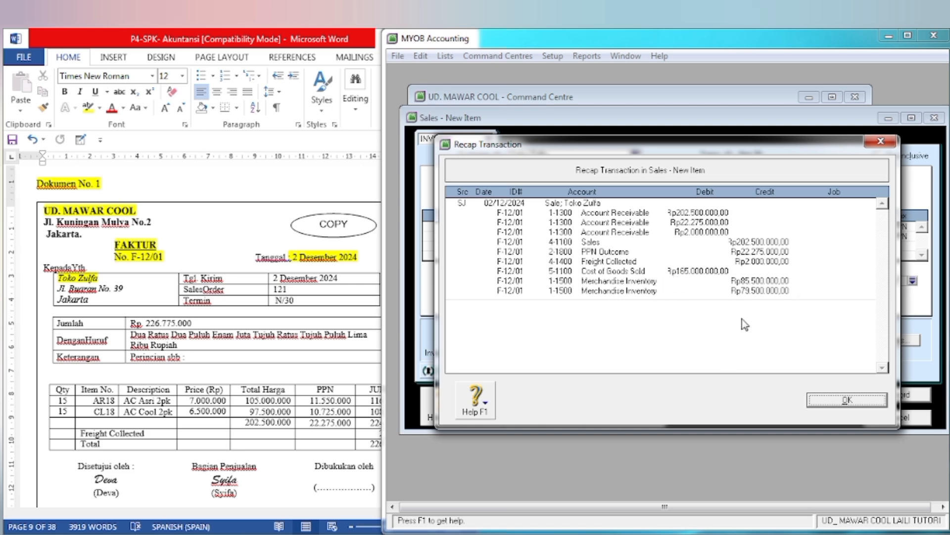
pyautogui.click(836, 407)
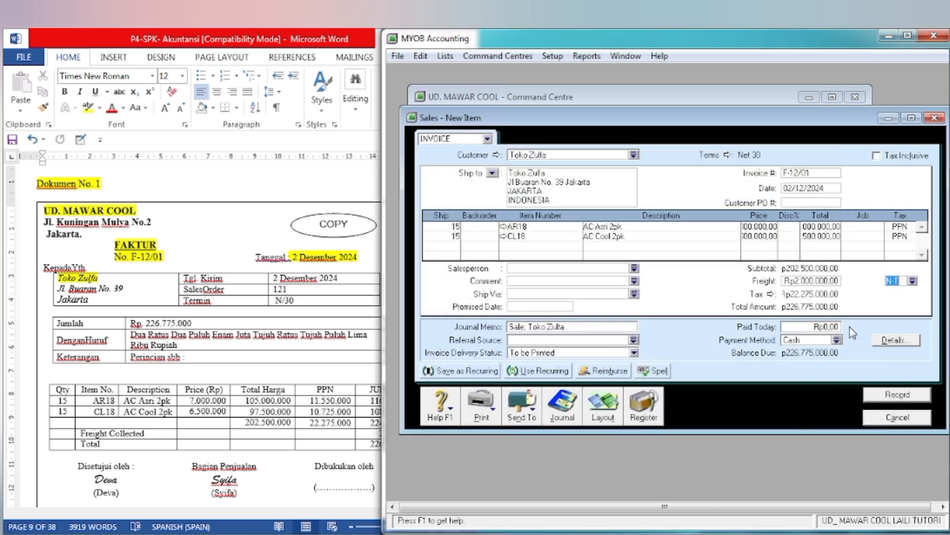
# Step: Record invoice F-12/01, ignoring the spelling suggestion for "Asri", and close the blank sales form
pyautogui.click(880, 394)
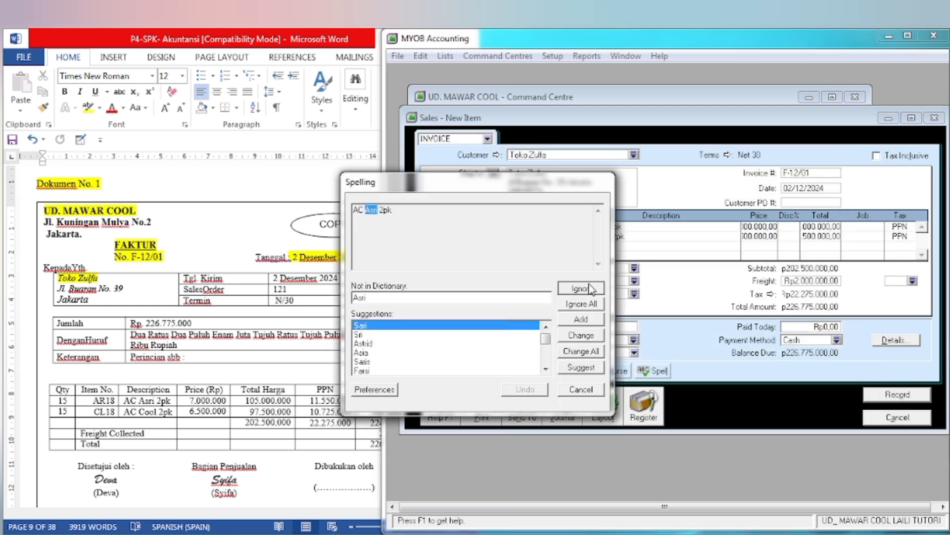
pyautogui.click(581, 288)
pyautogui.click(891, 417)
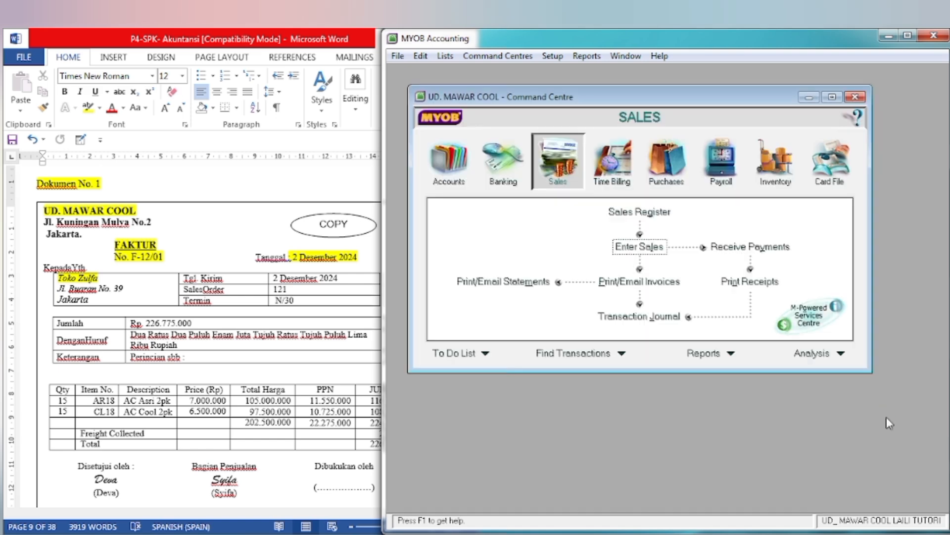
# Step: In the Word document, go to Dokumen No. 2 and highlight the NOTA KREDIT title and the customer Toko Zulfa in yellow
pyautogui.click(343, 307)
pyautogui.scroll(-6, 315, 297)
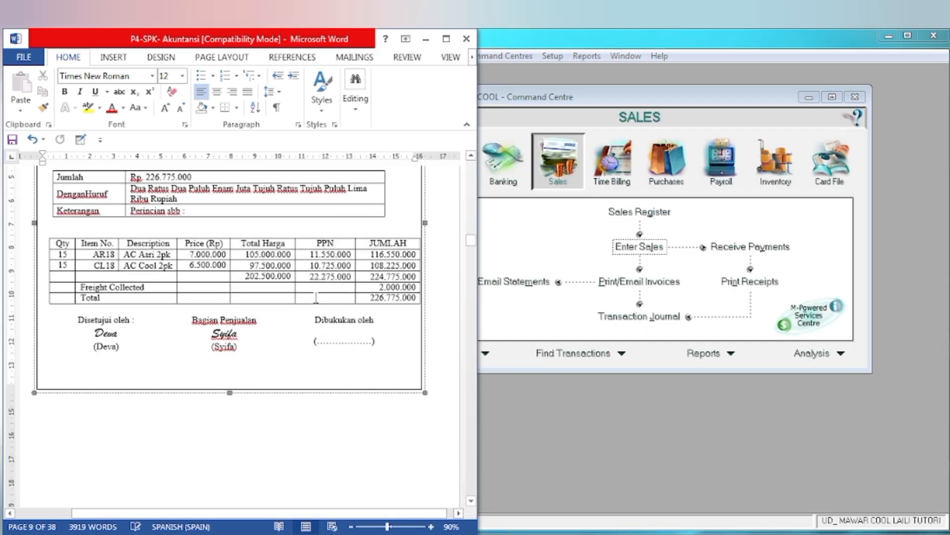
pyautogui.scroll(-10, 316, 297)
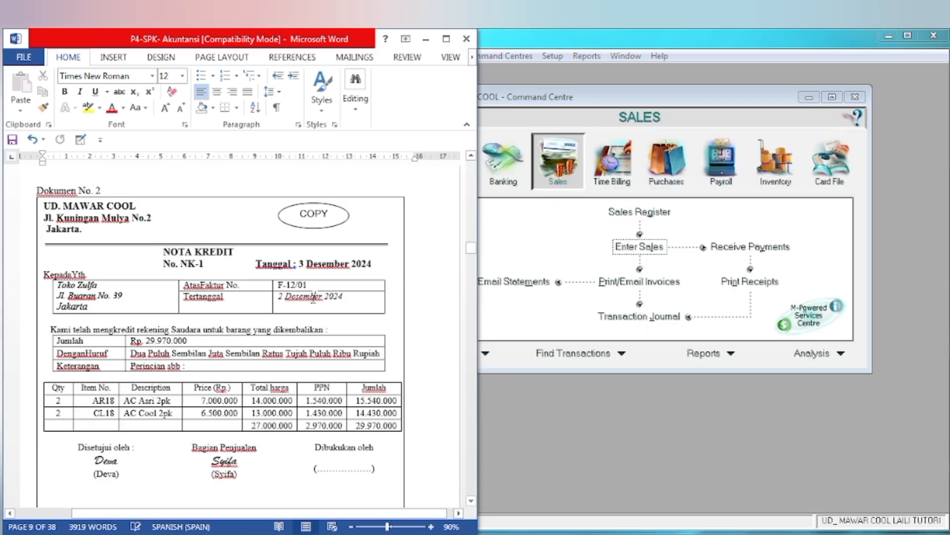
pyautogui.scroll(1, 316, 295)
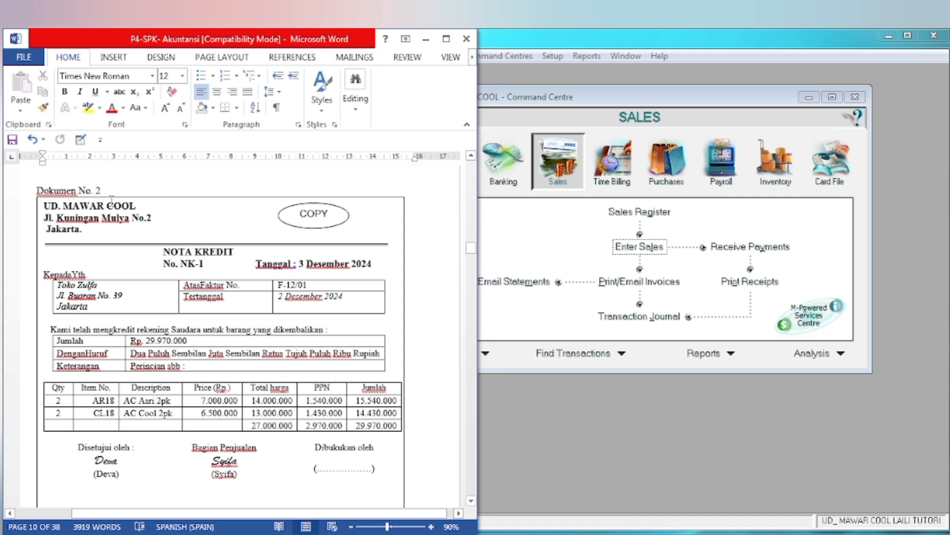
pyautogui.moveTo(165, 251); pyautogui.dragTo(234, 253)
pyautogui.click(270, 229)
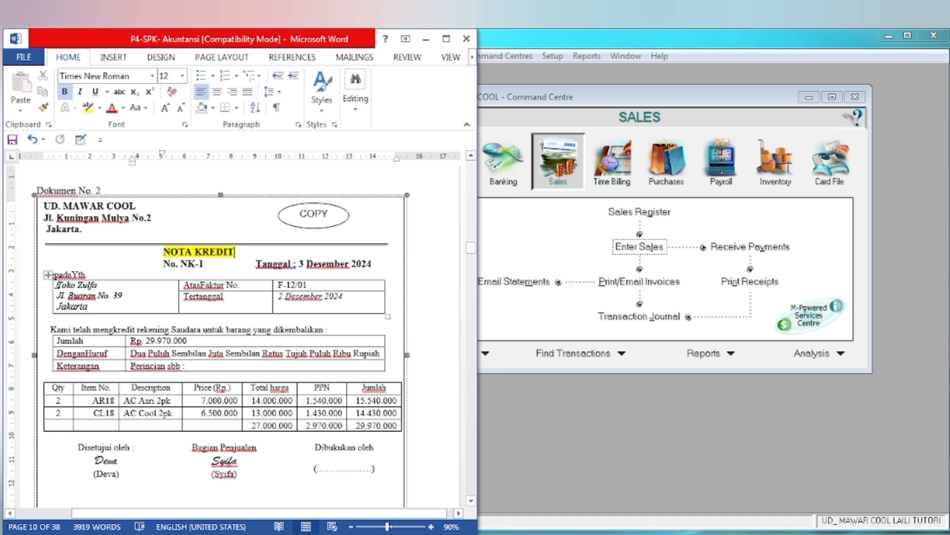
pyautogui.moveTo(56, 285); pyautogui.dragTo(107, 290)
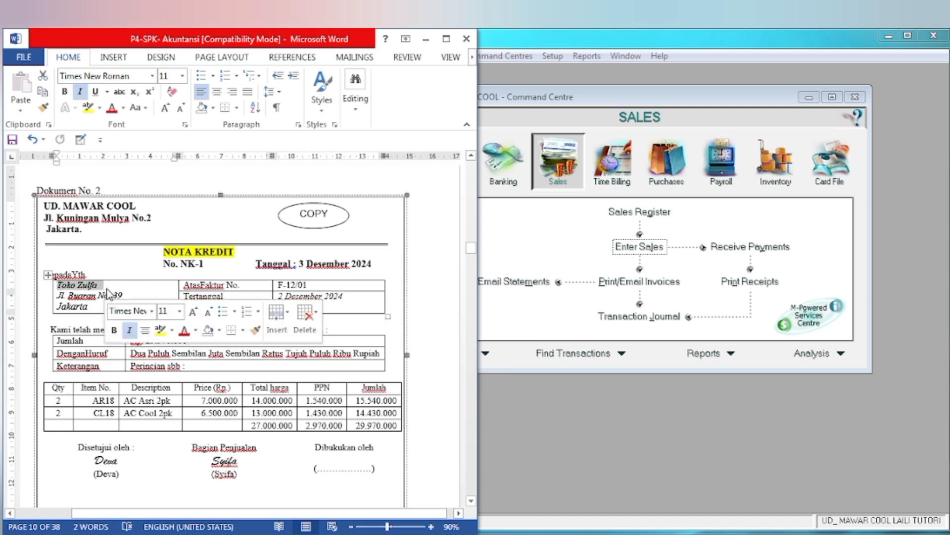
pyautogui.click(160, 330)
pyautogui.click(136, 301)
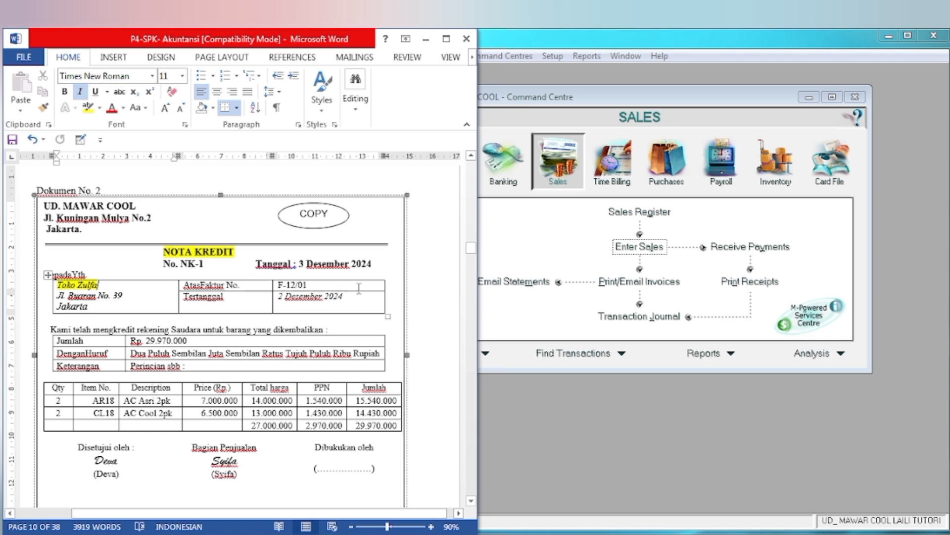
# Step: In MYOB Accounting, start a new item sale for the customer Toko Zulfa
pyautogui.click(553, 349)
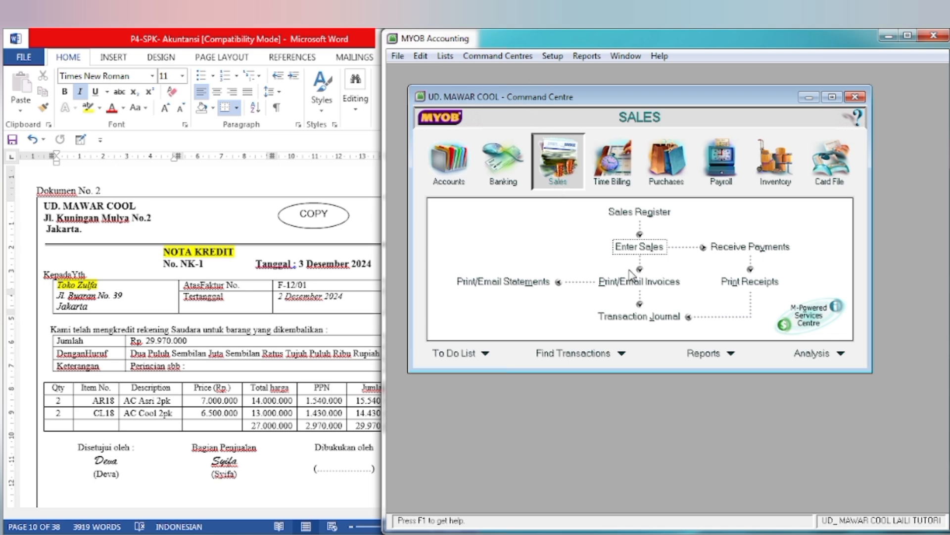
pyautogui.click(635, 252)
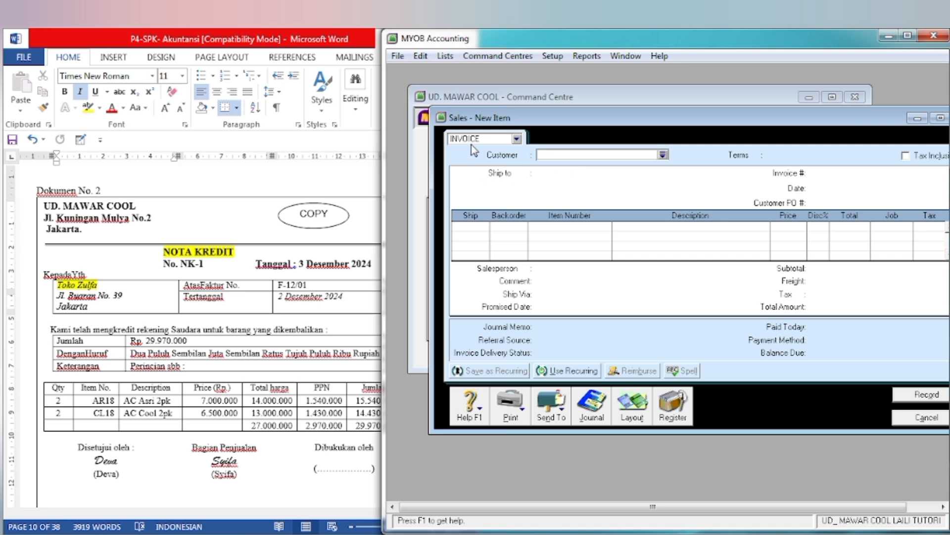
pyautogui.click(664, 155)
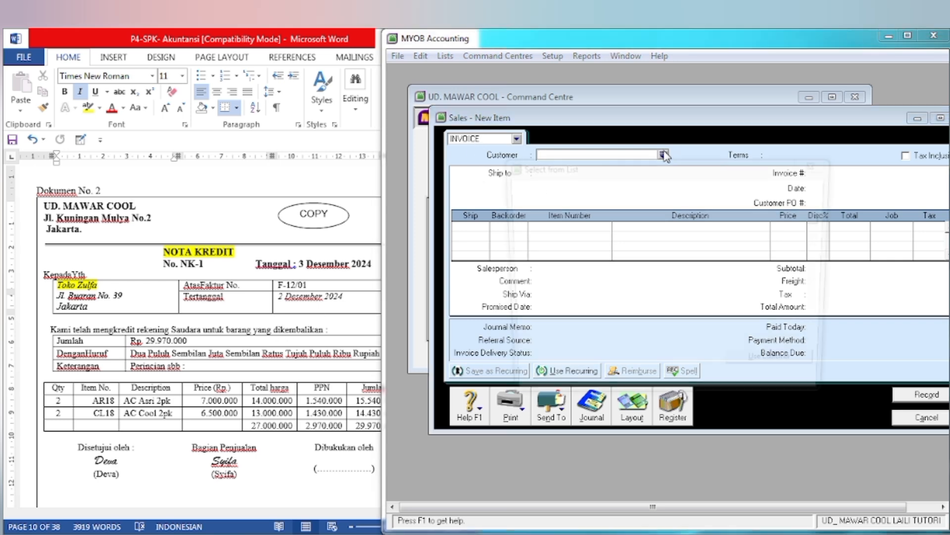
pyautogui.click(557, 235)
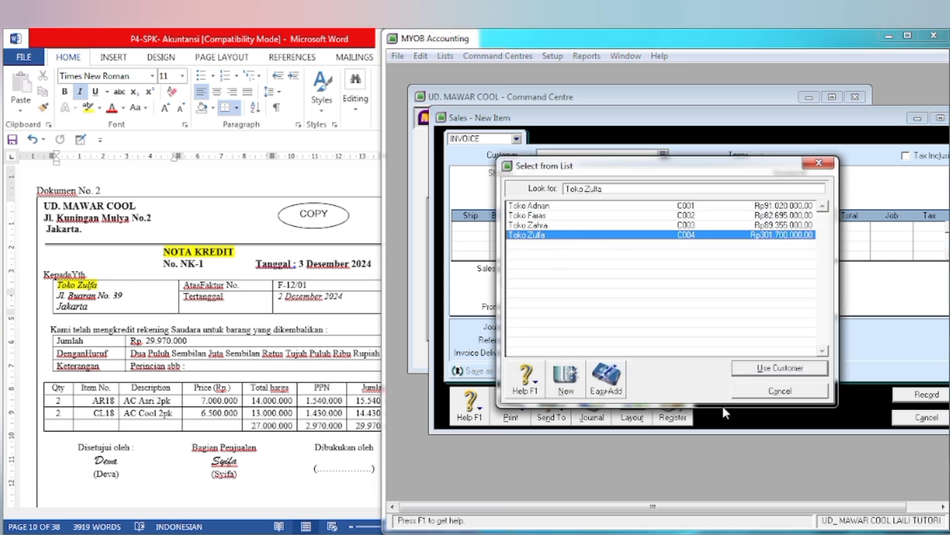
pyautogui.click(781, 368)
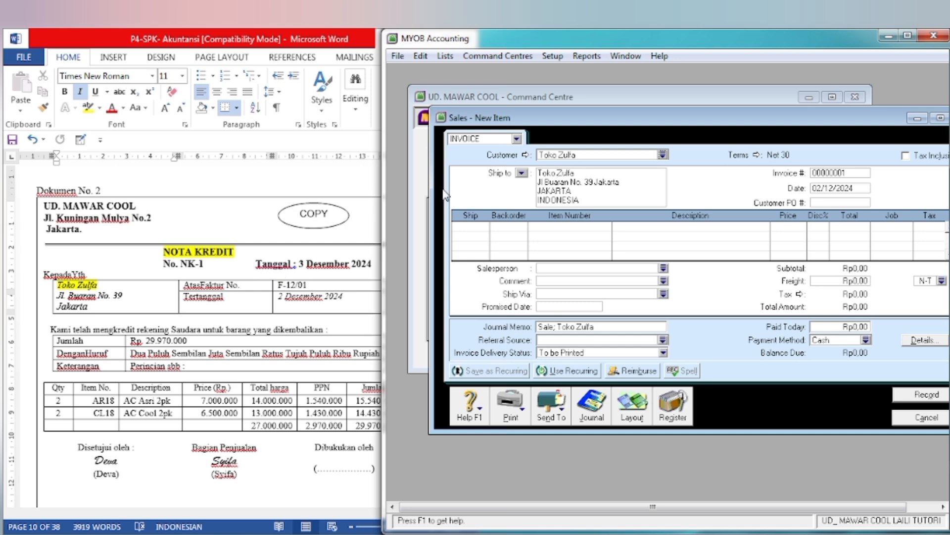
# Step: Set the new sale's invoice number to NK-1 and the date to 03/12/2024
pyautogui.click(844, 173)
pyautogui.write('NK-1')
pyautogui.press('Tab')
pyautogui.write('3')
pyautogui.press('Tab')
# Step: Following the credit note, enter the first return line as -2 units of item AR18 (AC Asri 2pk) at a price of 7.000.000
pyautogui.click(99, 456)
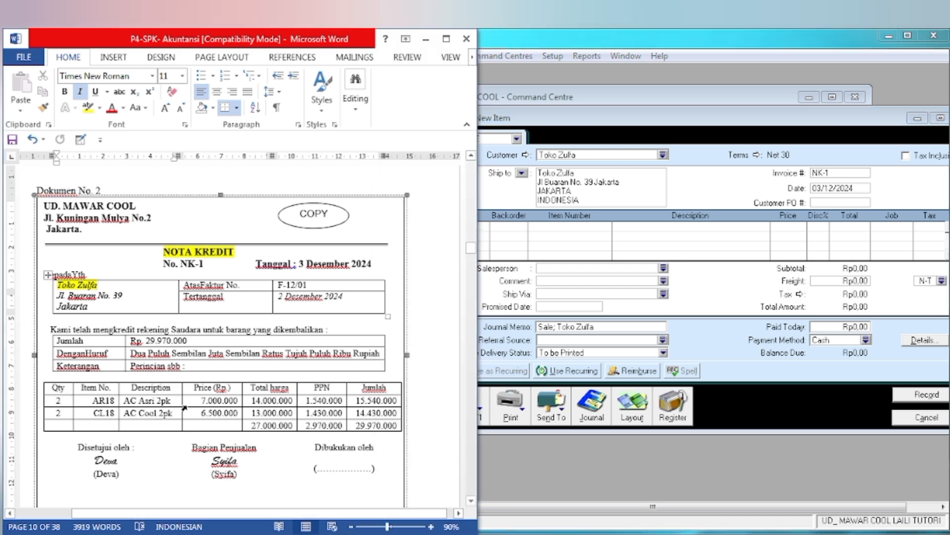
pyautogui.click(652, 340)
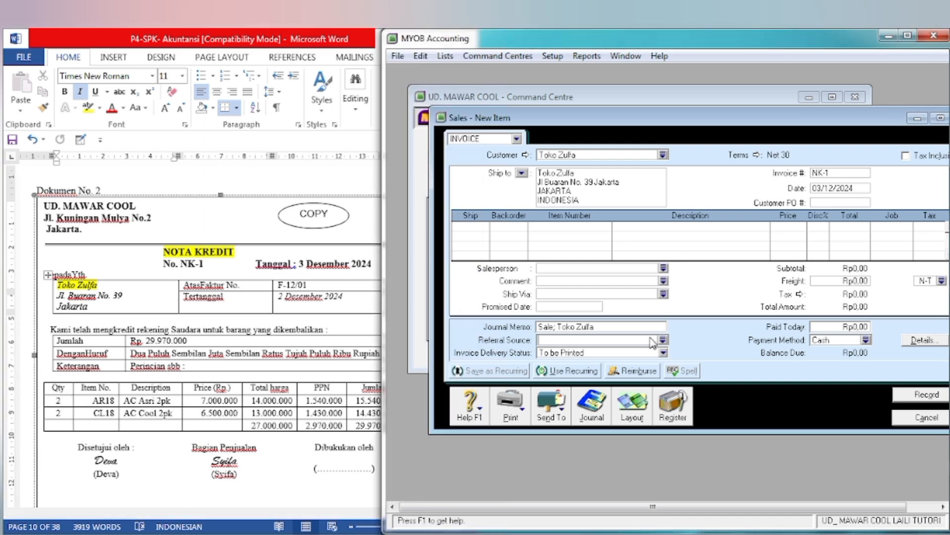
pyautogui.click(461, 227)
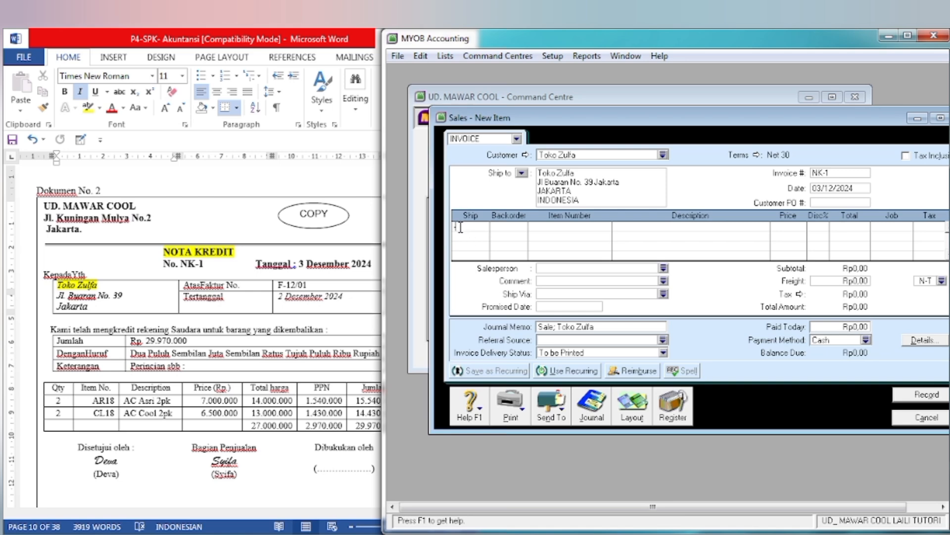
pyautogui.write('-2')
pyautogui.press('Tab')
pyautogui.press('Tab')
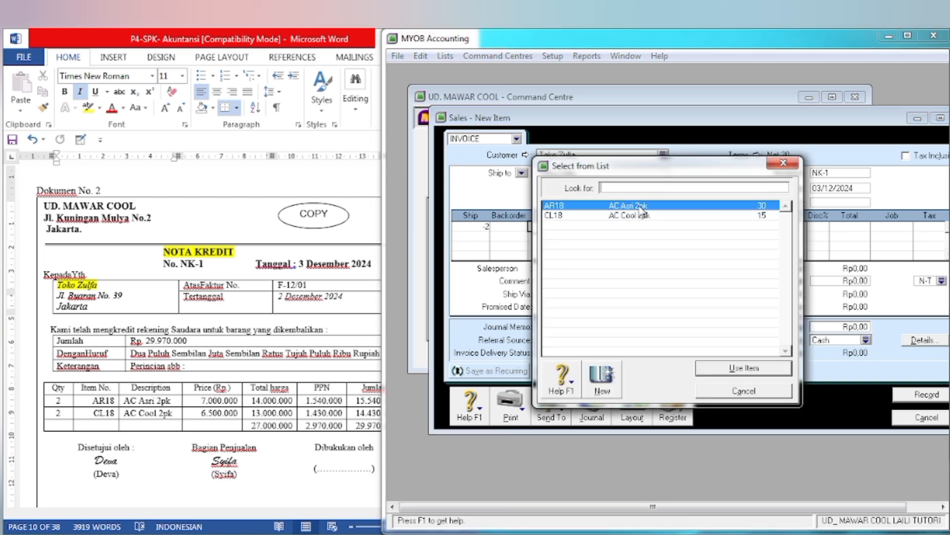
pyautogui.click(712, 367)
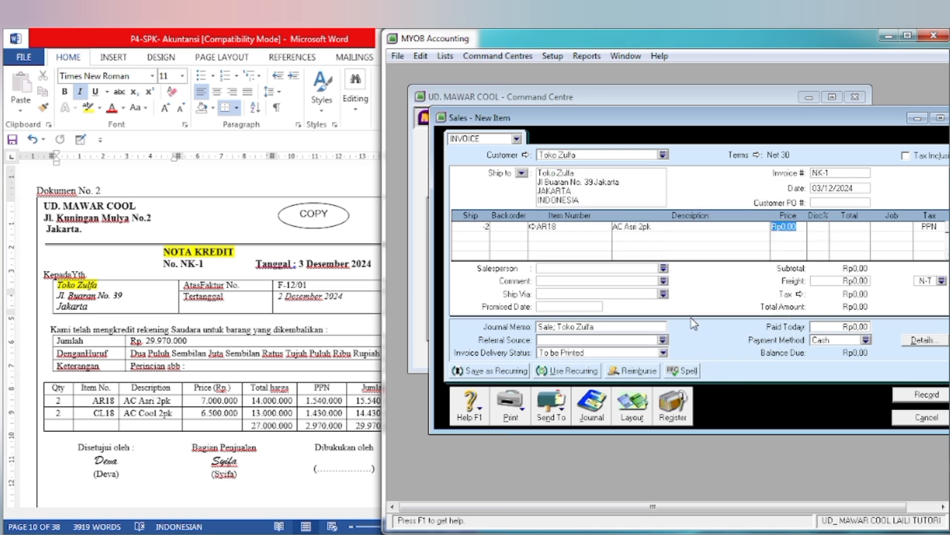
pyautogui.write('7000000')
pyautogui.press('Tab')
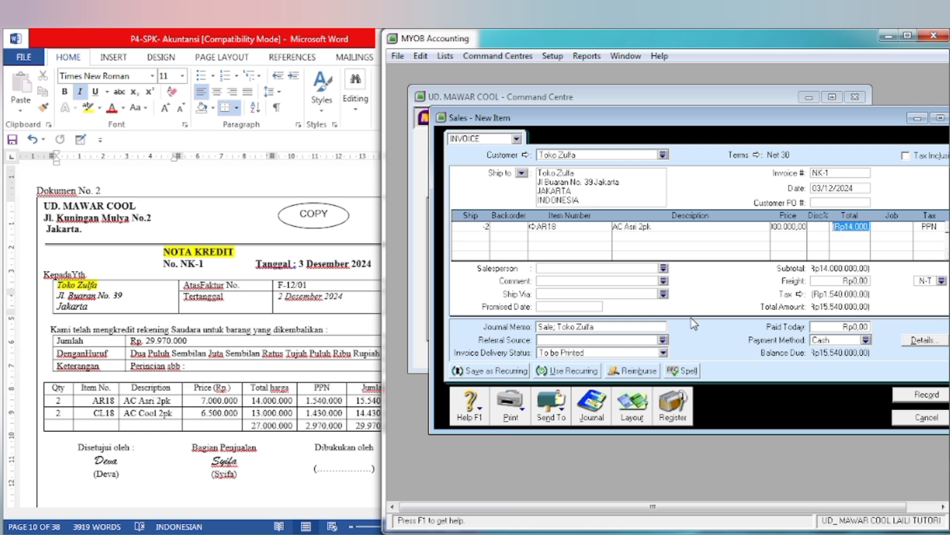
# Step: Add a second return line for -2 units of item CL18 (AC Cool 2pk) at a price of 6.500.000
pyautogui.press('Tab')
pyautogui.press('Tab')
pyautogui.press('Tab')
pyautogui.write('-2')
pyautogui.press('Tab')
pyautogui.press('Tab')
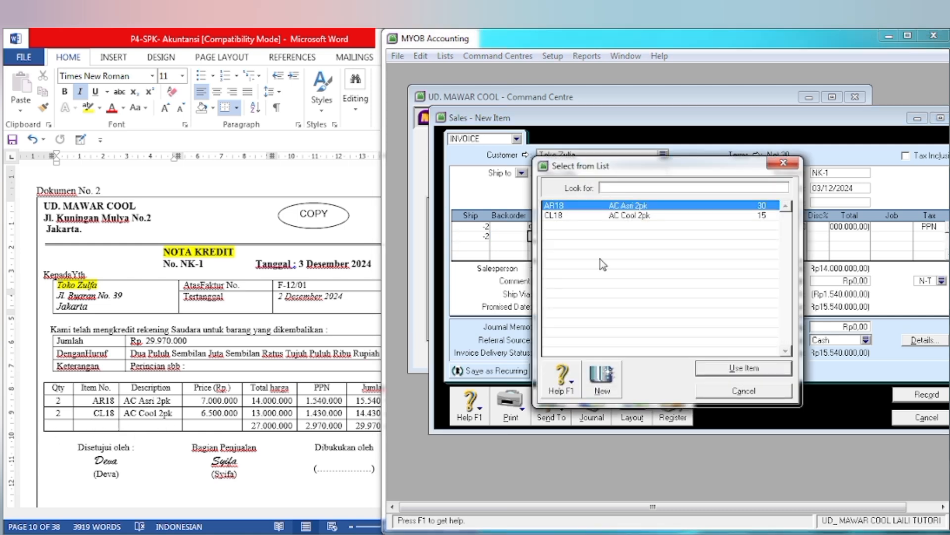
pyautogui.click(635, 218)
pyautogui.click(722, 369)
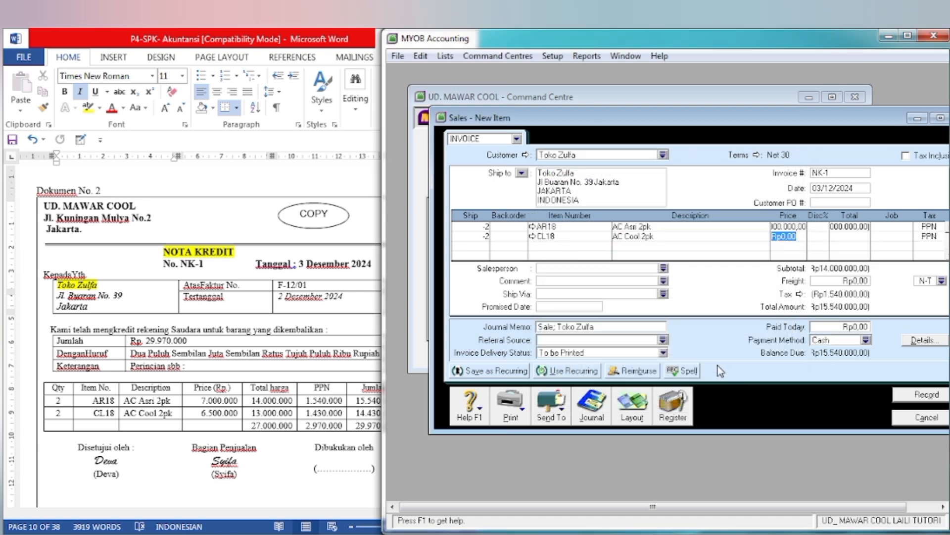
pyautogui.write('6500000')
pyautogui.press('Tab')
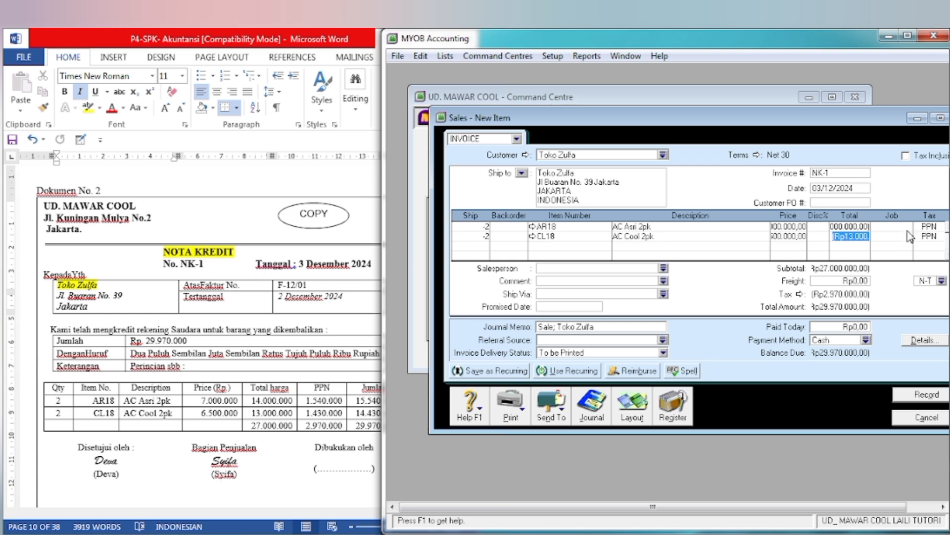
pyautogui.press('Tab')
# Step: Compare the NK-1 totals with the credit note in Word and review the sale's journal recap in MYOB
pyautogui.hotkey('alt', 'Tab')
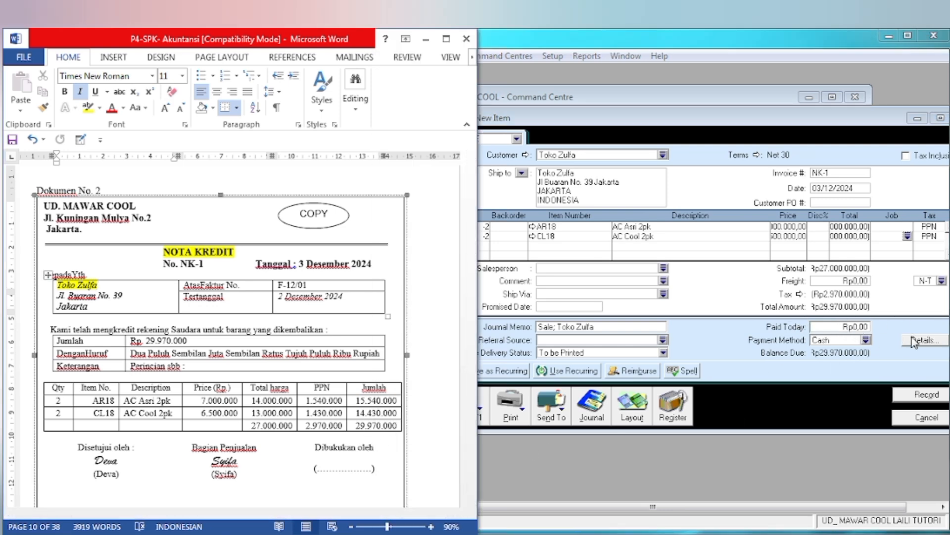
pyautogui.click(769, 403)
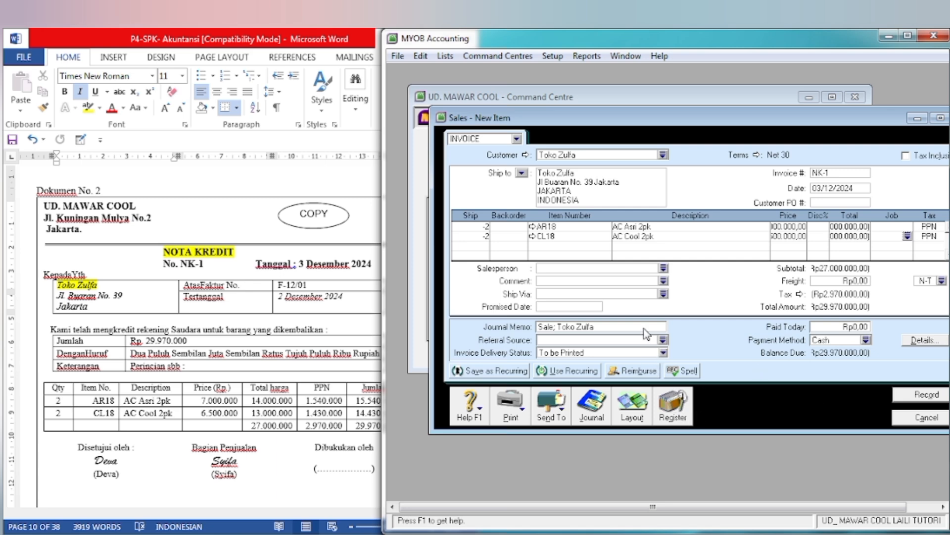
pyautogui.hotkey('ctrl', 'r')
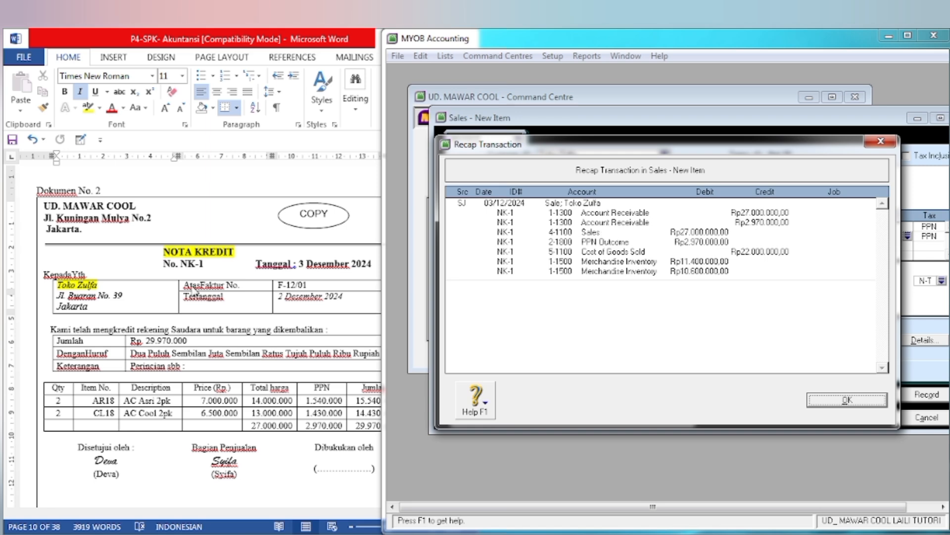
pyautogui.click(174, 234)
pyautogui.click(702, 315)
pyautogui.click(836, 400)
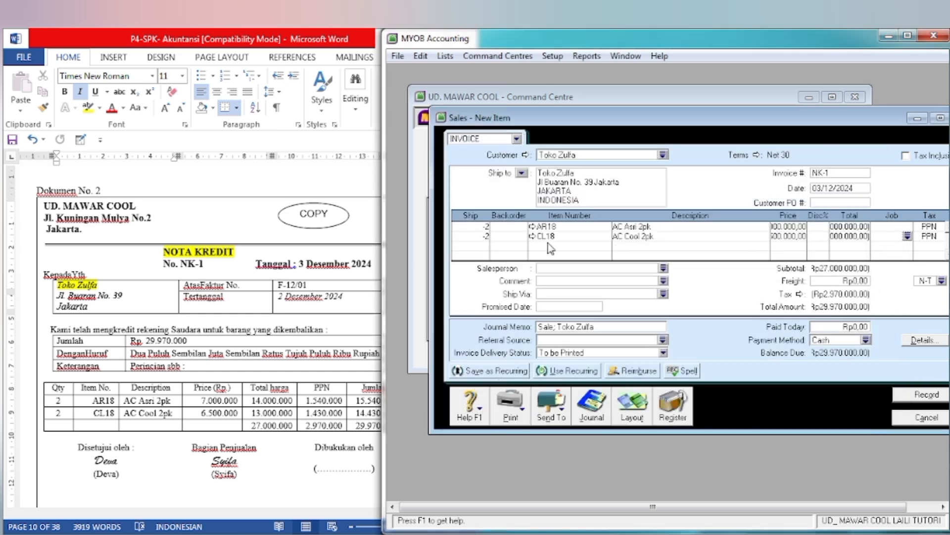
# Step: Set the income account for tracking sales of inventory item AR18 (AC Asri 2pk) to 4-1200 Sales Return, ignoring the spelling suggestion
pyautogui.click(913, 119)
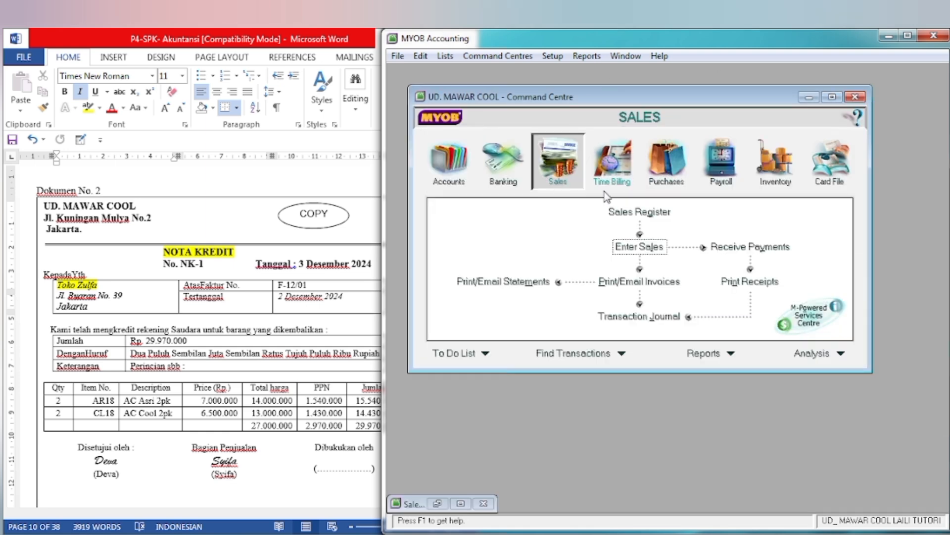
pyautogui.click(792, 174)
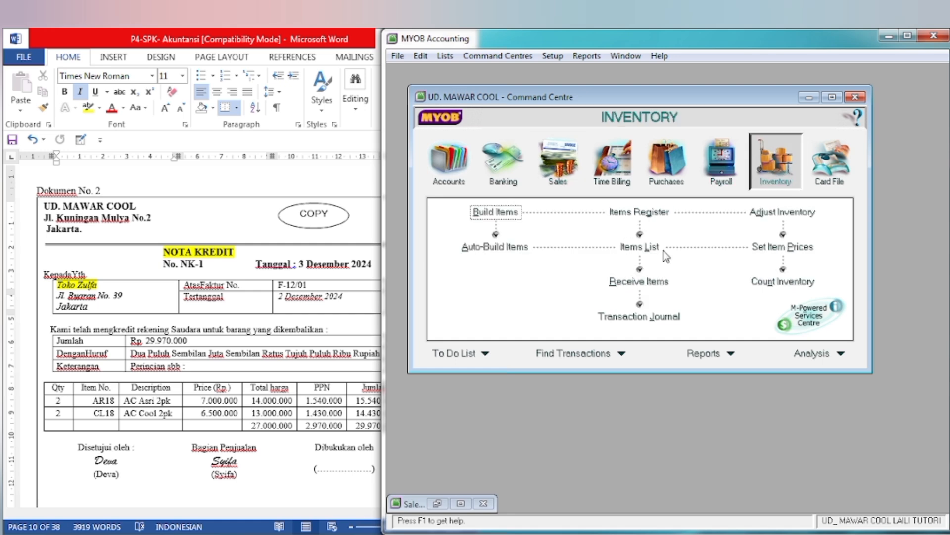
pyautogui.click(639, 247)
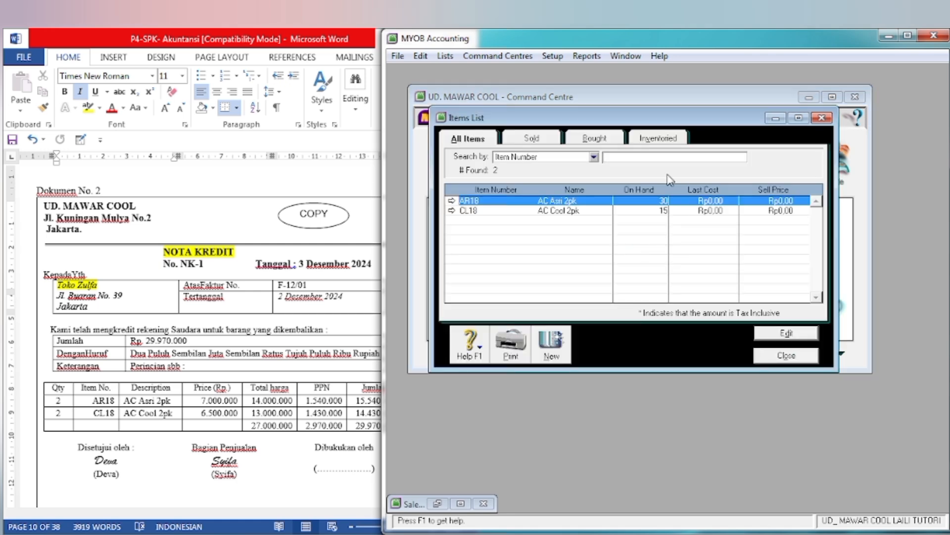
pyautogui.click(452, 201)
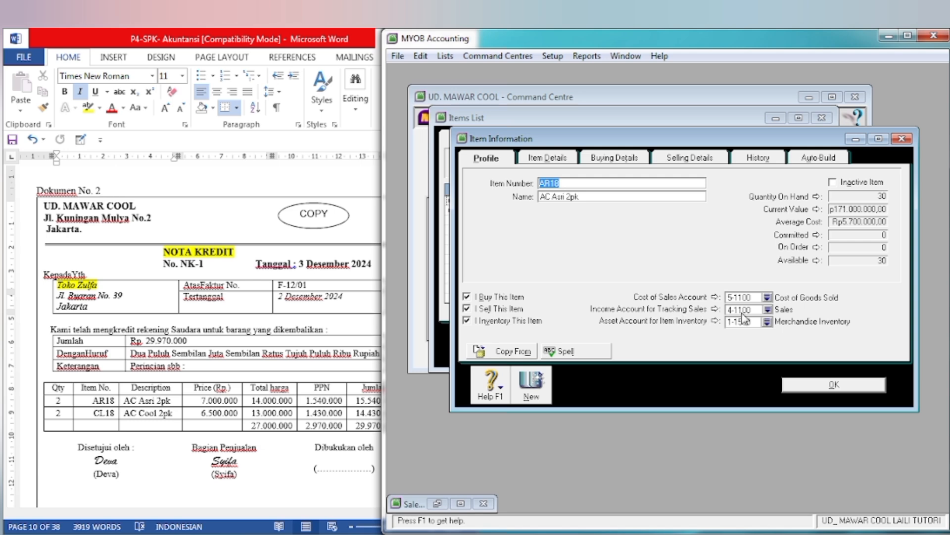
pyautogui.click(768, 309)
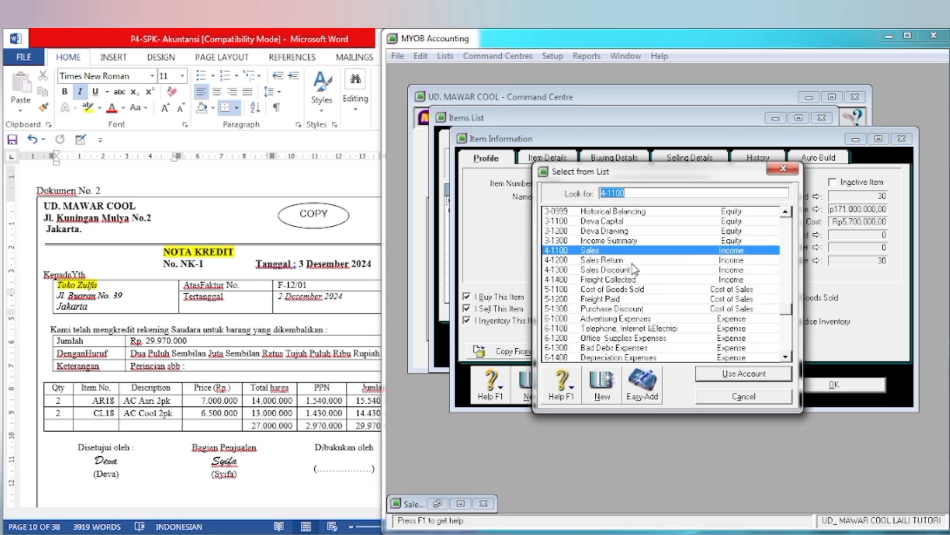
pyautogui.click(634, 262)
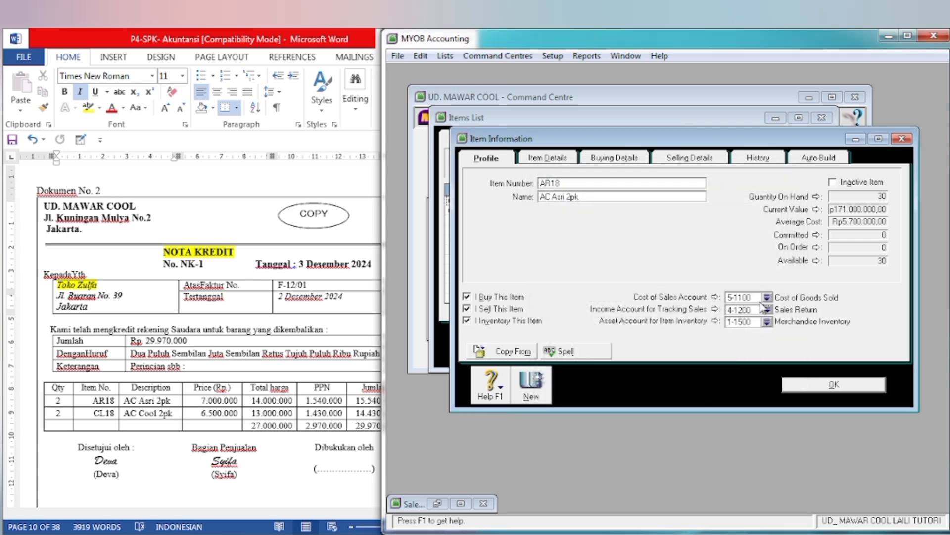
pyautogui.click(796, 391)
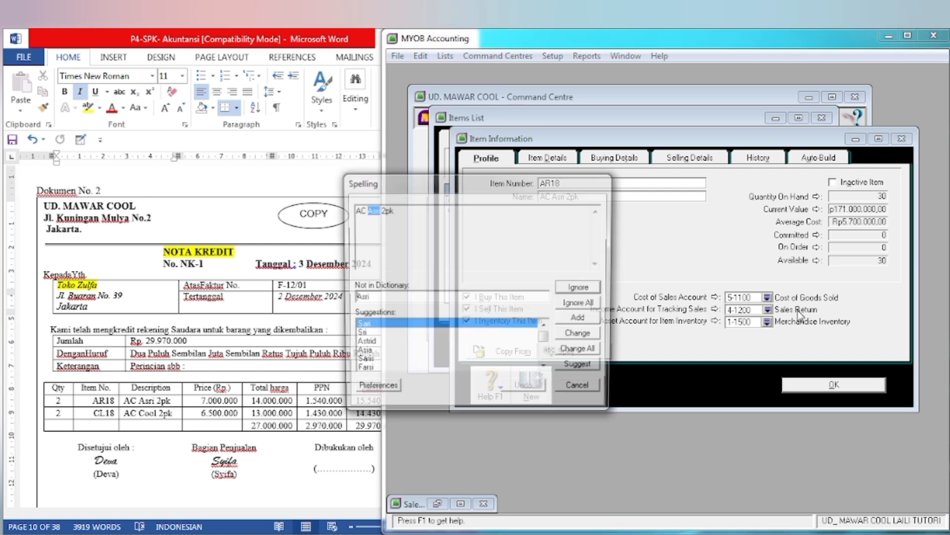
pyautogui.click(585, 291)
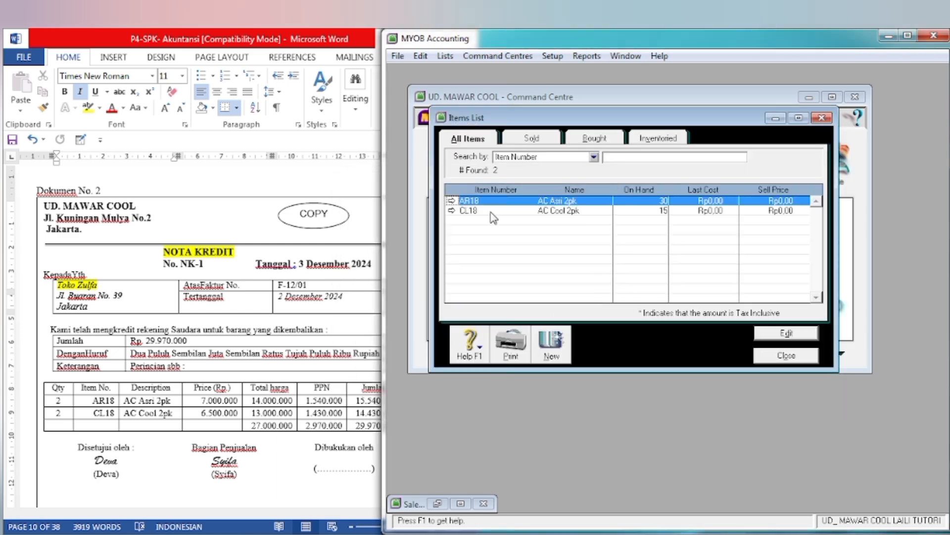
# Step: Set item CL18 (AC Cool 2pk)'s income account for tracking sales to 4-1200 Sales Return and close the items list
pyautogui.click(451, 209)
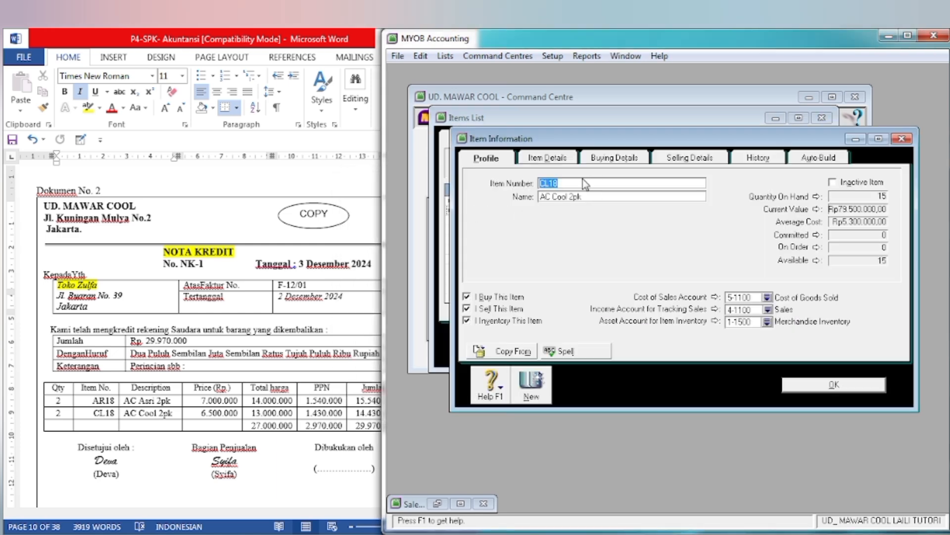
pyautogui.click(767, 310)
pyautogui.click(630, 259)
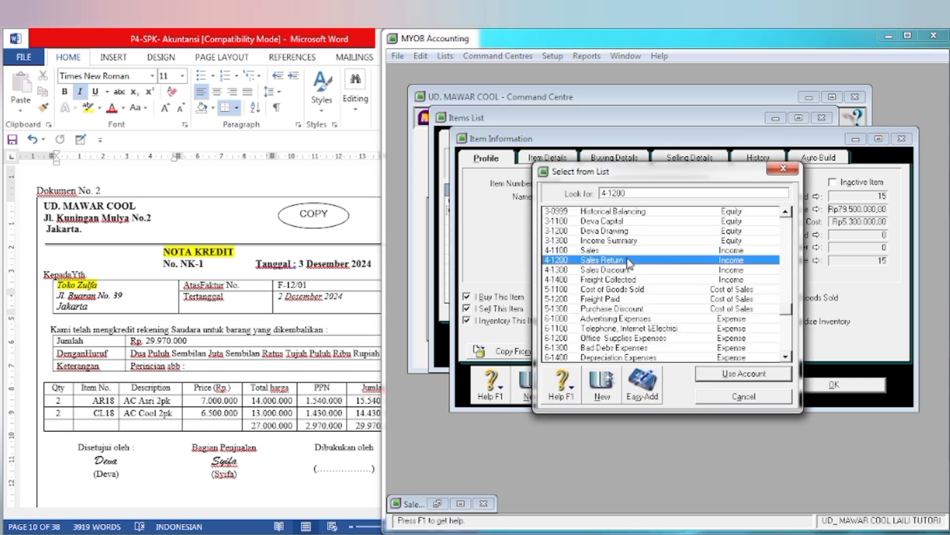
pyautogui.click(705, 371)
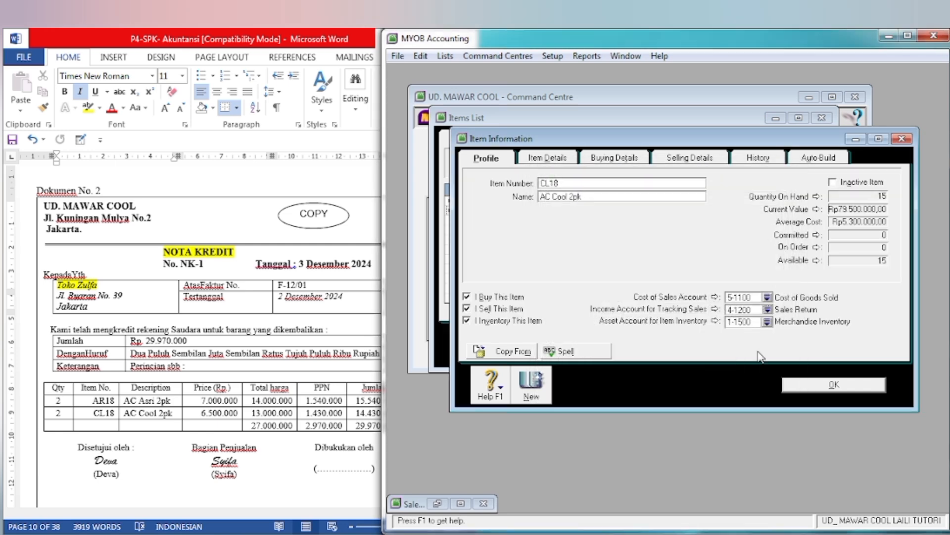
pyautogui.click(798, 386)
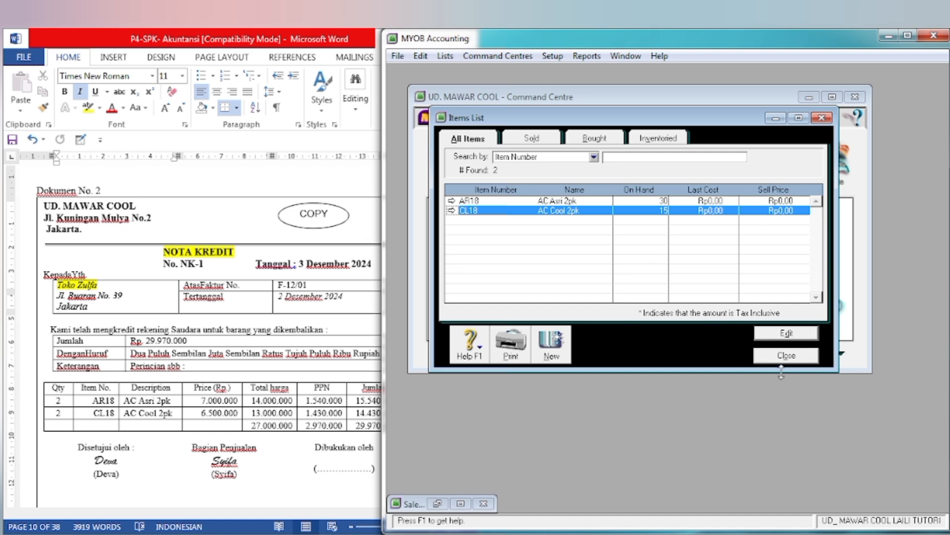
pyautogui.click(784, 357)
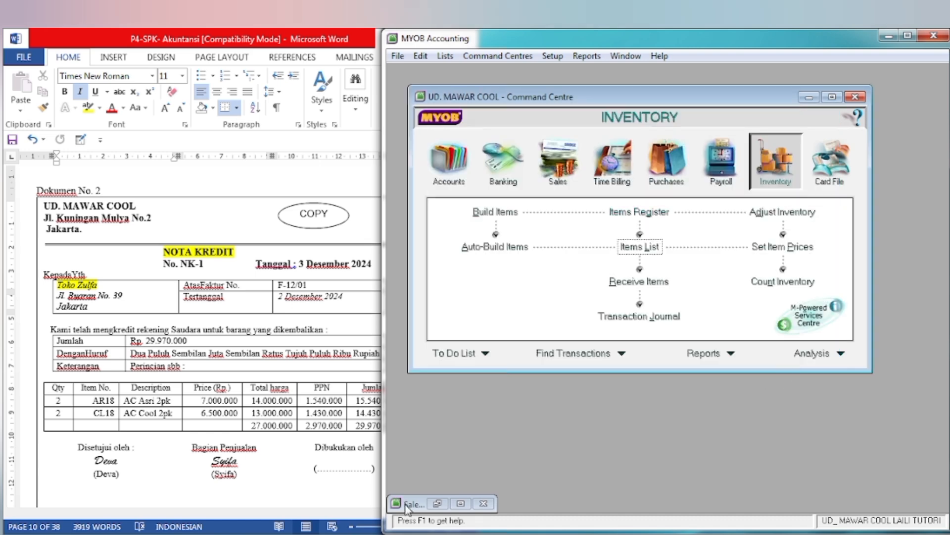
# Step: Return to the NK-1 sale, review its journal recap, and record it, ignoring the spelling suggestion
pyautogui.click(461, 504)
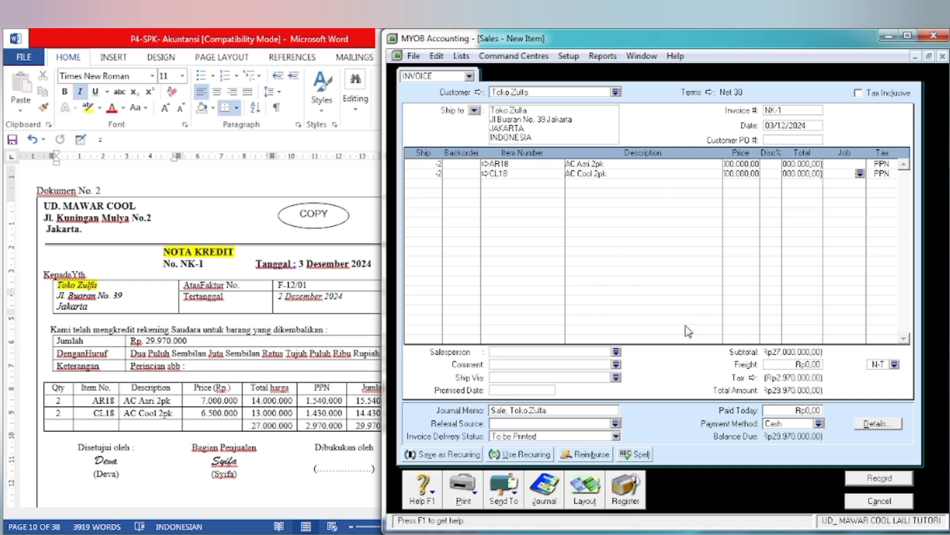
pyautogui.hotkey('ctrl', 'r')
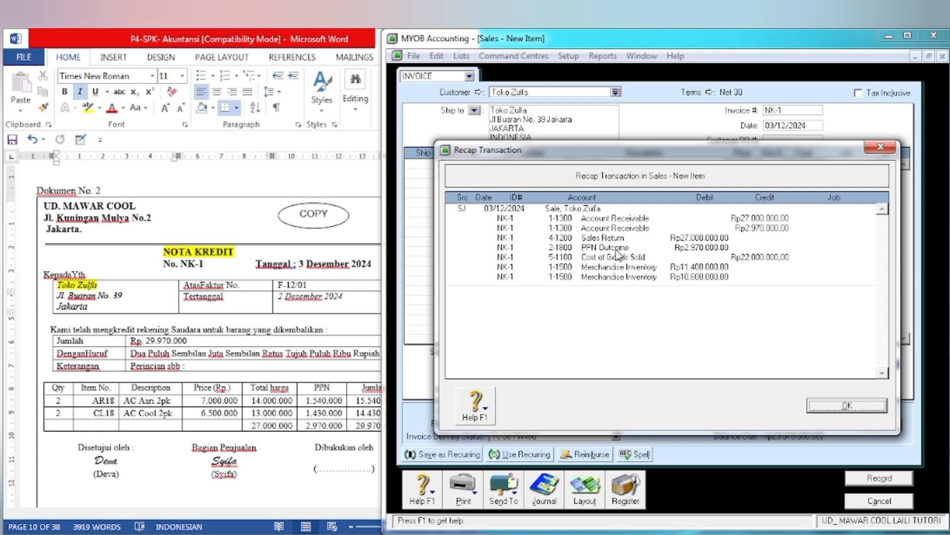
pyautogui.click(831, 404)
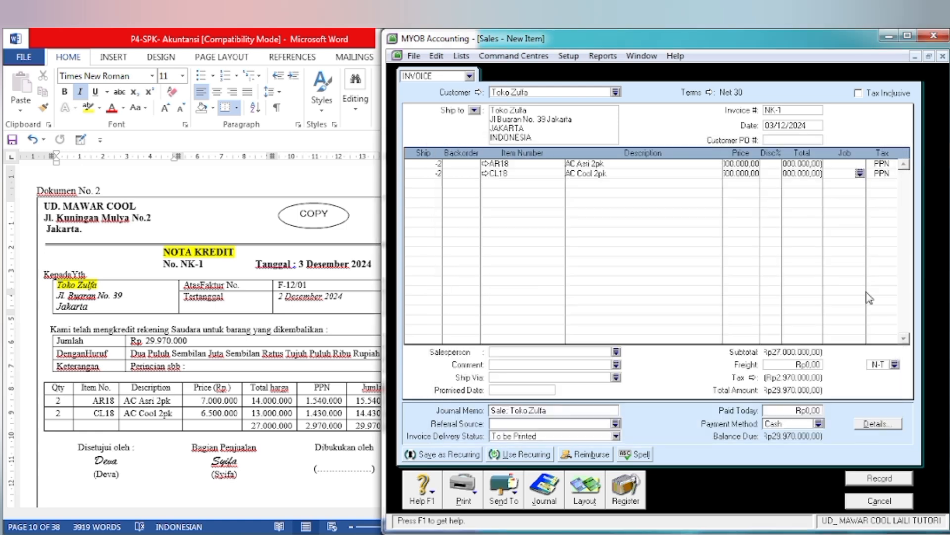
pyautogui.click(874, 480)
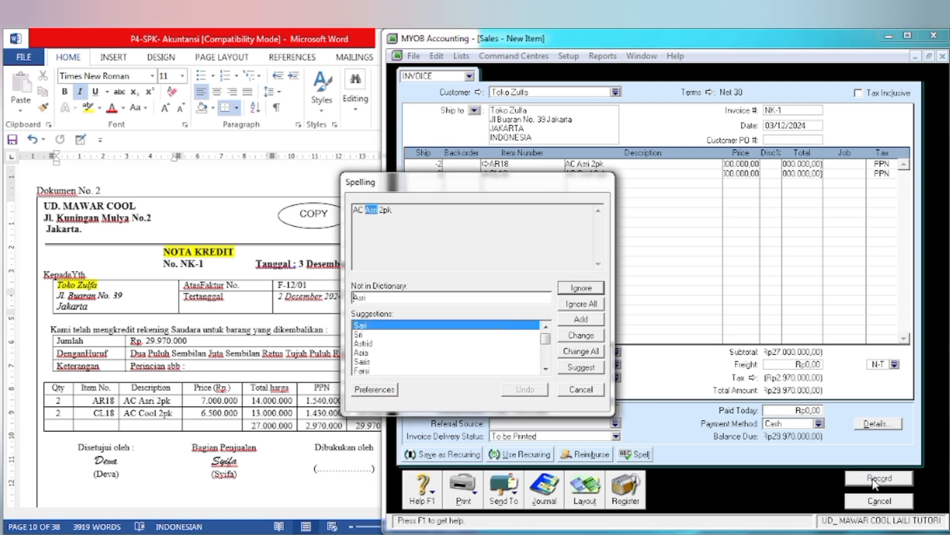
pyautogui.click(580, 291)
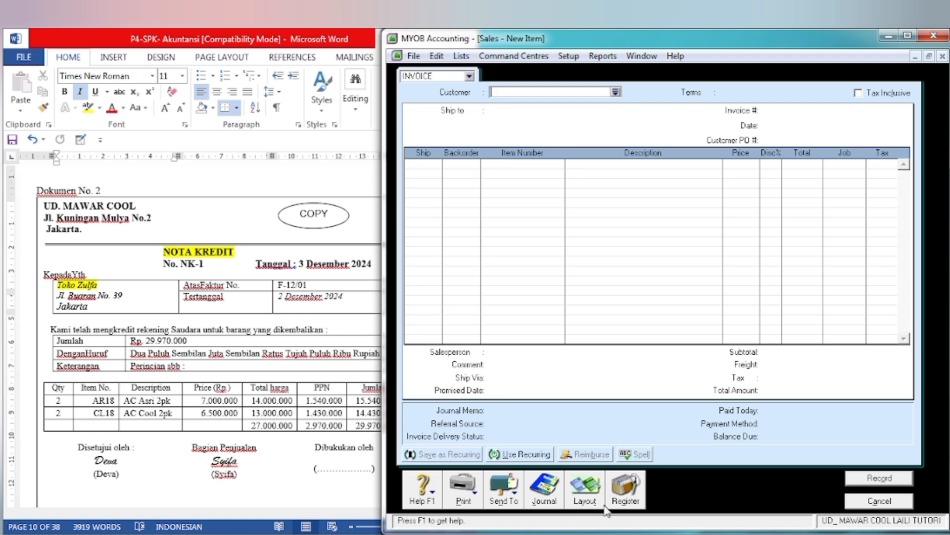
# Step: Start applying the NK-1 credit from the Sales Register's returns and credits to a sale, with ID NK-1 and date 03/12/2024
pyautogui.click(627, 501)
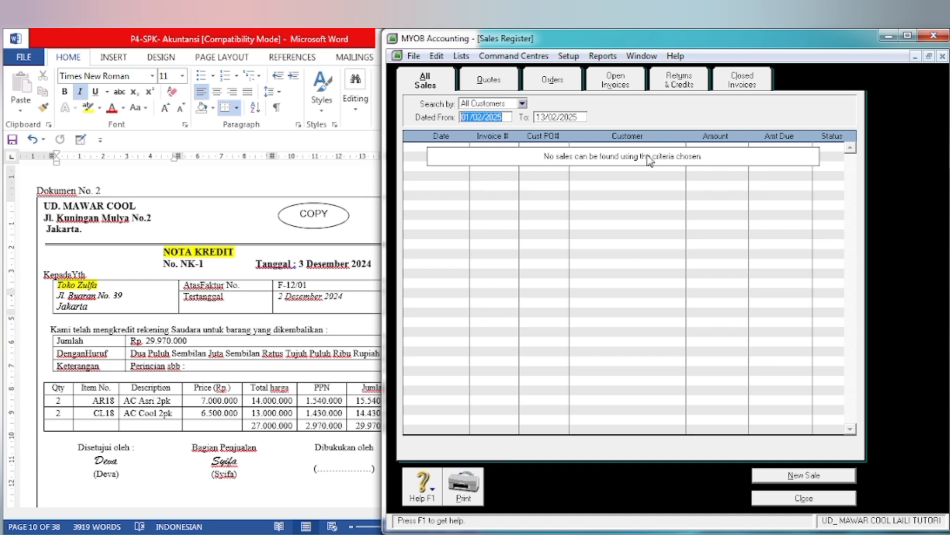
pyautogui.click(677, 87)
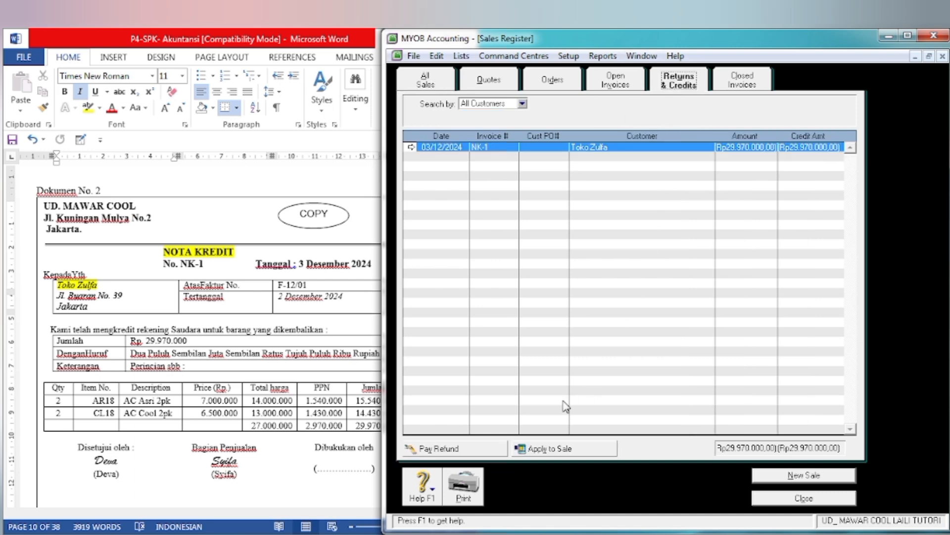
pyautogui.click(534, 450)
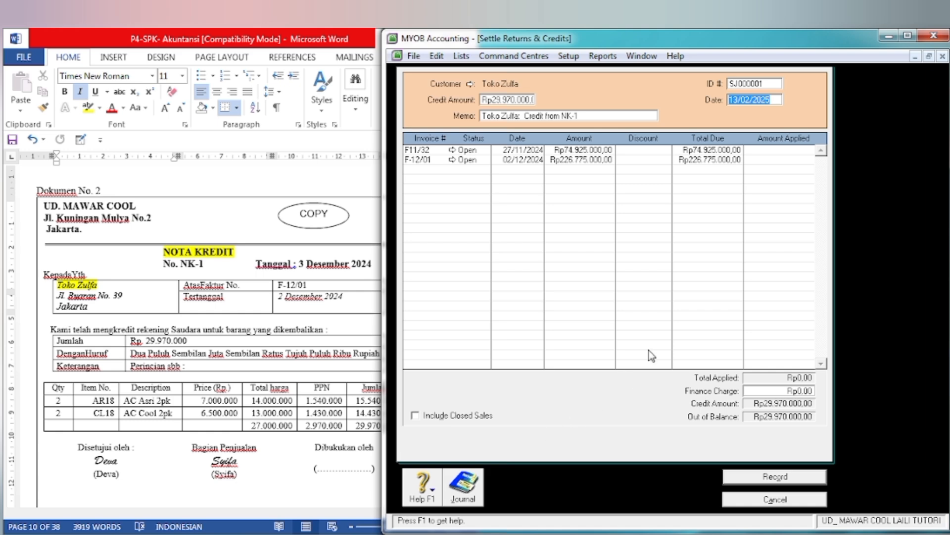
pyautogui.click(745, 82)
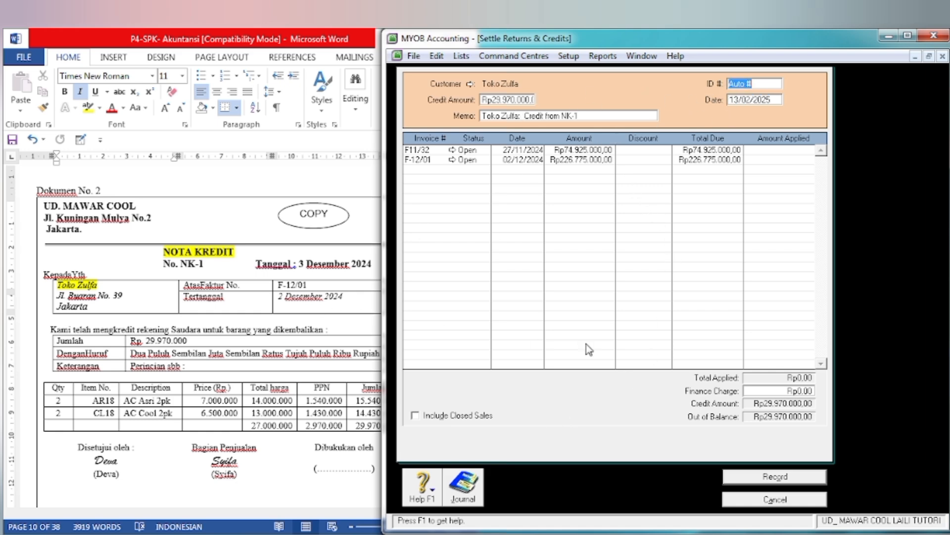
pyautogui.write('NK-1')
pyautogui.press('Tab')
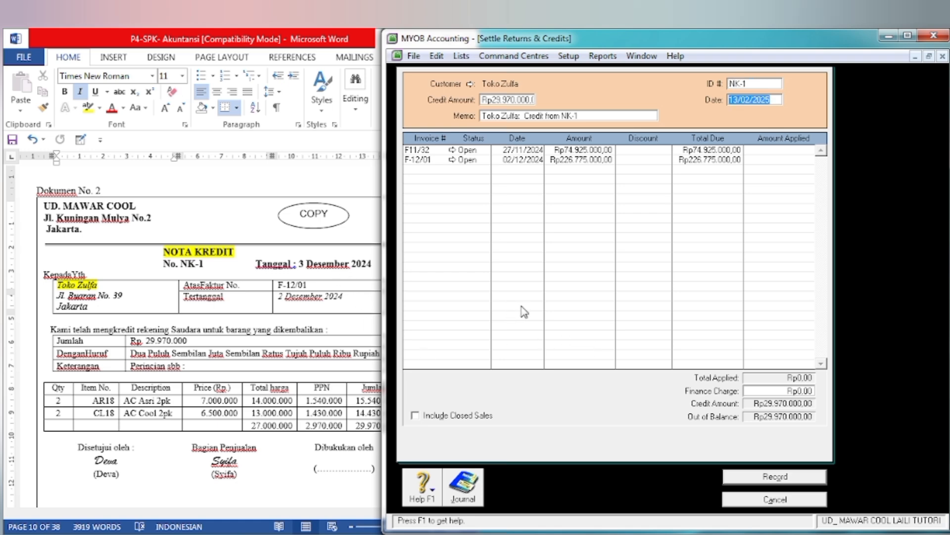
pyautogui.write('3/12/2024')
pyautogui.press('Tab')
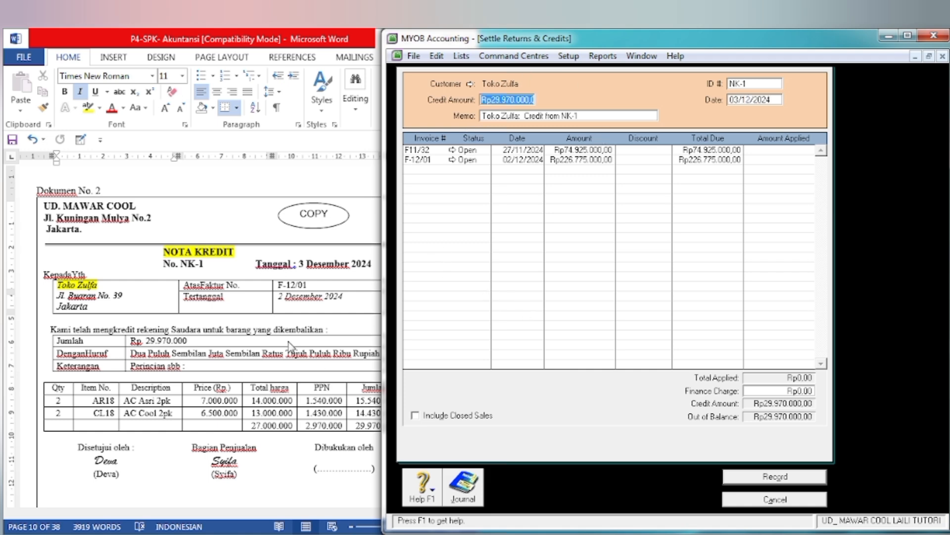
# Step: Following the credit note, apply the full Rp29.970.000 credit to invoice F-12/01, record the settlement, and return to the Command Centre
pyautogui.click(139, 426)
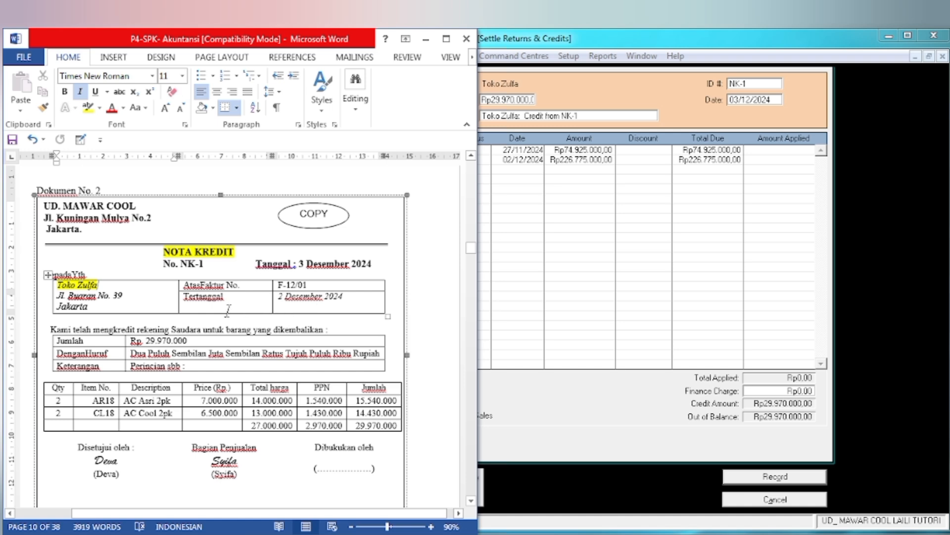
pyautogui.click(528, 287)
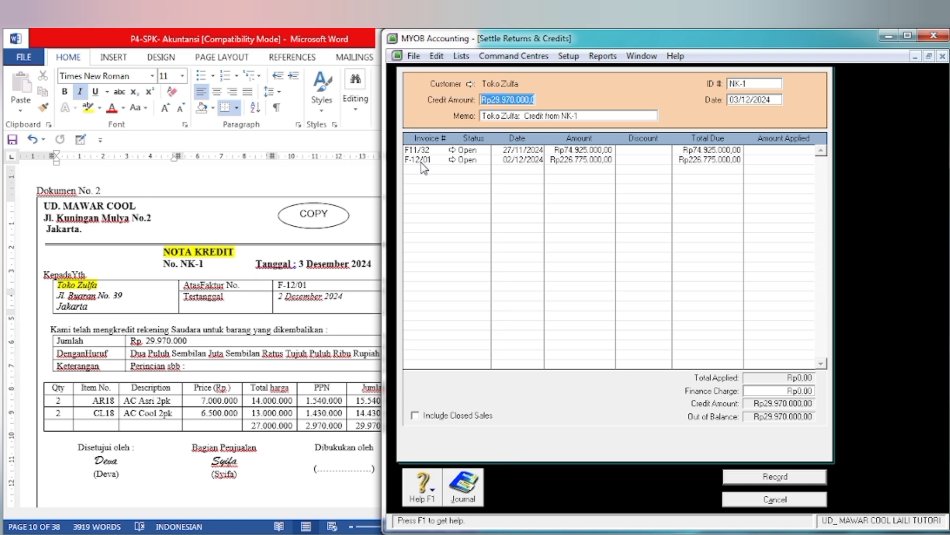
pyautogui.click(281, 363)
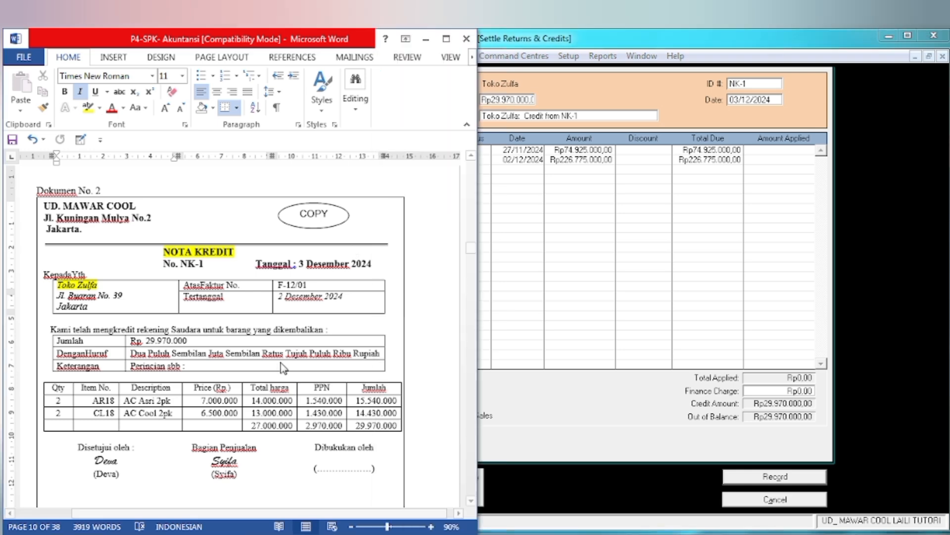
pyautogui.click(577, 312)
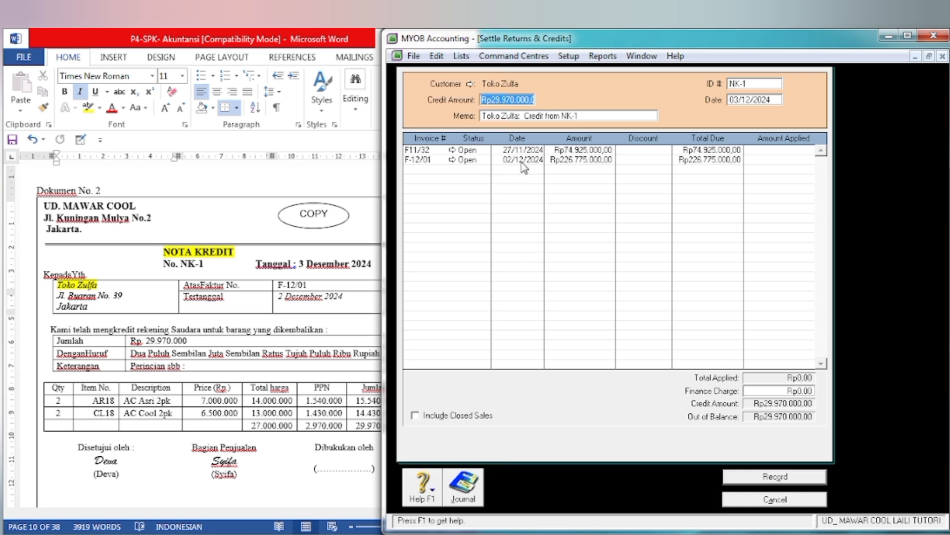
pyautogui.click(772, 160)
pyautogui.press('Tab')
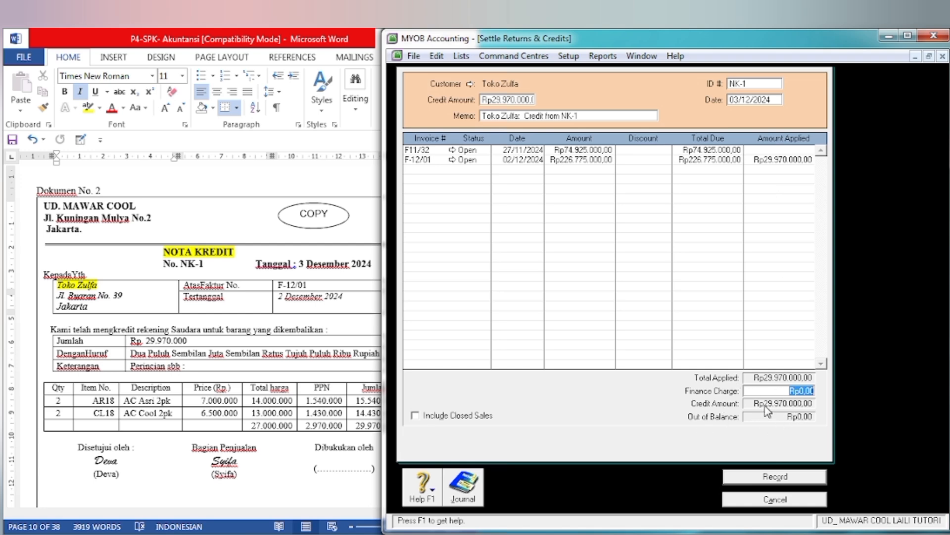
pyautogui.click(775, 477)
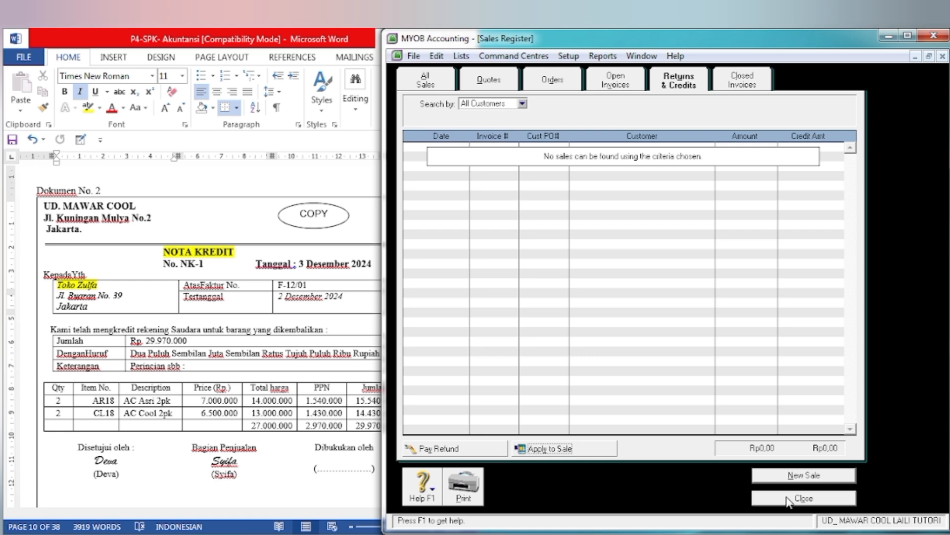
pyautogui.click(788, 499)
pyautogui.click(849, 499)
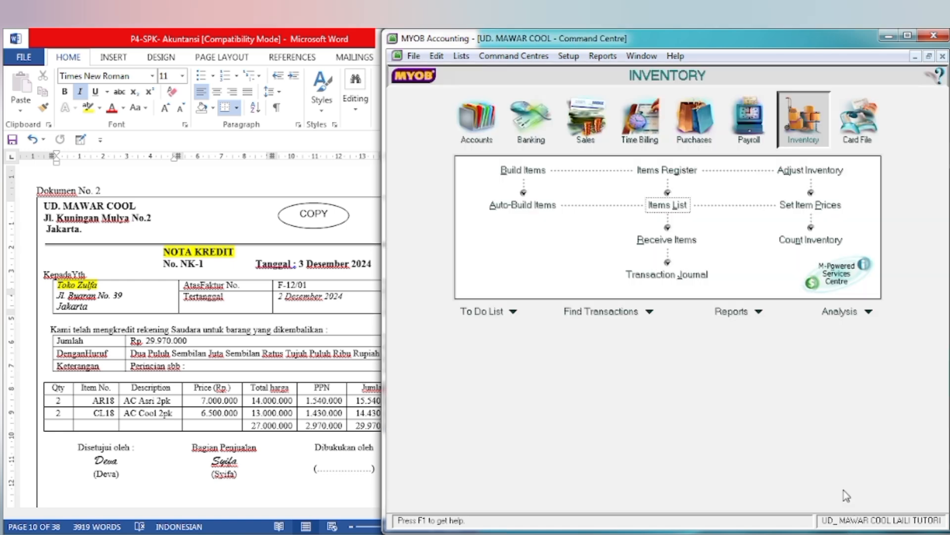
# Step: Set item AR18 (AC Asri 2pk)'s income account for tracking sales to 4-1100 Sales and save it, ignoring the spelling suggestion
pyautogui.click(317, 428)
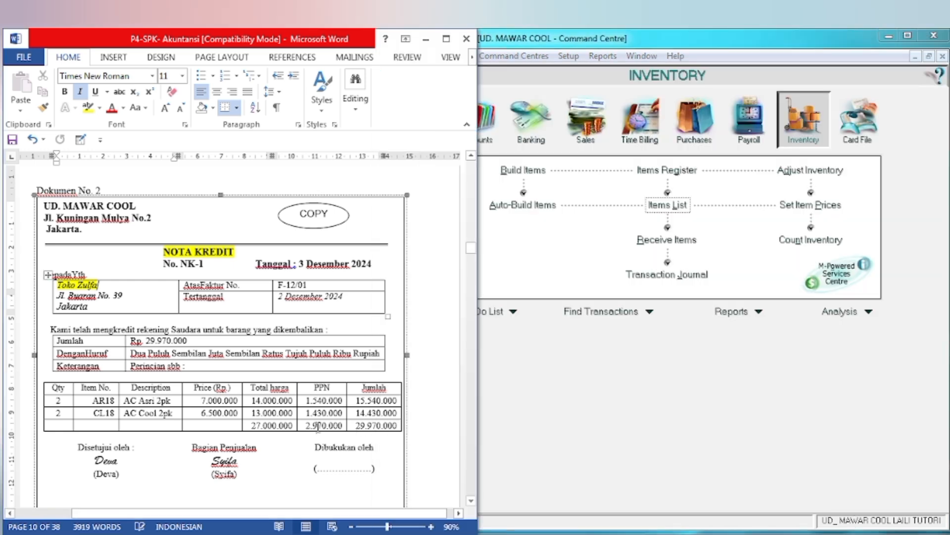
pyautogui.click(617, 434)
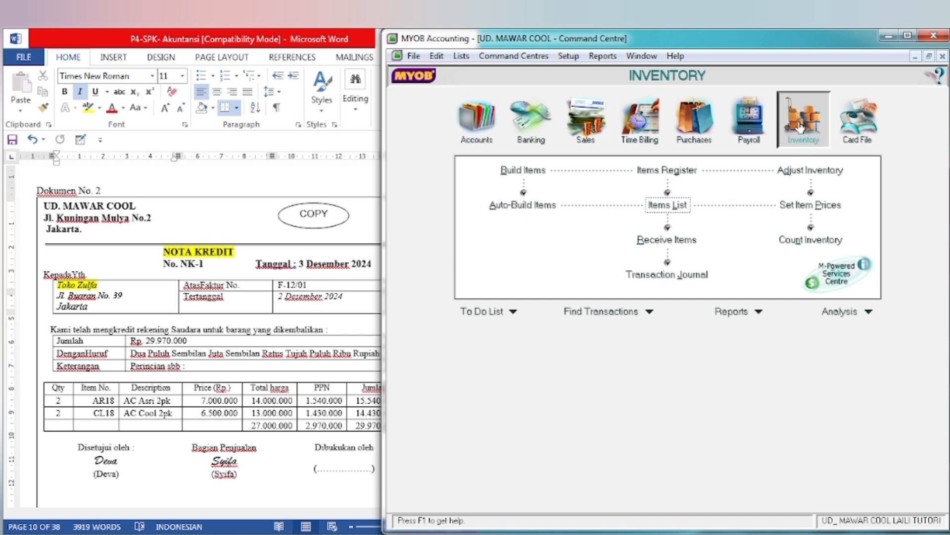
pyautogui.click(661, 205)
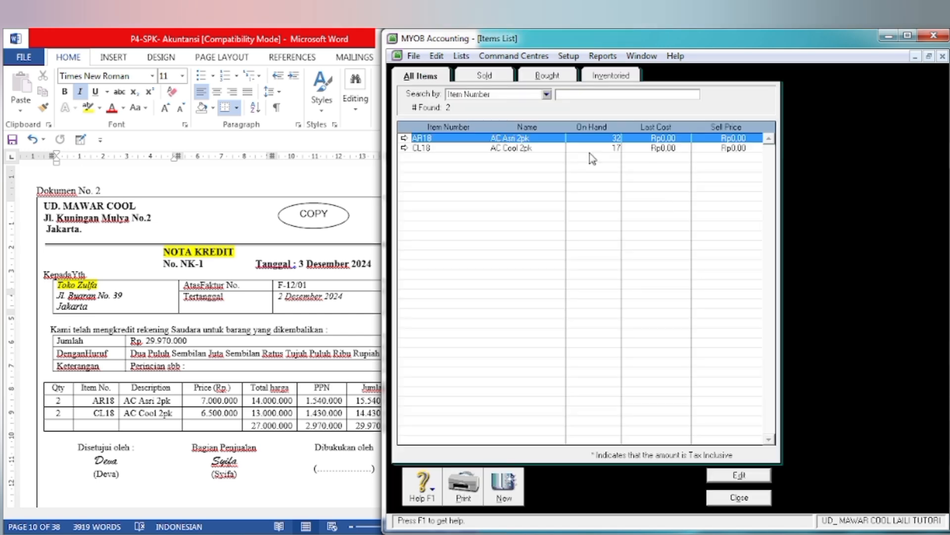
pyautogui.click(404, 138)
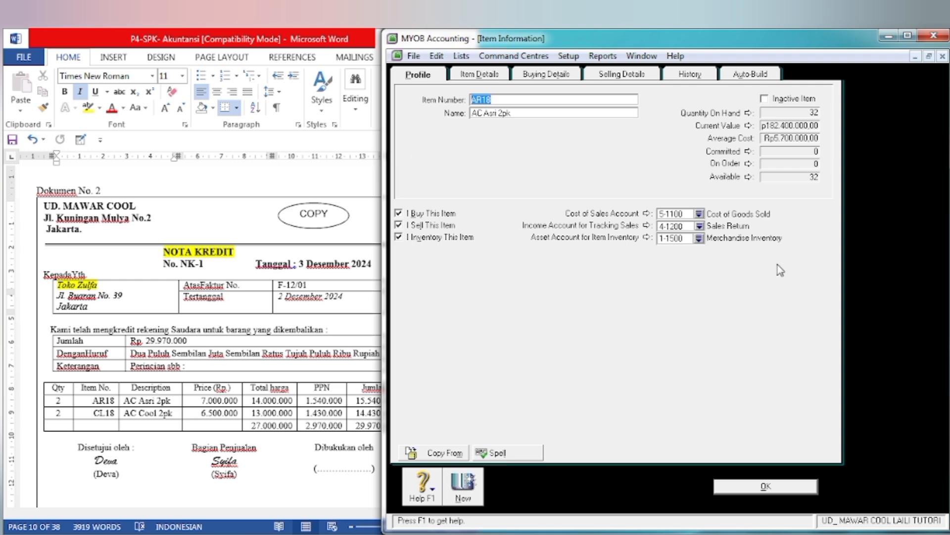
pyautogui.click(700, 226)
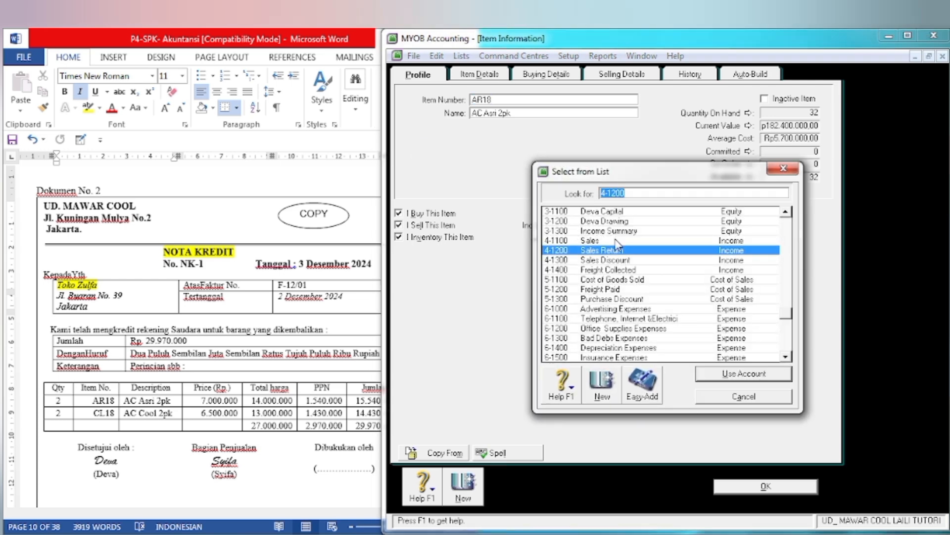
pyautogui.click(616, 241)
pyautogui.click(744, 373)
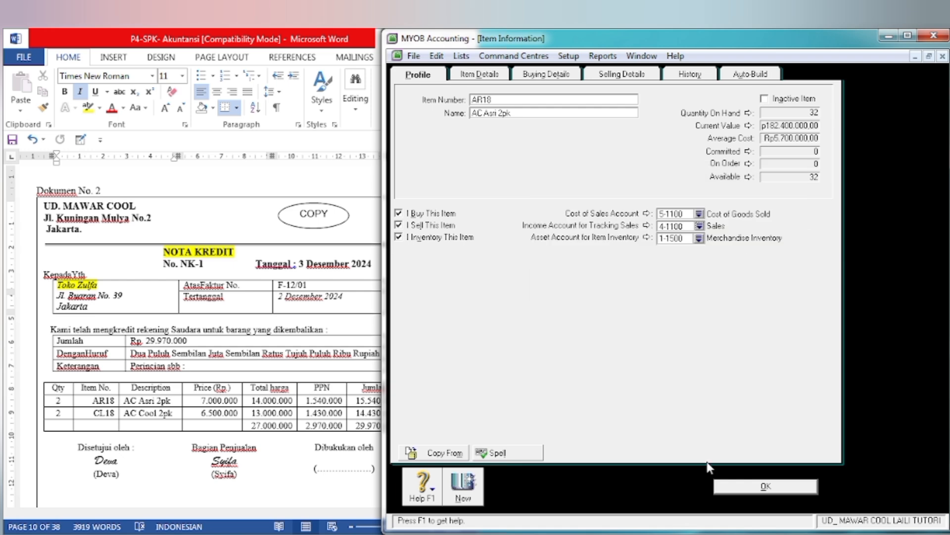
pyautogui.click(723, 484)
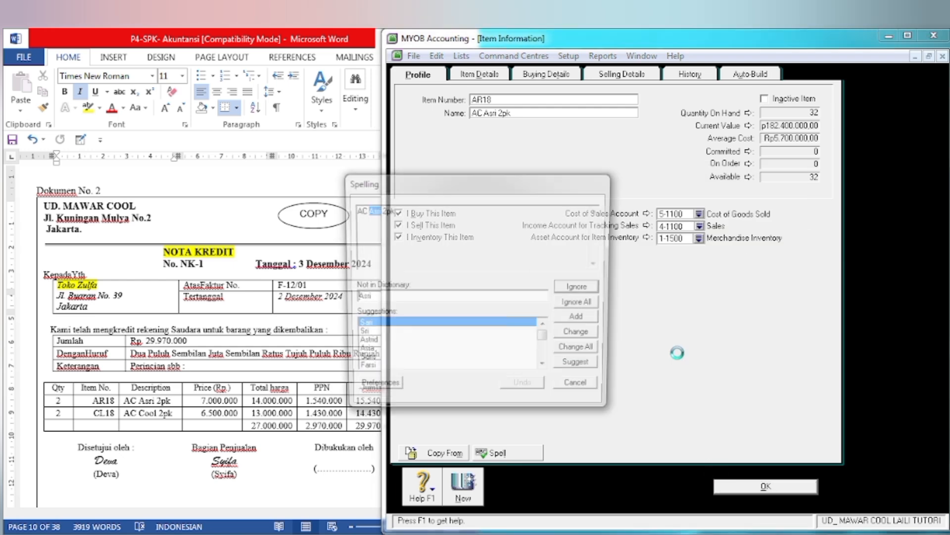
pyautogui.click(594, 288)
# Step: Set item CL18 (AC Cool 2pk)'s income account for tracking sales to 4-1100 Sales and close the items list
pyautogui.click(418, 148)
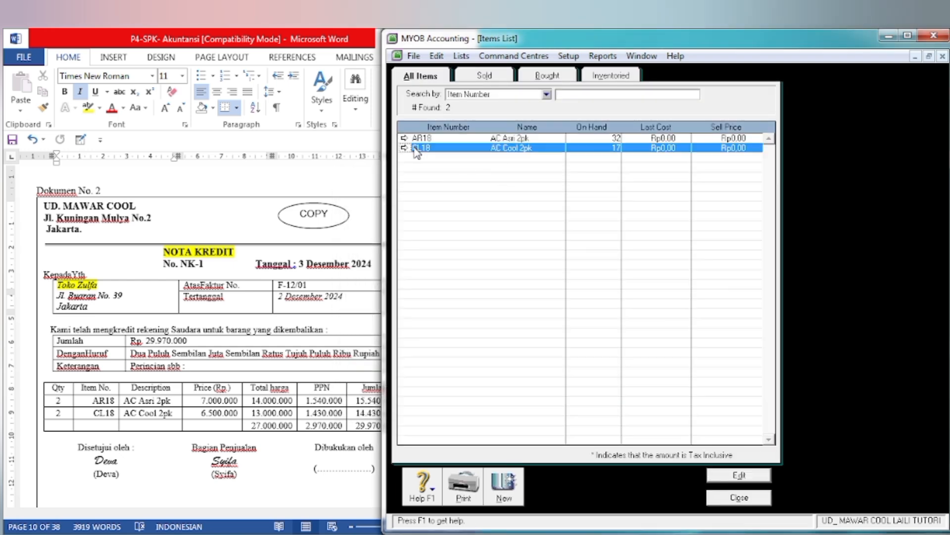
pyautogui.click(728, 475)
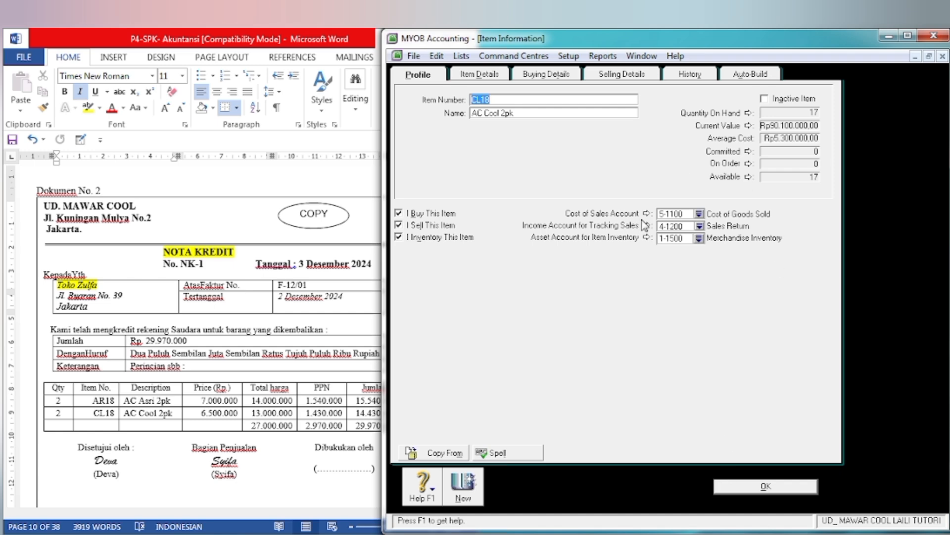
pyautogui.click(699, 226)
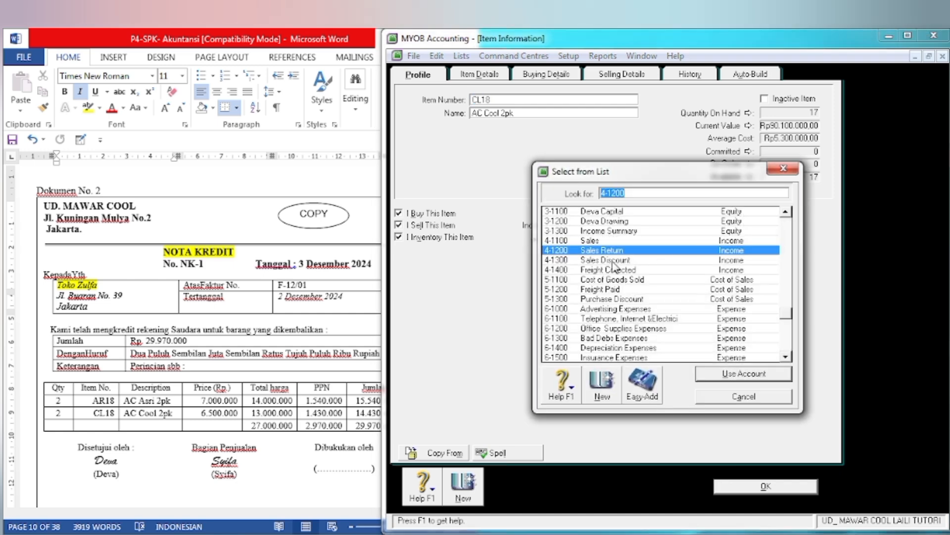
pyautogui.click(612, 242)
pyautogui.click(710, 379)
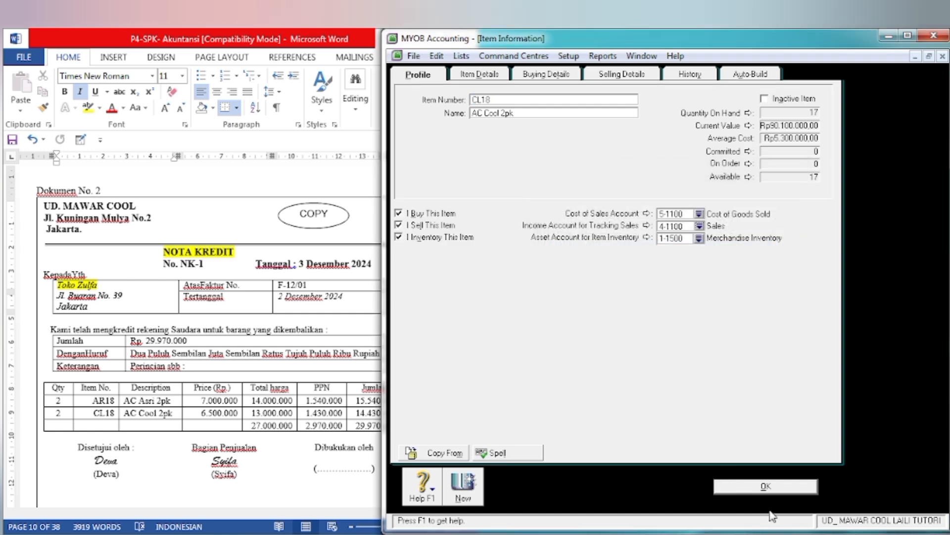
pyautogui.click(764, 486)
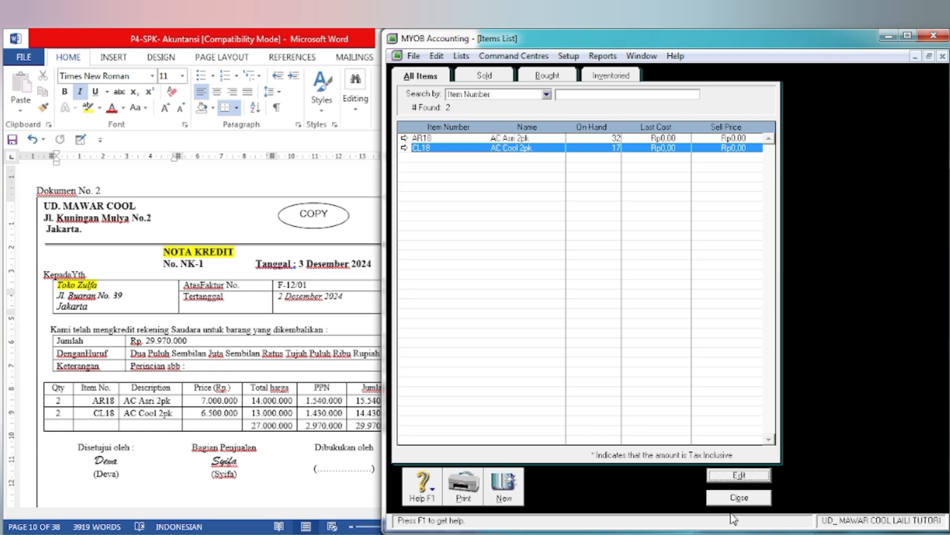
pyautogui.click(747, 498)
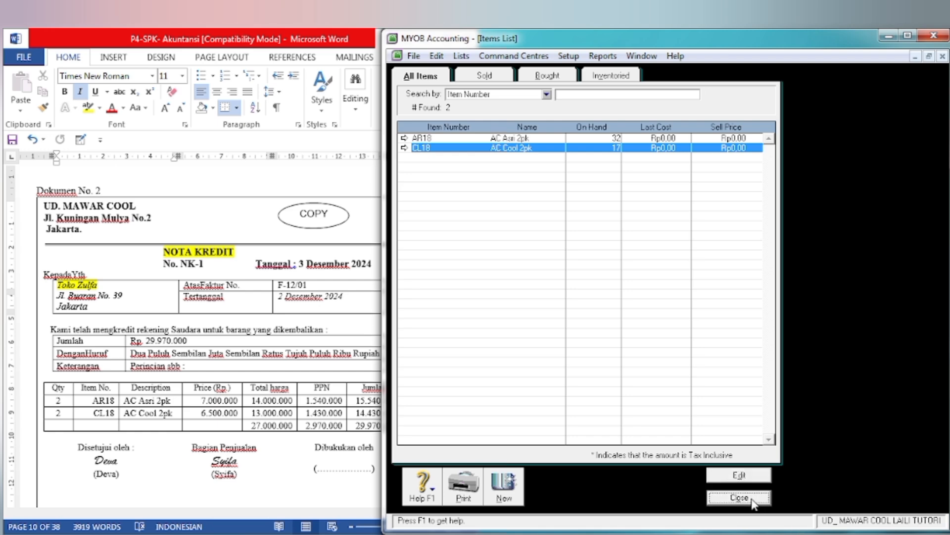
# Step: Consult the petty cash voucher in Document No. 3 in Word and start a Spend Money transaction in MYOB, paid from 1-1200 Petty Cash
pyautogui.click(180, 416)
pyautogui.scroll(-4, 183, 406)
pyautogui.scroll(-10, 183, 406)
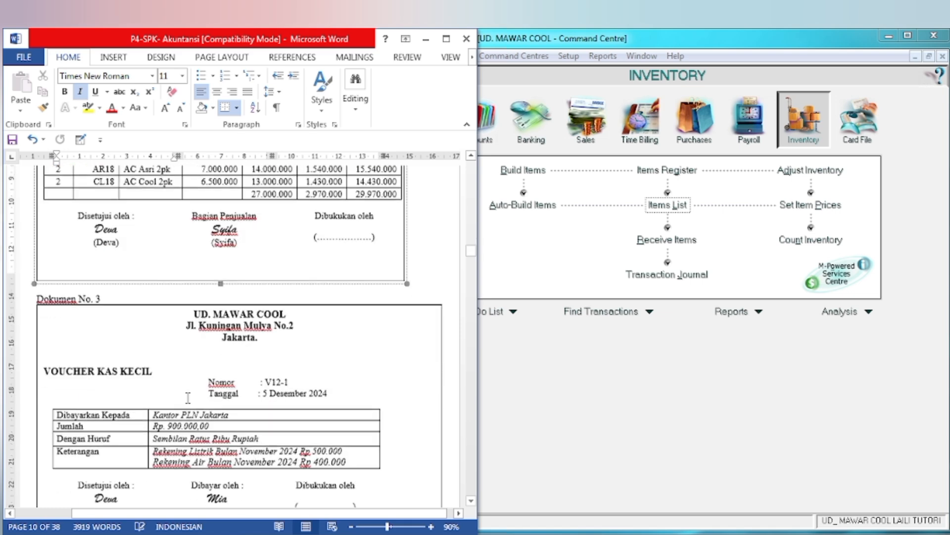
pyautogui.scroll(1, 188, 394)
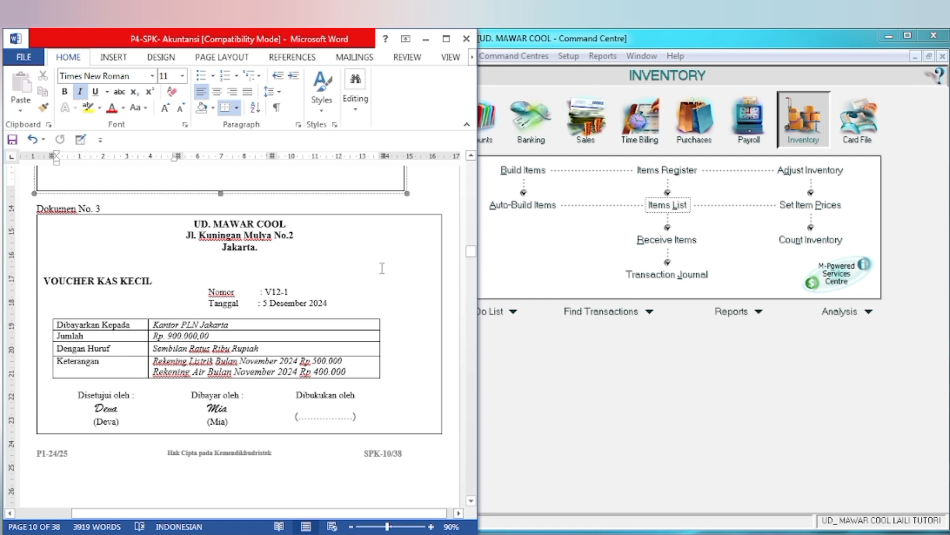
pyautogui.click(563, 393)
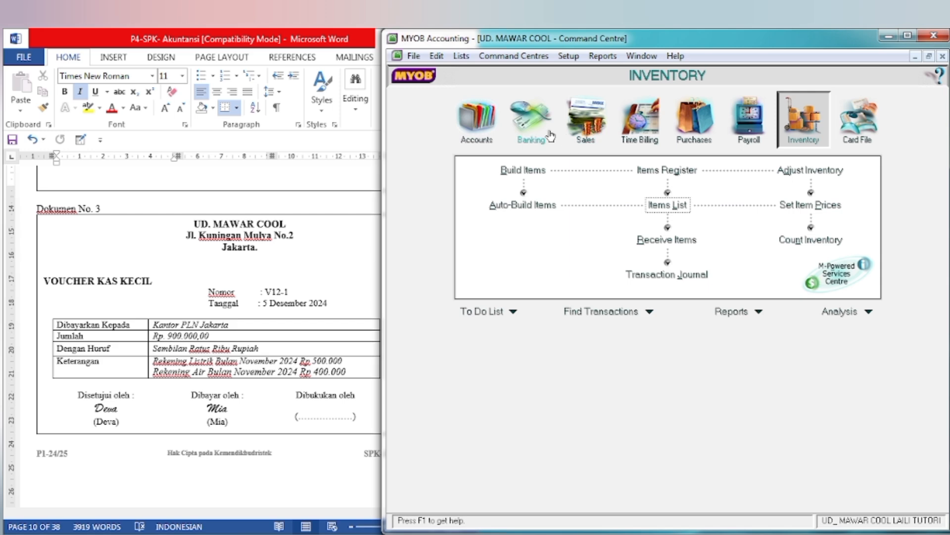
pyautogui.click(532, 121)
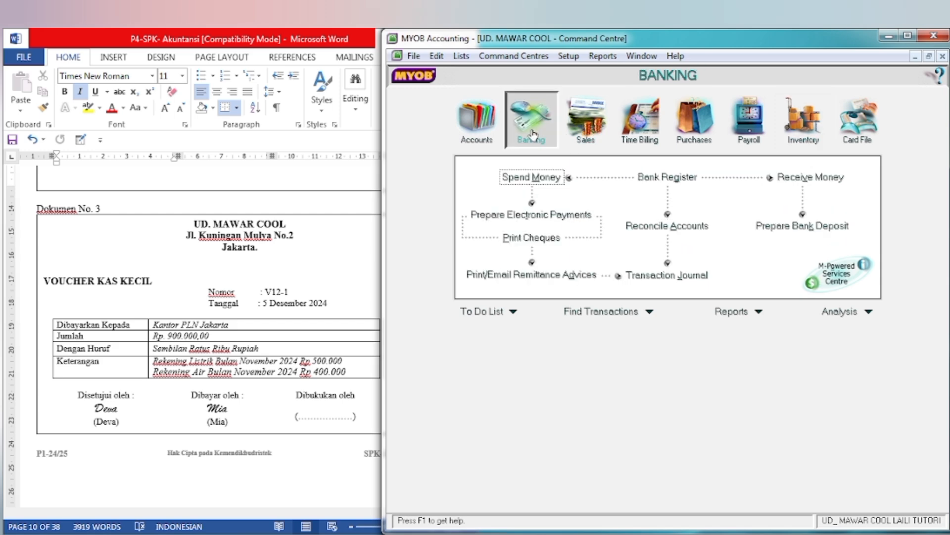
pyautogui.click(541, 183)
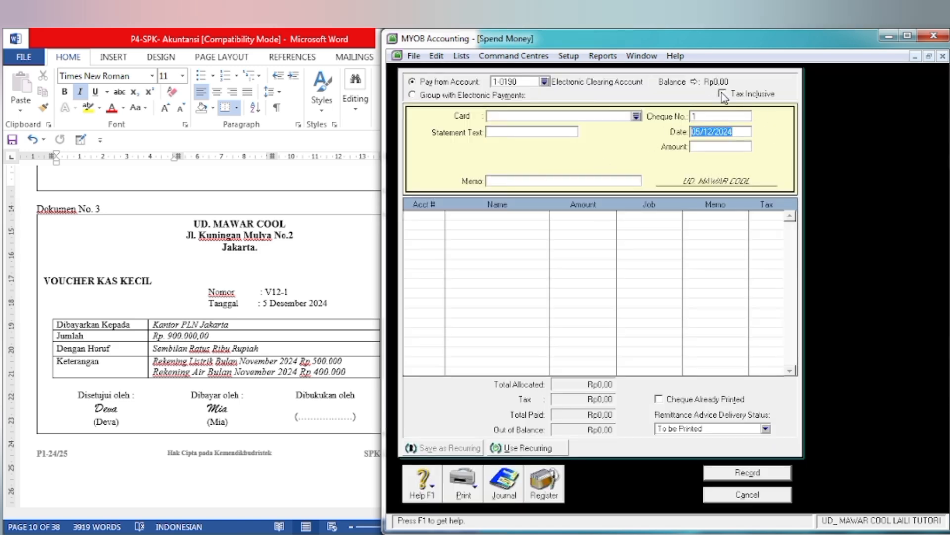
pyautogui.click(544, 81)
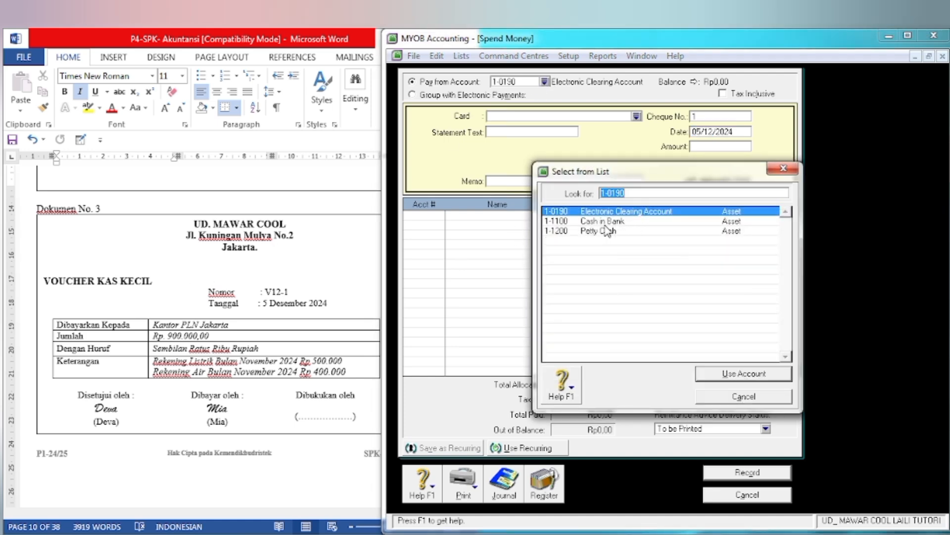
pyautogui.press('Down')
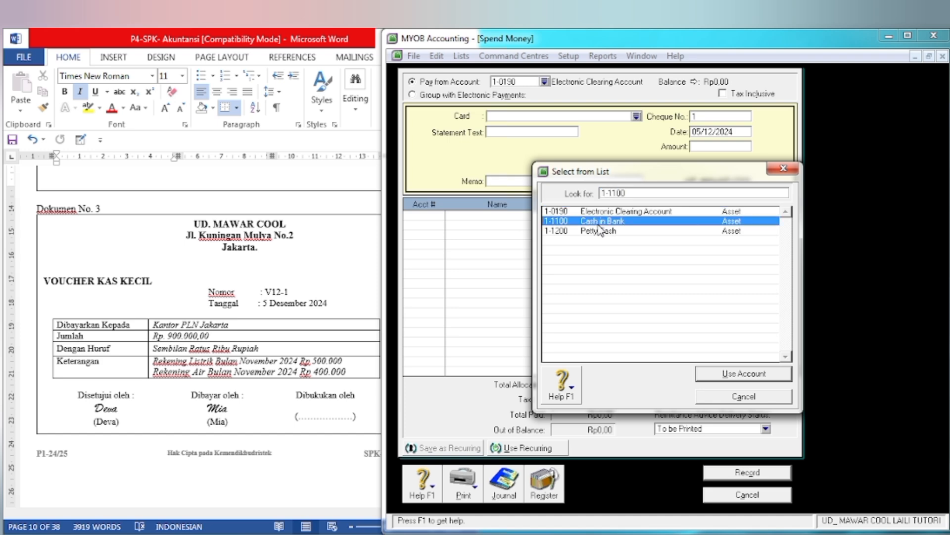
pyautogui.click(596, 232)
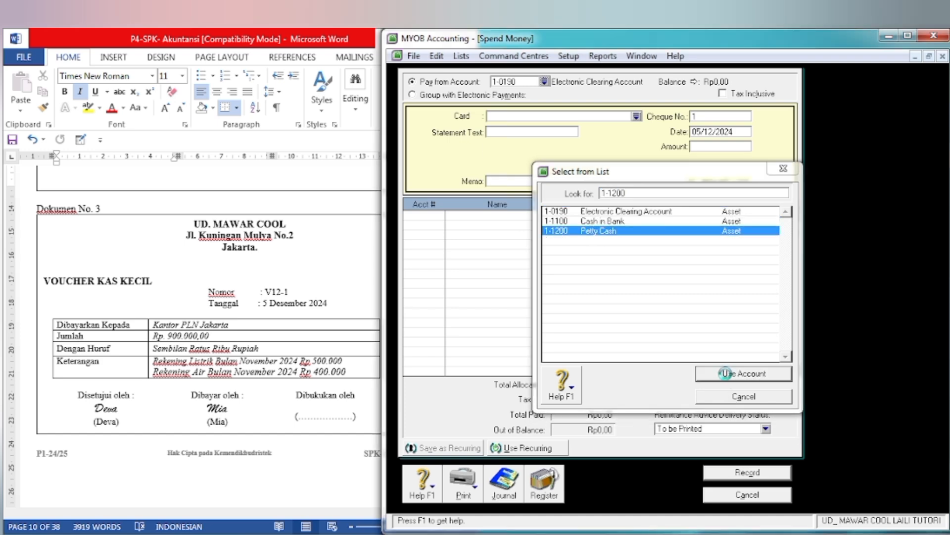
pyautogui.click(729, 376)
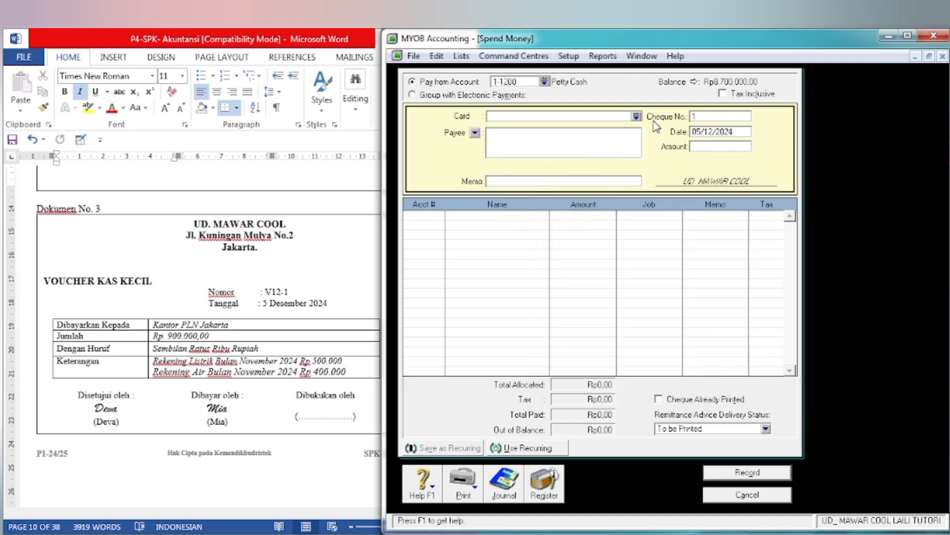
# Step: Following the voucher, enter cheque number V12-1, amount Rp900.000 and memo PEMBAYARAN LTA BLN NOV, keeping the date 05/12/2024
pyautogui.click(707, 118)
pyautogui.write('V12-1')
pyautogui.press('Tab')
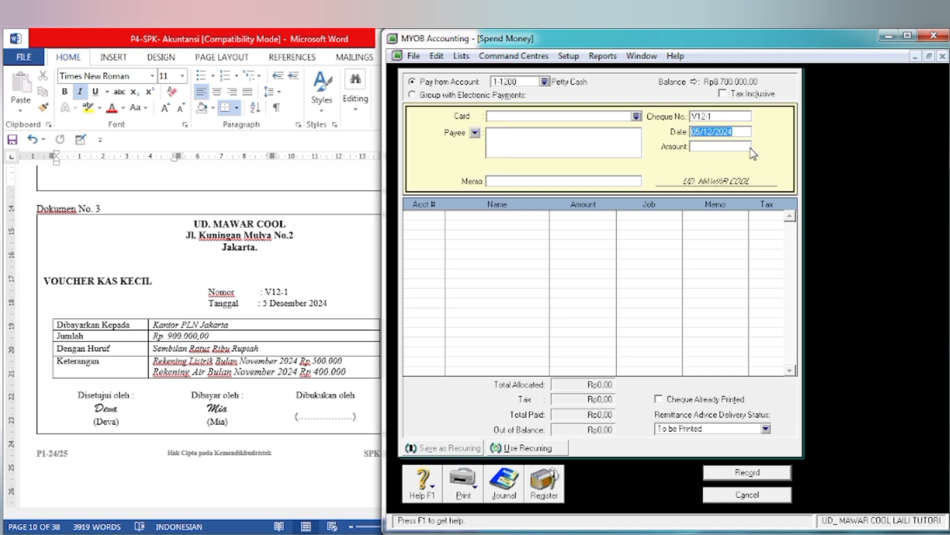
pyautogui.click(698, 146)
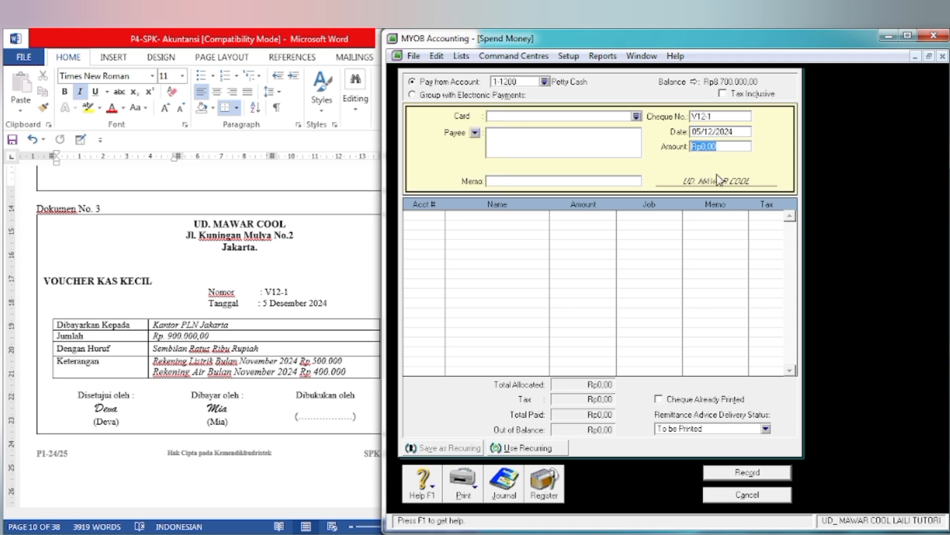
pyautogui.write('900.00')
pyautogui.press('Tab')
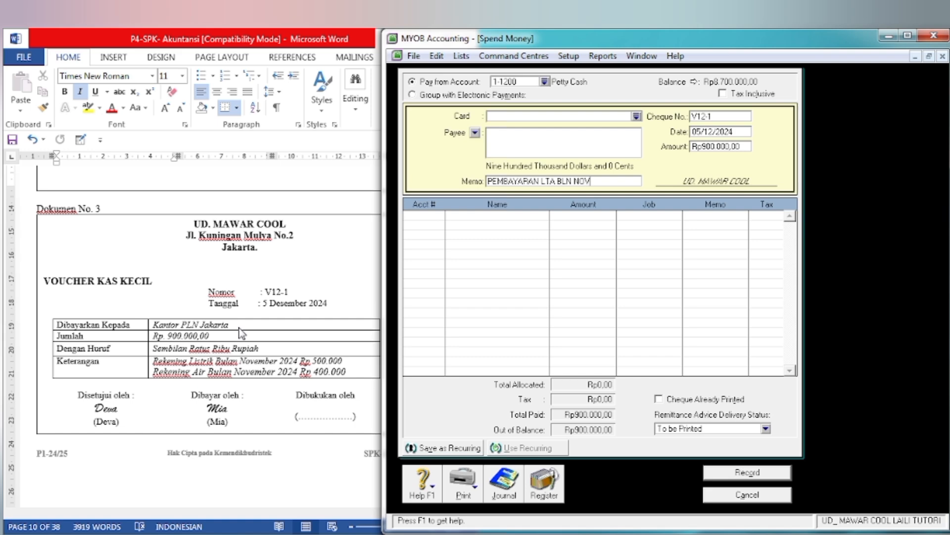
pyautogui.press('Tab')
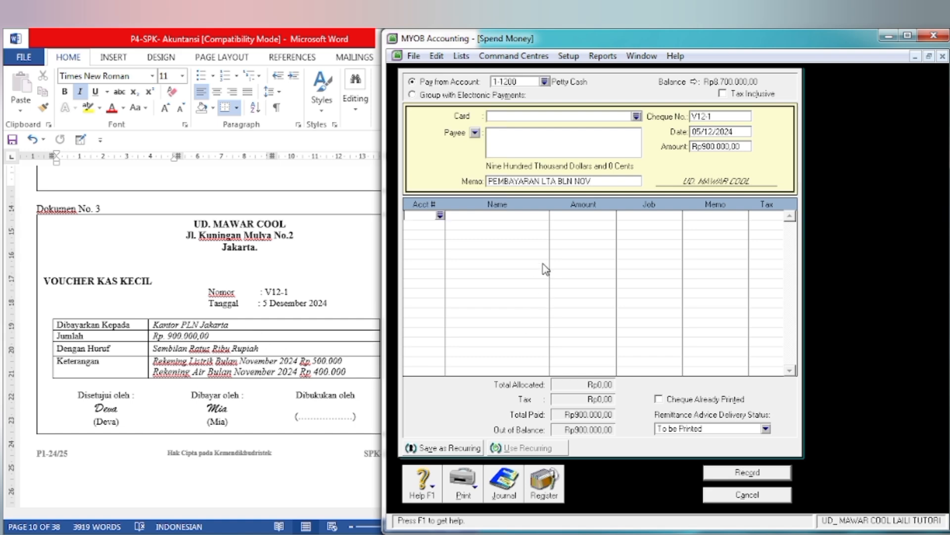
# Step: Allocate the full Rp900.000 payment to account 2-1200 Expense Payable
pyautogui.click(440, 215)
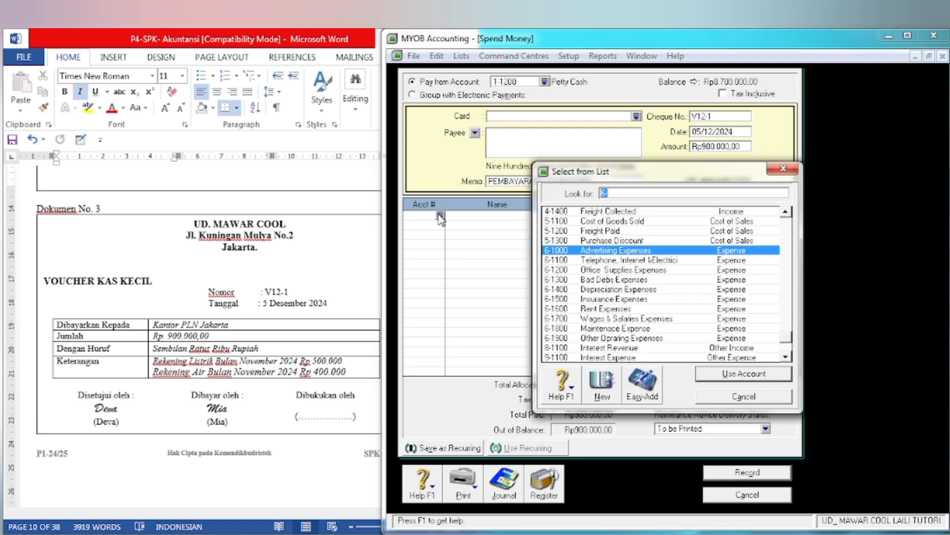
pyautogui.write('2')
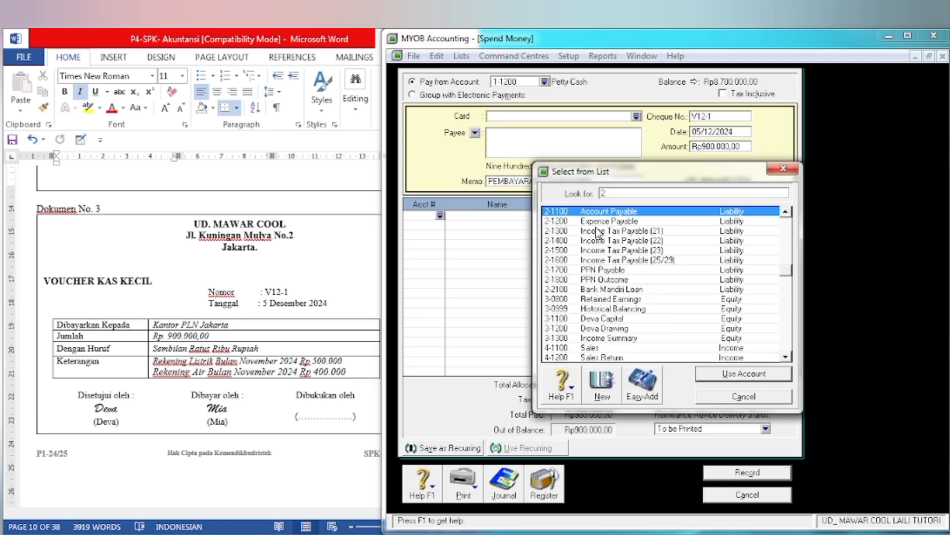
pyautogui.click(595, 222)
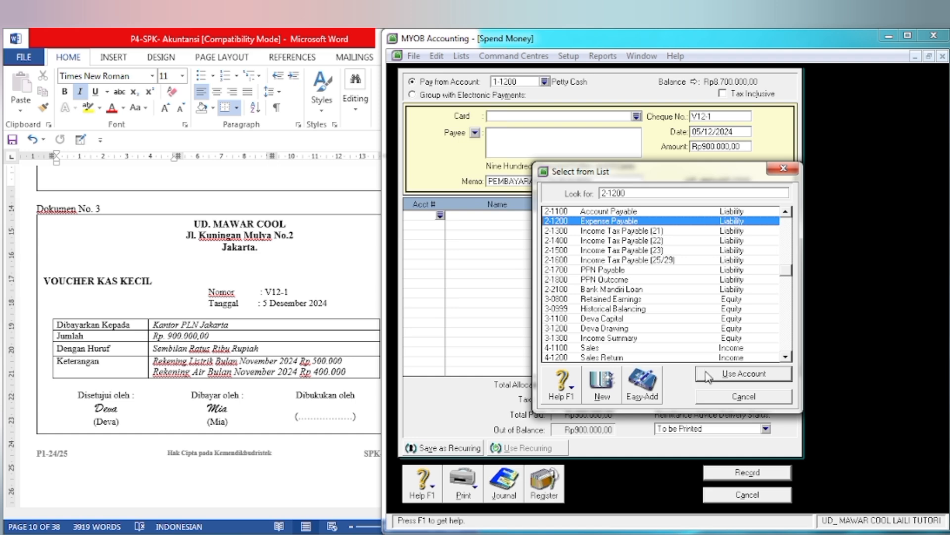
pyautogui.click(709, 377)
pyautogui.press('Tab')
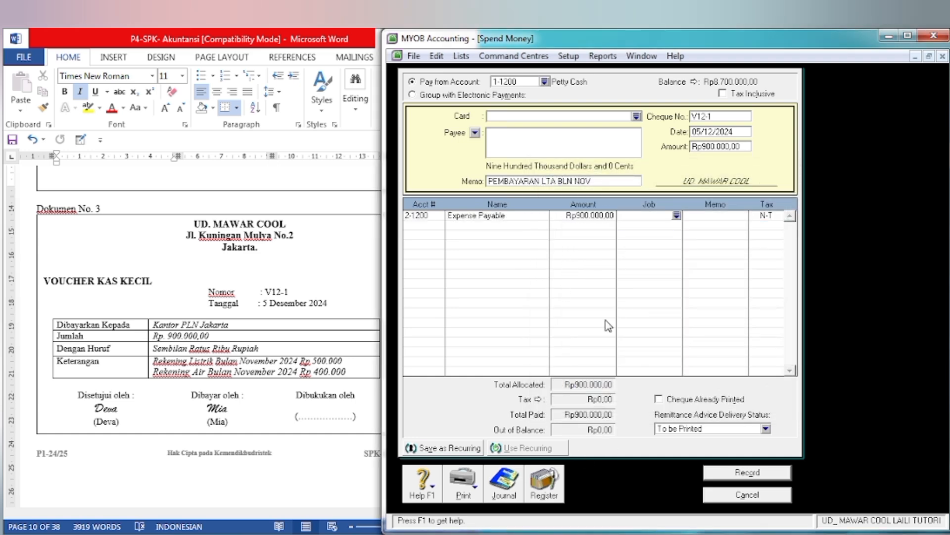
# Step: Review the journal recap of the V12-1 petty cash payment and record the transaction
pyautogui.hotkey('ctrl', 'r')
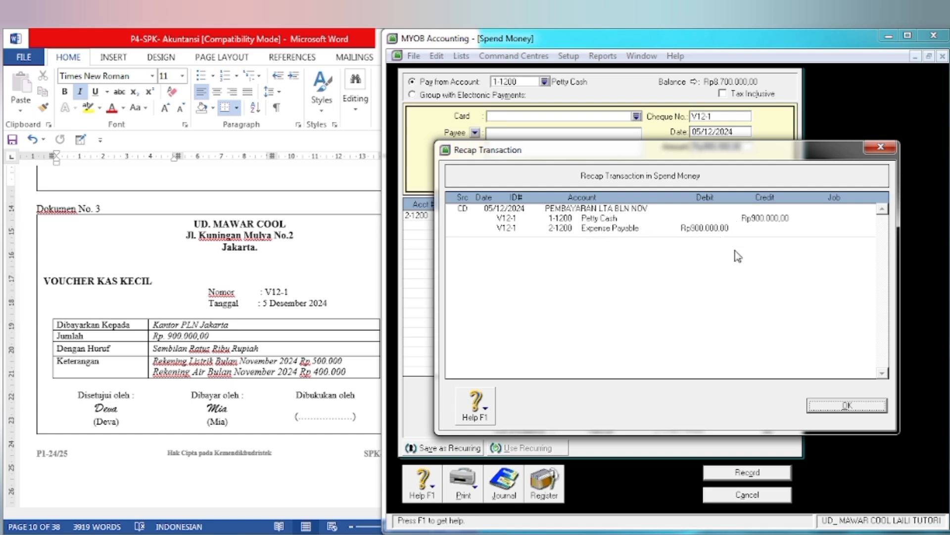
pyautogui.click(830, 411)
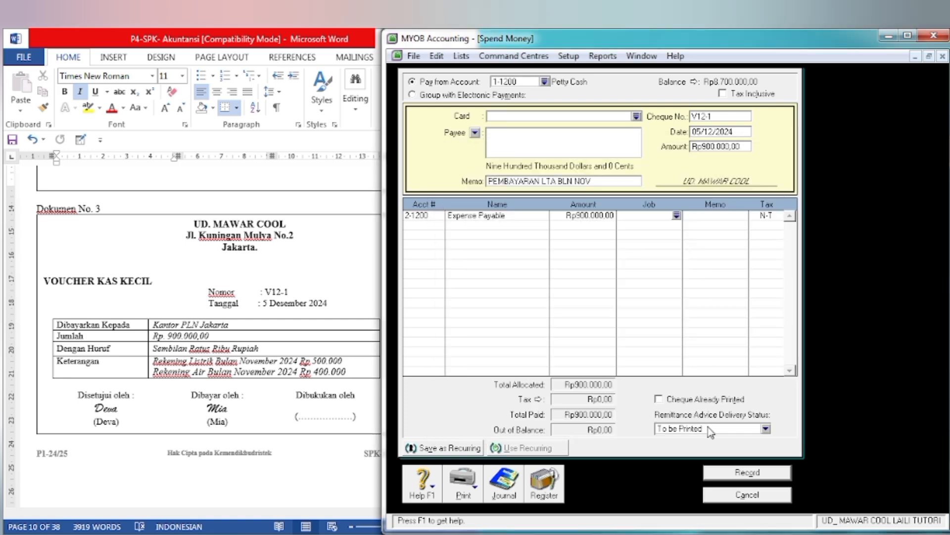
pyautogui.click(741, 475)
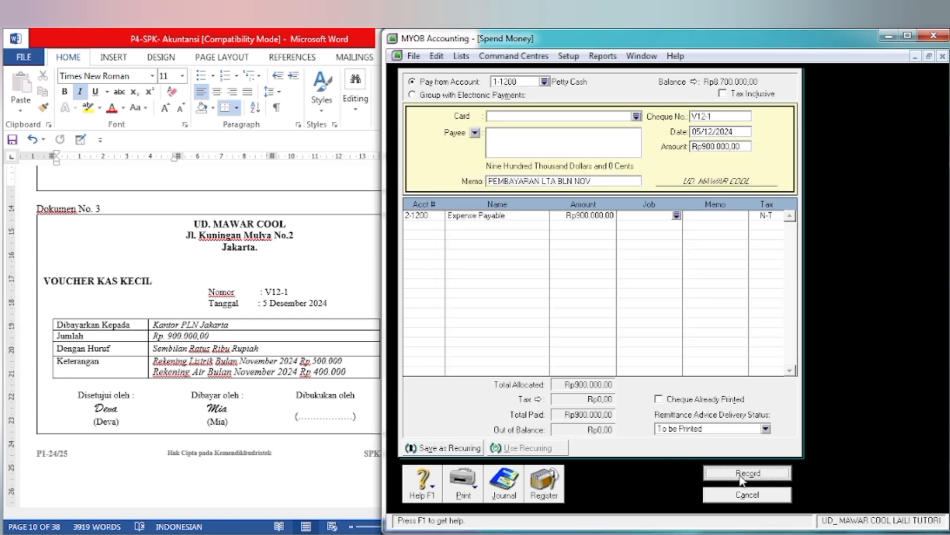
# Step: Switch to Word and bring up Document No. 4, the cash sales note N-12/01
pyautogui.click(291, 509)
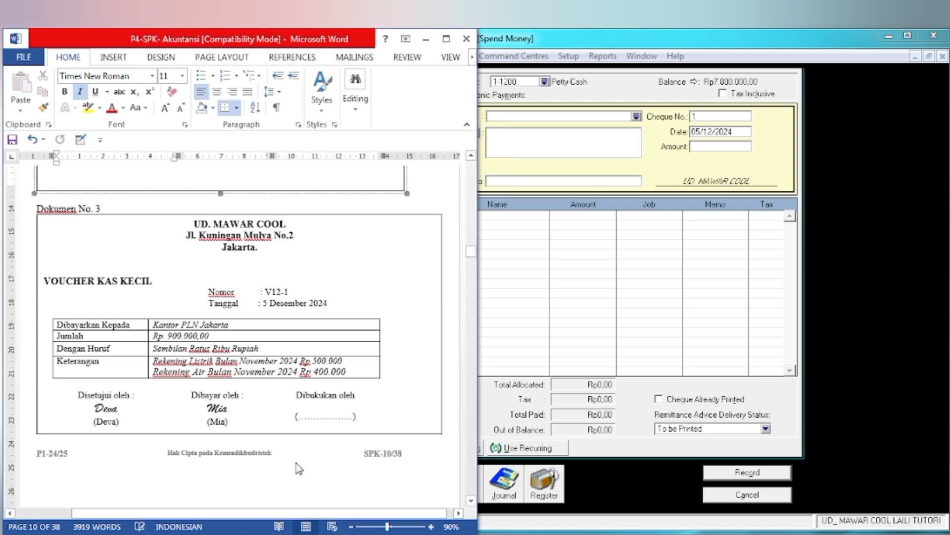
pyautogui.scroll(-5, 295, 495)
pyautogui.scroll(-5, 296, 455)
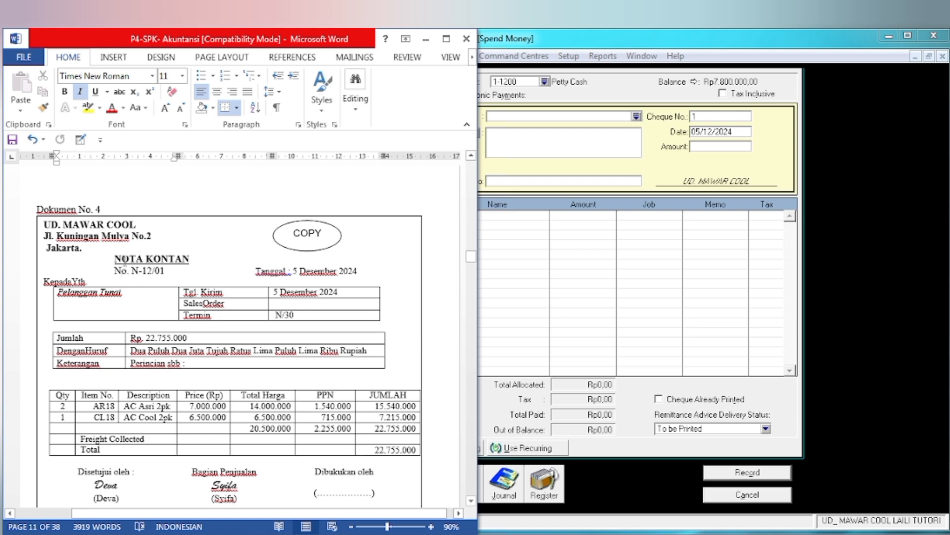
# Step: Highlight the company name UD. MAWAR COOL in yellow at the head of Document No. 4
pyautogui.scroll(-1, 108, 250)
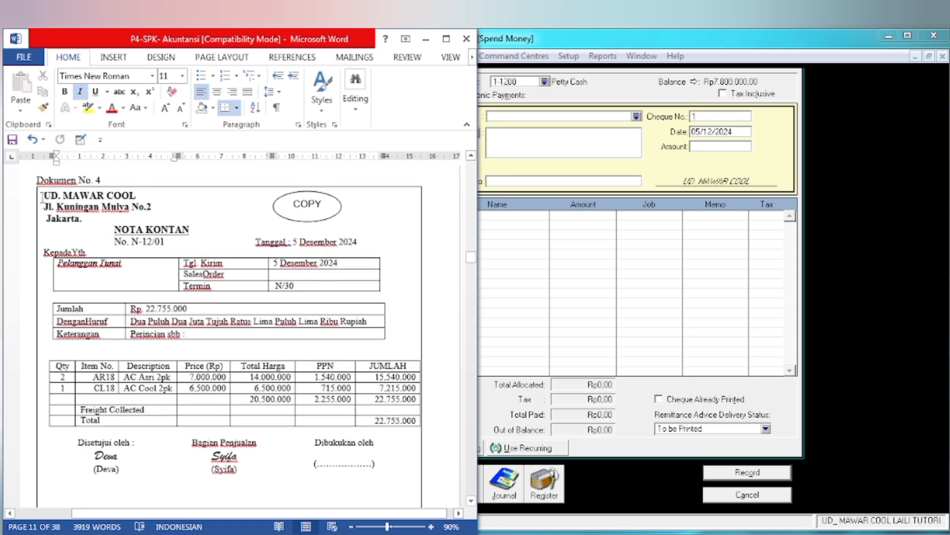
pyautogui.moveTo(42, 196); pyautogui.dragTo(137, 196)
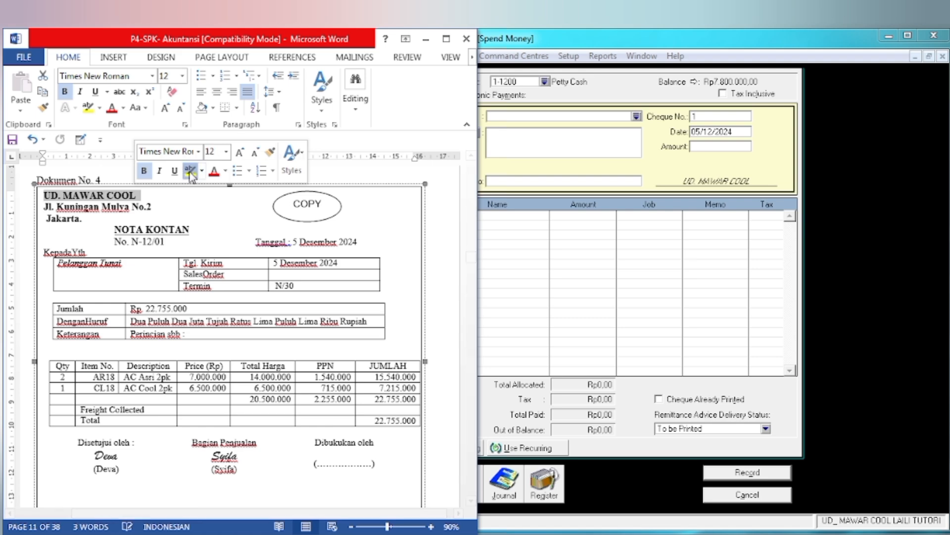
pyautogui.click(190, 171)
# Step: Switch to MYOB, leave the Spend Money form and open a new item sale entry for the cash note
pyautogui.click(685, 483)
pyautogui.click(747, 496)
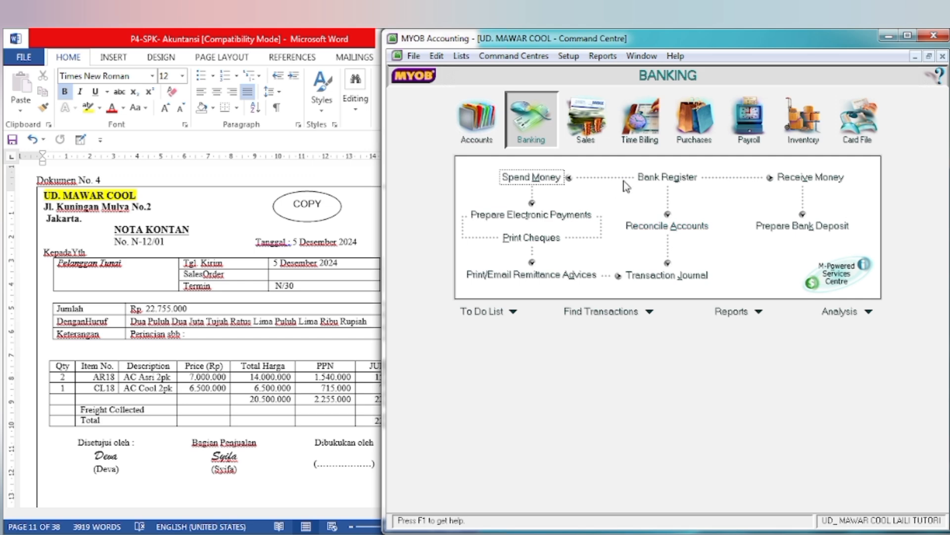
pyautogui.click(596, 122)
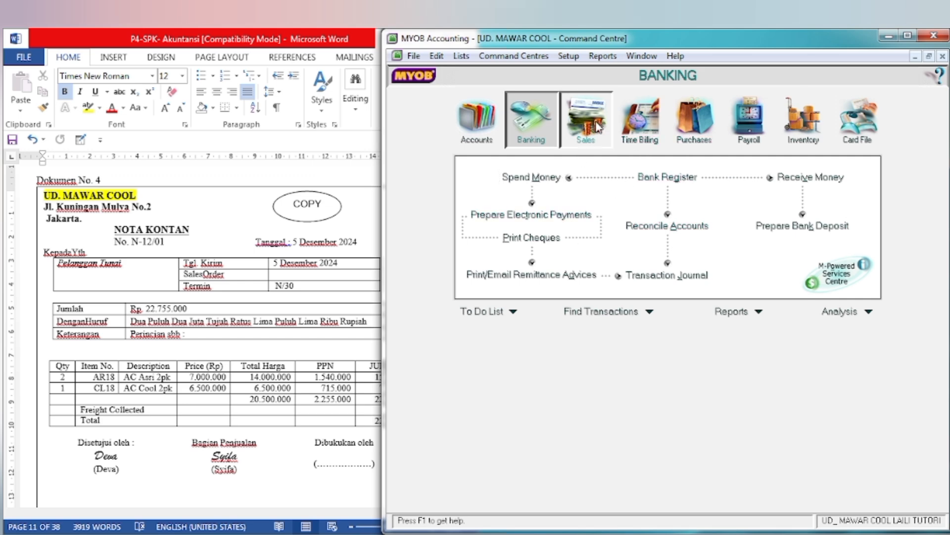
pyautogui.click(662, 207)
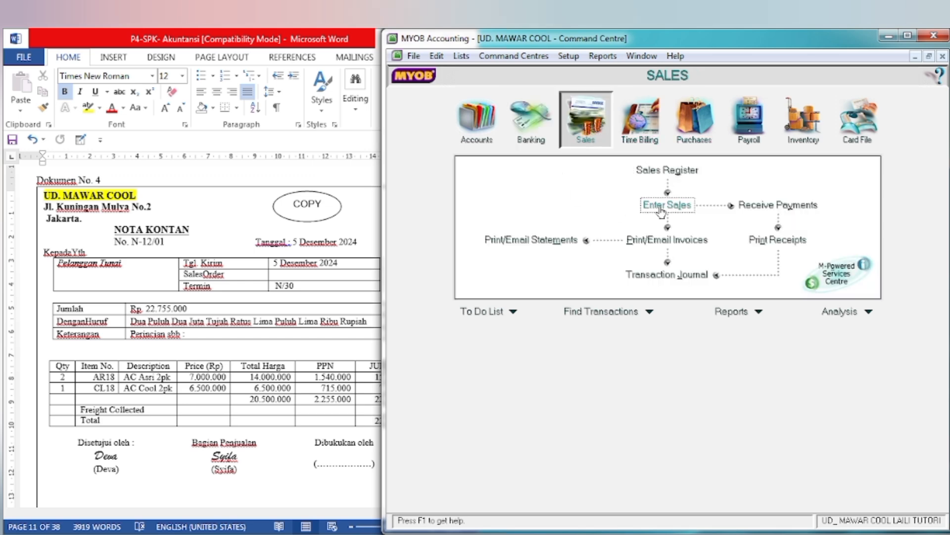
pyautogui.click(132, 299)
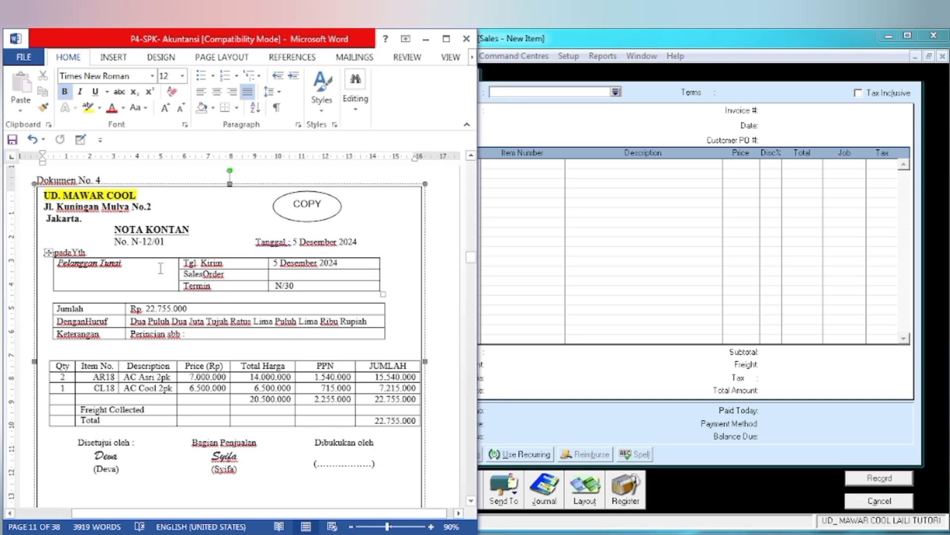
pyautogui.click(616, 301)
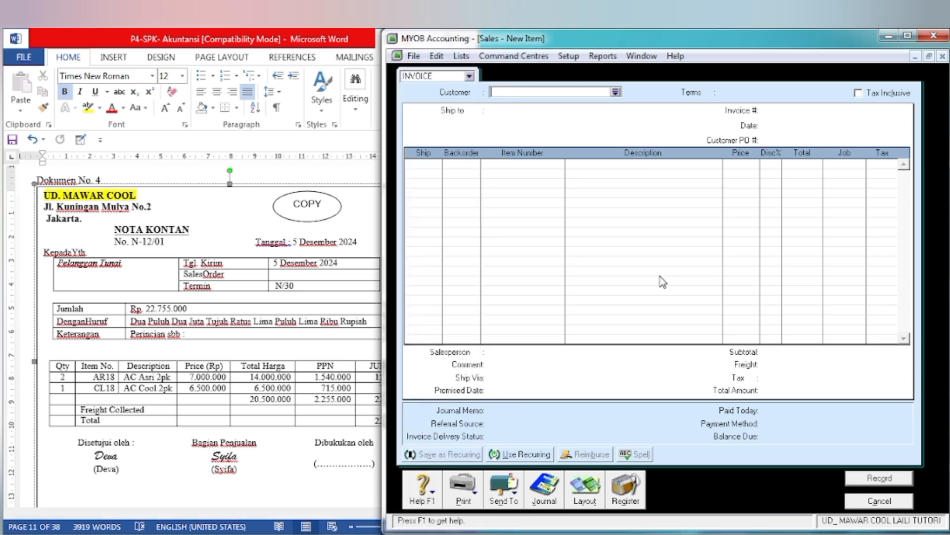
# Step: Create a new customer card named PELANGGAN TUNAI with card ID C005 from the sale's customer selection
pyautogui.click(617, 92)
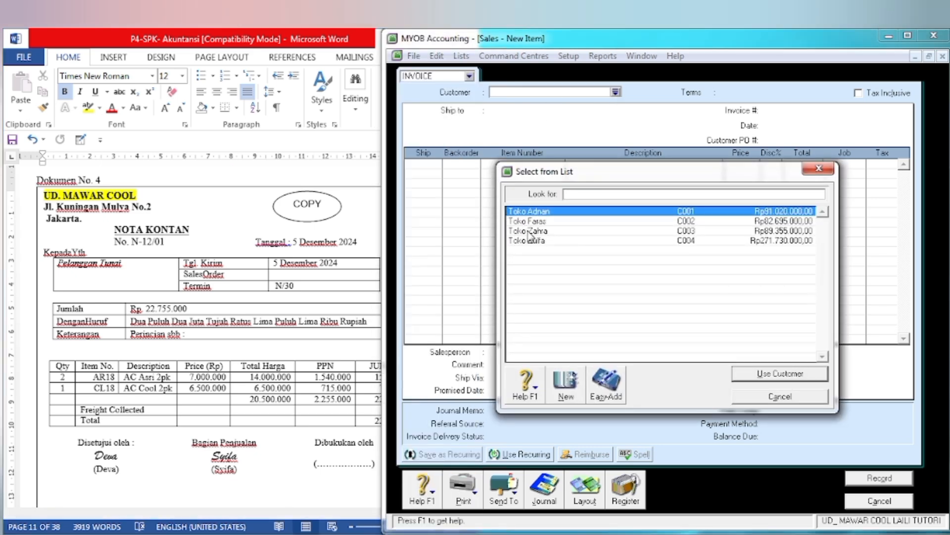
pyautogui.click(566, 391)
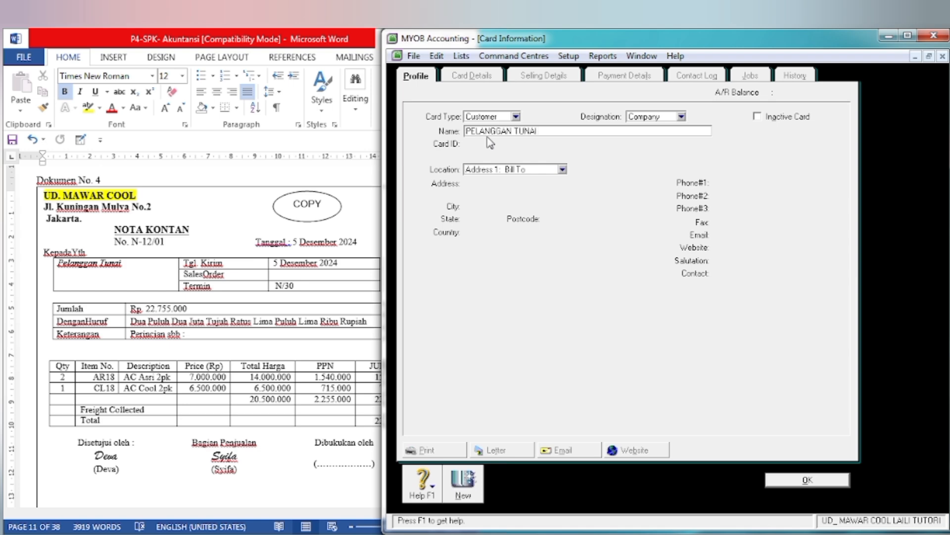
pyautogui.press('Tab')
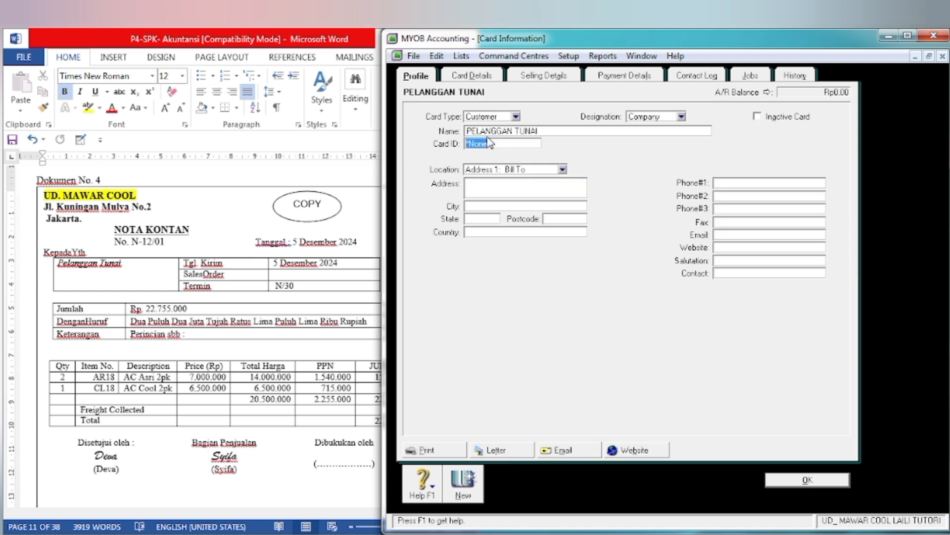
pyautogui.write('C005')
pyautogui.press('Tab')
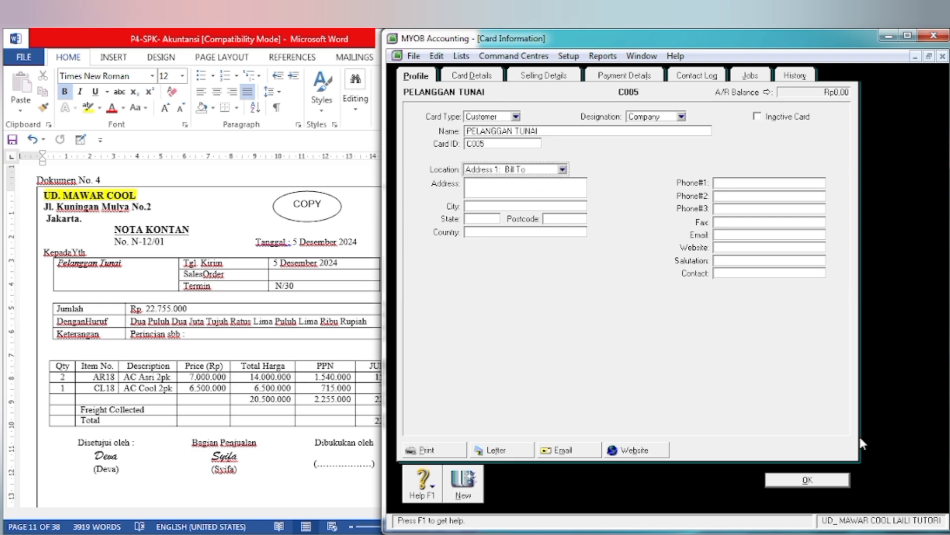
pyautogui.click(806, 480)
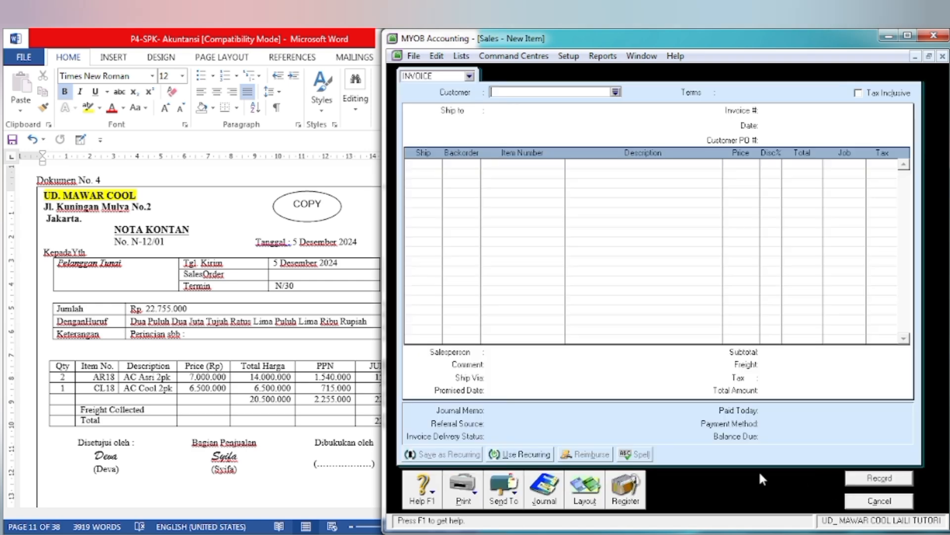
# Step: Assign customer PELANGGAN TUNAI to the sale and enter 5/12/202 as the invoice number
pyautogui.click(616, 92)
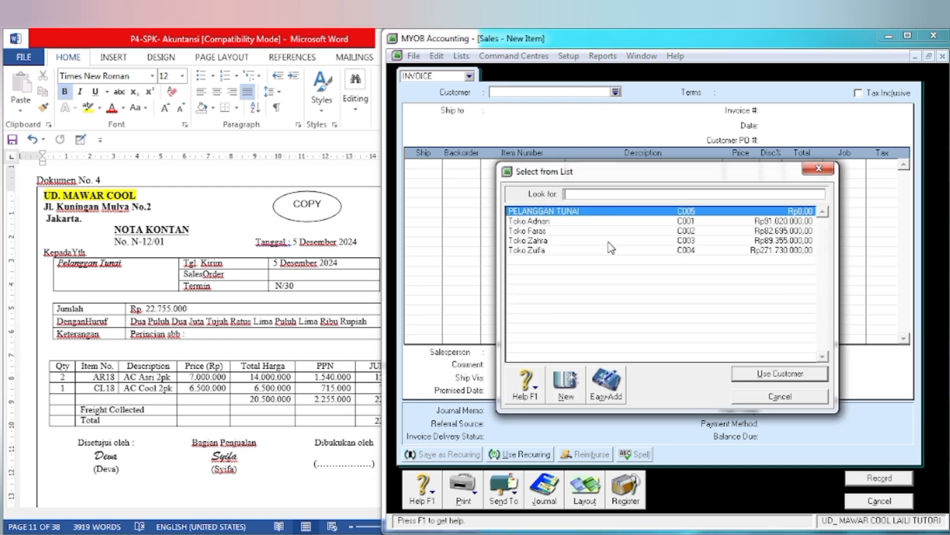
pyautogui.click(773, 376)
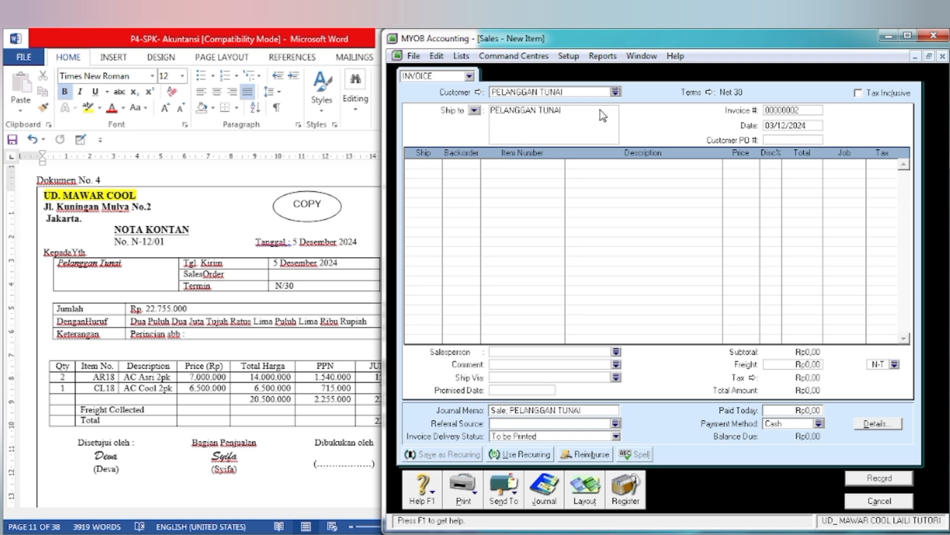
pyautogui.click(795, 113)
pyautogui.write('5/12/202')
pyautogui.press('Tab')
# Step: Add a sale line for 2 units of item AR18 (AC Asri 2pk) at a price of Rp7.000.000 each
pyautogui.press('Tab')
pyautogui.write('2')
pyautogui.press('Tab')
pyautogui.press('Tab')
pyautogui.press('Tab')
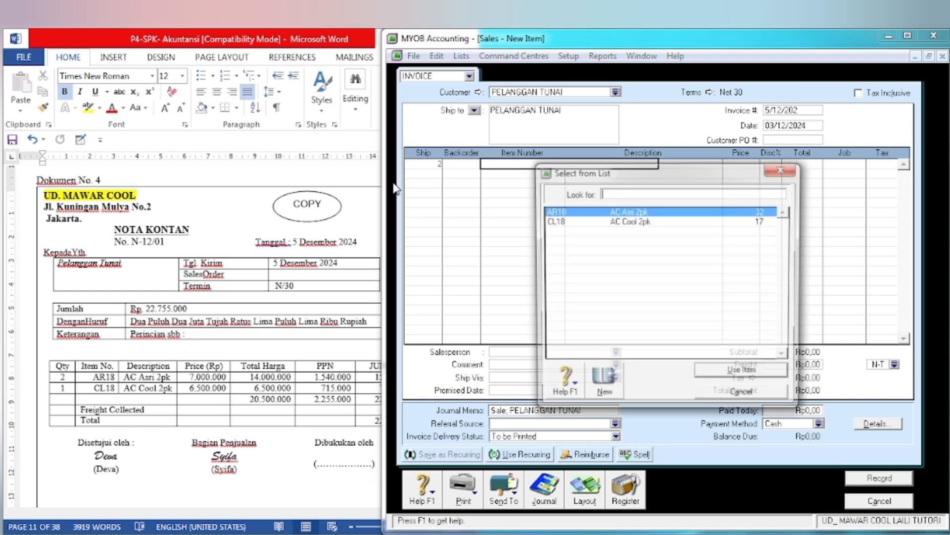
pyautogui.click(744, 374)
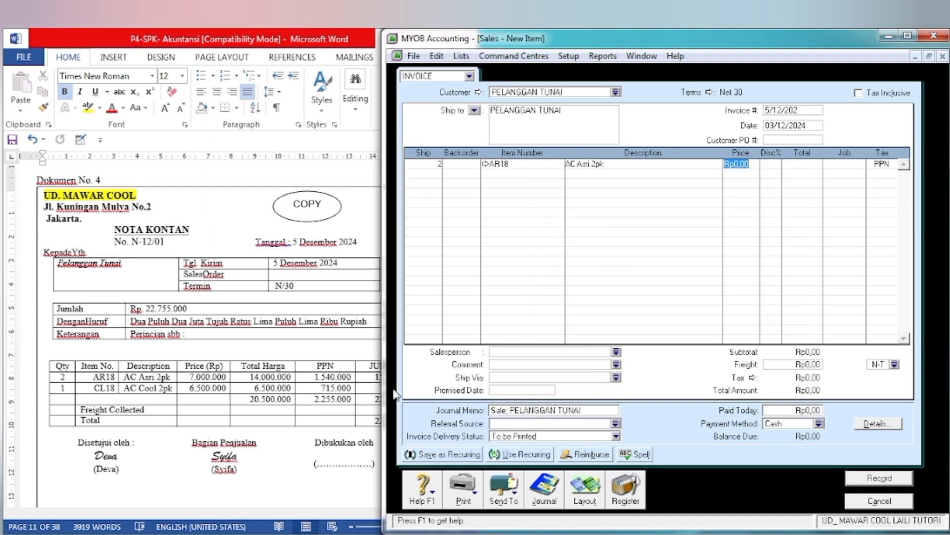
pyautogui.write('70')
pyautogui.press('Tab')
pyautogui.press('Tab')
pyautogui.press('Tab')
pyautogui.press('Tab')
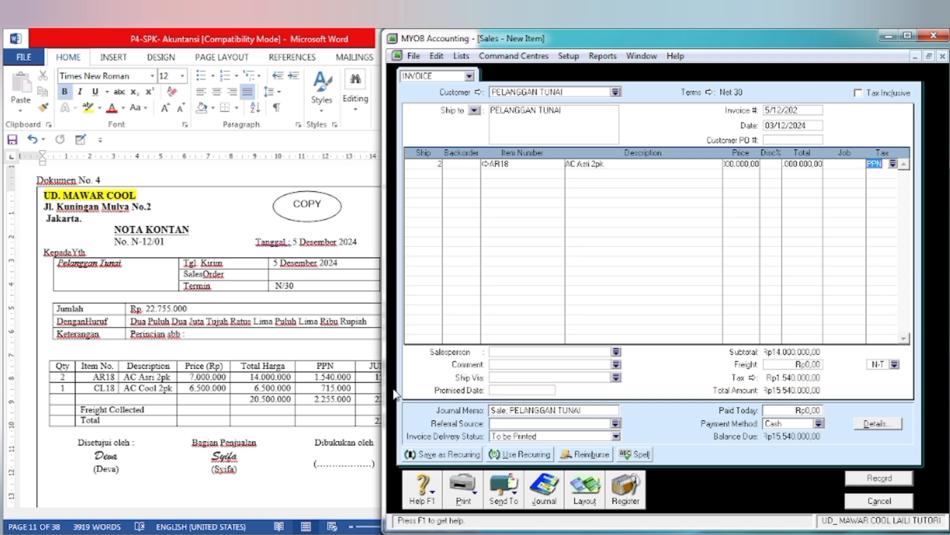
# Step: Add a second sale line for 1 unit of item CL18 (AC Cool 2pk) at a price of Rp6.500.000
pyautogui.press('Tab')
pyautogui.press('Tab')
pyautogui.press('Tab')
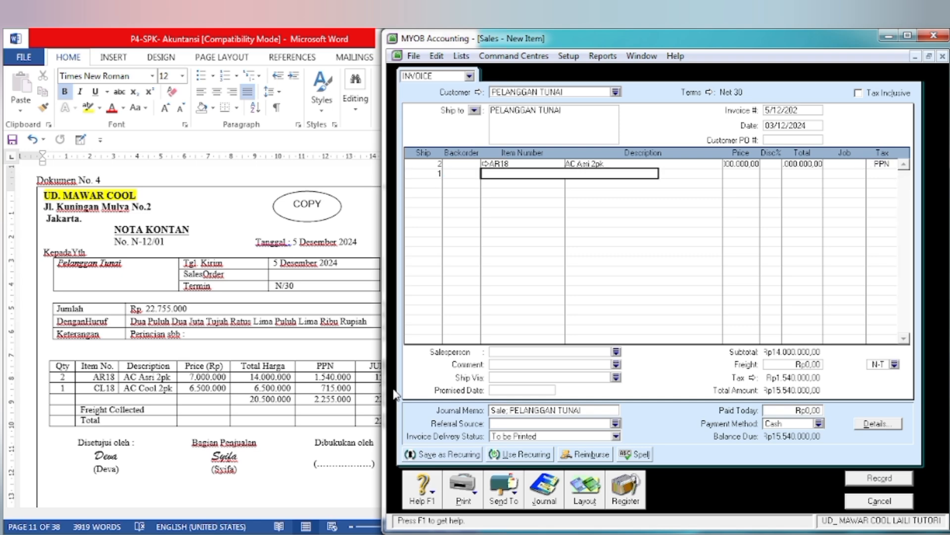
pyautogui.click(569, 220)
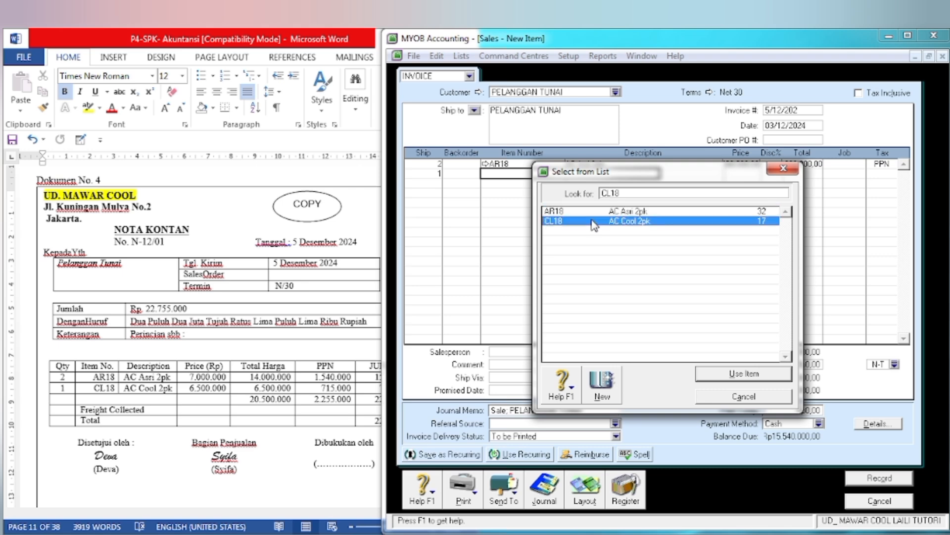
pyautogui.click(713, 379)
pyautogui.press('Tab')
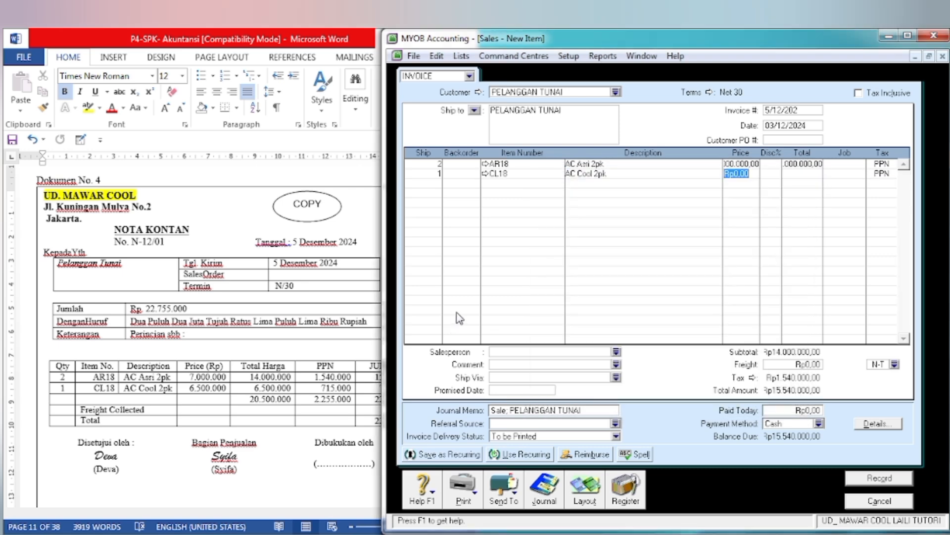
pyautogui.write('6500000')
pyautogui.press('Tab')
pyautogui.press('Tab')
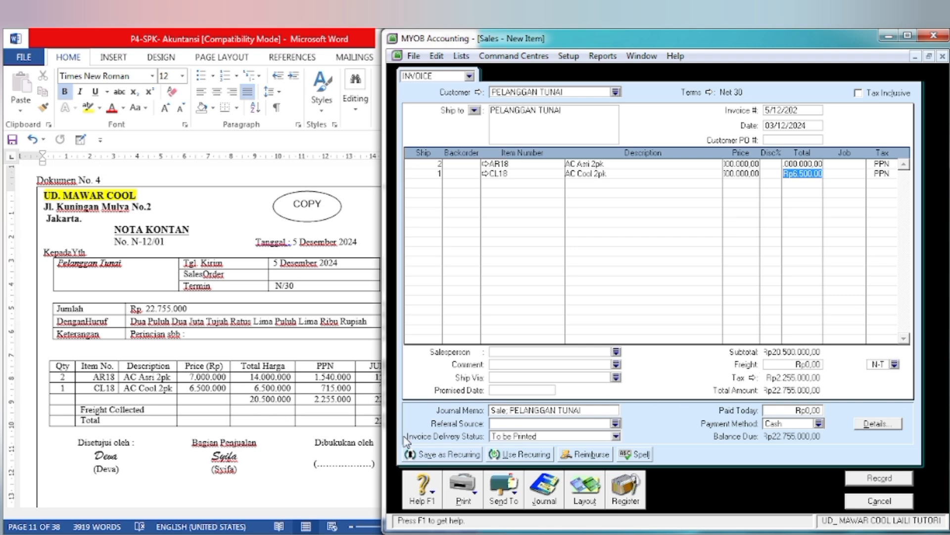
# Step: Following the cash note, enter Rp22.755.000 as the amount paid today and set the payment method to Cheque
pyautogui.click(348, 479)
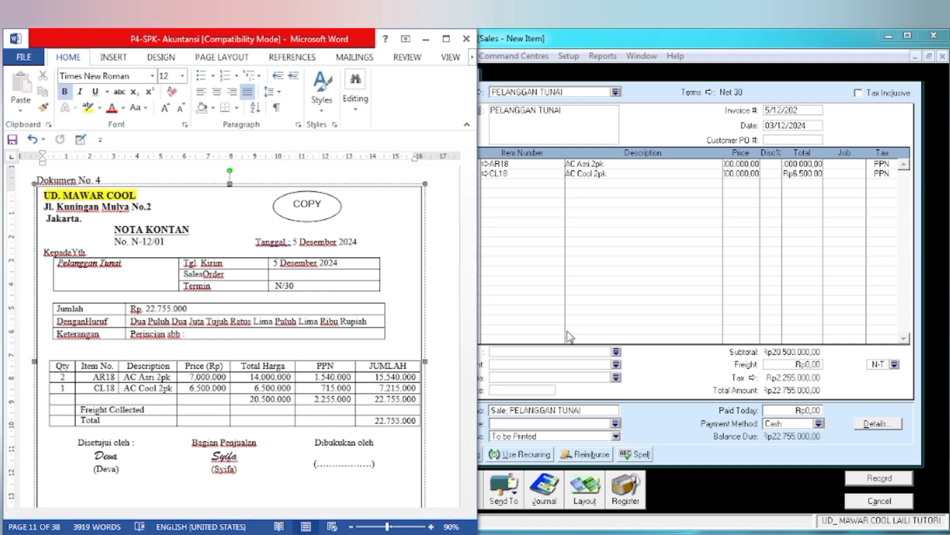
pyautogui.click(690, 298)
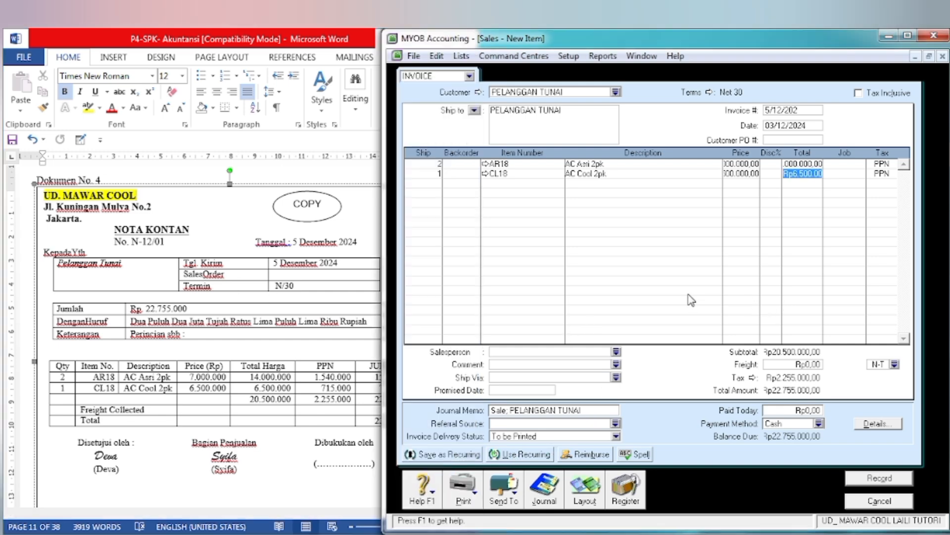
pyautogui.click(797, 412)
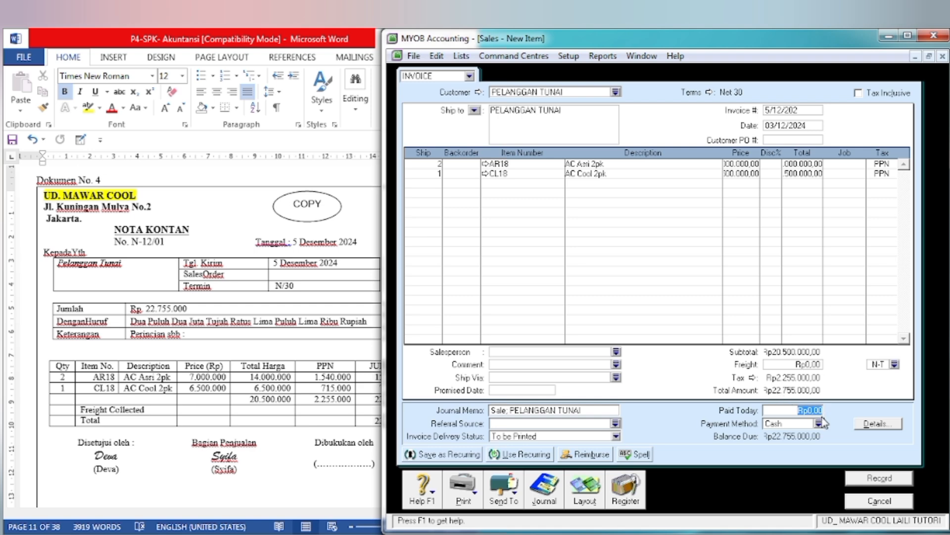
pyautogui.write('22755000')
pyautogui.press('Tab')
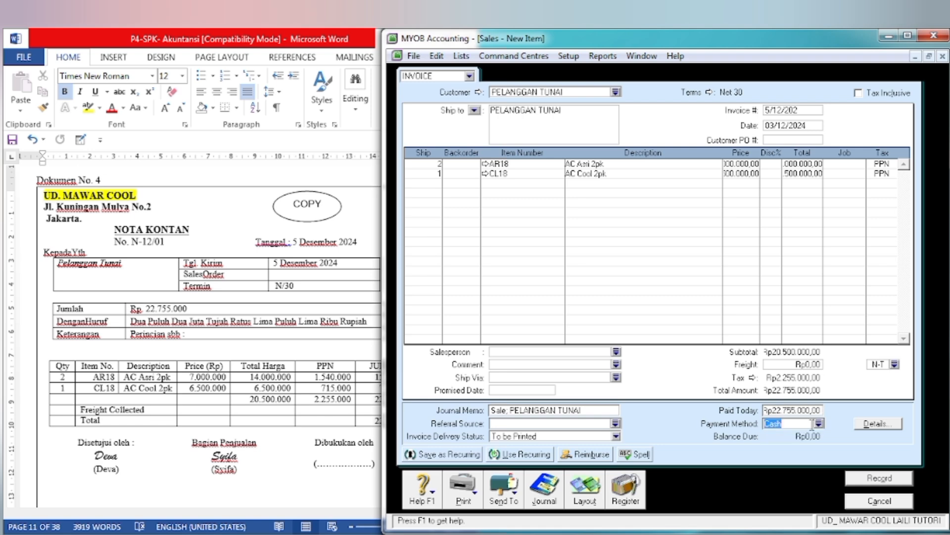
pyautogui.click(819, 424)
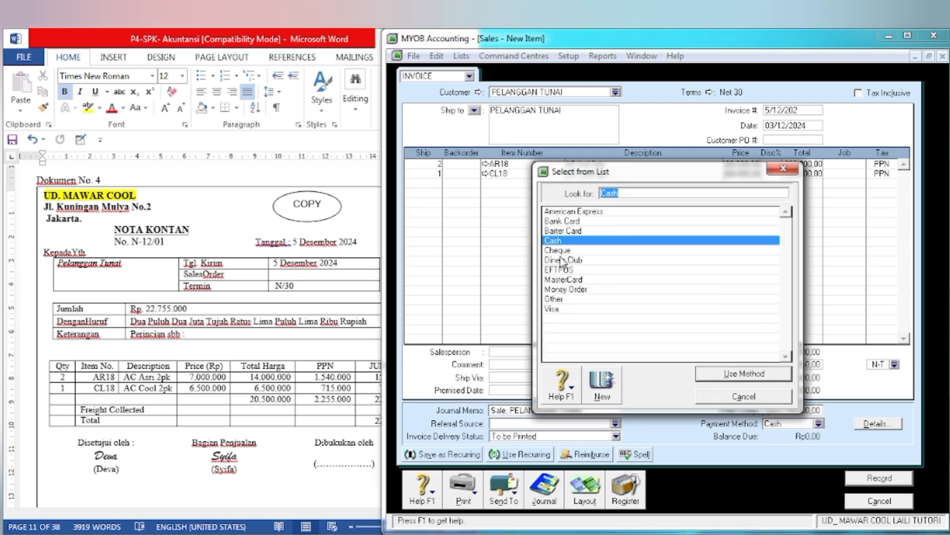
pyautogui.click(582, 250)
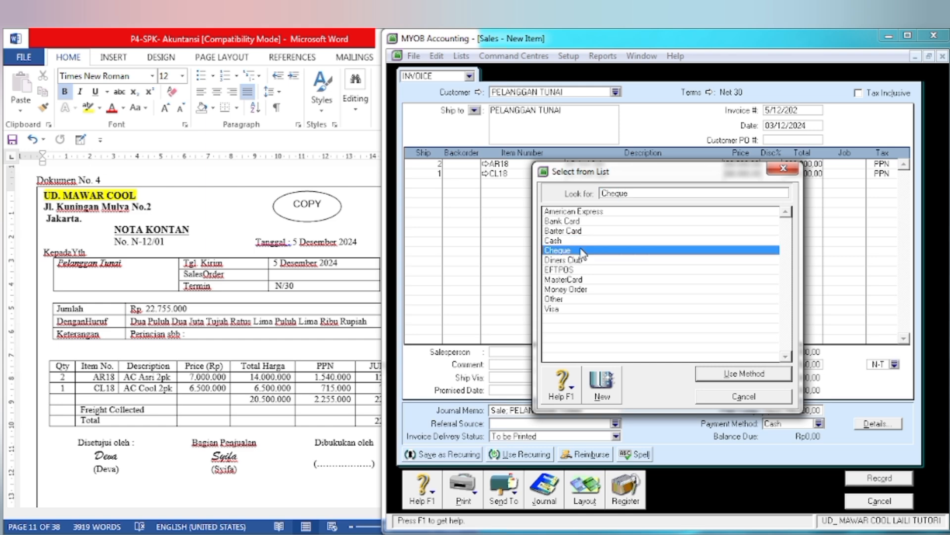
pyautogui.click(737, 377)
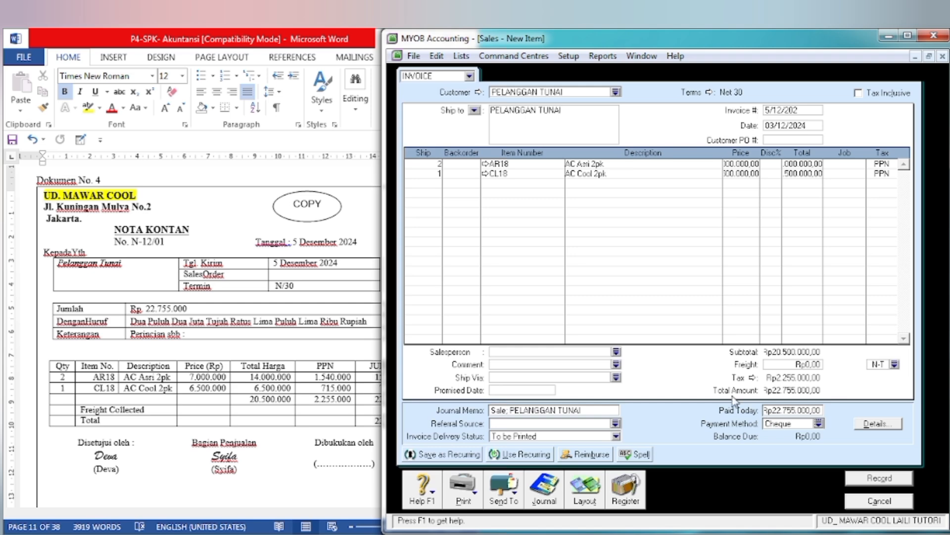
# Step: Review the journal recap of the PELANGGAN TUNAI sale, then record it ignoring the spelling suggestion for Asri and close the sales form
pyautogui.hotkey('ctrl', 'r')
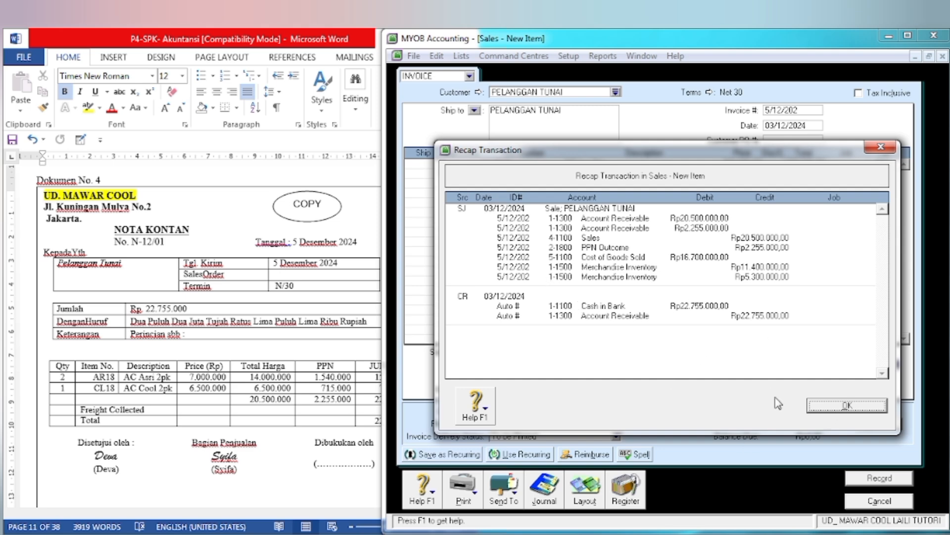
pyautogui.click(847, 406)
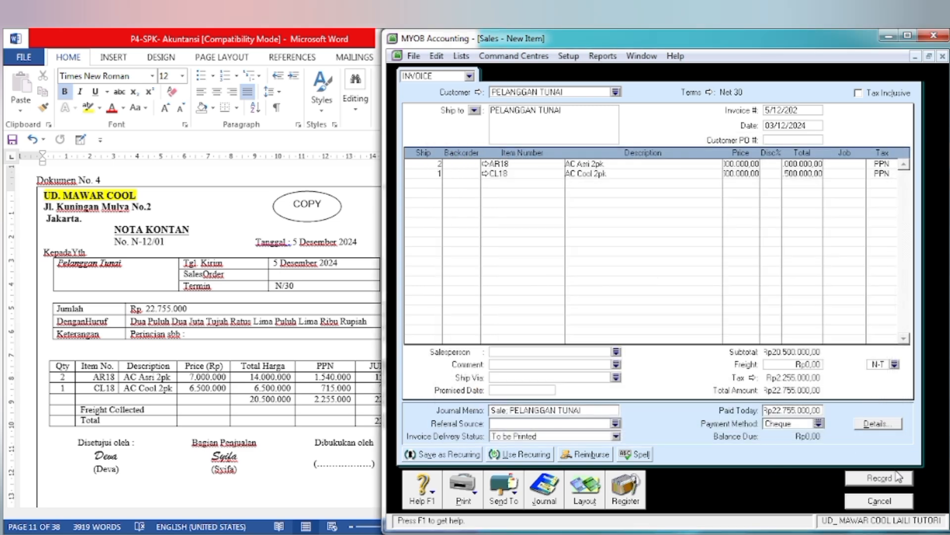
pyautogui.click(870, 478)
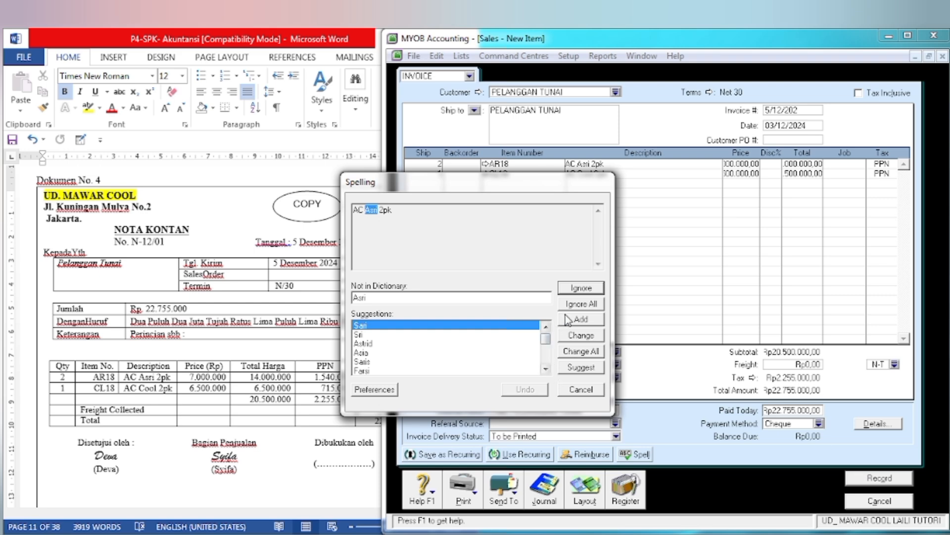
pyautogui.click(576, 294)
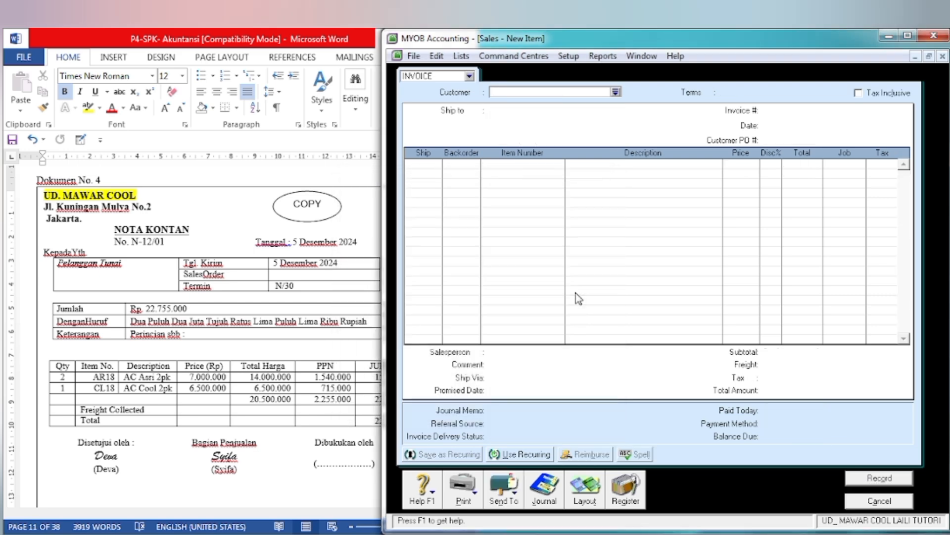
pyautogui.click(879, 501)
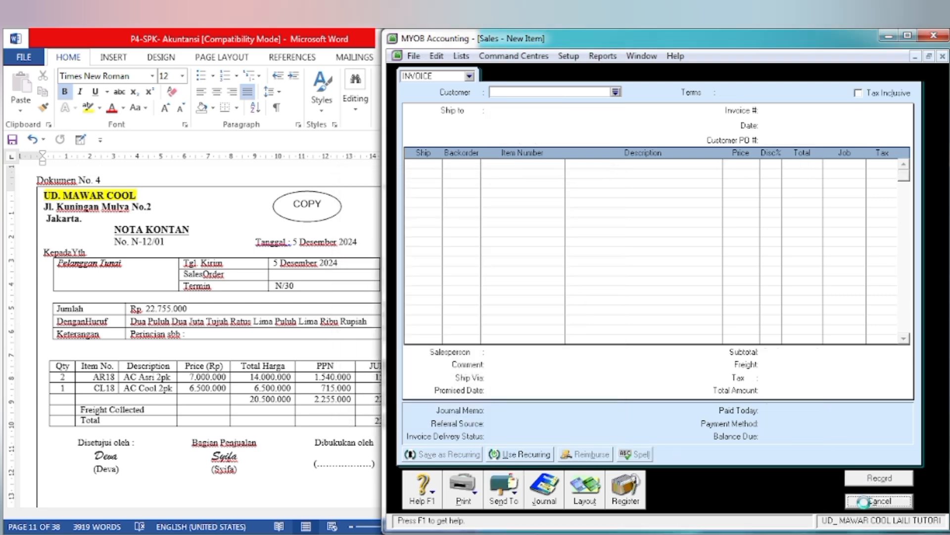
# Step: In the Word document, highlight the FAKTUR title and the supplier name PT RAMA JAYA in yellow on Dokumen No. 5
pyautogui.click(213, 389)
pyautogui.scroll(-1, 214, 389)
pyautogui.scroll(-10, 214, 389)
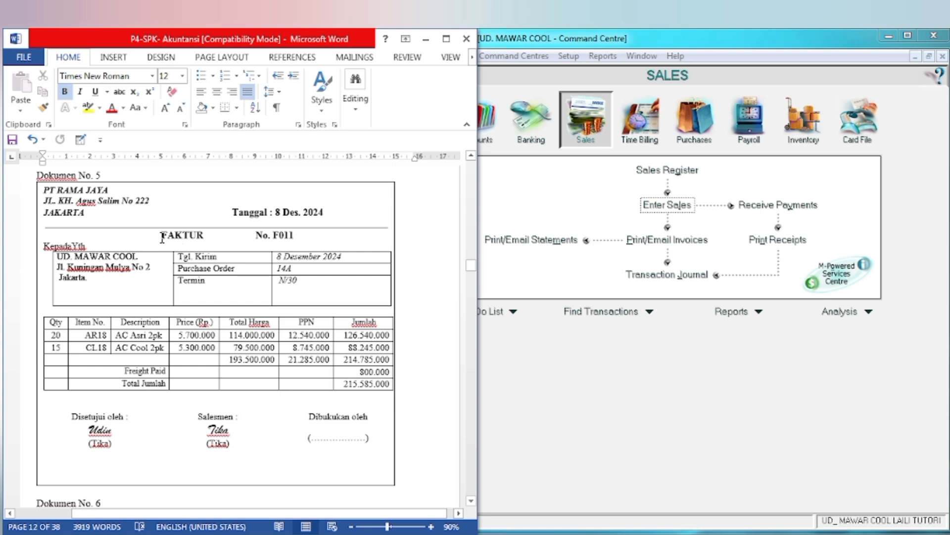
pyautogui.moveTo(162, 239); pyautogui.dragTo(208, 236)
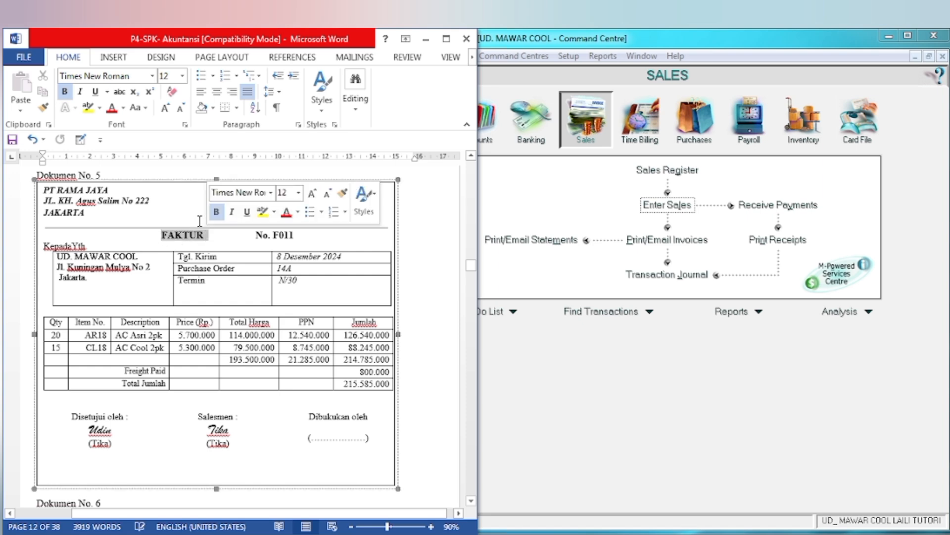
pyautogui.click(88, 106)
pyautogui.click(44, 189)
pyautogui.moveTo(45, 190); pyautogui.dragTo(113, 190)
pyautogui.click(170, 170)
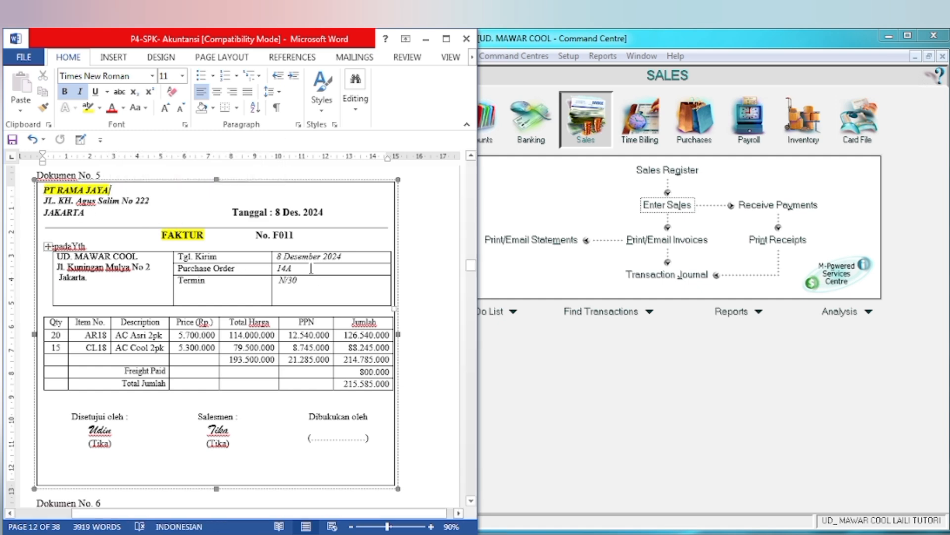
# Step: Switch to MYOB and start a new purchase bill for the supplier PT Rama Jaya
pyautogui.click(548, 248)
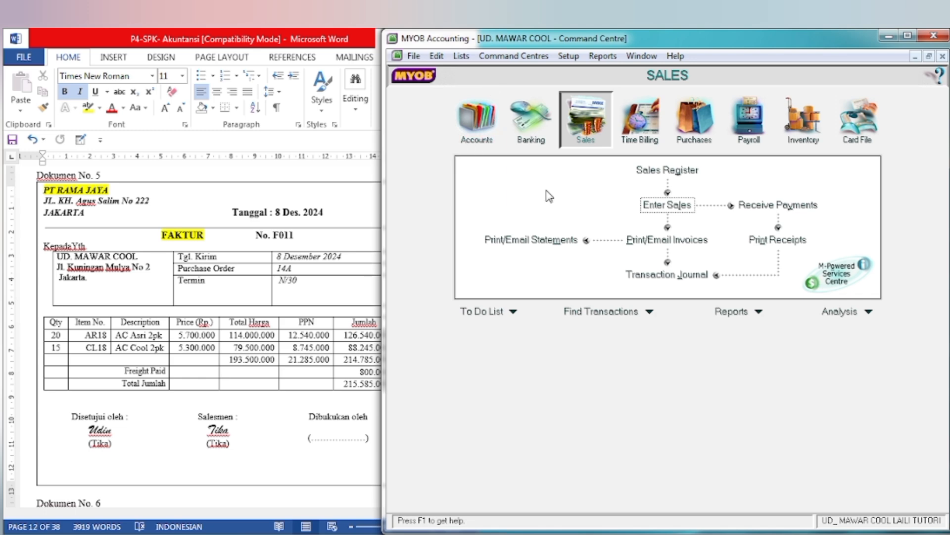
pyautogui.click(697, 137)
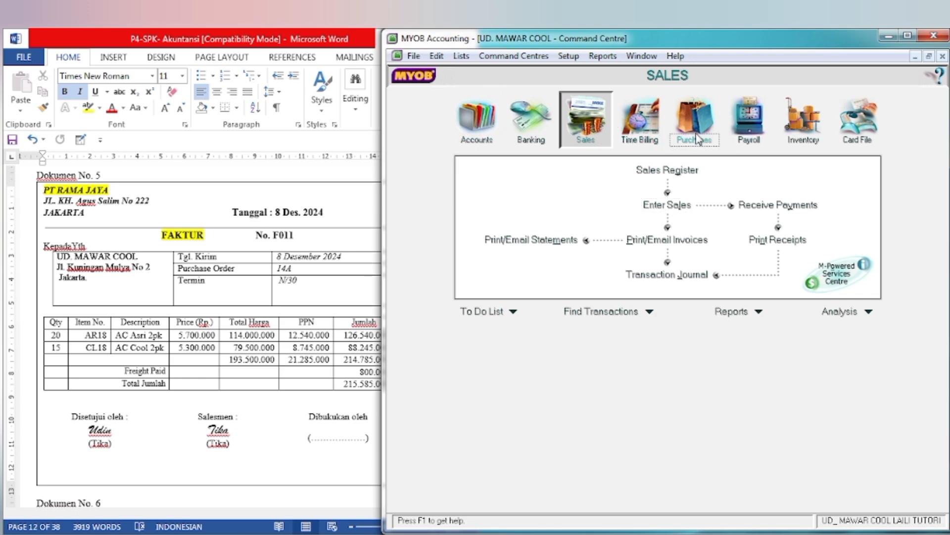
pyautogui.click(655, 213)
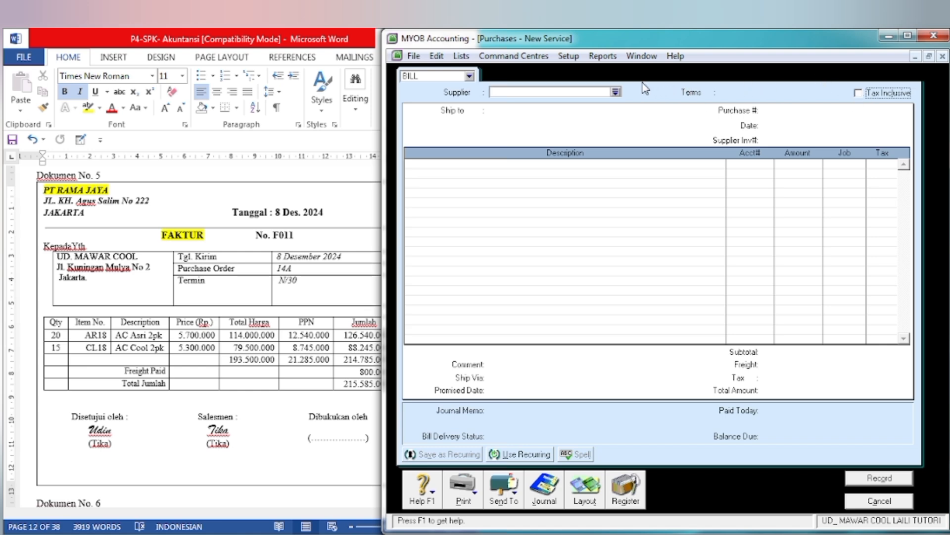
pyautogui.click(616, 92)
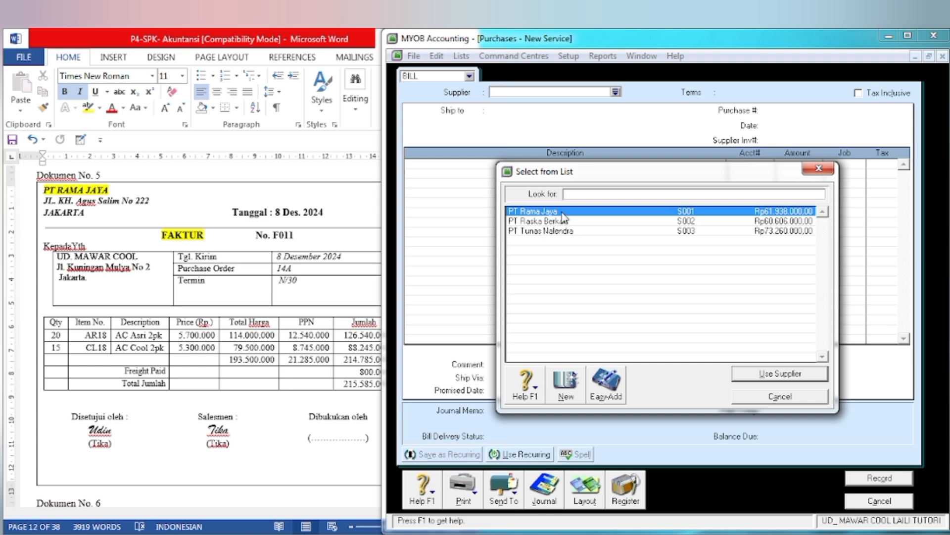
pyautogui.click(750, 378)
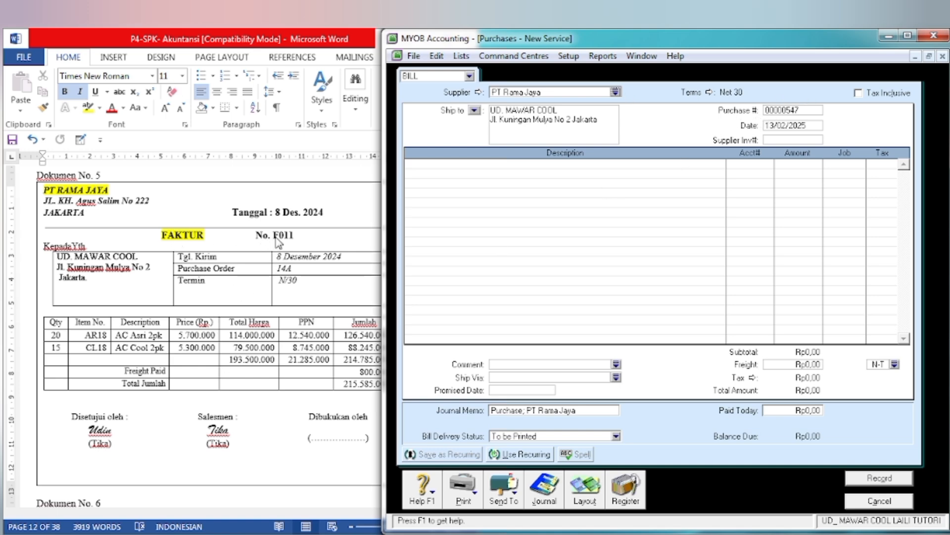
# Step: Set the bill's purchase number to F011 and its date to 08/12/2024
pyautogui.click(787, 113)
pyautogui.write('F011')
pyautogui.press('Tab')
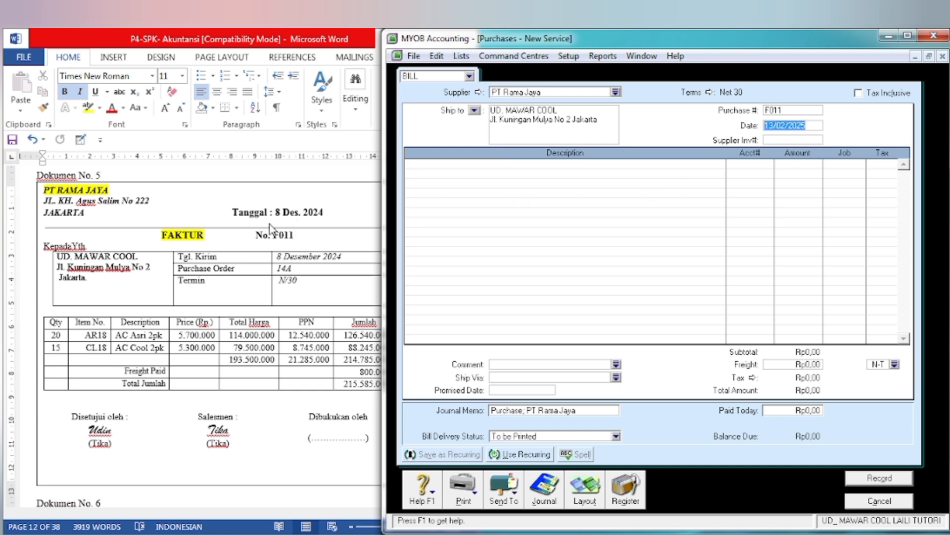
pyautogui.write('8/')
pyautogui.press('Tab')
# Step: Change the purchase bill's layout from Service to Item
pyautogui.click(580, 501)
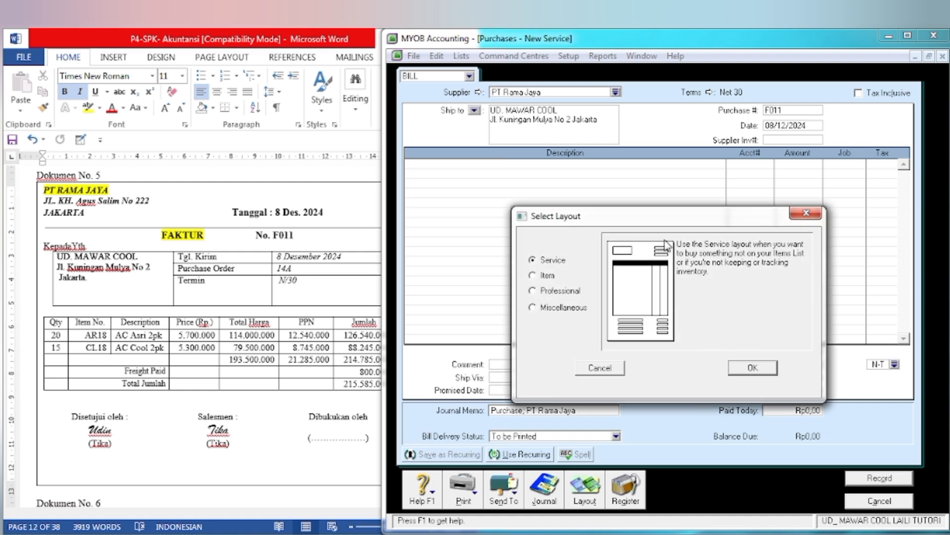
pyautogui.click(532, 275)
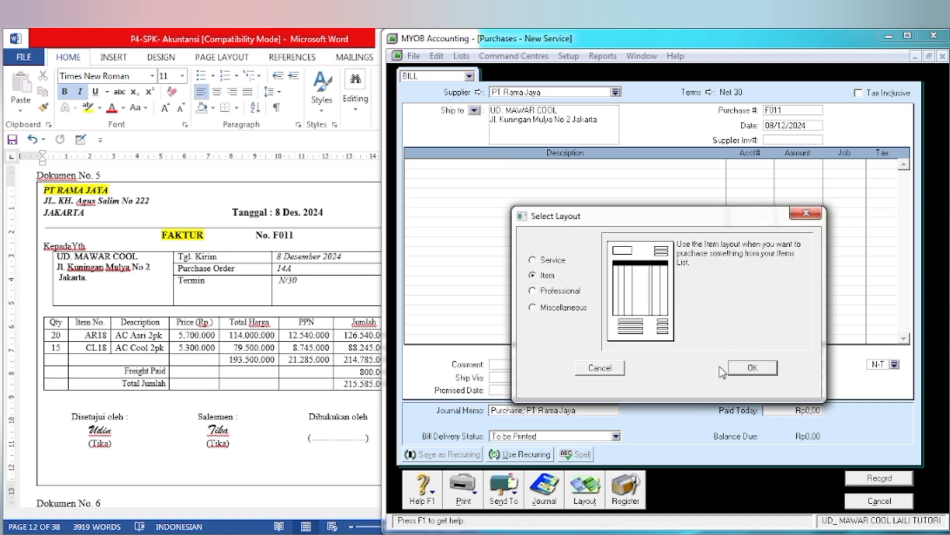
pyautogui.click(749, 369)
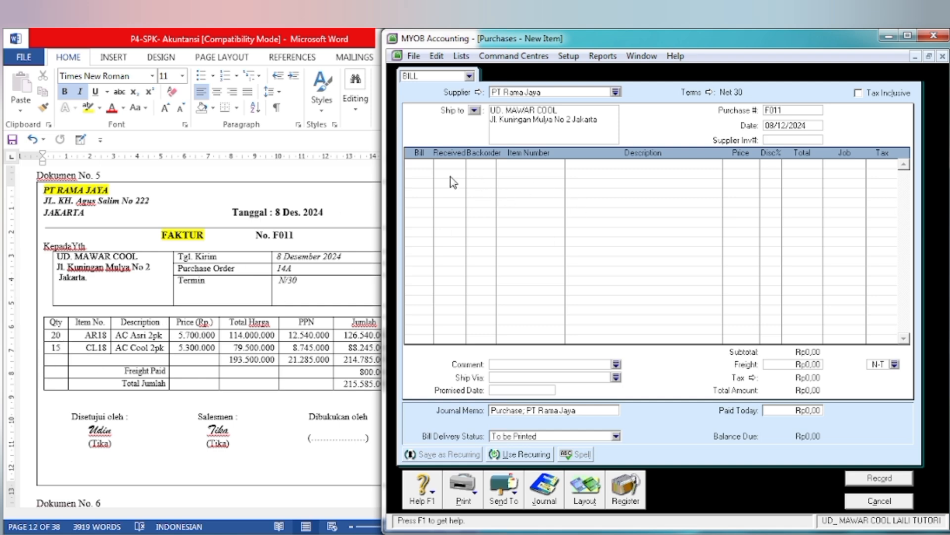
# Step: Add a purchase line for 20 units of item AR18 (AC Asri 2pk) at a price of Rp5.700.000 each
pyautogui.click(423, 168)
pyautogui.write('20')
pyautogui.press('Tab')
pyautogui.press('Tab')
pyautogui.press('Tab')
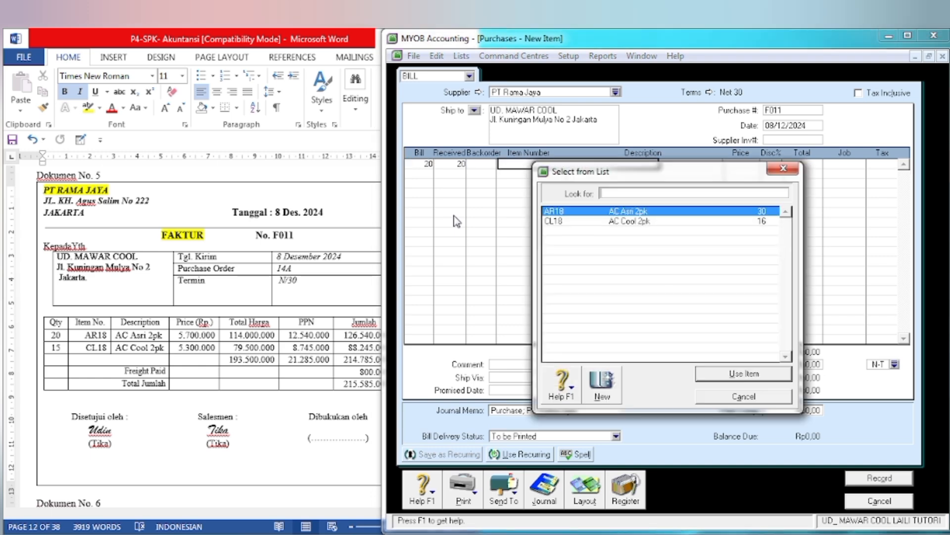
pyautogui.click(707, 373)
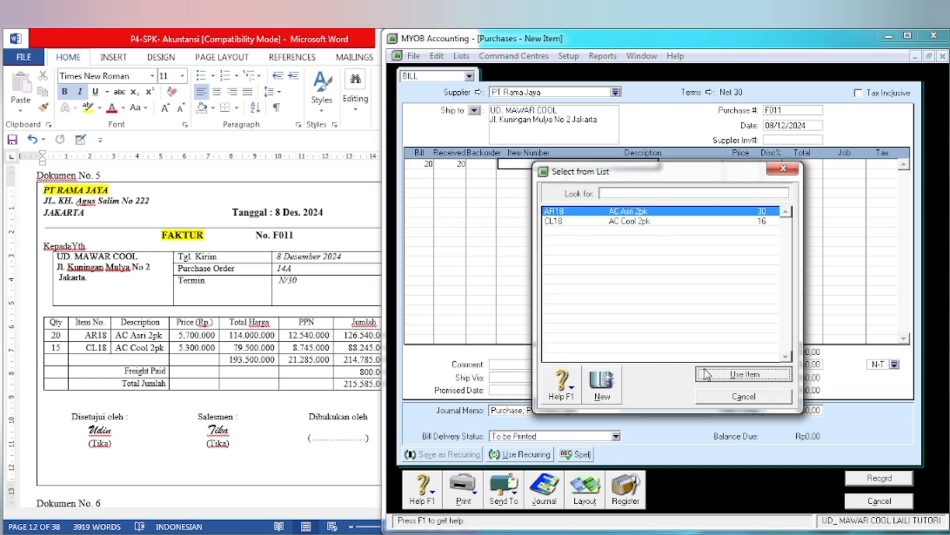
pyautogui.press('Tab')
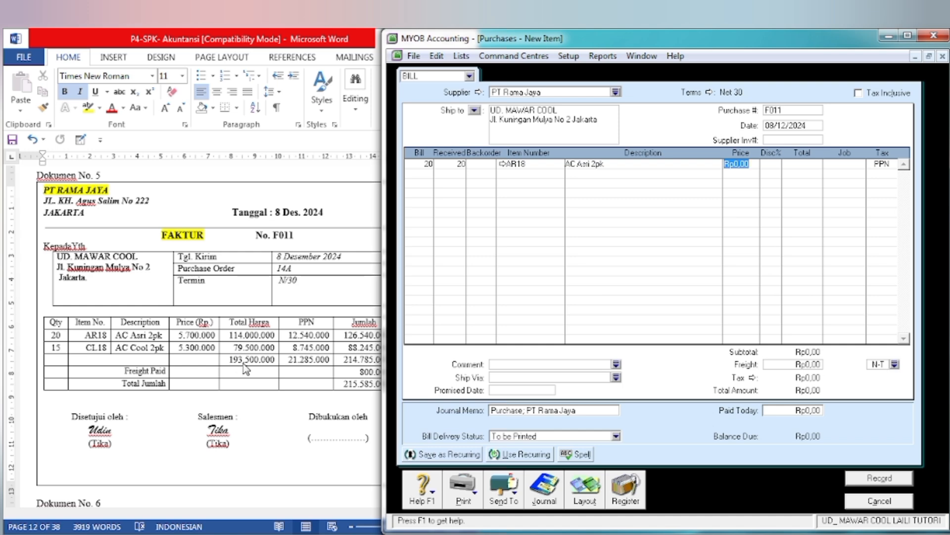
pyautogui.write('5700000')
pyautogui.press('Tab')
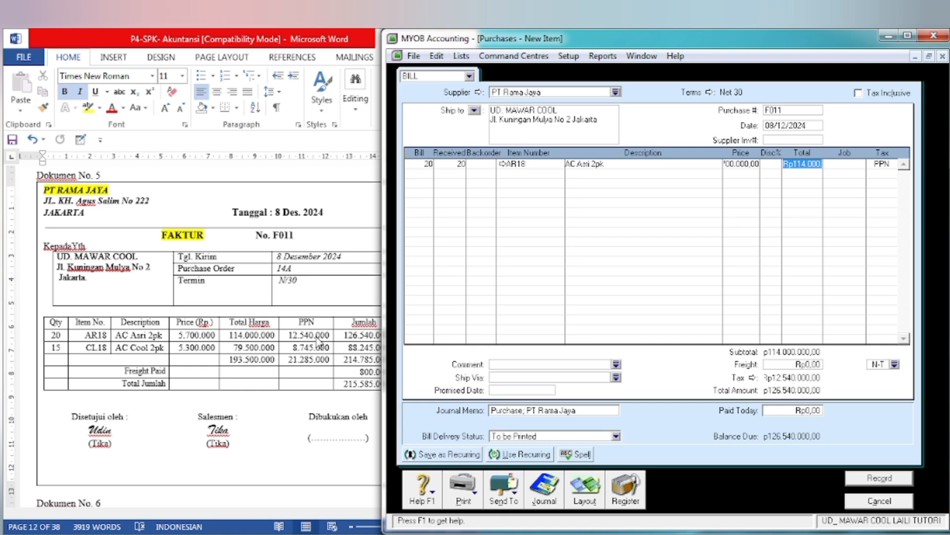
pyautogui.press('Tab')
pyautogui.press('Tab')
pyautogui.press('Tab')
# Step: Add a second purchase line for 15 units of item CL18 (AC Cool 2pk) at a price of Rp5.300.000 each
pyautogui.write('15')
pyautogui.press('Tab')
pyautogui.press('Tab')
pyautogui.press('Tab')
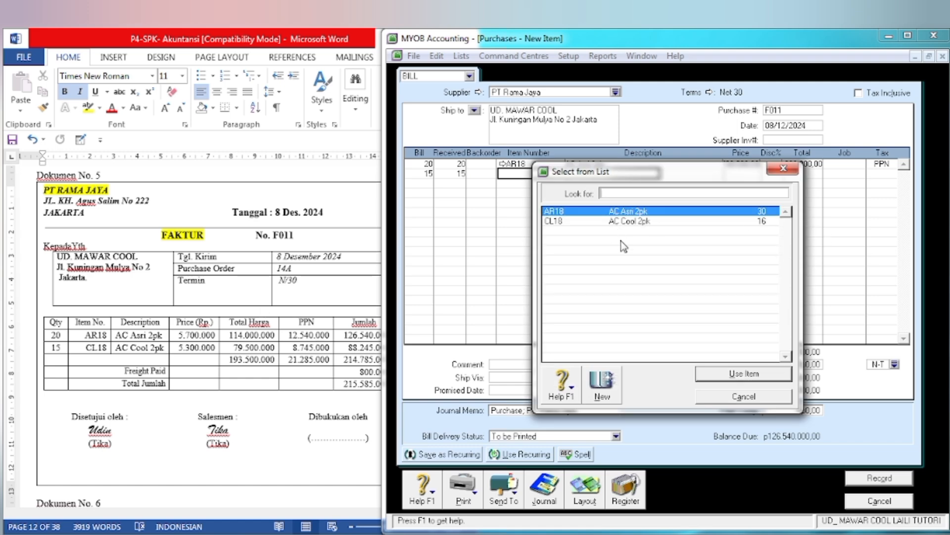
pyautogui.write('CL18')
pyautogui.click(734, 376)
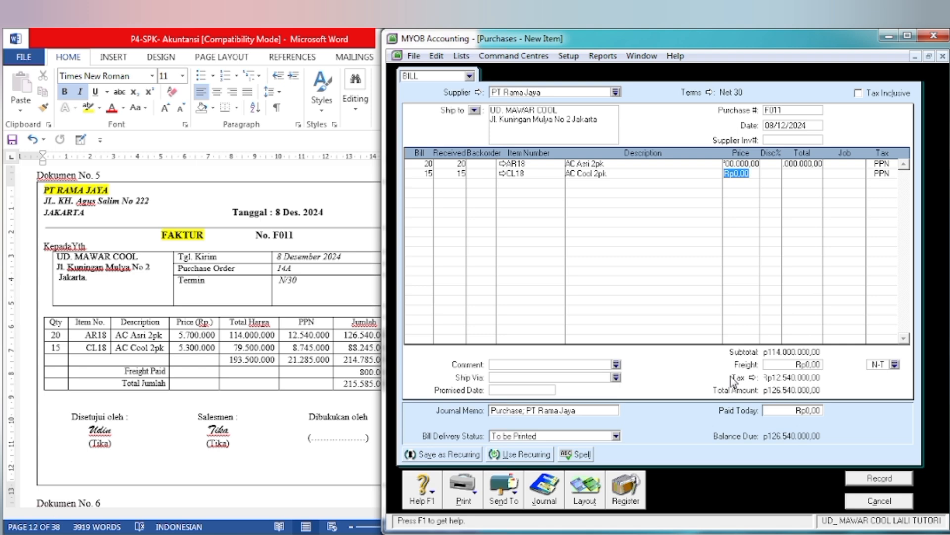
pyautogui.write('53')
pyautogui.press('Tab')
pyautogui.press('Tab')
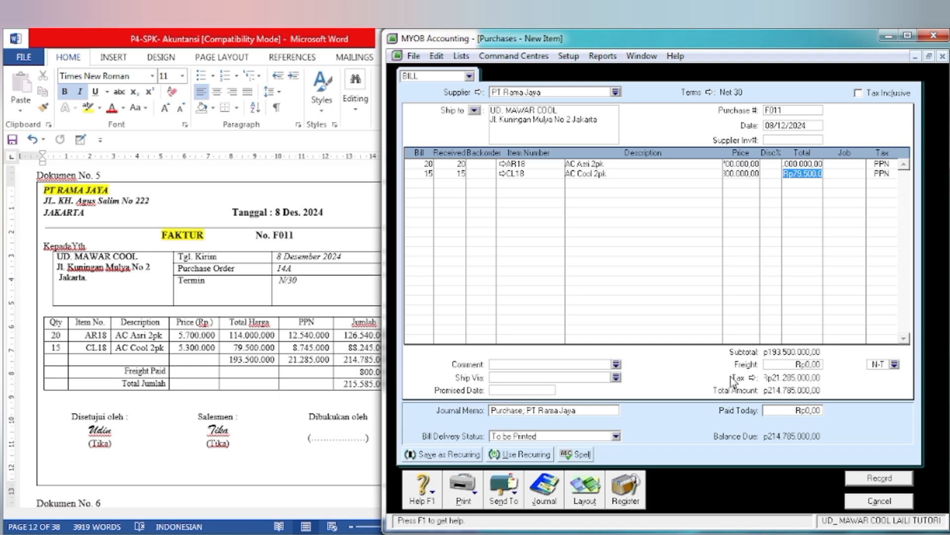
pyautogui.press('Tab')
# Step: Following the invoice's Freight Paid line, enter Rp800.000 as the freight on the bill
pyautogui.click(325, 427)
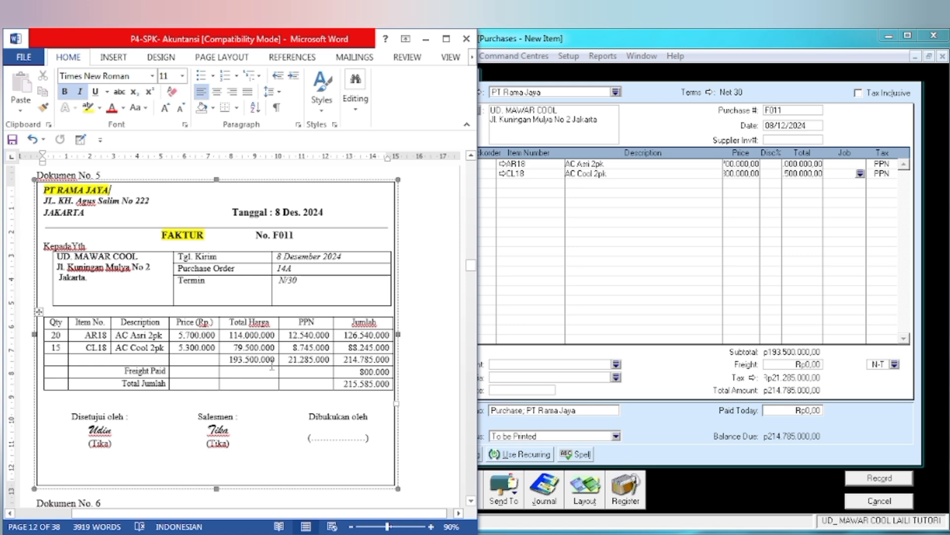
pyautogui.click(783, 367)
pyautogui.write('80000')
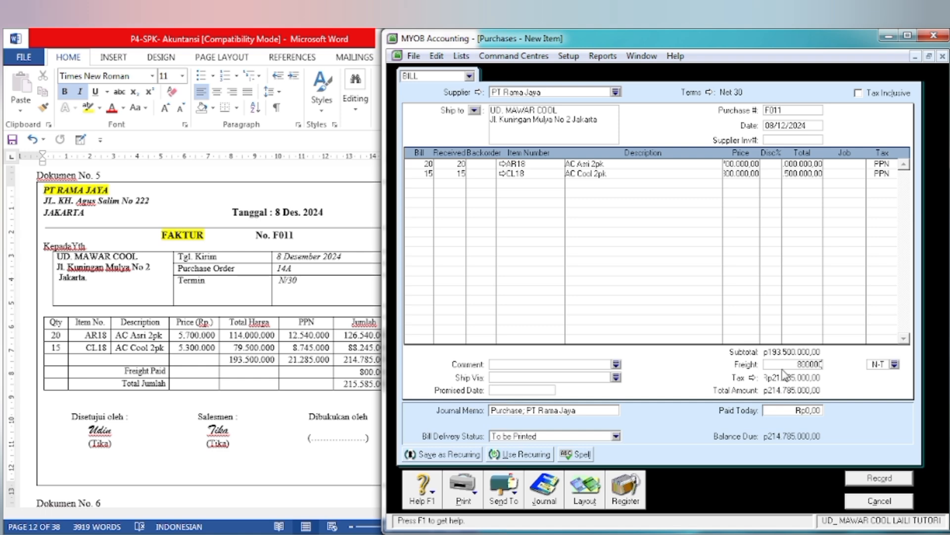
pyautogui.press('Tab')
# Step: Check the bill against the invoice, record it ignoring the spelling suggestion and keeping the tax code, and close the purchase form
pyautogui.click(251, 378)
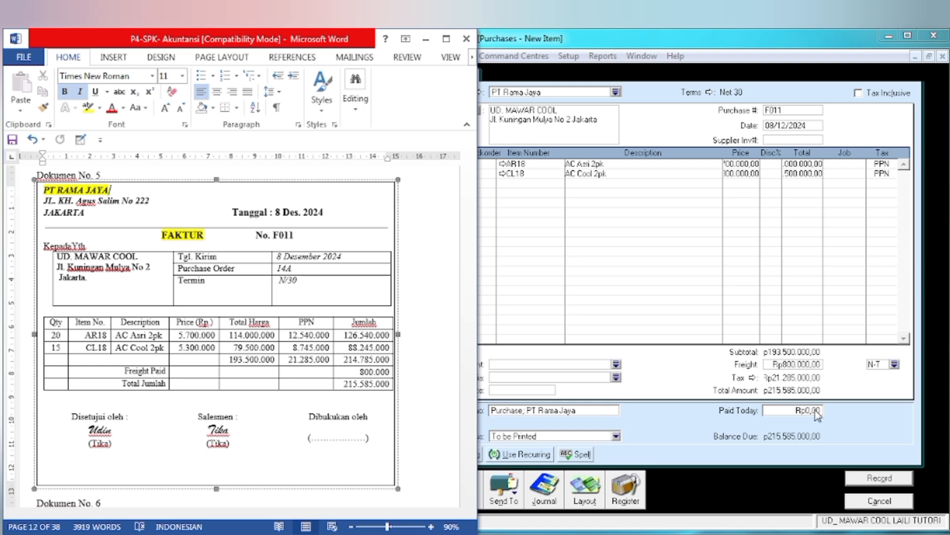
pyautogui.click(670, 402)
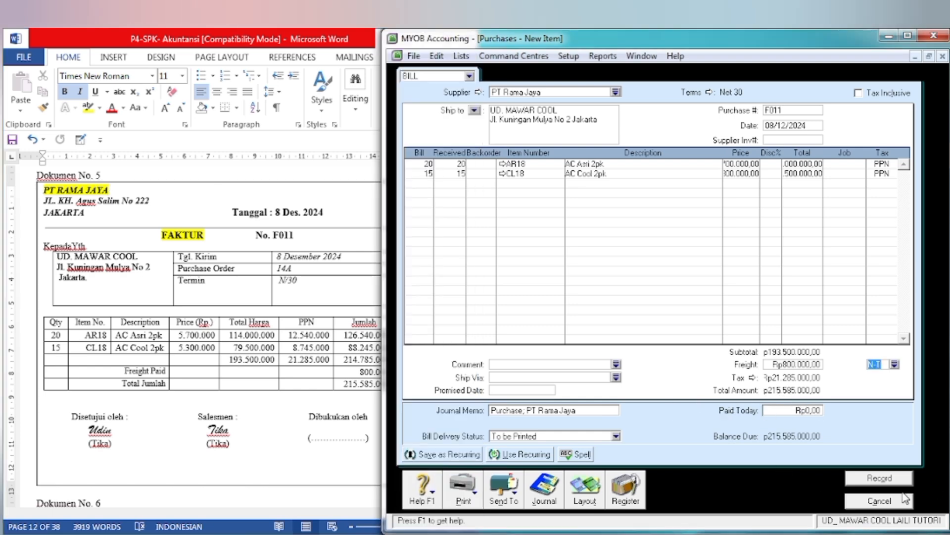
pyautogui.click(871, 479)
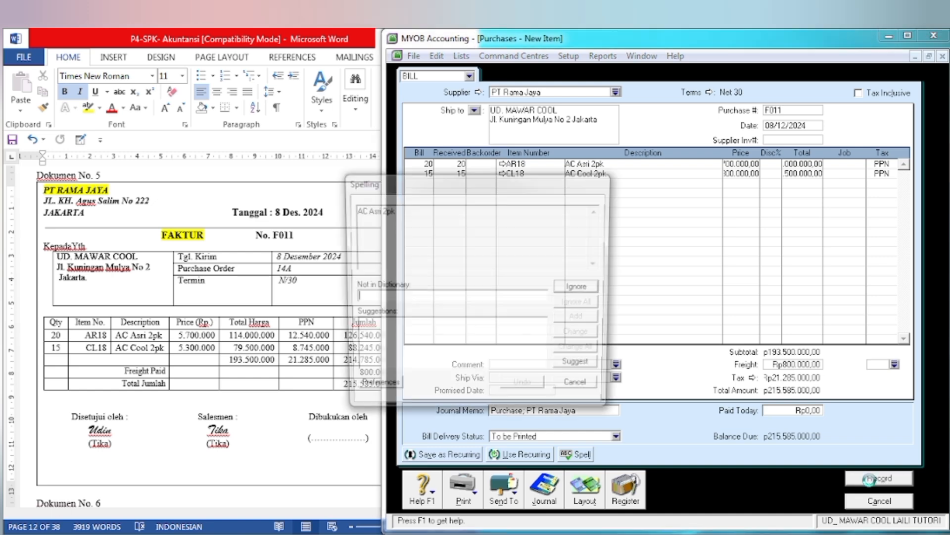
pyautogui.click(569, 290)
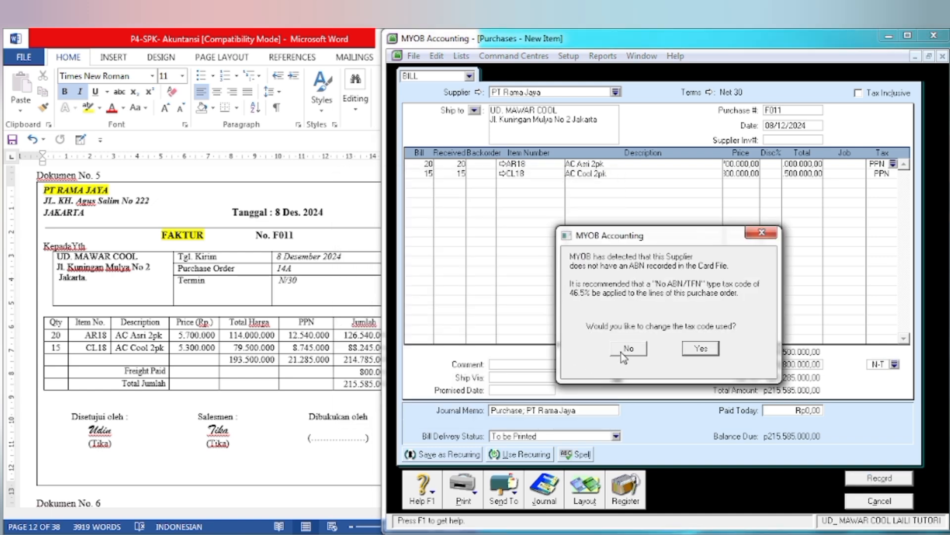
pyautogui.click(626, 348)
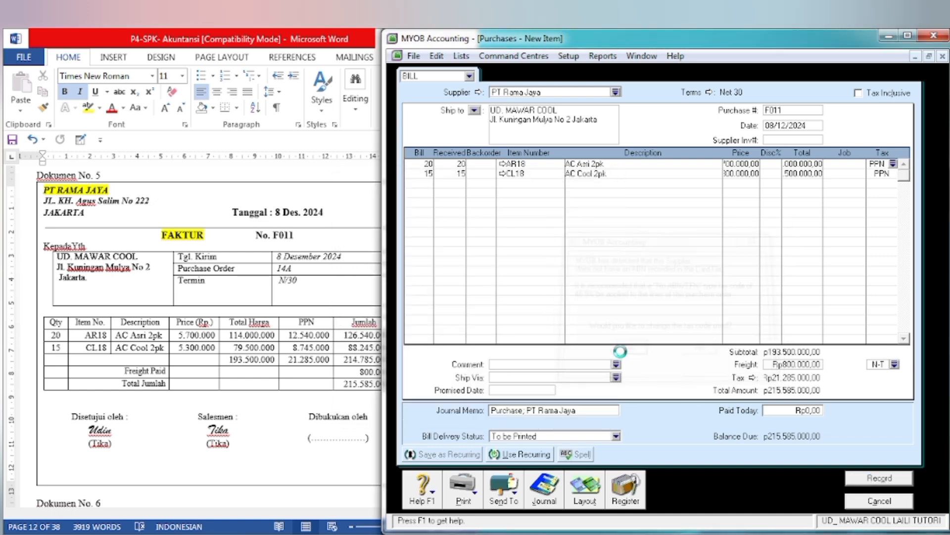
pyautogui.click(879, 501)
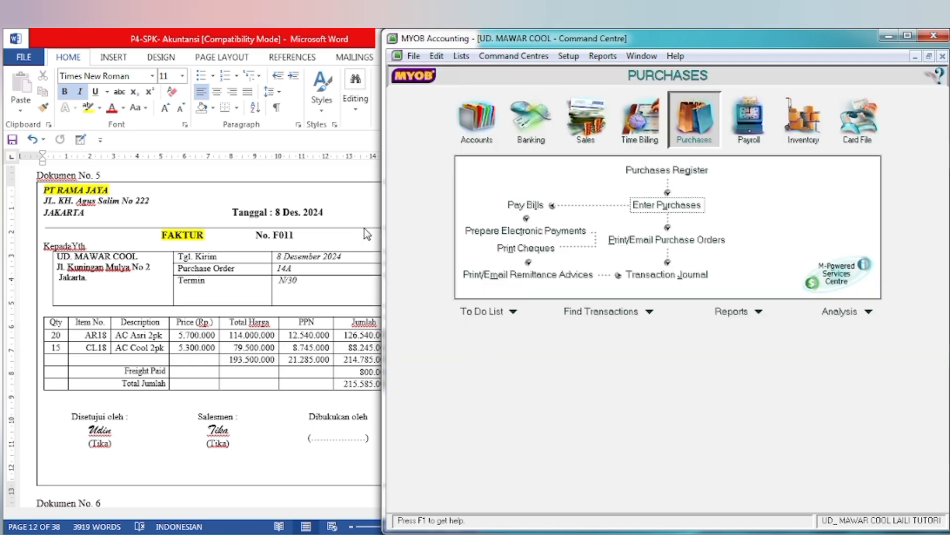
# Step: In the Word document, highlight the BUKTI PENGELUARAN KAS title of Dokumen No. 6 in yellow
pyautogui.click(253, 334)
pyautogui.scroll(-10, 253, 335)
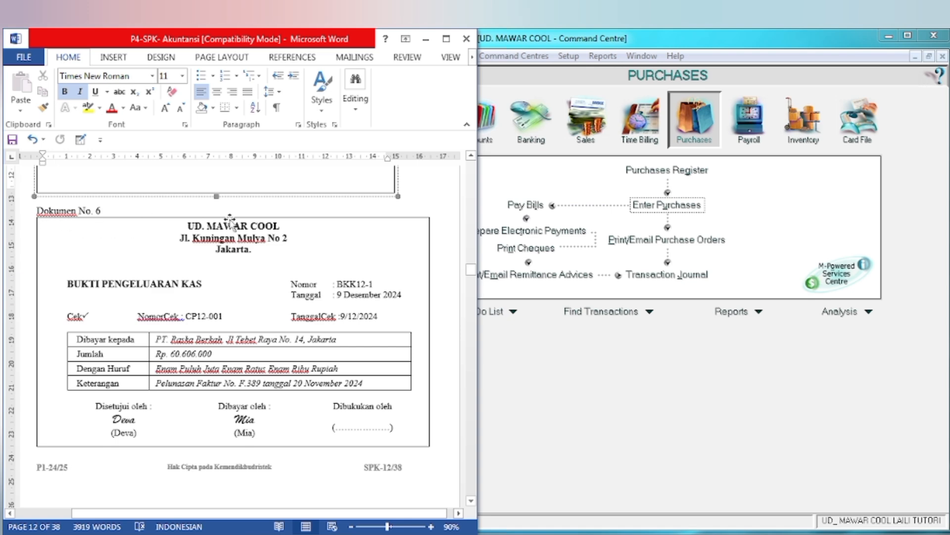
pyautogui.moveTo(69, 287); pyautogui.dragTo(203, 286)
pyautogui.click(258, 259)
pyautogui.click(335, 325)
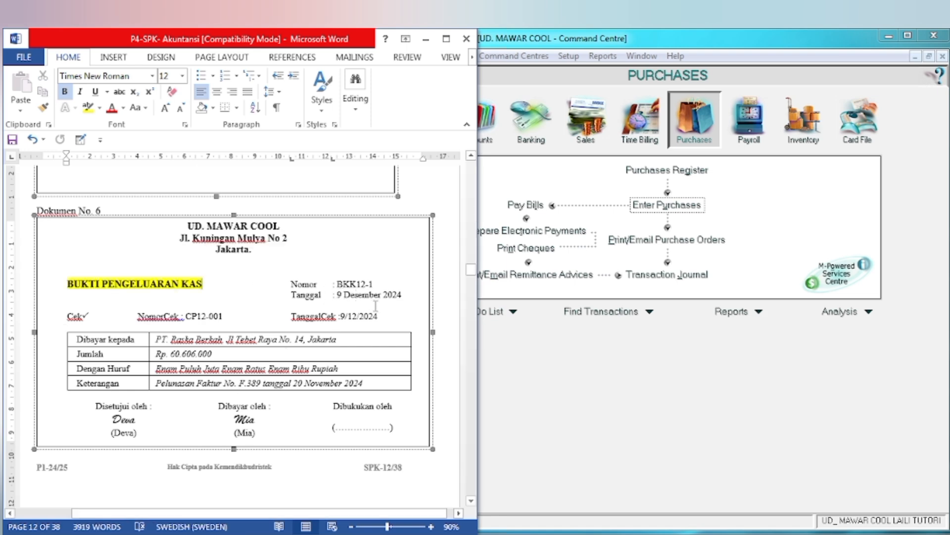
# Step: Review the cash payment voucher BKK12-1 and open the Pay Bills form in MYOB's purchases area
pyautogui.click(638, 379)
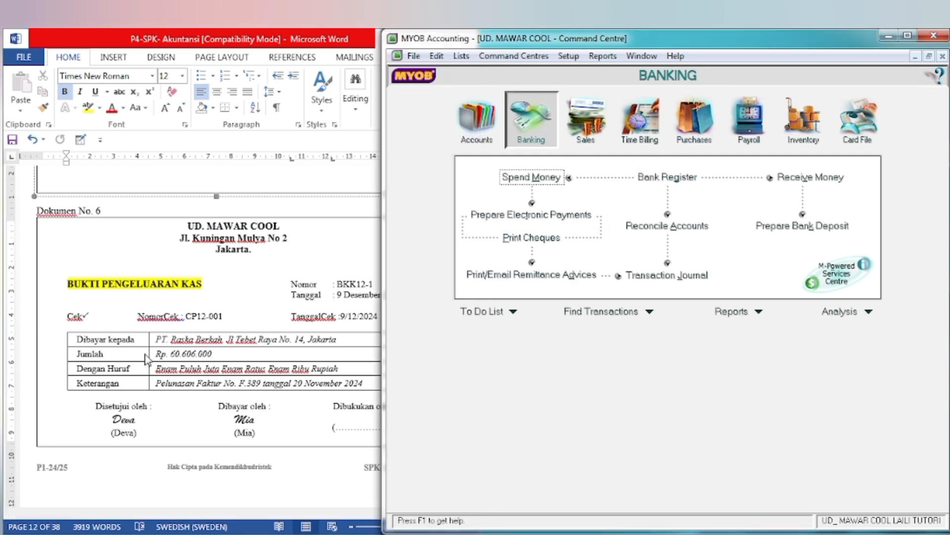
pyautogui.click(141, 363)
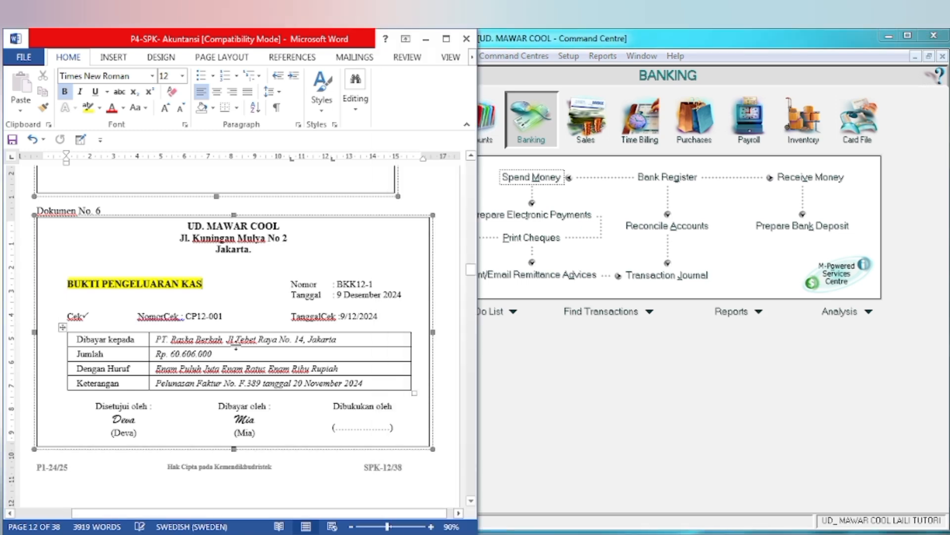
pyautogui.click(756, 352)
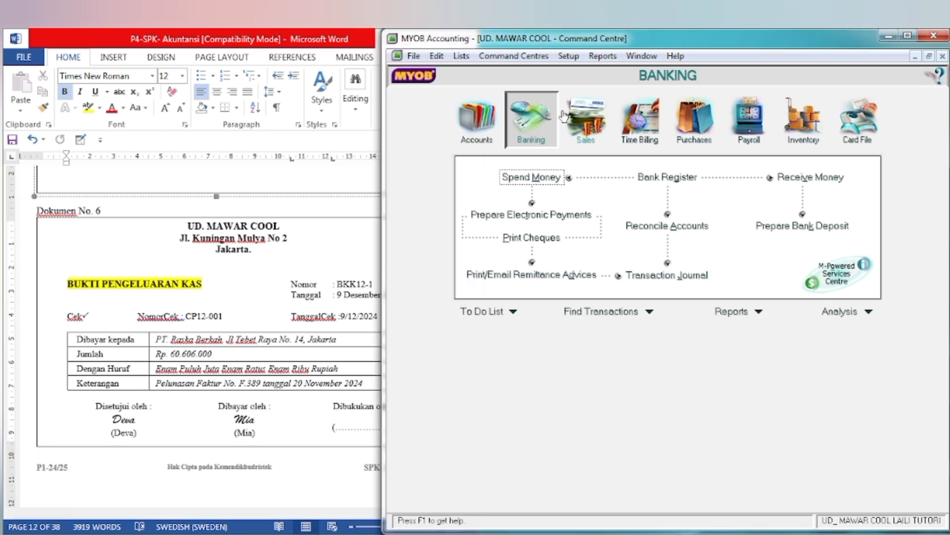
pyautogui.click(697, 129)
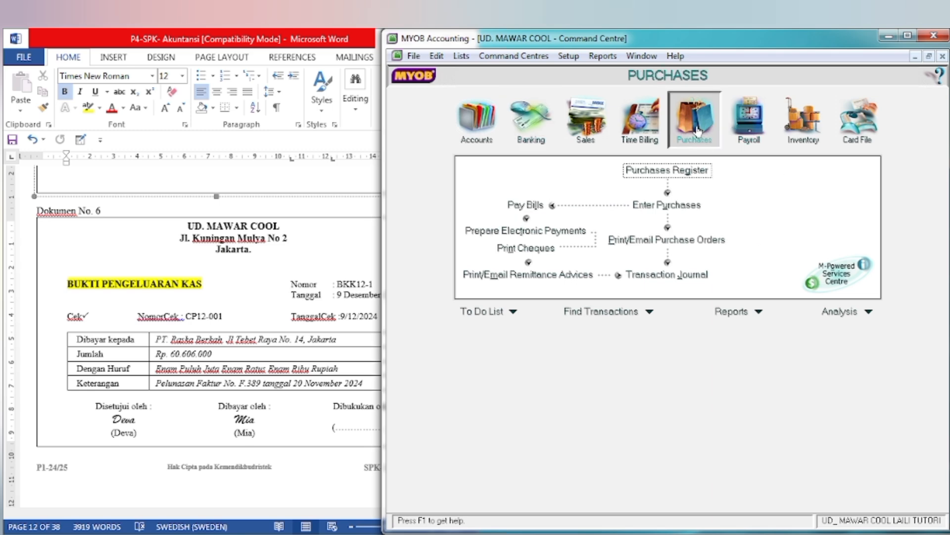
pyautogui.click(536, 206)
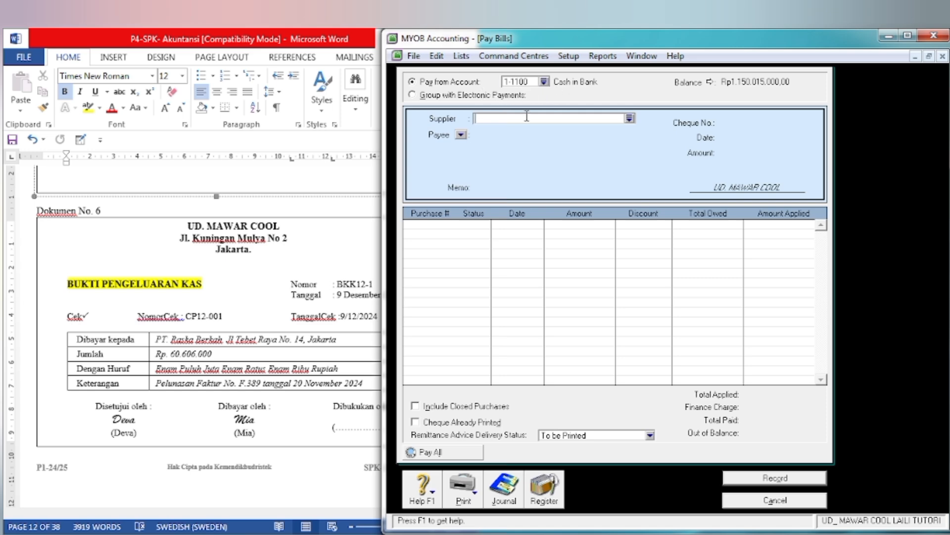
# Step: In the Word voucher's Dibayar kepada row, highlight the payee PT. Raska Berkah in yellow
pyautogui.click(175, 354)
pyautogui.moveTo(155, 340); pyautogui.dragTo(216, 348)
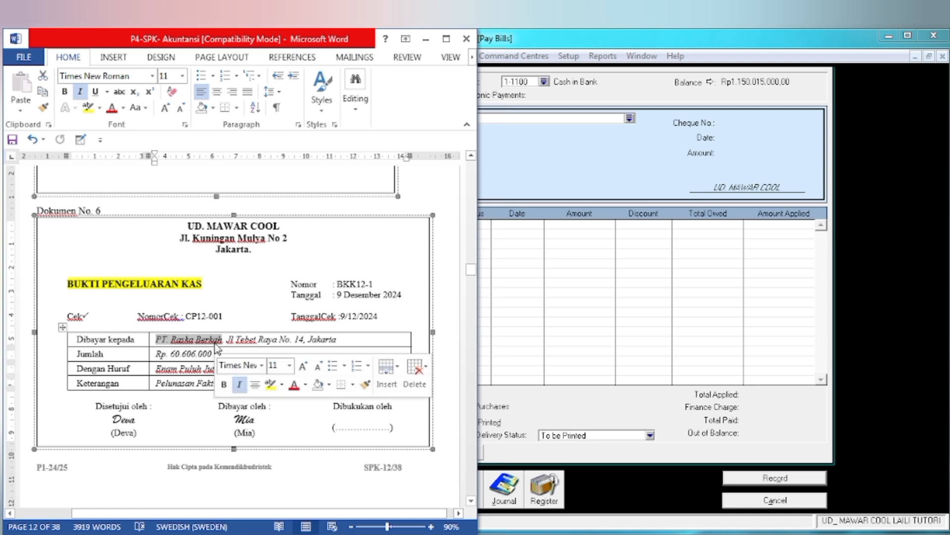
pyautogui.click(270, 384)
# Step: Back in MYOB's Pay Bills form, choose PT Raska Berkah as the supplier from the supplier list
pyautogui.click(628, 257)
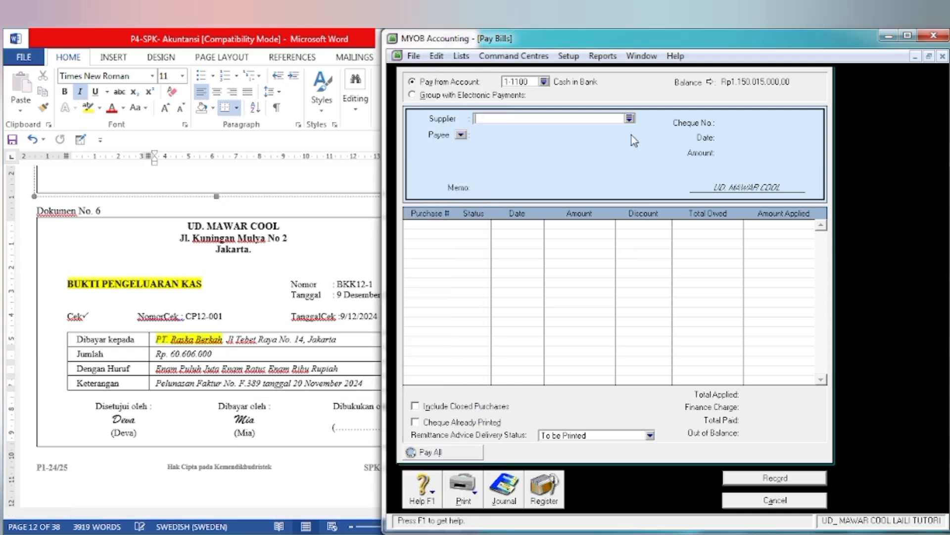
pyautogui.click(629, 118)
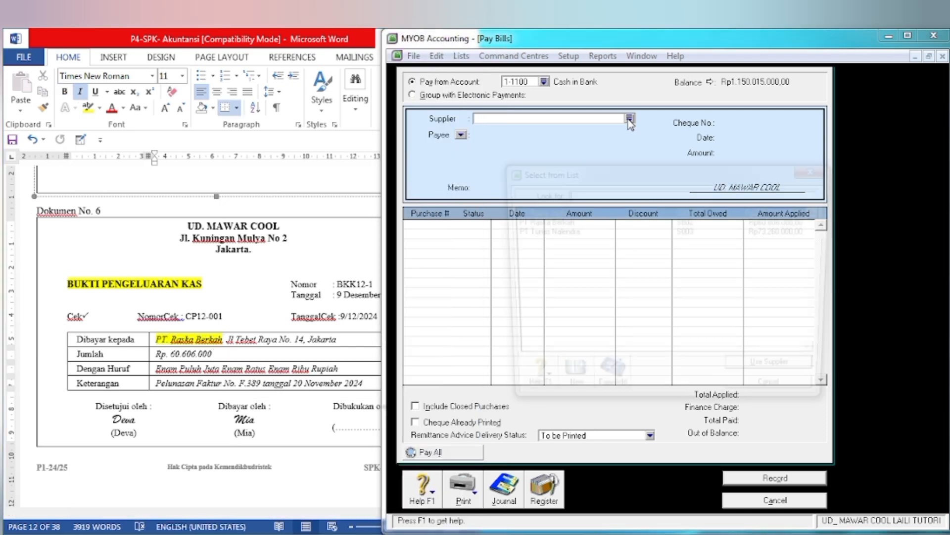
pyautogui.click(533, 221)
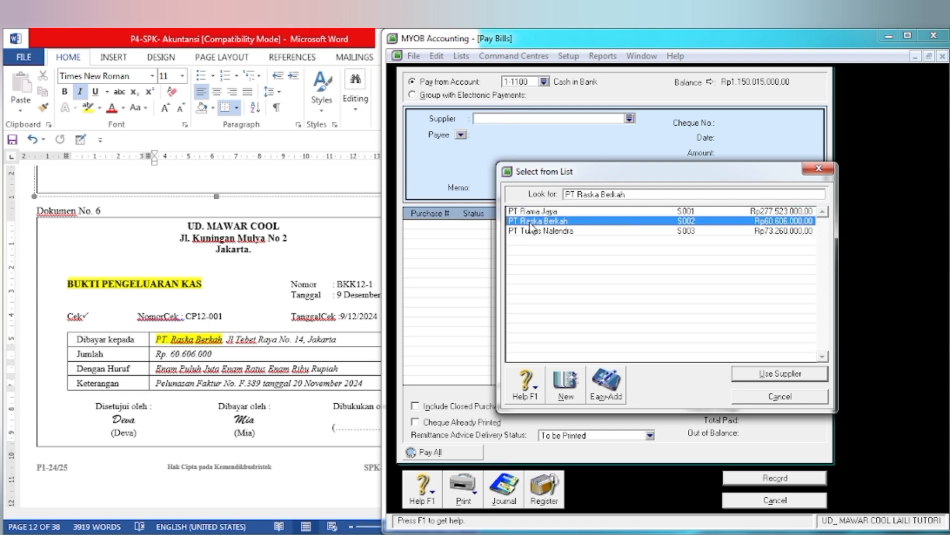
pyautogui.click(748, 375)
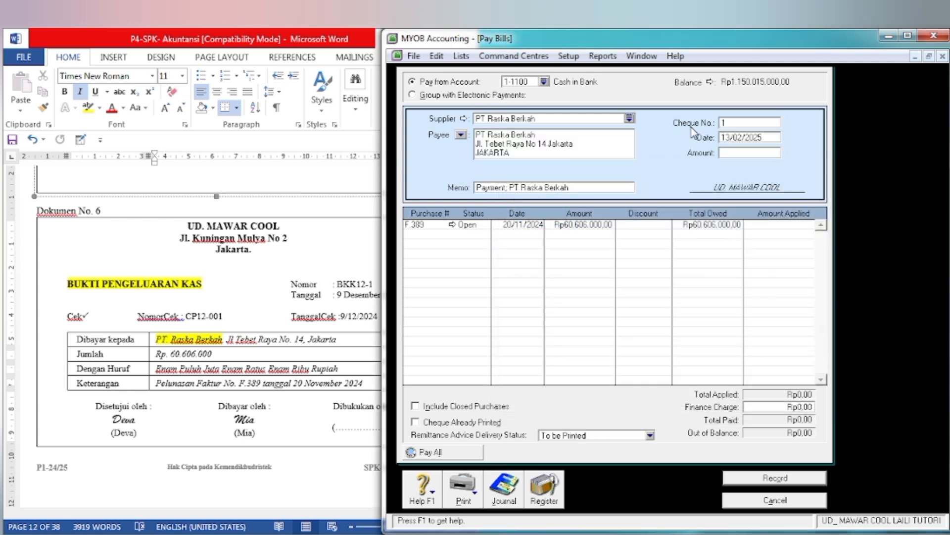
# Step: Following the voucher, set the payment's cheque number to BKK12-1 and its date to 09/12/2024
pyautogui.click(744, 123)
pyautogui.write('BKK12-1')
pyautogui.press('Tab')
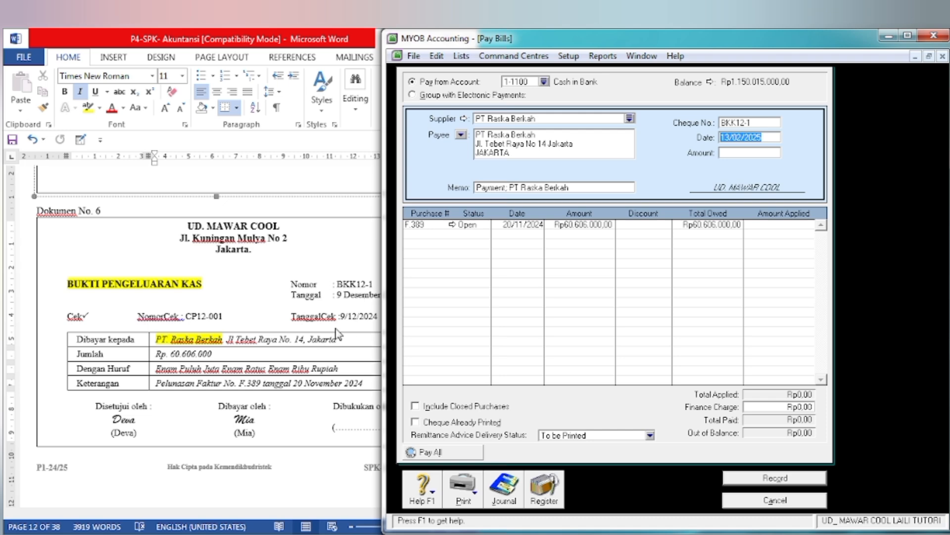
pyautogui.click(317, 341)
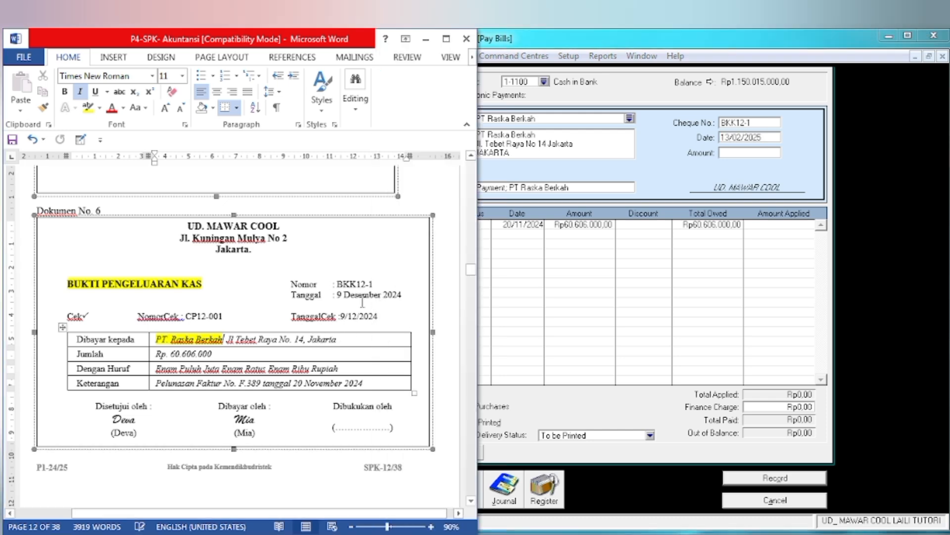
pyautogui.click(683, 194)
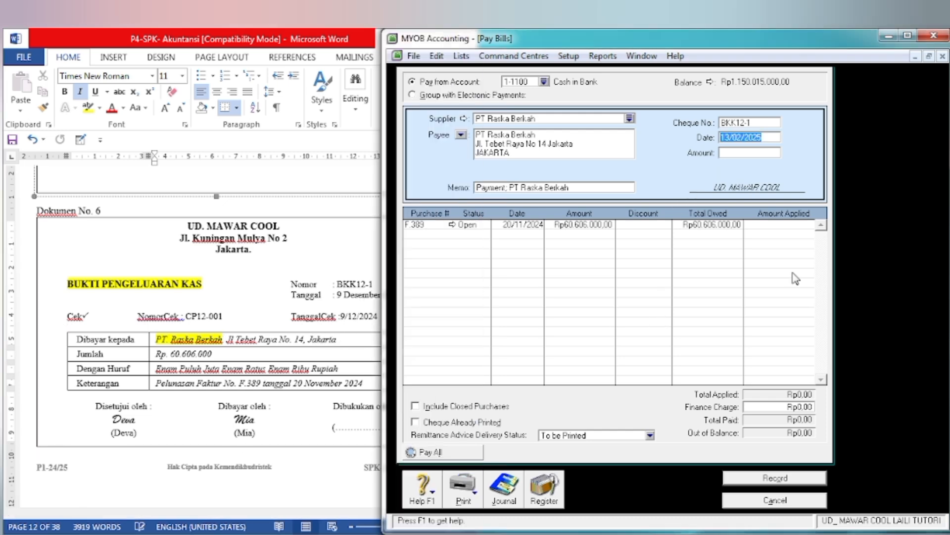
pyautogui.write('9/12/')
pyautogui.press('Tab')
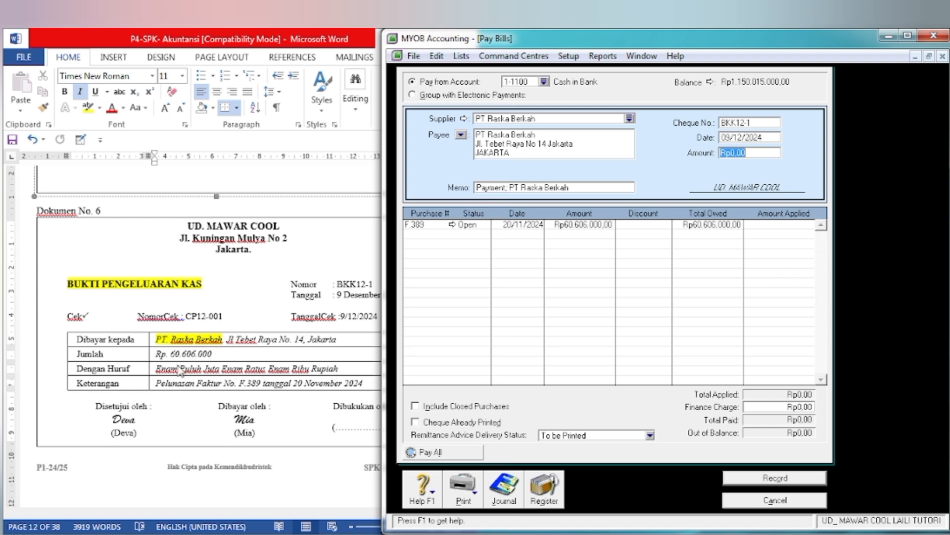
# Step: Set the payment amount to Rp60.606.000 and apply the full amount to purchase F.389
pyautogui.write('60606000')
pyautogui.press('Tab')
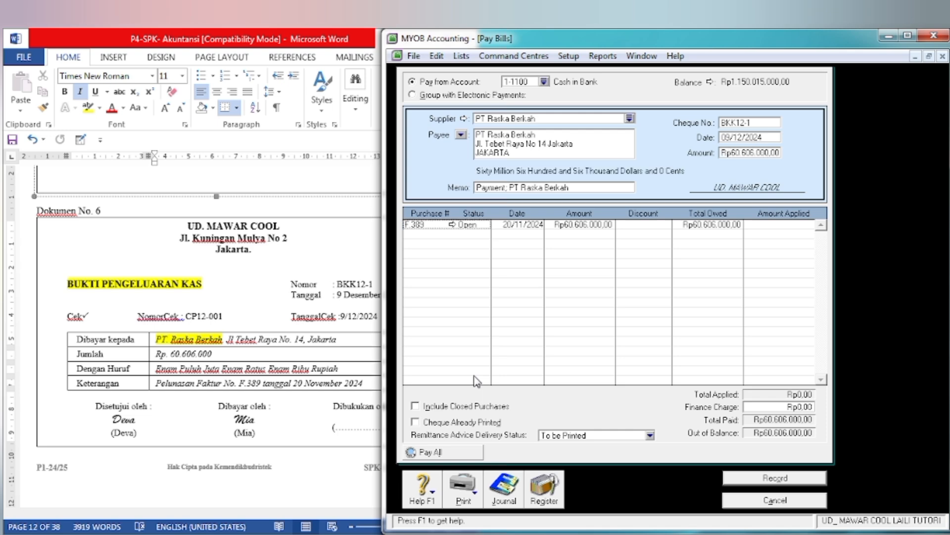
pyautogui.press('Tab')
pyautogui.press('Tab')
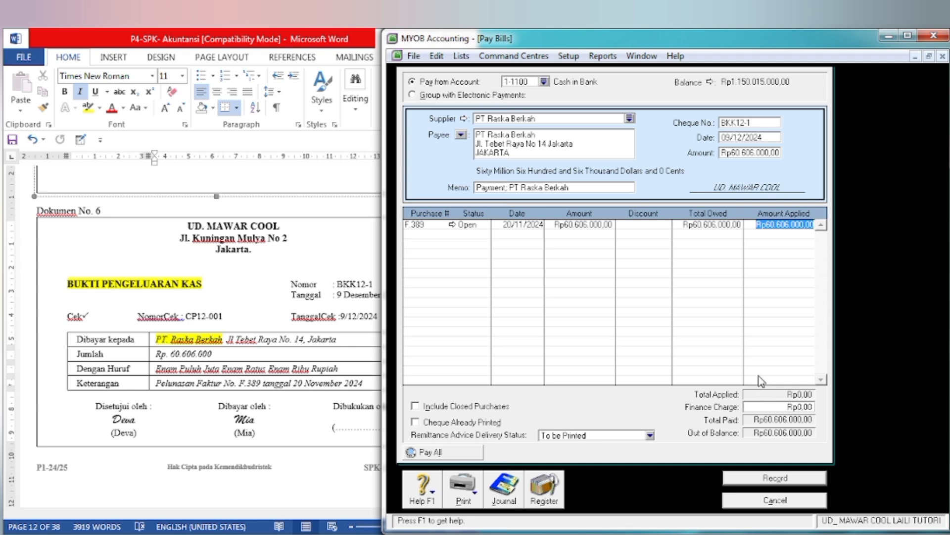
# Step: Record the Rp60.606.000 payment to PT Raska Berkah and close the Pay Bills form
pyautogui.press('Tab')
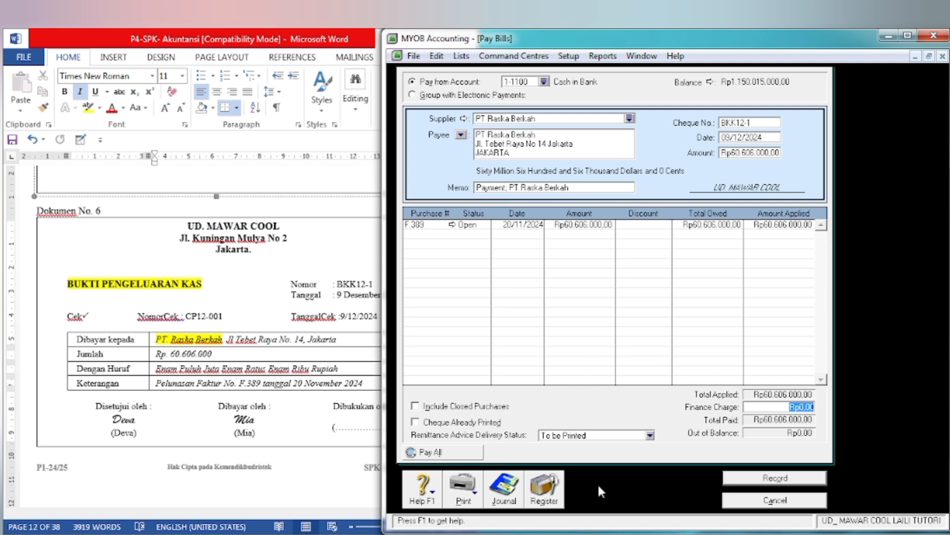
pyautogui.click(750, 478)
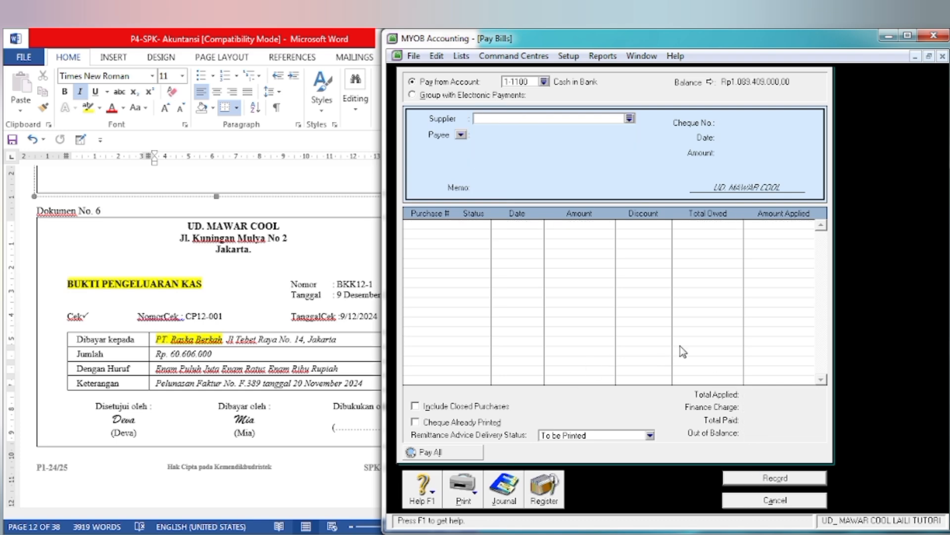
pyautogui.click(782, 501)
# Step: Bring up Dokumen No. 7 in Word and open the Receive Payments form in MYOB's Sales command centre
pyautogui.click(206, 451)
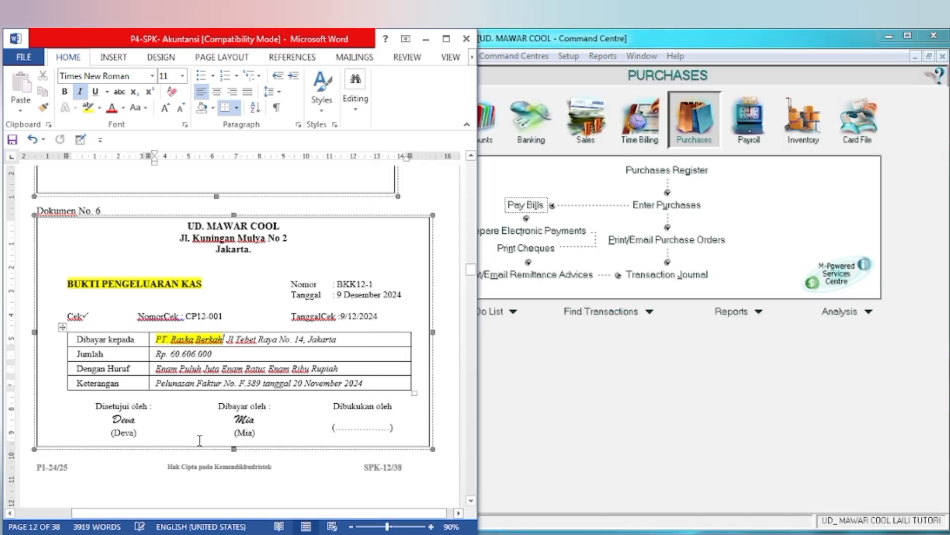
pyautogui.scroll(-5, 194, 436)
pyautogui.scroll(-9, 193, 436)
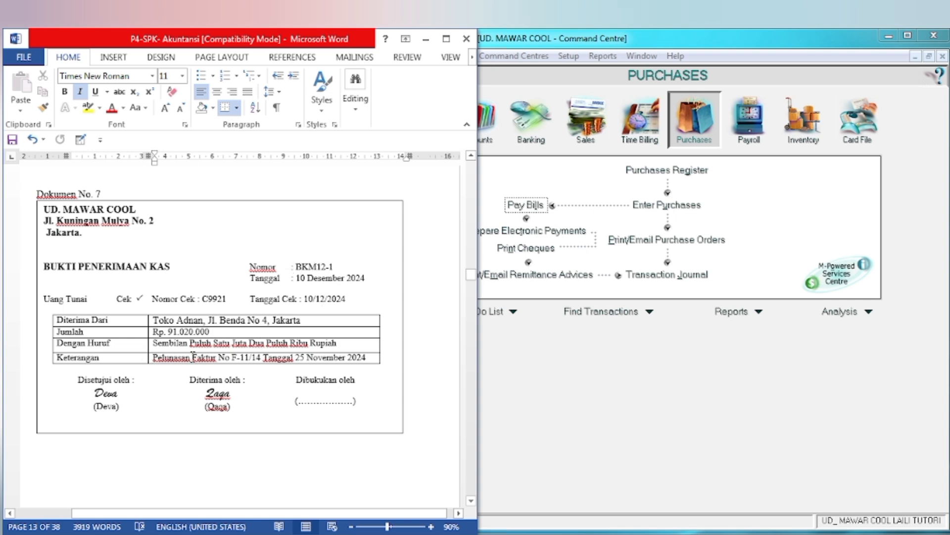
pyautogui.click(594, 386)
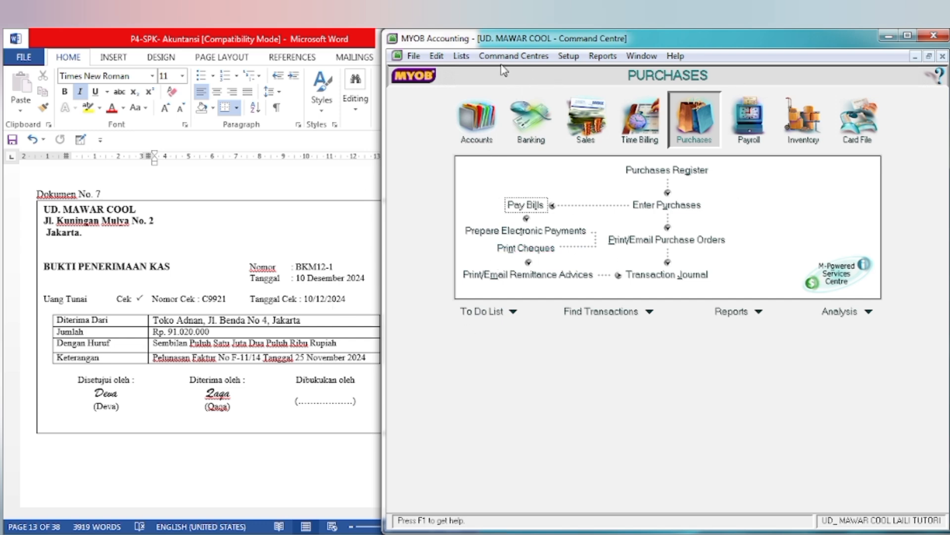
pyautogui.click(589, 119)
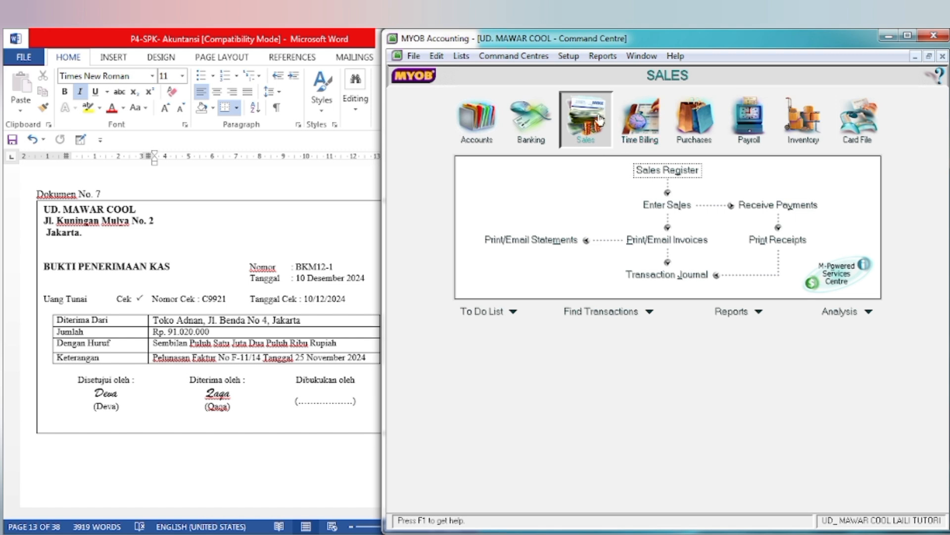
pyautogui.click(761, 208)
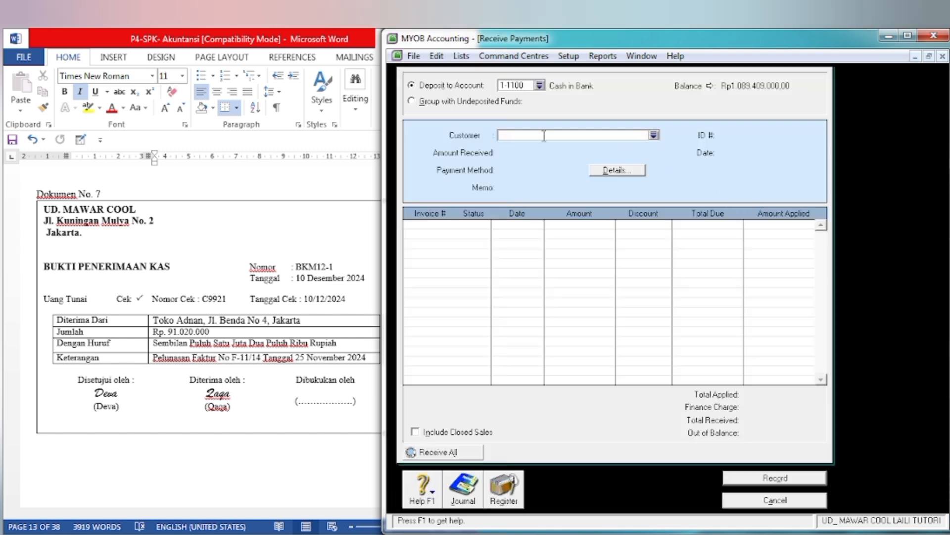
# Step: In the Word voucher's Diterima Dari row, highlight the payer Toko Adnan in yellow
pyautogui.click(215, 294)
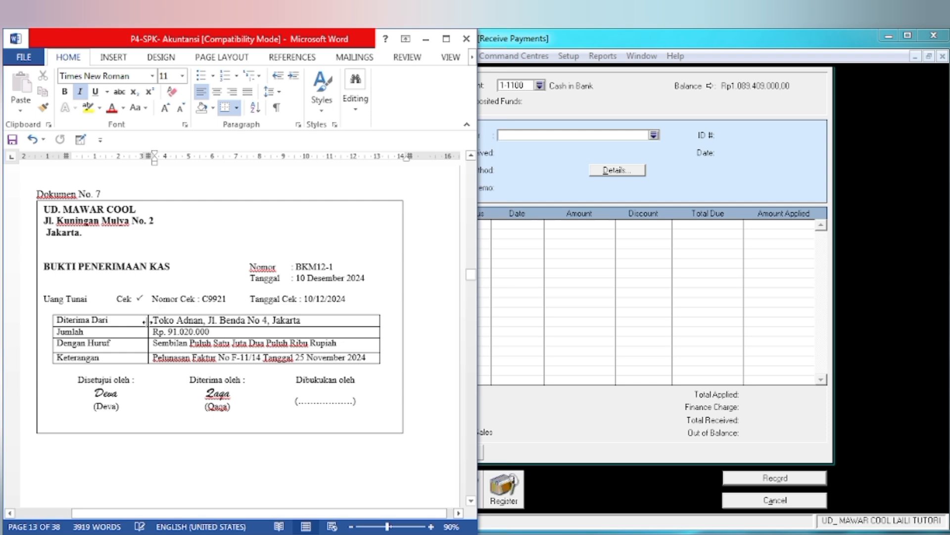
pyautogui.moveTo(154, 321); pyautogui.dragTo(203, 322)
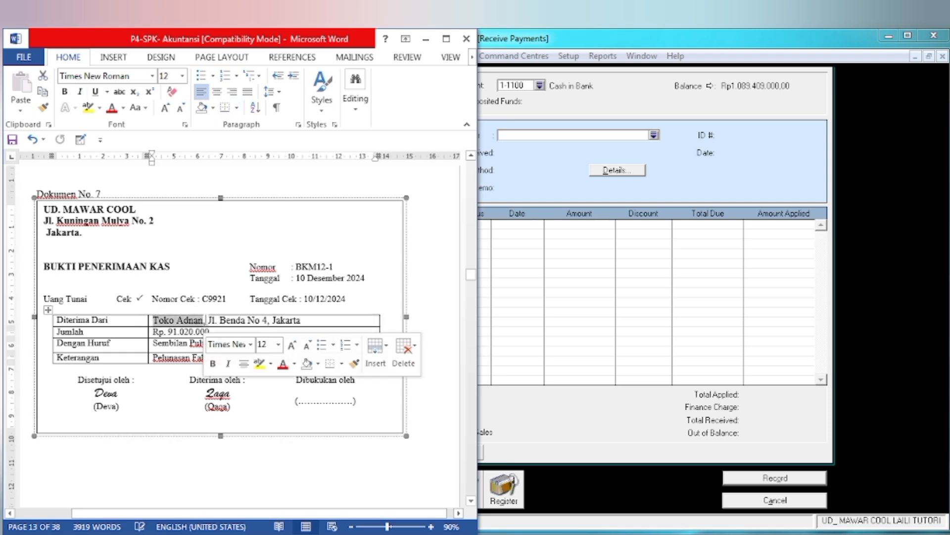
pyautogui.click(260, 364)
# Step: Back in MYOB's Receive Payments form, choose Toko Adnan as the customer from the customer list
pyautogui.click(577, 282)
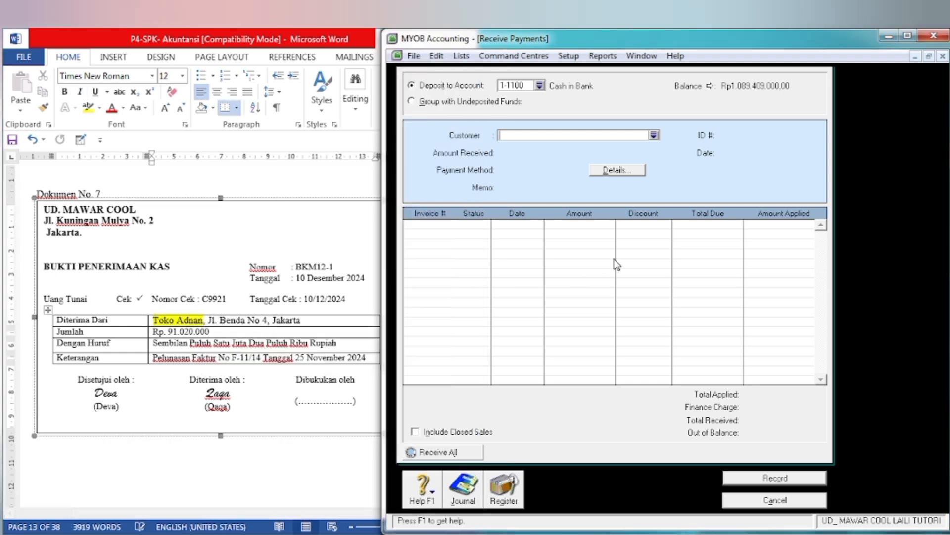
pyautogui.click(654, 135)
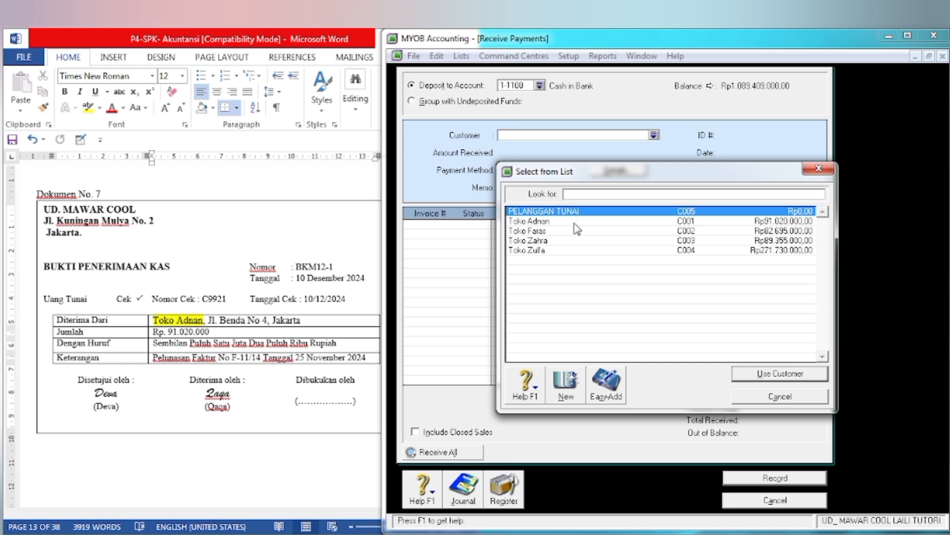
pyautogui.click(544, 221)
pyautogui.click(750, 377)
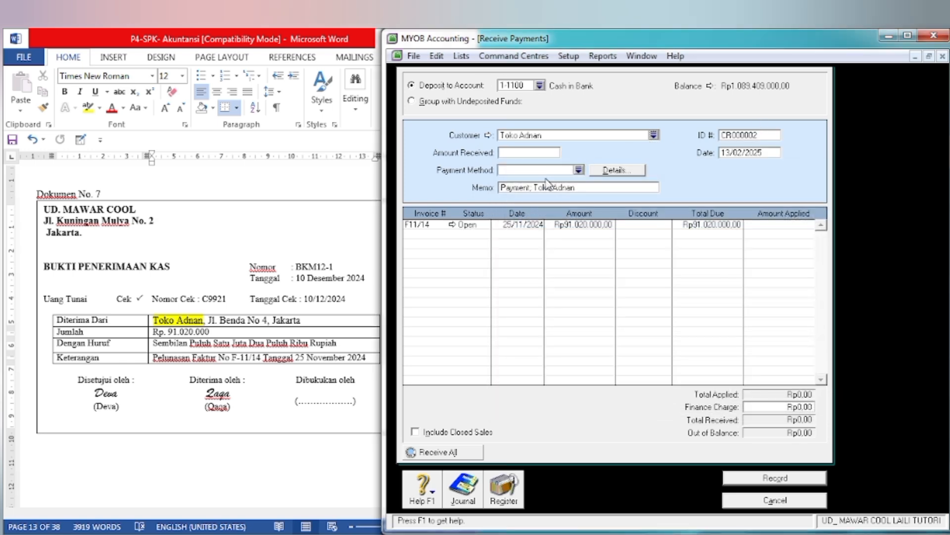
# Step: Set the amount received from Toko Adnan to Rp91.020.000
pyautogui.click(520, 152)
pyautogui.write('91')
pyautogui.press('Tab')
pyautogui.press('Tab')
pyautogui.press('Tab')
pyautogui.press('Tab')
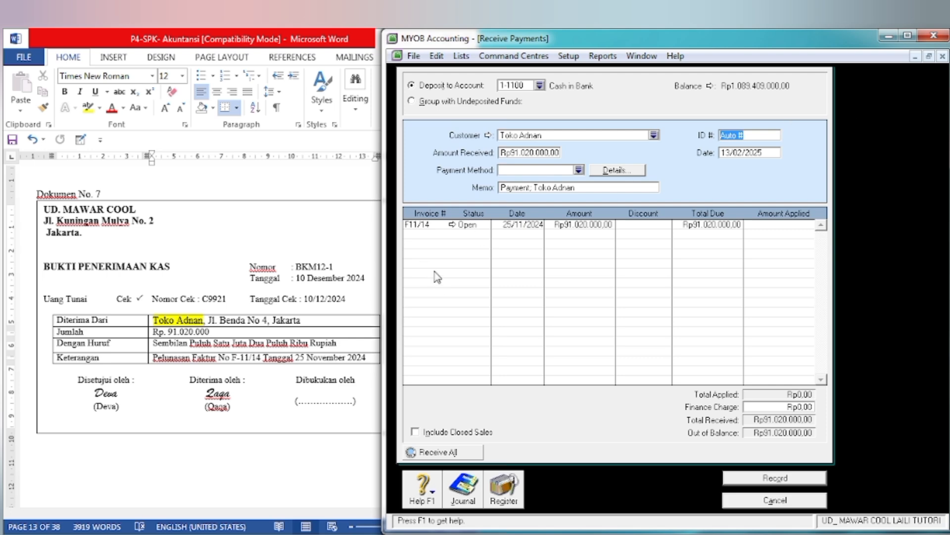
# Step: Following voucher Dokumen No. 7, set the receipt's ID number to BKM12-1 and its date to 10/12/2024
pyautogui.write('BKM12-1')
pyautogui.press('Tab')
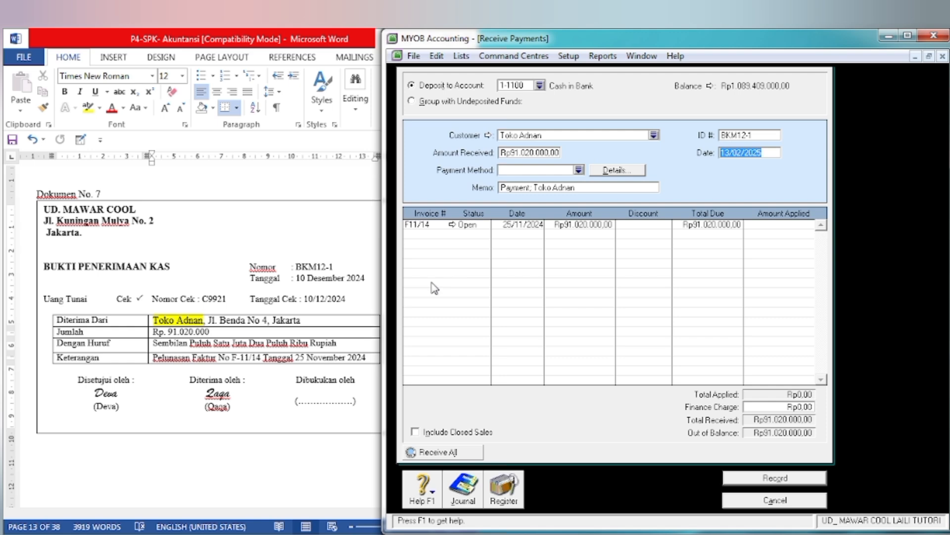
pyautogui.write('1')
pyautogui.press('Tab')
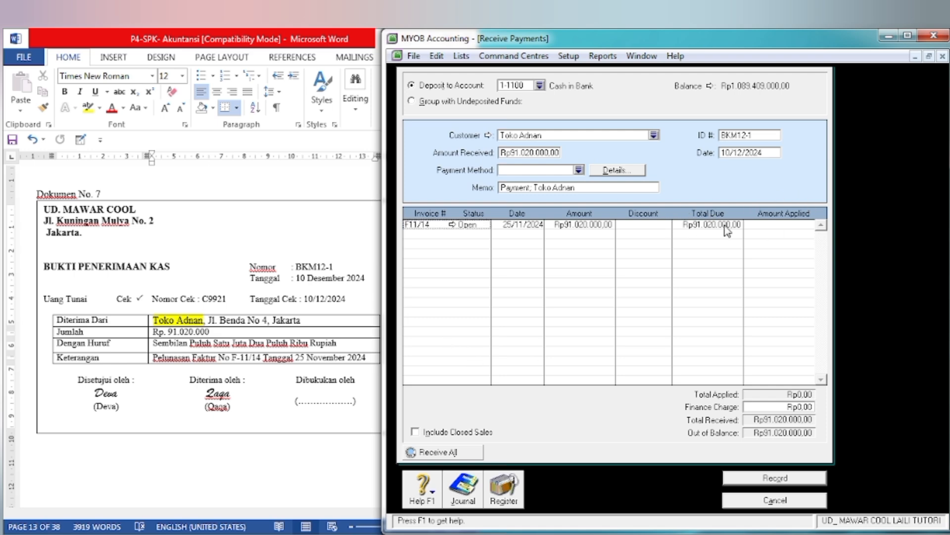
# Step: Apply the full Rp91.020.000 to invoice F11/14 and record the customer receipt
pyautogui.click(771, 227)
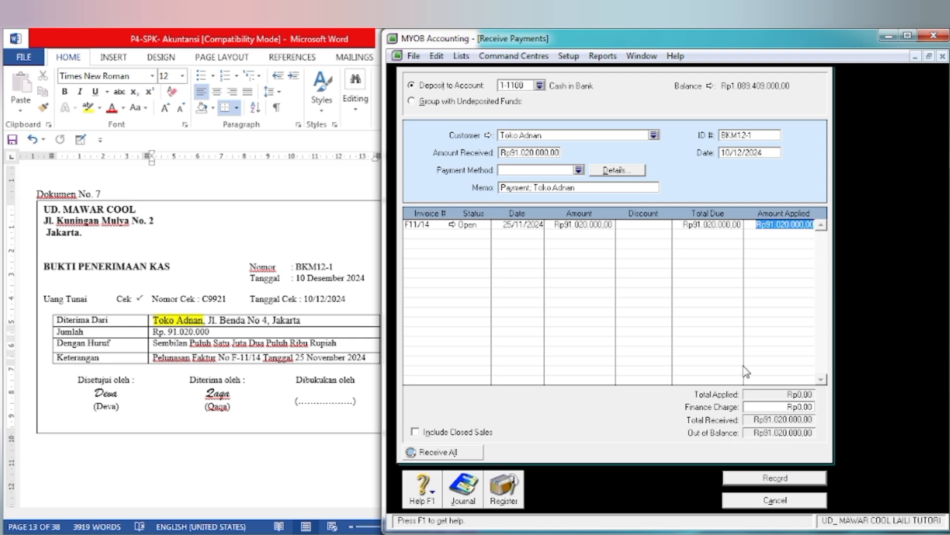
pyautogui.press('Tab')
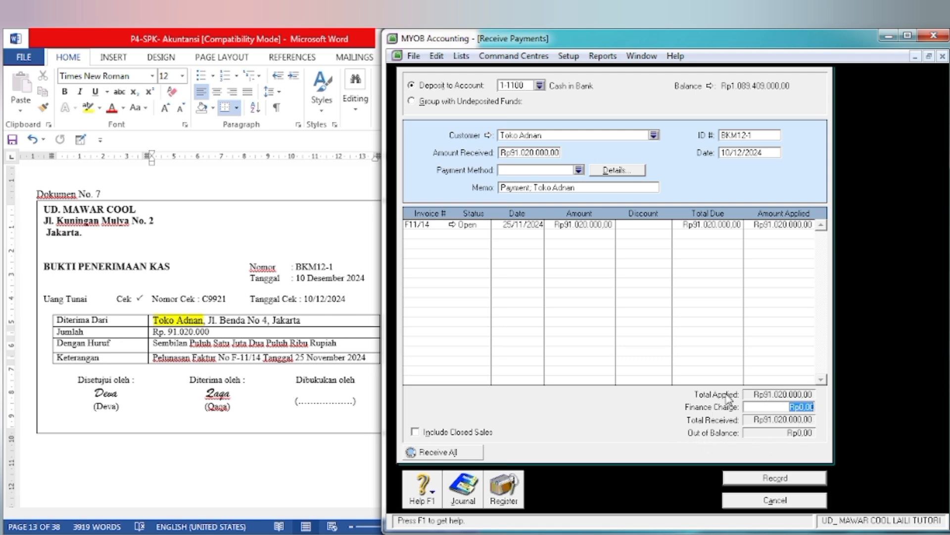
pyautogui.click(766, 478)
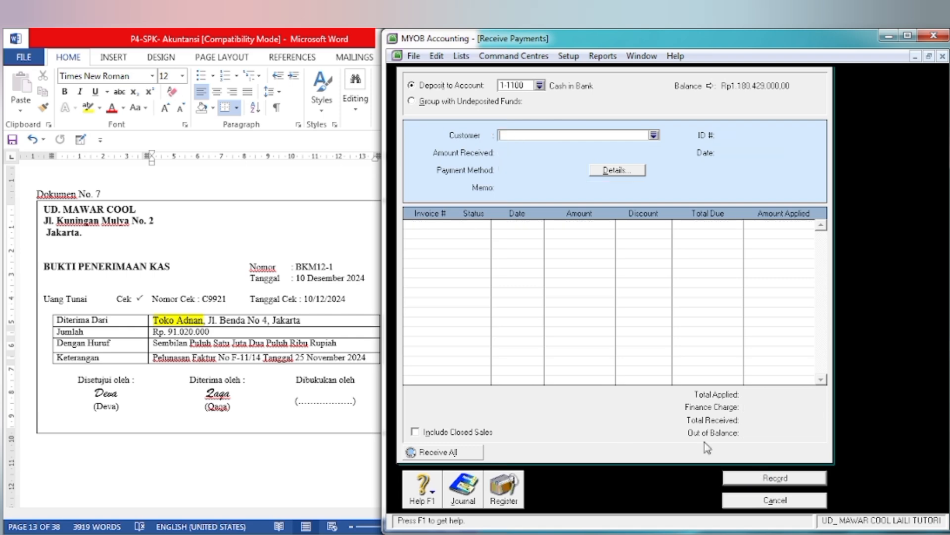
# Step: Bring up Dokumen No. 8 in Word and close MYOB's Receive Payments form
pyautogui.click(344, 396)
pyautogui.scroll(-3, 342, 393)
pyautogui.scroll(-15, 341, 393)
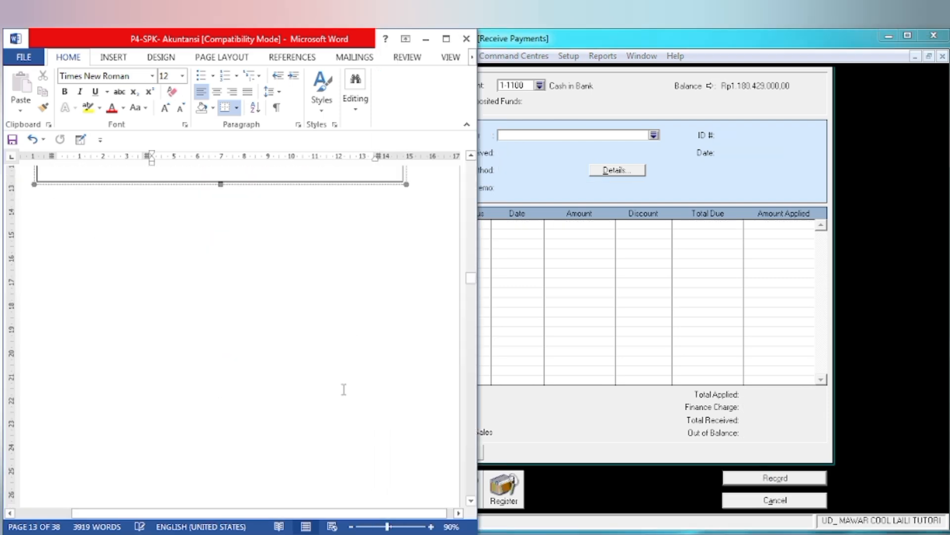
pyautogui.scroll(-1, 344, 378)
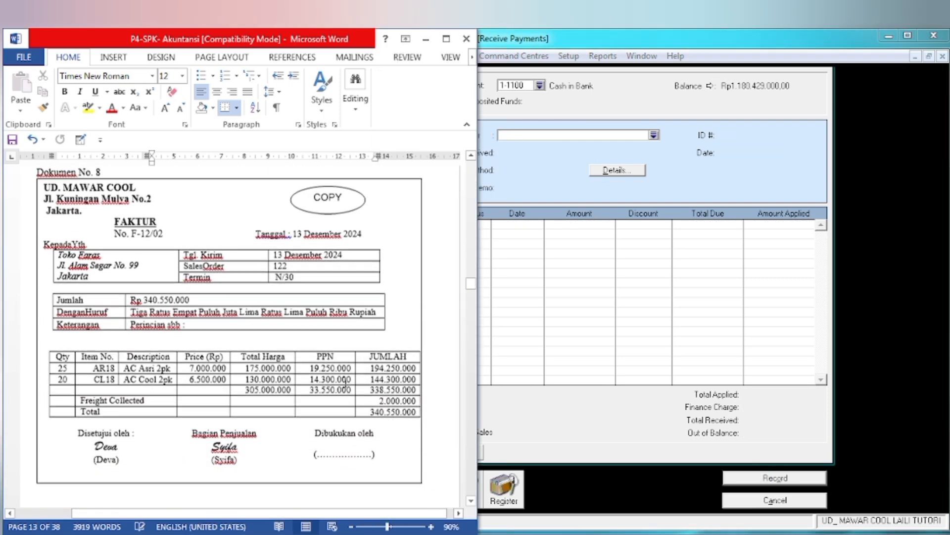
pyautogui.click(775, 501)
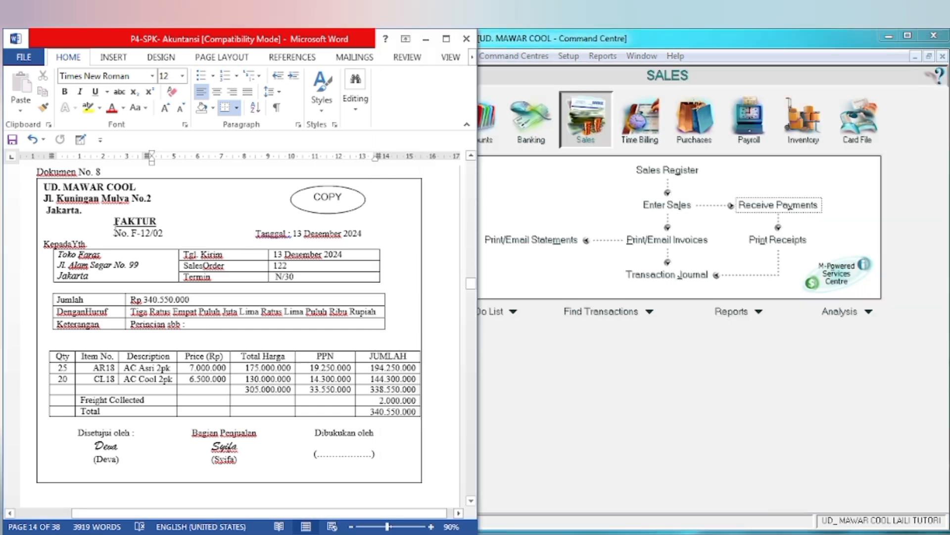
# Step: Highlight the seller name UD. MAWAR COOL in yellow at the head of the Dokumen No. 8 invoice
pyautogui.moveTo(43, 188); pyautogui.dragTo(149, 188)
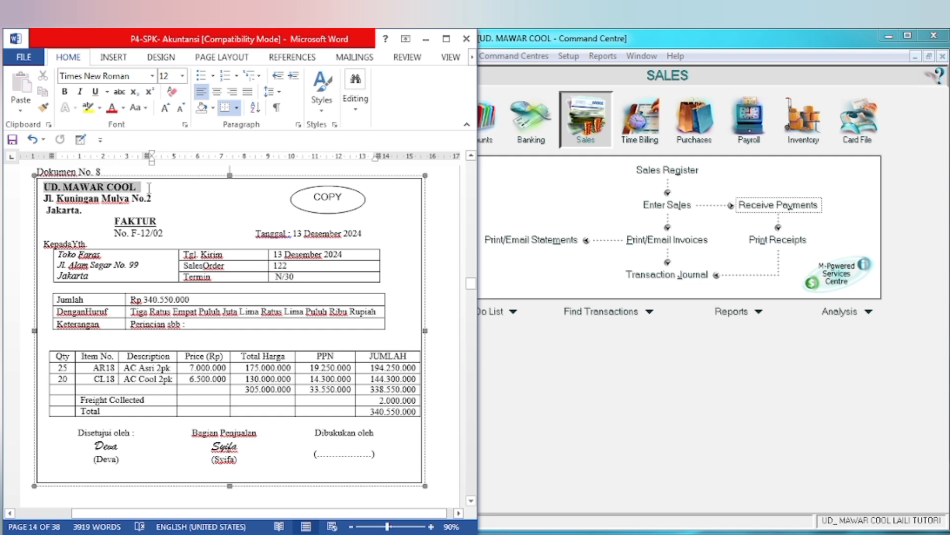
pyautogui.click(87, 108)
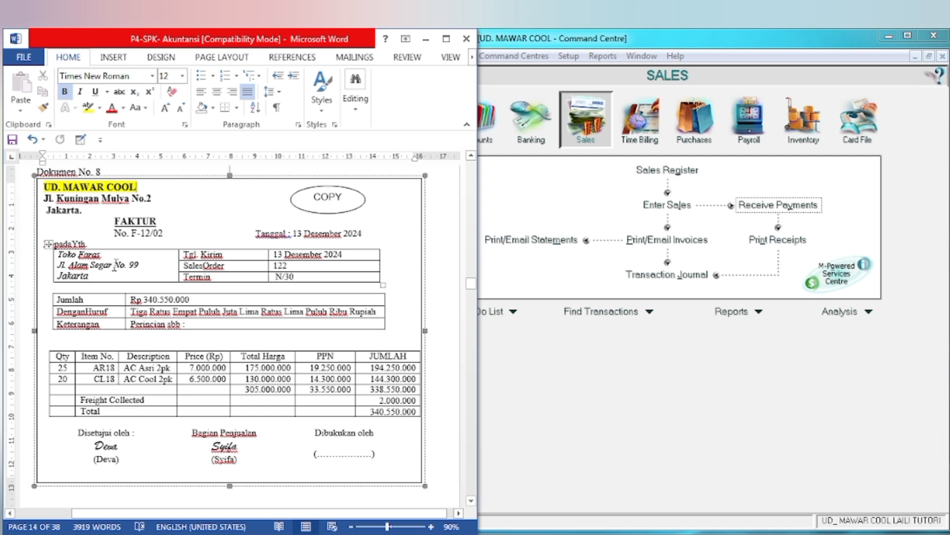
# Step: In MYOB, start a new item sales invoice and choose Toko Faras as the customer
pyautogui.click(578, 367)
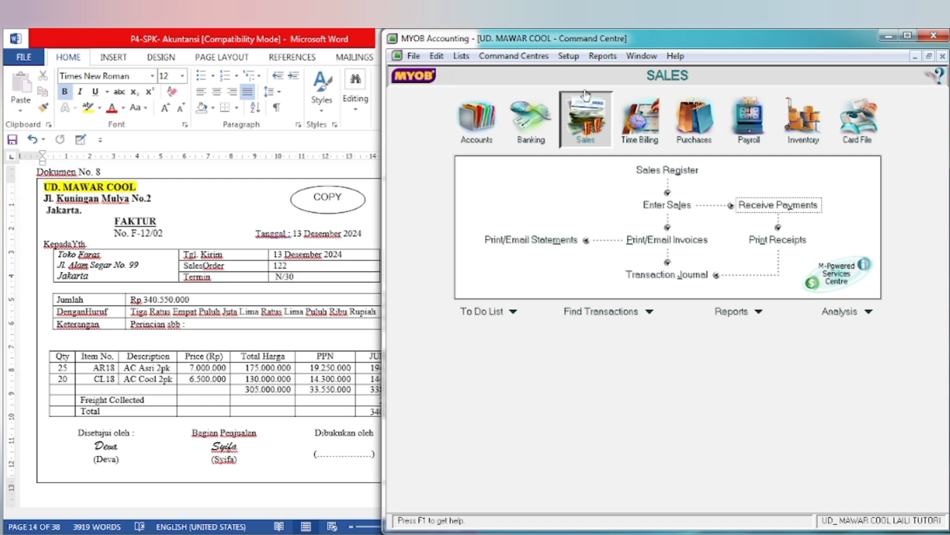
pyautogui.click(667, 204)
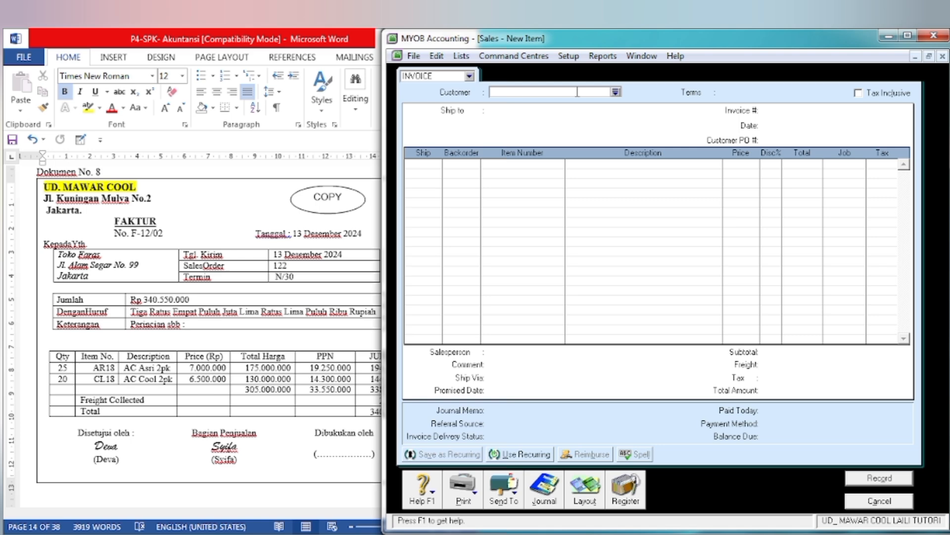
pyautogui.click(616, 93)
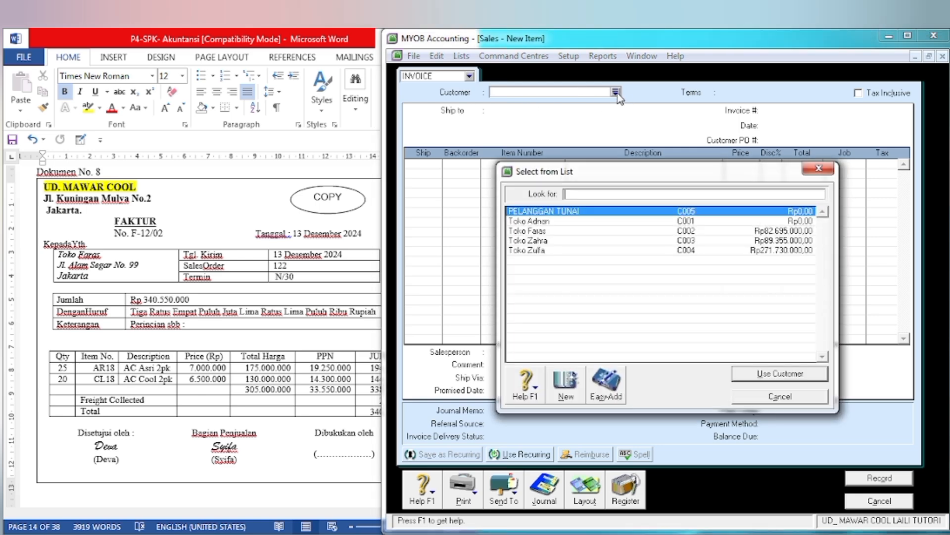
pyautogui.click(557, 231)
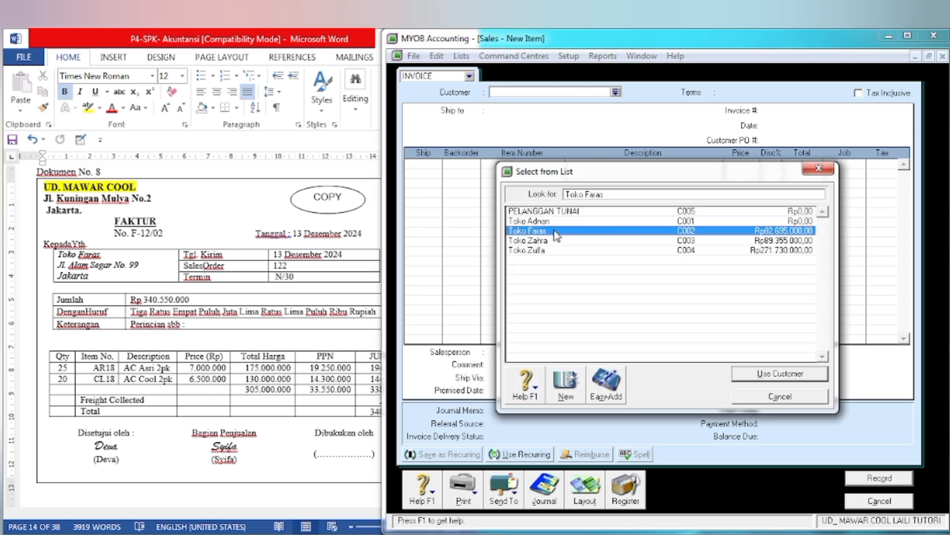
pyautogui.click(753, 377)
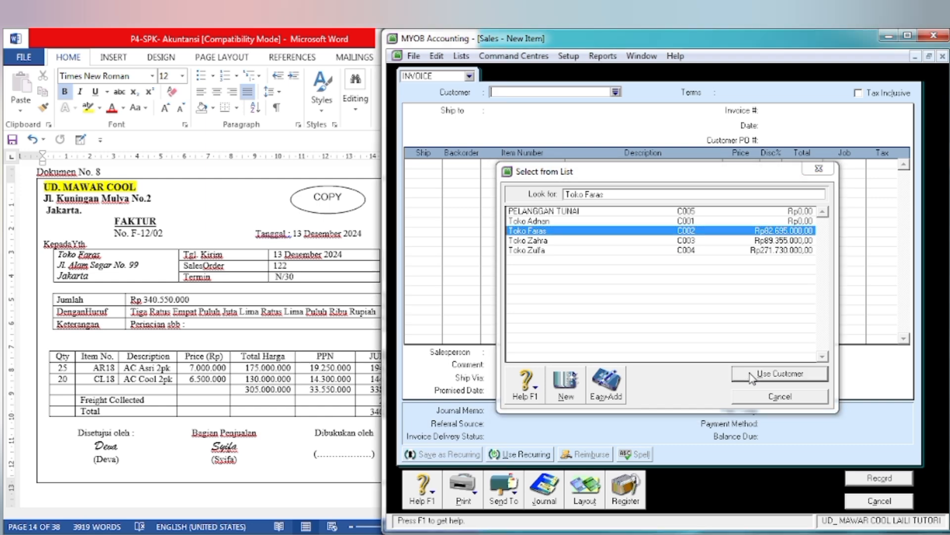
# Step: Following Dokumen No. 8, set the invoice number to F-12/02 and the invoice date to 13/12/2024
pyautogui.press('BackSpace')
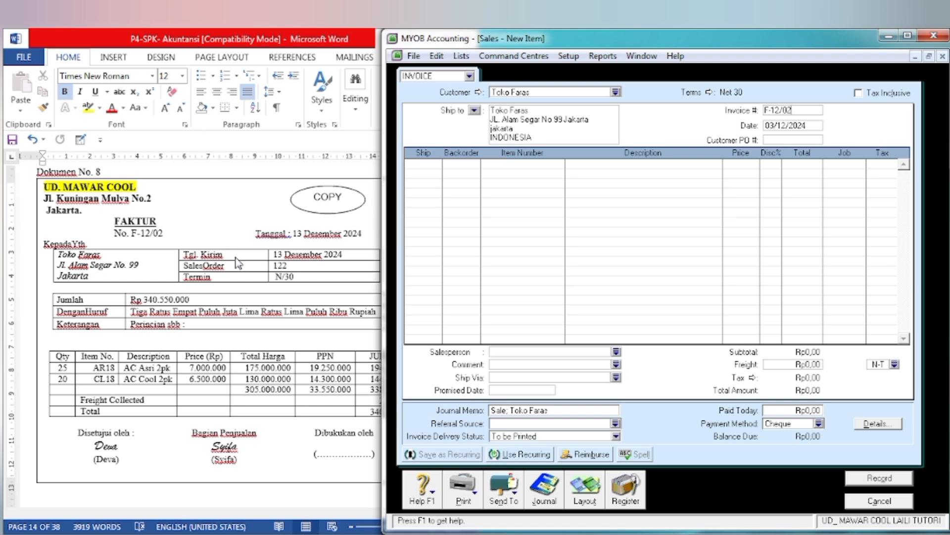
pyautogui.press('Tab')
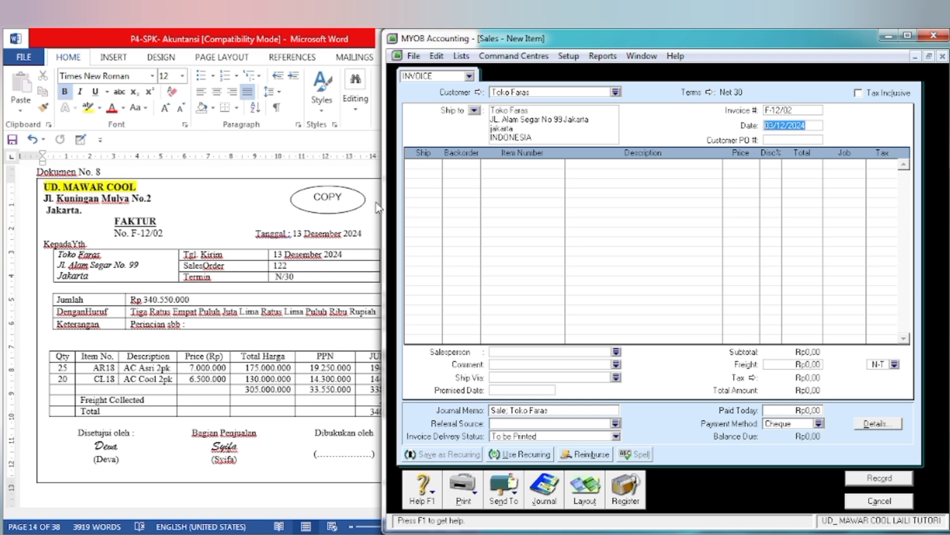
pyautogui.click(776, 125)
pyautogui.press('BackSpace')
pyautogui.write('1')
pyautogui.press('Tab')
pyautogui.press('Tab')
pyautogui.press('Tab')
pyautogui.press('Tab')
pyautogui.press('Tab')
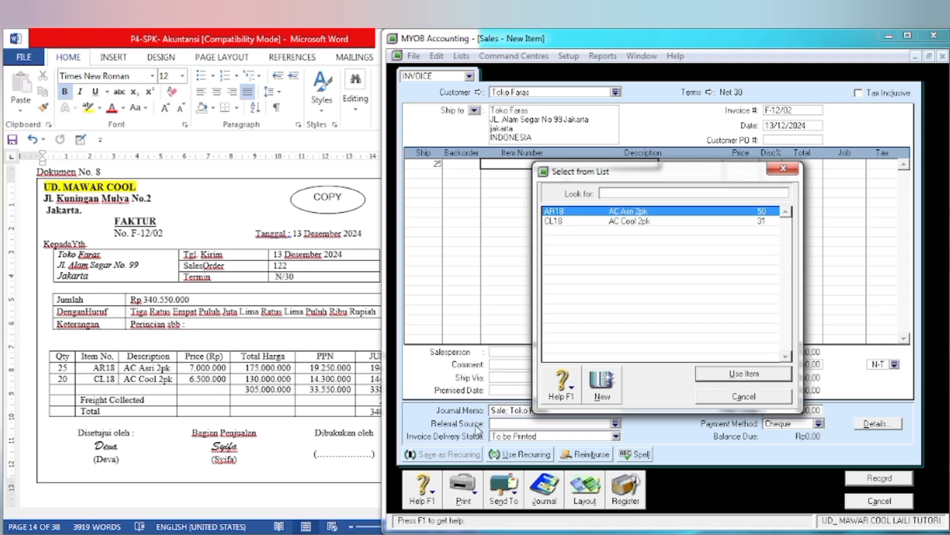
# Step: Enter the first invoice line as 25 units of item AR18 (AC Asri 2pk) at a price of 7.000.000 each
pyautogui.click(711, 379)
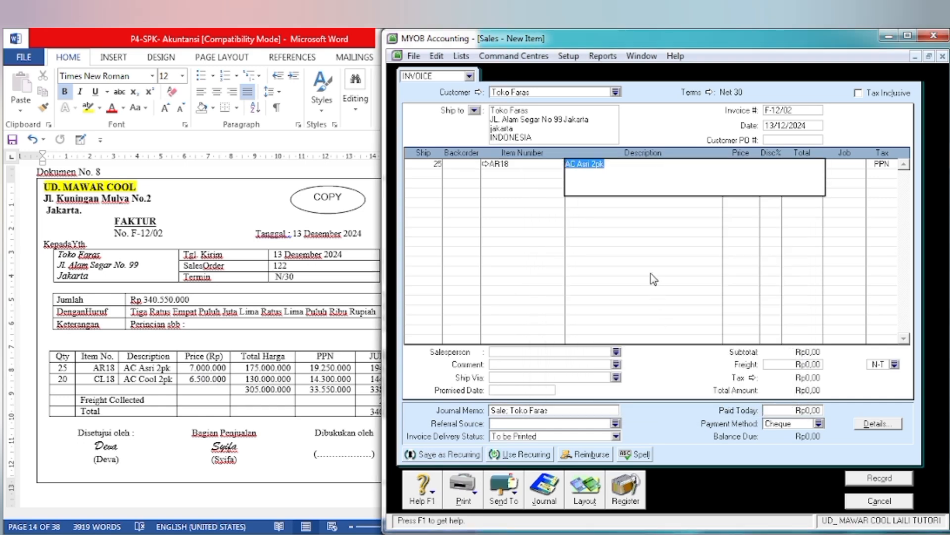
pyautogui.press('Tab')
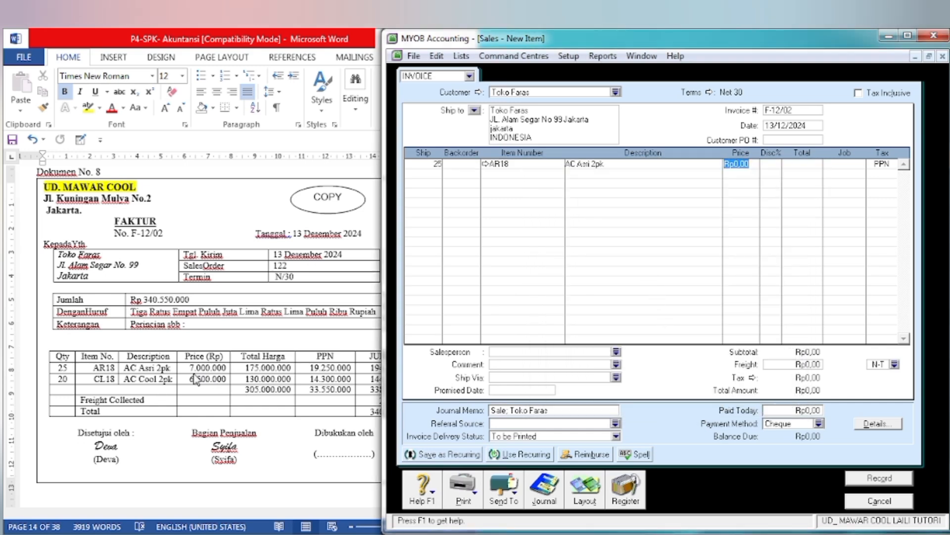
pyautogui.write('7000000')
pyautogui.press('Tab')
pyautogui.press('Tab')
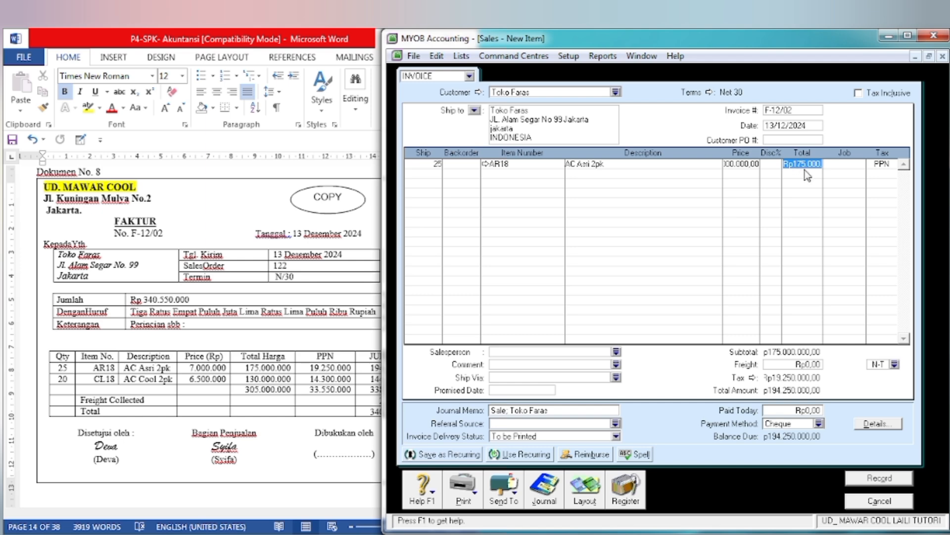
# Step: Add a second invoice line of 20 units of item CL18 (AC Cool 2pk) at a price of 6.500.000 each
pyautogui.press('Tab')
pyautogui.press('Tab')
pyautogui.press('Tab')
pyautogui.write('20')
pyautogui.press('Tab')
pyautogui.press('Tab')
pyautogui.press('Tab')
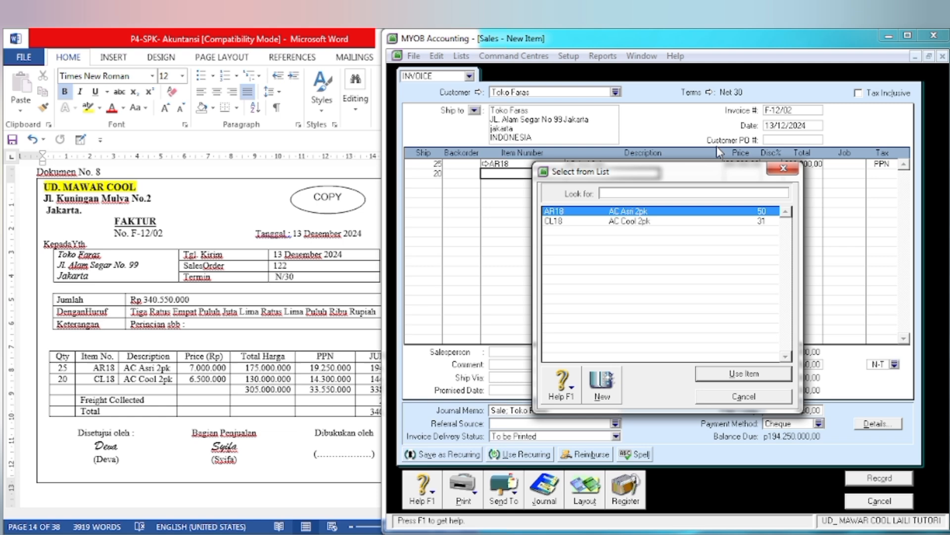
pyautogui.click(614, 223)
pyautogui.click(779, 381)
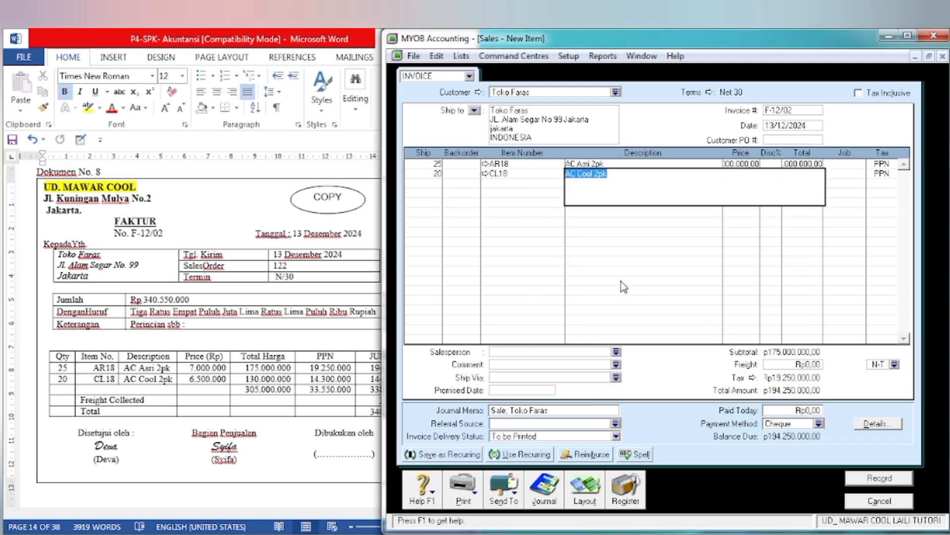
pyautogui.write('65000')
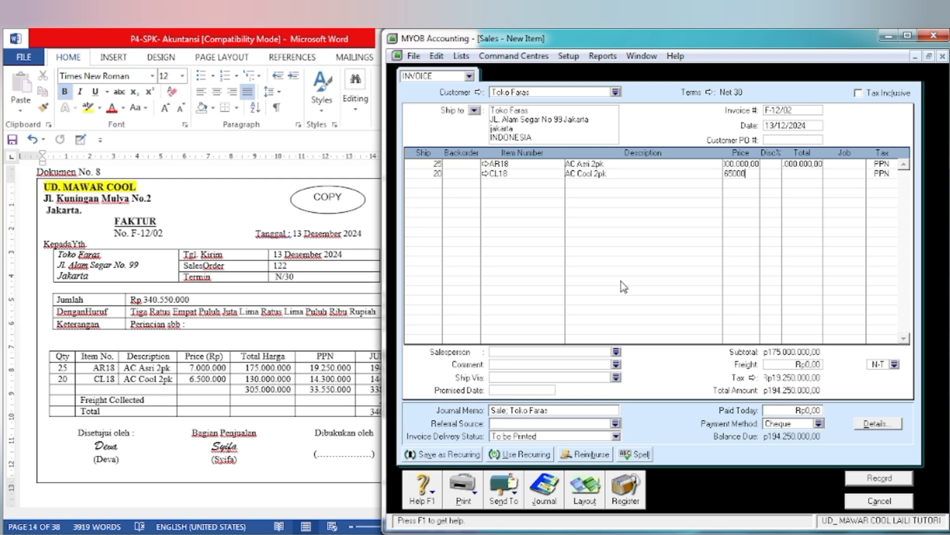
pyautogui.press('Tab')
pyautogui.press('Tab')
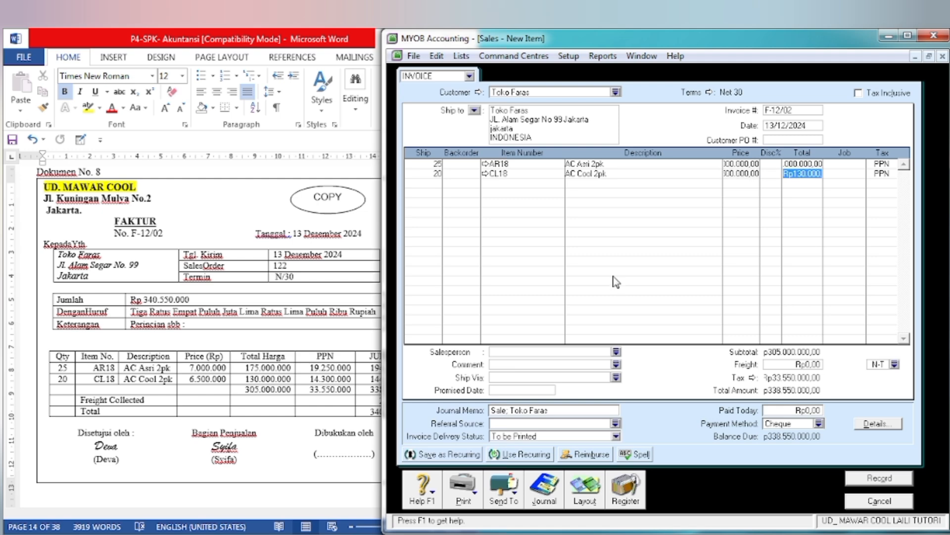
pyautogui.press('Tab')
# Step: Check the freight collected on Dokumen No. 8 and set the invoice's freight to 2.000.000
pyautogui.click(144, 456)
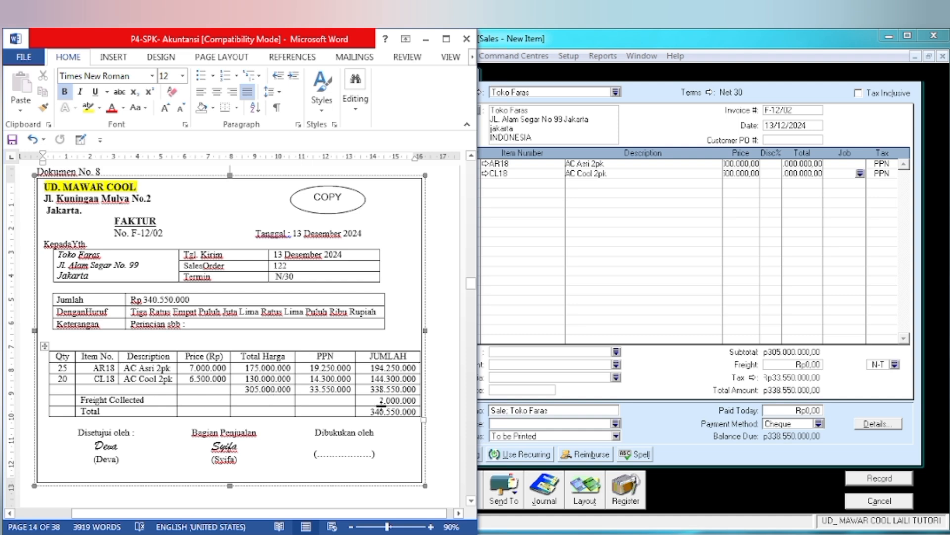
pyautogui.click(810, 365)
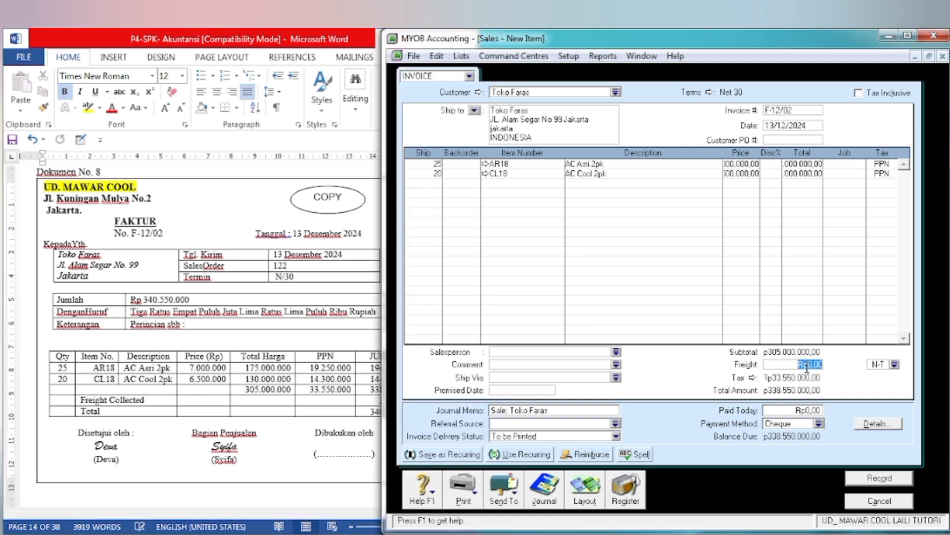
pyautogui.write('2.000.00')
pyautogui.press('Tab')
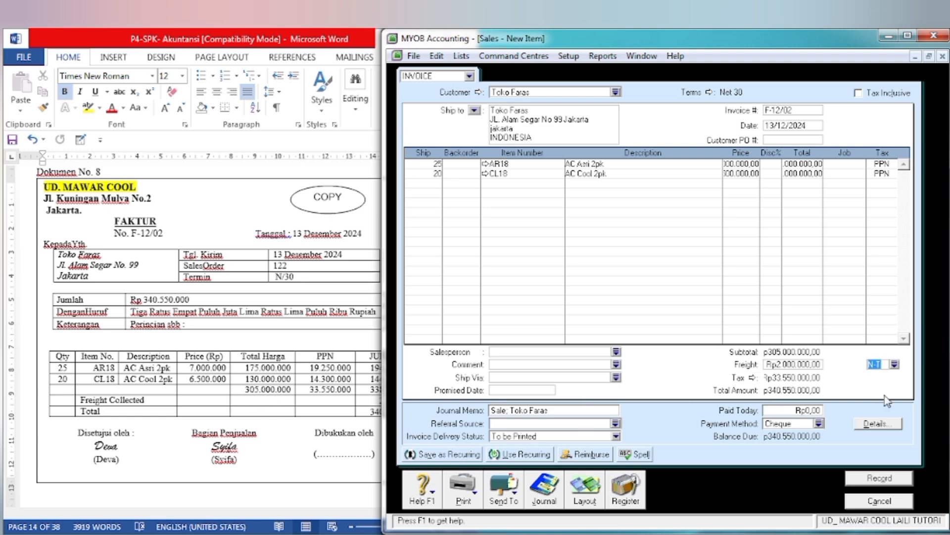
# Step: Compare the invoice with Dokumen No. 8, record it while ignoring the spelling suggestion, and close the sales entry form
pyautogui.click(213, 465)
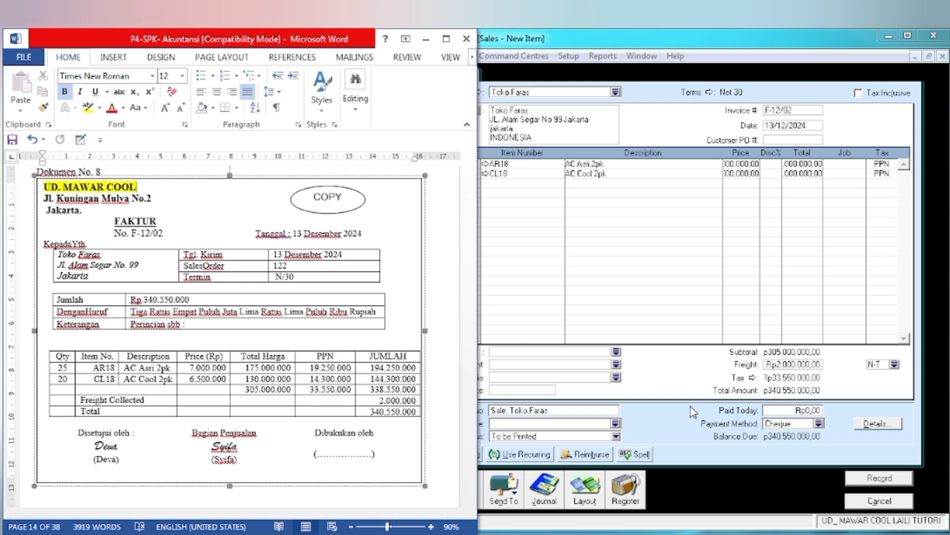
pyautogui.click(742, 434)
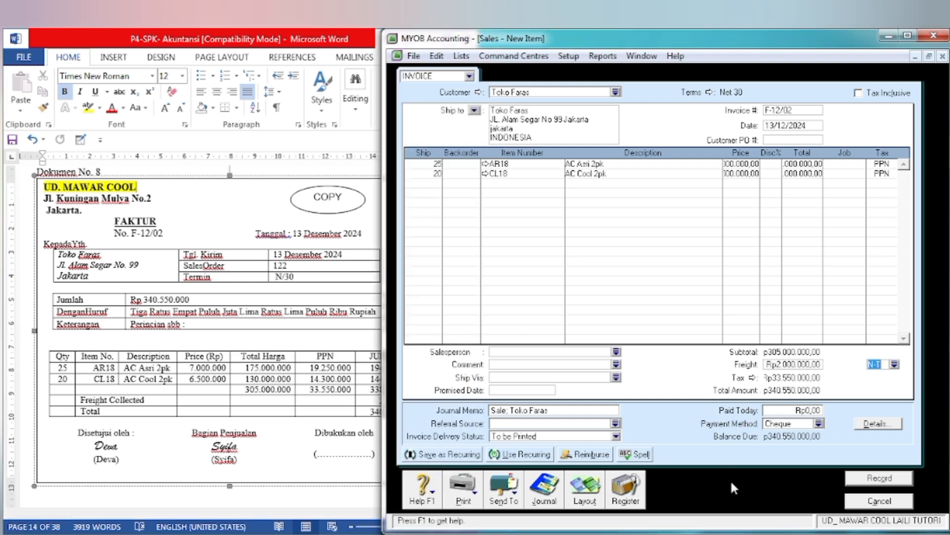
pyautogui.click(886, 480)
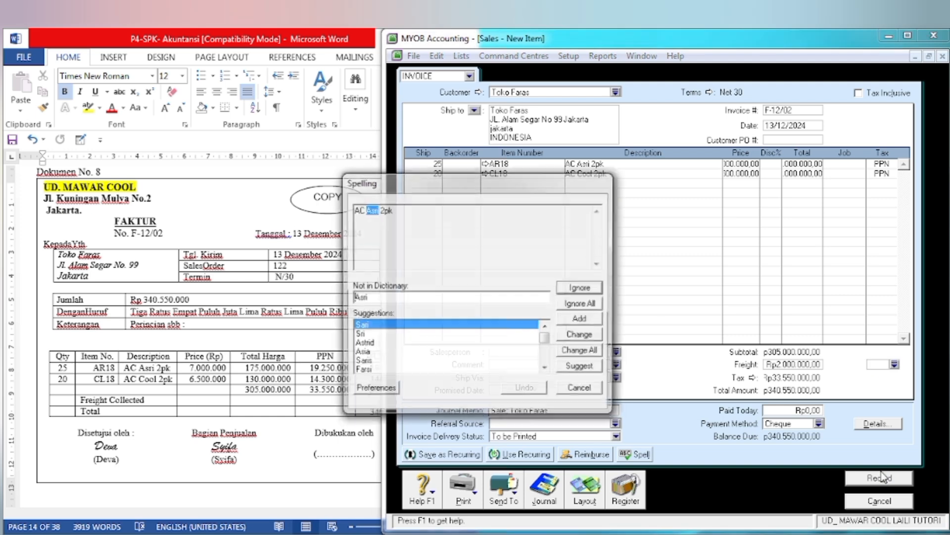
pyautogui.click(583, 293)
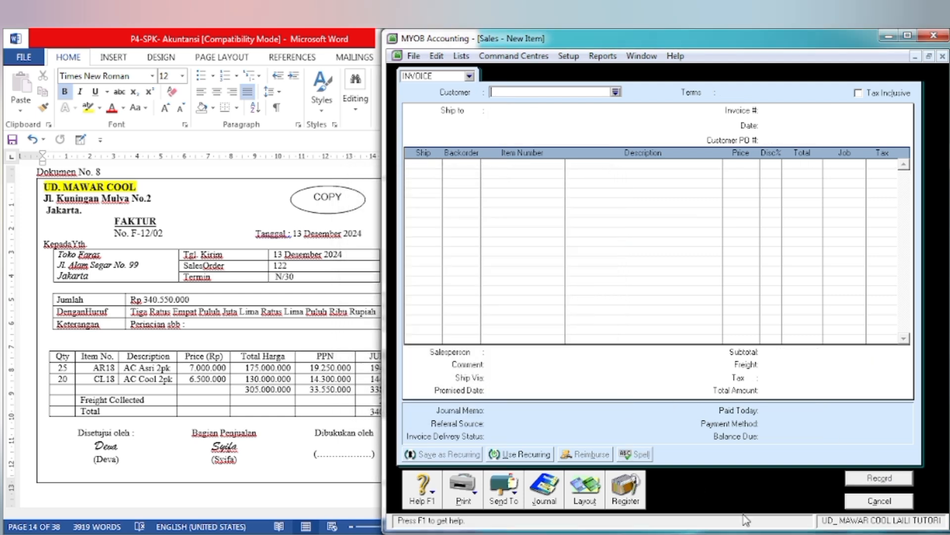
pyautogui.click(883, 500)
# Step: In the Word document, go to Dokumen No. 9 and highlight its title VOUCHER KAS KECIL in yellow
pyautogui.click(255, 421)
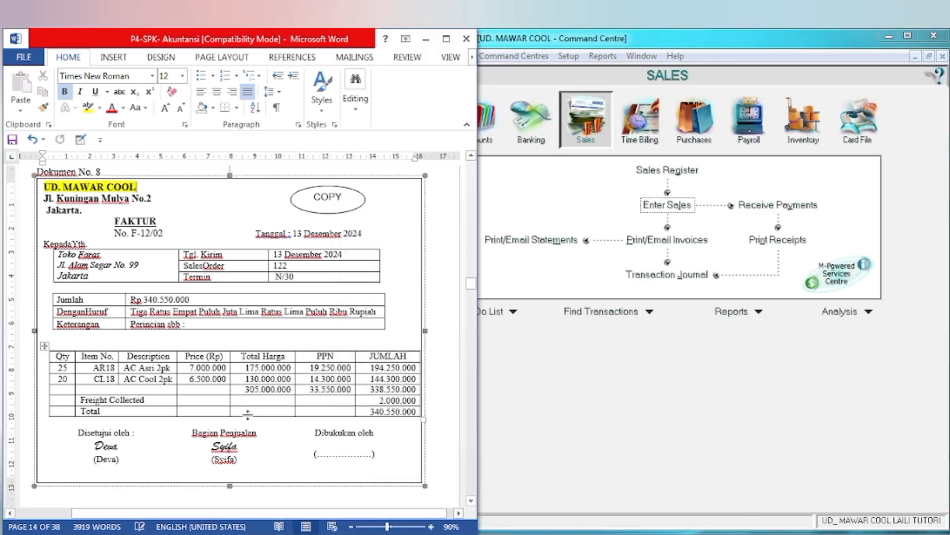
pyautogui.scroll(-10, 238, 416)
pyautogui.scroll(-12, 223, 411)
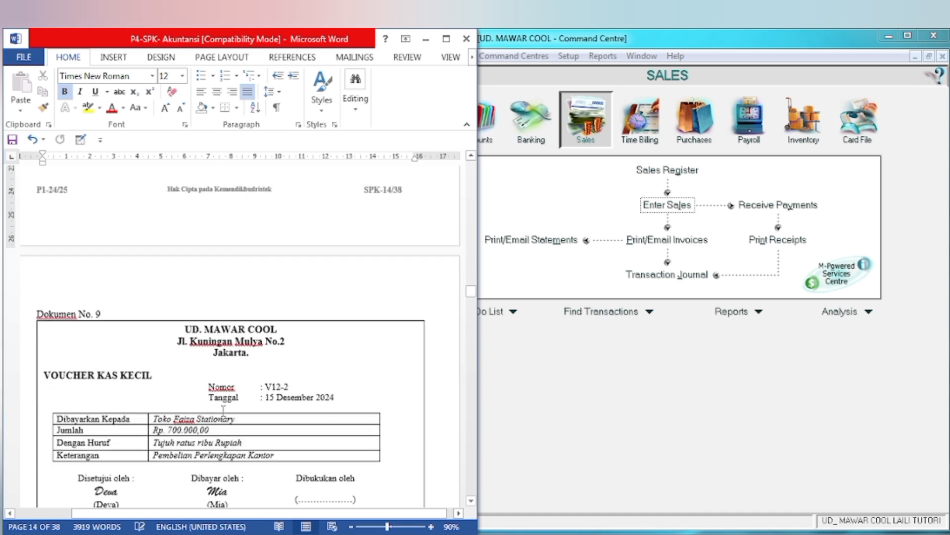
pyautogui.scroll(3, 224, 411)
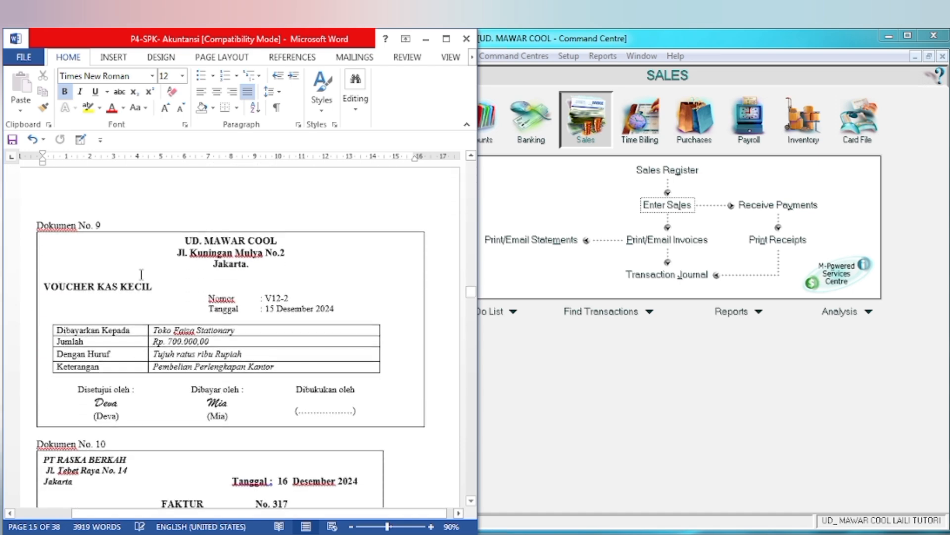
pyautogui.moveTo(42, 287); pyautogui.dragTo(157, 287)
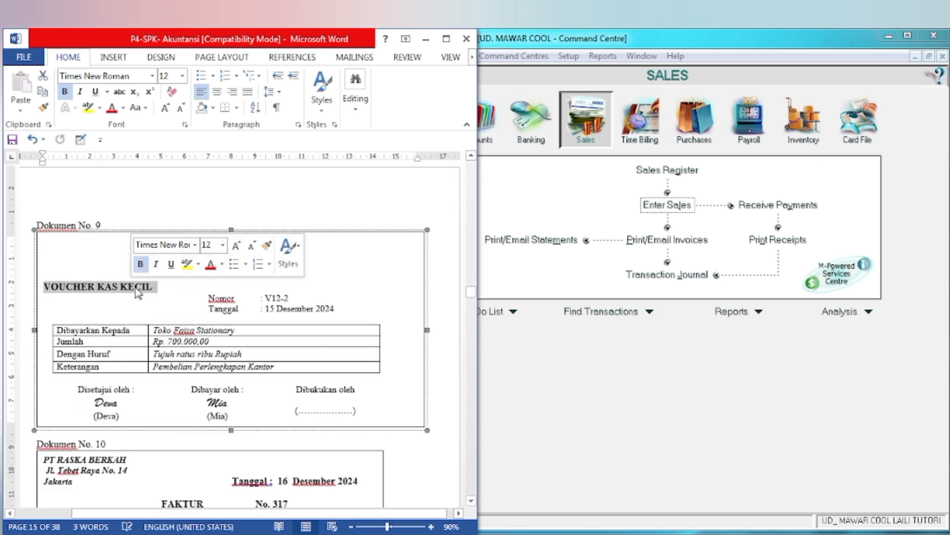
pyautogui.click(186, 263)
pyautogui.click(262, 299)
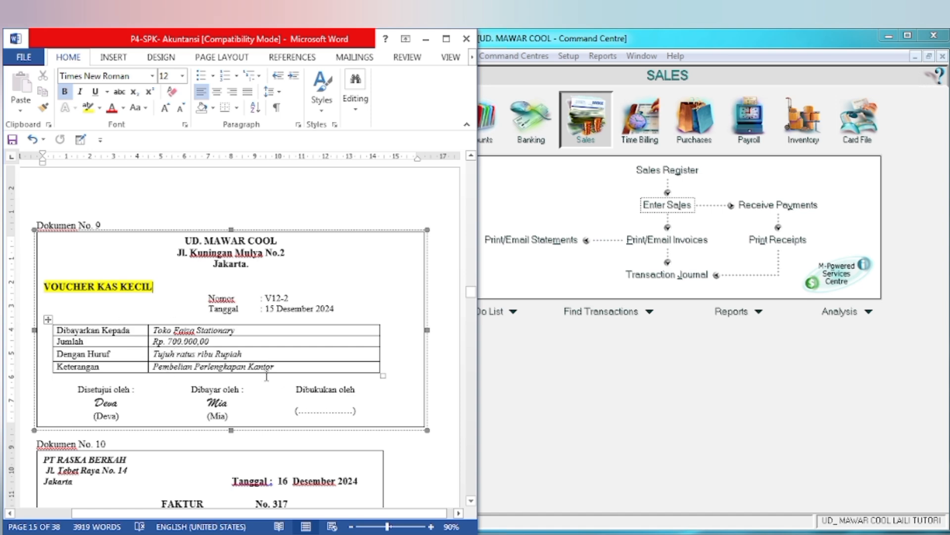
# Step: In MYOB, start a Spend Money transaction paid from account 1-1200 Petty Cash
pyautogui.click(563, 402)
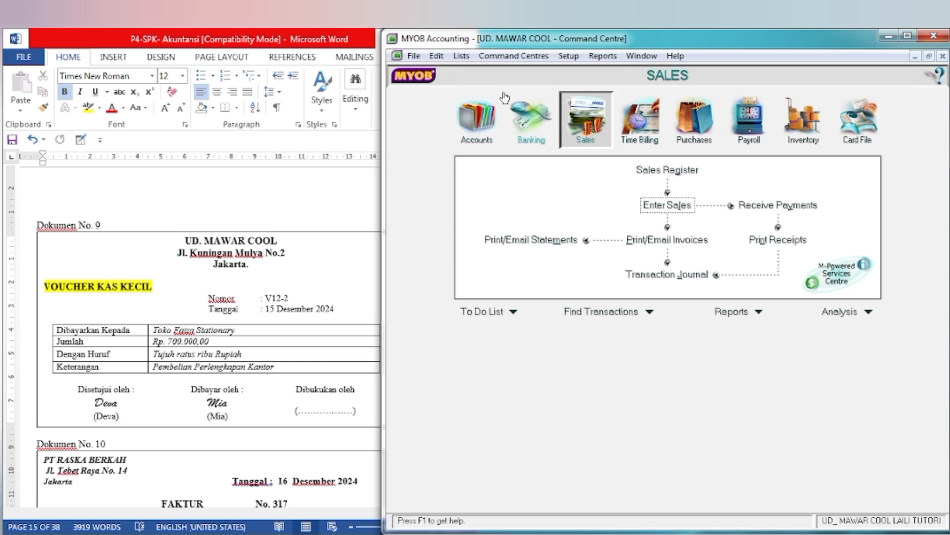
pyautogui.click(526, 129)
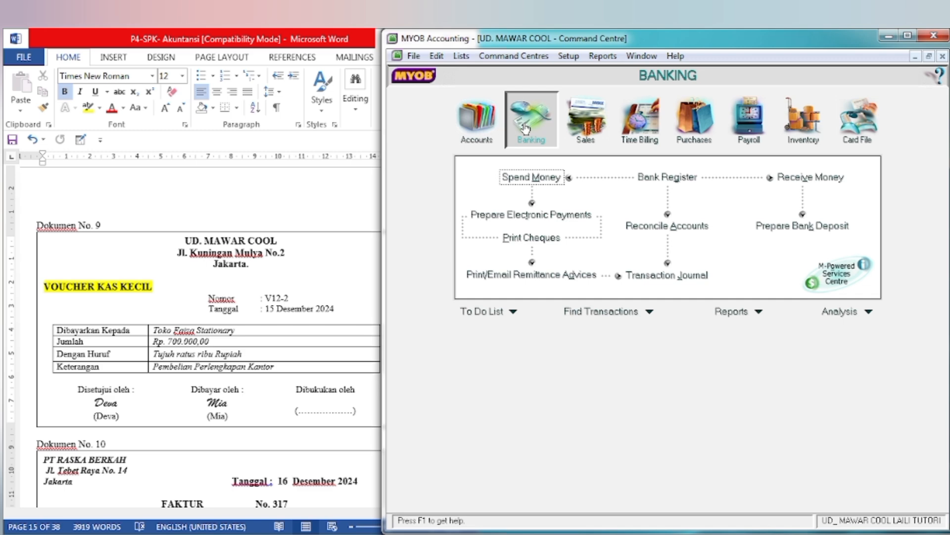
pyautogui.click(537, 180)
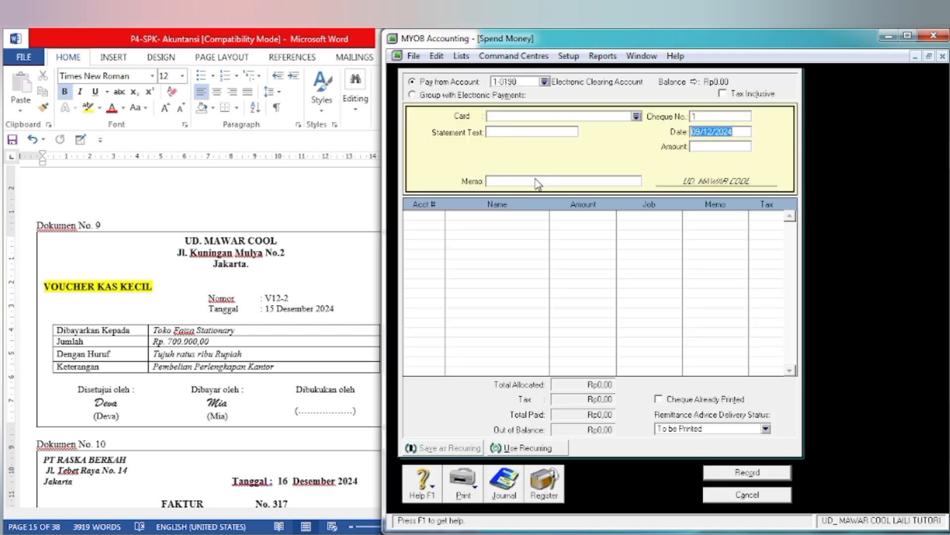
pyautogui.click(545, 81)
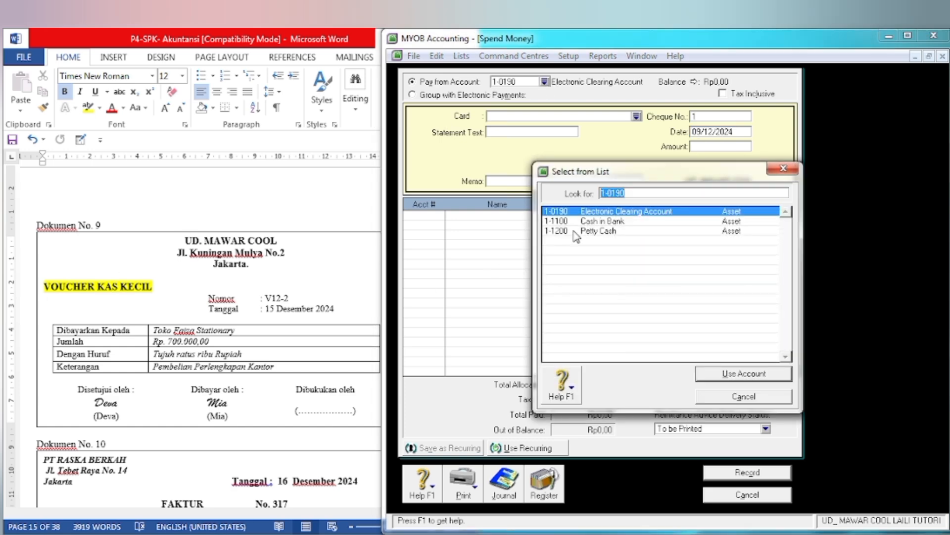
pyautogui.click(599, 231)
pyautogui.click(751, 373)
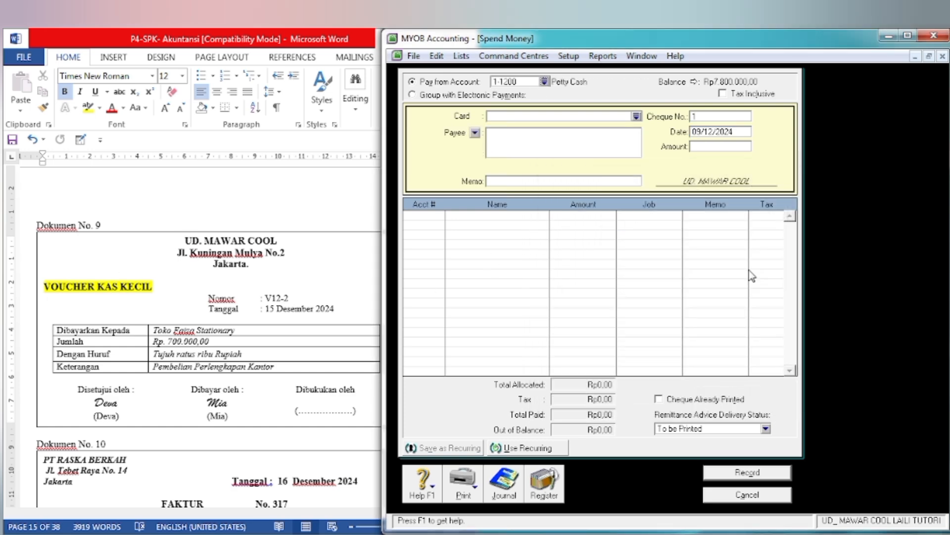
# Step: Following Dokumen No. 9, set the cheque number to V12-2, the date to 15/12/2024 and the amount to 700.000
pyautogui.click(698, 119)
pyautogui.write('V12-2')
pyautogui.press('Tab')
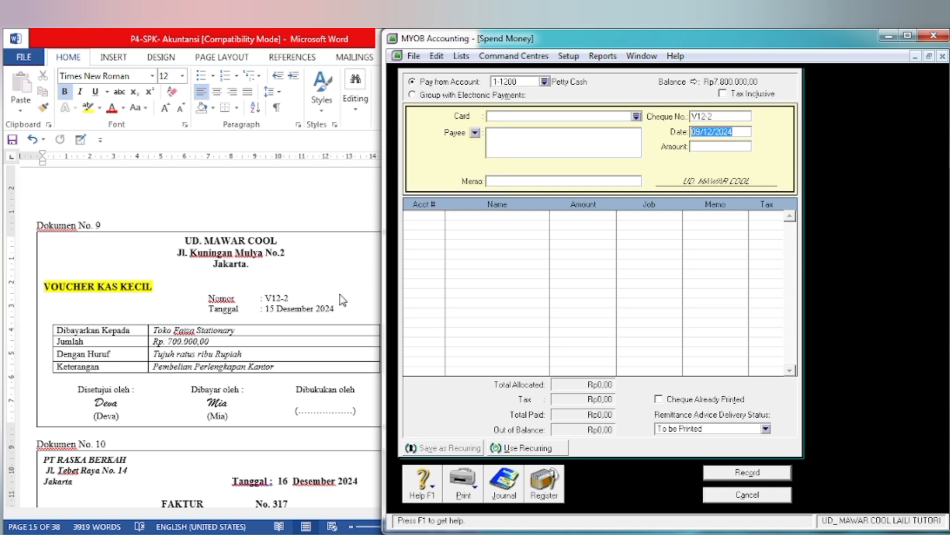
pyautogui.write('15')
pyautogui.press('Tab')
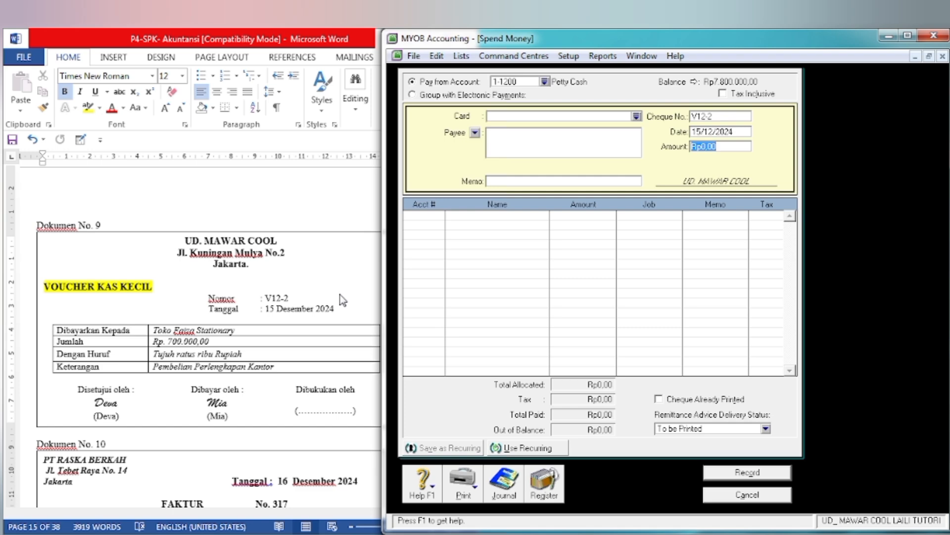
pyautogui.write('700.00')
pyautogui.press('Tab')
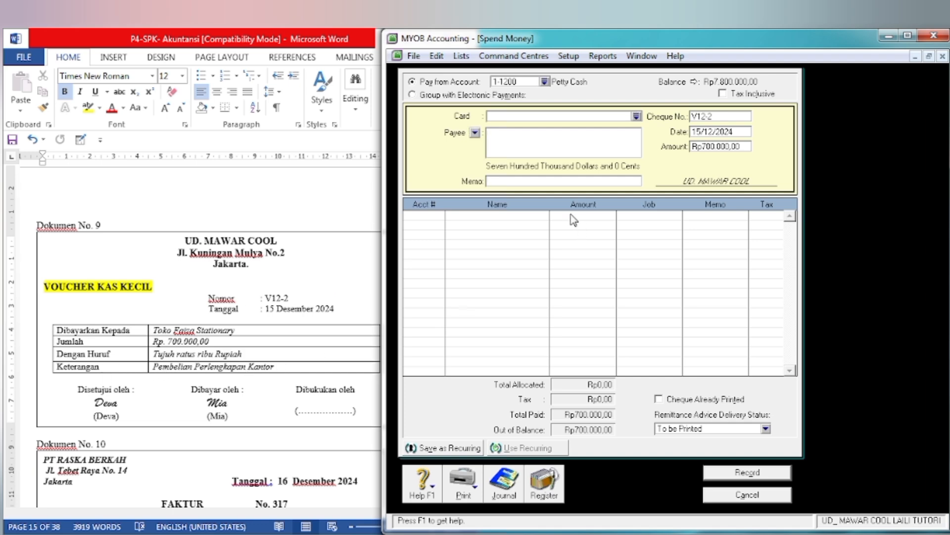
# Step: Enter the memo PEMBELIAN PERLENGKAPAN KANTOR and allocate the payment to account 1-1600 Office Supplies
pyautogui.write('PR')
pyautogui.write('EMBELIAN PERLENG')
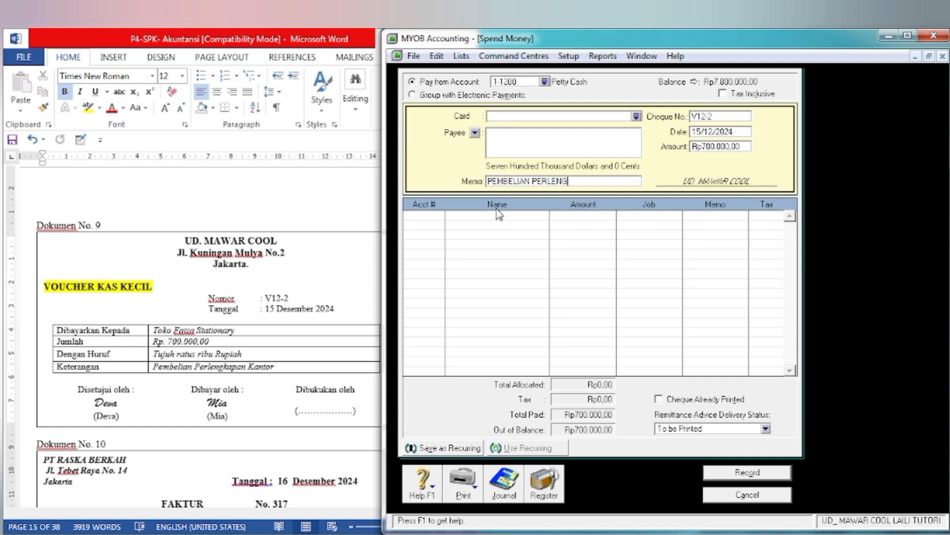
pyautogui.write('KAPAN KANTOR')
pyautogui.press('Tab')
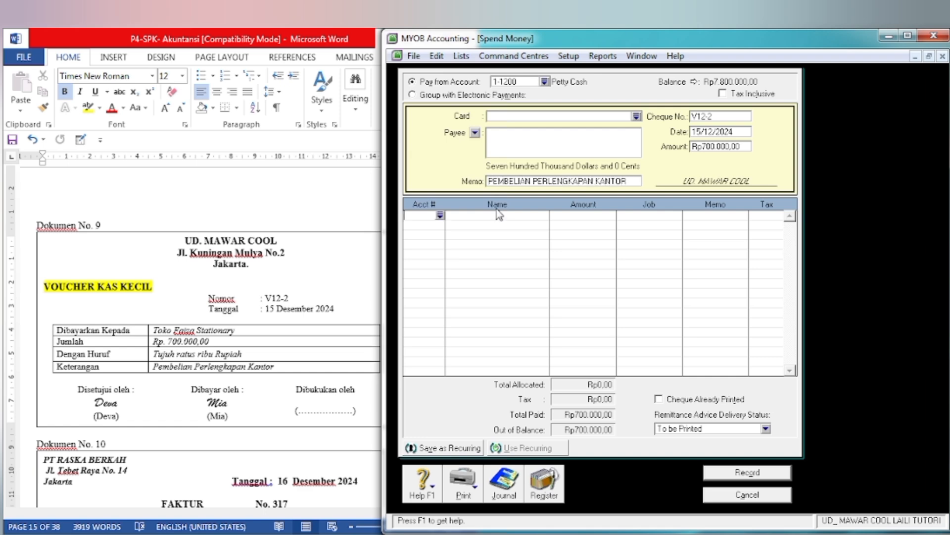
pyautogui.write('6-')
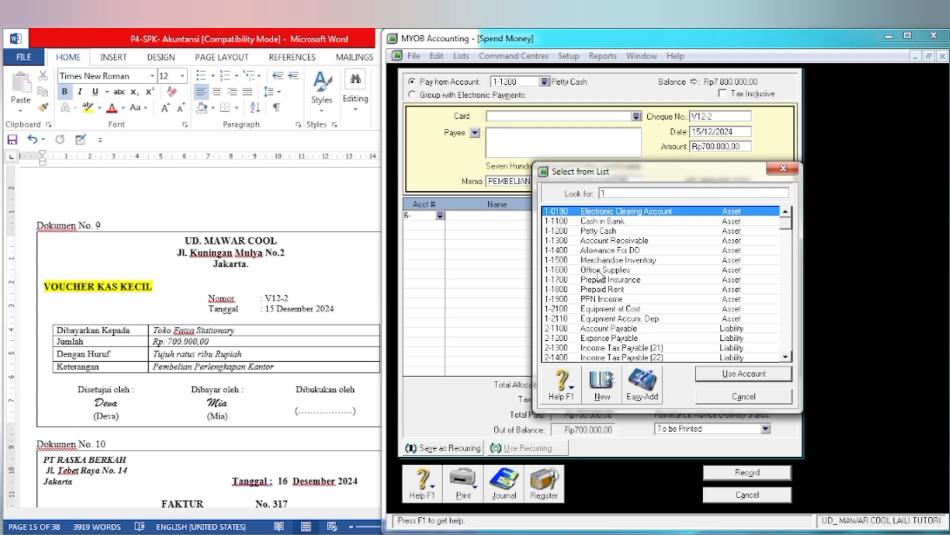
pyautogui.click(598, 271)
pyautogui.click(732, 380)
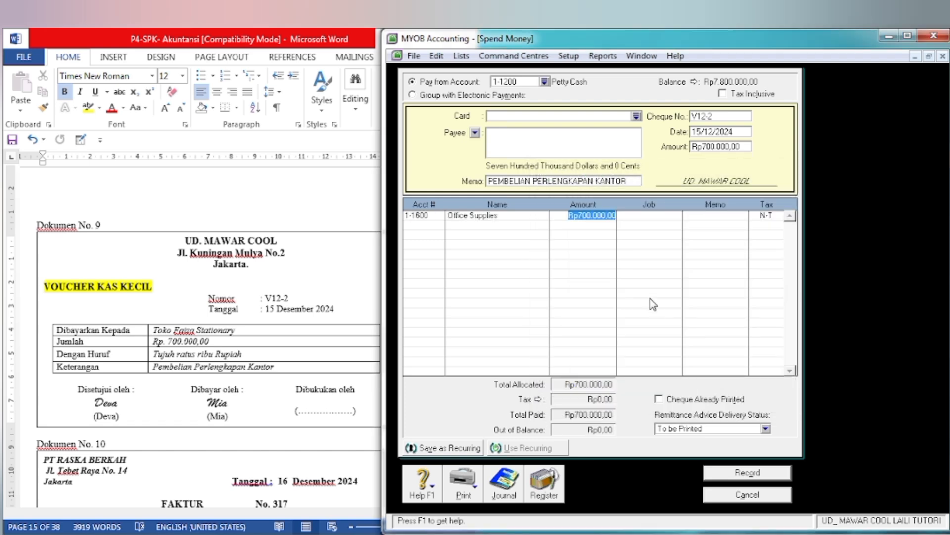
# Step: Review the recap of petty cash payment V12-2, record the transaction and close the Spend Money form
pyautogui.hotkey('ctrl', 'r')
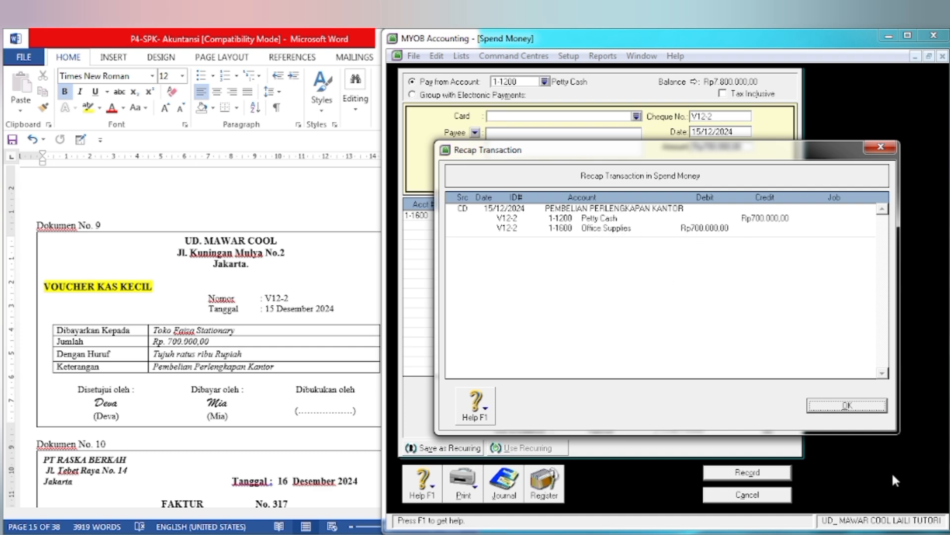
pyautogui.click(830, 409)
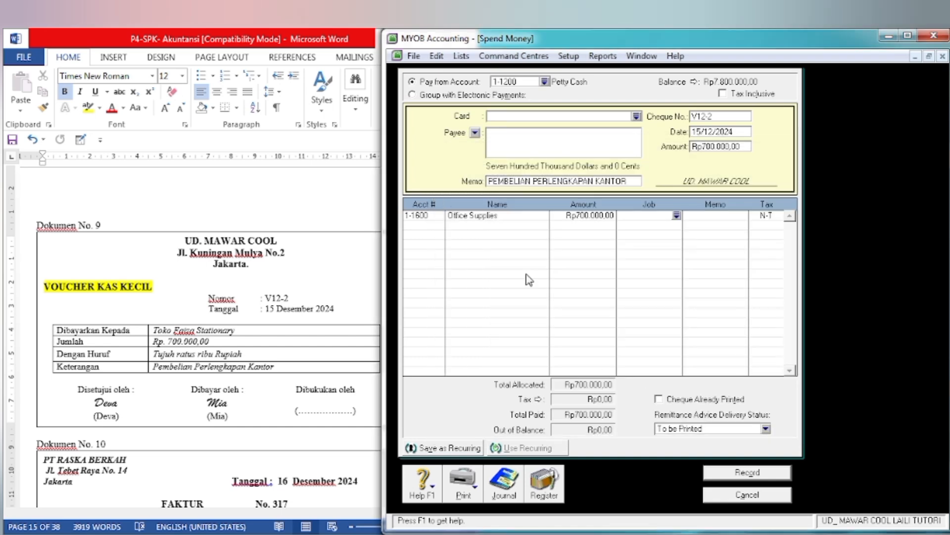
pyautogui.click(733, 474)
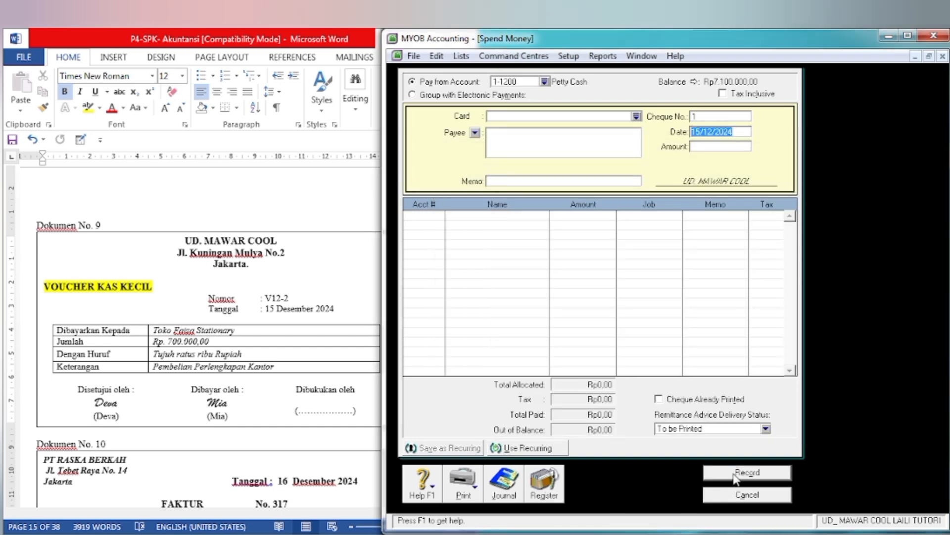
pyautogui.click(730, 495)
# Step: In the Word document, go to Dokumen No. 10 and highlight its title FAKTUR in yellow
pyautogui.click(266, 406)
pyautogui.scroll(-5, 268, 396)
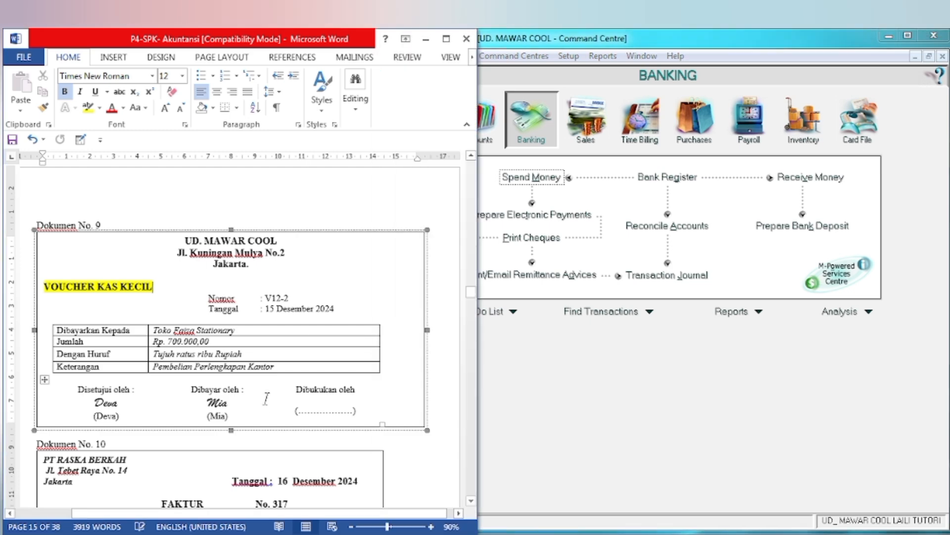
pyautogui.scroll(-3, 267, 396)
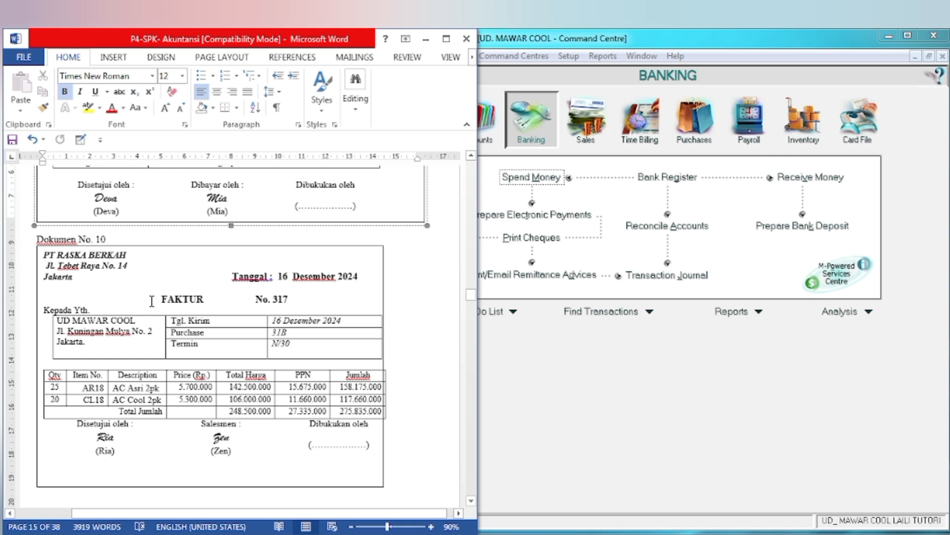
pyautogui.moveTo(154, 296); pyautogui.dragTo(207, 298)
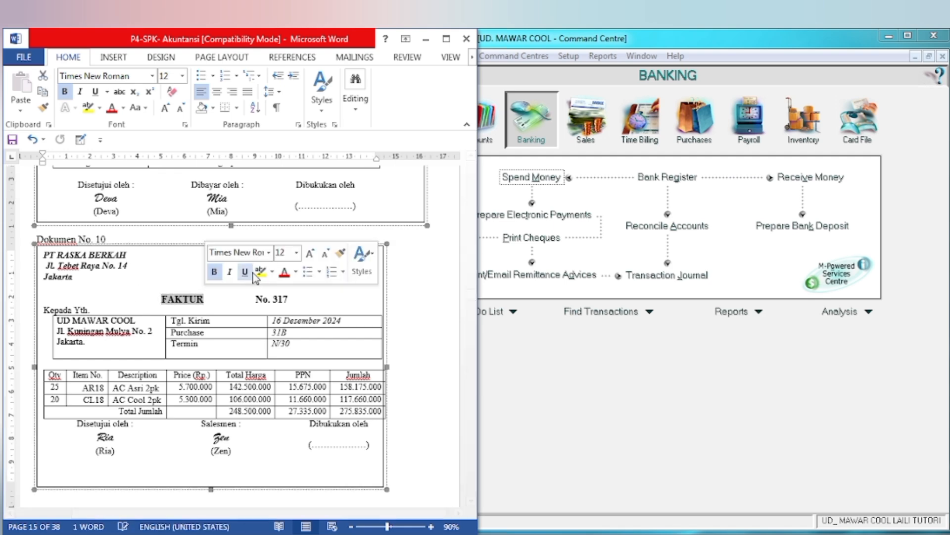
pyautogui.click(260, 271)
pyautogui.click(45, 254)
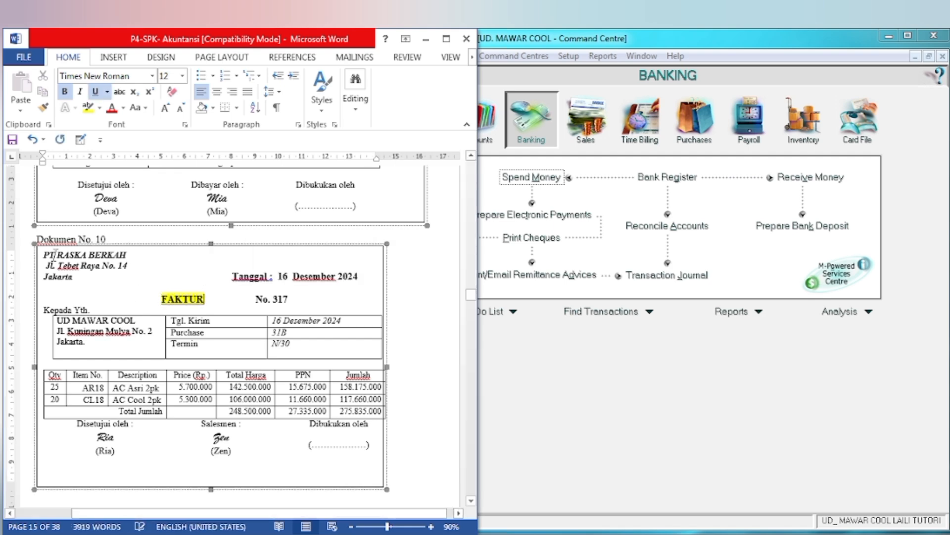
# Step: Highlight the supplier name PT RASKA BERKAH on Dokumen No. 10 in yellow
pyautogui.moveTo(45, 254); pyautogui.dragTo(138, 257)
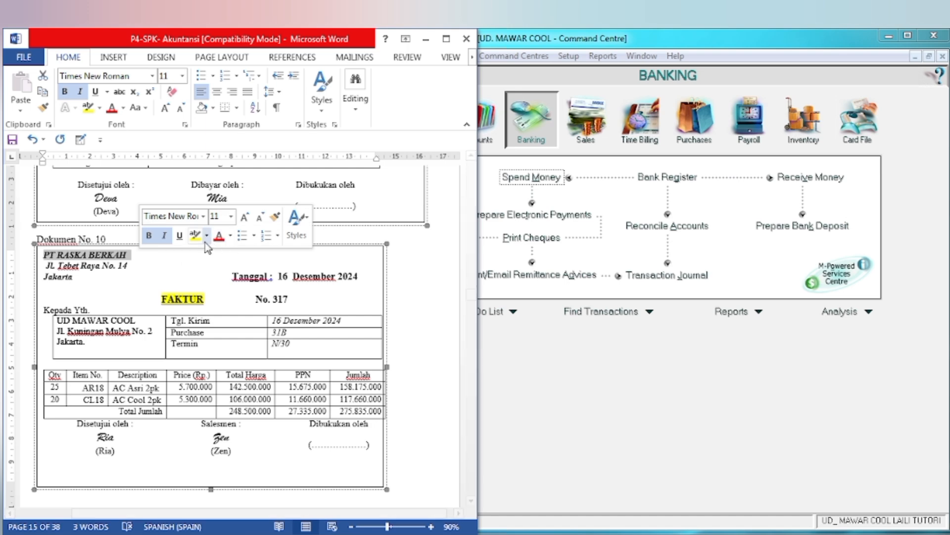
pyautogui.click(195, 239)
pyautogui.moveTo(282, 299); pyautogui.dragTo(289, 299)
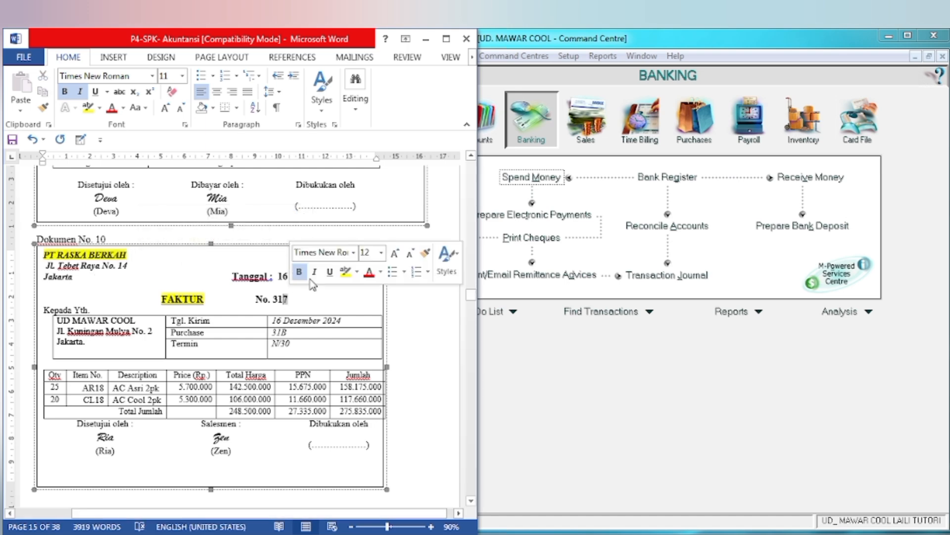
pyautogui.click(329, 288)
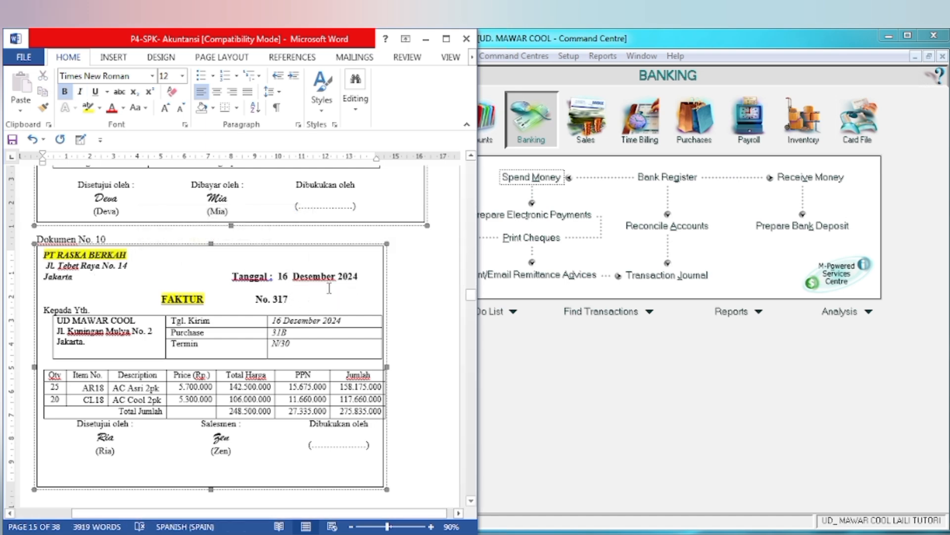
# Step: Switch to MYOB, start a new purchase bill and choose PT Raska Berkah as the supplier
pyautogui.click(573, 389)
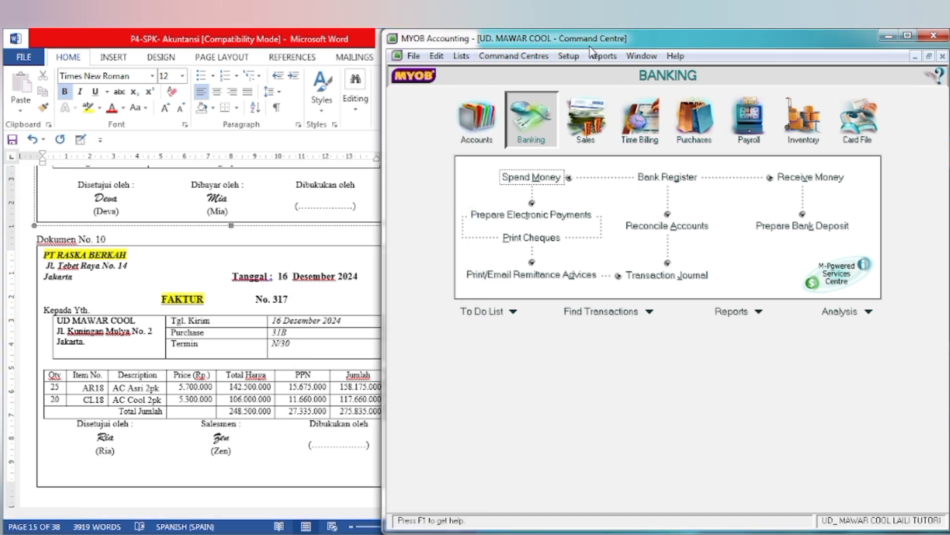
pyautogui.click(696, 124)
pyautogui.click(639, 207)
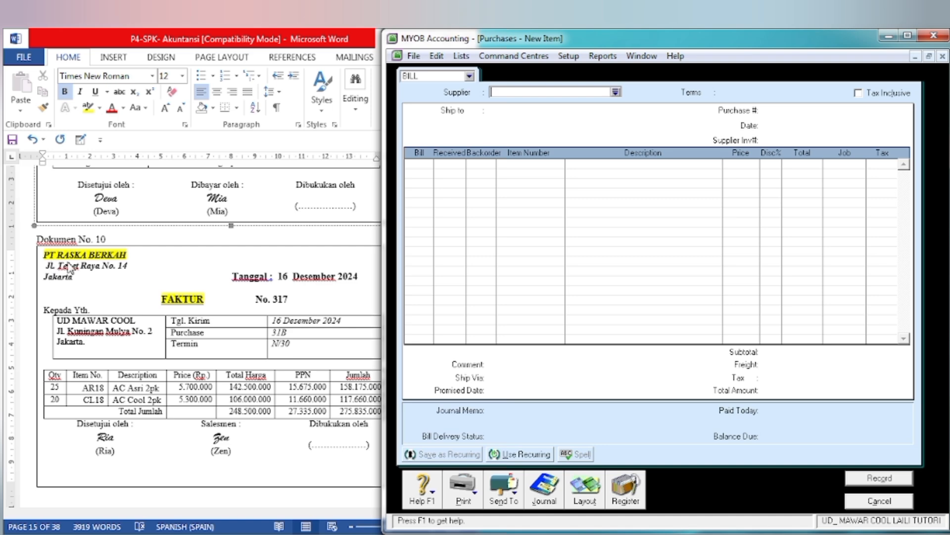
pyautogui.click(615, 92)
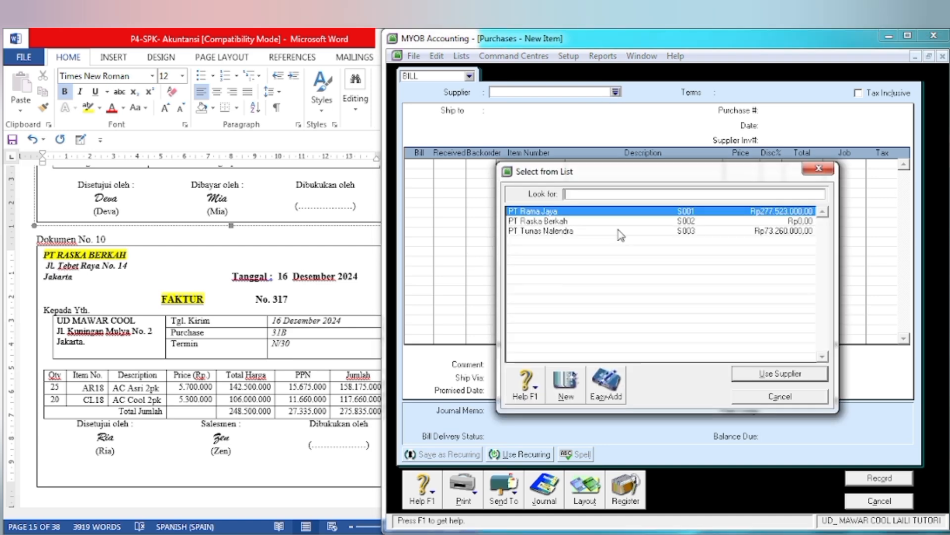
pyautogui.click(566, 222)
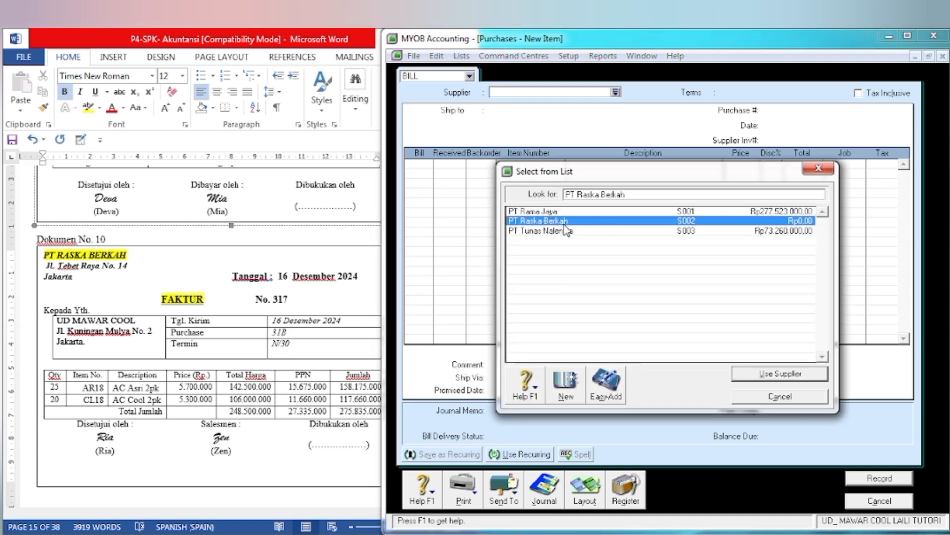
pyautogui.click(763, 375)
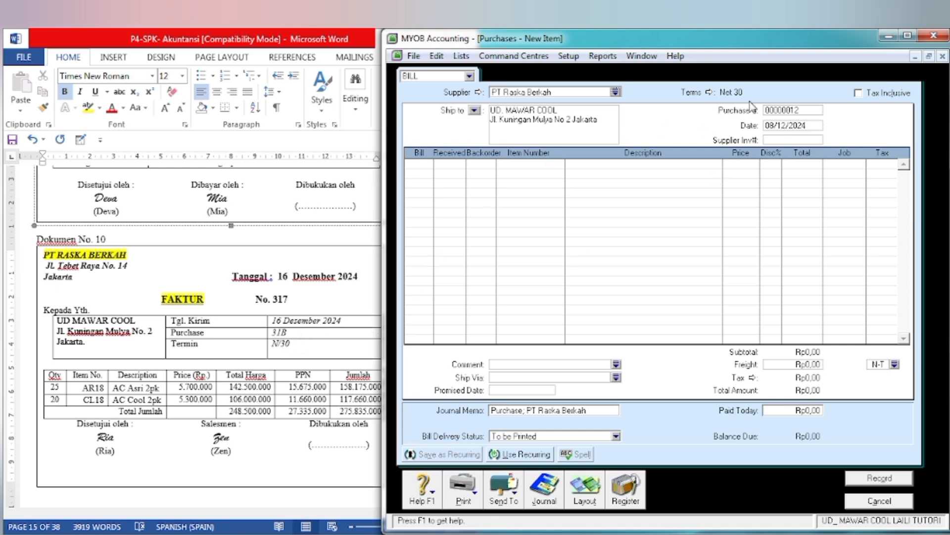
# Step: Set the bill's purchase number to 317 and its date to 16/12/2024
pyautogui.click(774, 113)
pyautogui.write('317')
pyautogui.press('Tab')
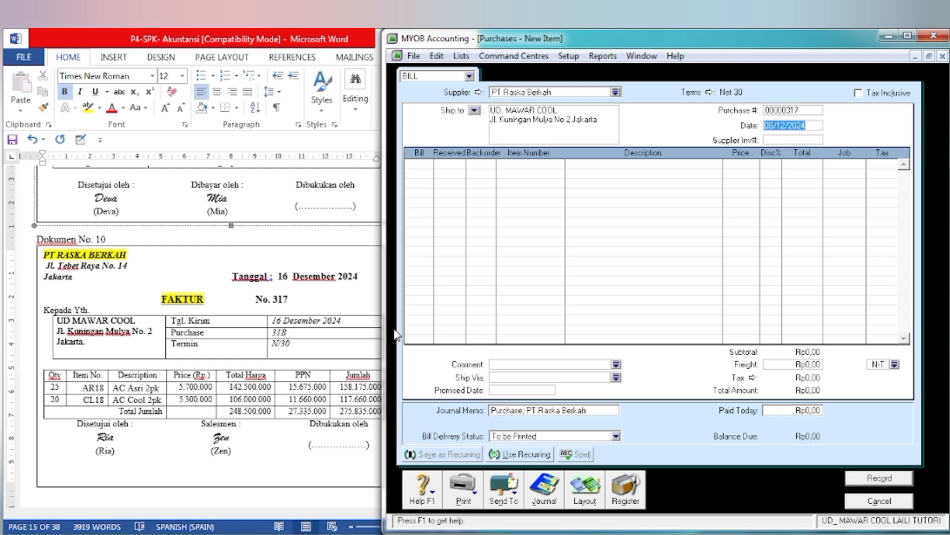
pyautogui.click(776, 128)
pyautogui.press('BackSpace')
pyautogui.press('BackSpace')
pyautogui.write('16')
pyautogui.press('Tab')
# Step: Fill the first bill line with 25 units of item AR18, AC Asri 2pk, accepting its default price and tax
pyautogui.press('Tab')
pyautogui.press('Tab')
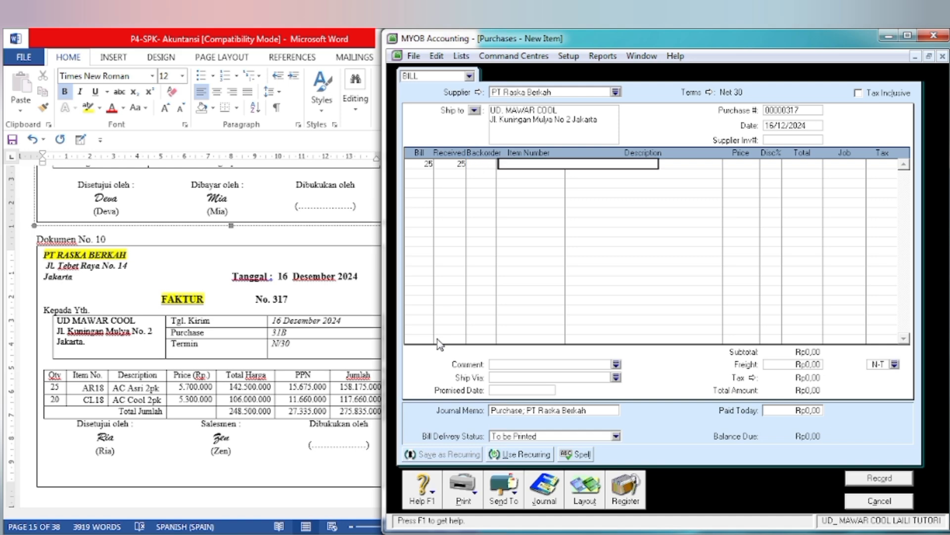
pyautogui.press('Tab')
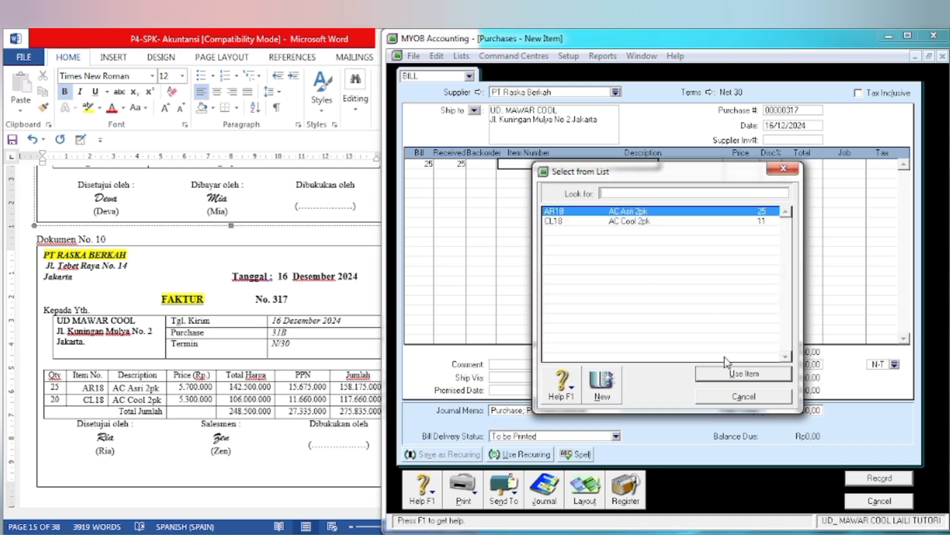
pyautogui.click(719, 378)
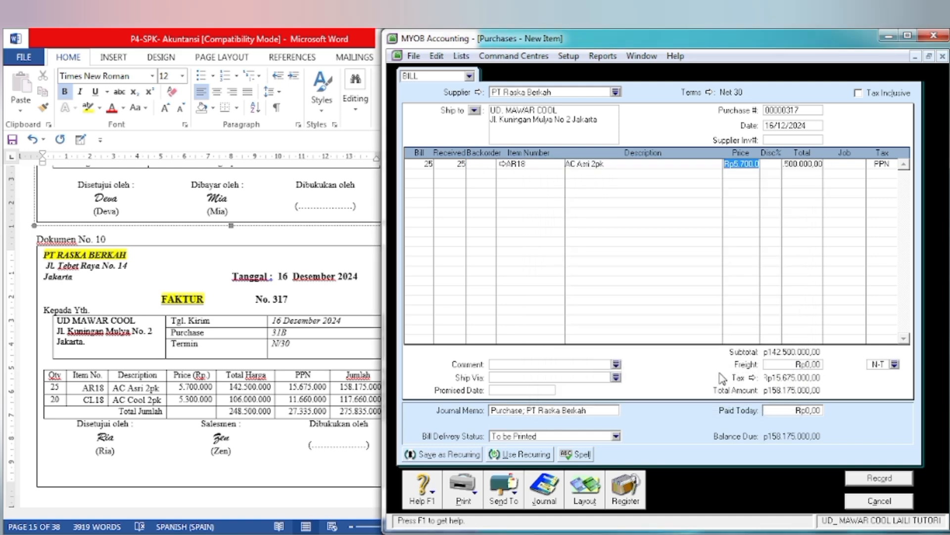
pyautogui.press('Tab')
pyautogui.press('Tab')
# Step: Fill the second bill line with 20 units of item CL18, AC Cool 2pk, accepting its default price
pyautogui.press('Tab')
pyautogui.press('Tab')
pyautogui.press('Tab')
pyautogui.write('20')
pyautogui.press('Tab')
pyautogui.press('Tab')
pyautogui.press('Tab')
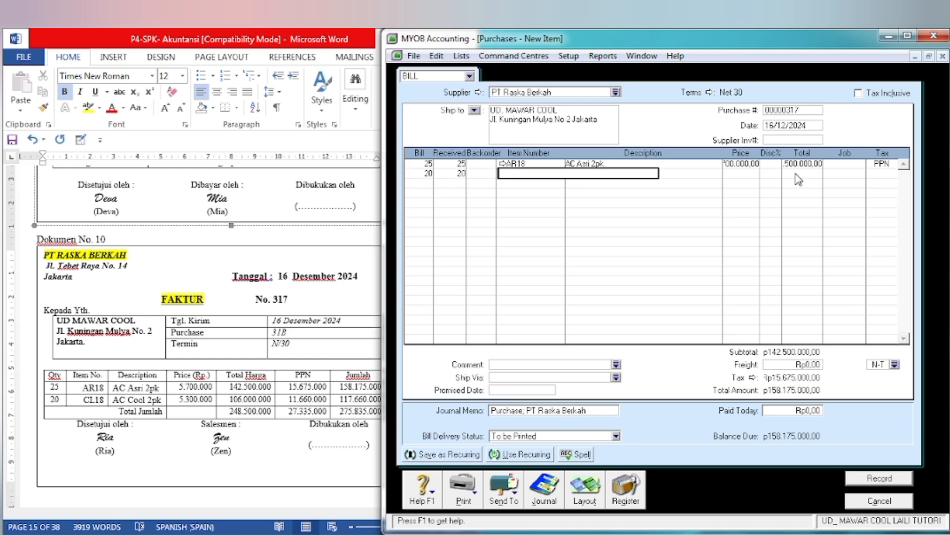
pyautogui.click(654, 222)
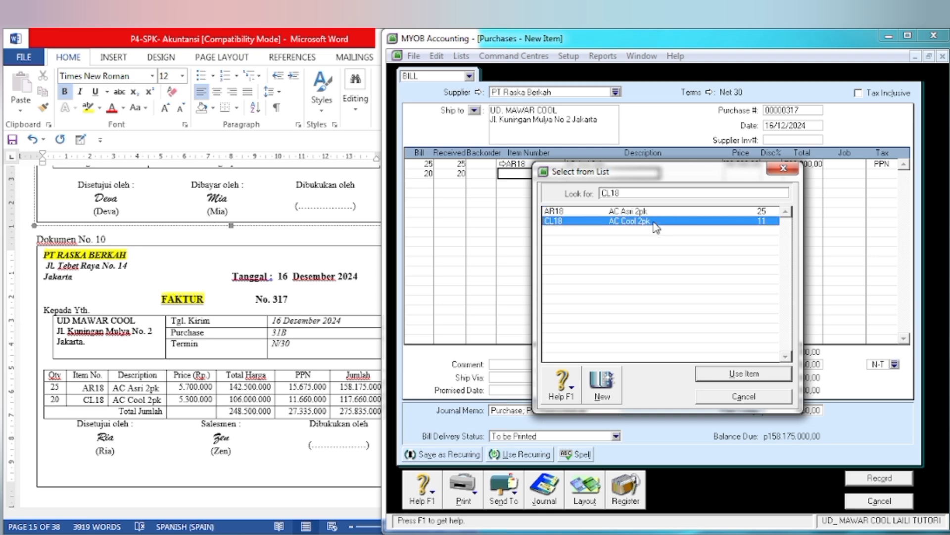
pyautogui.click(699, 374)
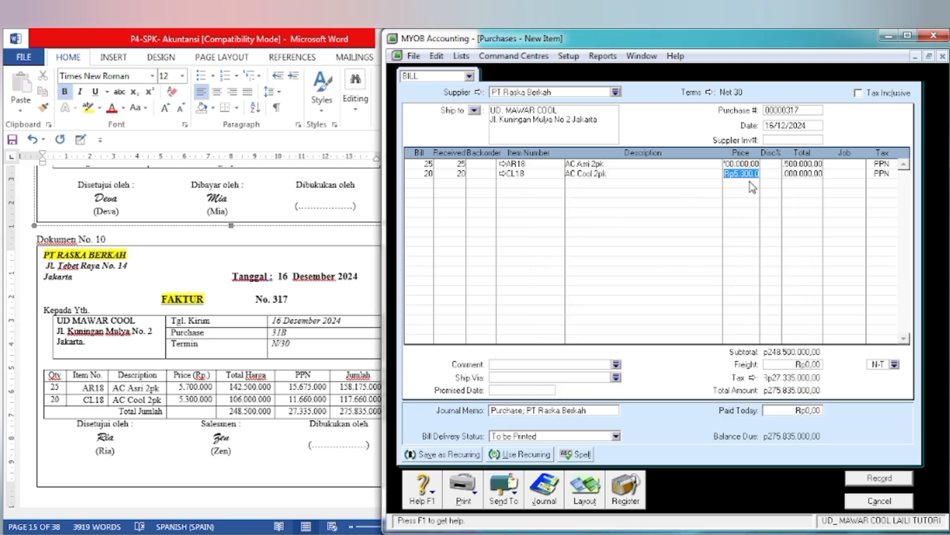
pyautogui.press('Tab')
pyautogui.press('Tab')
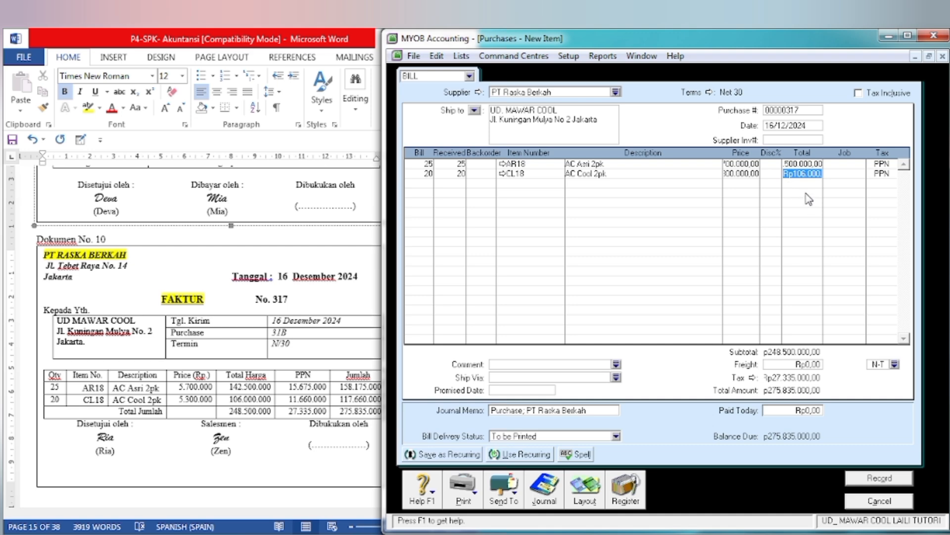
pyautogui.press('Tab')
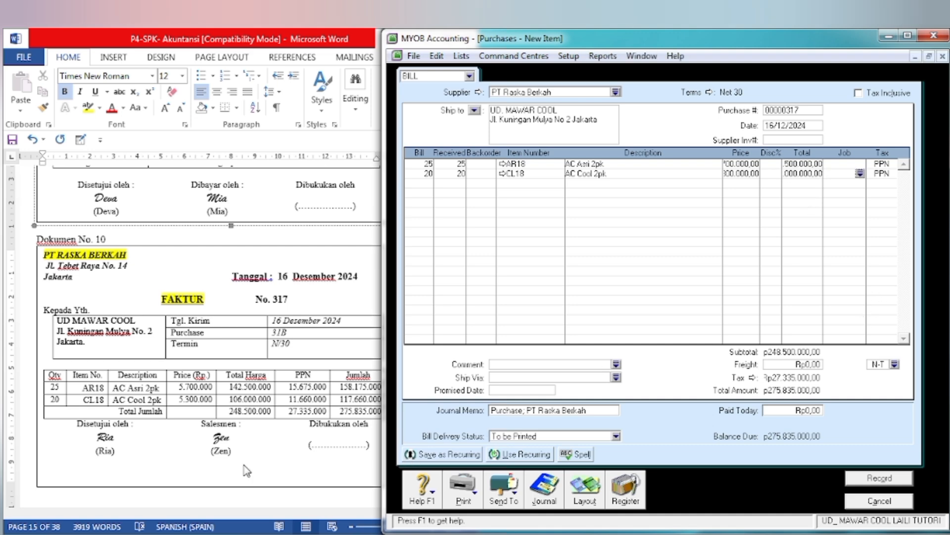
# Step: Compare the bill's subtotal, tax and total amount with the totals on invoice 317 in the Word document
pyautogui.click(380, 432)
pyautogui.click(679, 383)
pyautogui.click(281, 403)
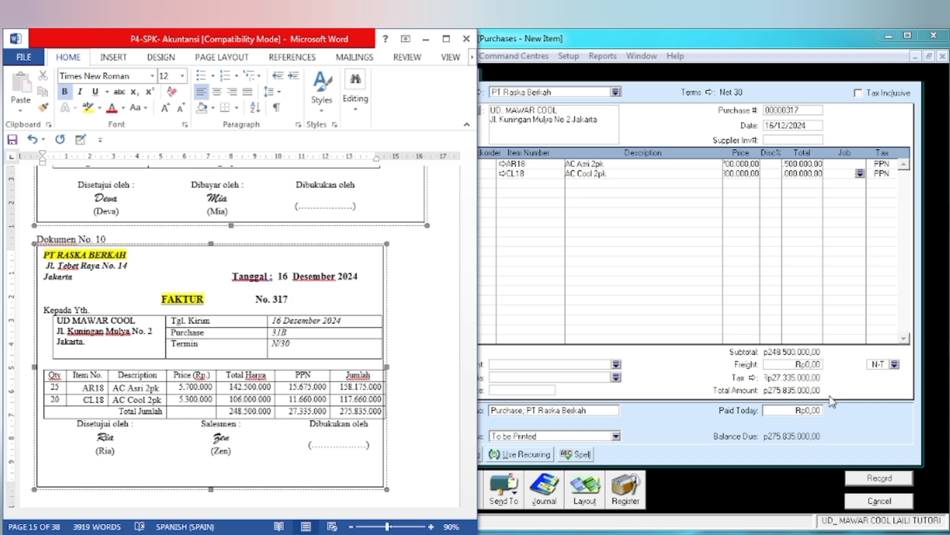
pyautogui.click(660, 347)
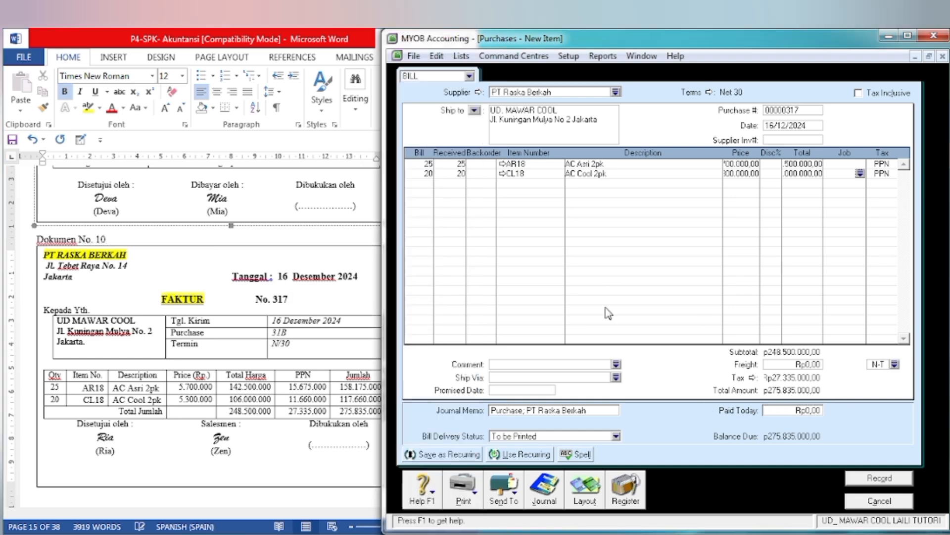
# Step: Record the PT Raska Berkah purchase, declining the tax code change, and close the purchase form
pyautogui.click(870, 479)
pyautogui.click(579, 288)
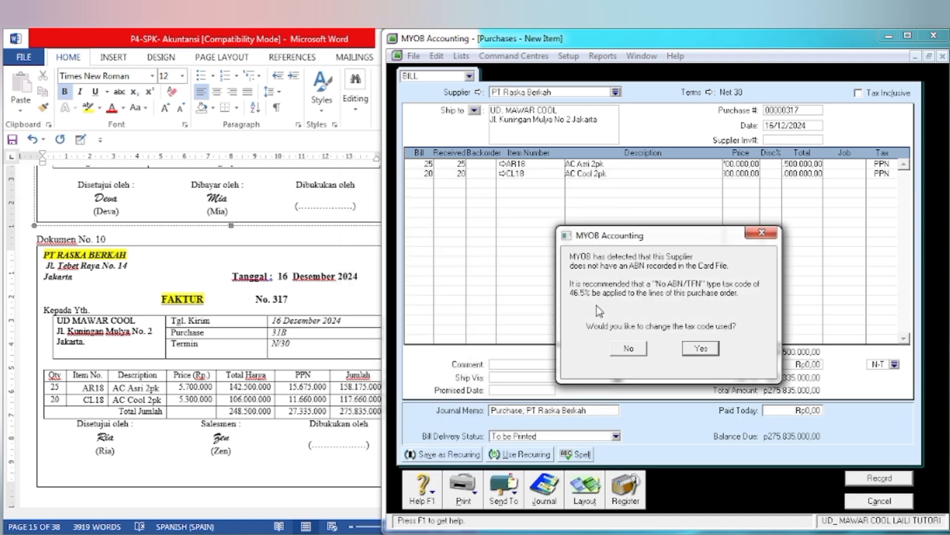
pyautogui.click(631, 349)
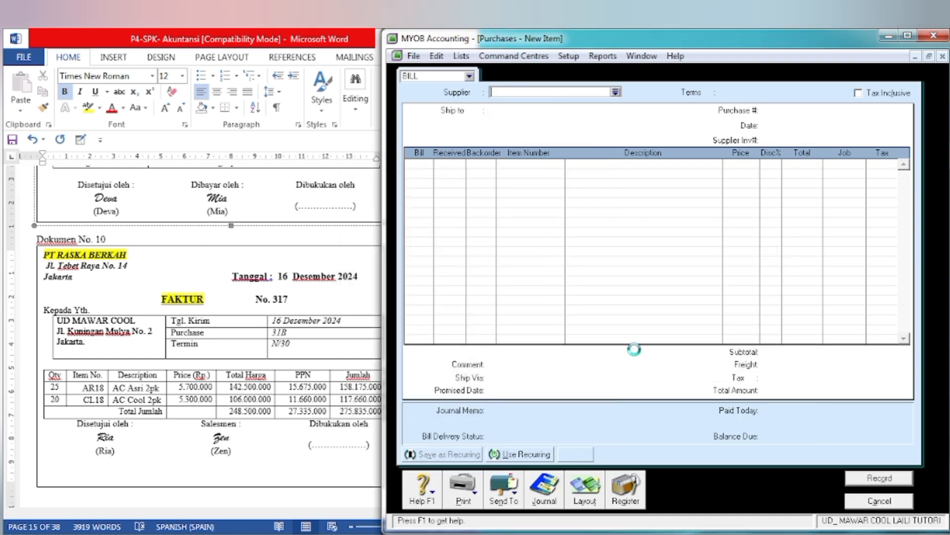
pyautogui.click(858, 505)
# Step: In the Word document, go to Dokumen No. 11 and highlight its title BUKTI PENERIMAAN KAS in yellow
pyautogui.click(272, 442)
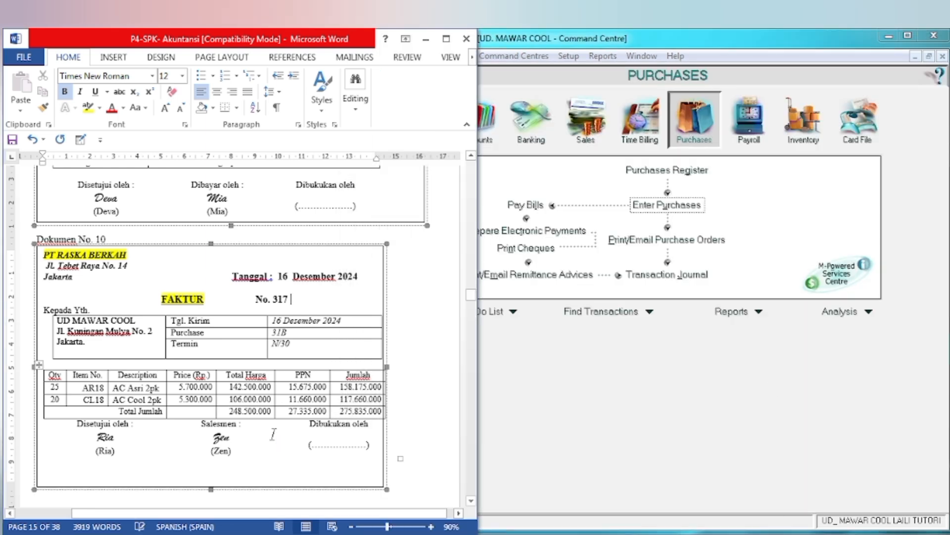
pyautogui.scroll(-5, 276, 439)
pyautogui.scroll(-7, 276, 440)
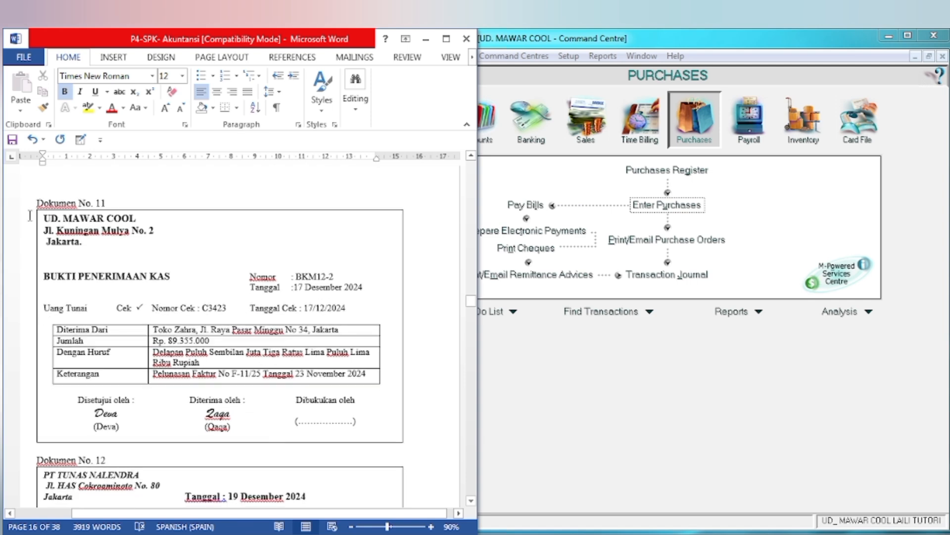
pyautogui.moveTo(44, 275); pyautogui.dragTo(170, 277)
pyautogui.click(223, 250)
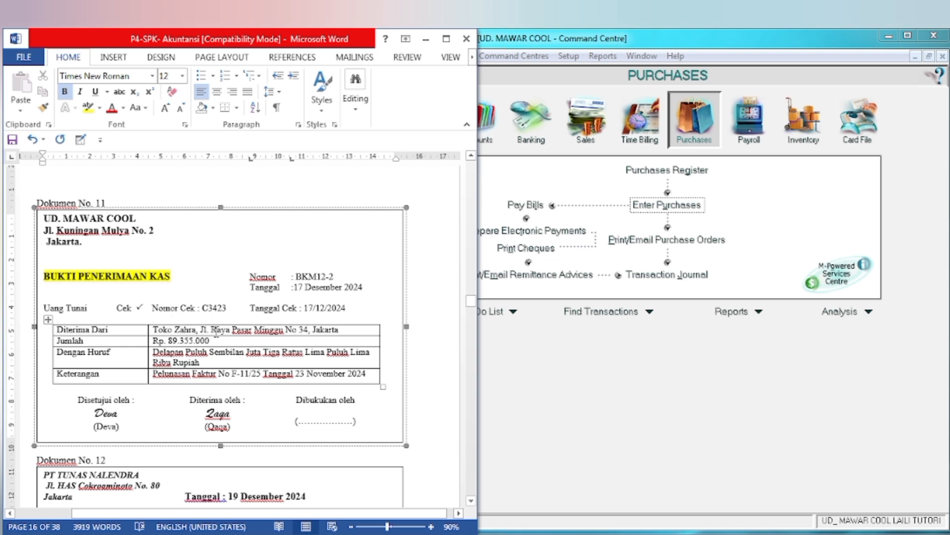
# Step: Switch to MYOB, open Receive Payments from the Sales command centre and choose the customer Toko Zahra
pyautogui.click(562, 372)
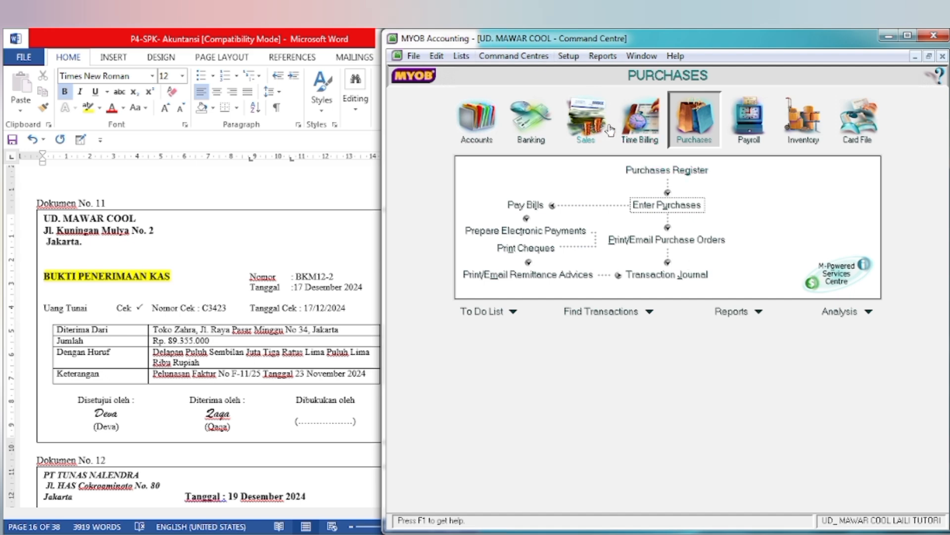
pyautogui.click(597, 140)
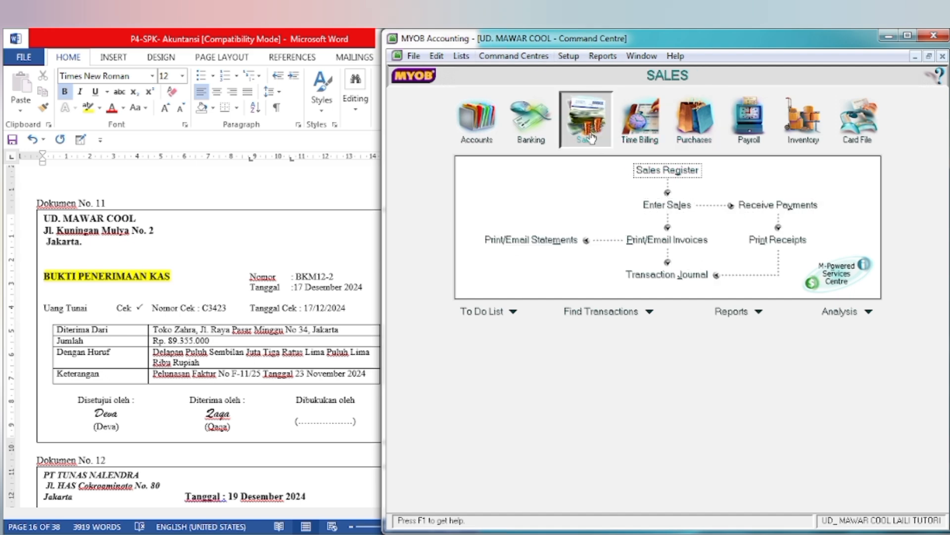
pyautogui.click(779, 205)
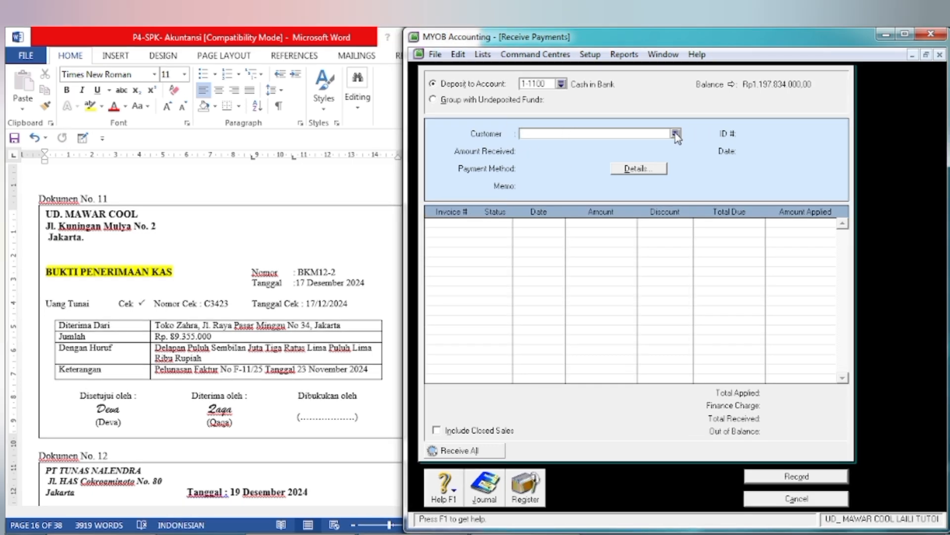
pyautogui.click(675, 135)
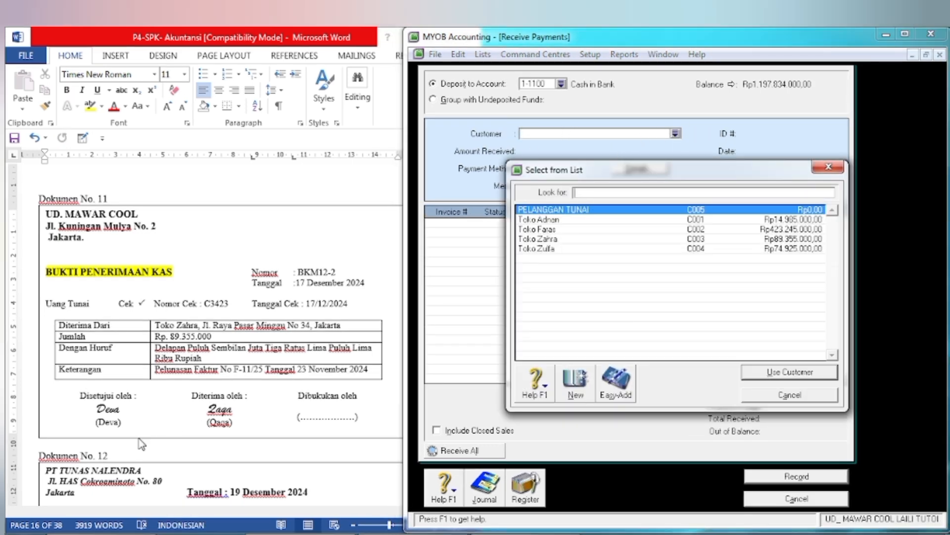
pyautogui.click(542, 240)
pyautogui.click(790, 373)
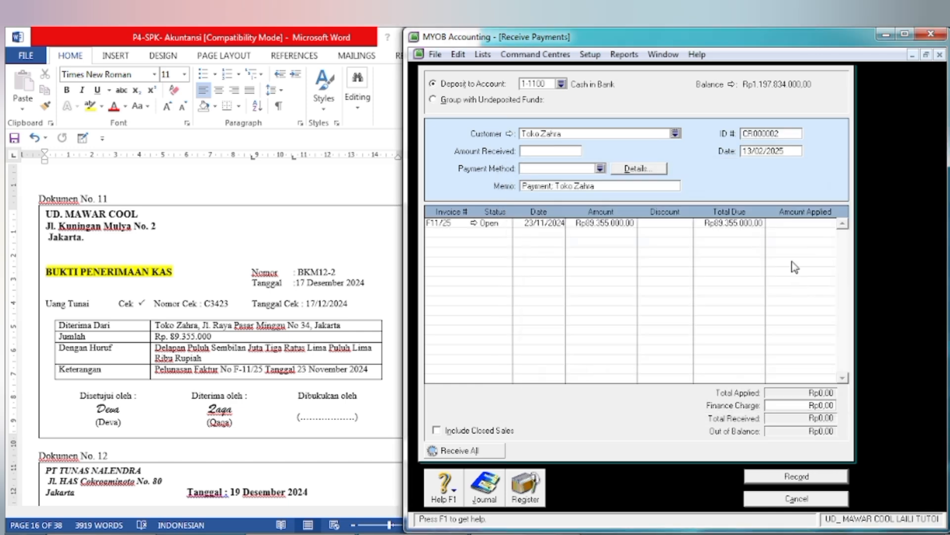
# Step: Following Dokumen No. 11, set the amount received to 89.355.000, the ID to BKM12-2 and the date to 17/12/2024
pyautogui.click(531, 154)
pyautogui.write('89')
pyautogui.press('Tab')
pyautogui.press('Tab')
pyautogui.press('Tab')
pyautogui.press('Tab')
pyautogui.press('Tab')
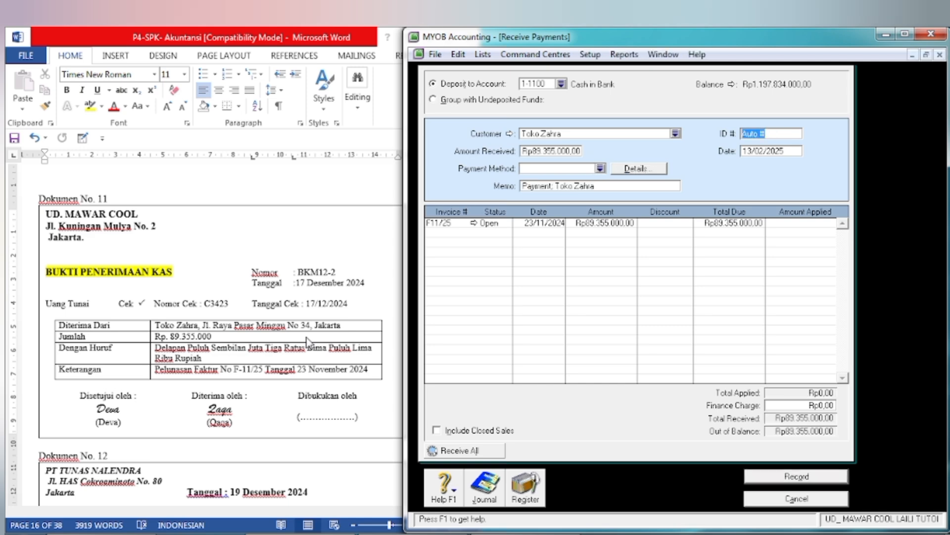
pyautogui.press('BackSpace')
pyautogui.press('Tab')
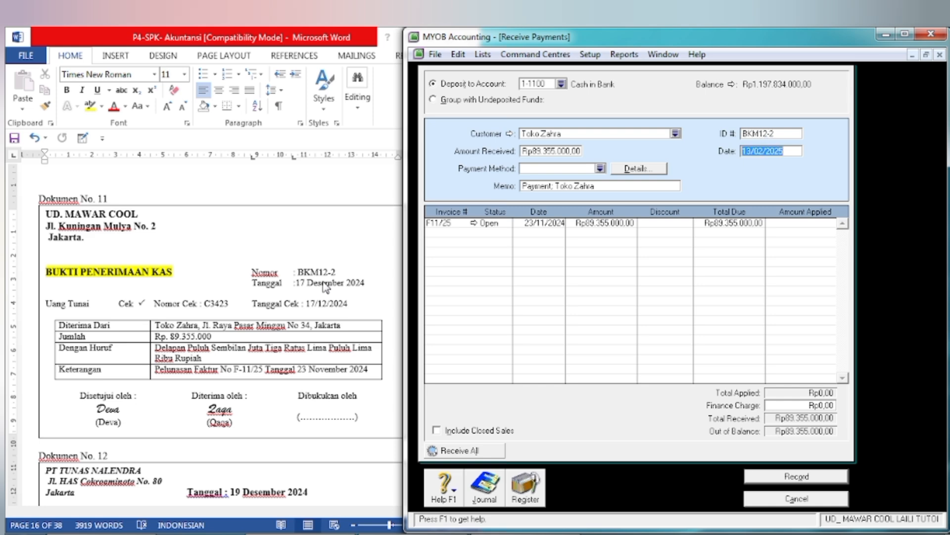
pyautogui.write('1')
pyautogui.press('Tab')
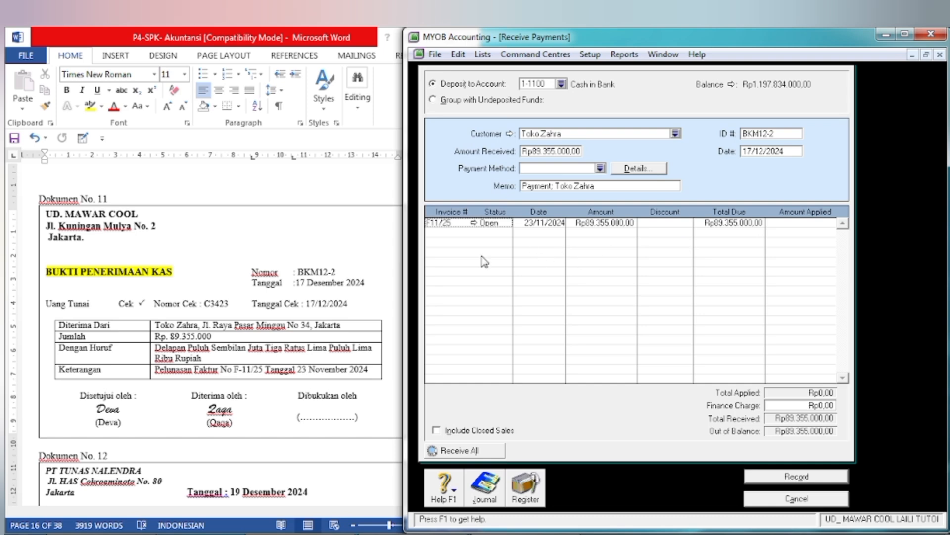
# Step: Apply the full 89.355.000 to invoice F11/25 and record the customer payment
pyautogui.click(800, 224)
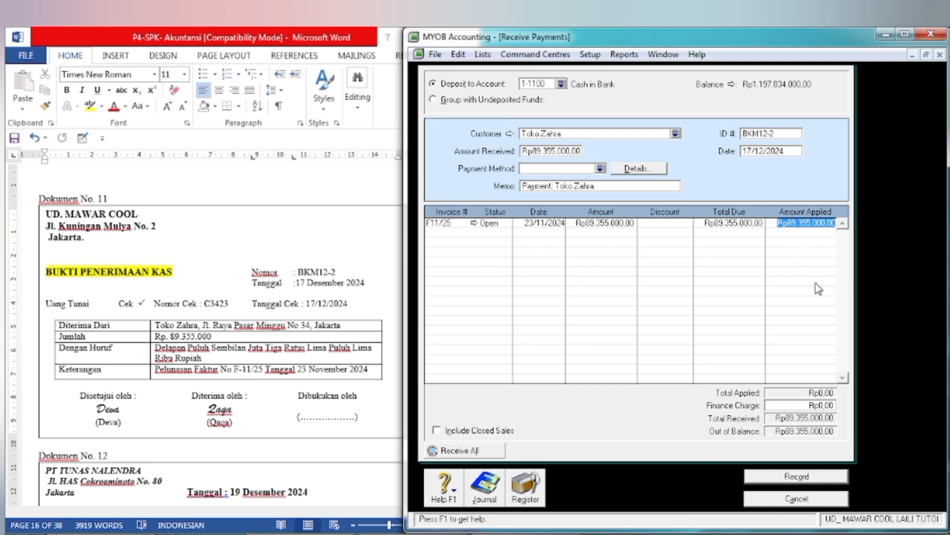
pyautogui.press('Tab')
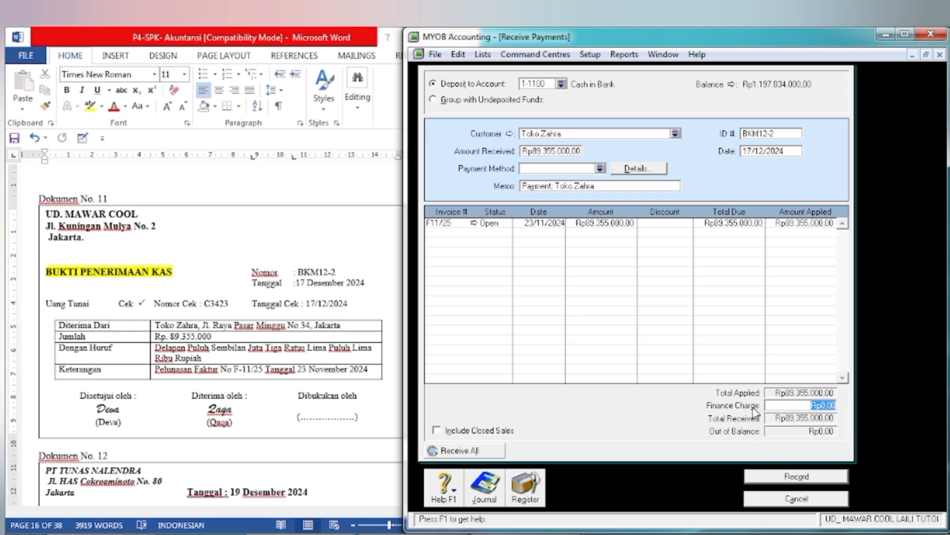
pyautogui.click(790, 478)
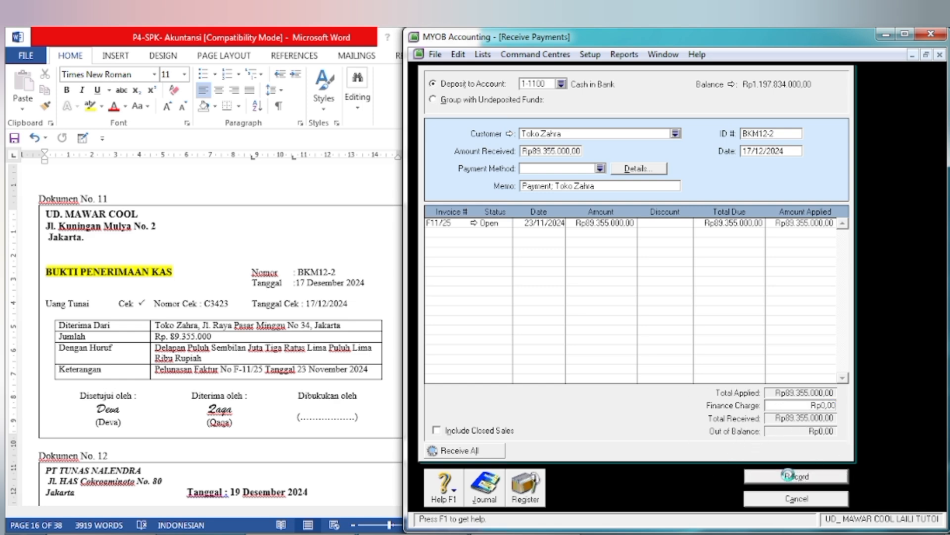
# Step: Close Receive Payments, switch to the Word document and highlight the supplier name PT TUNAS NALENDRA in Dokumen No. 12 in yellow
pyautogui.click(805, 499)
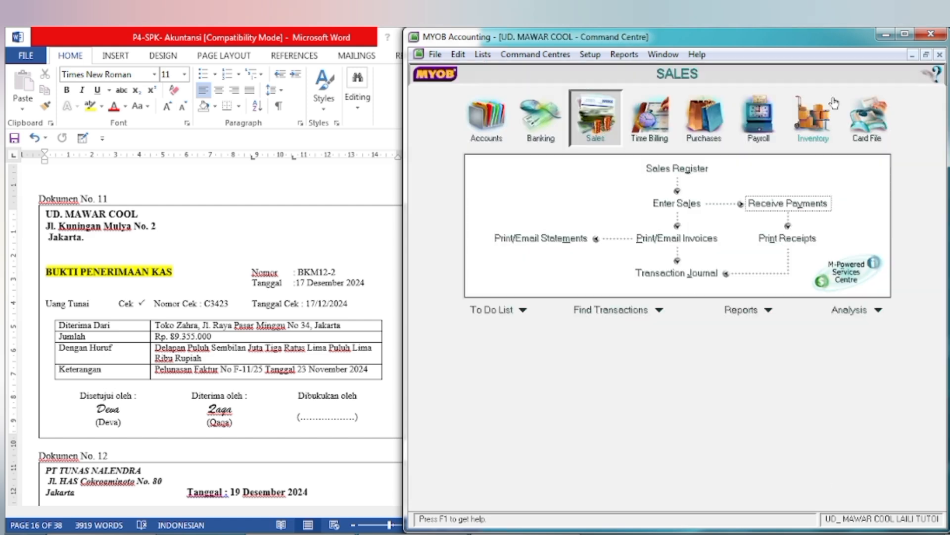
pyautogui.click(293, 381)
pyautogui.scroll(-8, 292, 378)
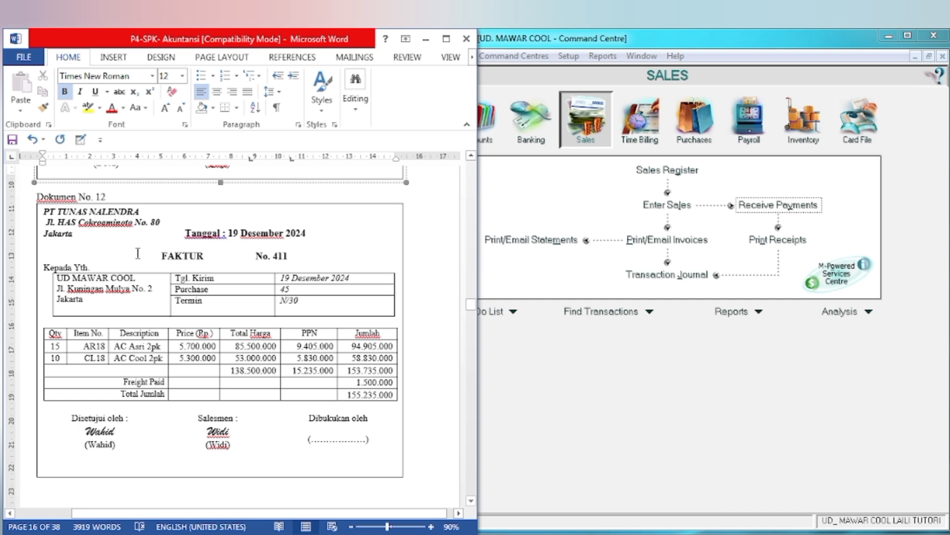
pyautogui.moveTo(45, 211); pyautogui.dragTo(163, 212)
pyautogui.click(213, 190)
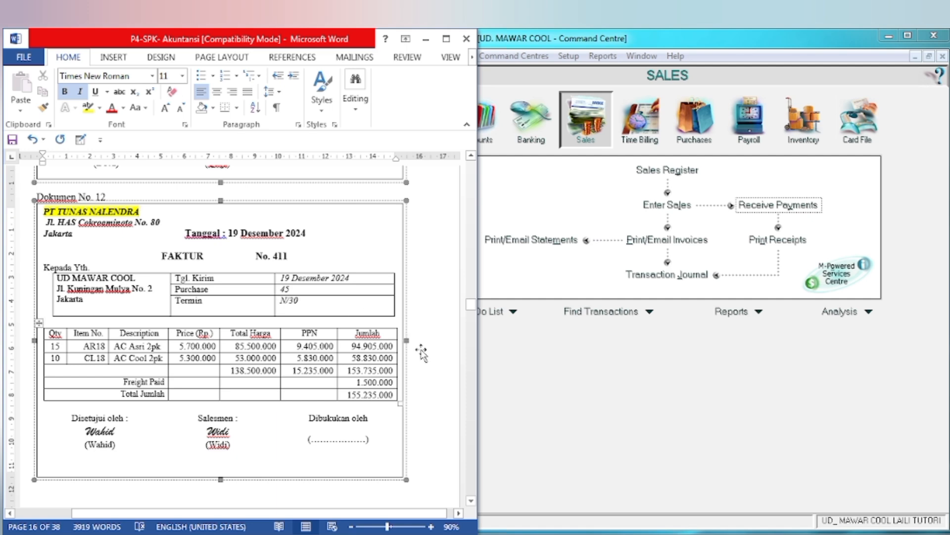
# Step: Switch to MYOB, start a new purchase from the Purchases command centre and choose the supplier PT Tunas Nalendra
pyautogui.click(585, 372)
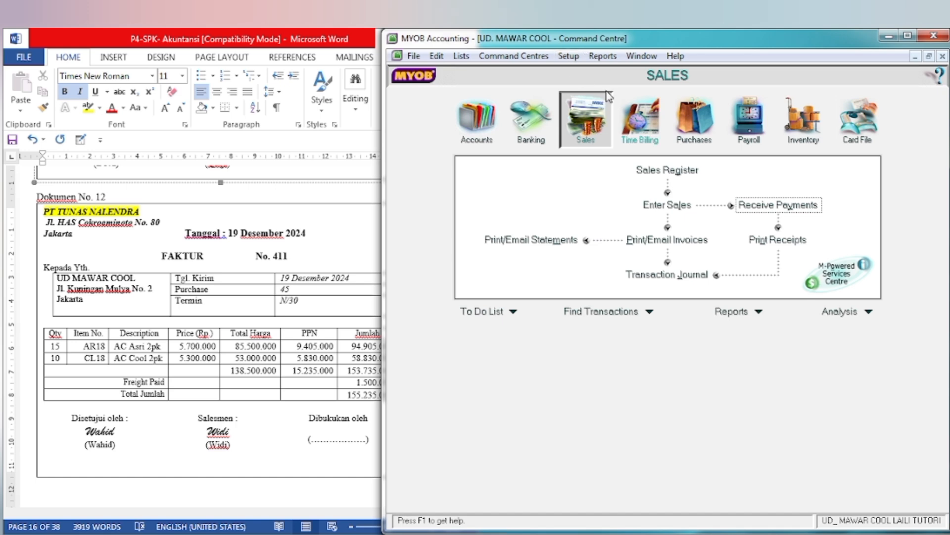
pyautogui.click(695, 124)
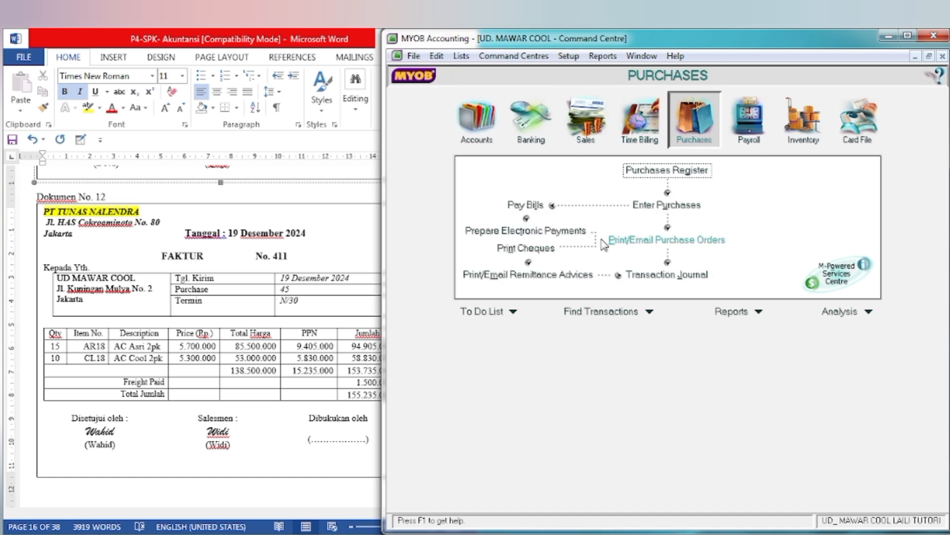
pyautogui.click(657, 212)
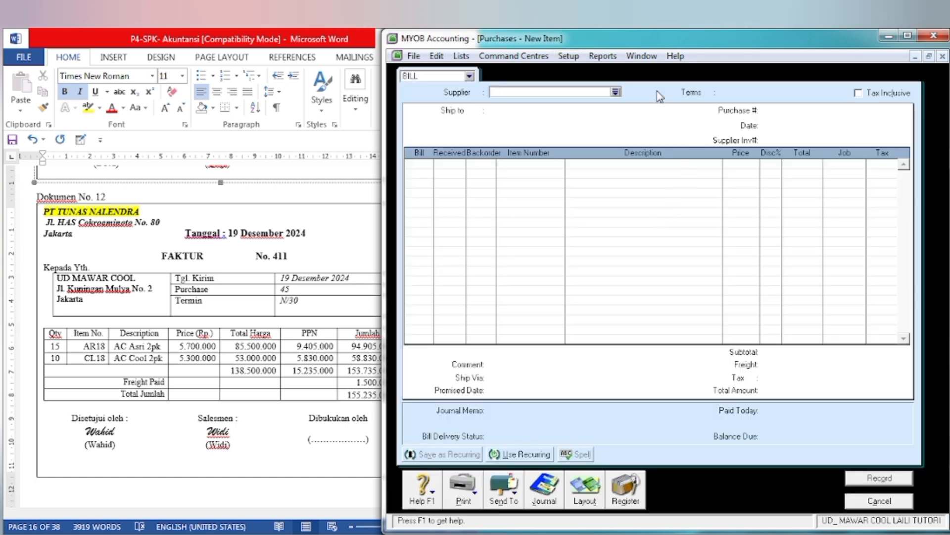
pyautogui.click(616, 92)
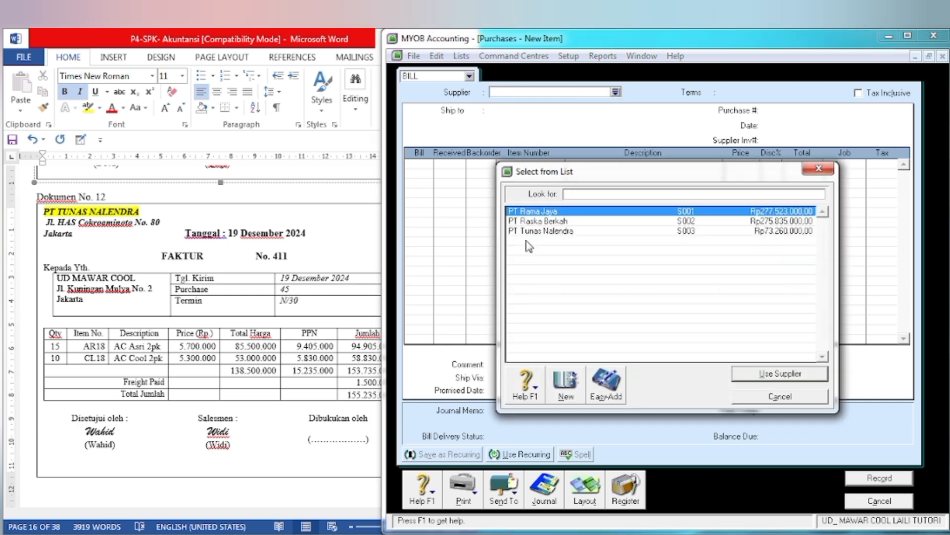
pyautogui.write('PT Tunas Nalendra')
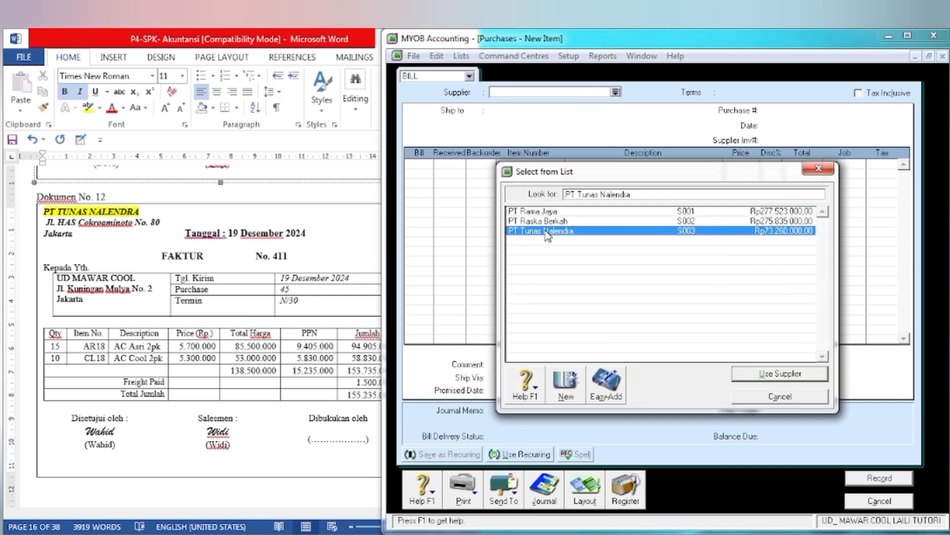
pyautogui.click(772, 376)
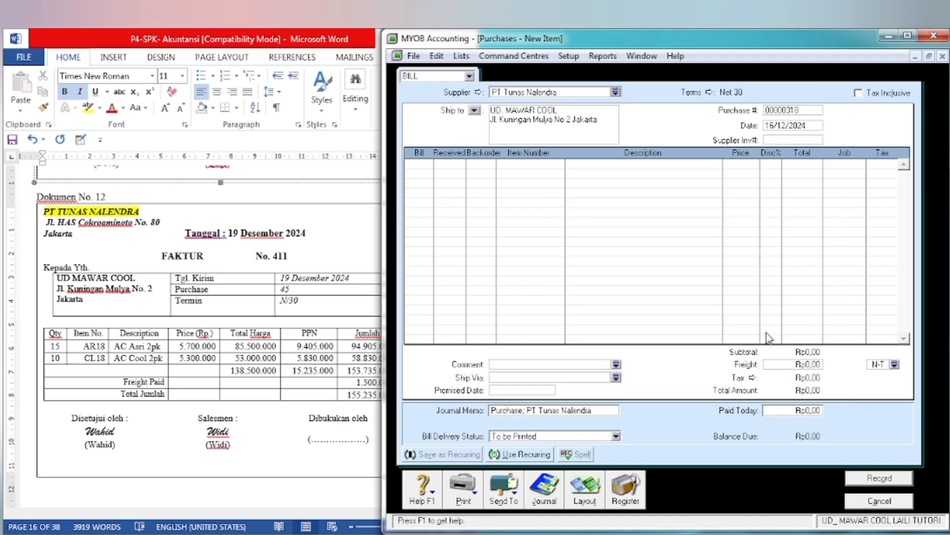
# Step: Following Dokumen No. 12, set the purchase number to 411 and the date to 19/12/2024
pyautogui.click(779, 112)
pyautogui.write('411')
pyautogui.press('Tab')
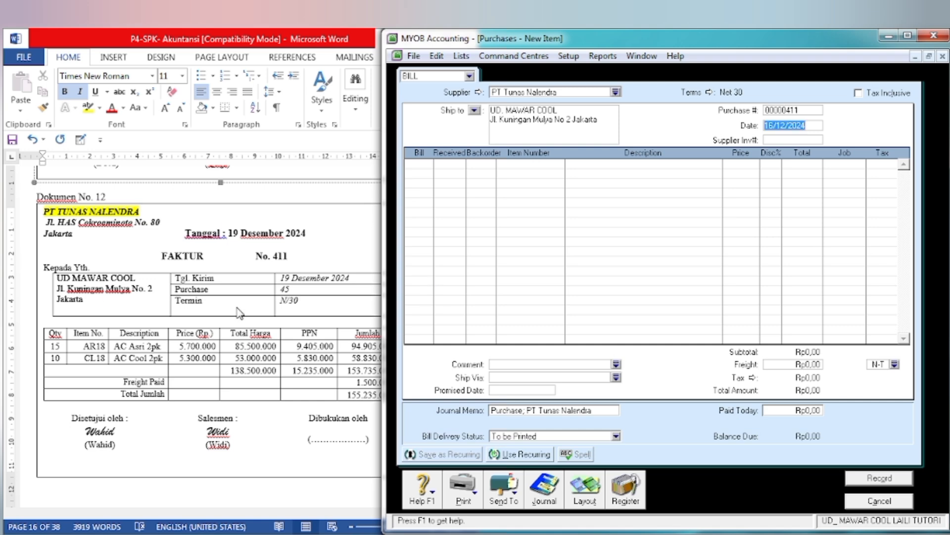
pyautogui.click(777, 123)
pyautogui.press('BackSpace')
pyautogui.write('9')
pyautogui.press('Tab')
pyautogui.press('Tab')
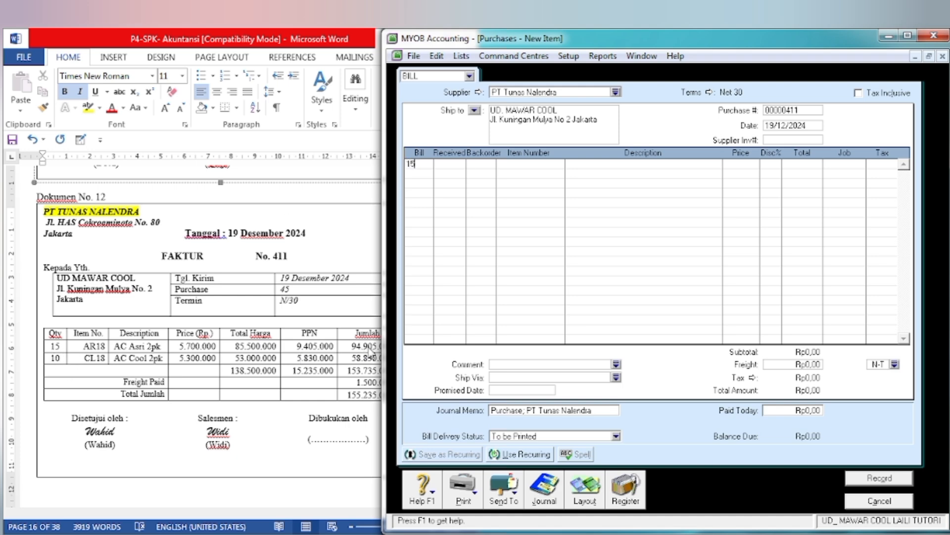
# Step: Enter the first item line with 15 units of AR18 AC Asri 2pk, keeping the filled-in price and PPN tax code
pyautogui.press('Tab')
pyautogui.press('Tab')
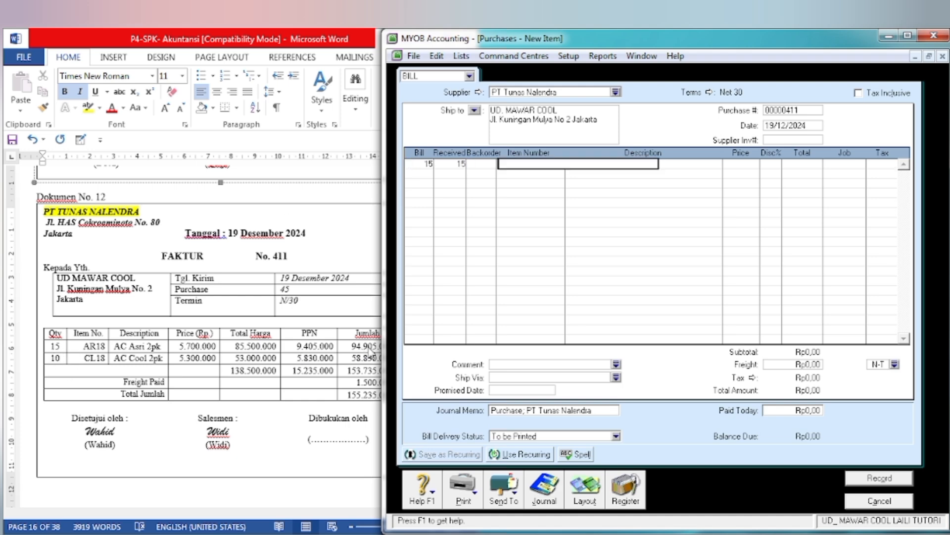
pyautogui.press('Tab')
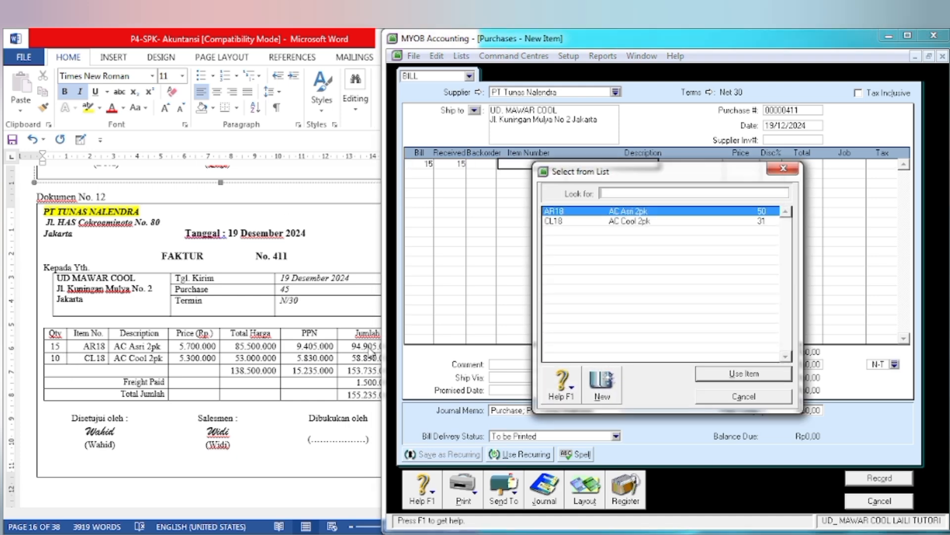
pyautogui.click(705, 380)
pyautogui.press('Tab')
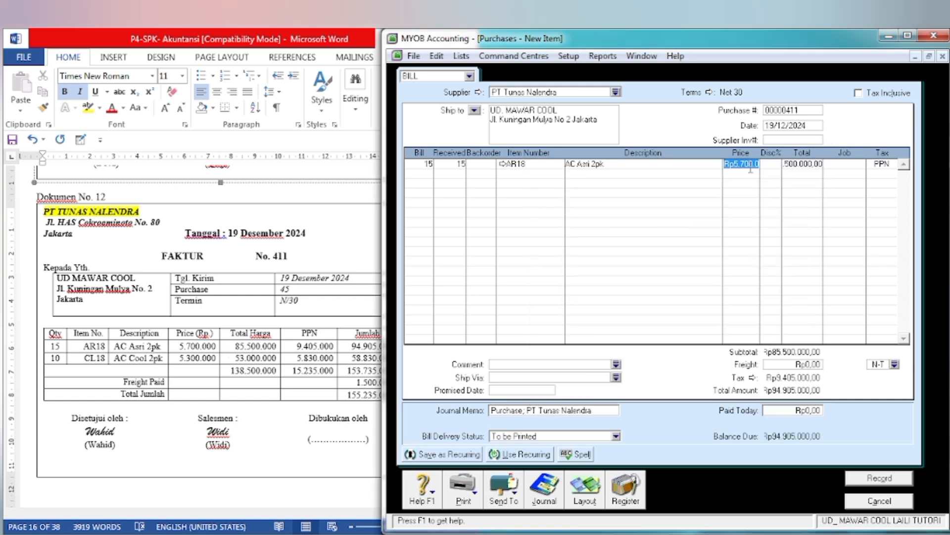
pyautogui.press('Tab')
pyautogui.press('Tab')
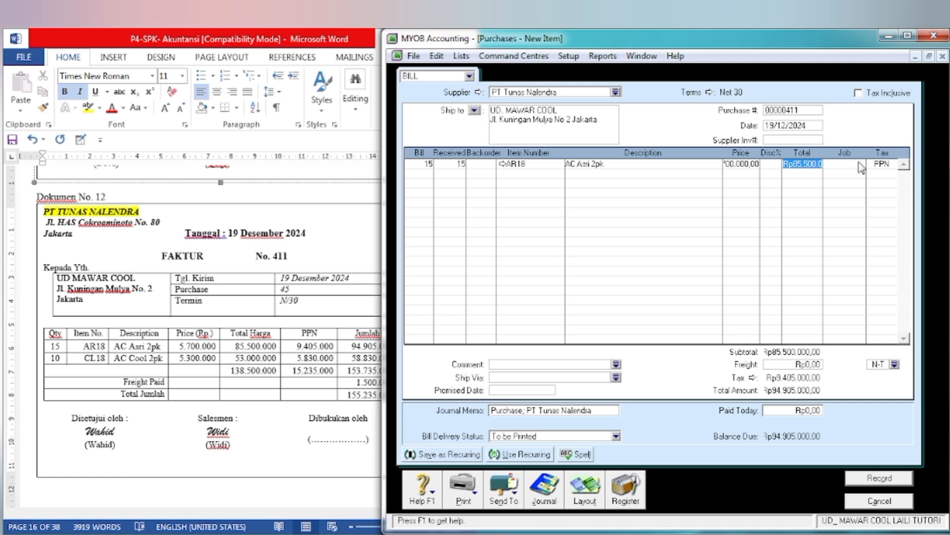
pyautogui.press('Tab')
pyautogui.press('Tab')
pyautogui.press('Tab')
pyautogui.press('Tab')
pyautogui.press('Tab')
pyautogui.press('Tab')
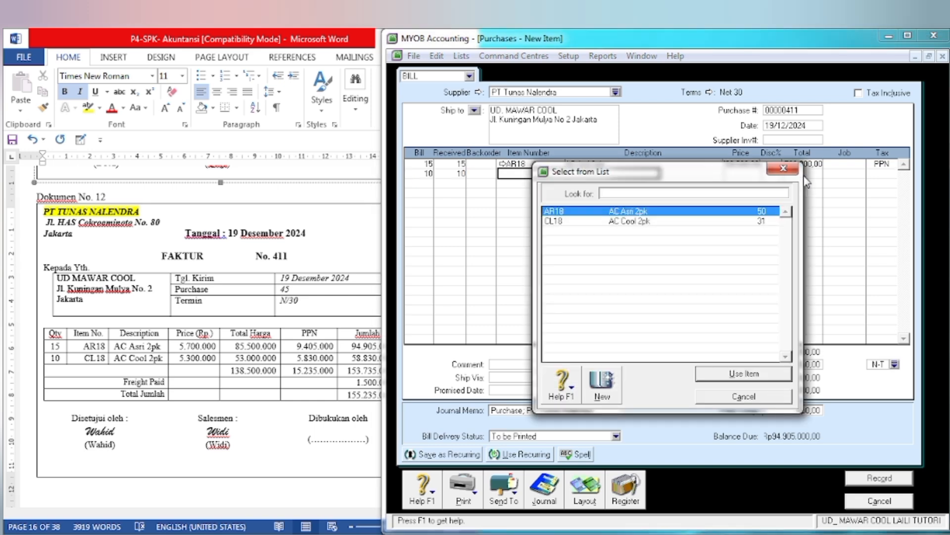
# Step: Add a second item line with 10 units of CL18 AC Cool 2pk, keeping the filled-in price and PPN tax code
pyautogui.click(700, 221)
pyautogui.click(734, 372)
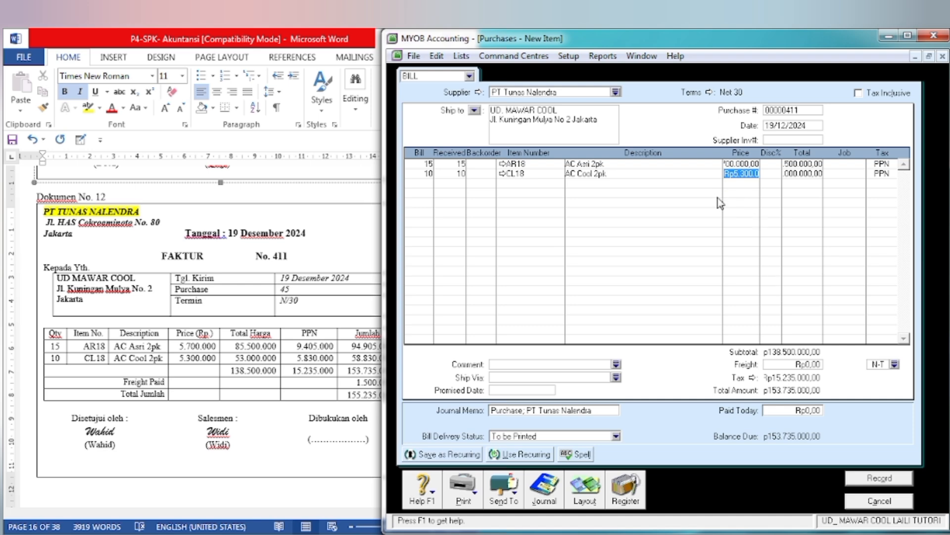
pyautogui.press('Tab')
pyautogui.press('Tab')
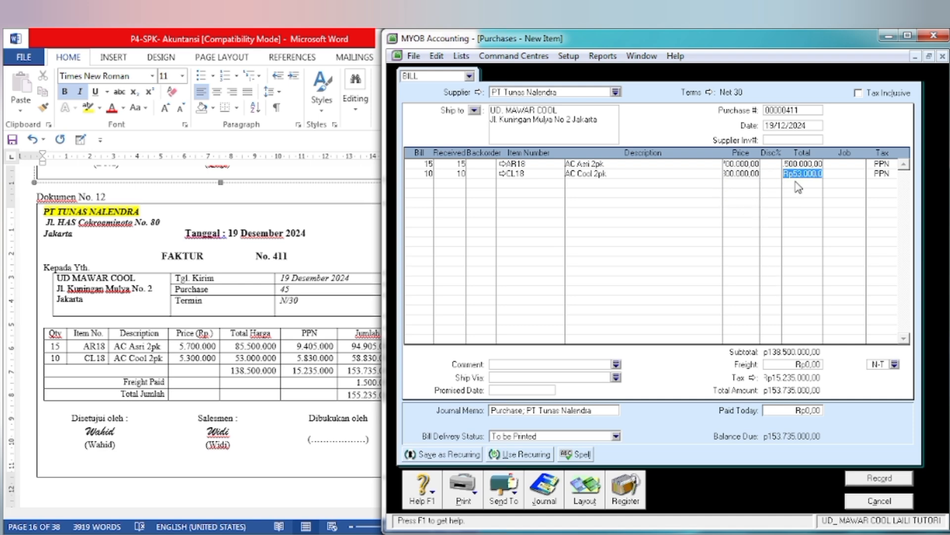
pyautogui.press('Tab')
pyautogui.press('Tab')
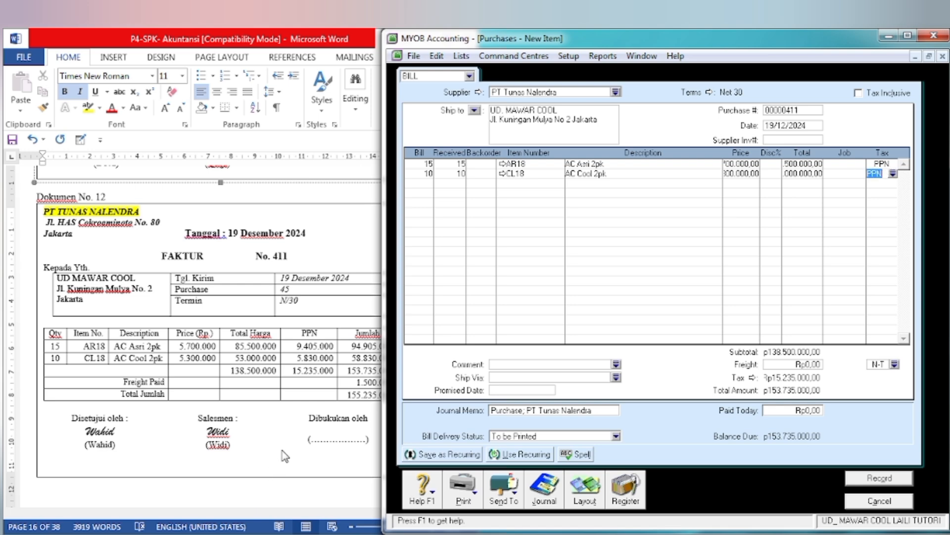
# Step: Set the purchase's freight to 1.500.000 as given under Freight Paid in Dokumen No. 12
pyautogui.click(285, 456)
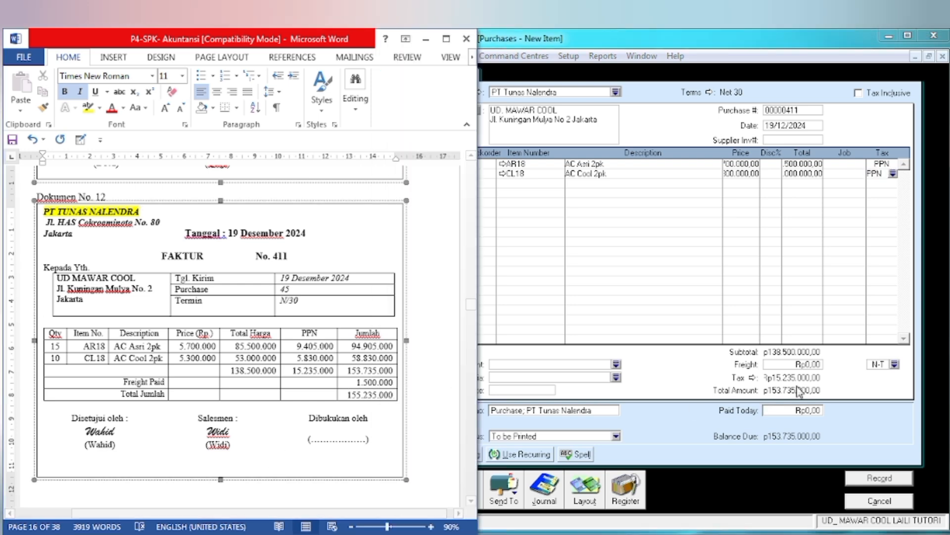
pyautogui.click(792, 365)
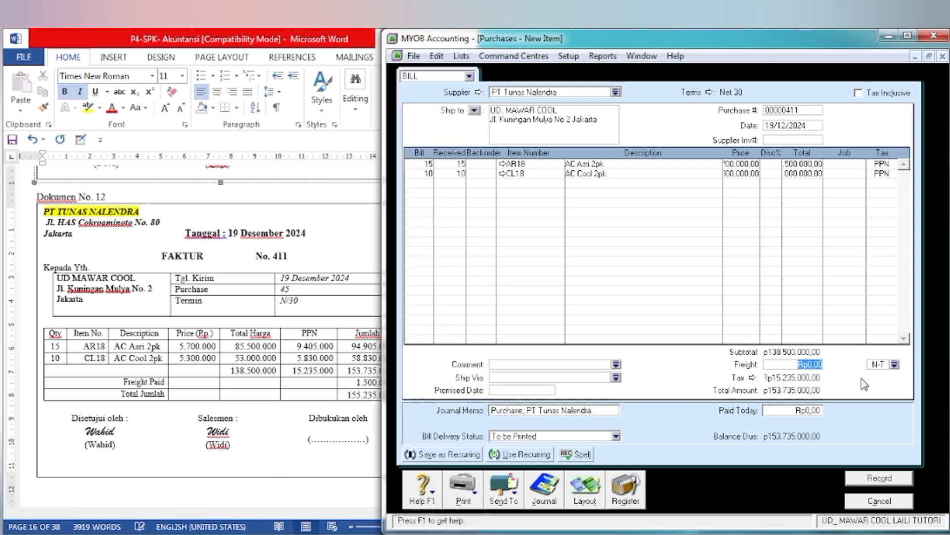
pyautogui.write('1.5')
pyautogui.write('00.000')
pyautogui.press('Tab')
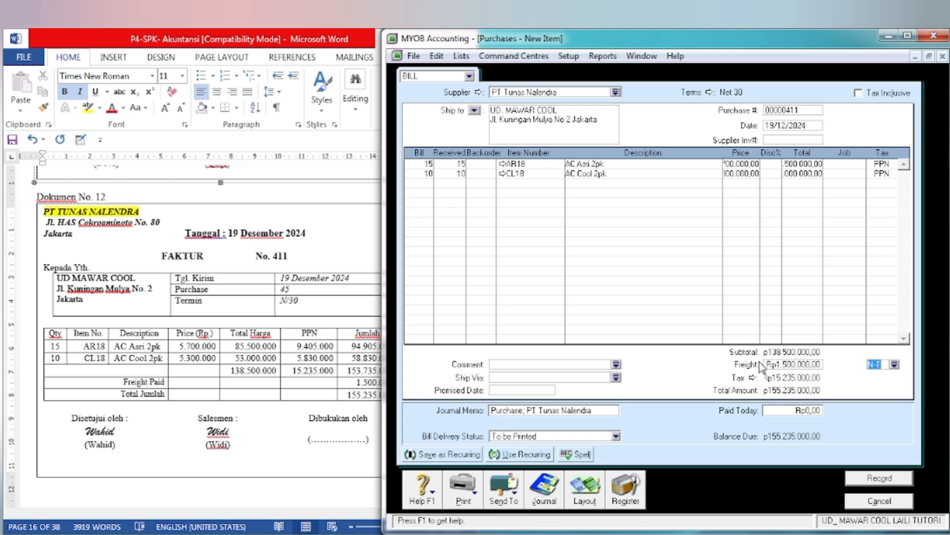
# Step: Check the bill against Dokumen No. 12, record it while ignoring the spelling suggestions, and close the purchase form
pyautogui.click(349, 416)
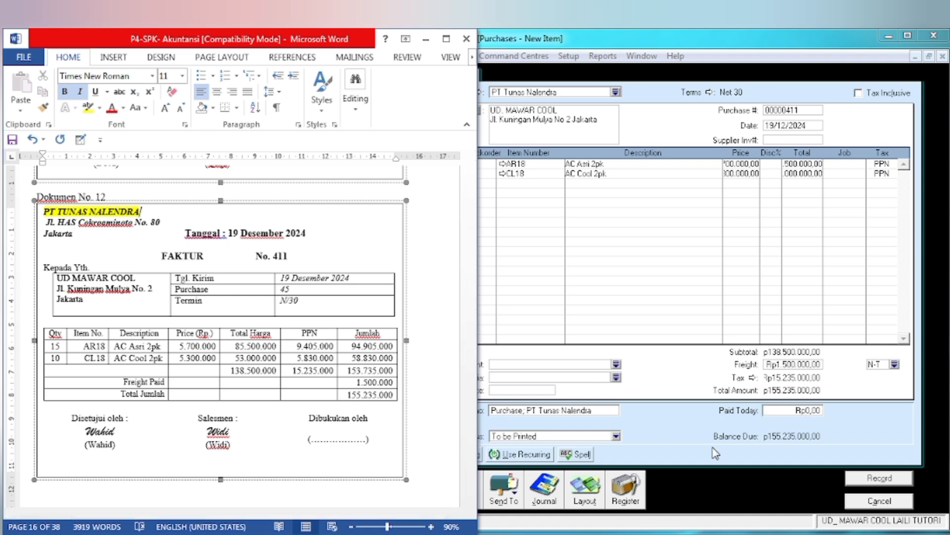
pyautogui.click(705, 494)
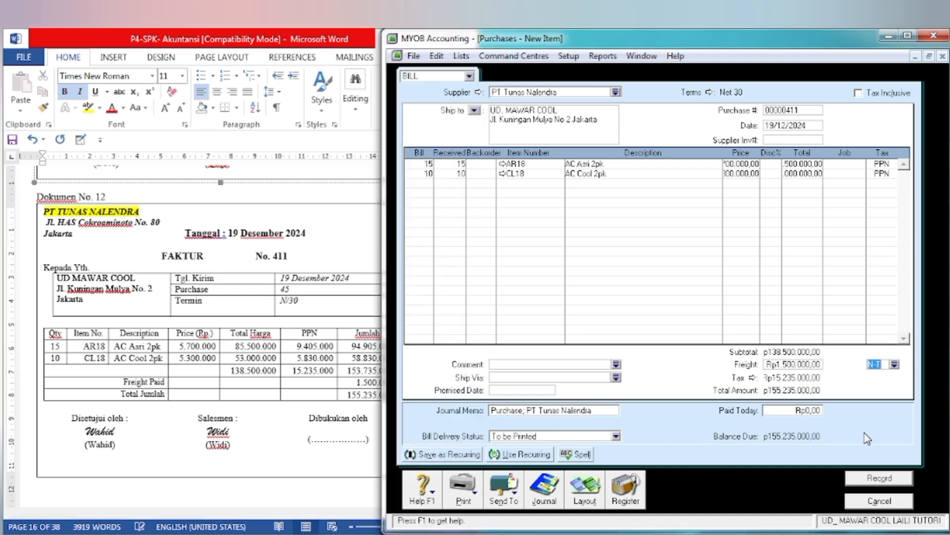
pyautogui.click(881, 477)
pyautogui.click(581, 288)
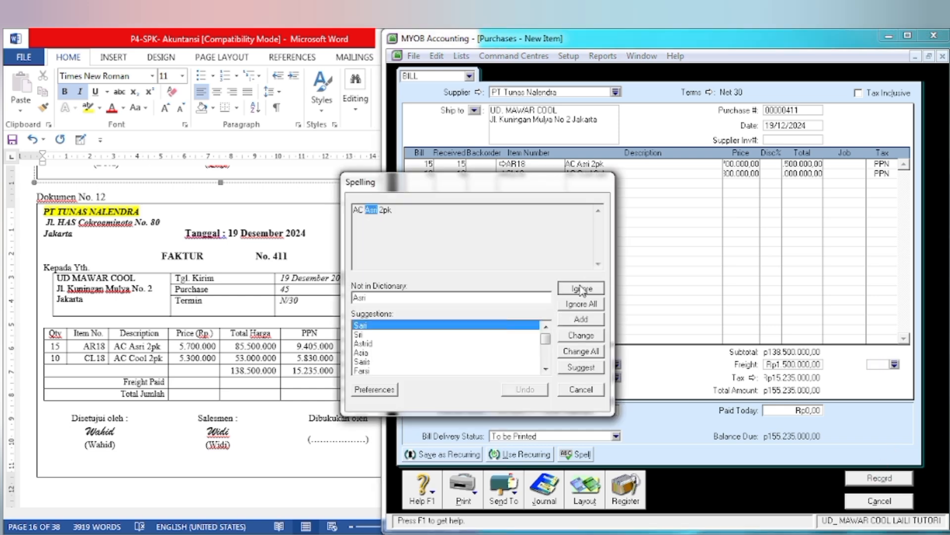
pyautogui.click(626, 348)
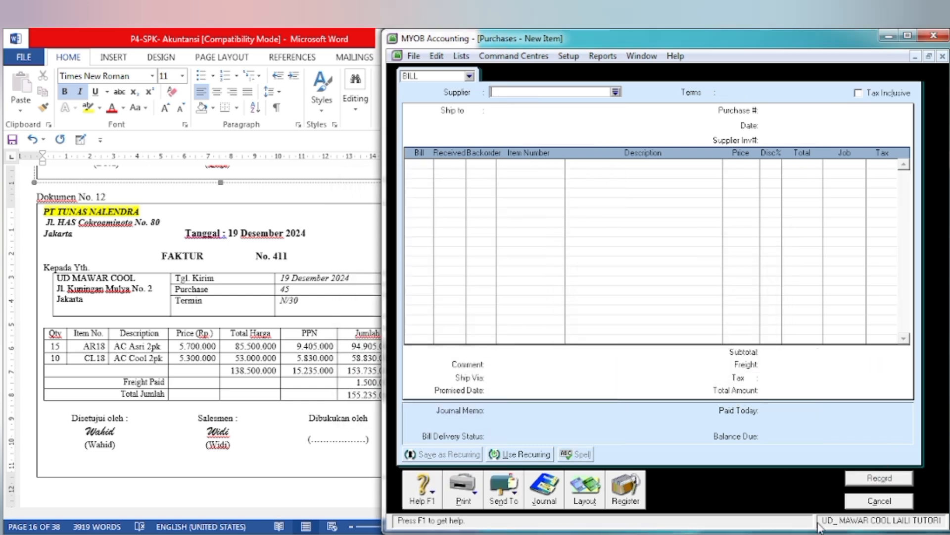
pyautogui.click(879, 501)
# Step: In the Word document, go to Dokumen No. 13 and highlight the title NOTA KREDIT and the supplier name PT TUNAS NALENDRA in yellow
pyautogui.click(277, 390)
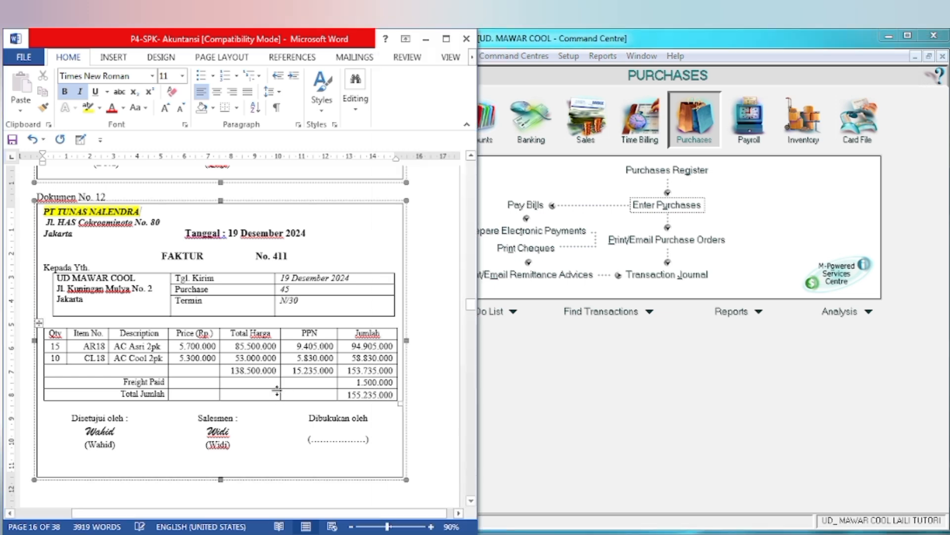
pyautogui.scroll(-9, 279, 391)
pyautogui.scroll(-6, 279, 391)
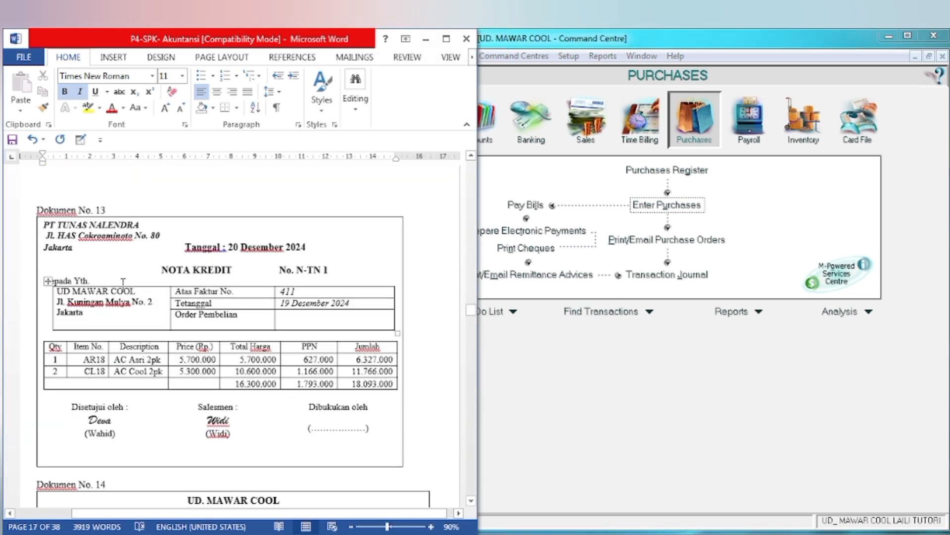
pyautogui.moveTo(163, 270); pyautogui.dragTo(232, 270)
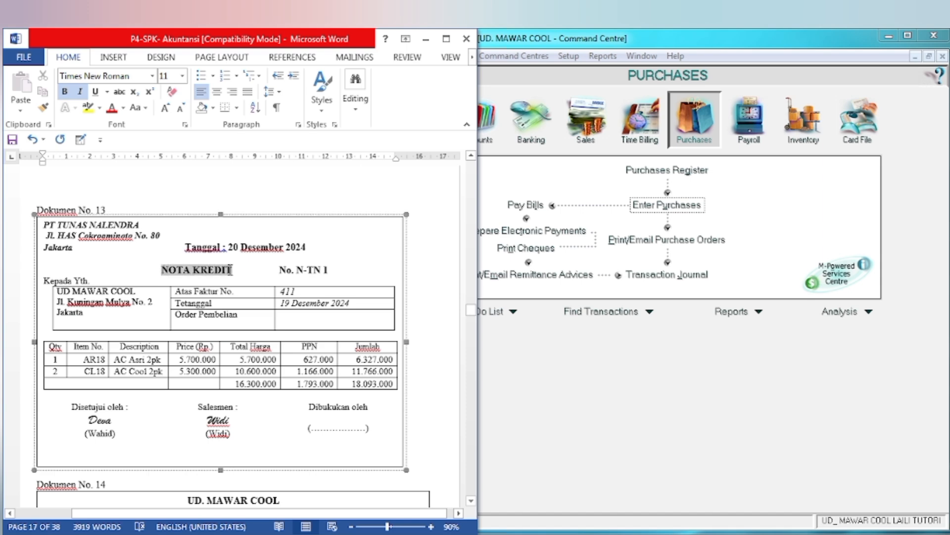
pyautogui.click(284, 245)
pyautogui.click(46, 228)
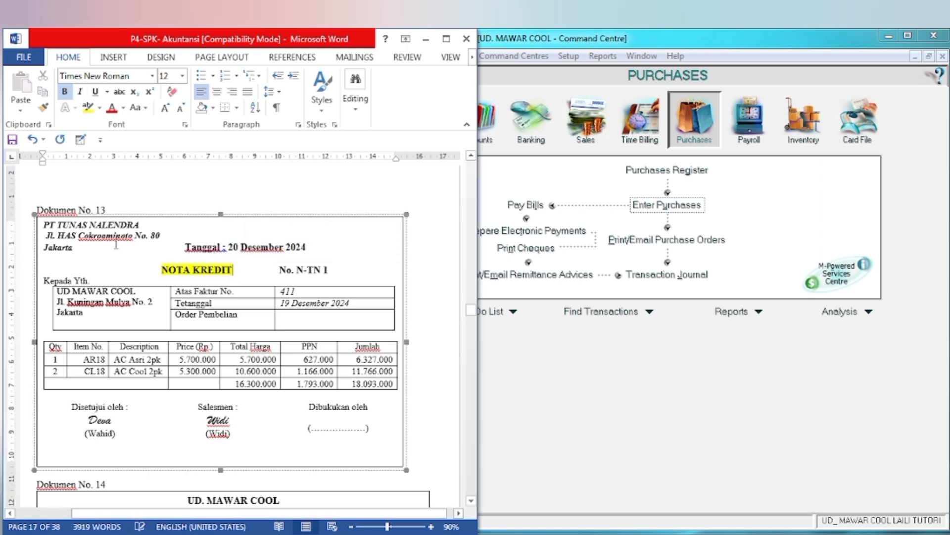
pyautogui.moveTo(40, 227); pyautogui.dragTo(146, 226)
pyautogui.click(201, 202)
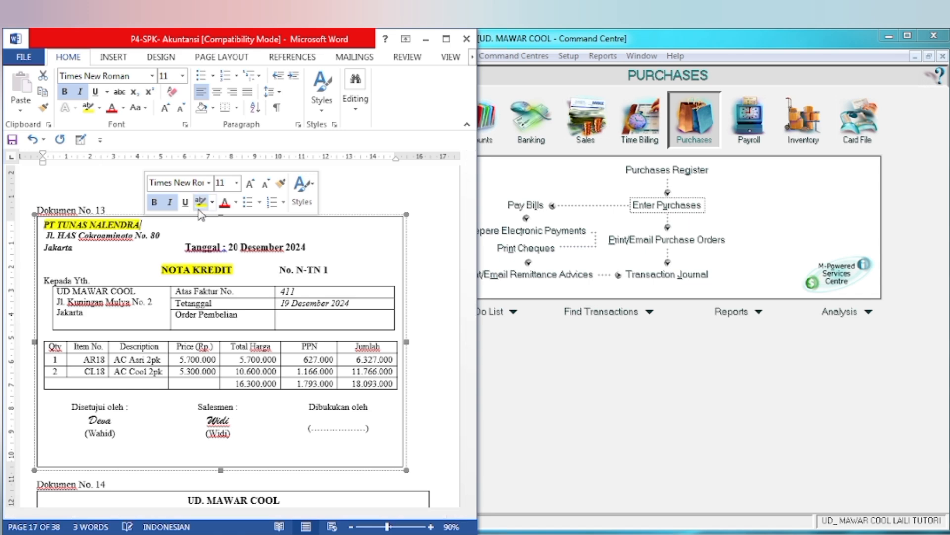
pyautogui.click(195, 282)
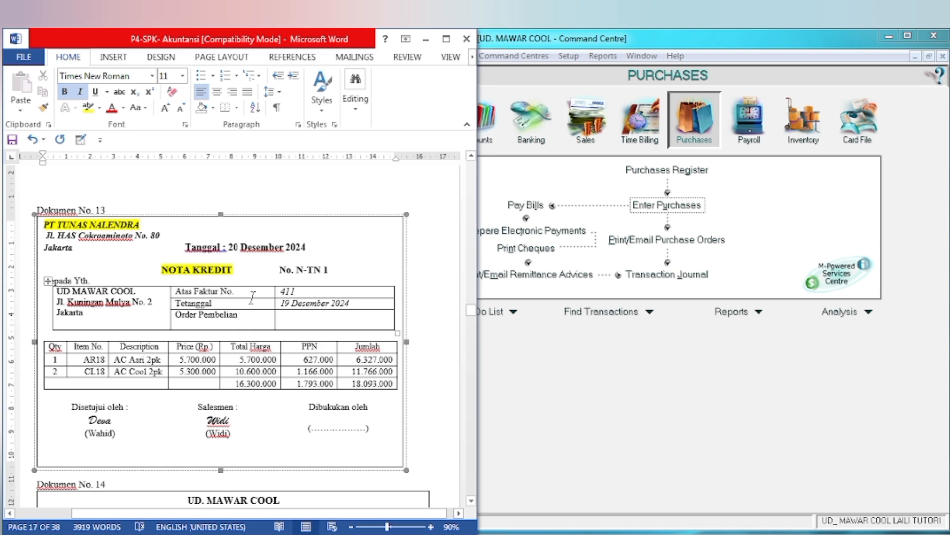
# Step: Switch to MYOB and start a new item purchase with PT Tunas Nalendra as the supplier
pyautogui.click(527, 377)
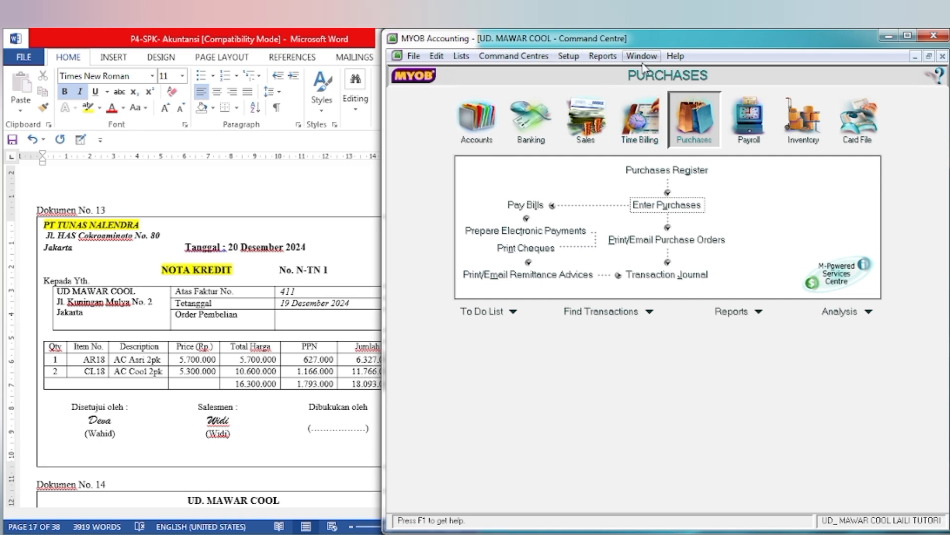
pyautogui.click(661, 208)
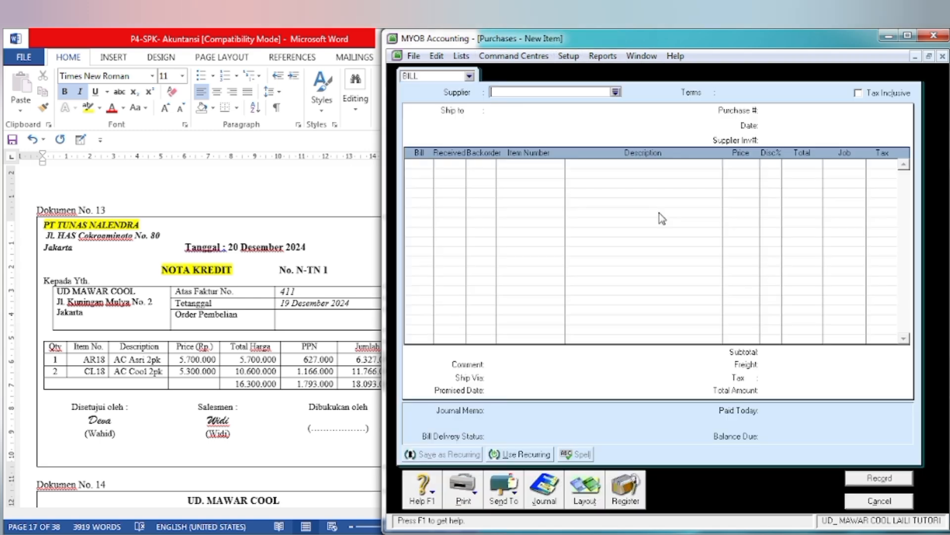
pyautogui.click(616, 92)
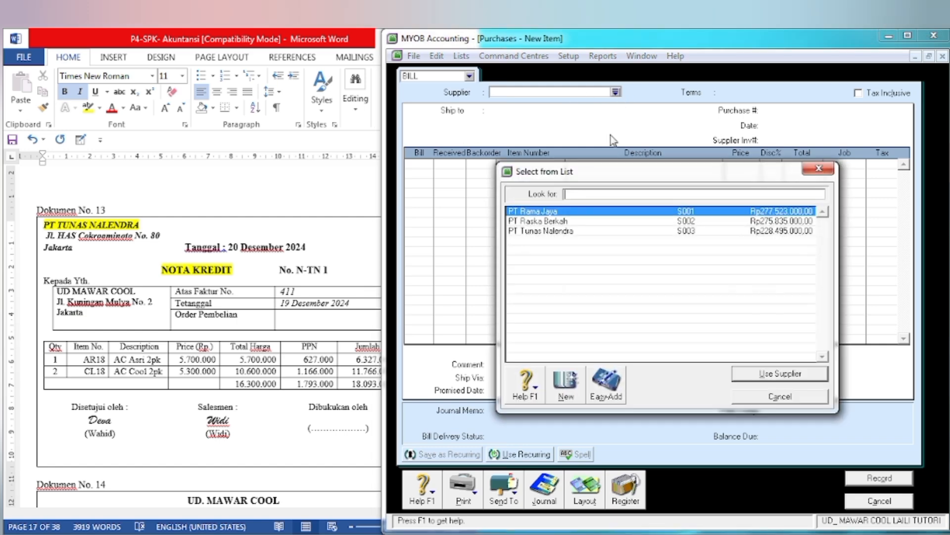
pyautogui.click(551, 231)
pyautogui.click(749, 381)
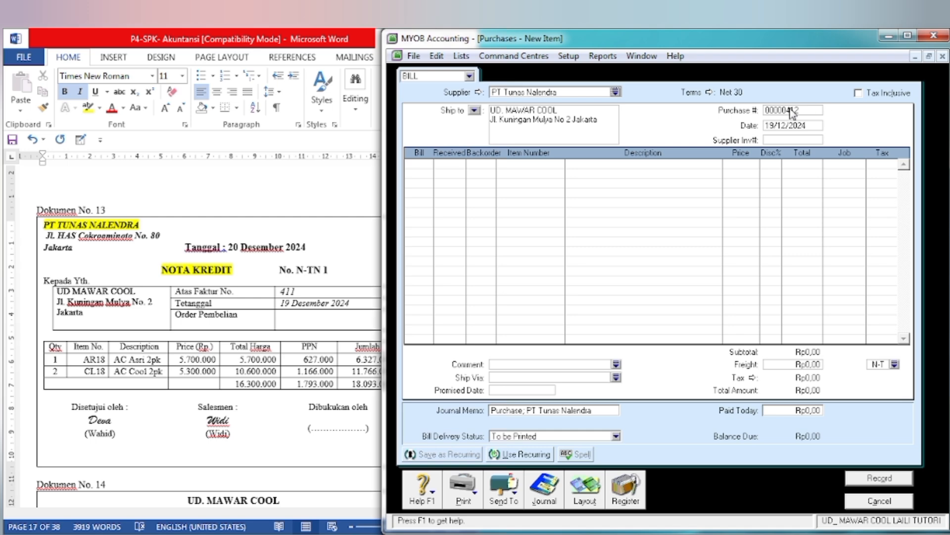
# Step: Set the purchase number to N-TN1 and the date to 20/12/2024
pyautogui.click(789, 111)
pyautogui.write('N-TN1')
pyautogui.press('Tab')
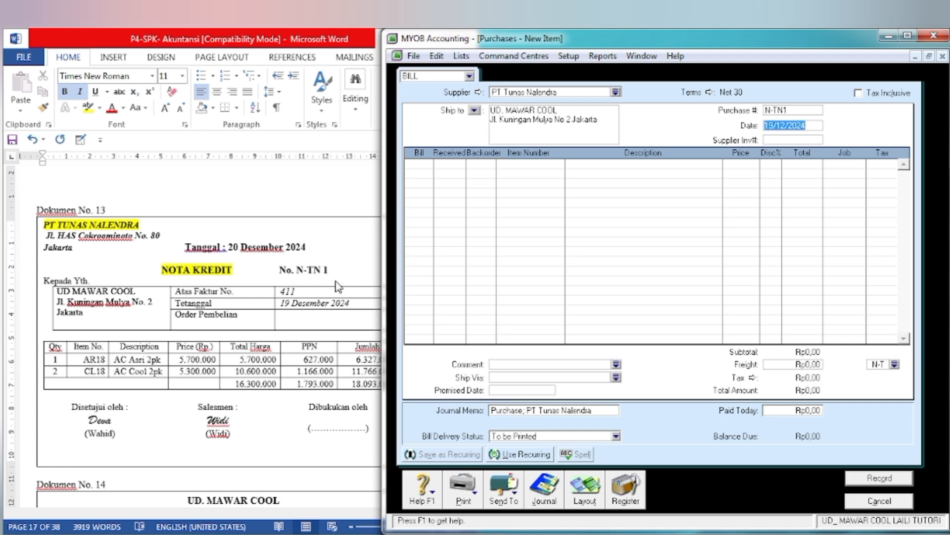
pyautogui.click(773, 123)
pyautogui.press('BackSpace')
pyautogui.press('BackSpace')
pyautogui.write('20')
# Step: Add a return line with -1 unit of AR18 AC Asri 2pk, keeping the filled-in price and PPN tax code
pyautogui.press('Tab')
pyautogui.write('1')
pyautogui.press('Tab')
pyautogui.press('Tab')
pyautogui.press('Tab')
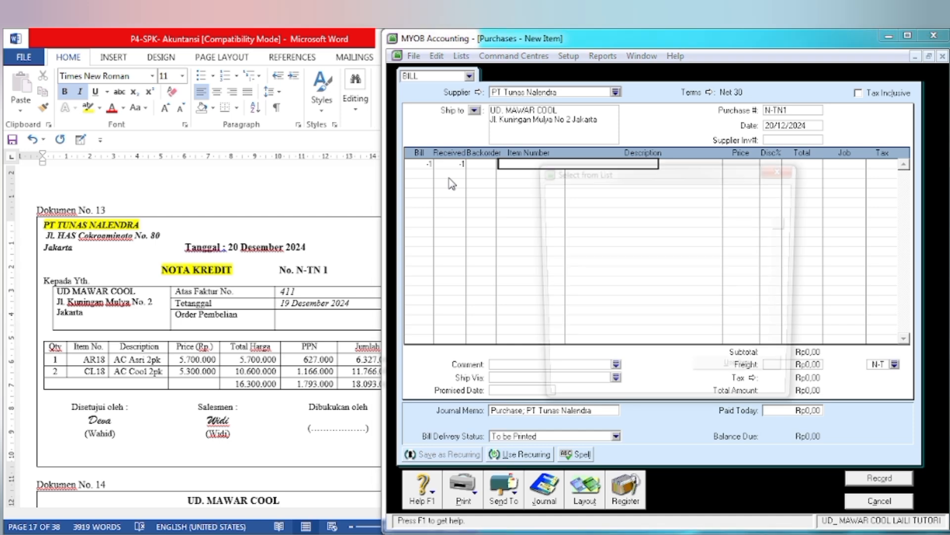
pyautogui.click(712, 376)
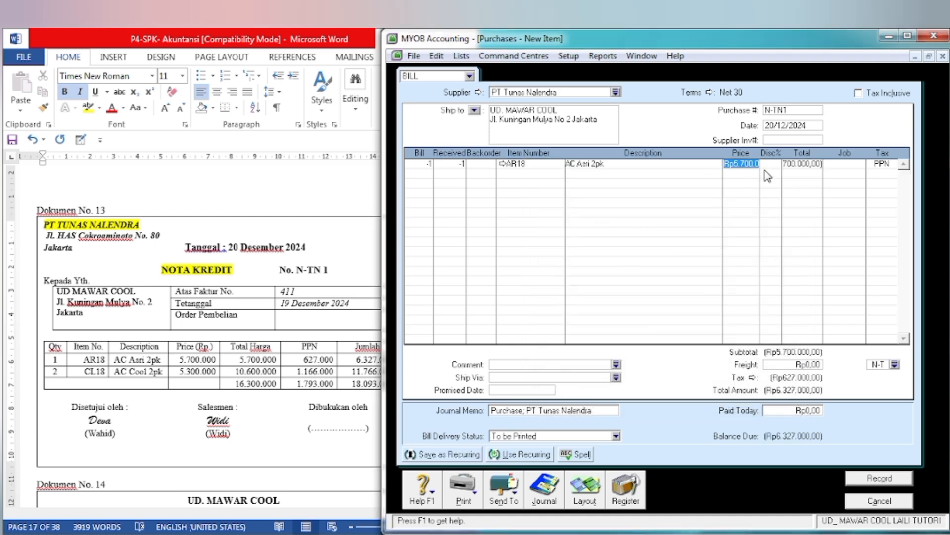
pyautogui.press('Tab')
pyautogui.press('Tab')
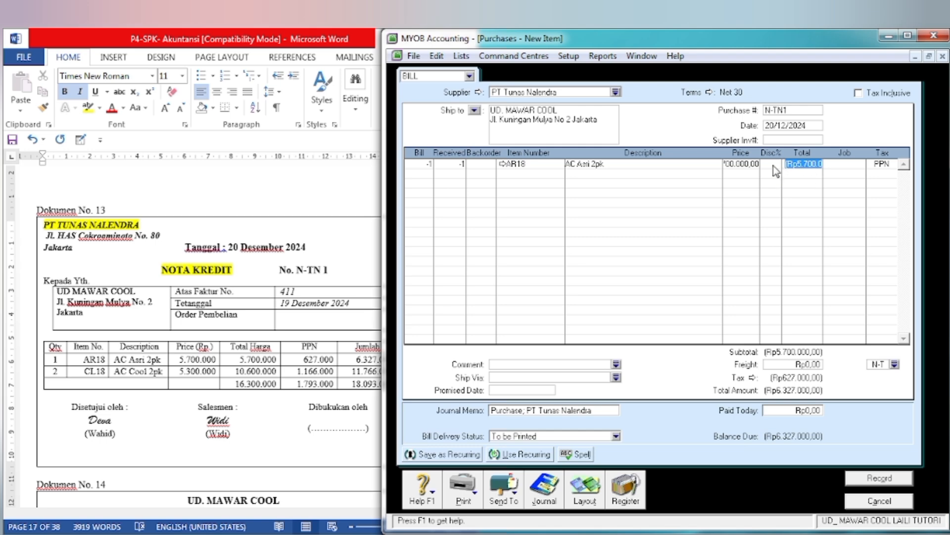
pyautogui.press('Tab')
pyautogui.press('Tab')
pyautogui.press('Tab')
pyautogui.press('Tab')
pyautogui.press('Tab')
pyautogui.press('Tab')
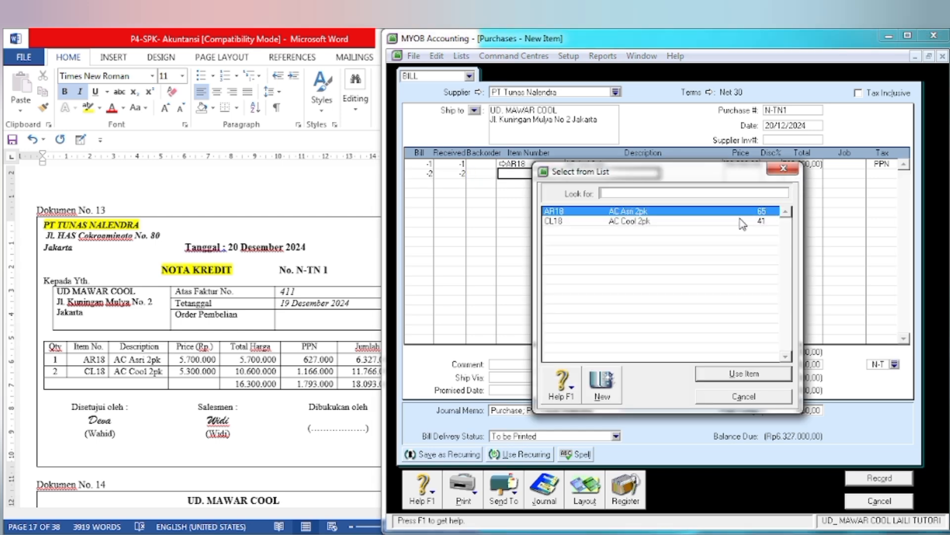
# Step: Add a second return line with -2 units of CL18 AC Cool 2pk, keeping the filled-in price and PPN tax code
pyautogui.write('CL18')
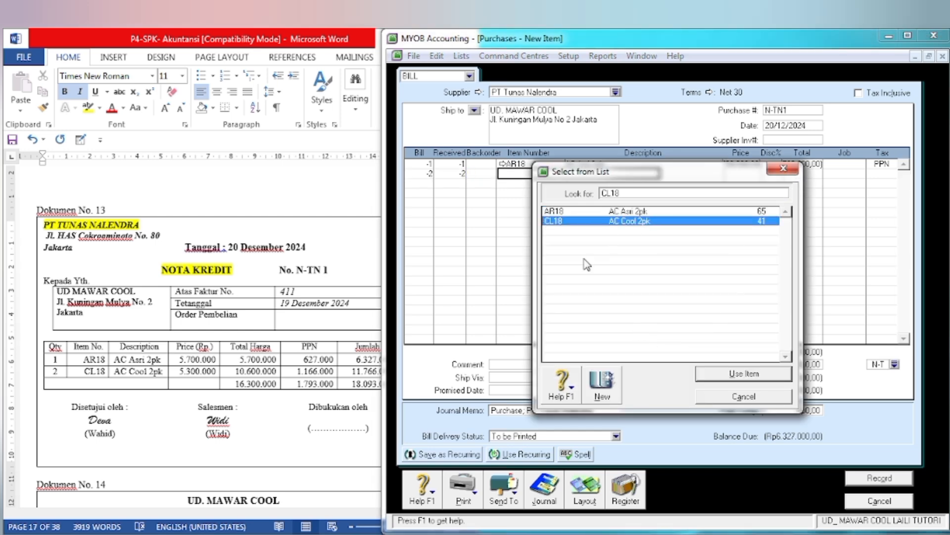
pyautogui.click(736, 381)
pyautogui.press('Tab')
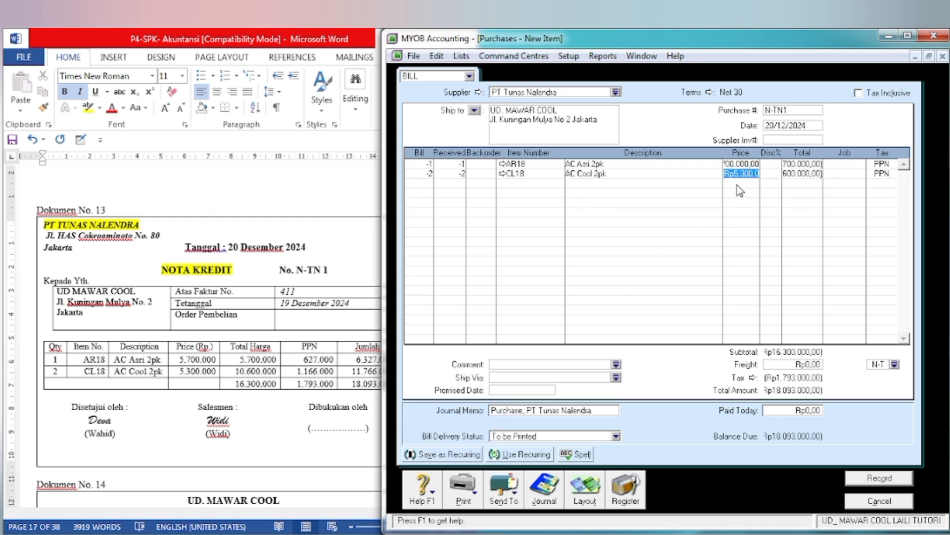
pyautogui.press('Tab')
pyautogui.press('Tab')
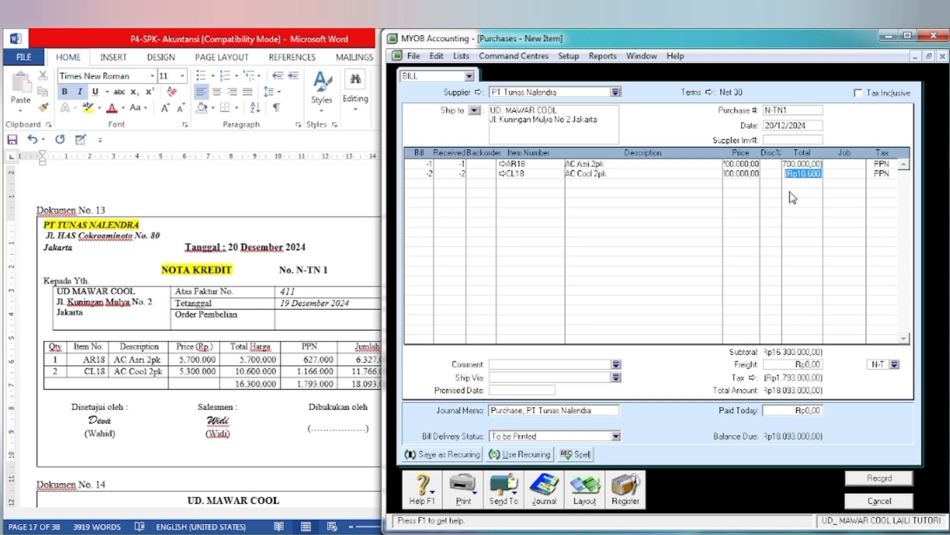
pyautogui.press('Tab')
pyautogui.press('Tab')
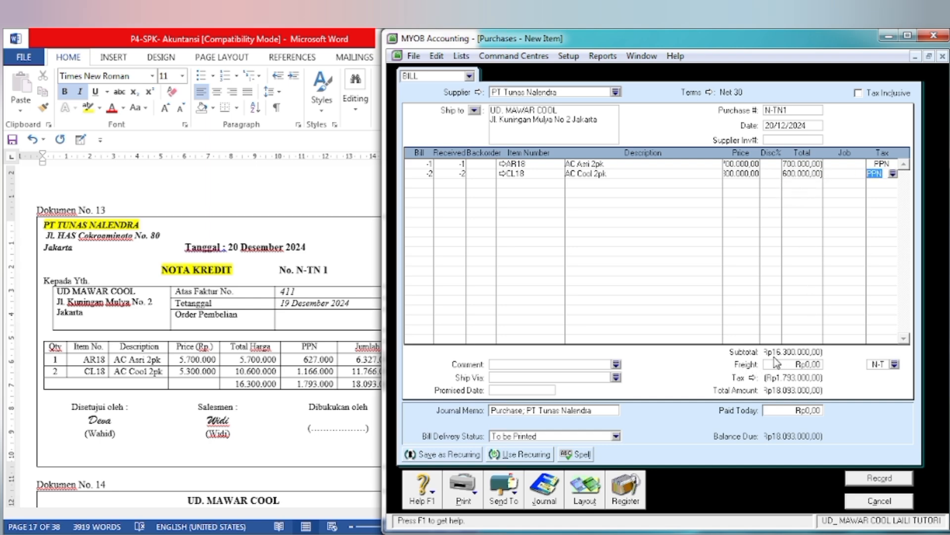
# Step: Check the return against the credit note in Dokumen No. 13 and record it while ignoring the spelling suggestions
pyautogui.click(281, 402)
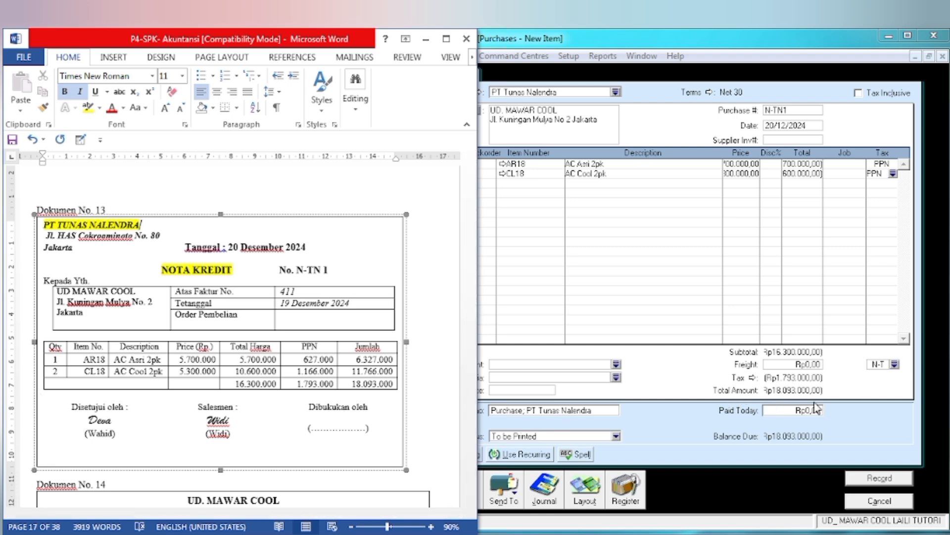
pyautogui.click(866, 397)
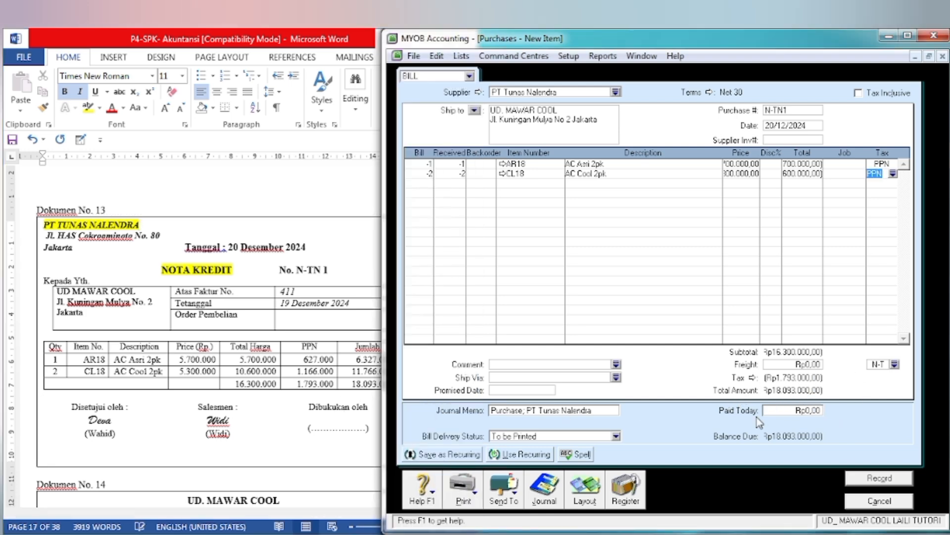
pyautogui.click(870, 483)
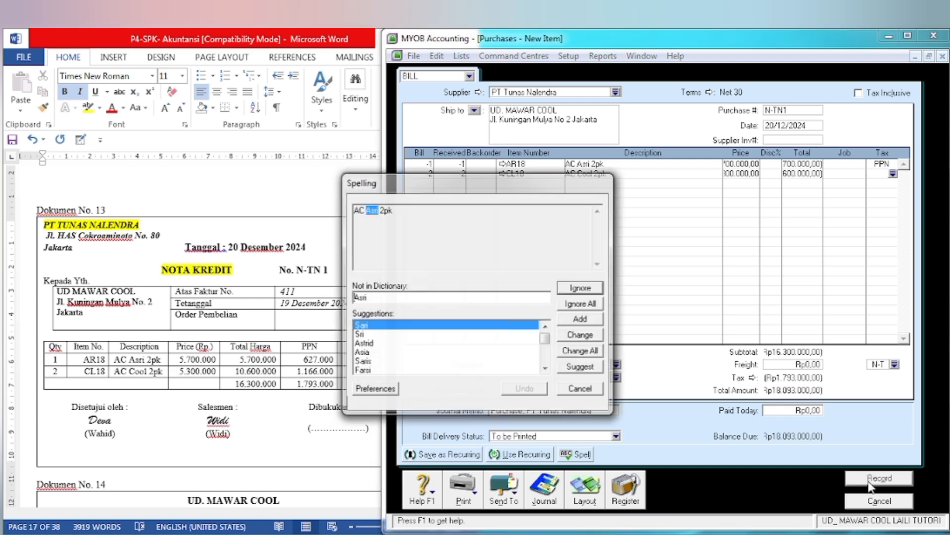
pyautogui.click(560, 290)
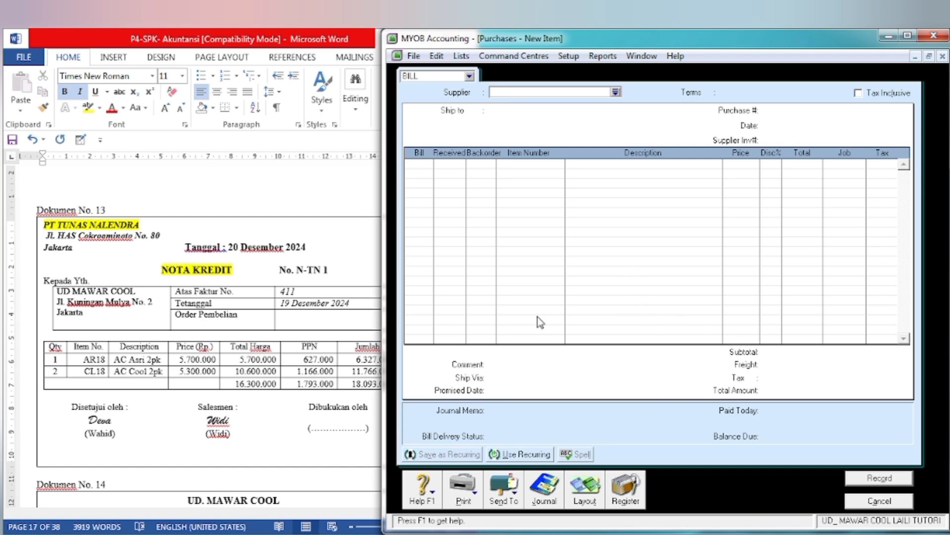
# Step: Apply the N-TN1 debit from the Purchases Register's returns to a purchase, with ID N-TN1 and date 20/12/2024
pyautogui.click(625, 501)
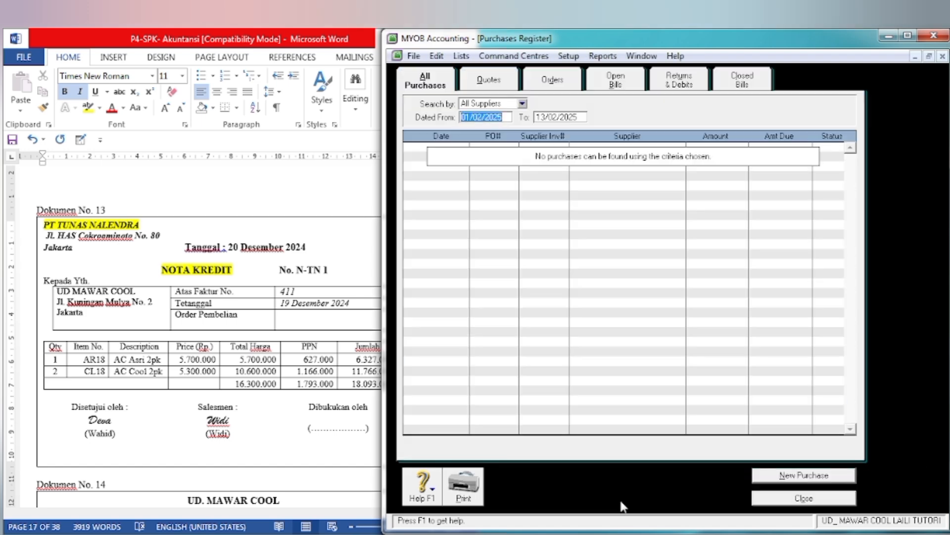
pyautogui.click(677, 84)
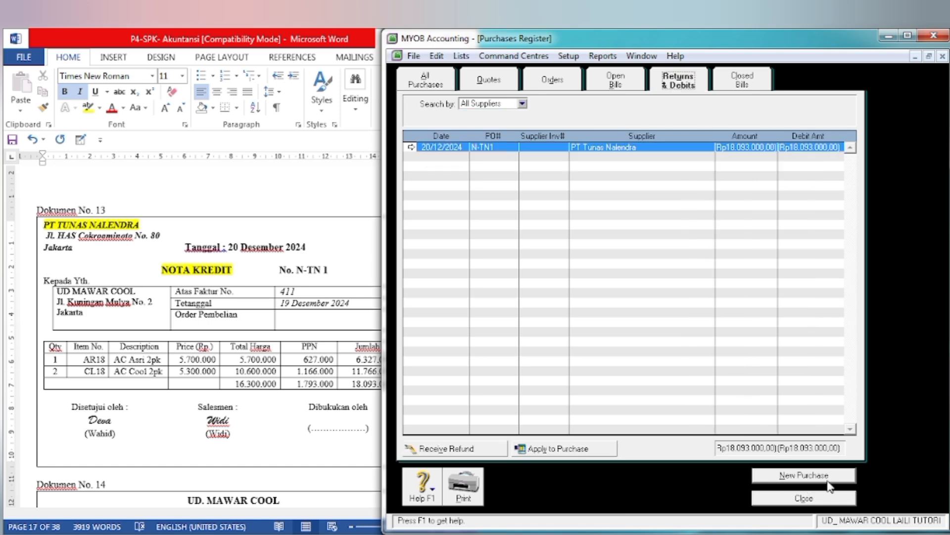
pyautogui.click(561, 450)
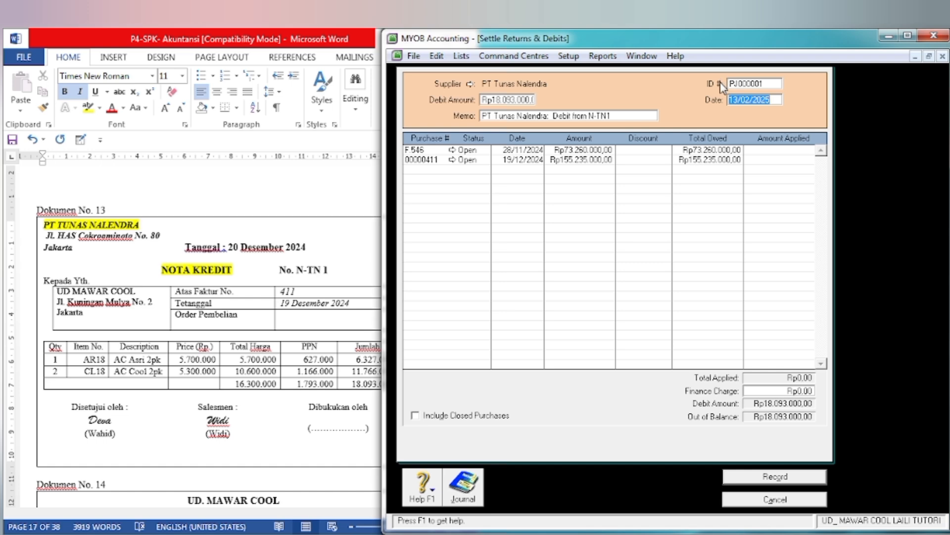
pyautogui.click(749, 84)
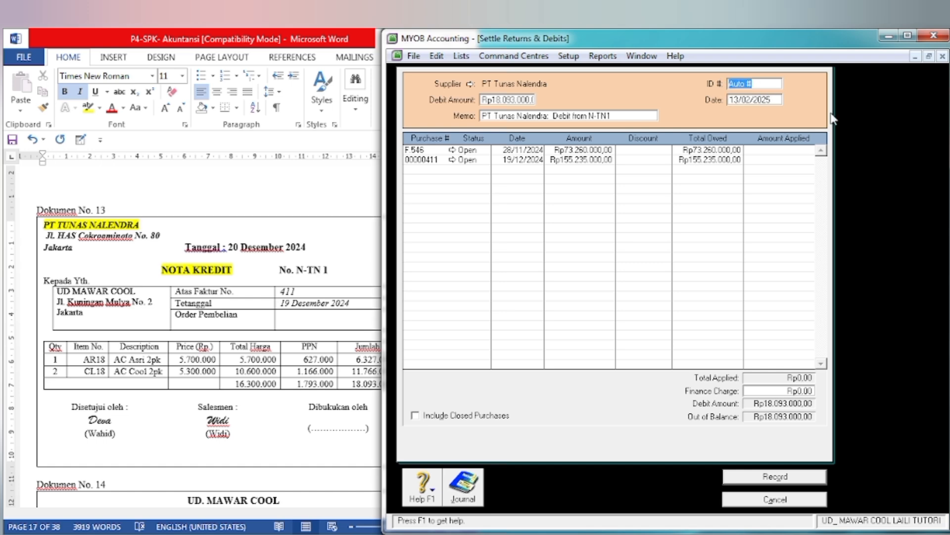
pyautogui.write('N-TN1')
pyautogui.press('Tab')
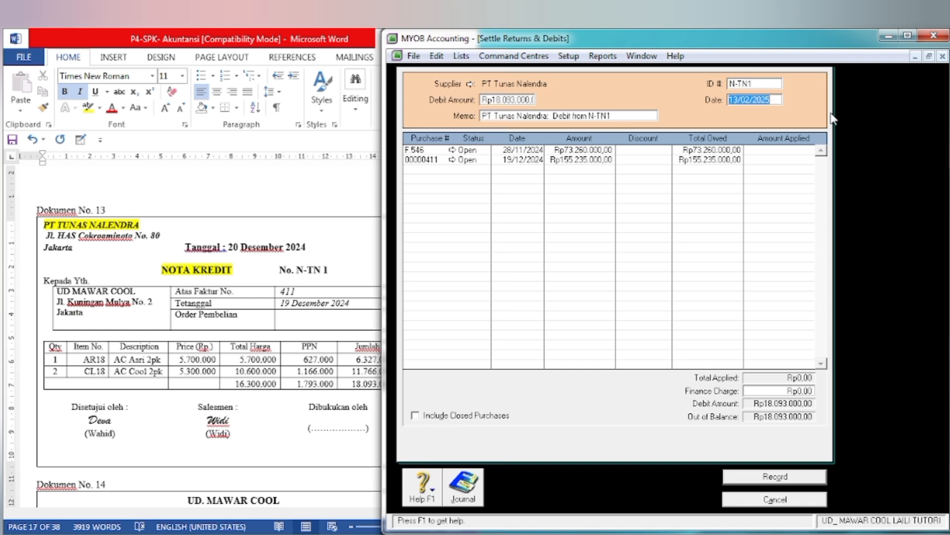
pyautogui.write('20/12')
pyautogui.press('Tab')
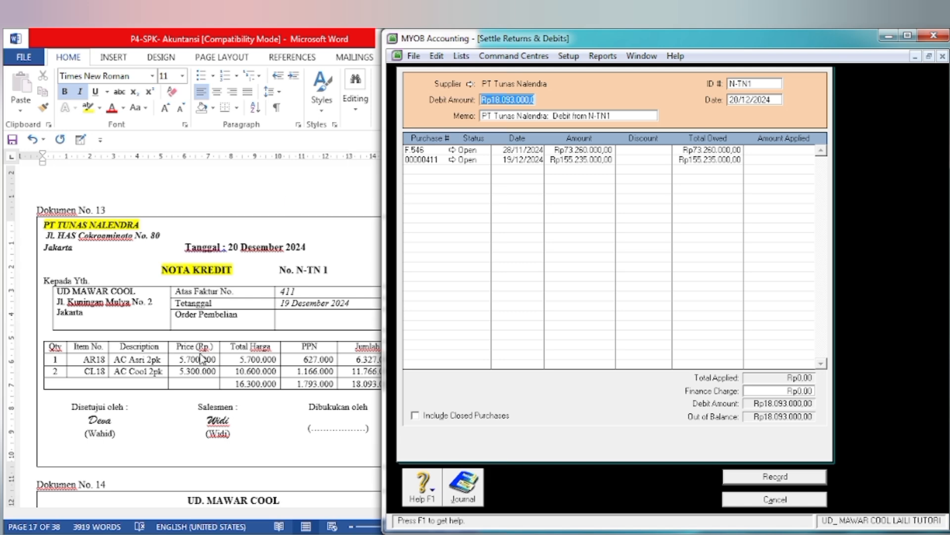
# Step: Allocate the full 18.093.000 debit to purchase 00000411, record the settlement, and close the purchase windows
pyautogui.click(345, 434)
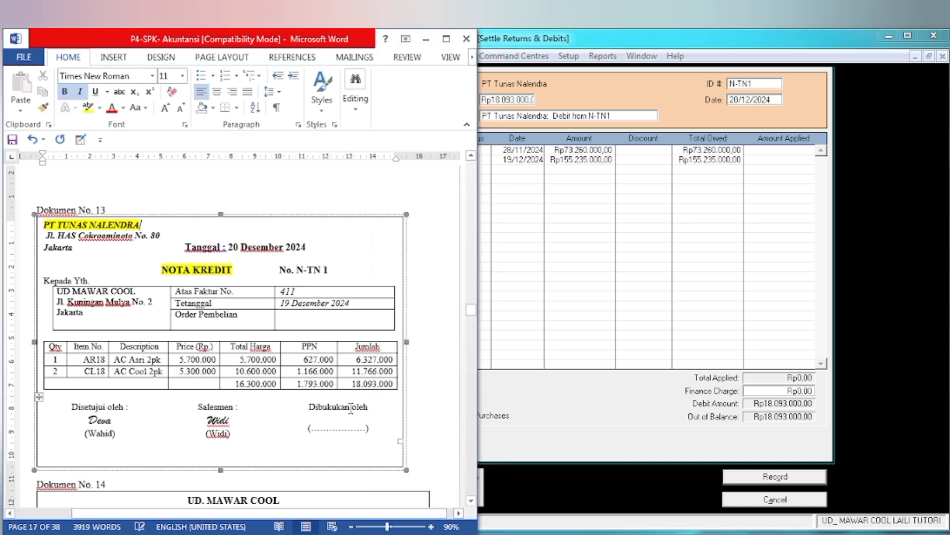
pyautogui.click(534, 168)
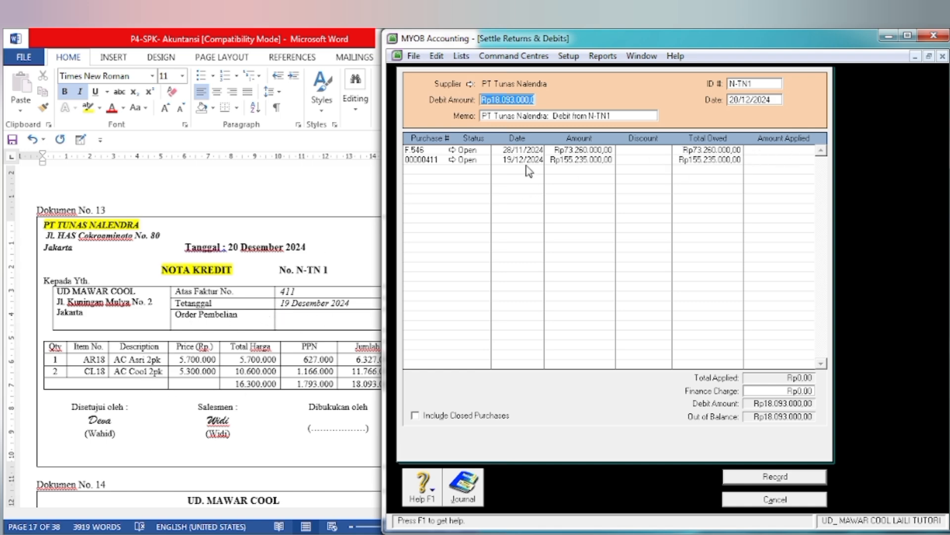
pyautogui.click(770, 161)
pyautogui.press('Tab')
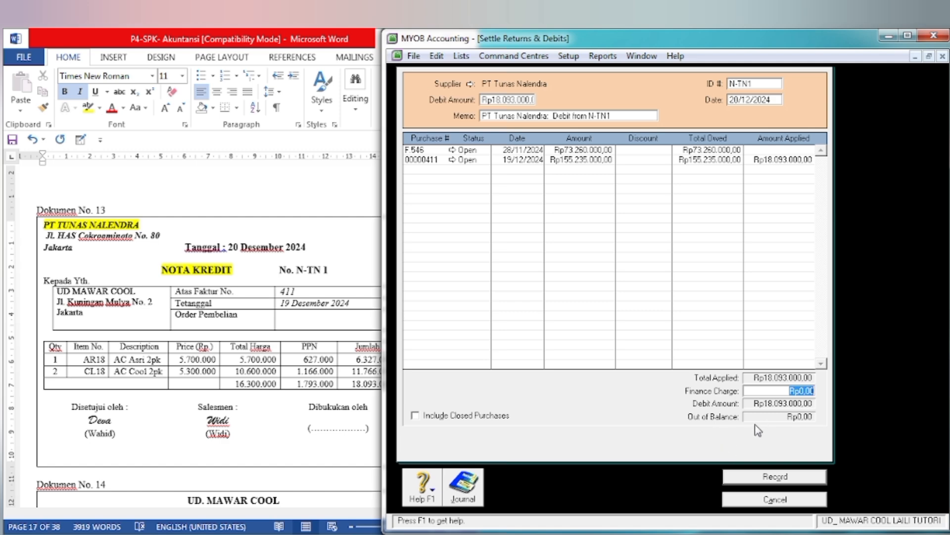
pyautogui.click(767, 480)
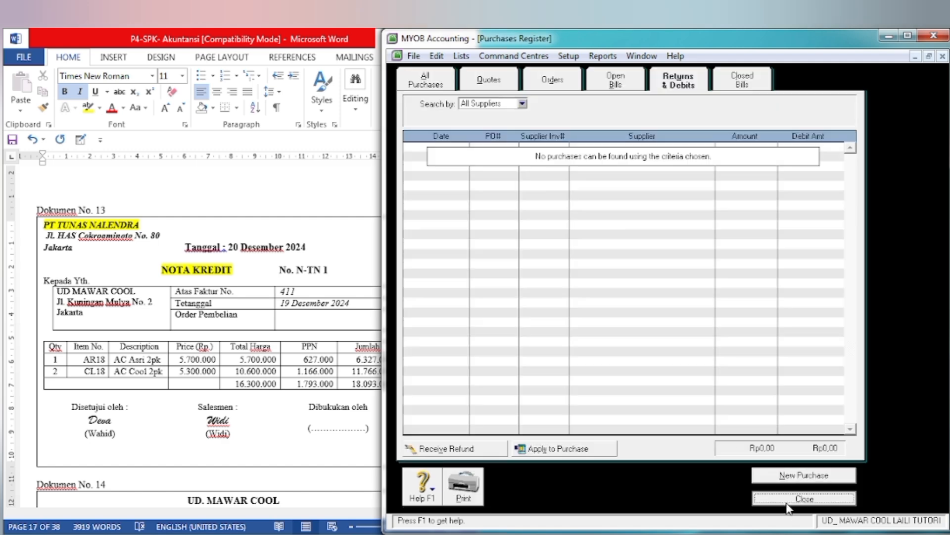
pyautogui.click(787, 504)
pyautogui.click(866, 503)
# Step: In the Word document, go to Dokumen No. 14 and highlight the title BUKTI PENGELUARAN KAS in yellow
pyautogui.click(208, 414)
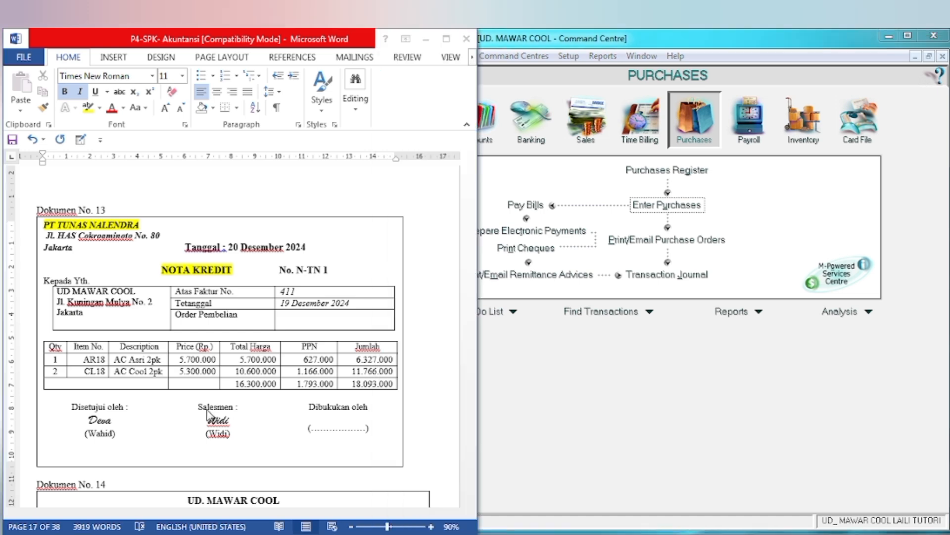
pyautogui.scroll(-10, 212, 411)
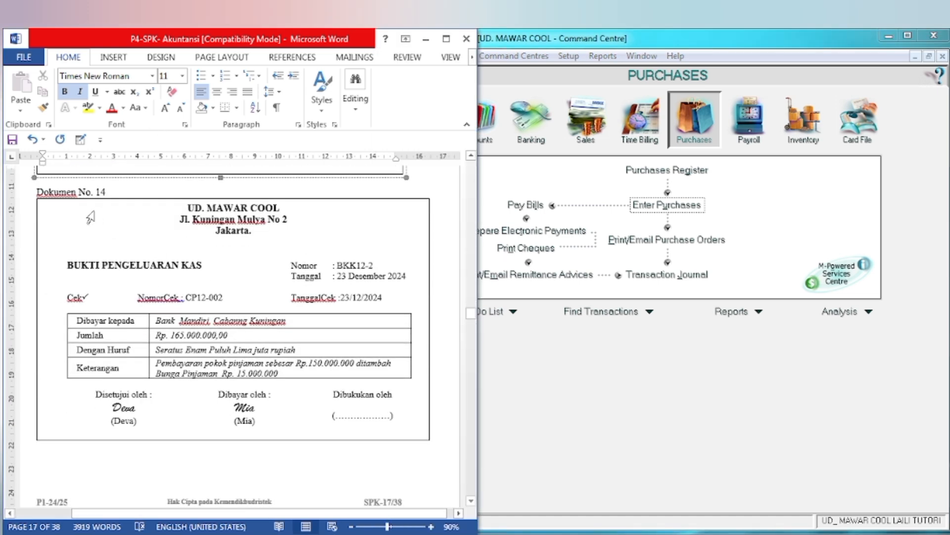
pyautogui.moveTo(67, 264); pyautogui.dragTo(200, 265)
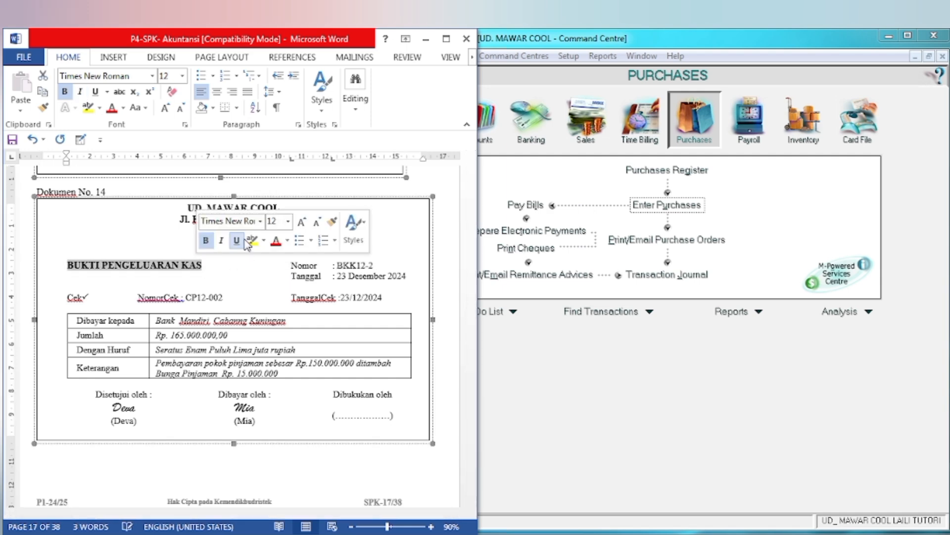
pyautogui.click(253, 242)
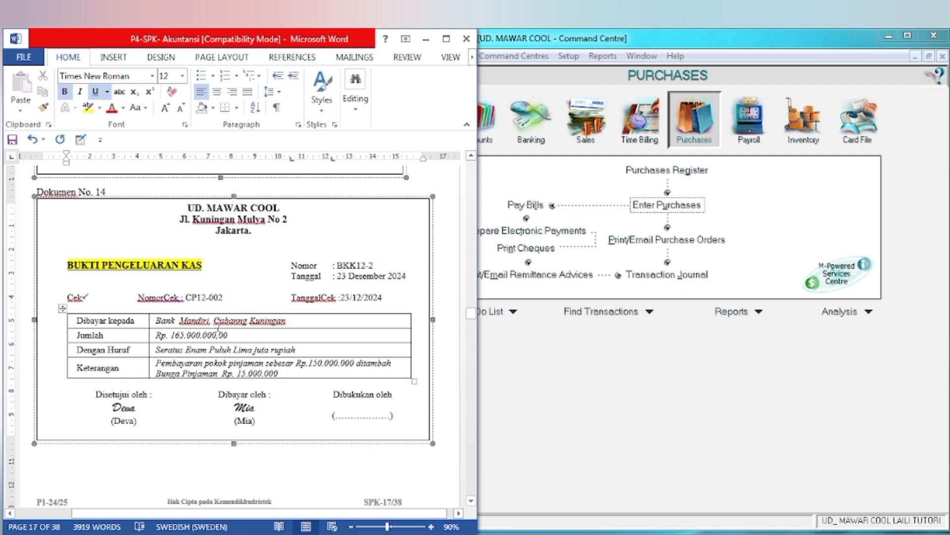
# Step: Switch to MYOB and start a Spend Money entry paid from account 1-1100 Cash in Bank
pyautogui.hotkey('alt', 'Tab')
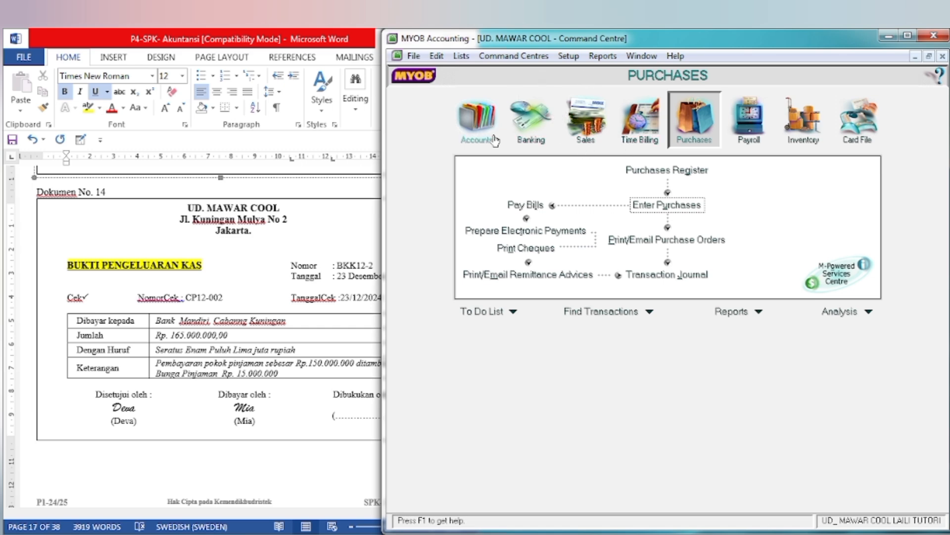
pyautogui.click(545, 133)
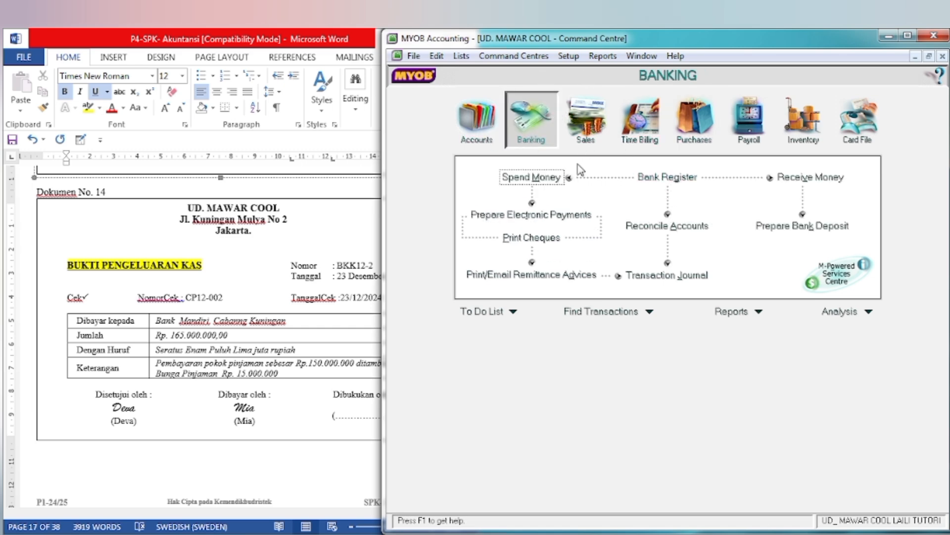
pyautogui.click(534, 179)
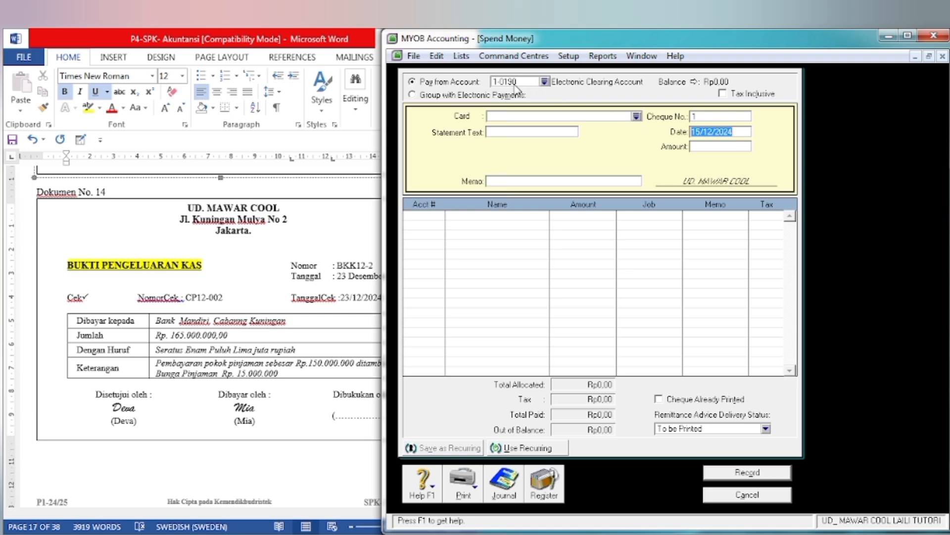
pyautogui.click(544, 81)
pyautogui.click(586, 222)
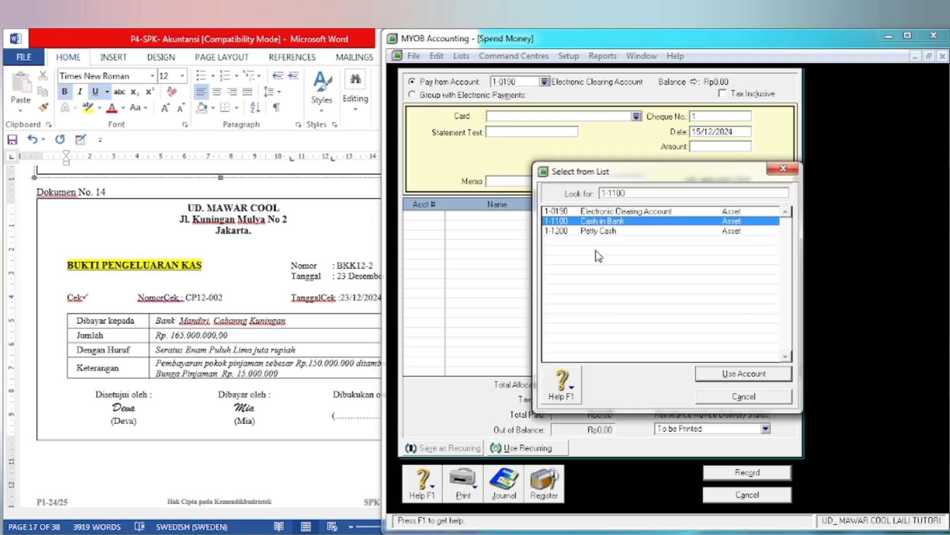
pyautogui.click(736, 373)
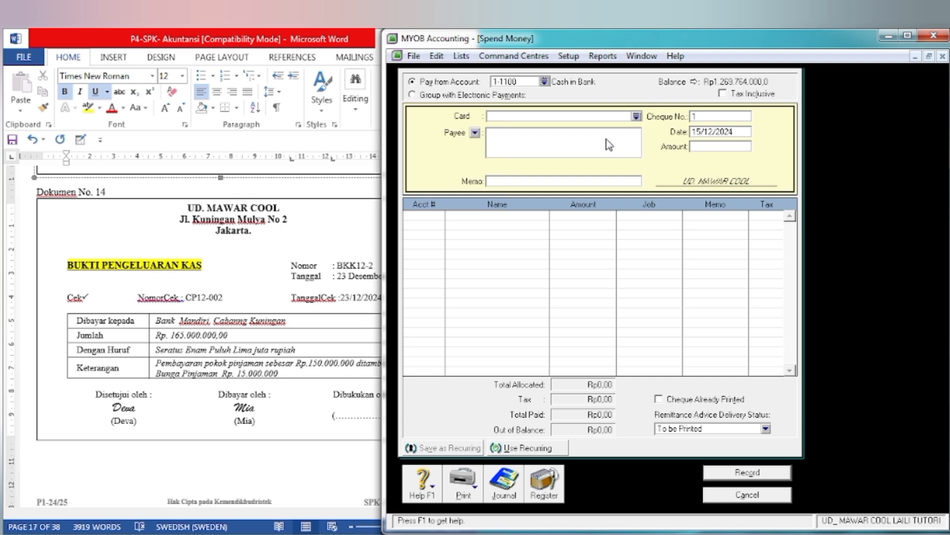
# Step: Set the payment's cheque number to BKK12-2 and its date to 23/12/2024
pyautogui.click(716, 118)
pyautogui.write('BKK12-2')
pyautogui.press('Tab')
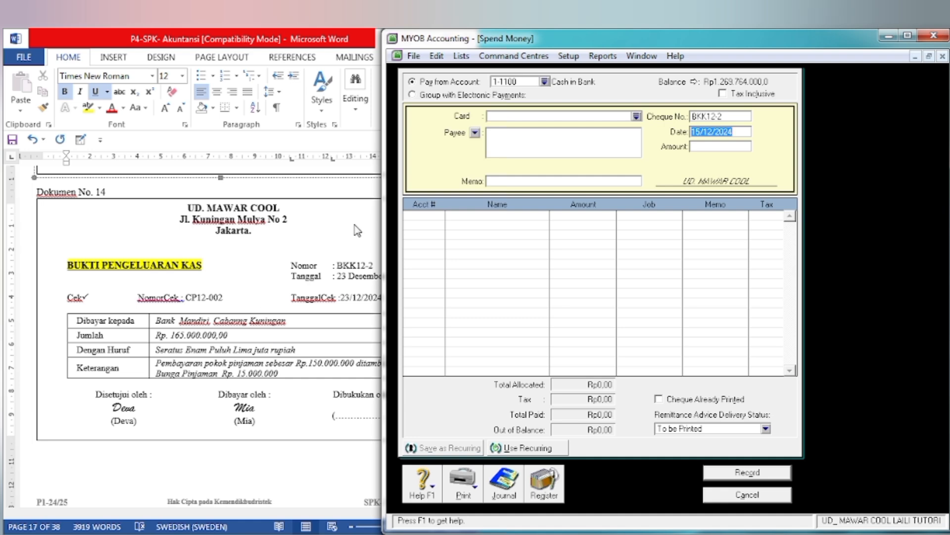
pyautogui.click(703, 131)
pyautogui.press('BackSpace')
pyautogui.press('BackSpace')
pyautogui.write('23')
pyautogui.press('Tab')
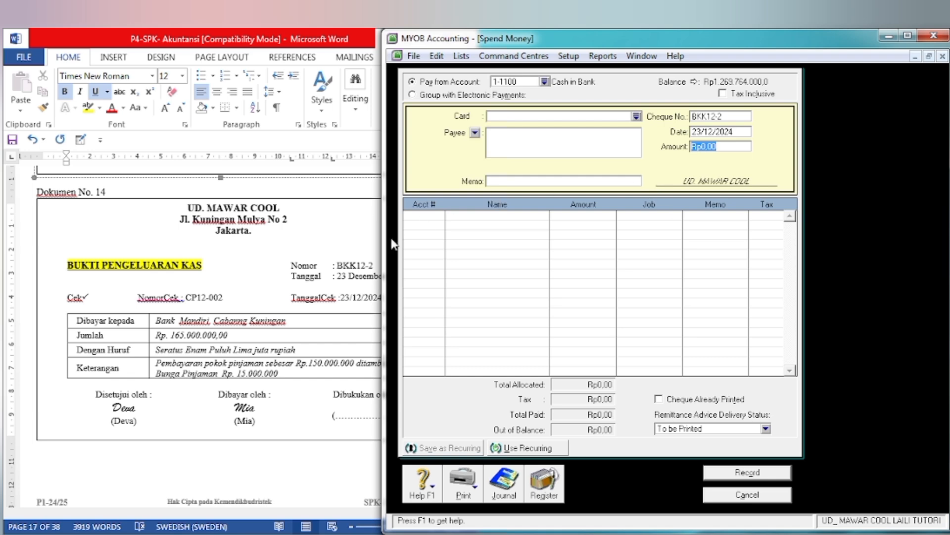
# Step: Set the payment amount to Rp165.000.000 and the memo to PEMBAYARAN UTANG BANK
pyautogui.write('165.000.00')
pyautogui.press('Tab')
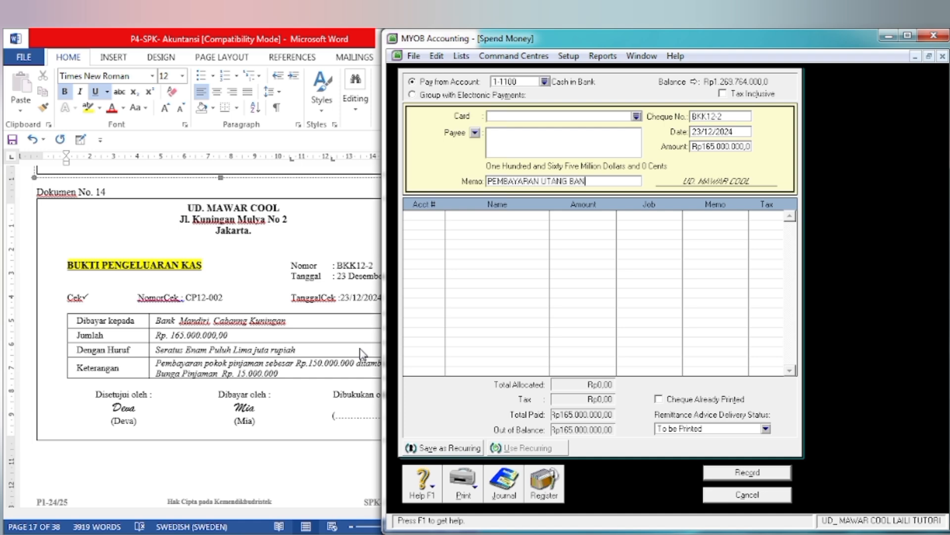
pyautogui.press('Tab')
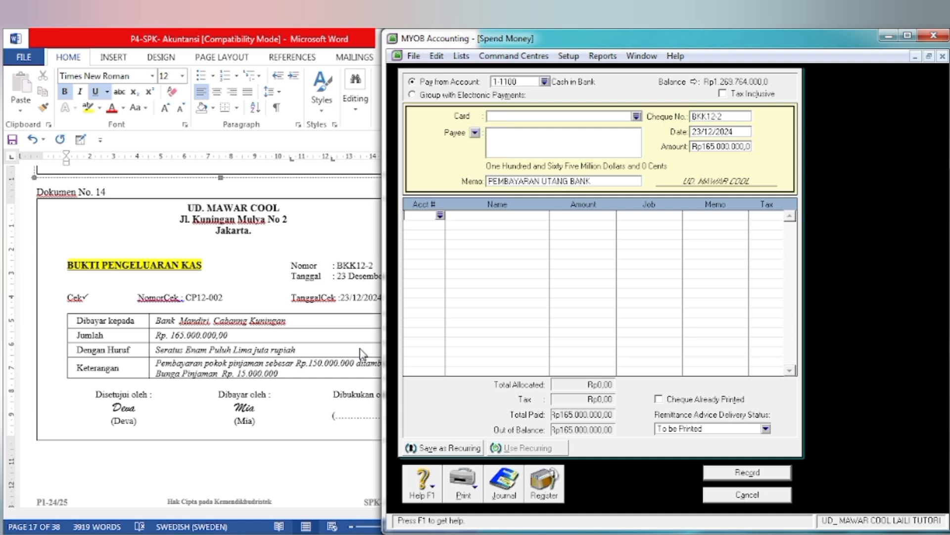
# Step: Allocate Rp150.000.000 of the payment to account 2-2100 Bank Mandiri Loan on the first line
pyautogui.write('6-')
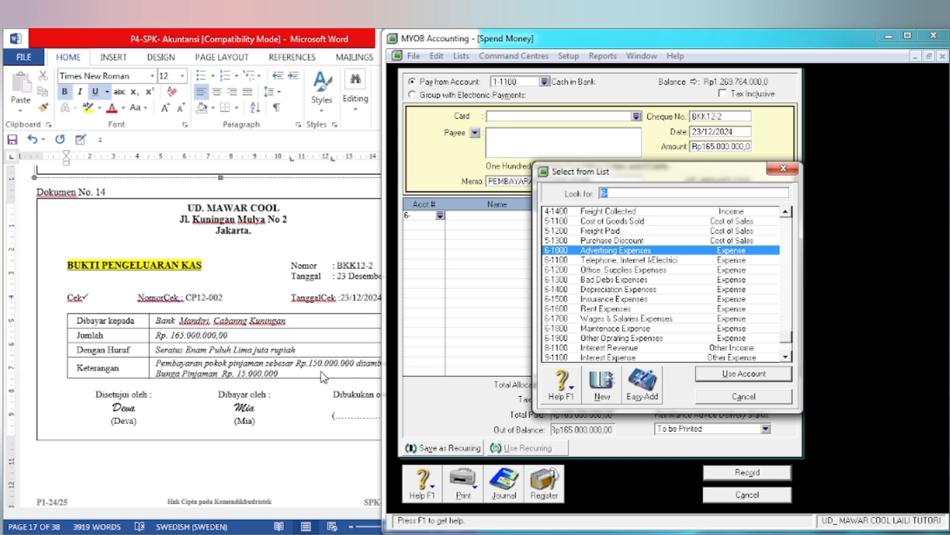
pyautogui.write('6-1800')
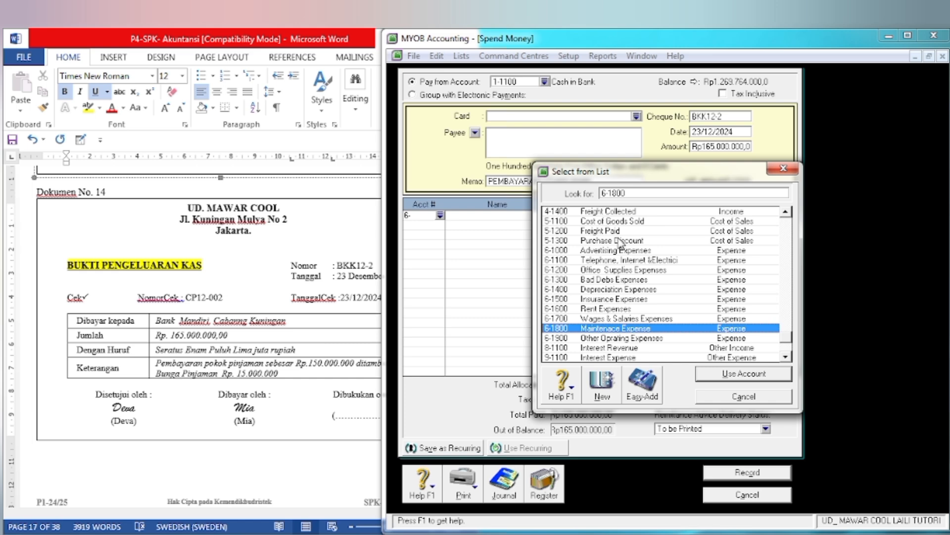
pyautogui.doubleClick(634, 192)
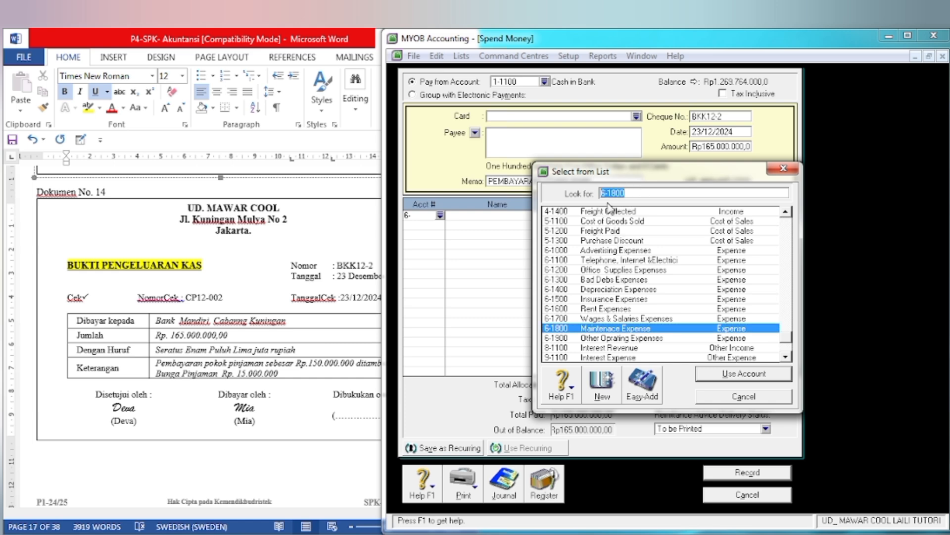
pyautogui.write('2')
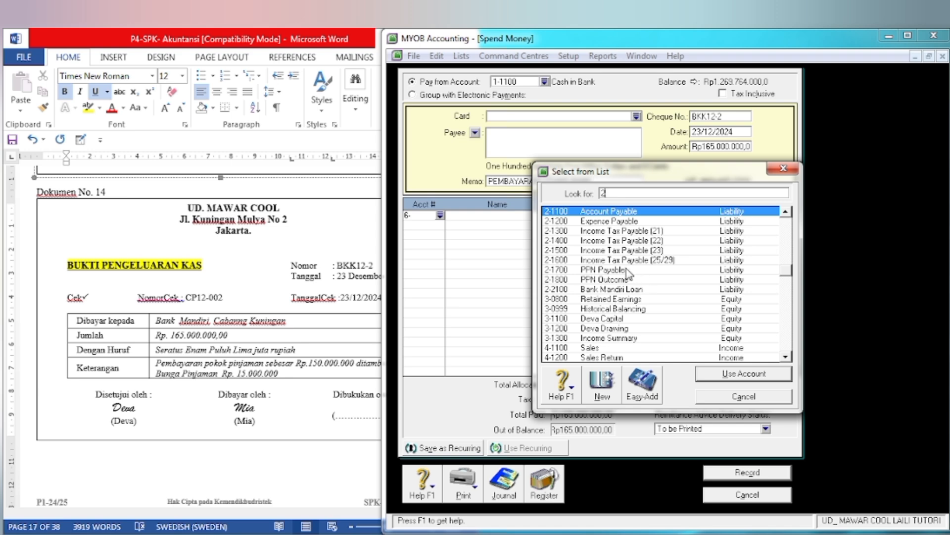
pyautogui.click(610, 291)
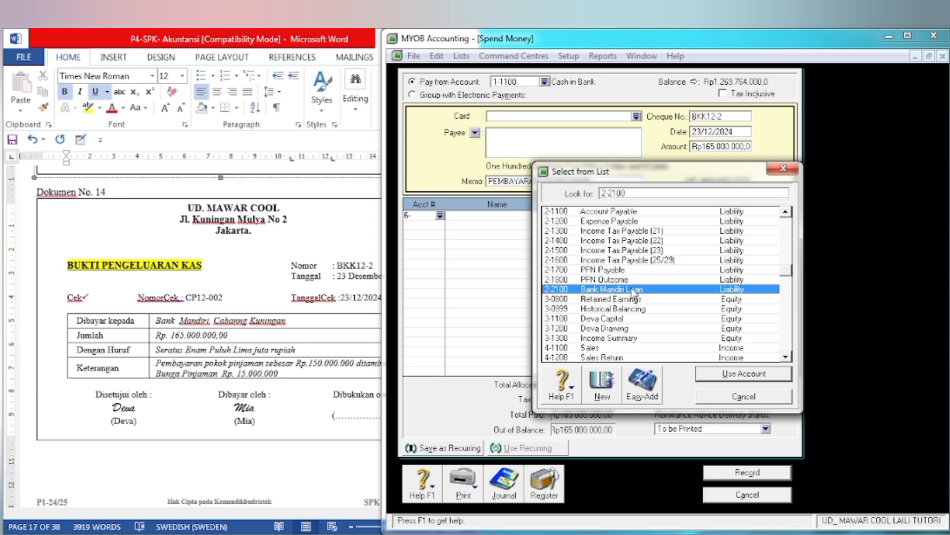
pyautogui.click(721, 377)
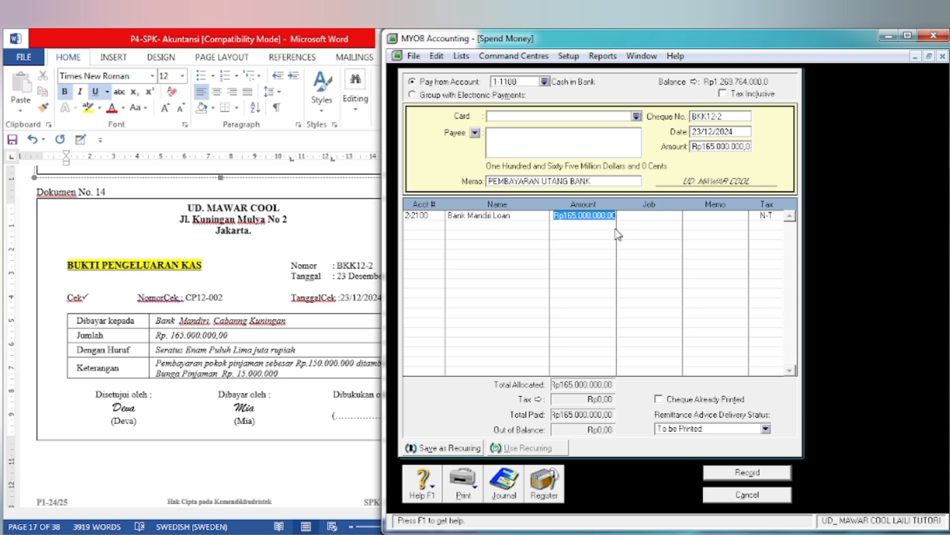
pyautogui.write('1')
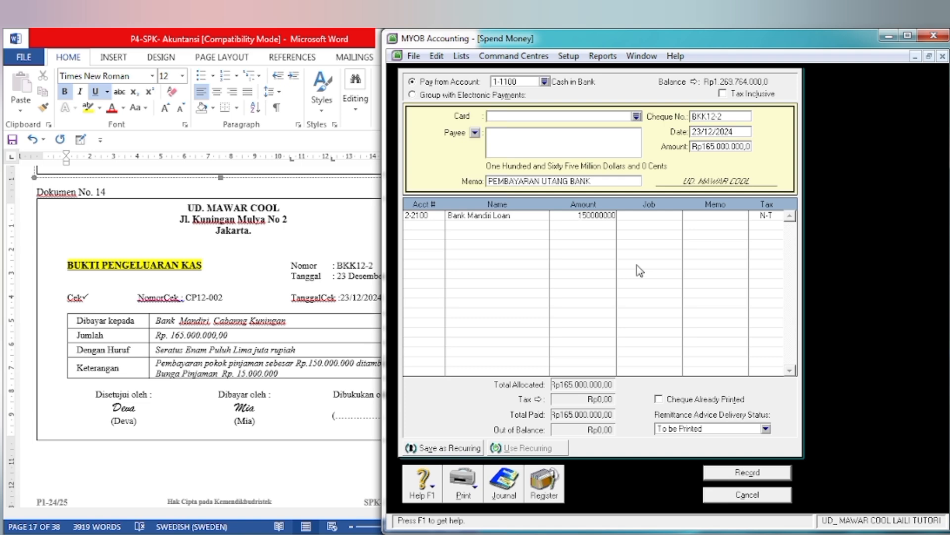
pyautogui.write('50000000')
pyautogui.press('Tab')
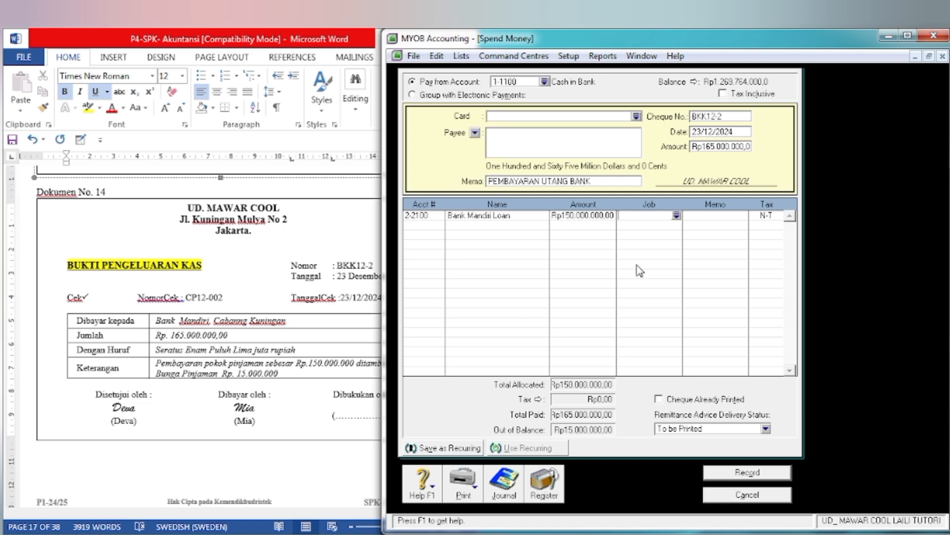
pyautogui.press('Tab')
pyautogui.press('Tab')
# Step: Check the payment description in Dokumen No. 14 and allocate the remaining Rp15.000.000 to account 9-1100 Interest Expense
pyautogui.click(319, 396)
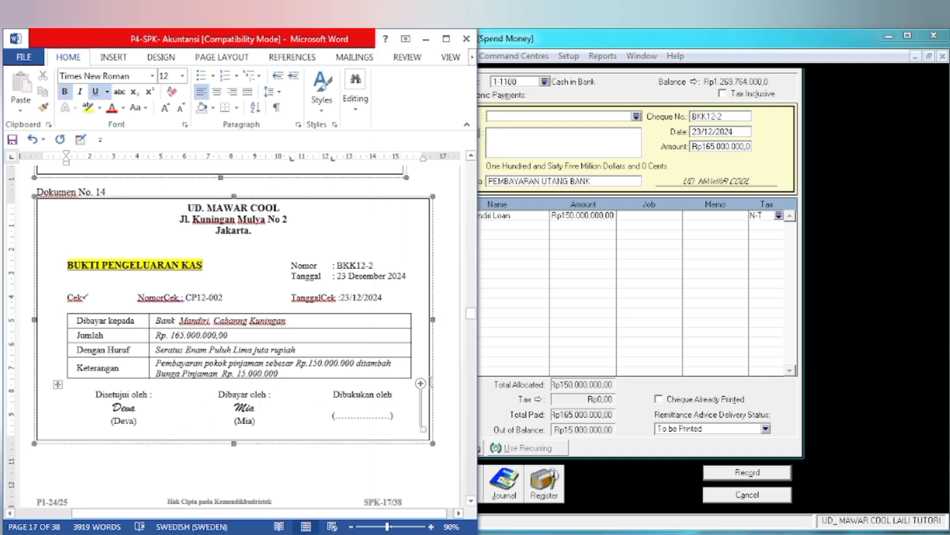
pyautogui.click(510, 346)
pyautogui.write('6')
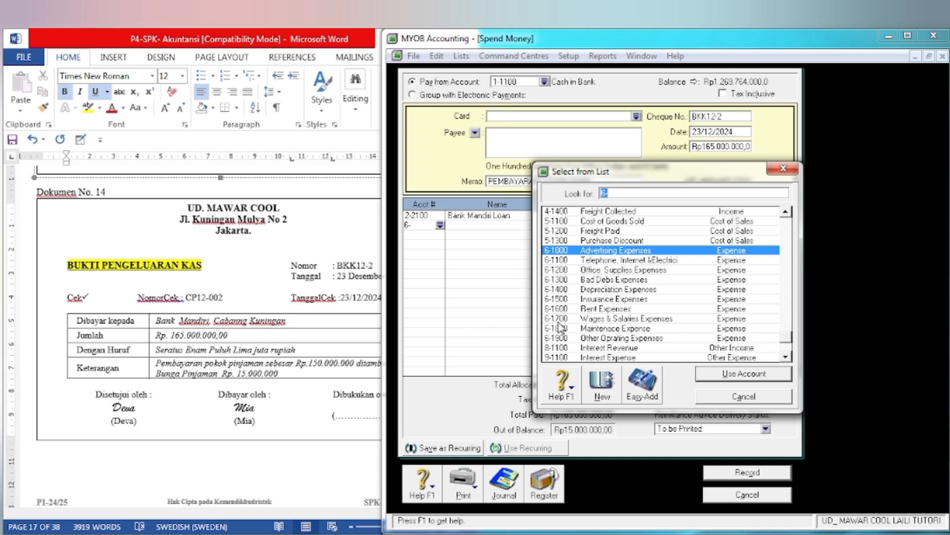
pyautogui.write('9')
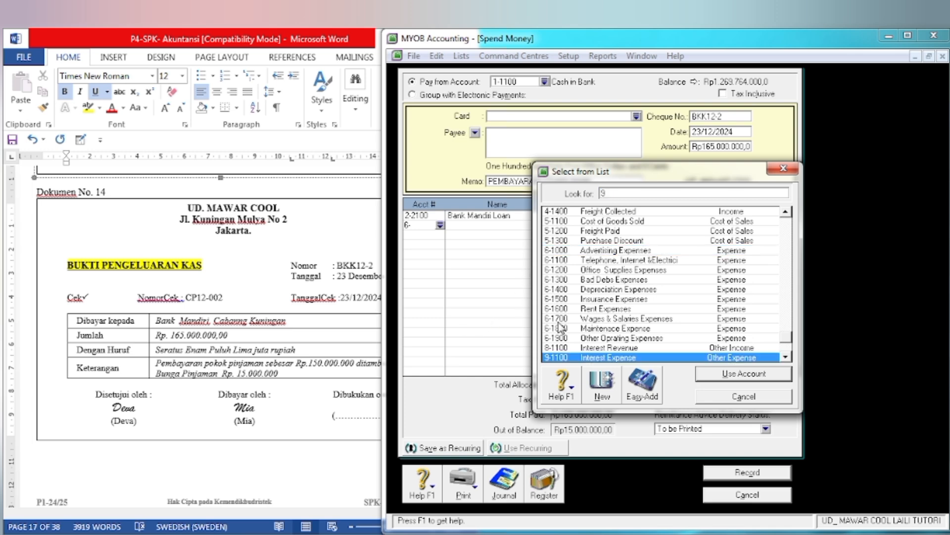
pyautogui.click(786, 358)
pyautogui.click(786, 359)
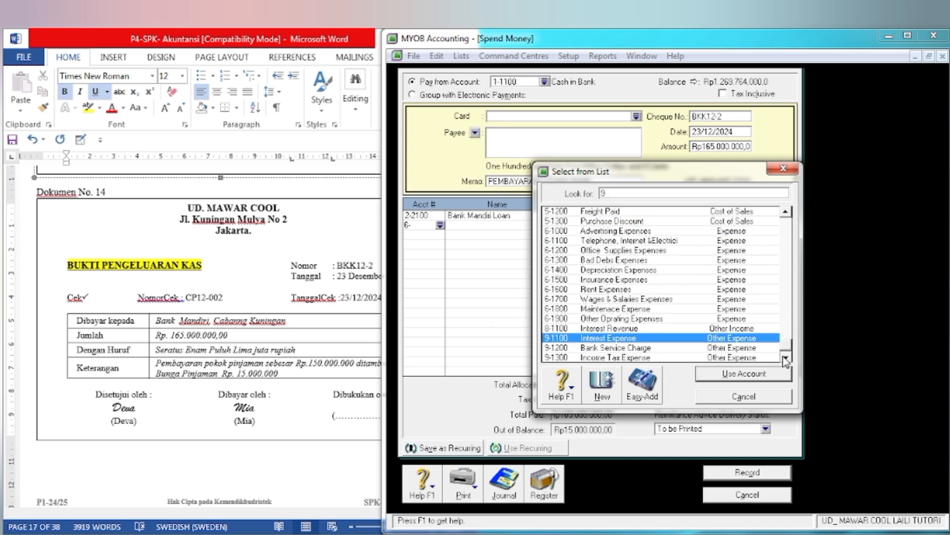
pyautogui.click(728, 379)
pyautogui.press('Tab')
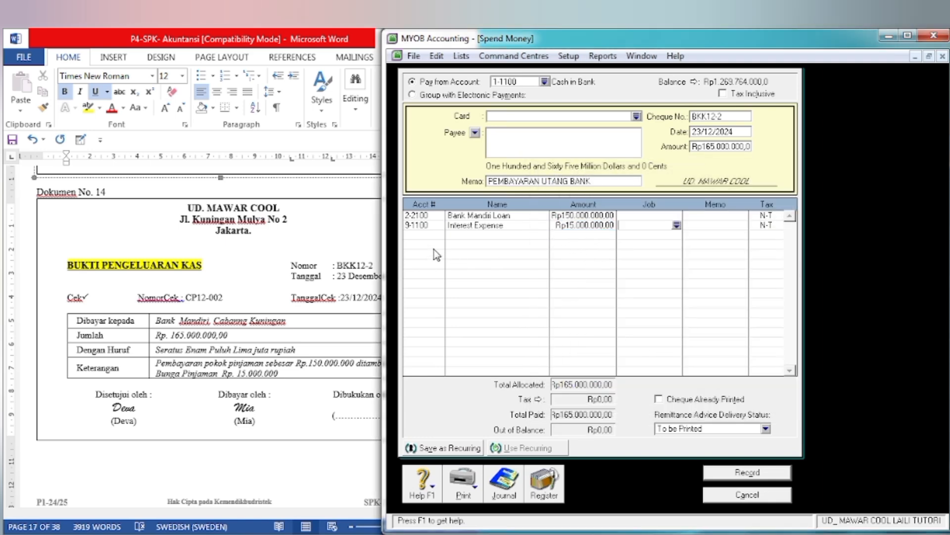
# Step: Review the transaction recap of payment BKK12-2, record the payment, and close the Spend Money window
pyautogui.hotkey('ctrl', 'r')
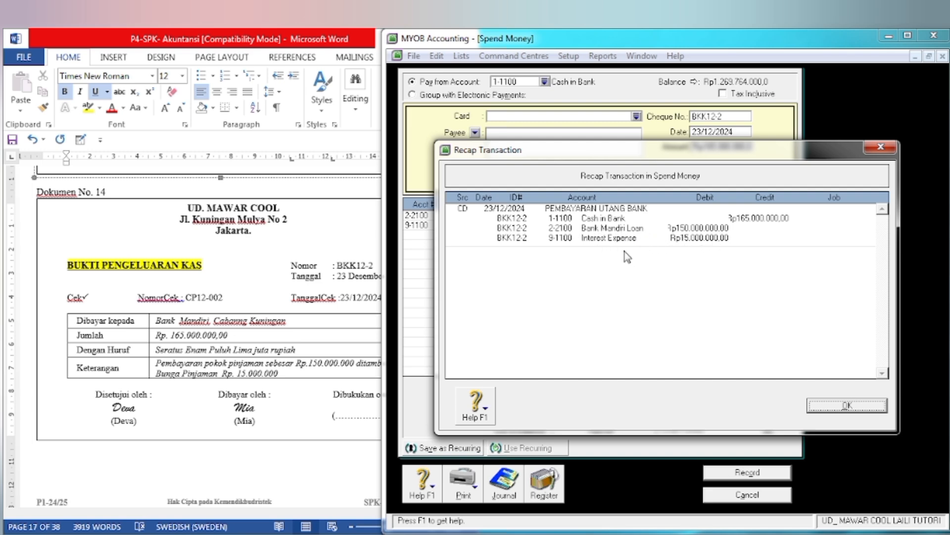
pyautogui.click(868, 407)
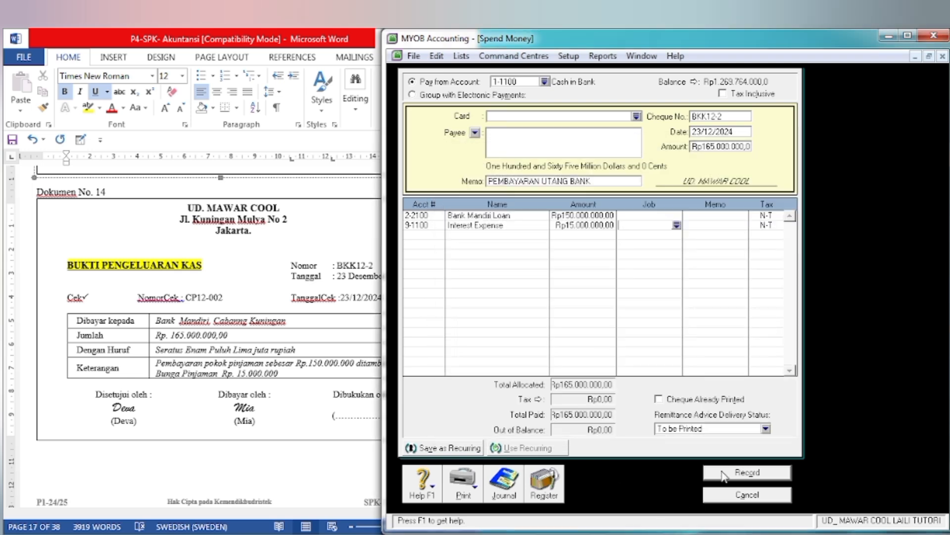
pyautogui.click(724, 475)
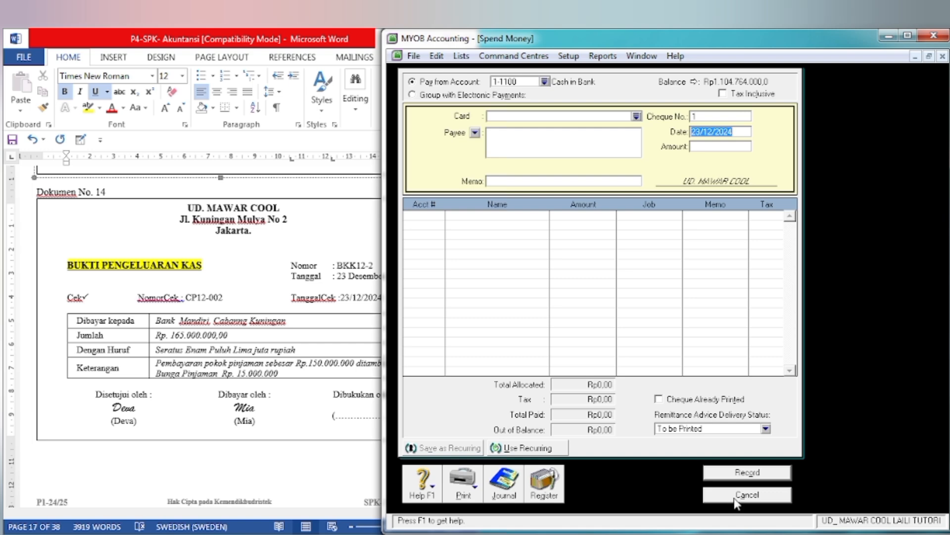
pyautogui.click(736, 495)
# Step: In the Word document, go to Dokumen No. 15 and highlight FAKTUR, UD. MAWAR COOL and Toko Adnan in yellow
pyautogui.click(276, 456)
pyautogui.scroll(-3, 276, 457)
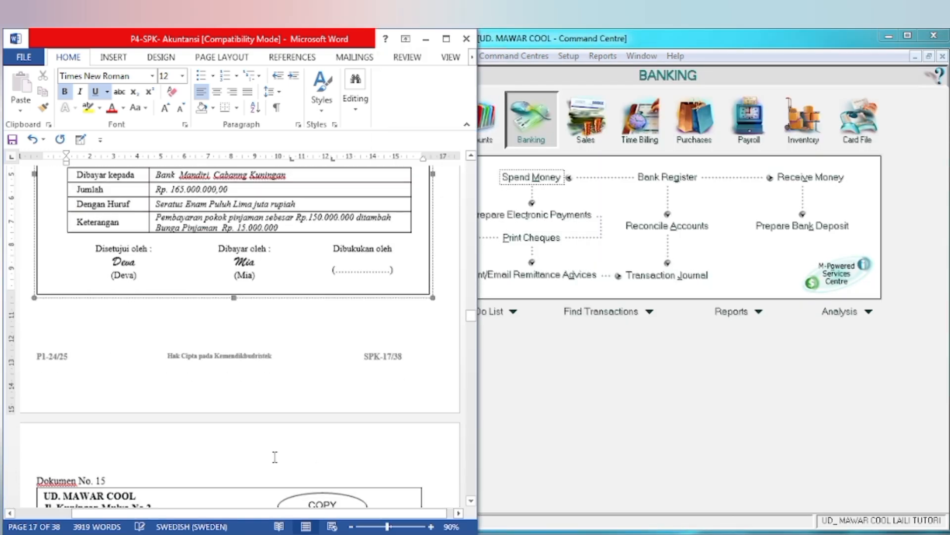
pyautogui.scroll(-10, 275, 457)
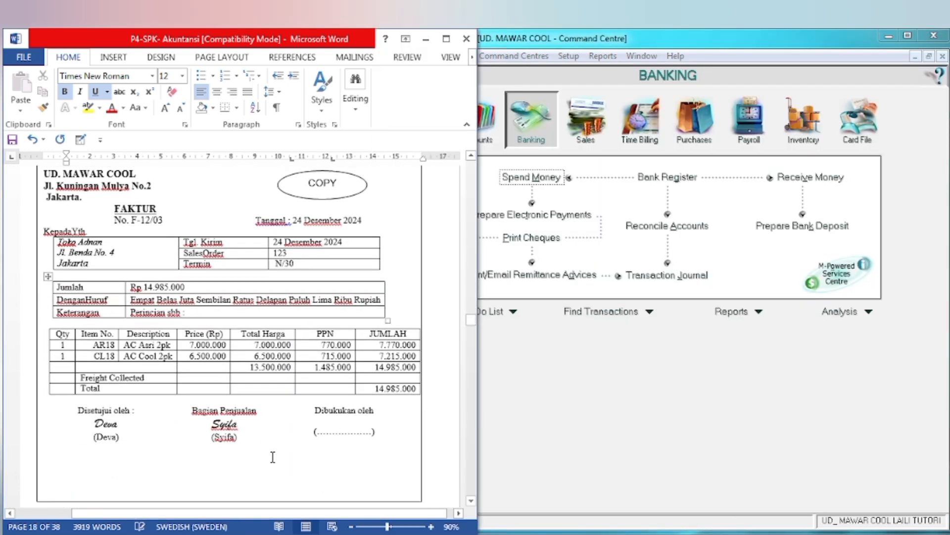
pyautogui.scroll(1, 272, 456)
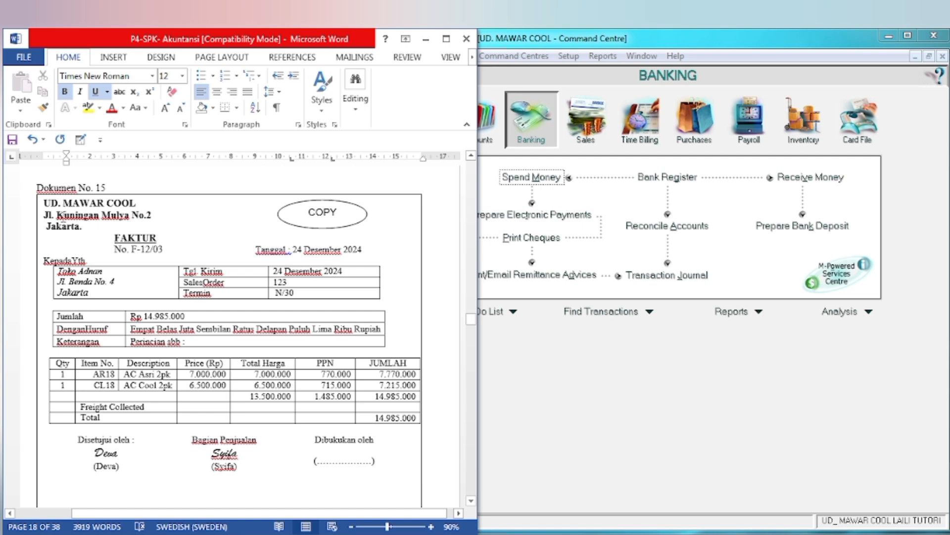
pyautogui.doubleClick(164, 236)
pyautogui.click(88, 108)
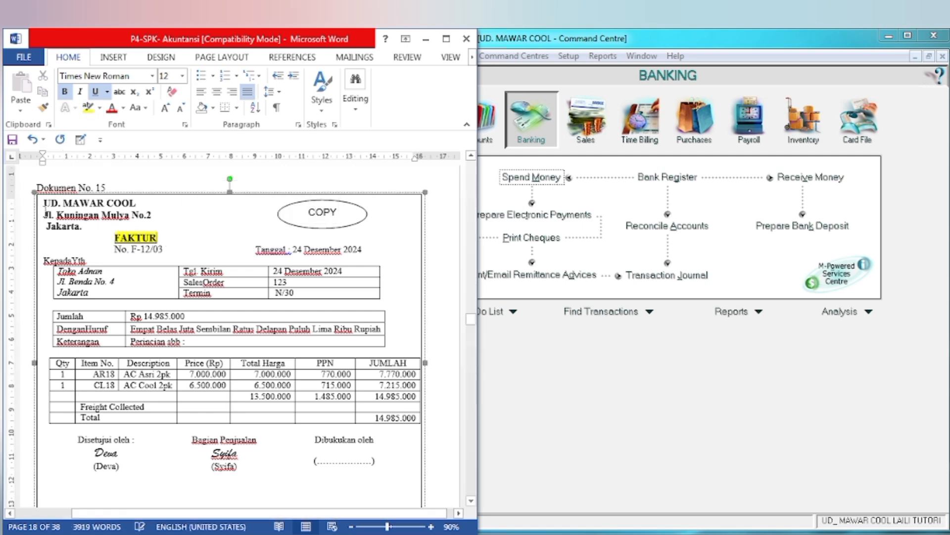
pyautogui.moveTo(45, 203); pyautogui.dragTo(140, 204)
pyautogui.click(89, 107)
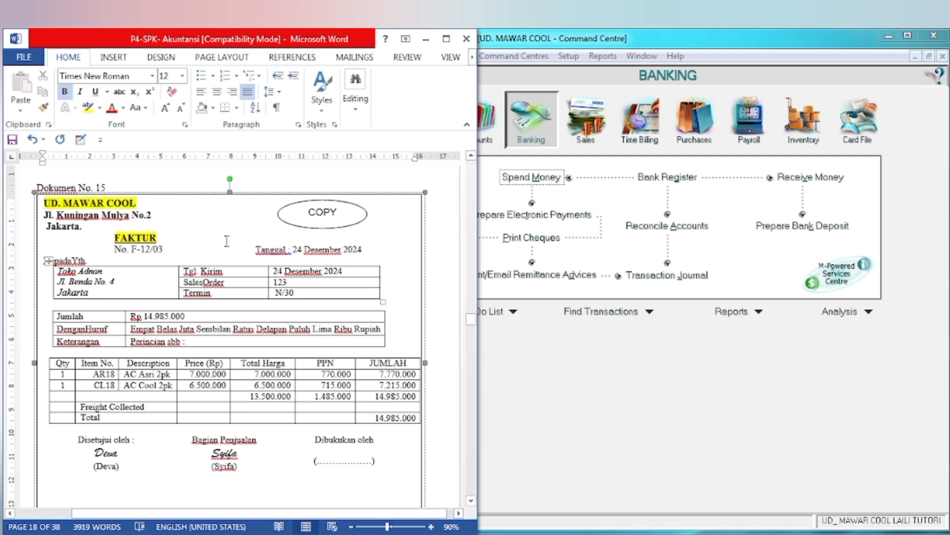
pyautogui.moveTo(57, 271); pyautogui.dragTo(105, 271)
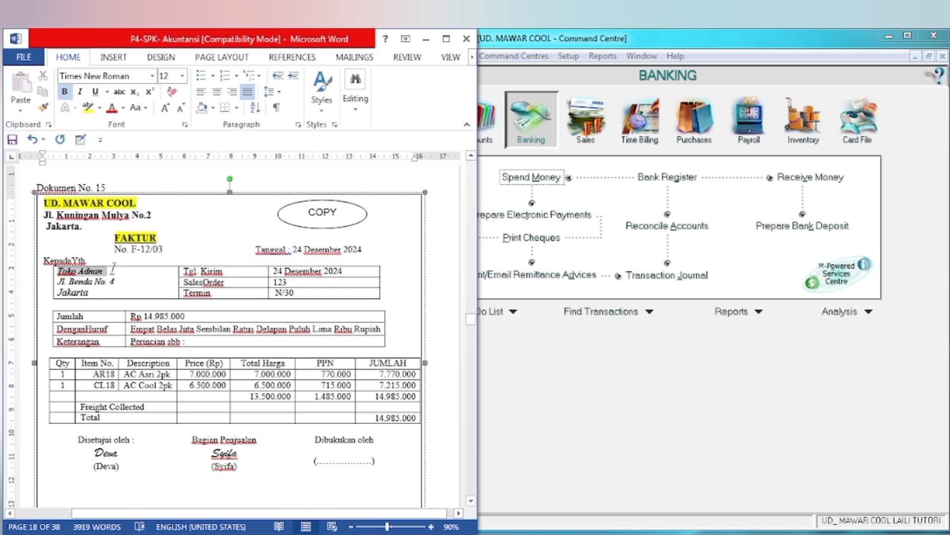
pyautogui.click(180, 309)
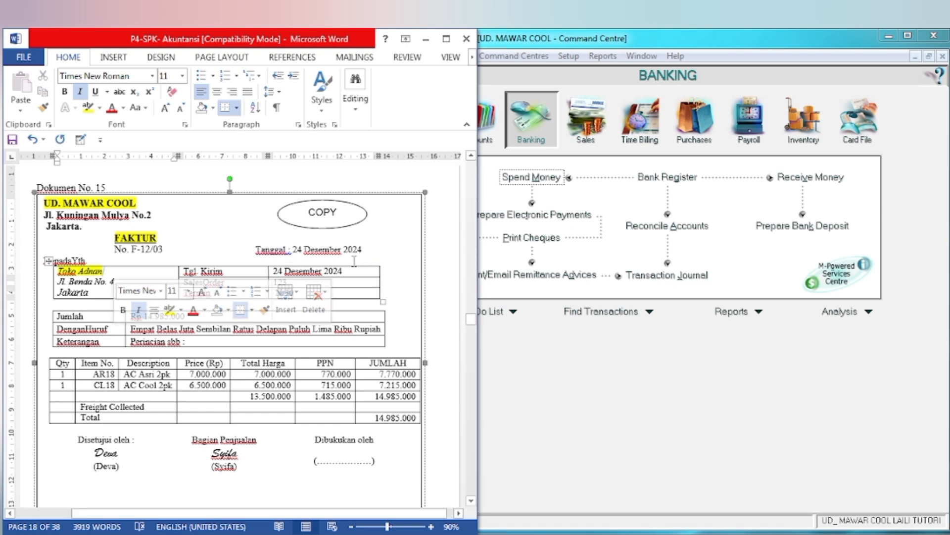
# Step: Switch to MYOB and start a new item sales invoice for customer Toko Adnan
pyautogui.click(688, 423)
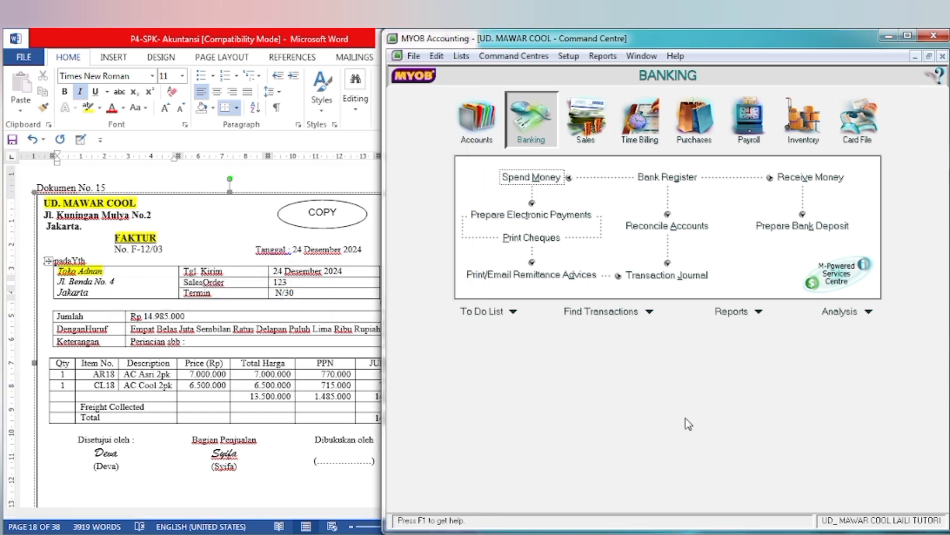
pyautogui.click(594, 118)
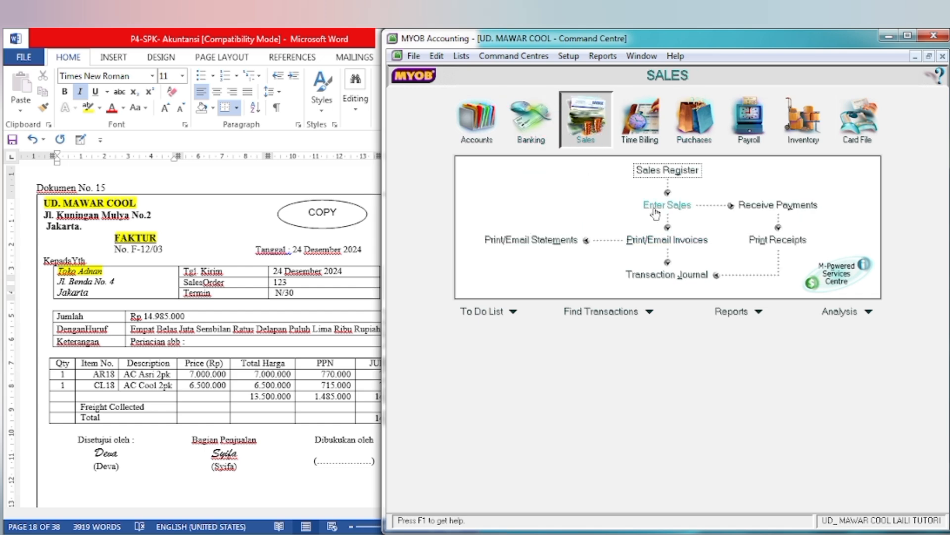
pyautogui.click(655, 207)
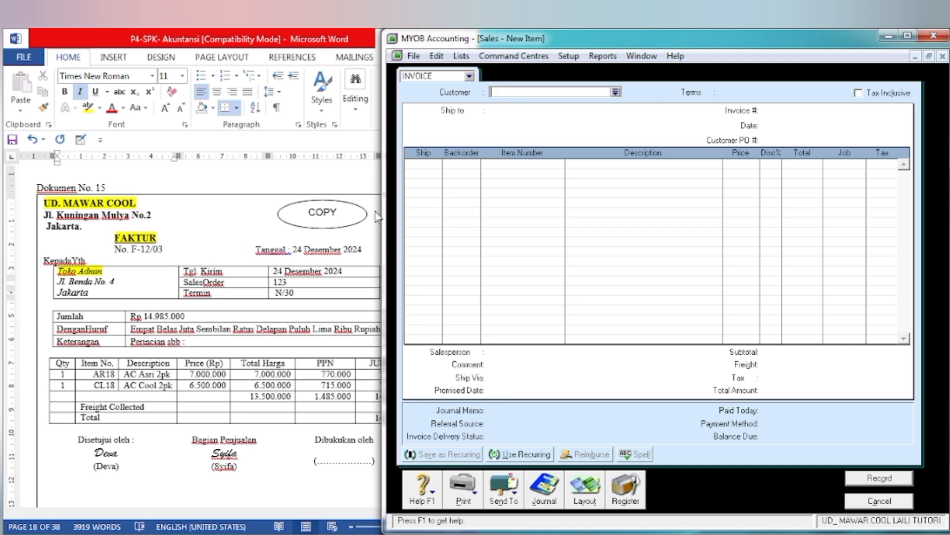
pyautogui.click(615, 92)
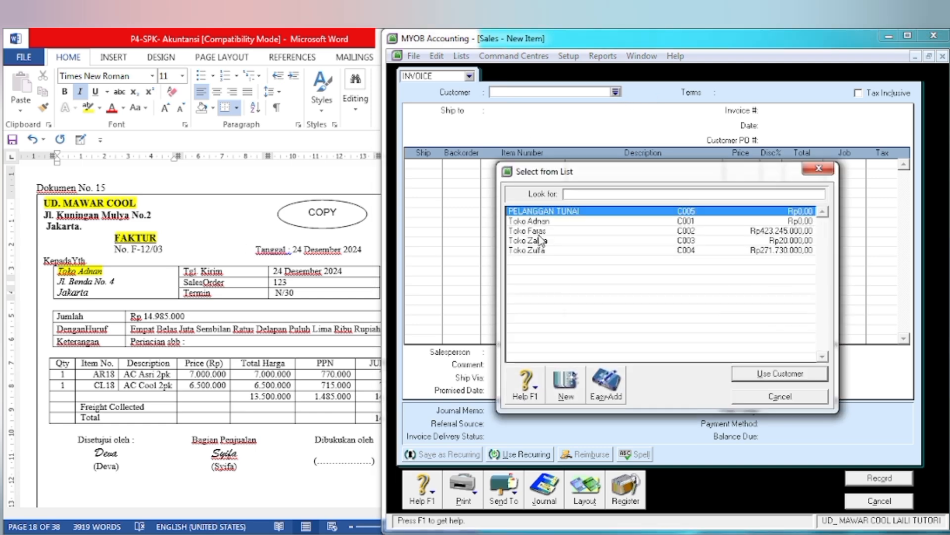
pyautogui.click(547, 222)
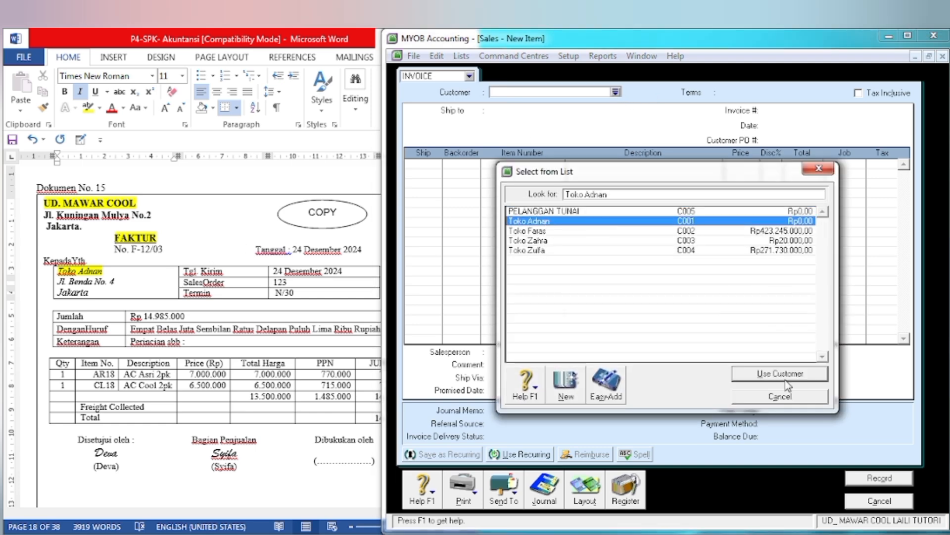
pyautogui.click(783, 374)
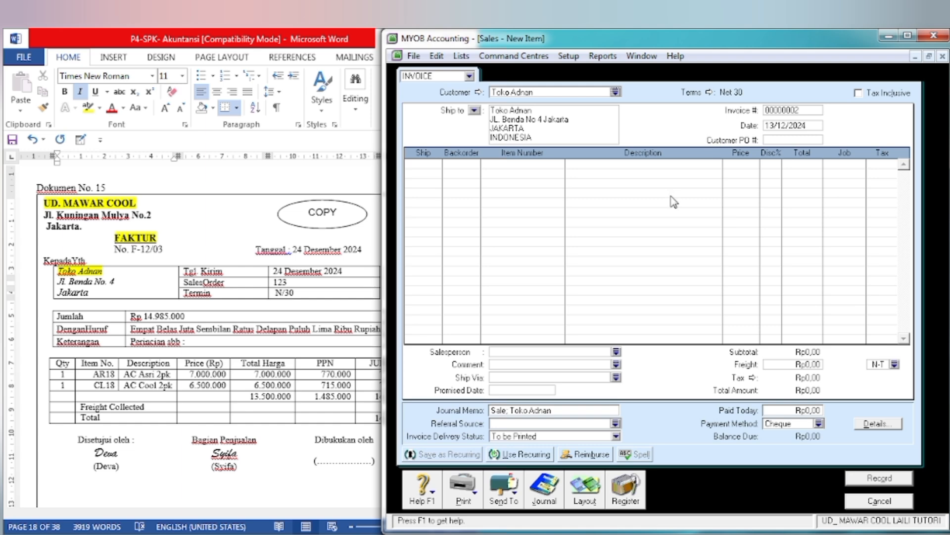
# Step: Set the invoice number to F-12/03 and the invoice date to 24/12/2024
pyautogui.click(802, 111)
pyautogui.write('F-12/03')
pyautogui.press('Tab')
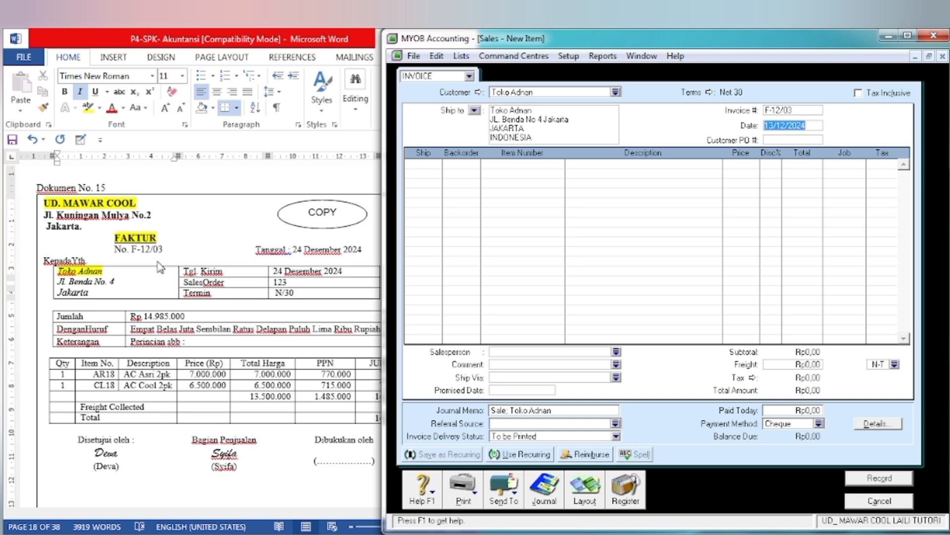
pyautogui.click(768, 126)
pyautogui.press('Delete')
pyautogui.press('BackSpace')
pyautogui.write('24')
pyautogui.press('Tab')
pyautogui.press('Tab')
pyautogui.press('Tab')
pyautogui.press('Tab')
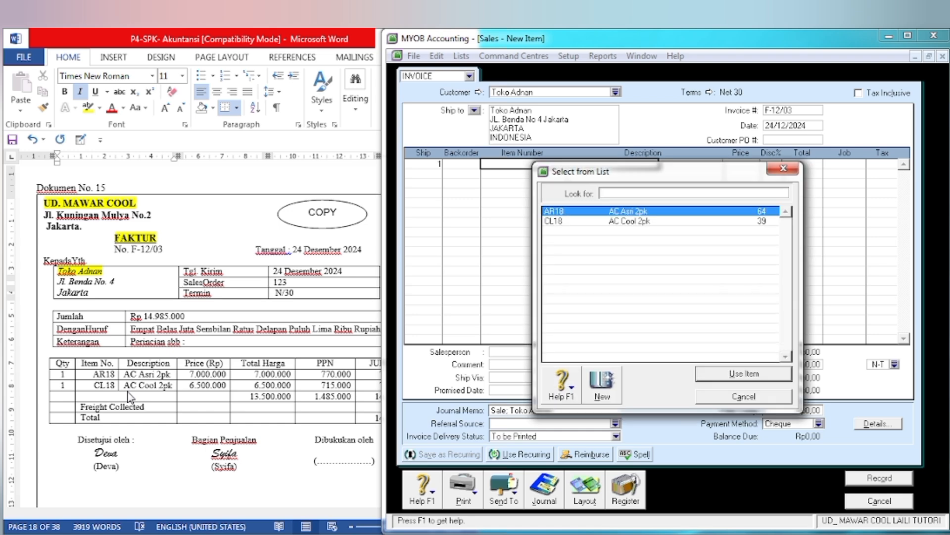
# Step: Enter 1 unit of item AR18 AC Asri 2pk at Rp7.000.000 on the first invoice line
pyautogui.click(715, 375)
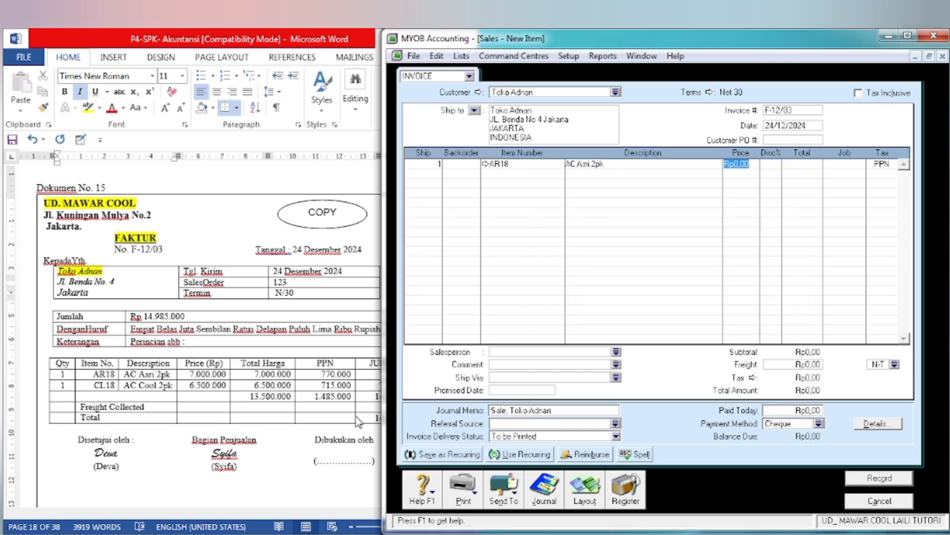
pyautogui.write('7000000')
pyautogui.press('Tab')
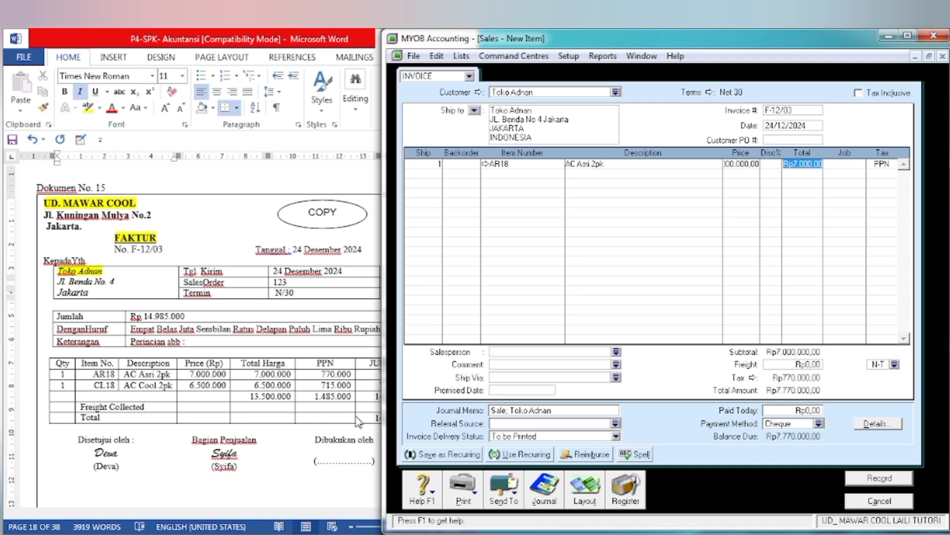
# Step: Add a second invoice line with 1 unit of item CL18 AC Cool 2pk
pyautogui.press('Tab')
pyautogui.press('Tab')
pyautogui.press('Tab')
pyautogui.write('1')
pyautogui.press('Tab')
pyautogui.press('Tab')
pyautogui.press('Tab')
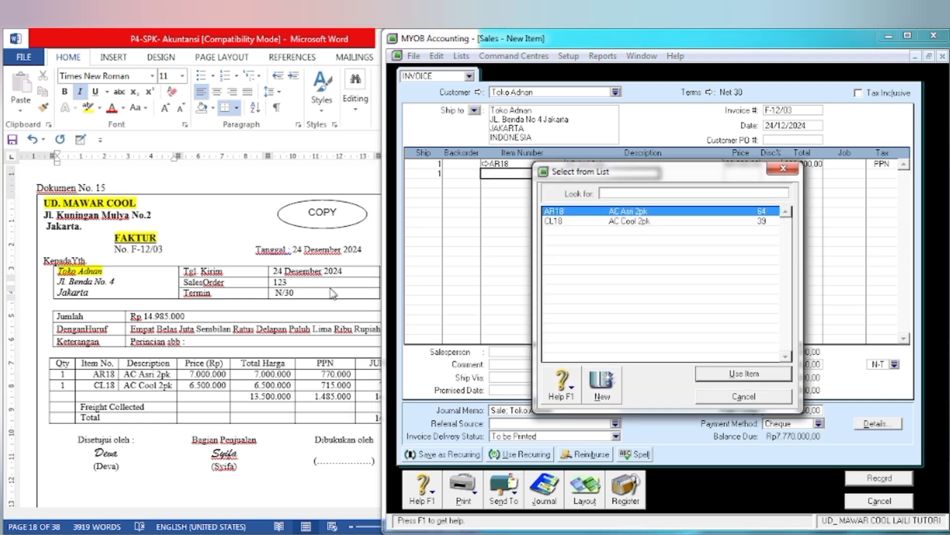
pyautogui.click(674, 222)
pyautogui.click(716, 377)
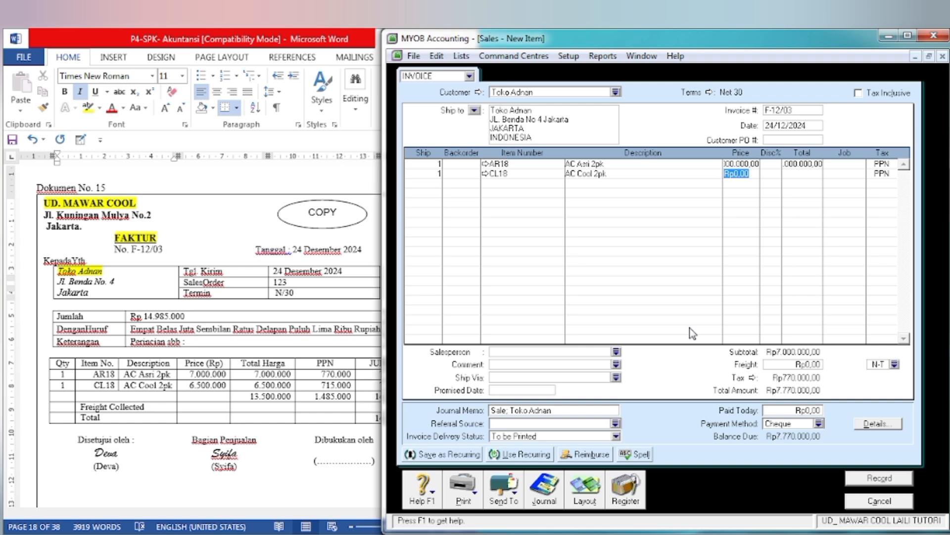
# Step: Set the CL18 price to Rp6.500.000 and check the invoice total against Dokumen No. 15 in Word
pyautogui.write('6500000')
pyautogui.press('Tab')
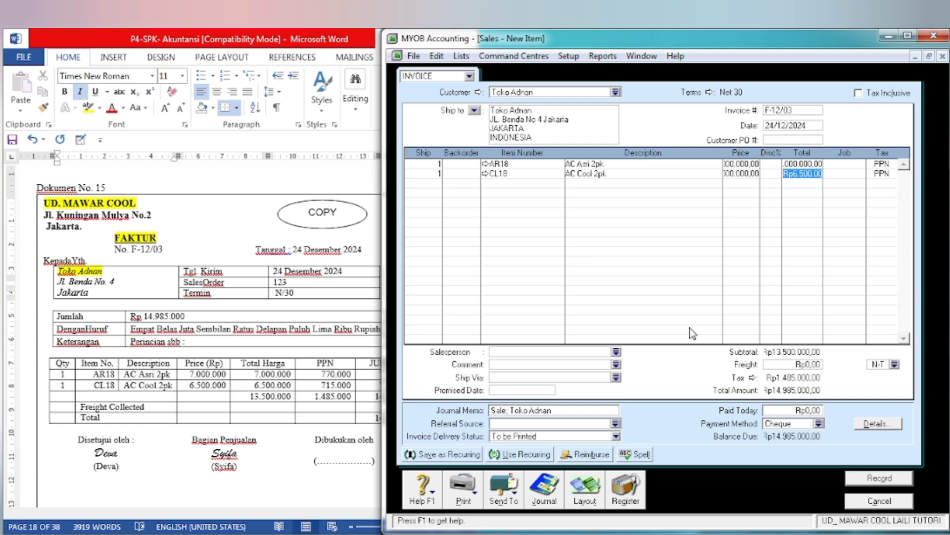
pyautogui.press('Tab')
pyautogui.click(366, 438)
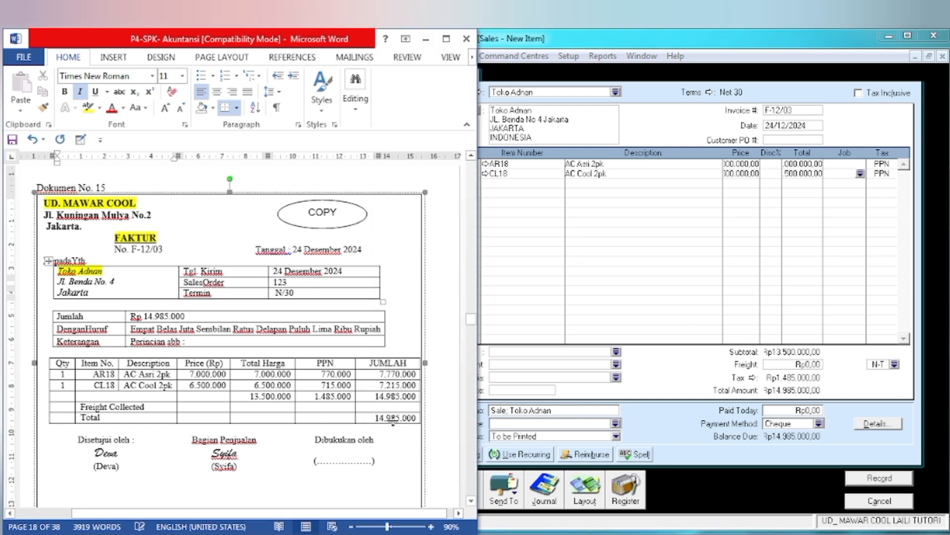
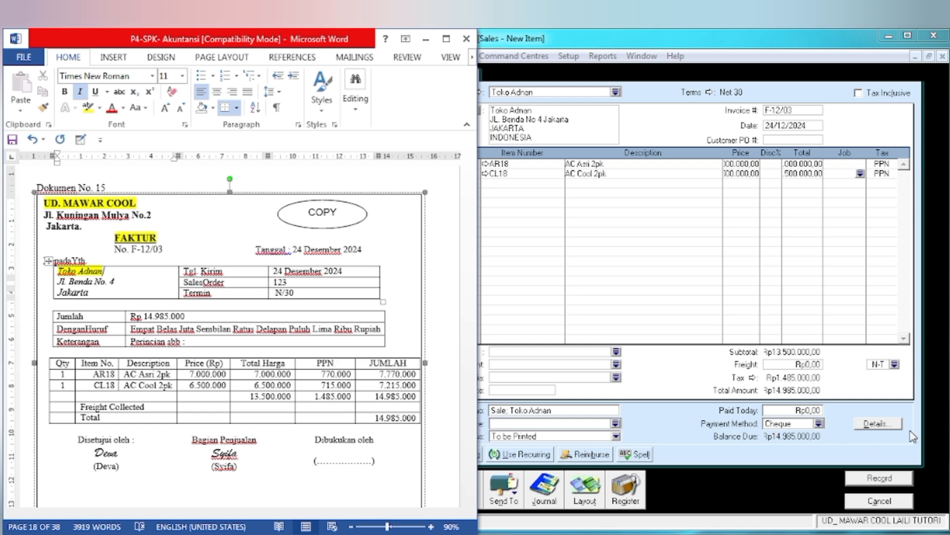
# Step: Record the Toko Adnan invoice, ignoring the spelling suggestion for the item description, and close the sales entry window
pyautogui.click(879, 478)
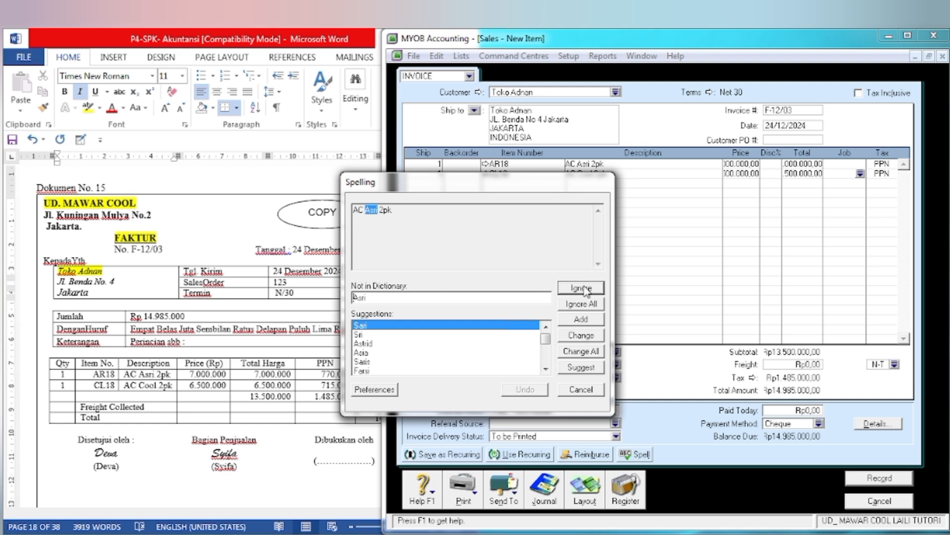
pyautogui.click(584, 287)
pyautogui.click(879, 501)
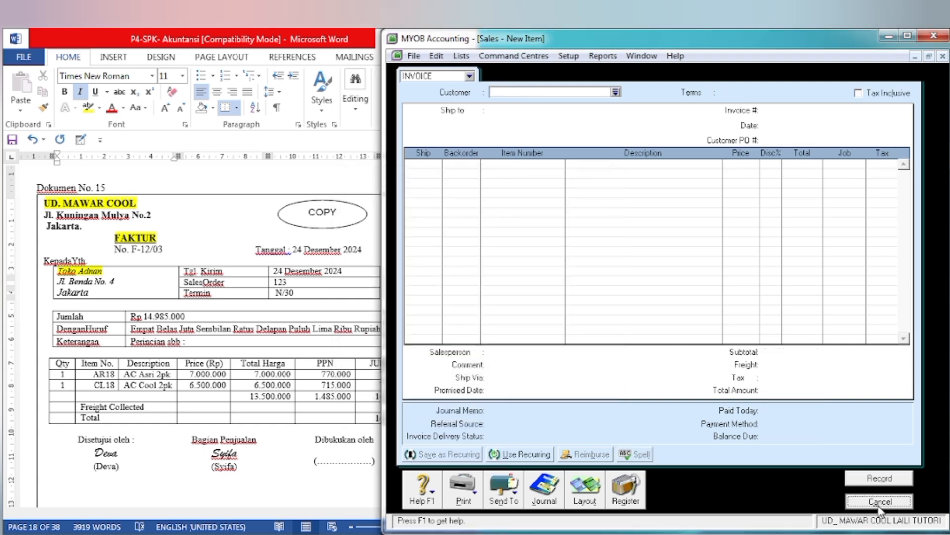
# Step: In Word, go to Dokumen No. 16 and highlight the title BUKTI PENGELUARAN KAS in yellow
pyautogui.click(325, 360)
pyautogui.scroll(-3, 325, 359)
pyautogui.scroll(-15, 326, 360)
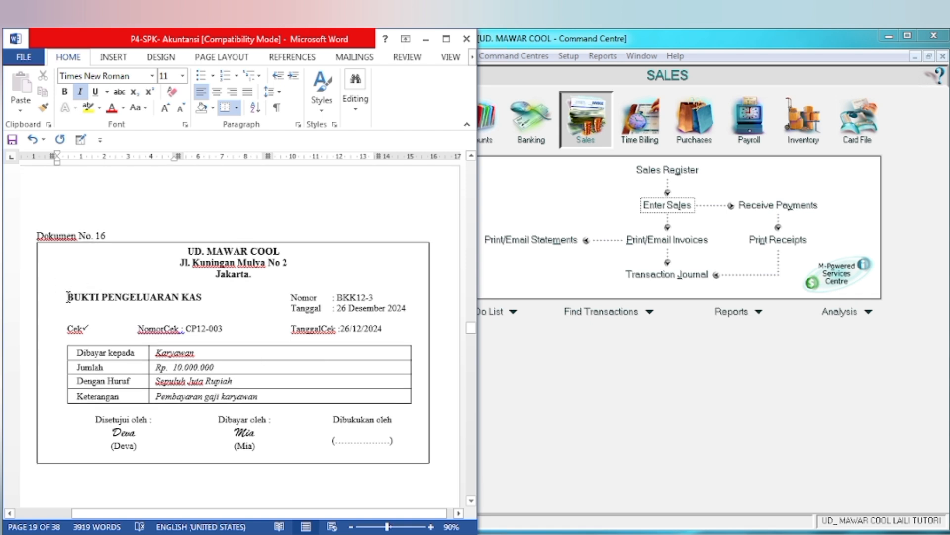
pyautogui.tripleClick(170, 305)
pyautogui.moveTo(170, 306); pyautogui.dragTo(216, 296)
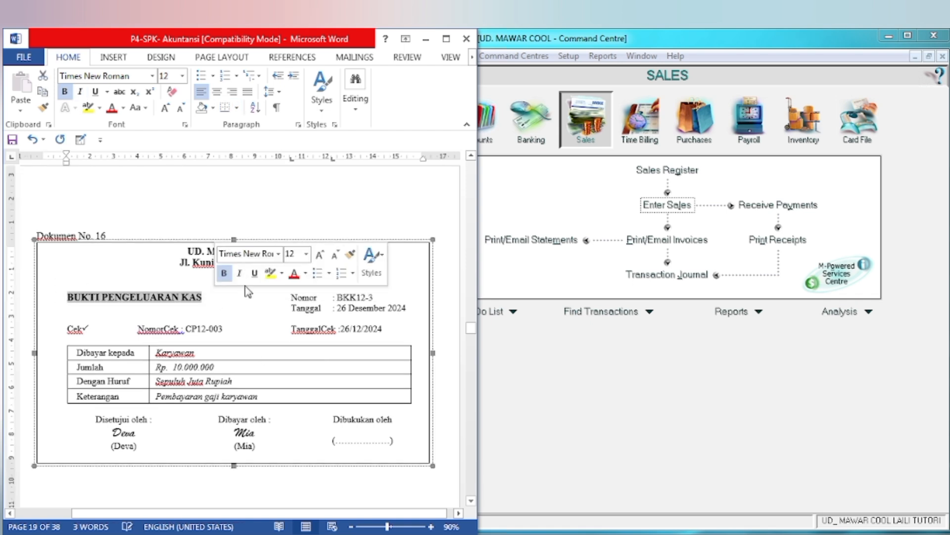
pyautogui.click(271, 272)
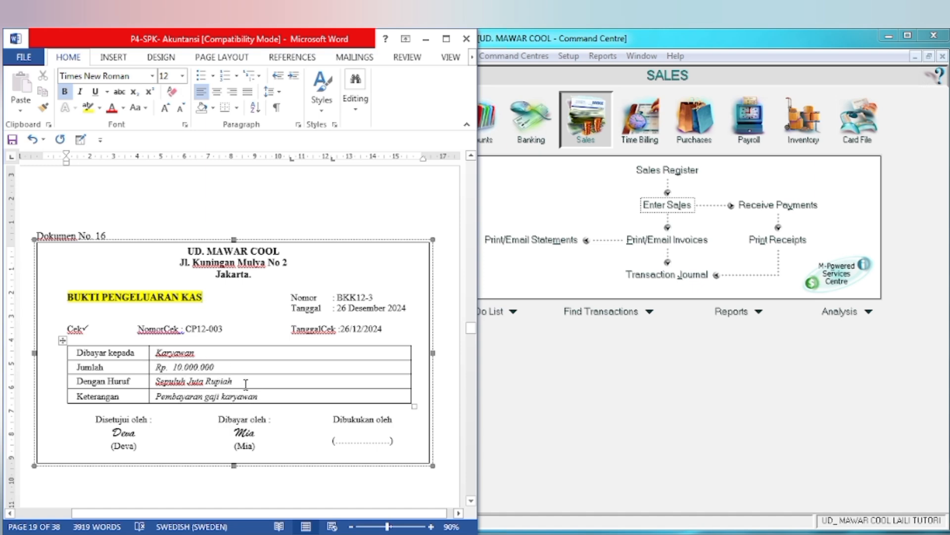
# Step: In MYOB, open a new Spend Money transaction and set its paying account to 1-1100 Cash in Bank
pyautogui.click(694, 389)
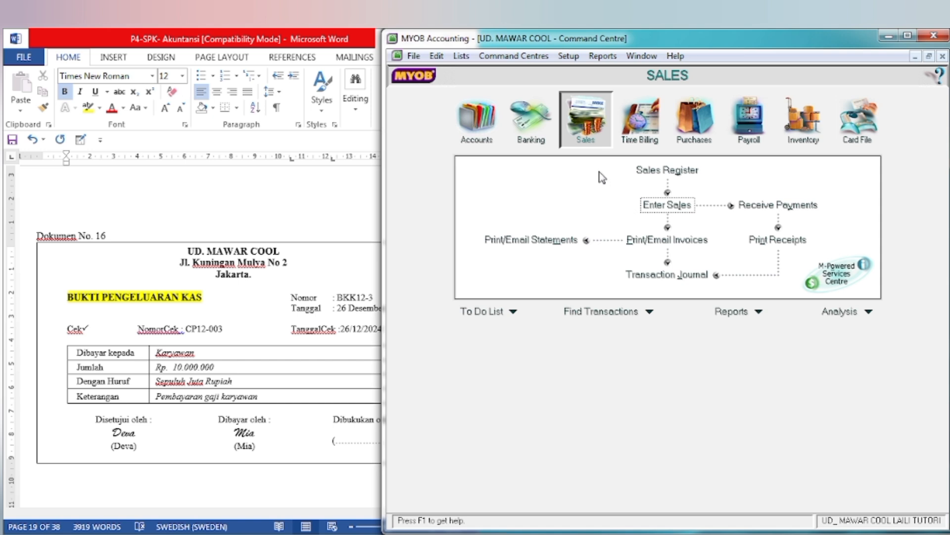
pyautogui.click(530, 119)
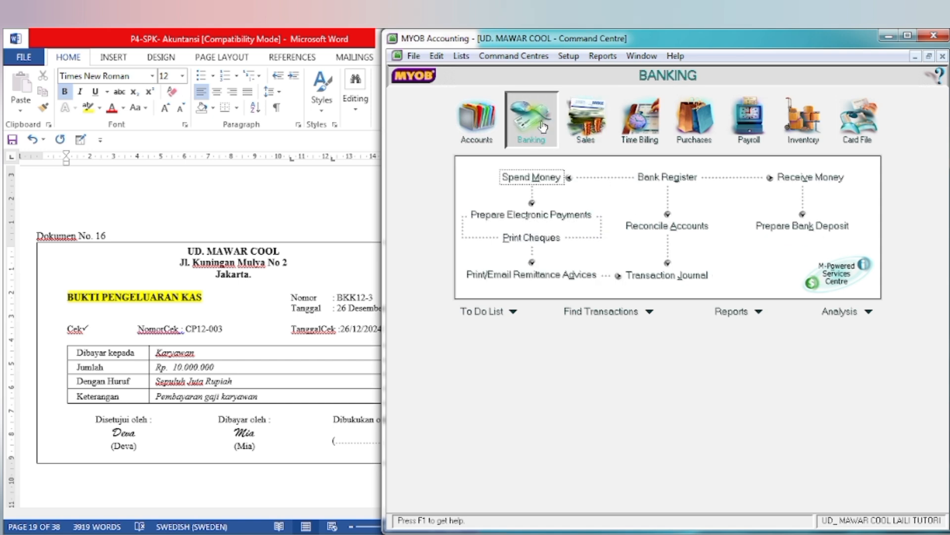
pyautogui.click(520, 179)
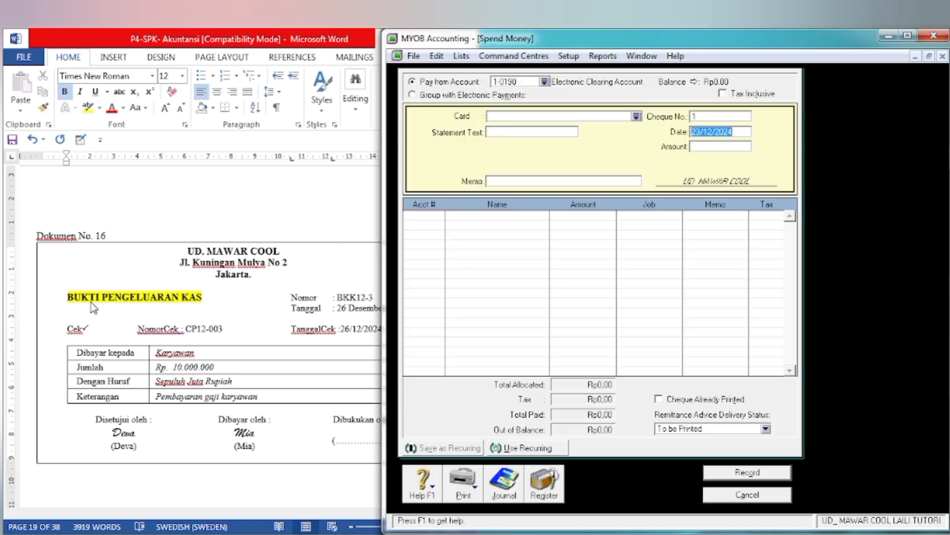
pyautogui.click(544, 81)
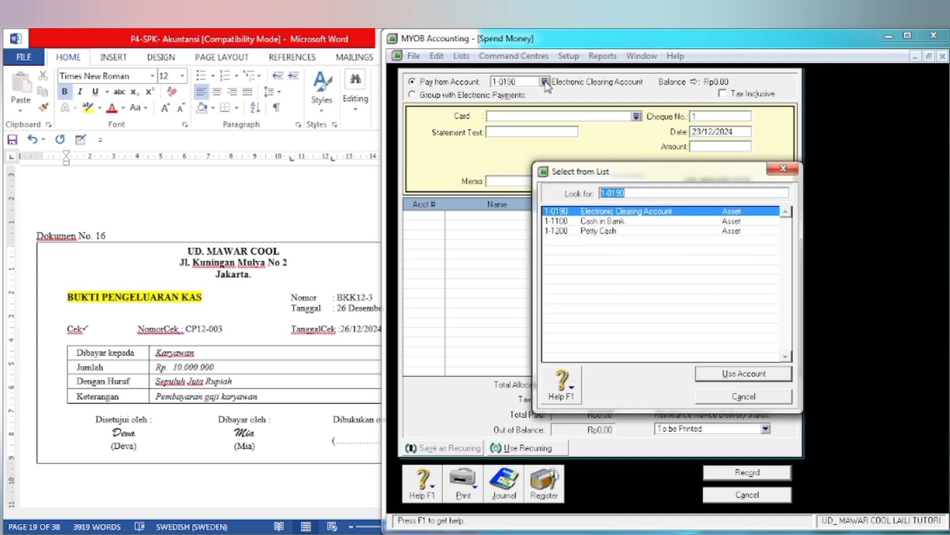
pyautogui.click(577, 222)
pyautogui.click(734, 379)
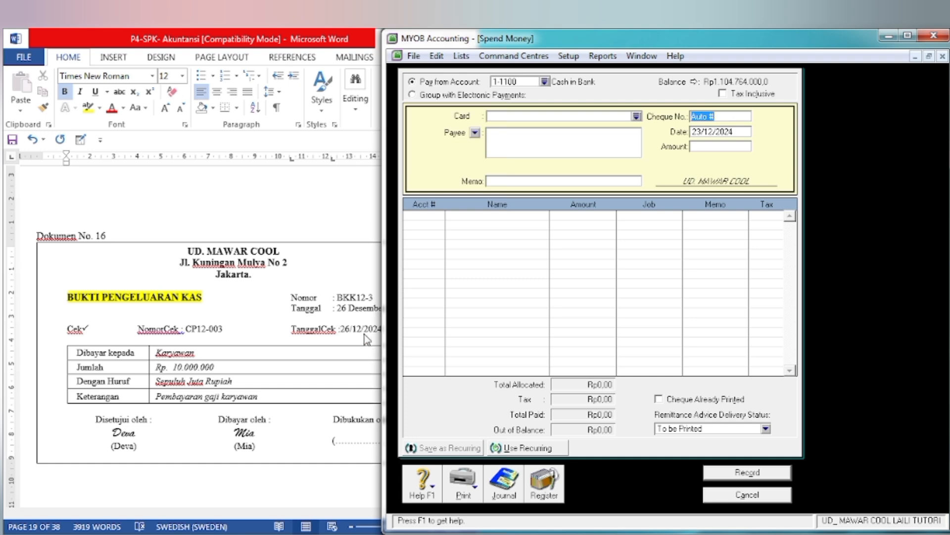
# Step: Set the cheque number to BKK12-3 and the payment date to 26/12/2024
pyautogui.write('BKK12-3')
pyautogui.press('Tab')
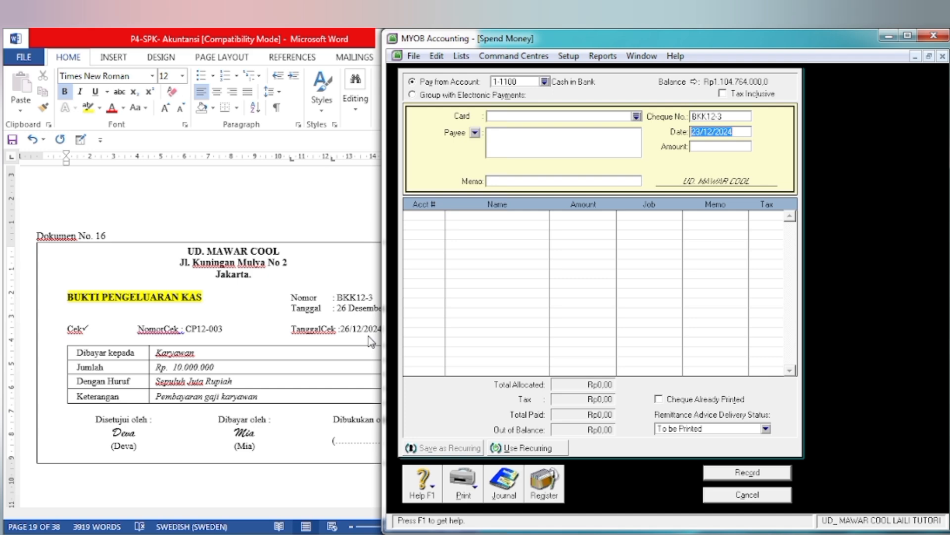
pyautogui.click(697, 136)
pyautogui.press('BackSpace')
pyautogui.write('6')
pyautogui.press('Tab')
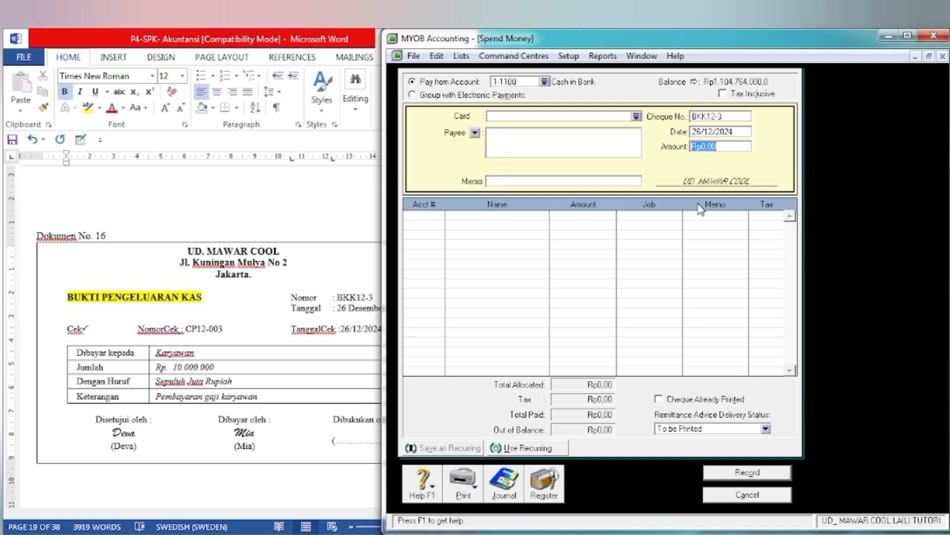
# Step: Enter an amount of Rp10.000.000 and the memo PEMBAYARAN GAJI BLN NOV for the payment
pyautogui.write('10.000.00')
pyautogui.press('Tab')
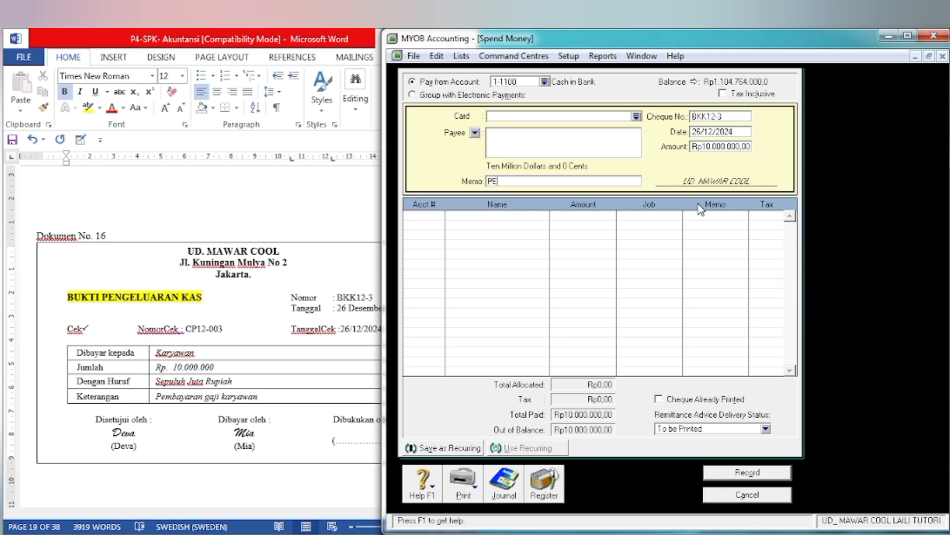
pyautogui.write('PEMBAYARAN GAJI BLN NOV')
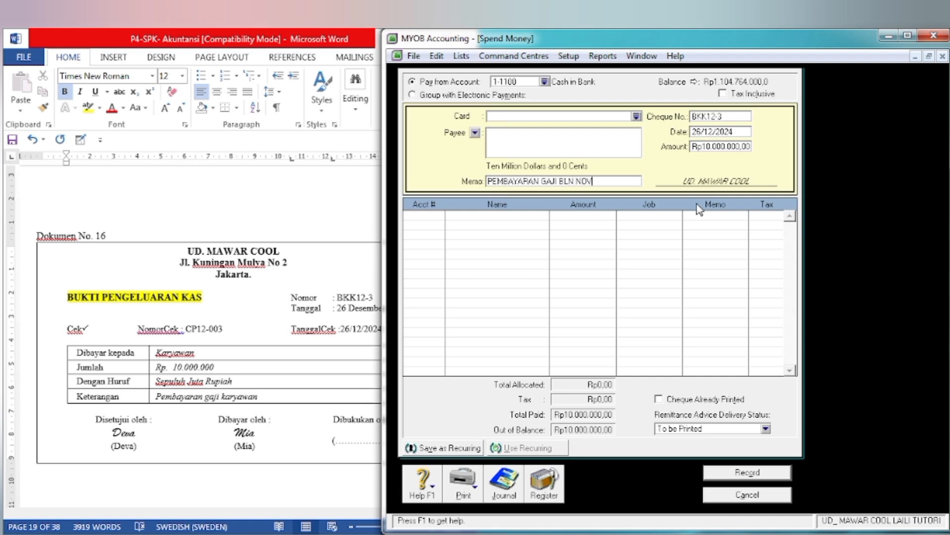
pyautogui.press('Tab')
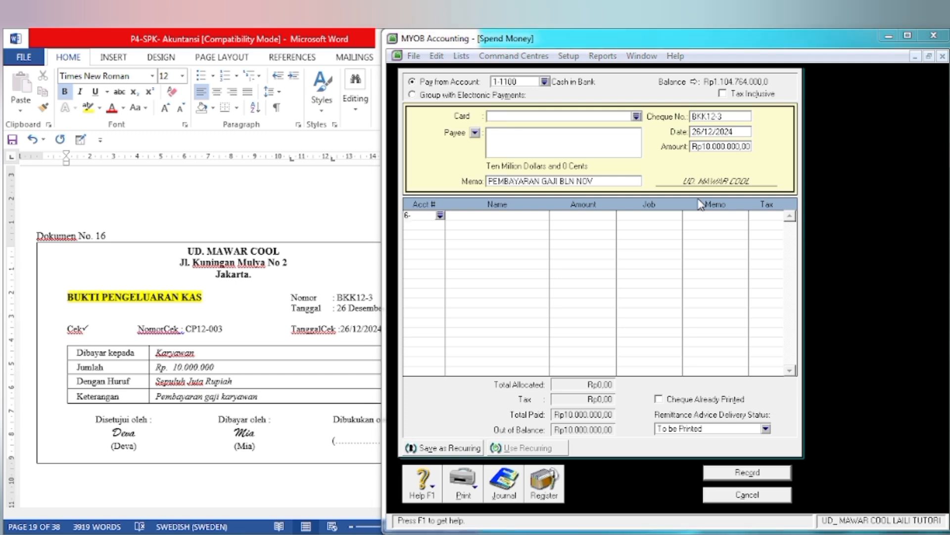
# Step: Allocate the full payment amount to account 6-1700 Wages & Salaries Expenses
pyautogui.write('6')
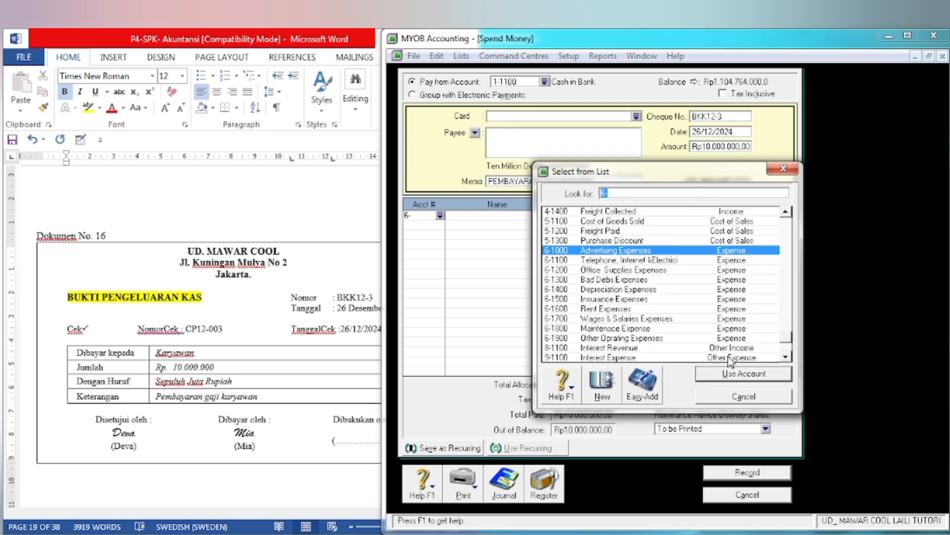
pyautogui.click(601, 319)
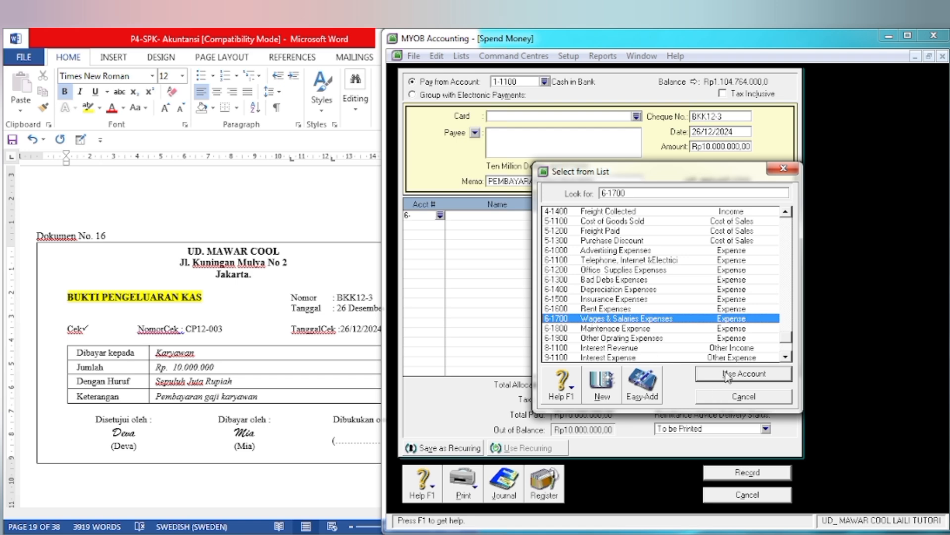
pyautogui.click(728, 376)
pyautogui.press('Tab')
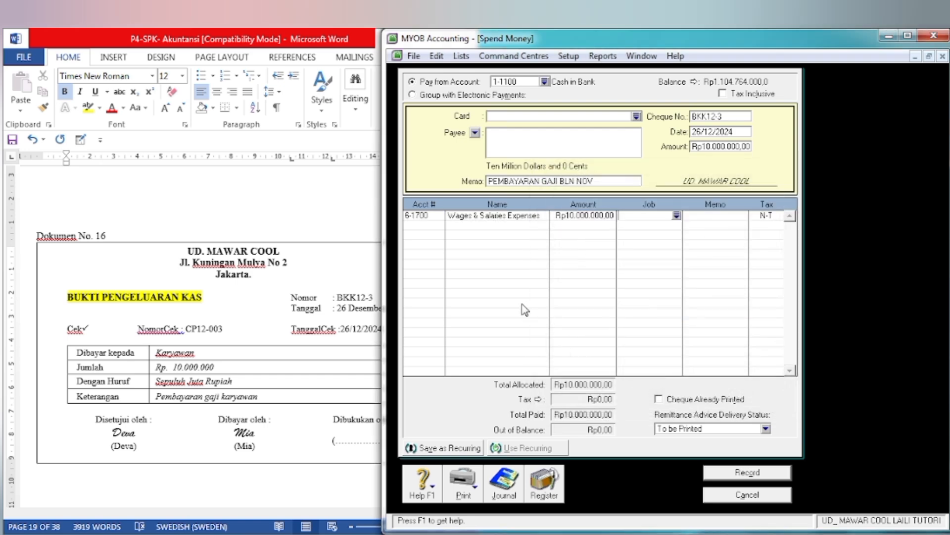
# Step: Review the journal recap of the salary payment, record the transaction and close Spend Money
pyautogui.hotkey('ctrl', 'r')
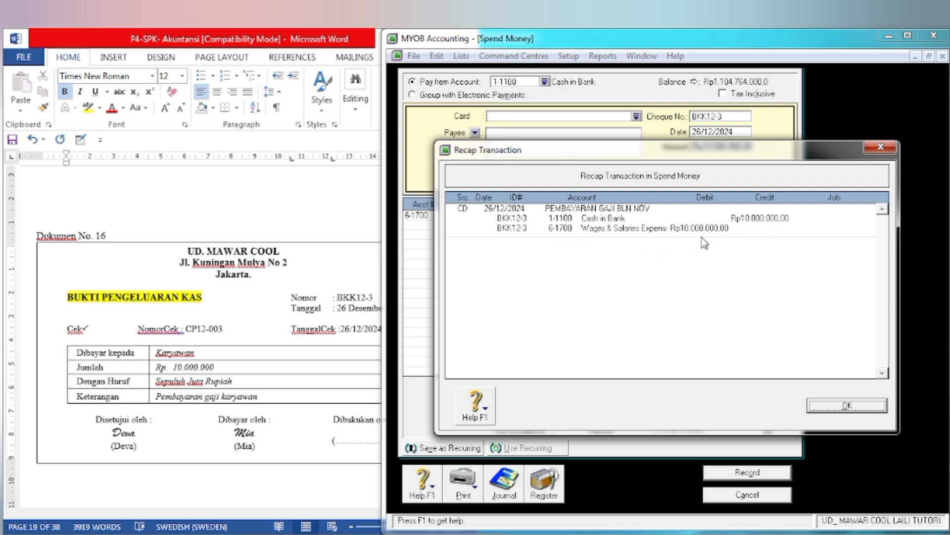
pyautogui.click(836, 410)
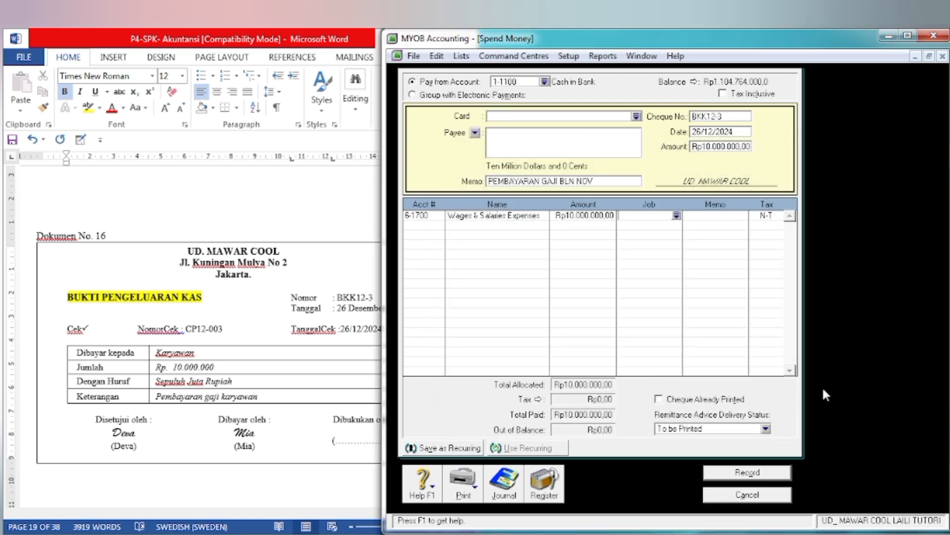
pyautogui.click(733, 475)
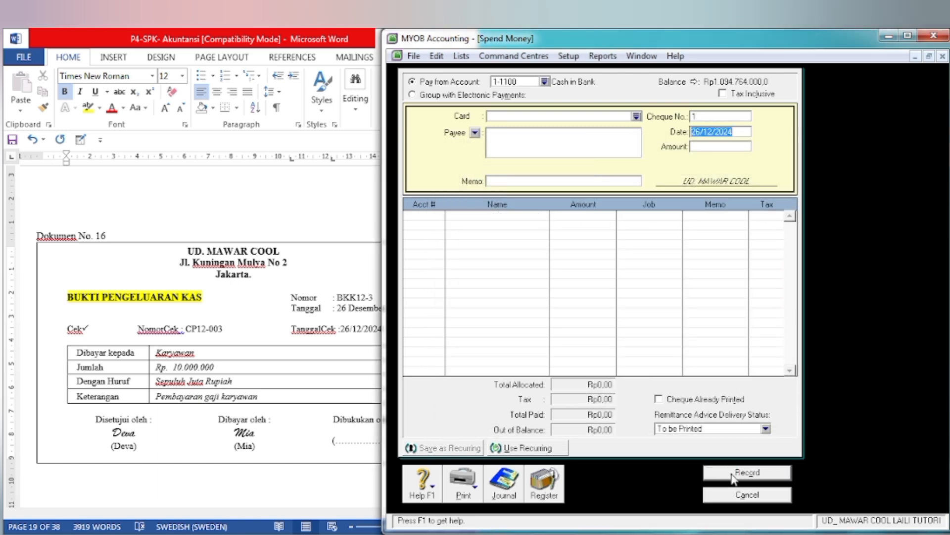
pyautogui.click(743, 496)
# Step: In Word, go to Dokumen No. 17 and highlight FAKTUR and UD. MAWAR COOL in yellow
pyautogui.click(270, 403)
pyautogui.scroll(-10, 268, 402)
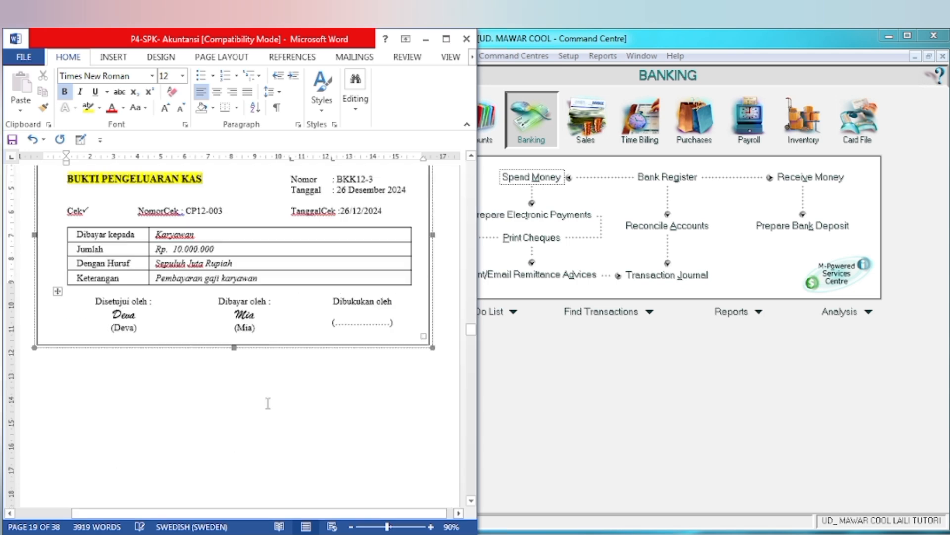
pyautogui.scroll(-5, 268, 402)
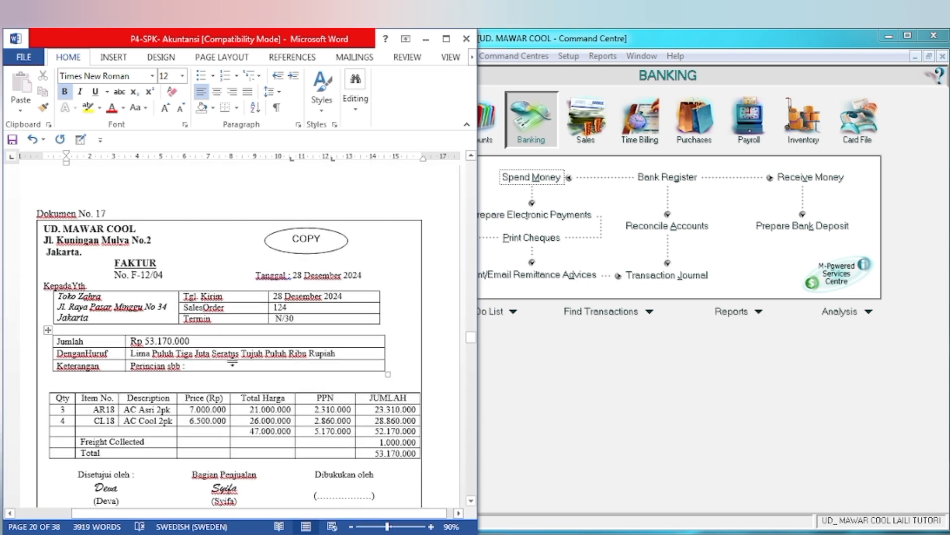
pyautogui.doubleClick(133, 262)
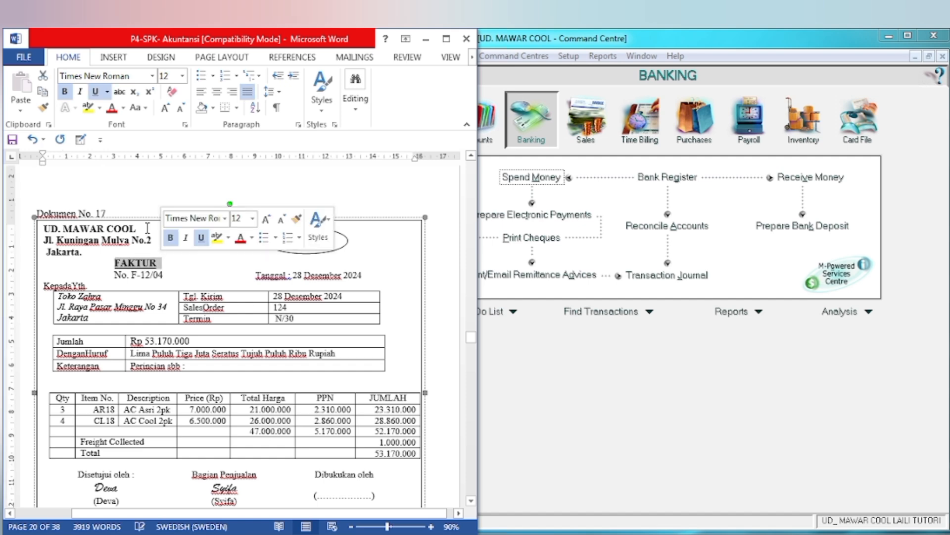
pyautogui.click(88, 107)
pyautogui.click(45, 231)
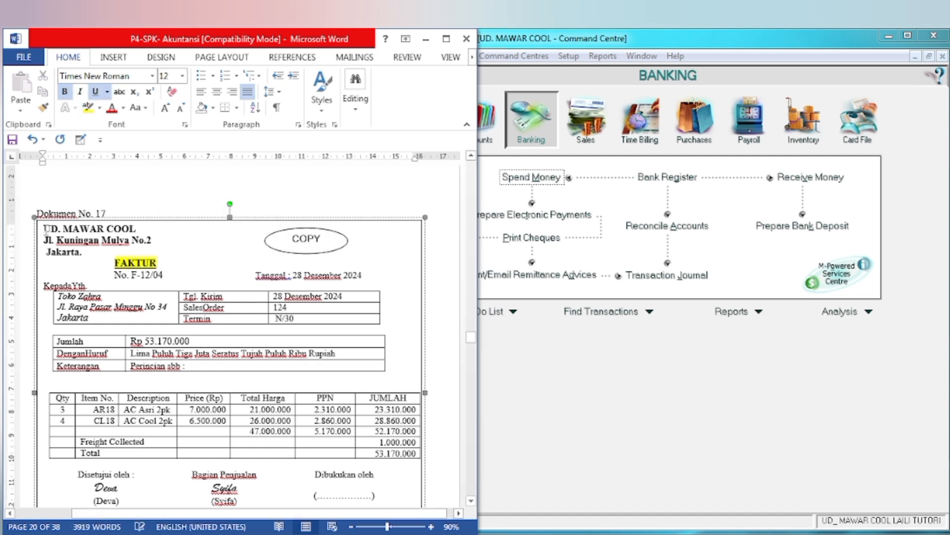
pyautogui.moveTo(45, 229); pyautogui.dragTo(150, 230)
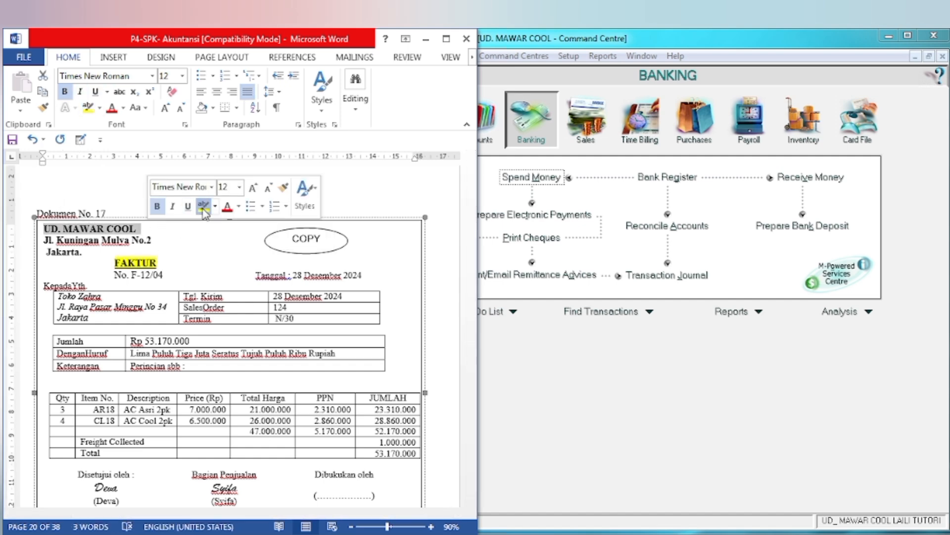
pyautogui.click(203, 206)
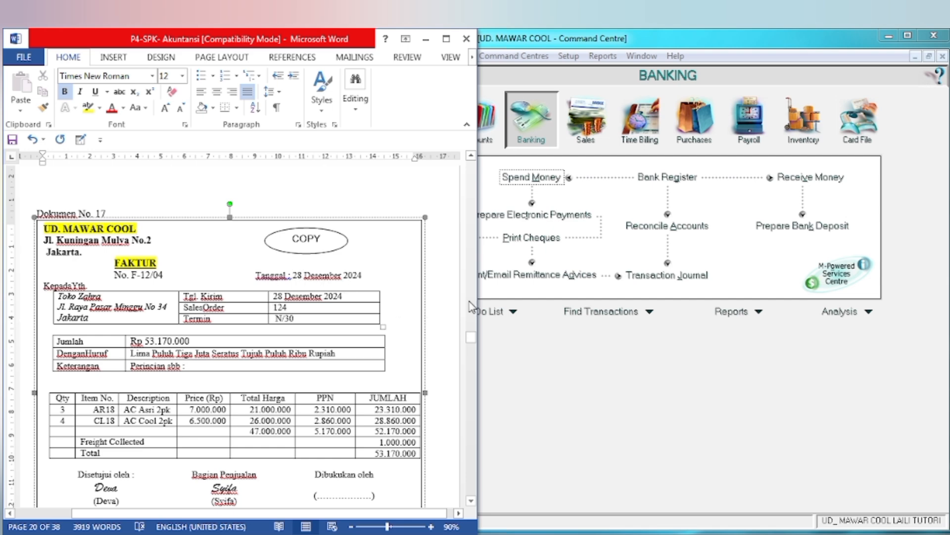
# Step: Switch to MYOB and open a new sales entry from the Sales command centre
pyautogui.click(550, 388)
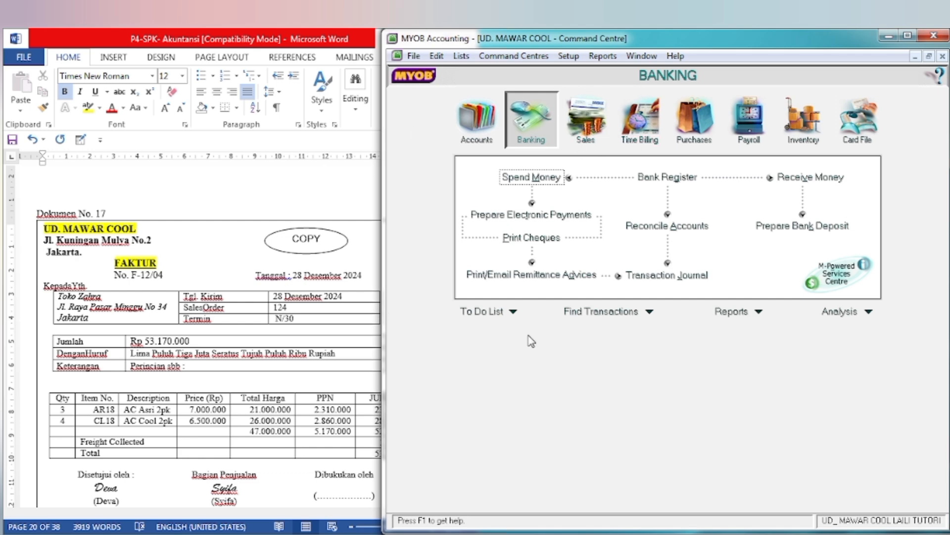
pyautogui.click(586, 124)
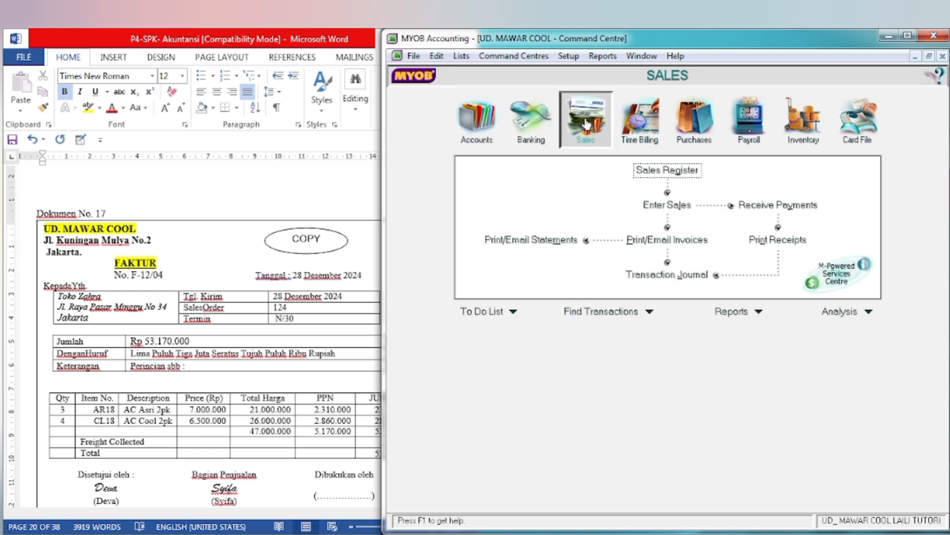
pyautogui.click(667, 205)
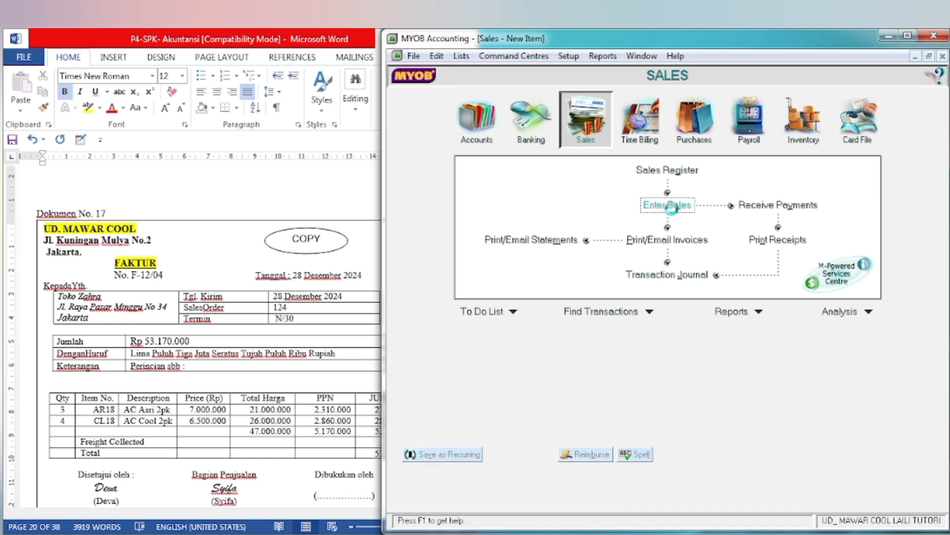
# Step: Highlight Toko Zahra in yellow on Dokumen No. 17 in Word and choose it as the invoice customer in MYOB
pyautogui.click(63, 307)
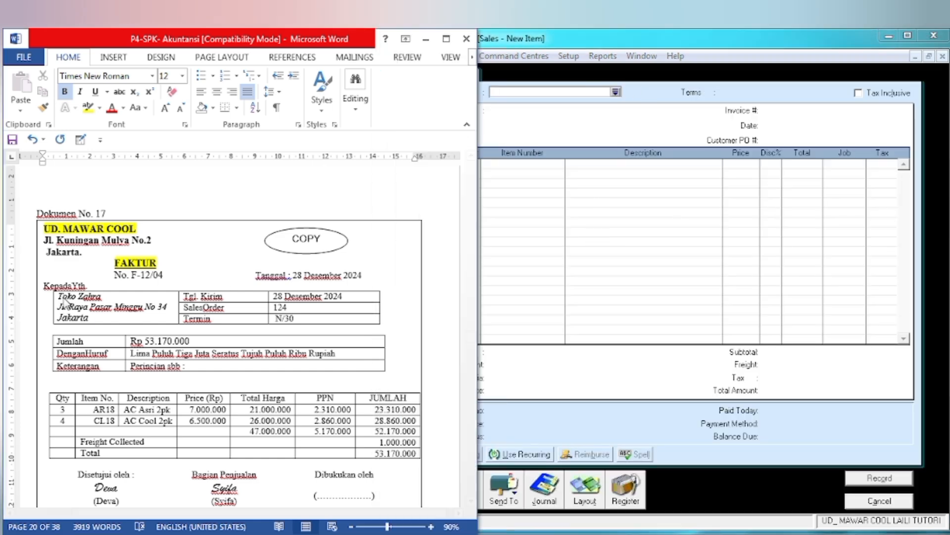
pyautogui.moveTo(57, 296); pyautogui.dragTo(103, 297)
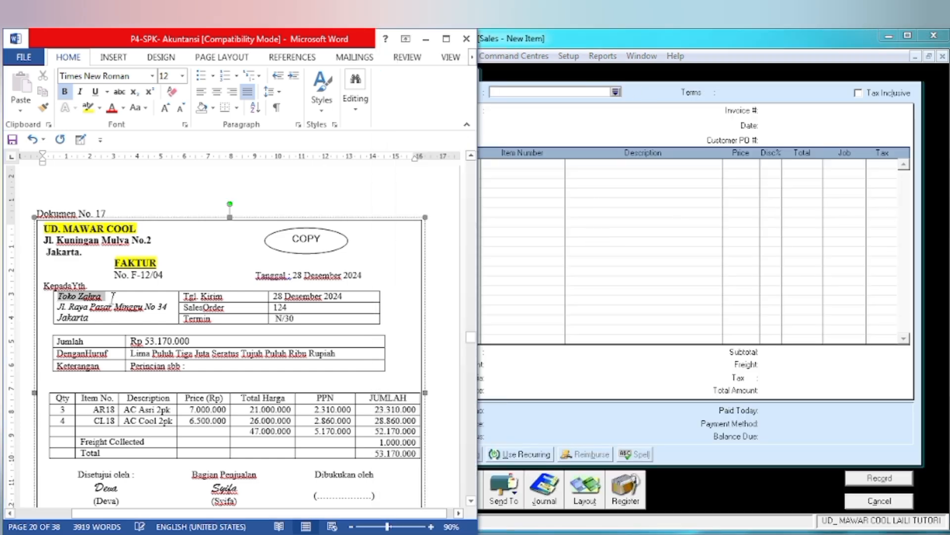
pyautogui.click(84, 107)
pyautogui.click(615, 94)
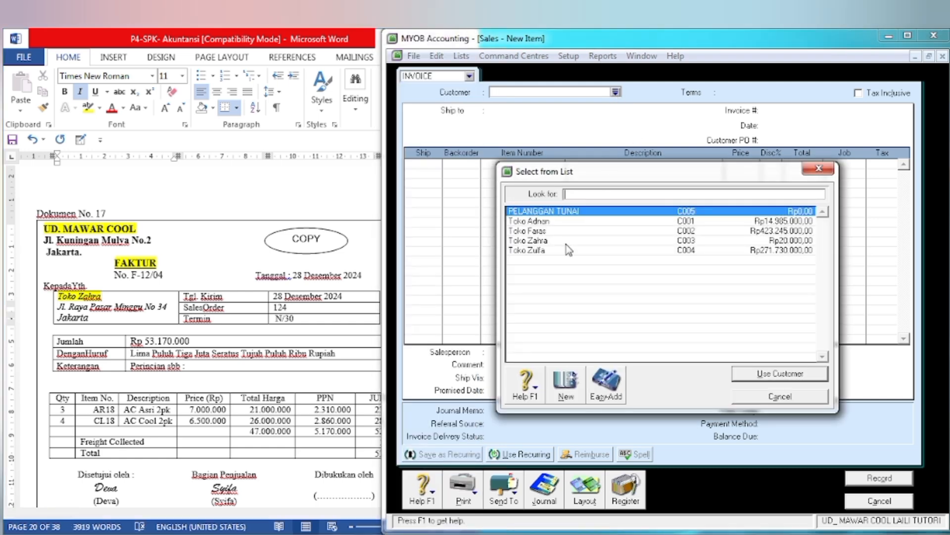
pyautogui.click(566, 243)
pyautogui.click(754, 377)
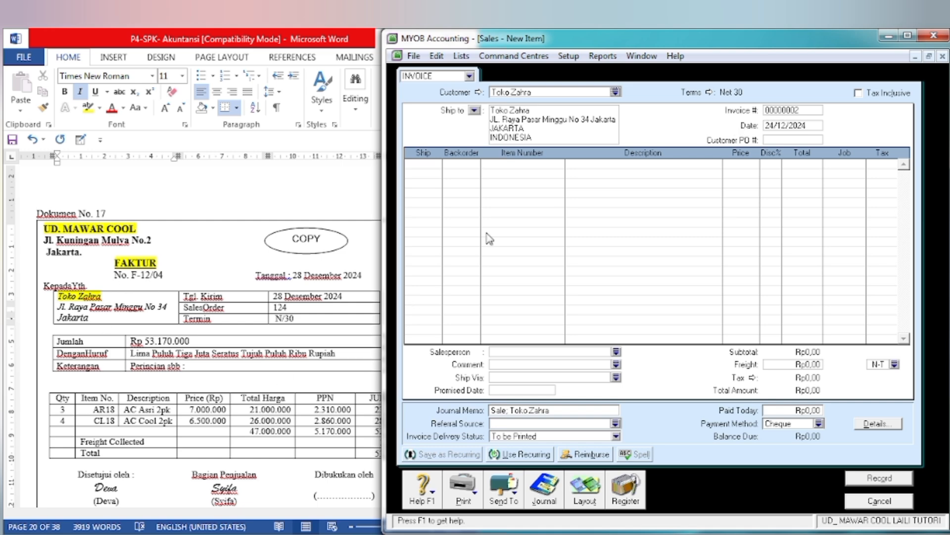
# Step: Set the invoice number to F-12/04 and the invoice date to 28/12/2024
pyautogui.click(782, 113)
pyautogui.write('F-12/04')
pyautogui.click(820, 125)
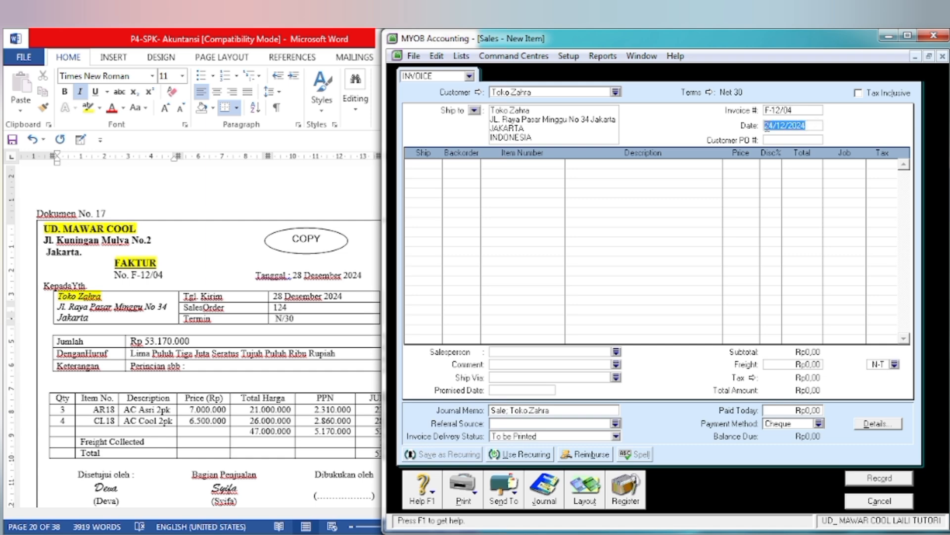
pyautogui.click(776, 125)
pyautogui.press('BackSpace')
pyautogui.write('8')
pyautogui.press('Tab')
pyautogui.press('Tab')
pyautogui.press('Tab')
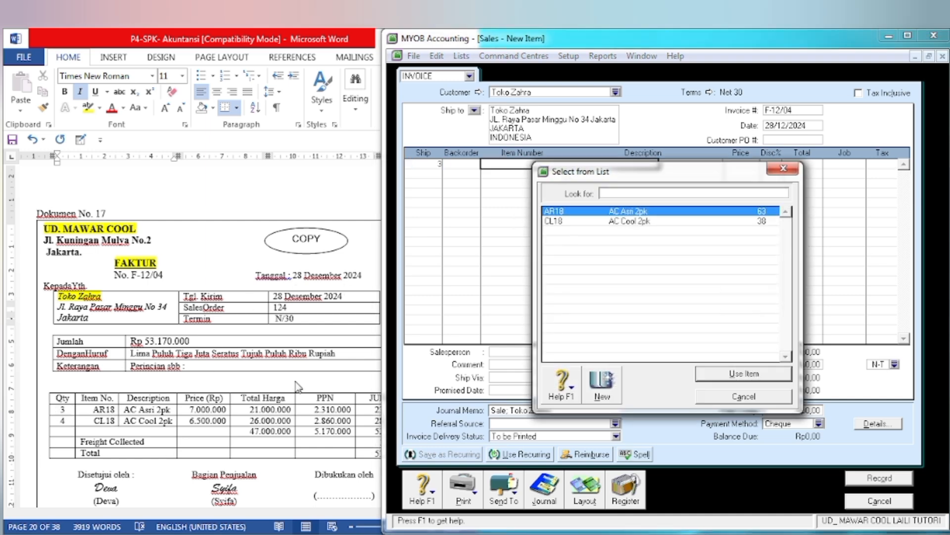
# Step: Fill the first invoice line with 3 units of item AR18 (AC Asri 2pk) at a price of 7.000.000 each
pyautogui.click(715, 376)
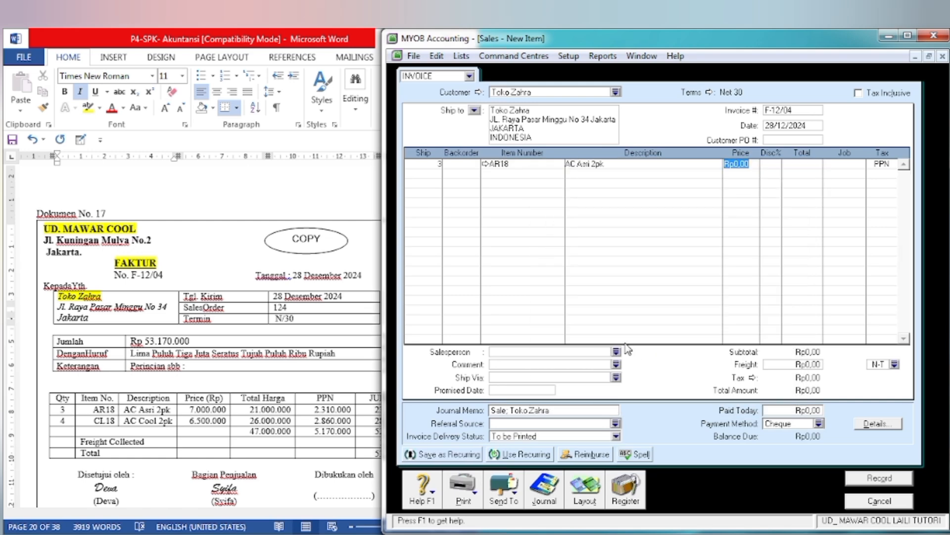
pyautogui.write('7')
pyautogui.press('Tab')
pyautogui.press('Tab')
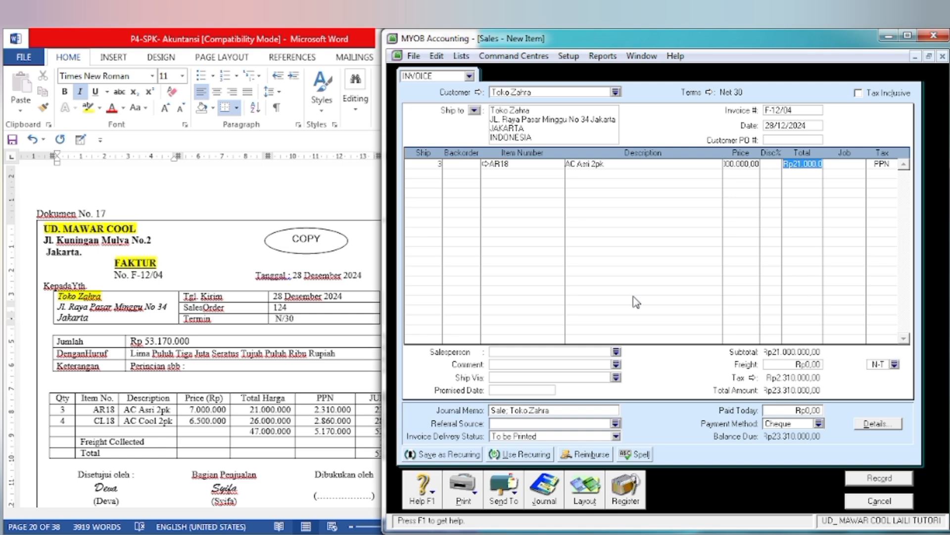
pyautogui.press('Tab')
pyautogui.press('Tab')
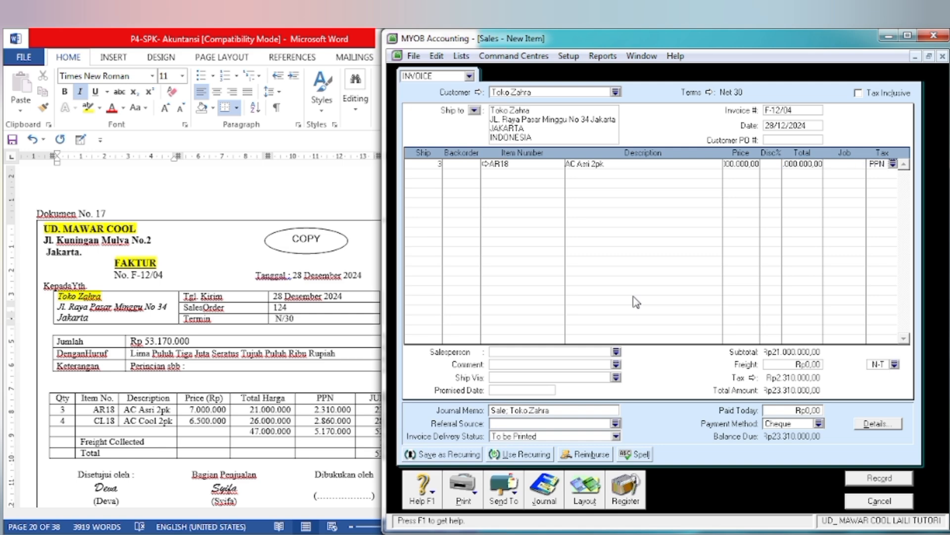
# Step: Add a second invoice line with 4 units of item CL18 (AC Cool 2pk) at a price of 6.500.000 each
pyautogui.press('Tab')
pyautogui.write('4')
pyautogui.press('Tab')
pyautogui.press('Tab')
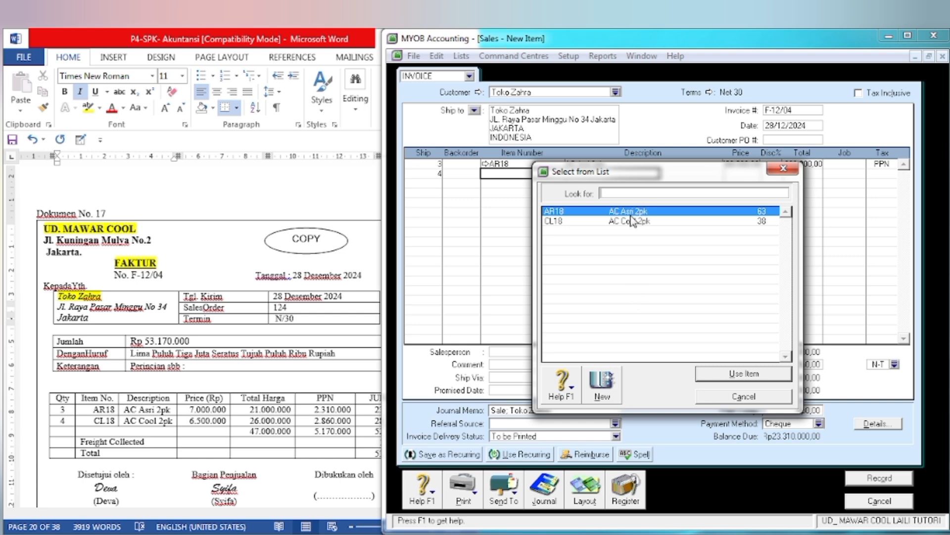
pyautogui.write('CL18')
pyautogui.click(713, 373)
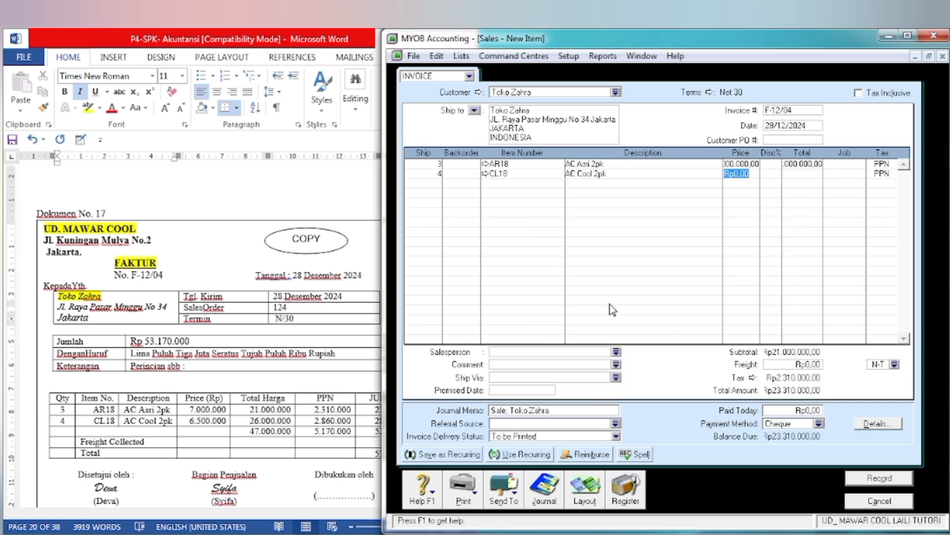
pyautogui.write('6500000')
pyautogui.press('Tab')
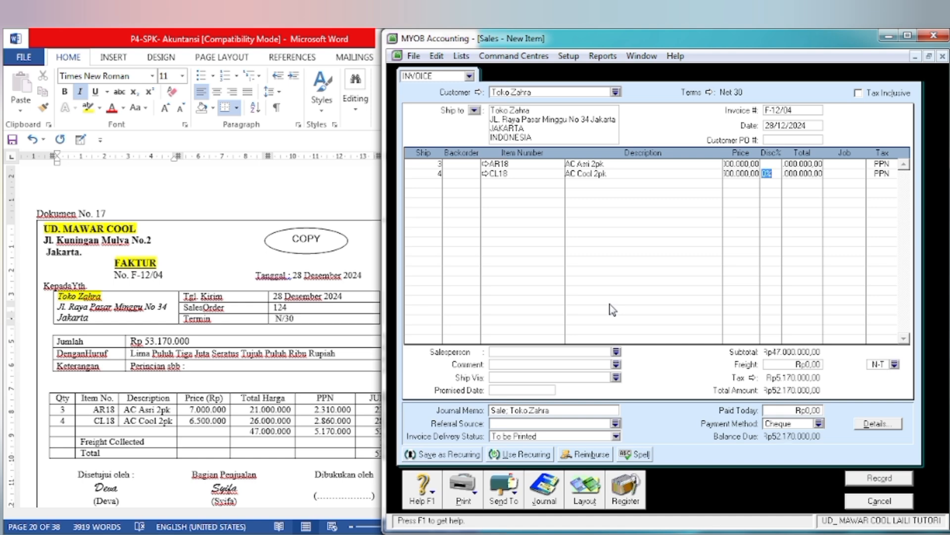
pyautogui.press('Tab')
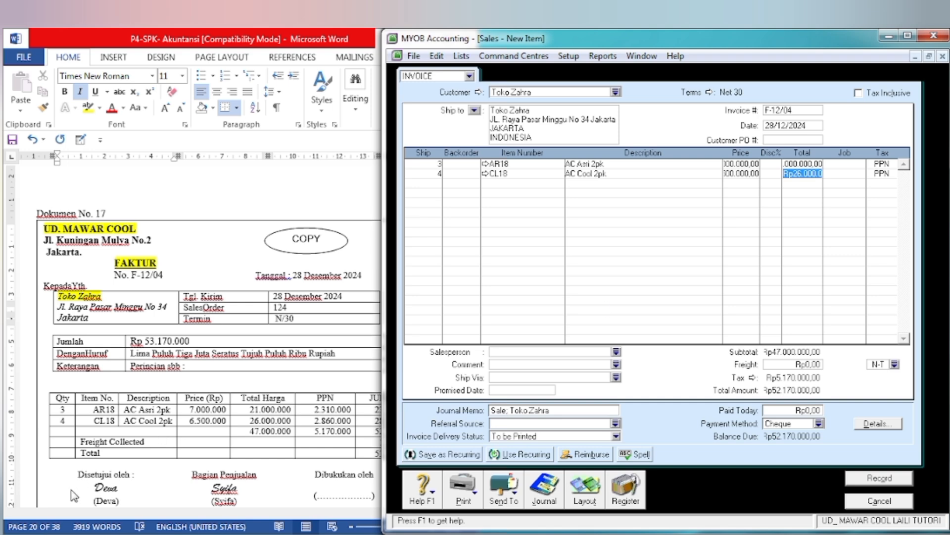
# Step: Enter freight of 1.000.000 on the invoice and compare the total with Dokumen No. 17 in Word
pyautogui.click(174, 470)
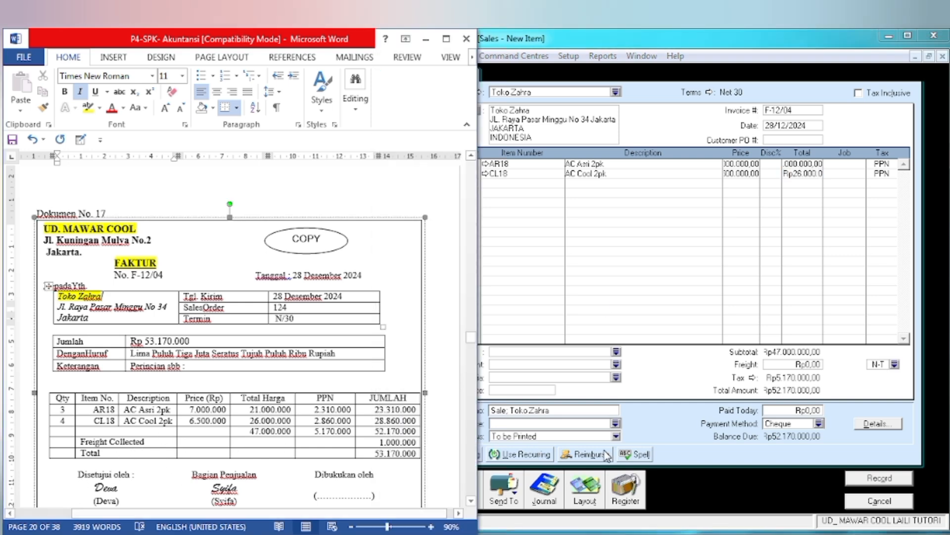
pyautogui.click(794, 372)
pyautogui.click(794, 367)
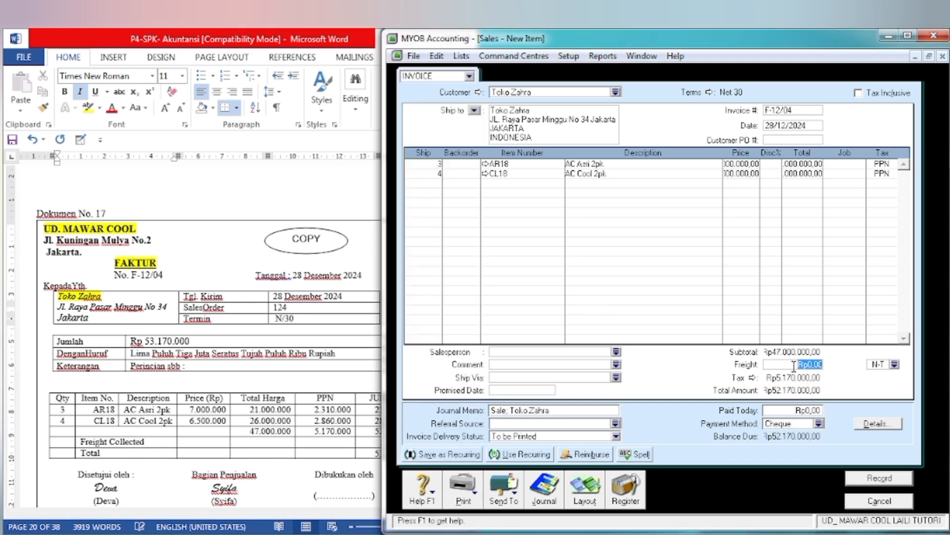
pyautogui.write('1.000.')
pyautogui.write('000000')
pyautogui.press('Tab')
pyautogui.click(261, 442)
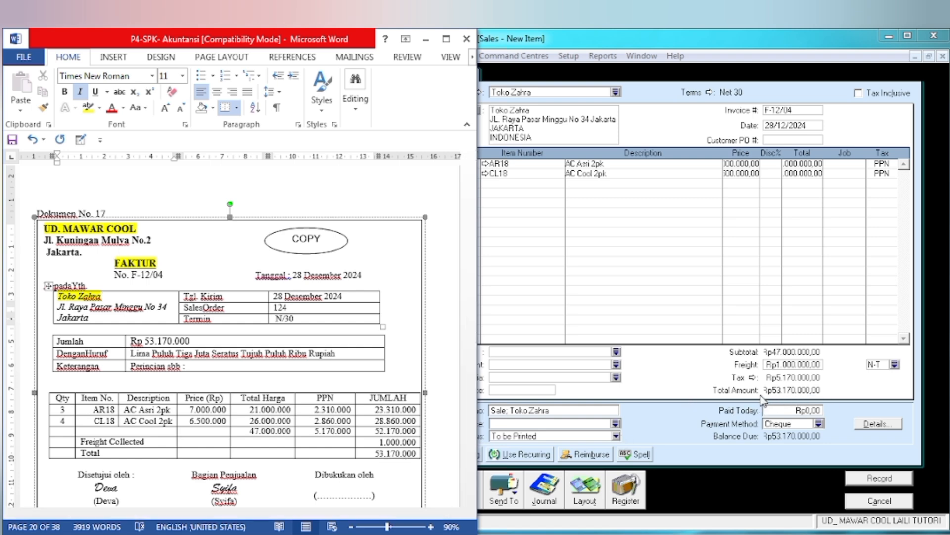
pyautogui.click(678, 382)
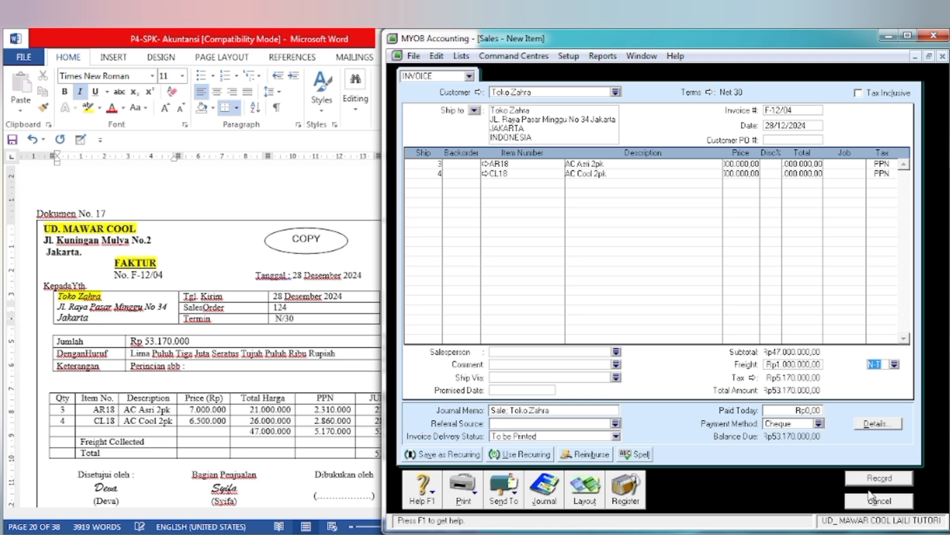
# Step: Record the invoice, ignoring the spelling suggestion for Asri, and close the sales entry window
pyautogui.click(880, 477)
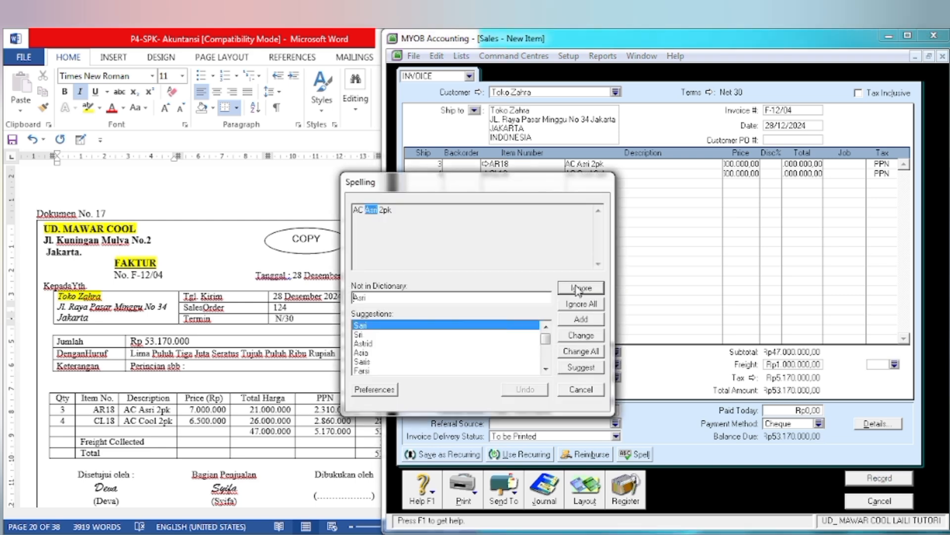
pyautogui.click(578, 289)
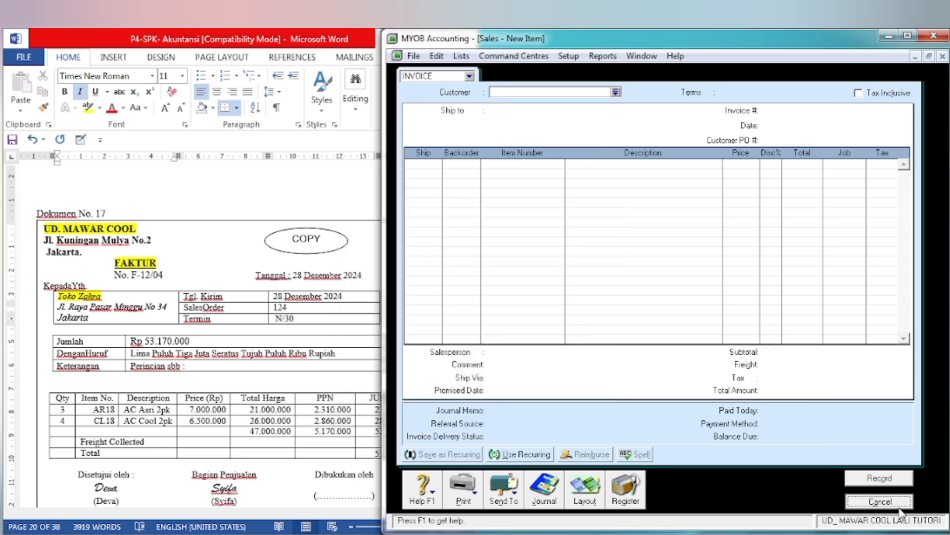
pyautogui.click(886, 502)
# Step: Switch to Word, go to Dokumen No. 18 and highlight BUKTI PENGELUARAN KAS in yellow
pyautogui.click(216, 458)
pyautogui.scroll(-5, 215, 458)
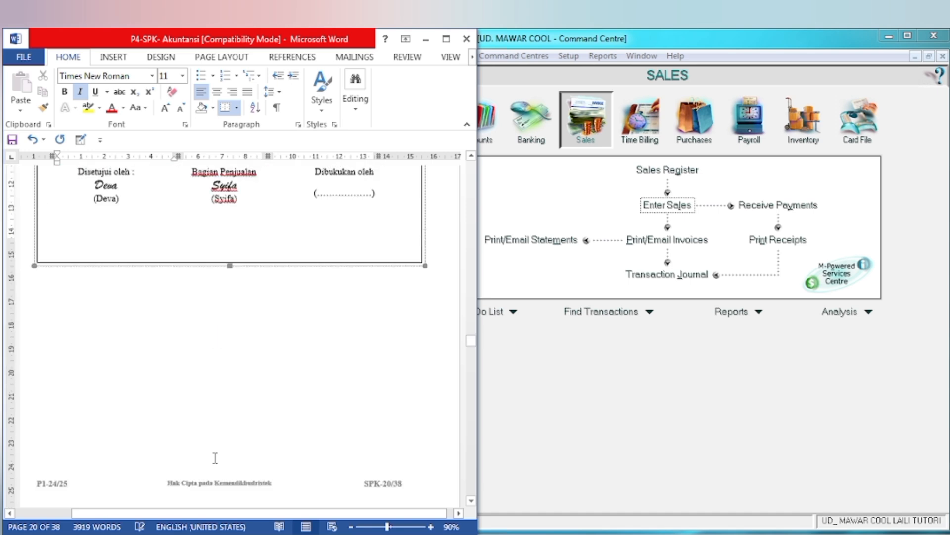
pyautogui.scroll(-10, 216, 458)
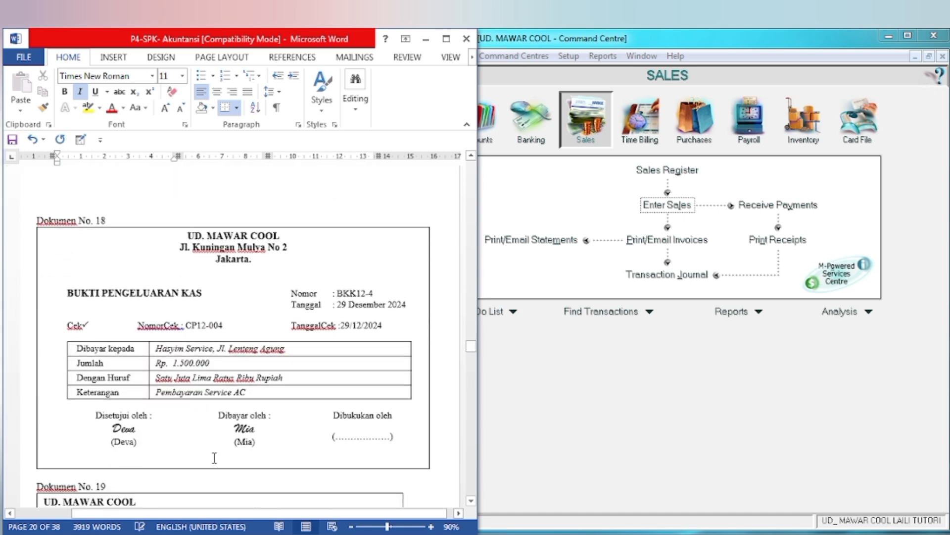
pyautogui.click(70, 292)
pyautogui.moveTo(69, 293); pyautogui.dragTo(202, 293)
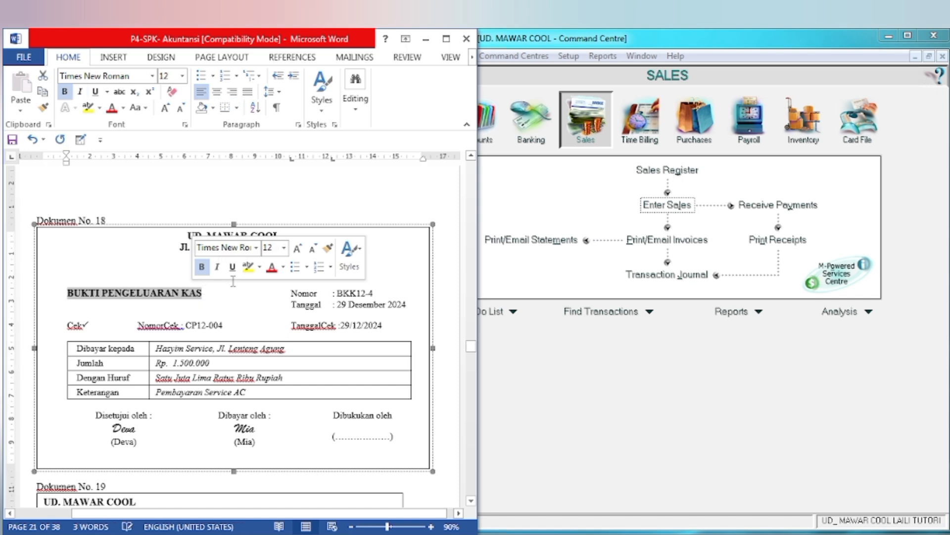
pyautogui.click(248, 266)
pyautogui.click(344, 309)
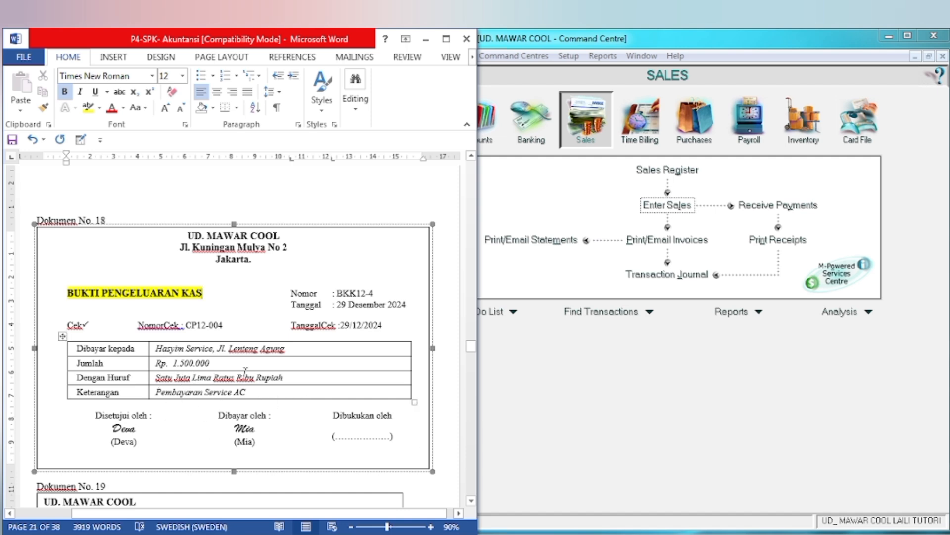
# Step: Switch to MYOB, open Spend Money from the Banking command centre and pay from account 1-1100 Cash in Bank
pyautogui.click(560, 378)
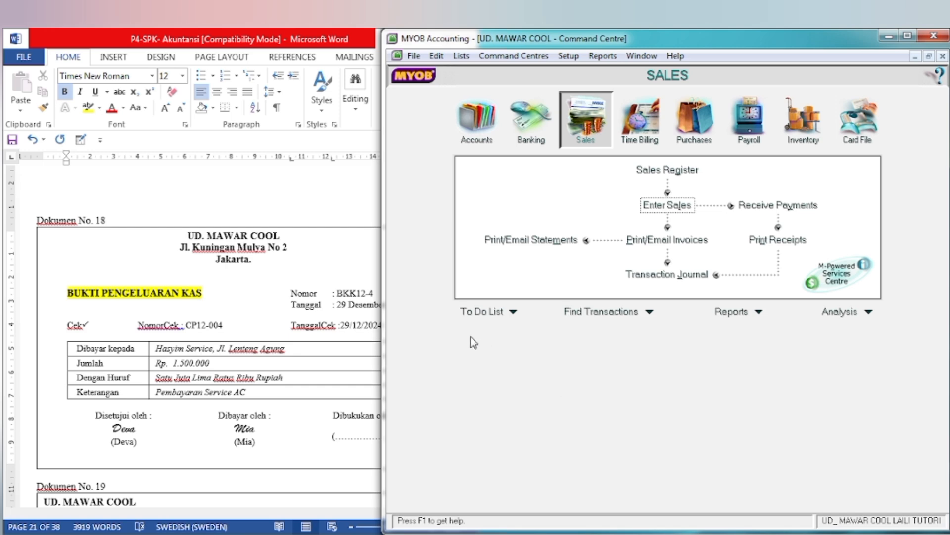
pyautogui.click(311, 391)
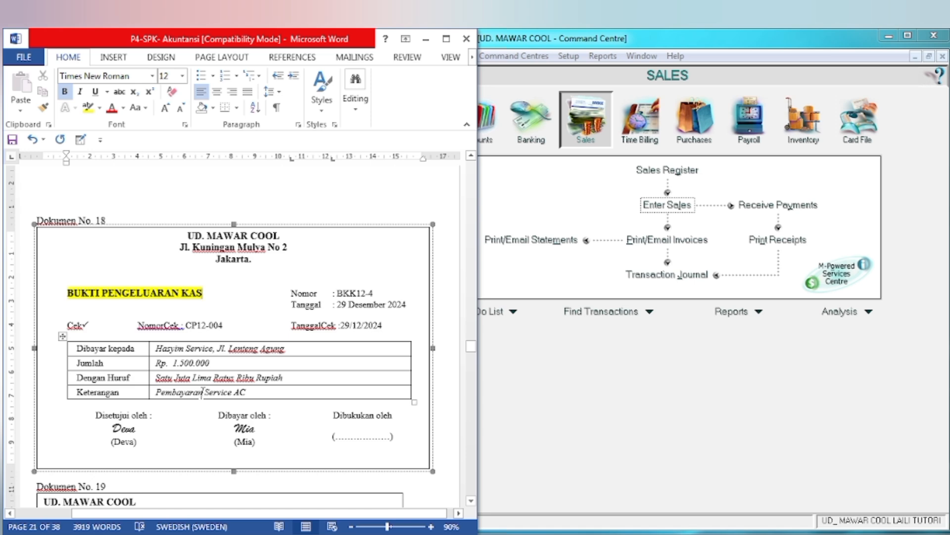
pyautogui.click(669, 284)
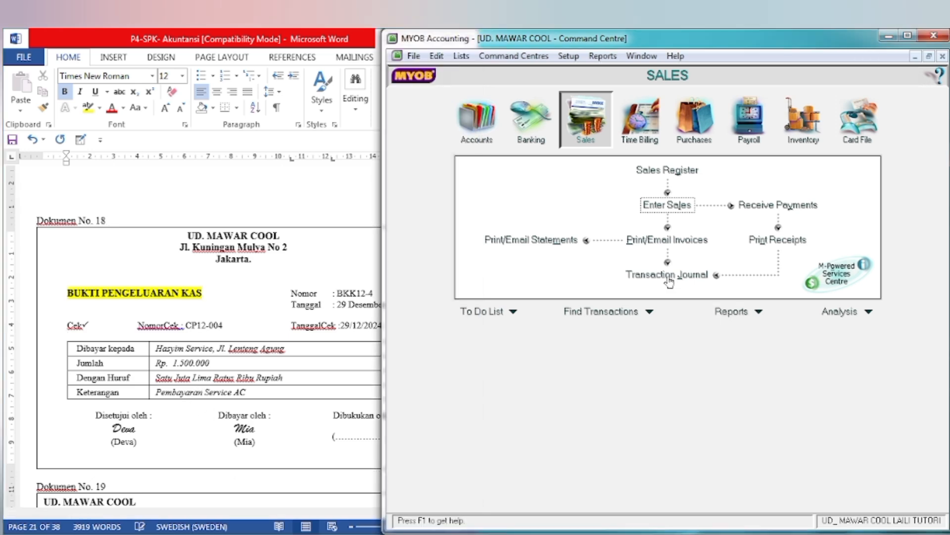
pyautogui.click(523, 130)
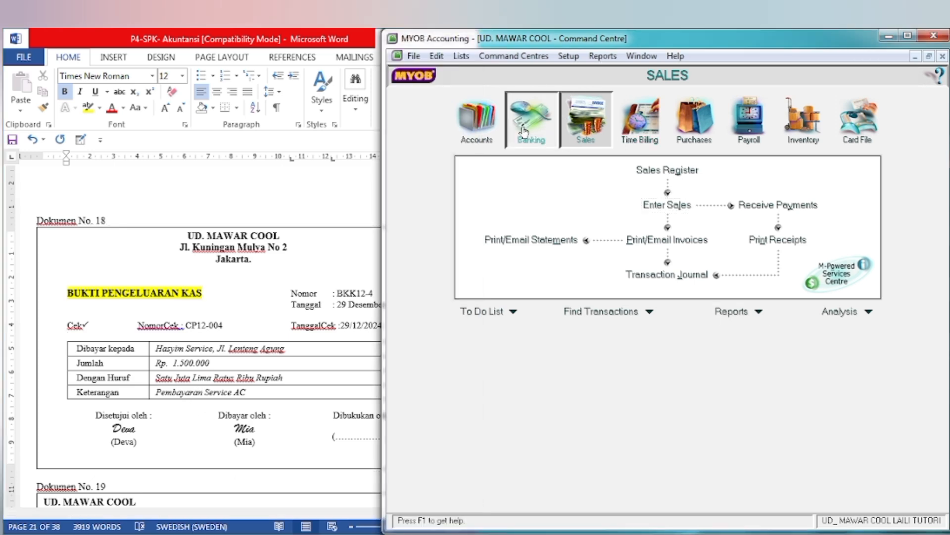
pyautogui.click(531, 178)
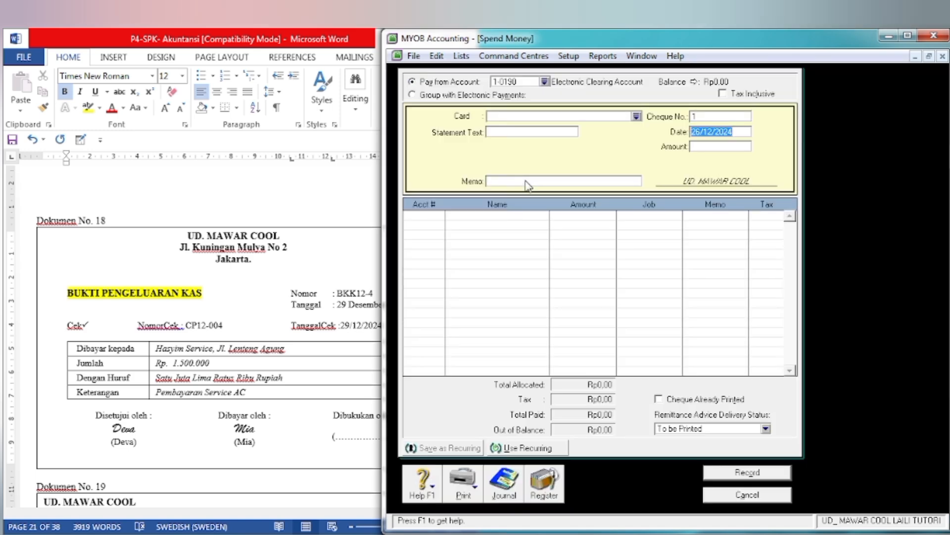
pyautogui.click(545, 82)
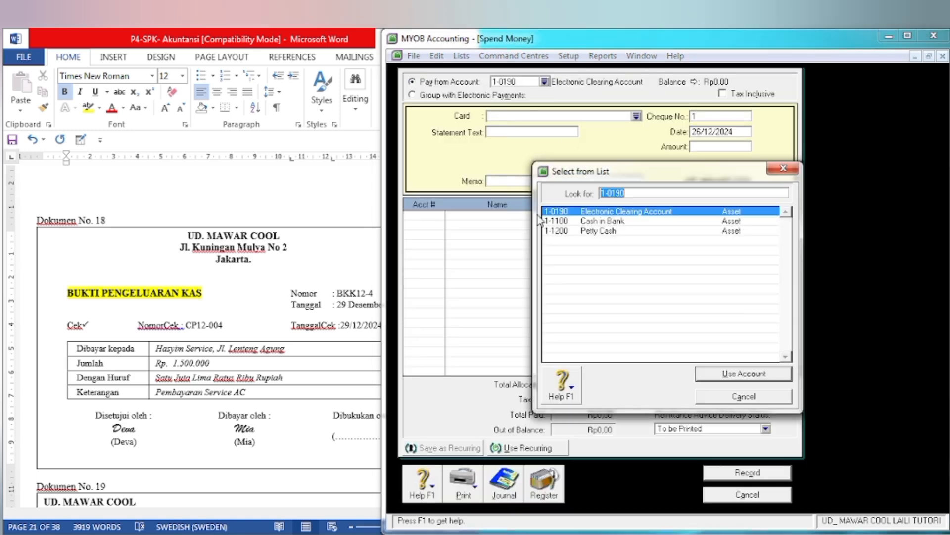
pyautogui.click(599, 221)
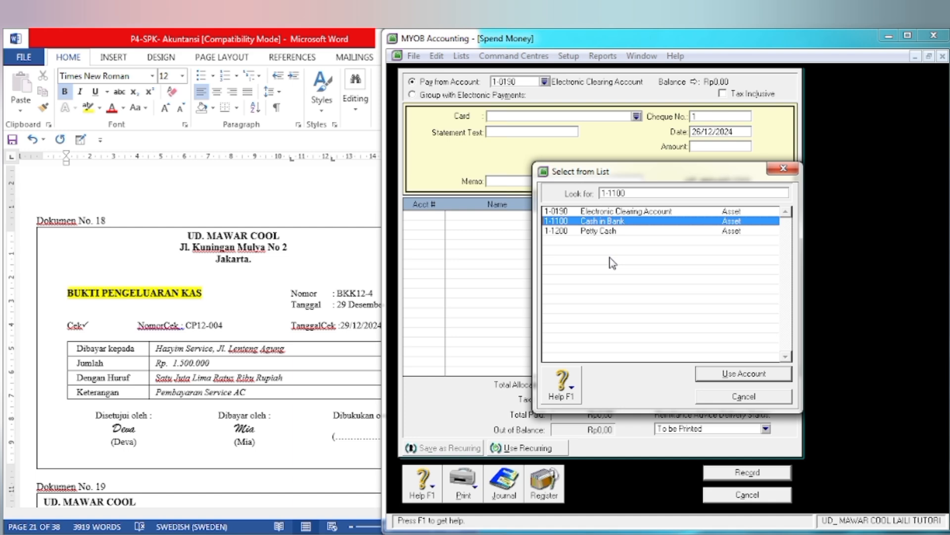
pyautogui.click(728, 387)
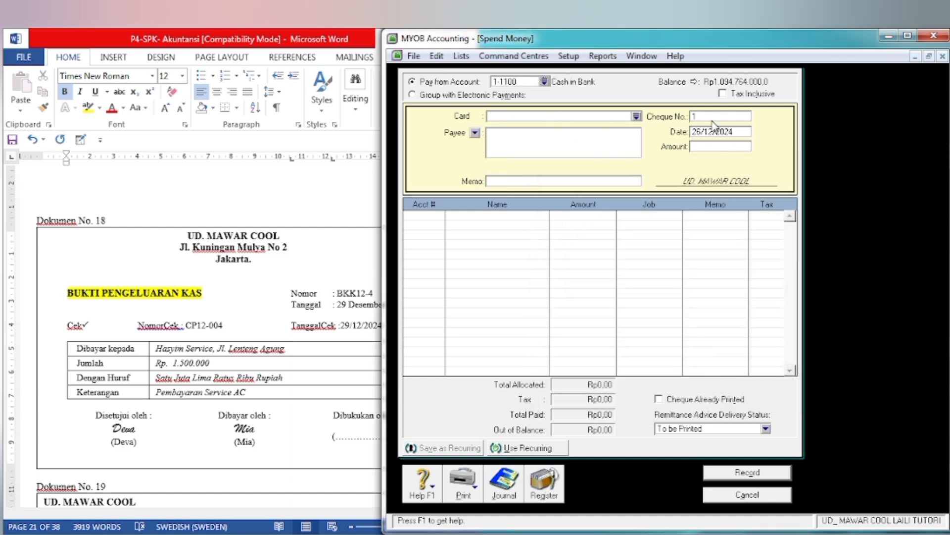
# Step: Set the cheque number to BKK12-4 and the date to 29/12/2024, as given on Dokumen No. 18
pyautogui.click(345, 307)
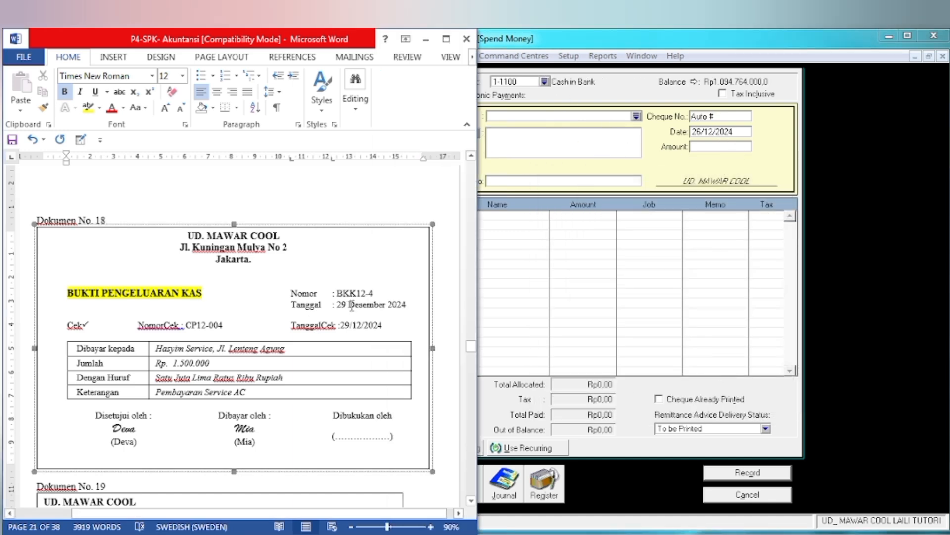
pyautogui.click(657, 259)
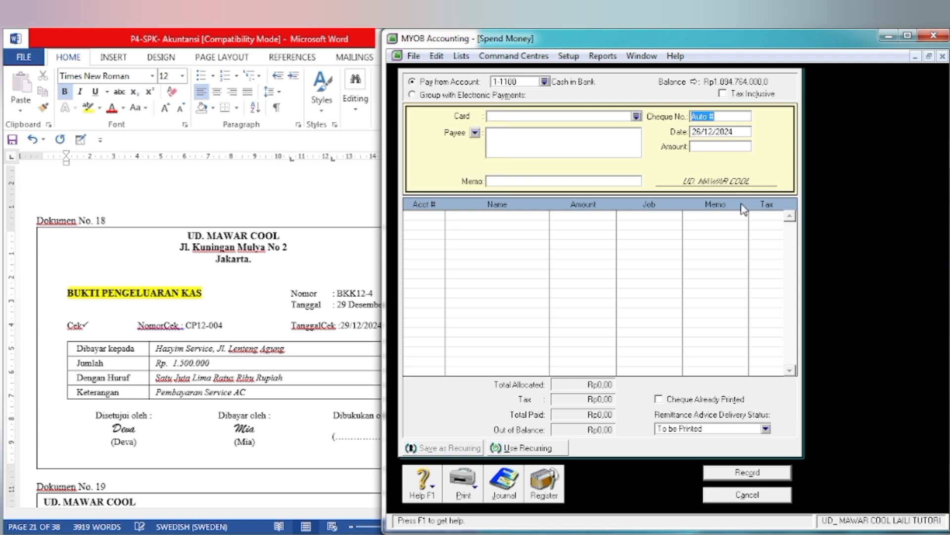
pyautogui.write('BKK12-4')
pyautogui.press('Tab')
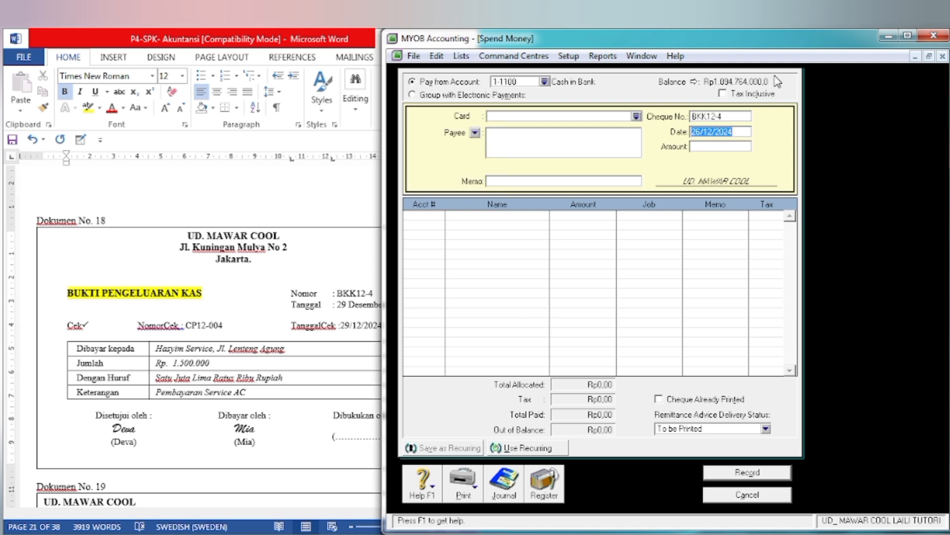
pyautogui.click(701, 133)
pyautogui.press('BackSpace')
pyautogui.write('9')
pyautogui.press('Tab')
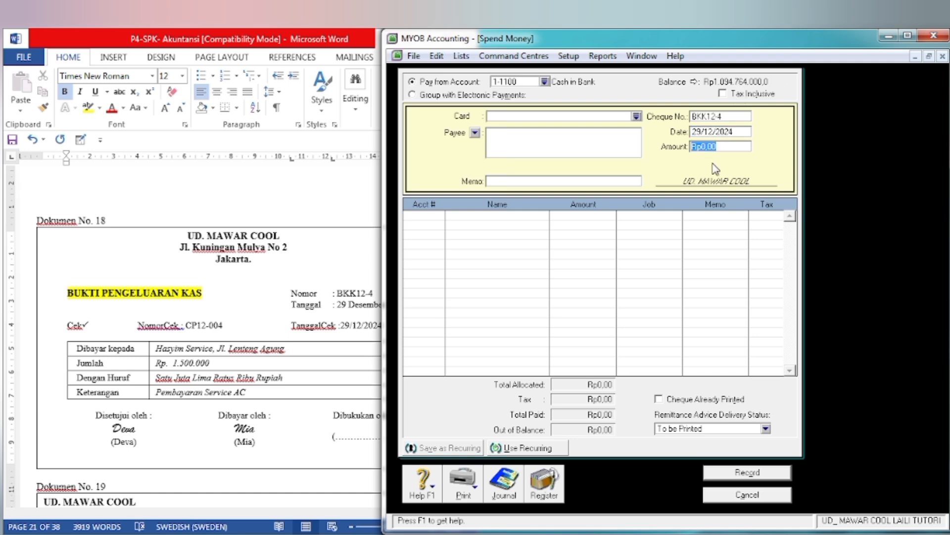
# Step: Enter the payment amount 1.500.000 and the memo PEMBAYARAN SERVICE AC
pyautogui.write('1.500.')
pyautogui.write('000')
pyautogui.press('Tab')
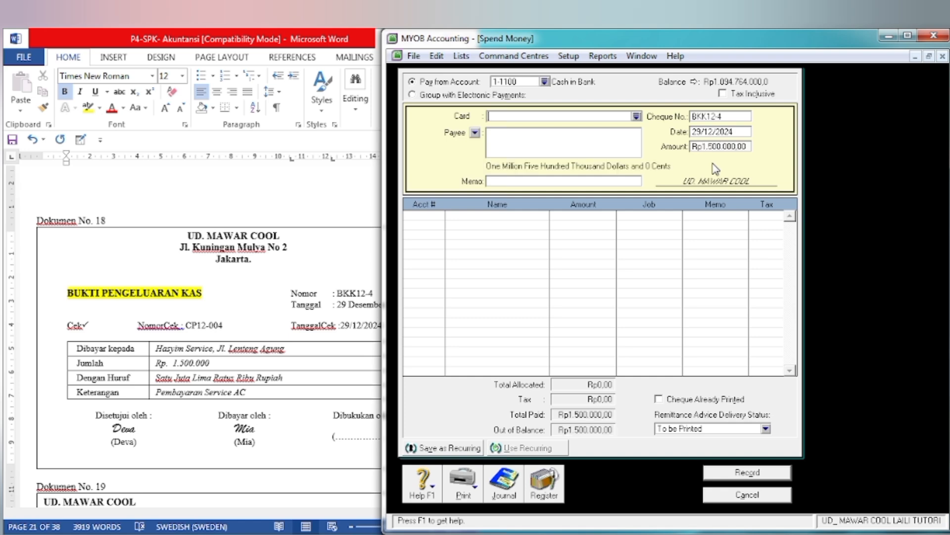
pyautogui.click(537, 182)
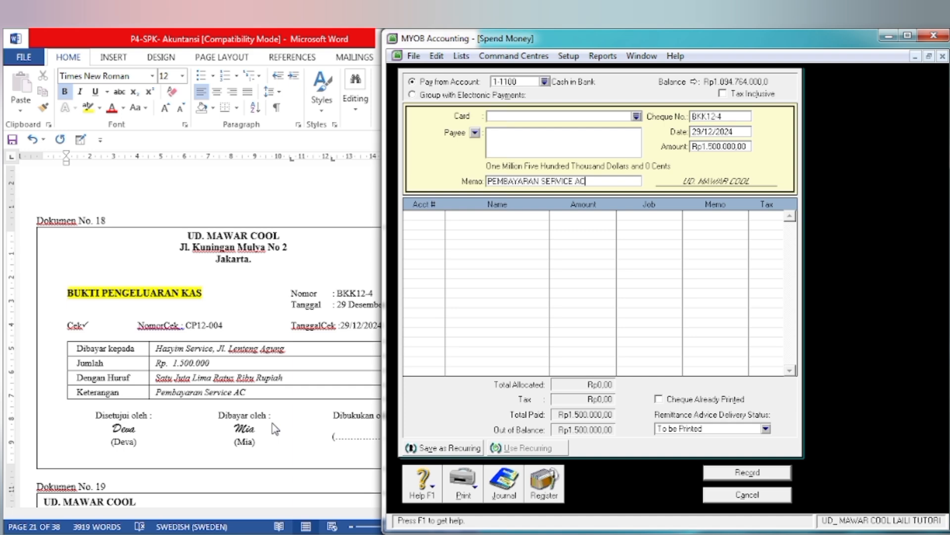
# Step: Allocate the full payment to account 6-1800 Maintenace Expense and record the transaction
pyautogui.press('Tab')
pyautogui.write('6-')
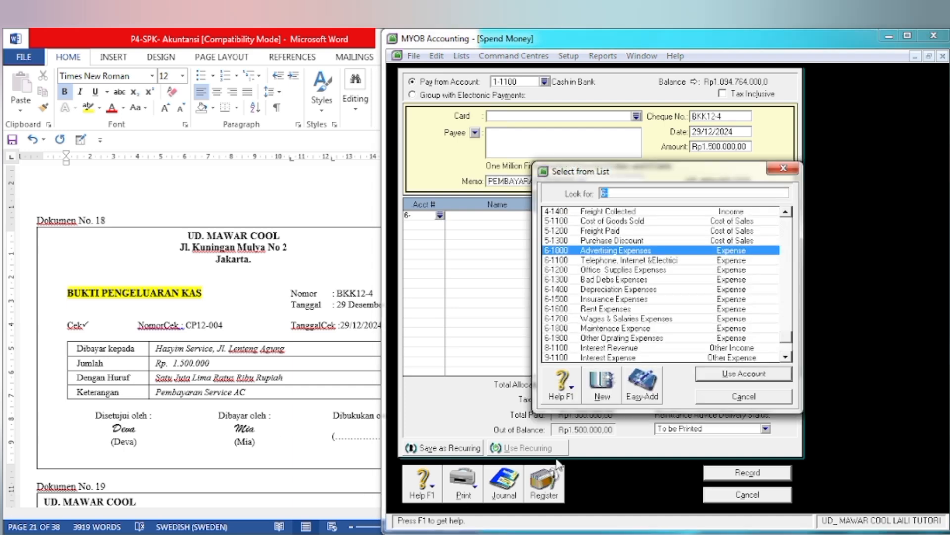
pyautogui.click(588, 330)
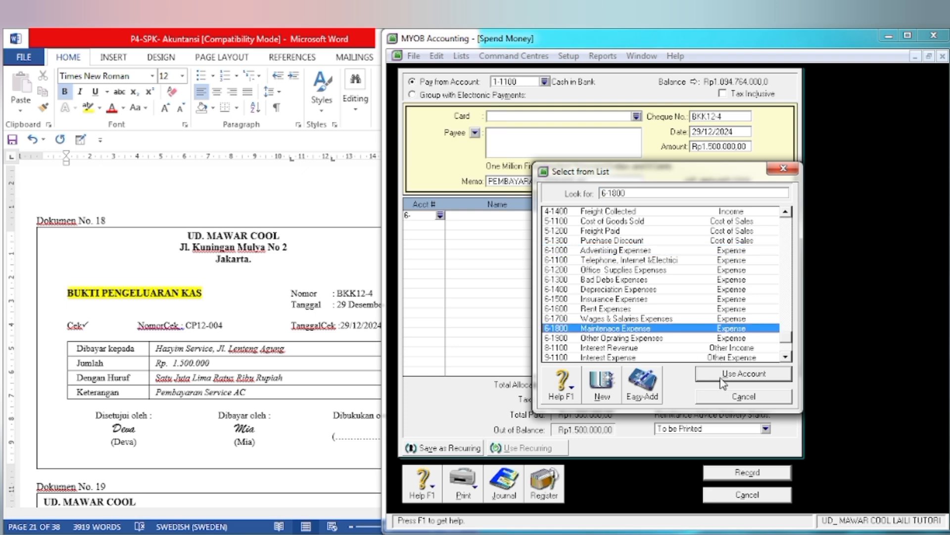
pyautogui.click(722, 378)
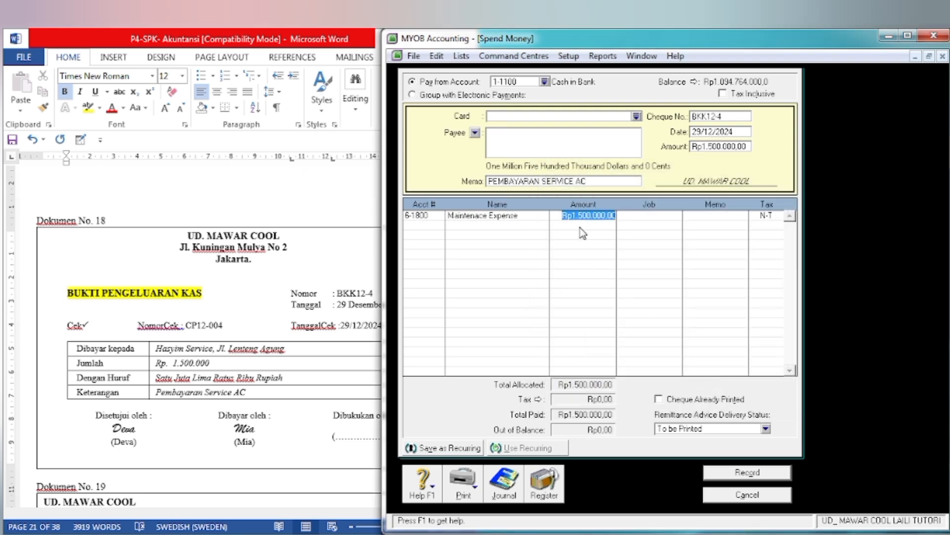
pyautogui.press('Tab')
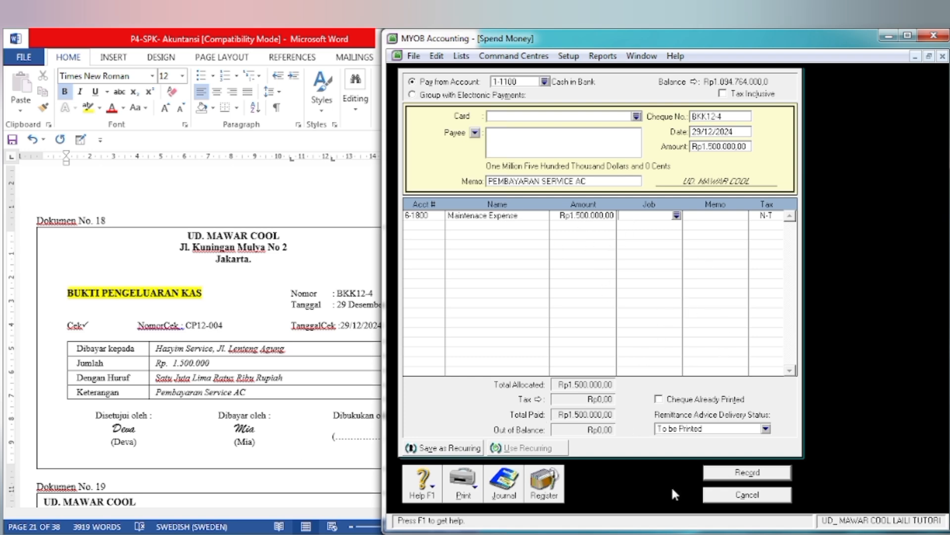
pyautogui.click(766, 462)
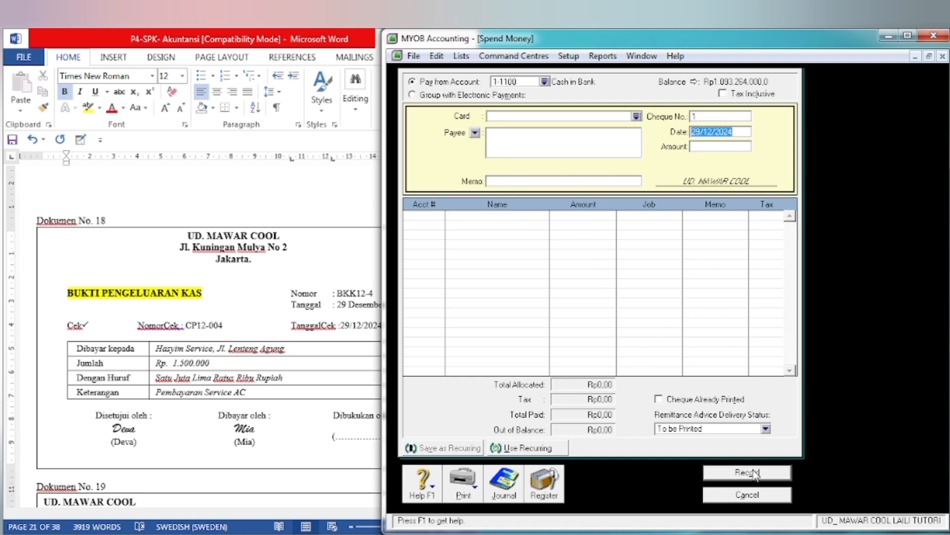
# Step: Switch to Word, go to Dokumen No. 19 and highlight BUKTI PENERIMAAN KAS in yellow
pyautogui.click(163, 411)
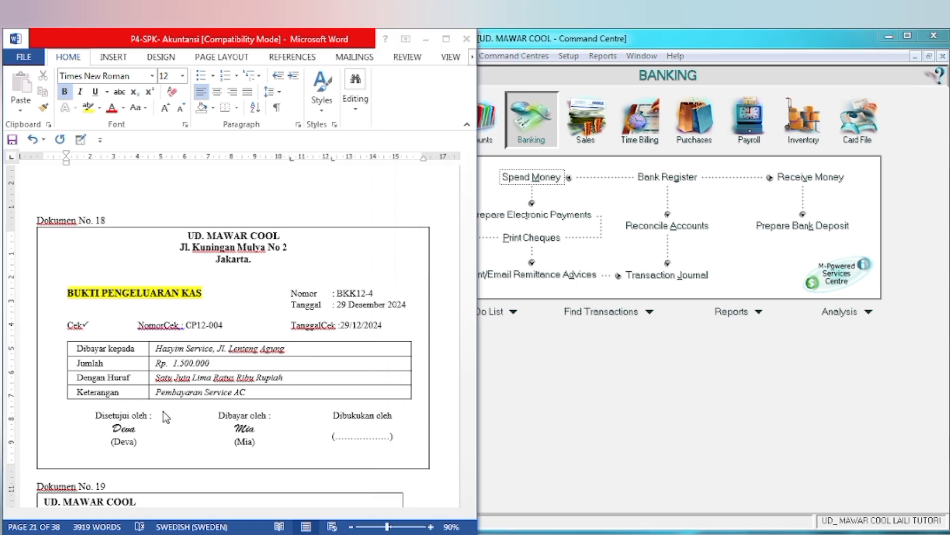
pyautogui.scroll(-10, 163, 412)
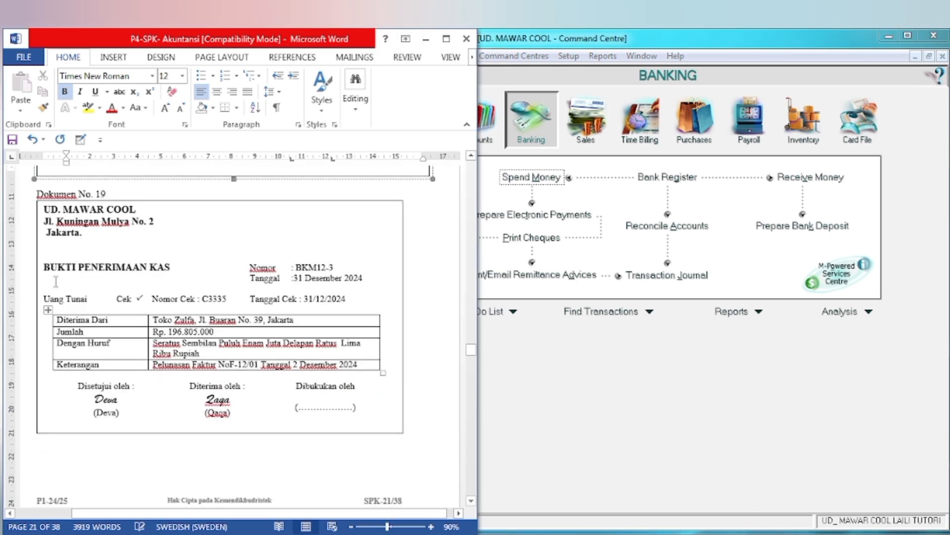
pyautogui.moveTo(43, 267); pyautogui.dragTo(171, 269)
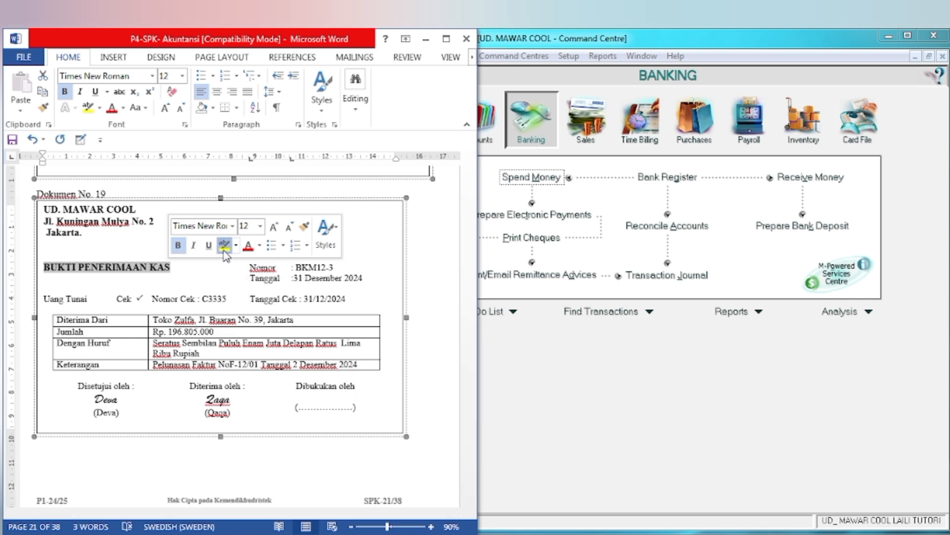
pyautogui.click(224, 245)
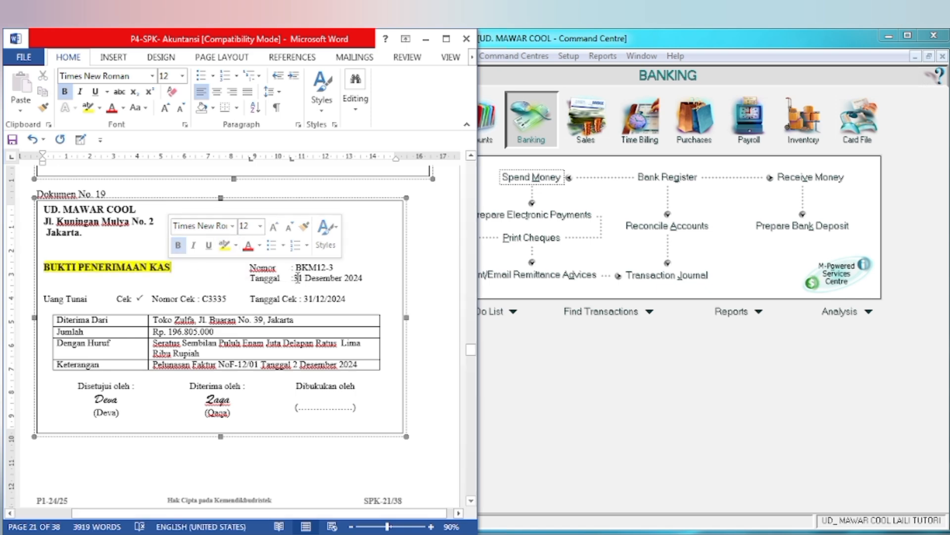
pyautogui.click(230, 292)
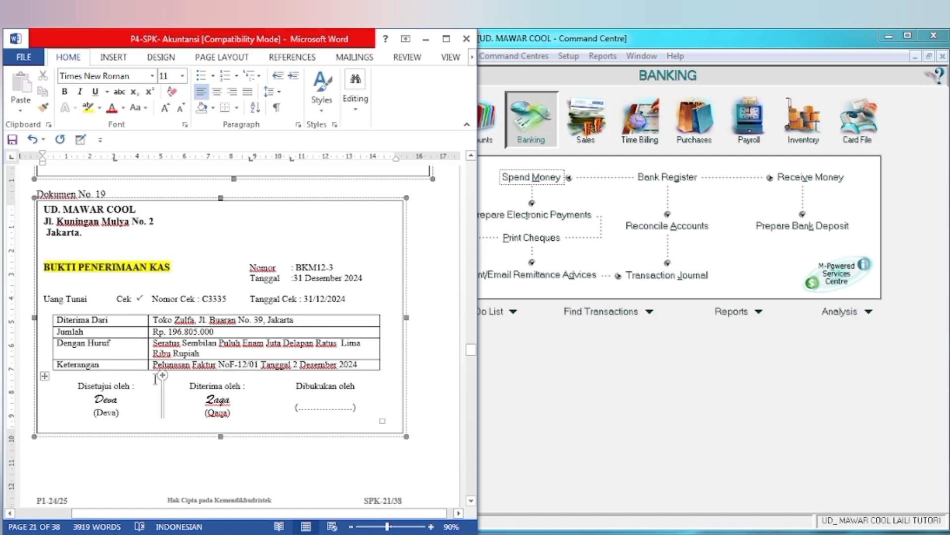
# Step: Switch to MYOB, open Receive Payments from the Sales command centre and select Toko Zulfa as the customer
pyautogui.click(573, 413)
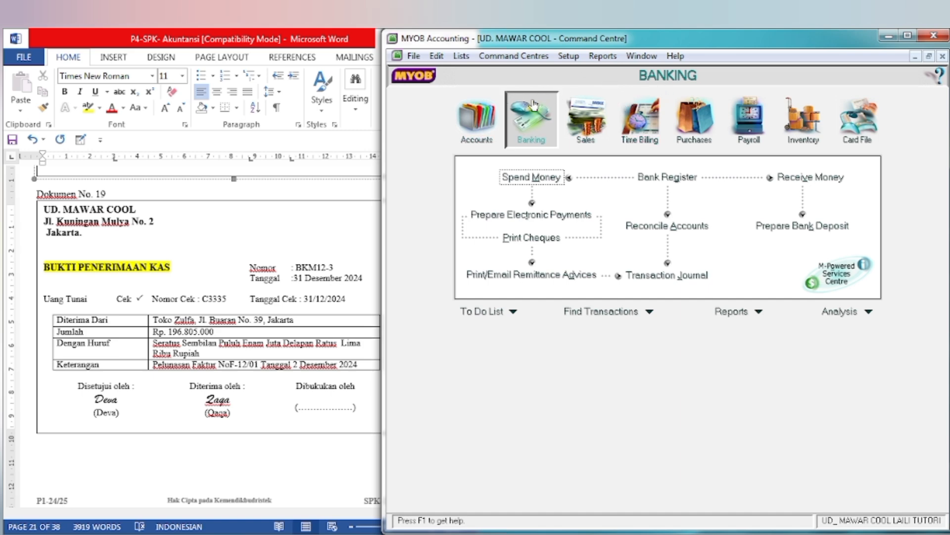
pyautogui.click(594, 137)
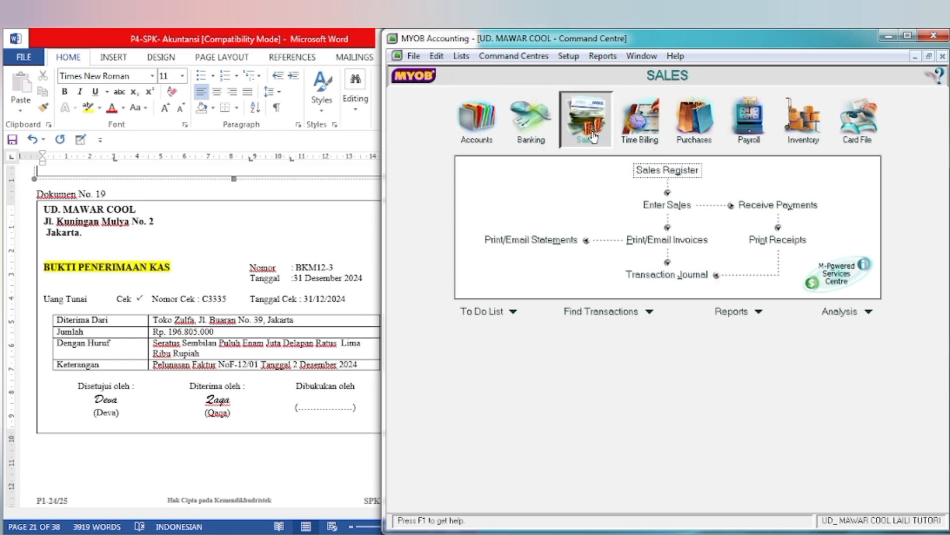
pyautogui.click(790, 208)
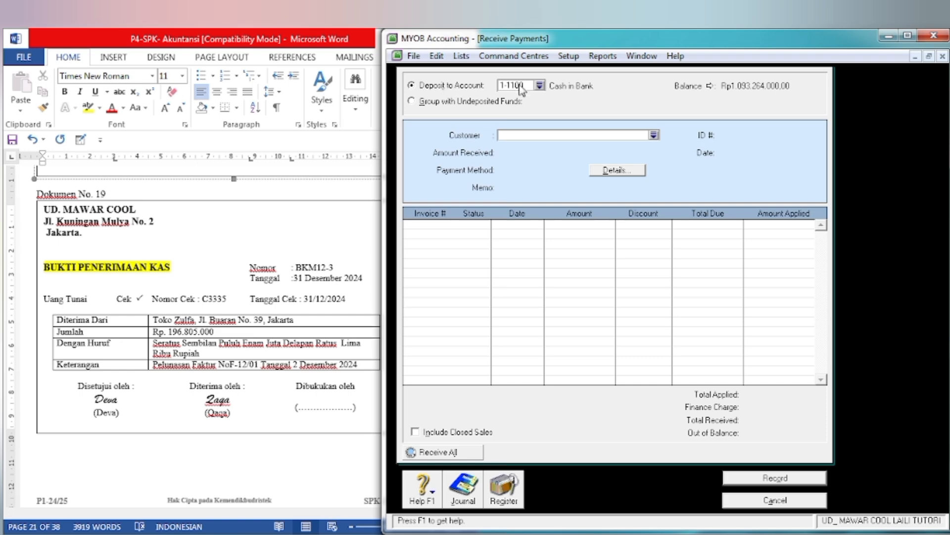
pyautogui.click(655, 135)
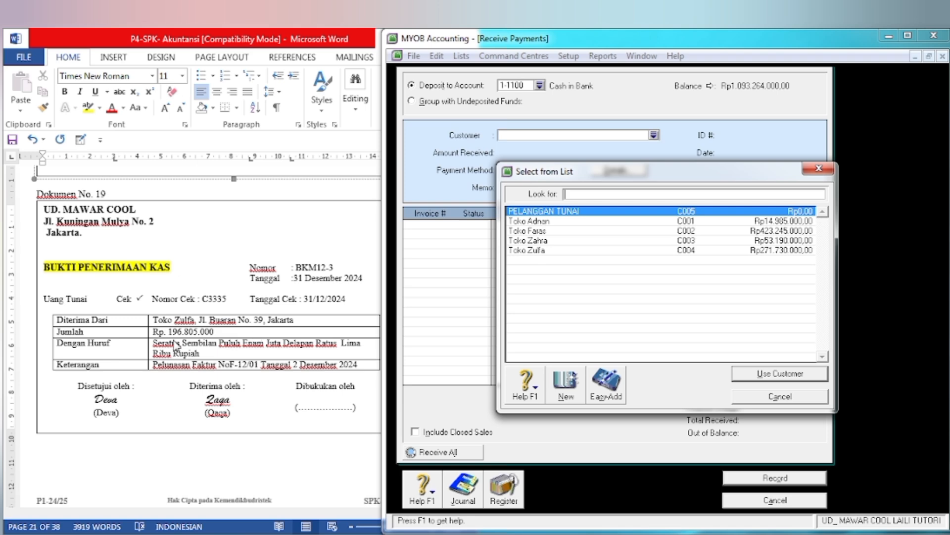
pyautogui.click(549, 250)
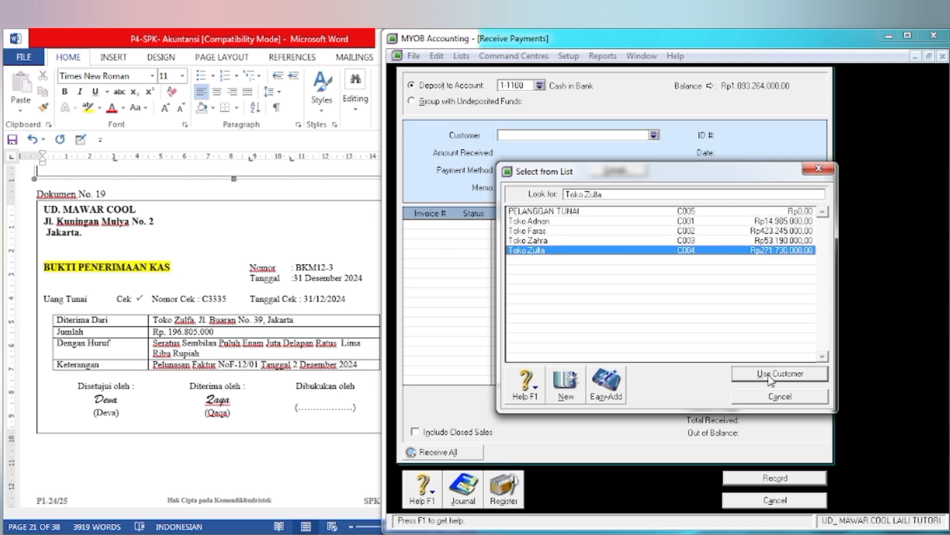
pyautogui.click(774, 380)
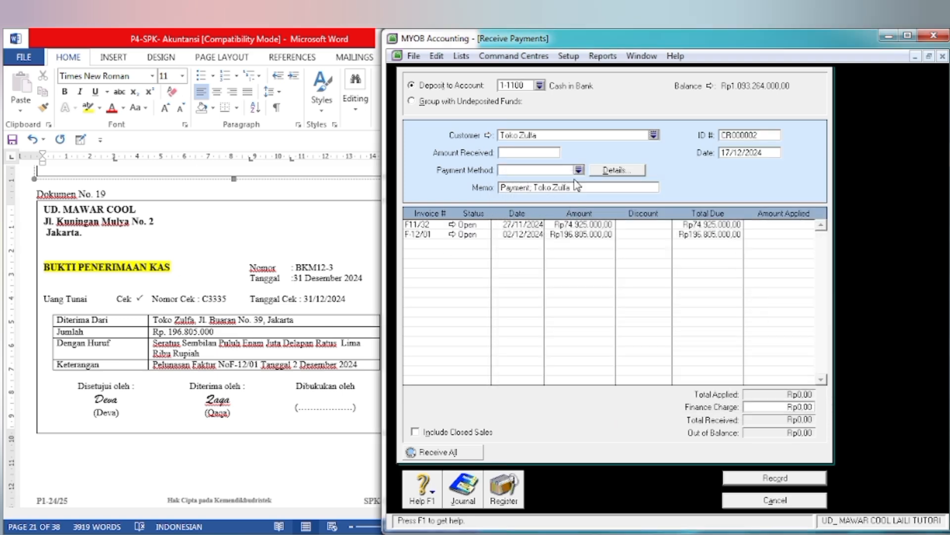
# Step: Enter the received amount 196.805.000, the ID number BKM12-3 and the date 31/12/2024 from Dokumen No. 19
pyautogui.click(526, 154)
pyautogui.write('19')
pyautogui.press('Tab')
pyautogui.press('Tab')
pyautogui.press('Tab')
pyautogui.press('Tab')
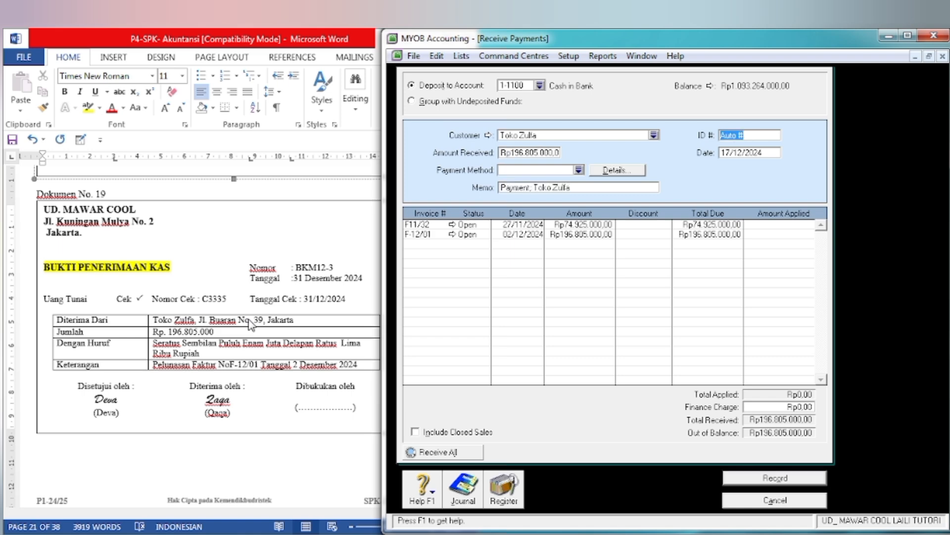
pyautogui.write('BKM12-3')
pyautogui.press('Tab')
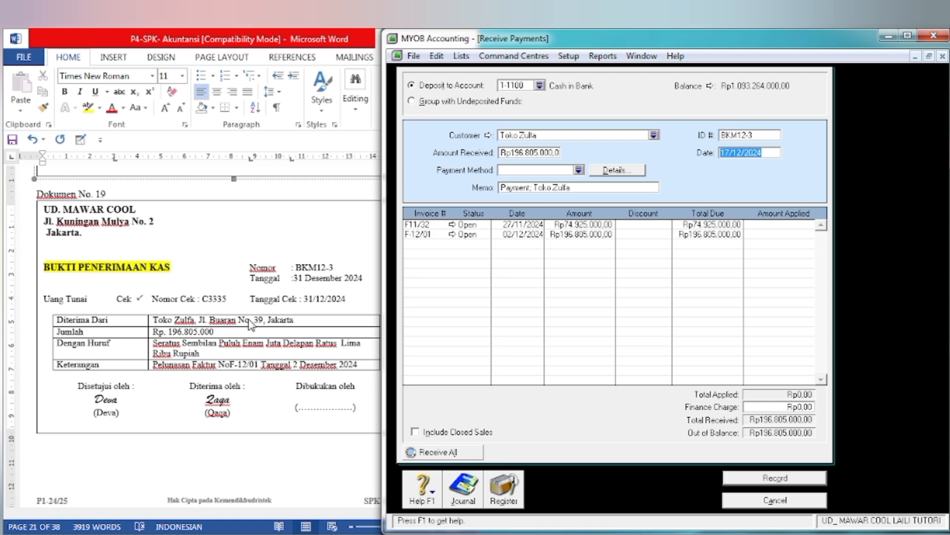
pyautogui.write('3')
pyautogui.press('Tab')
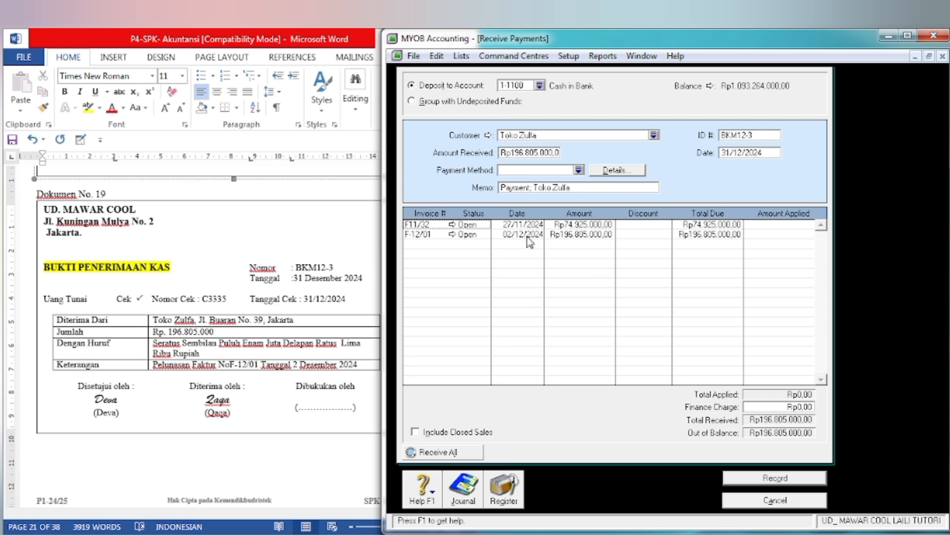
# Step: Apply the full 196.805.000 to invoice F-12/01, record the receipt and close Receive Payments
pyautogui.click(794, 235)
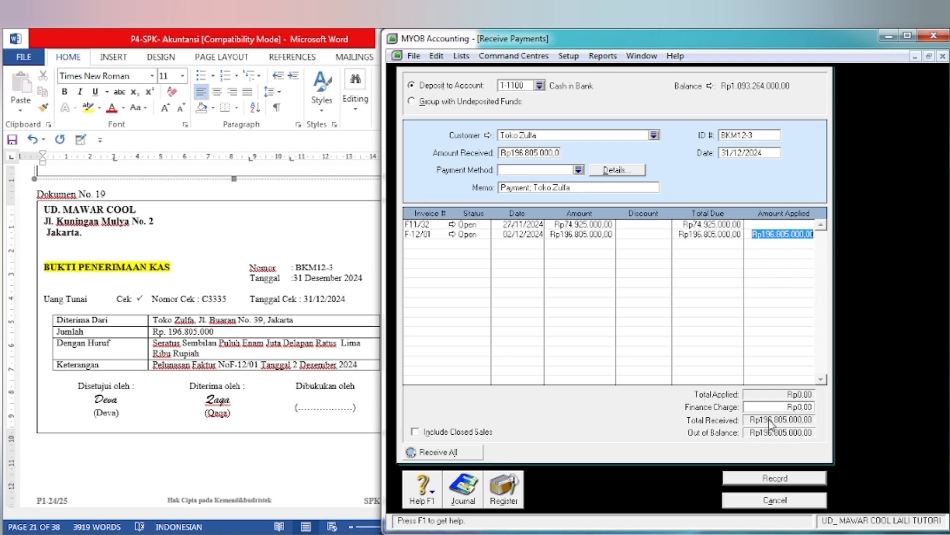
pyautogui.press('Tab')
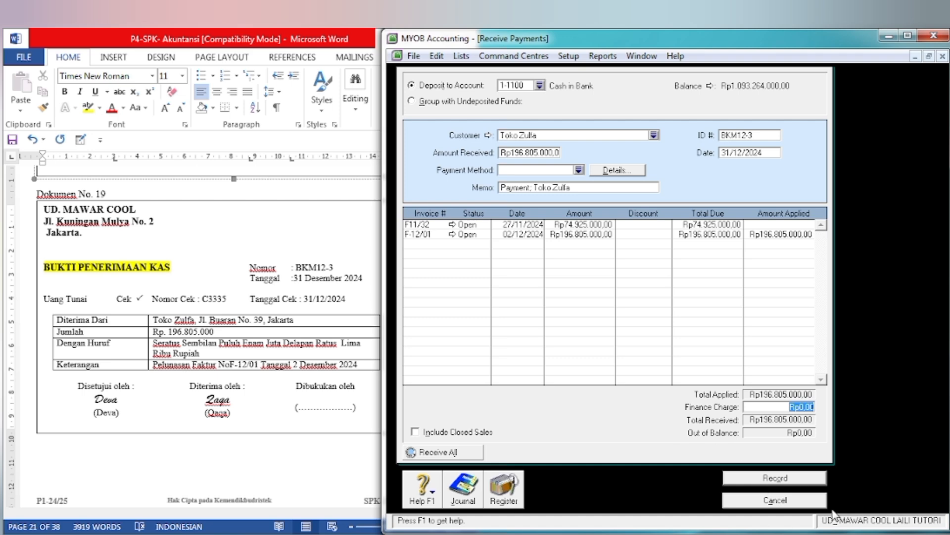
pyautogui.click(775, 478)
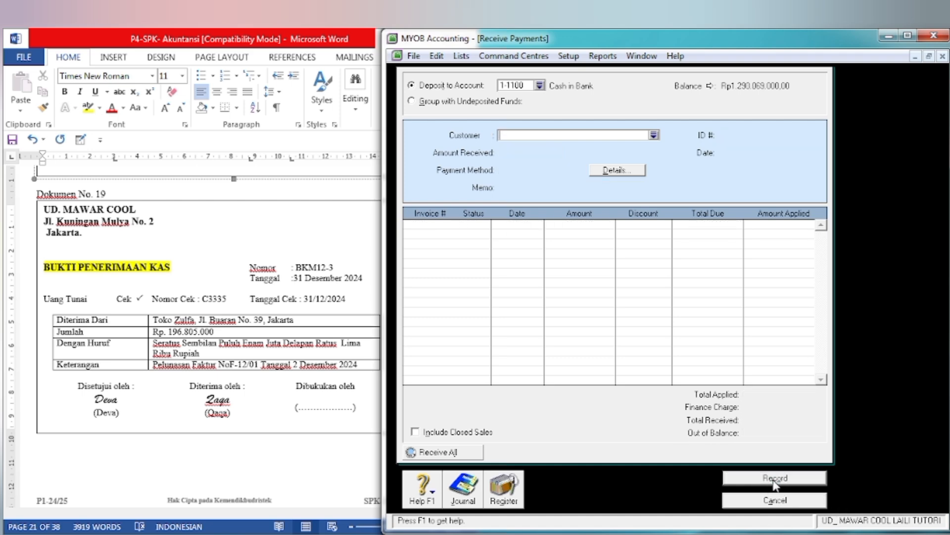
pyautogui.click(772, 501)
# Step: Switch to Word, go to Dokumen No. 20 and highlight BUKTI PENGELUARAN KAS in yellow
pyautogui.click(264, 415)
pyautogui.scroll(-3, 268, 415)
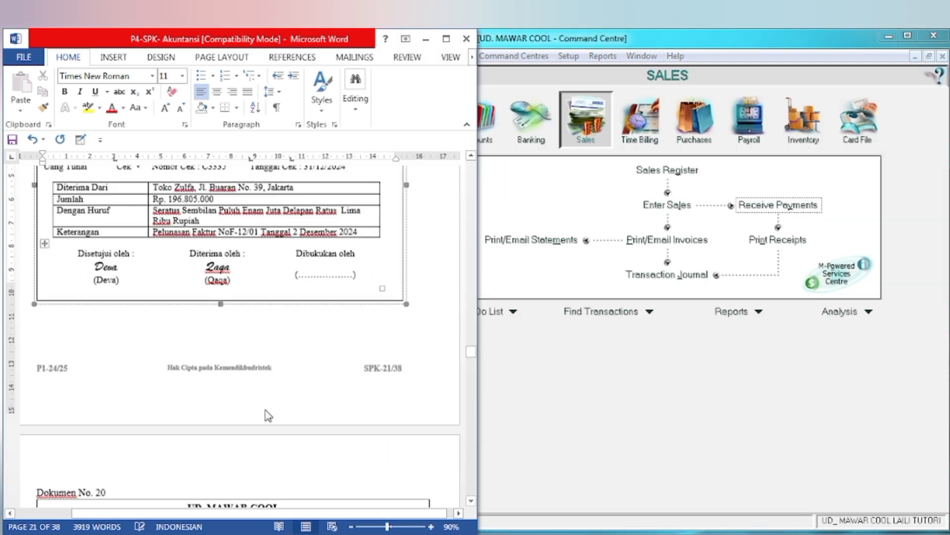
pyautogui.scroll(-10, 267, 415)
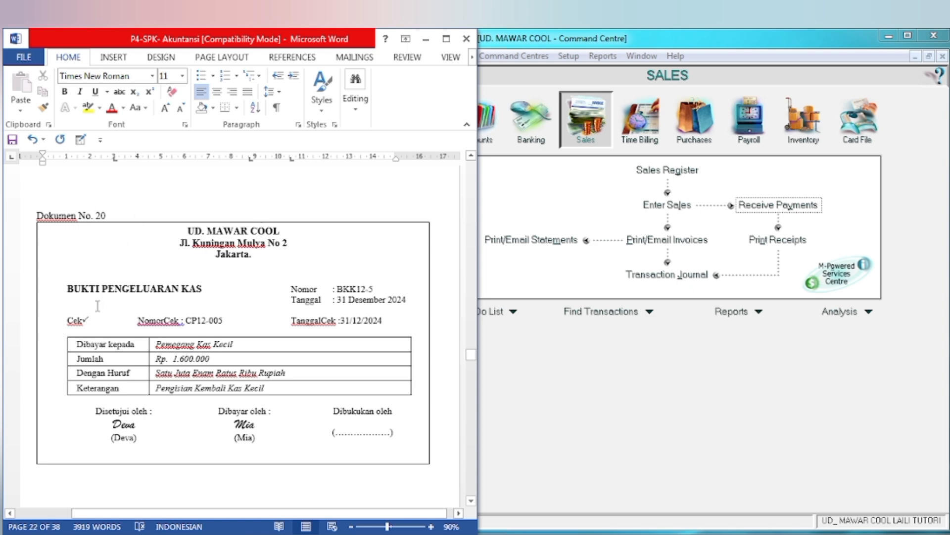
pyautogui.moveTo(68, 291); pyautogui.dragTo(216, 291)
pyautogui.click(270, 268)
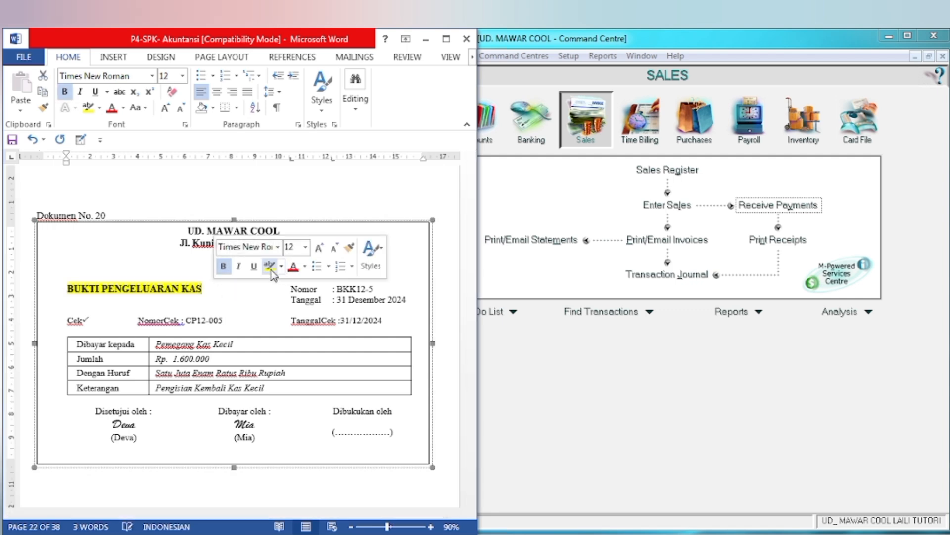
pyautogui.click(349, 309)
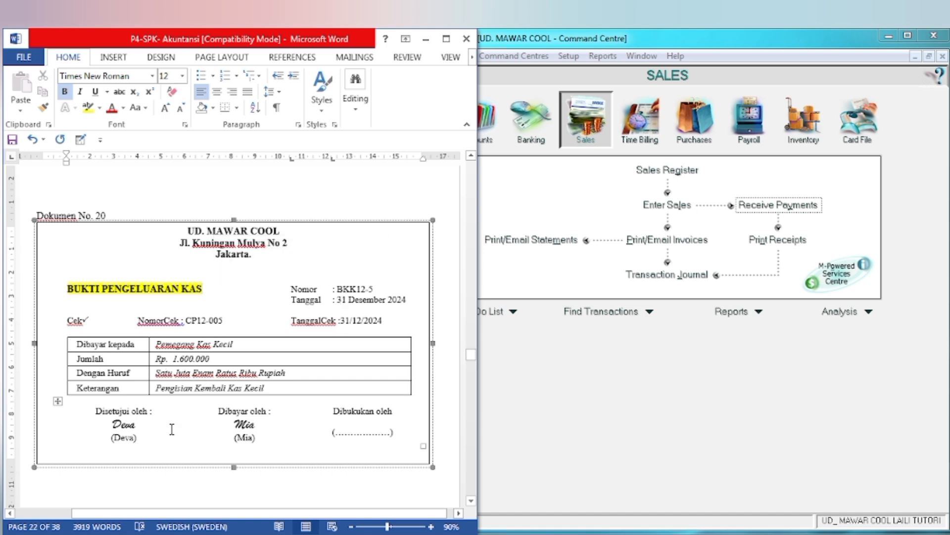
# Step: Switch to MYOB, open Spend Money from the Banking command centre and choose 1-1100 Cash in Bank as the paying account
pyautogui.click(550, 388)
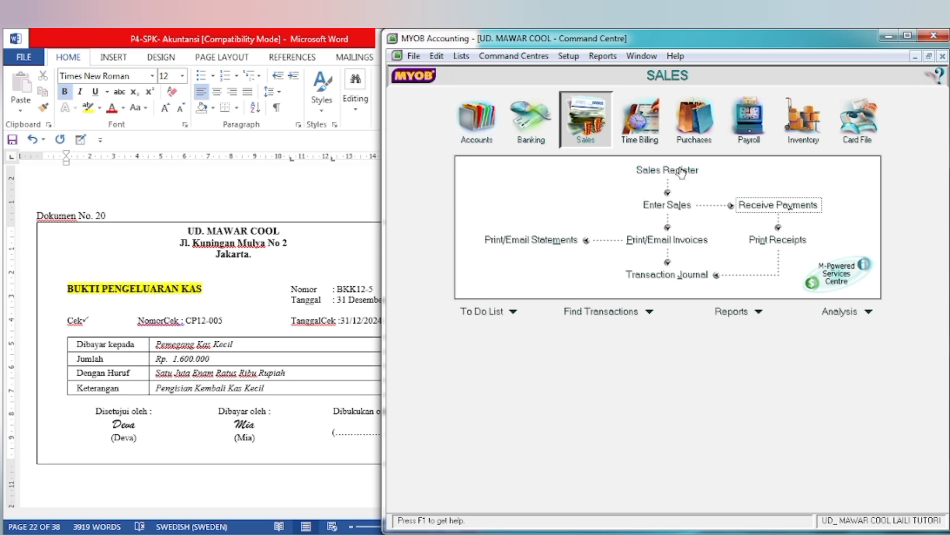
pyautogui.click(530, 136)
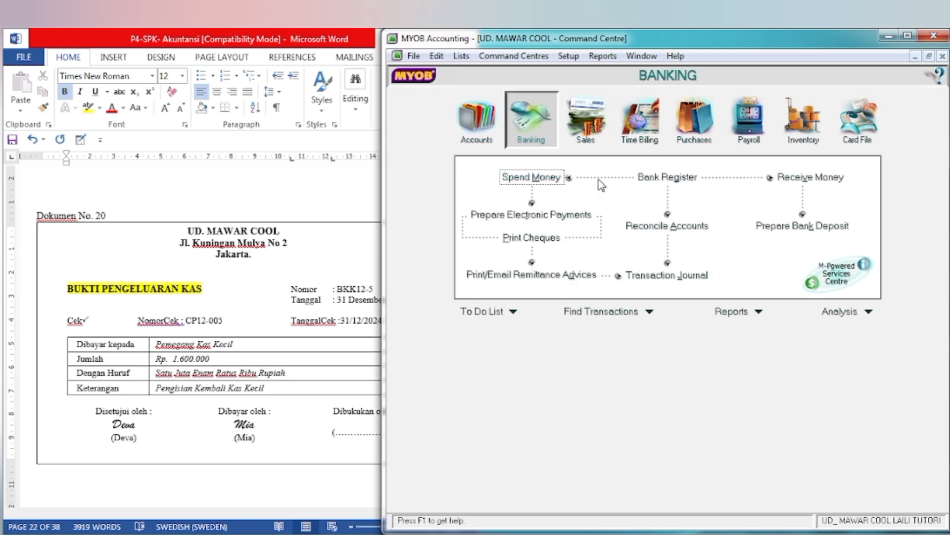
pyautogui.click(532, 178)
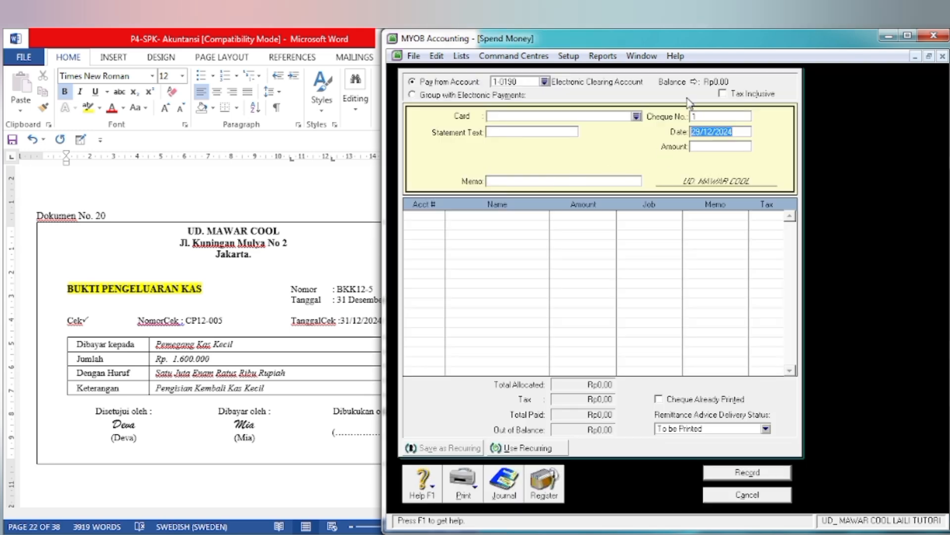
pyautogui.click(544, 81)
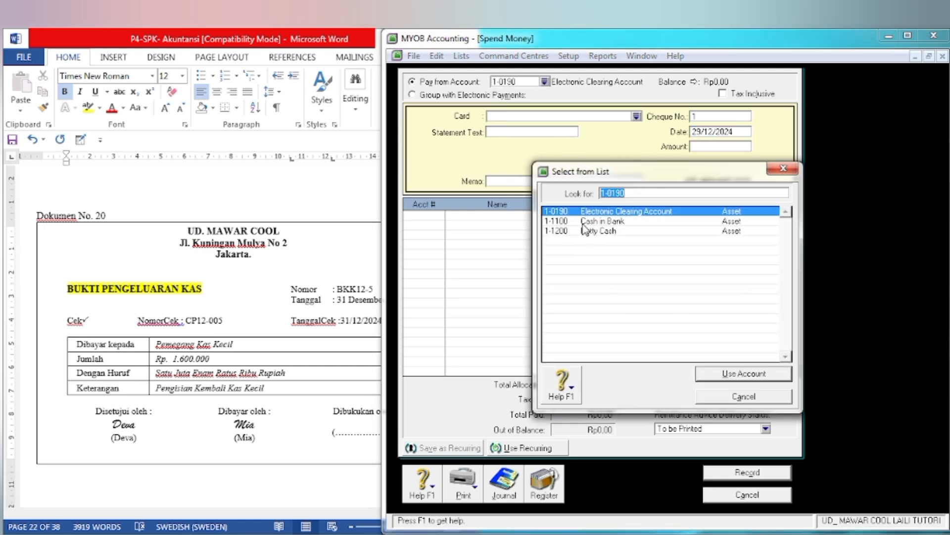
pyautogui.click(587, 223)
pyautogui.click(766, 379)
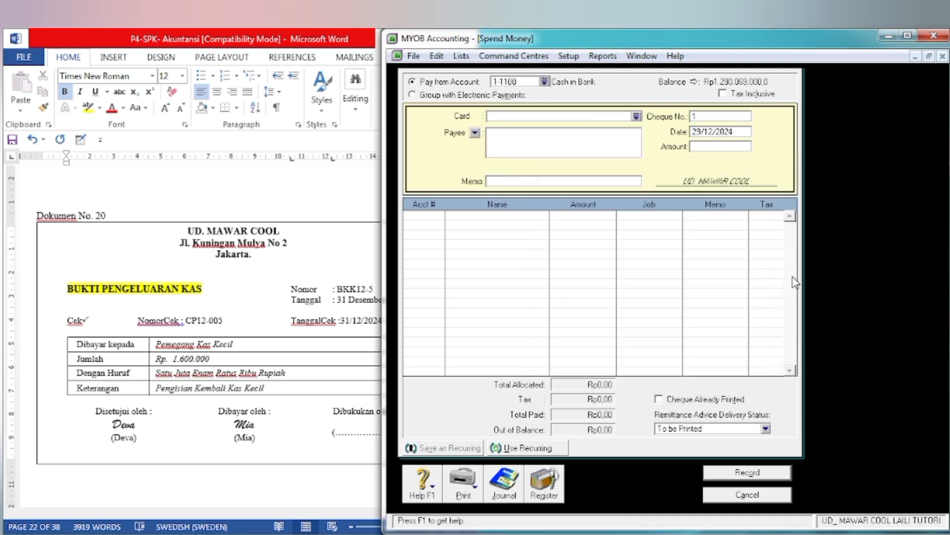
# Step: Set the cheque number to BKK12-5 and the date to 31/12/2024, as given on Dokumen No. 20
pyautogui.click(707, 117)
pyautogui.write('8')
pyautogui.press('Tab')
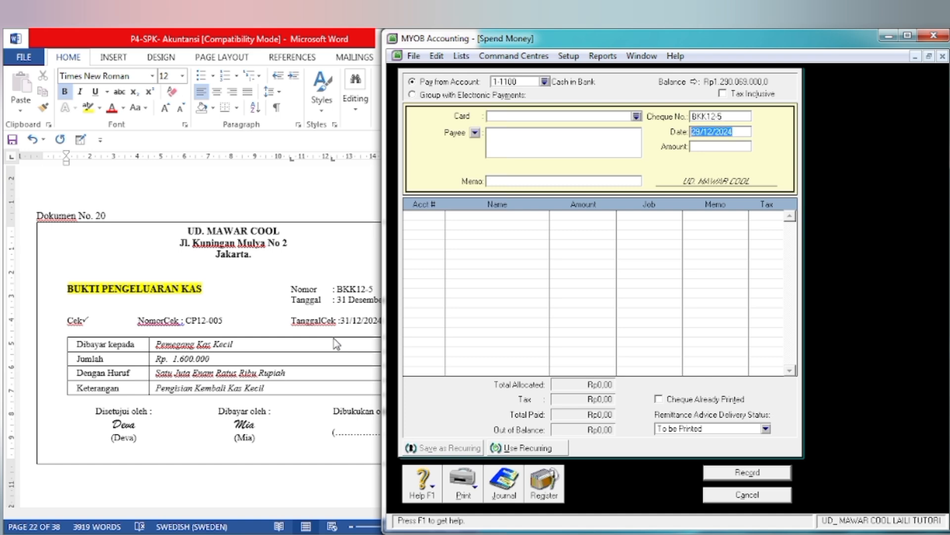
pyautogui.write('31')
pyautogui.press('Tab')
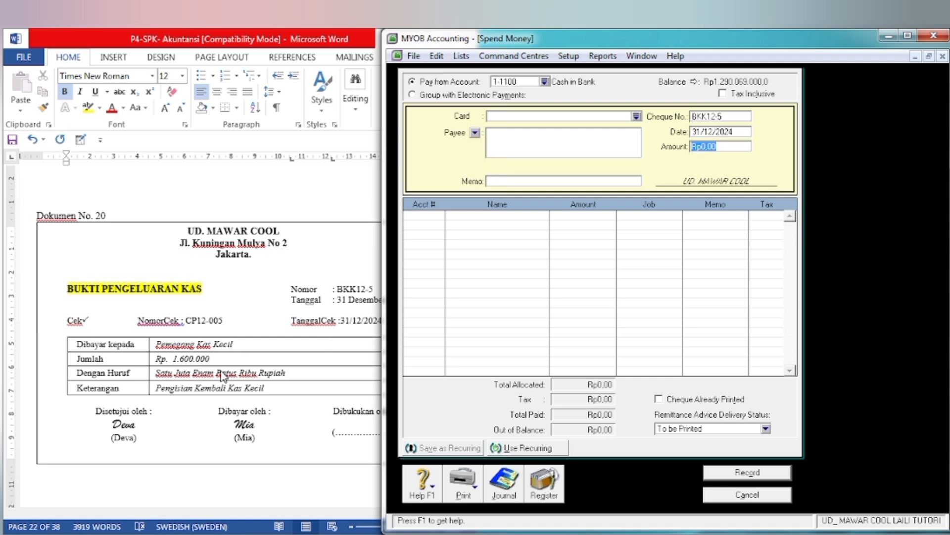
# Step: Enter the payment amount 1.600.000 and the memo PENGISIAN KEMBALI KAS KECIL
pyautogui.write('1.600.00')
pyautogui.press('Tab')
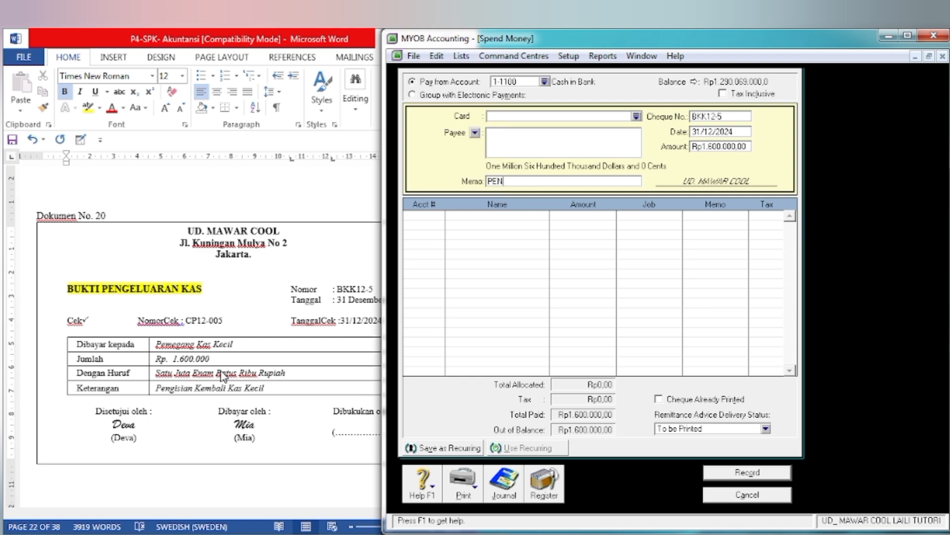
pyautogui.write('PENGISIAN KEMBALI KAS KECIL')
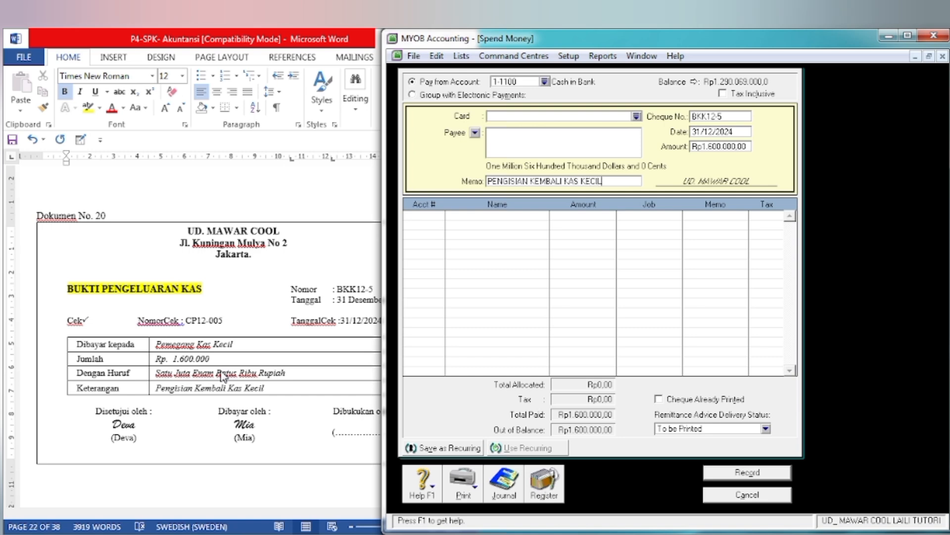
# Step: Allocate the full payment to account 1-1200 Petty Cash
pyautogui.press('Tab')
pyautogui.write('6-')
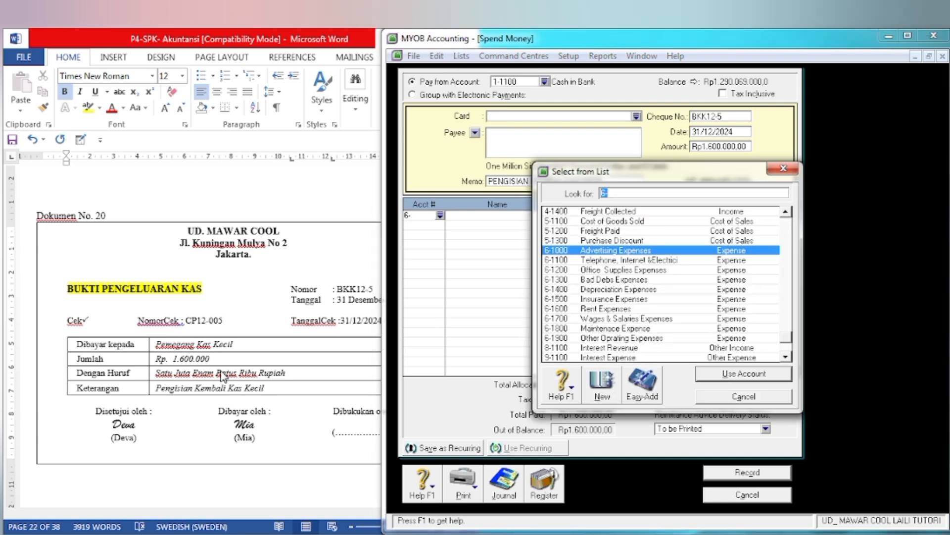
pyautogui.write('1')
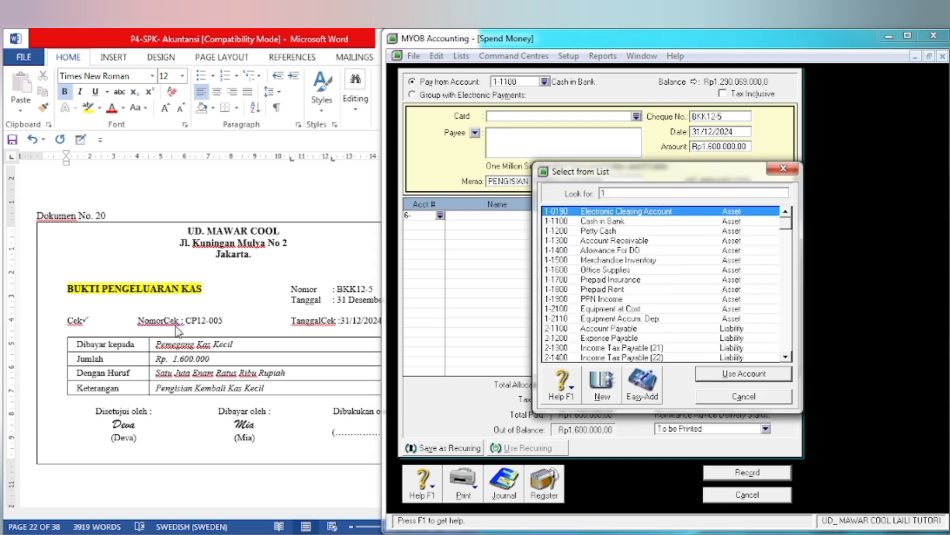
pyautogui.write('-1200')
pyautogui.click(715, 378)
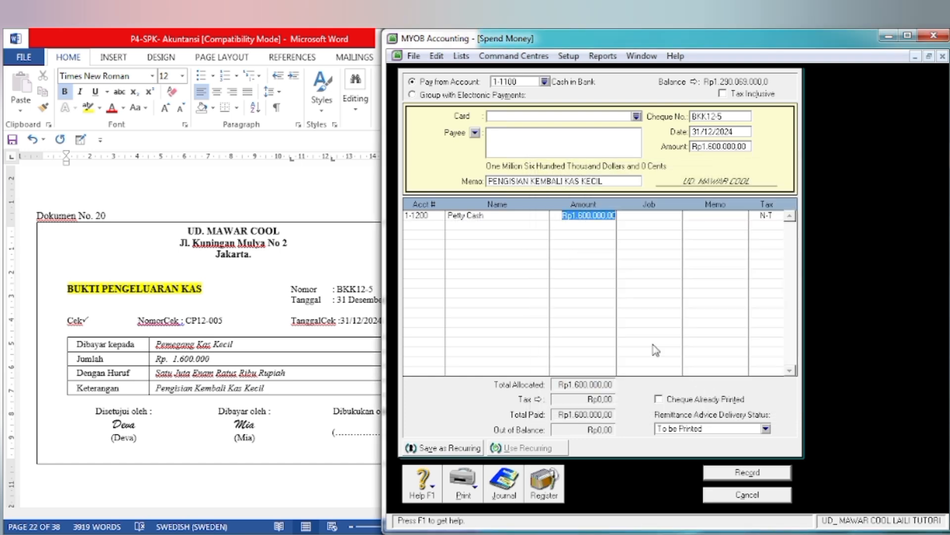
pyautogui.press('Tab')
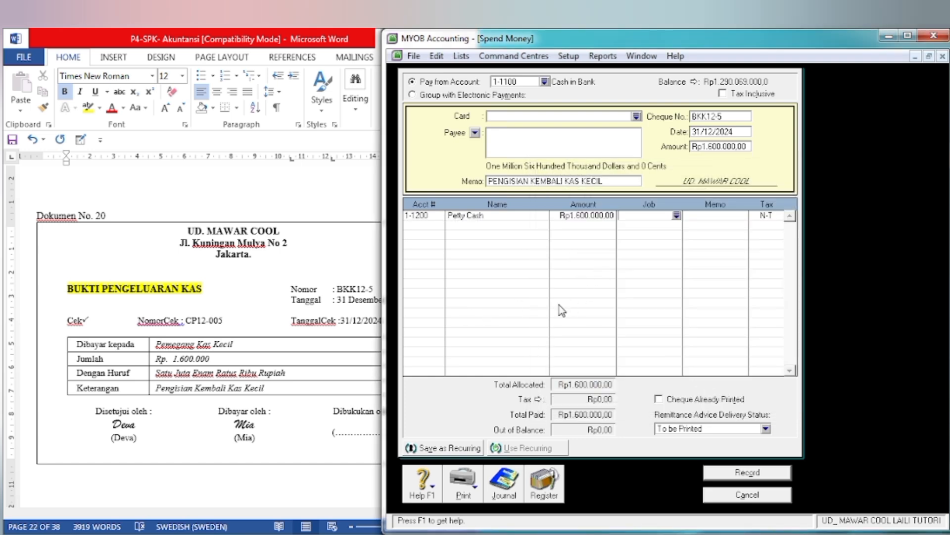
# Step: Review the transaction recap, record the BKK12-5 payment and close Spend Money
pyautogui.hotkey('ctrl', 'r')
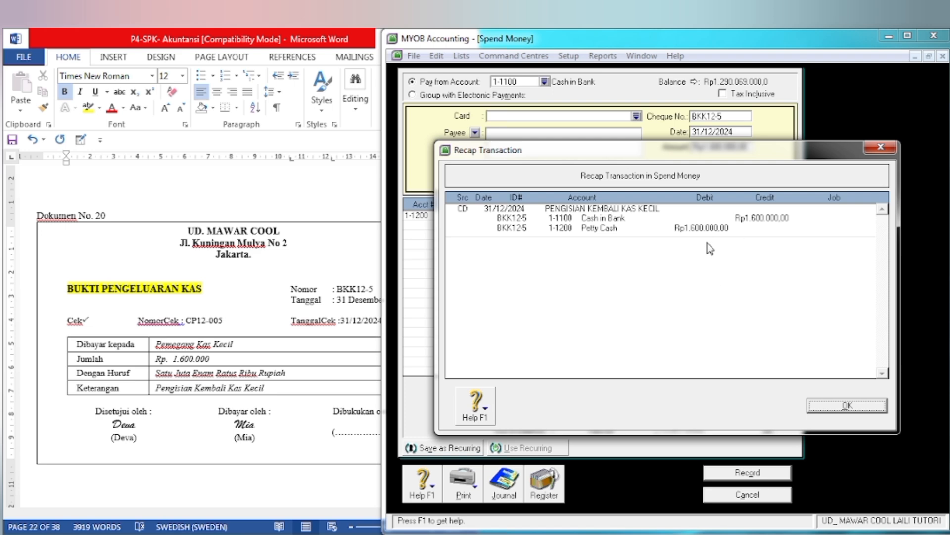
pyautogui.click(841, 406)
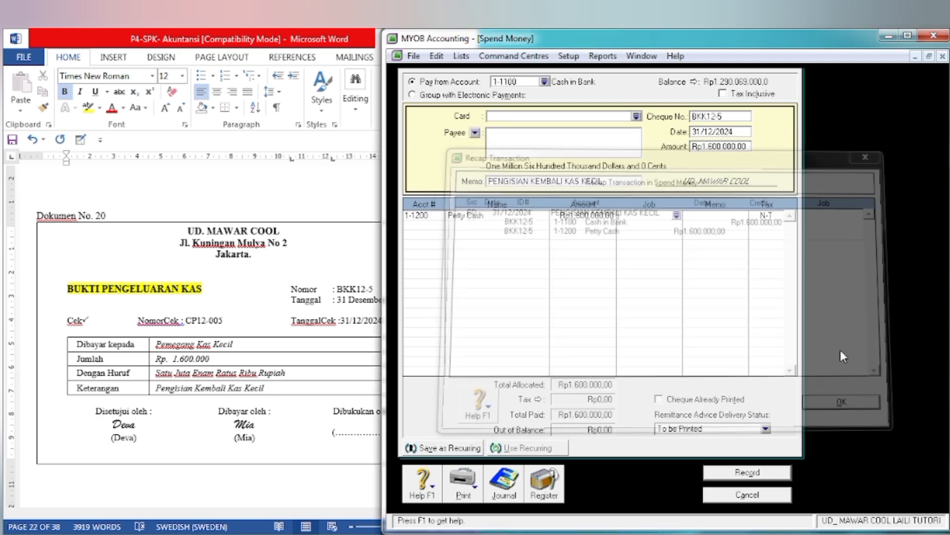
pyautogui.click(735, 471)
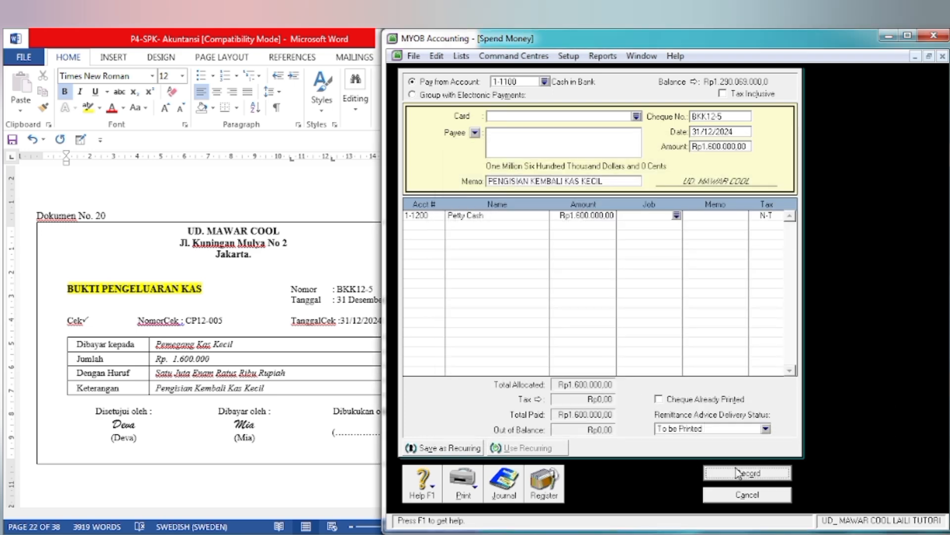
pyautogui.click(734, 497)
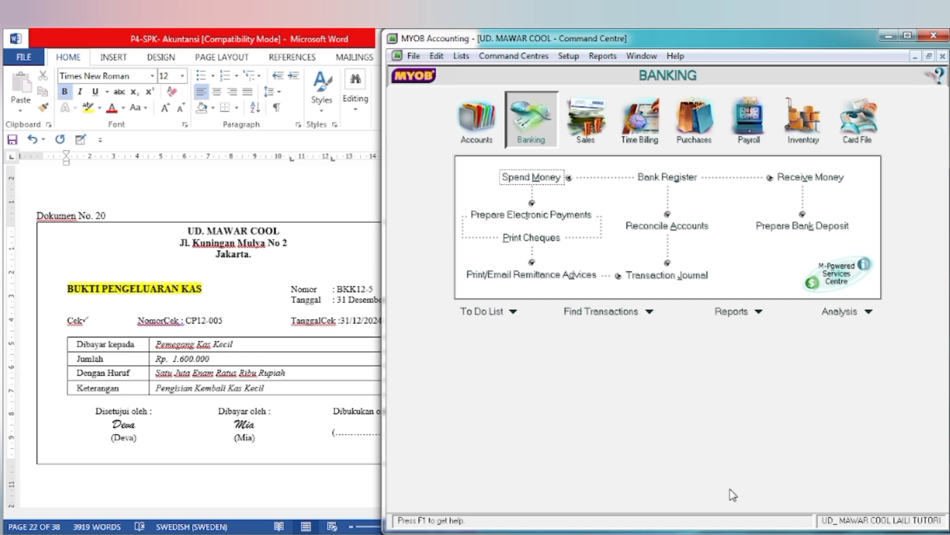
# Step: Display the December 2024 Trial Balance report from the Accounts reports in MYOB
pyautogui.click(202, 424)
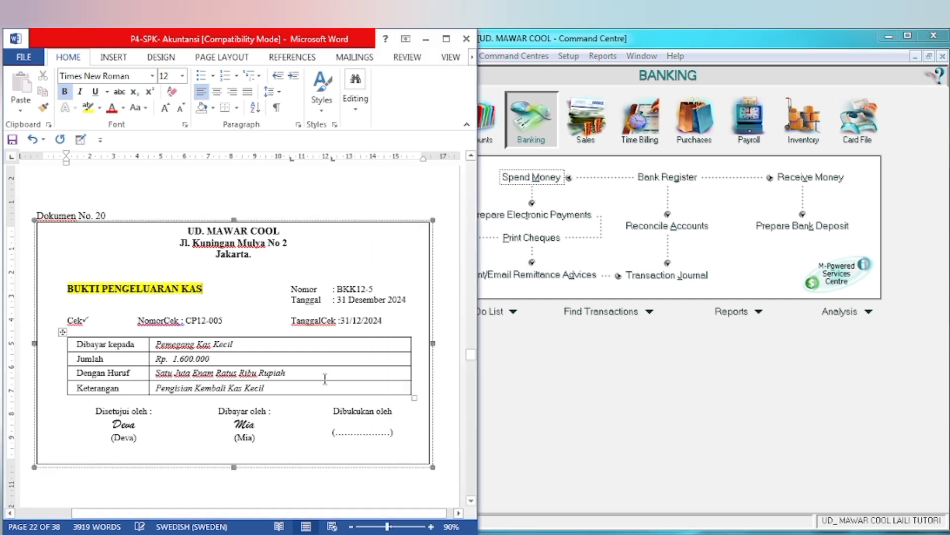
pyautogui.click(479, 358)
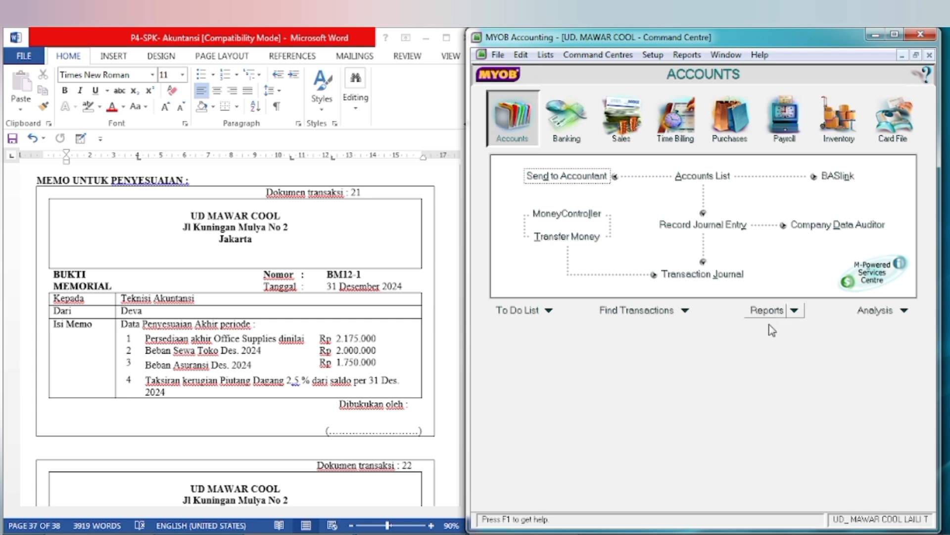
pyautogui.click(770, 312)
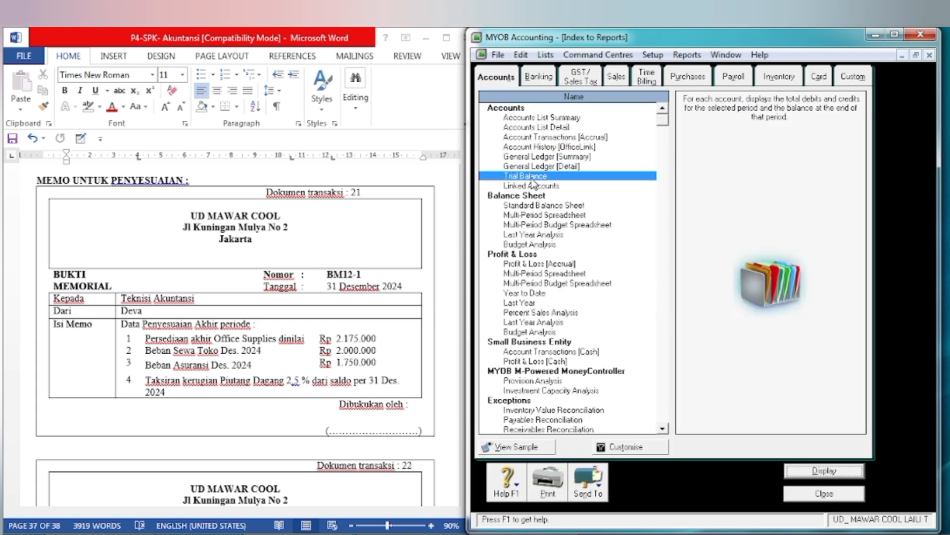
pyautogui.click(795, 472)
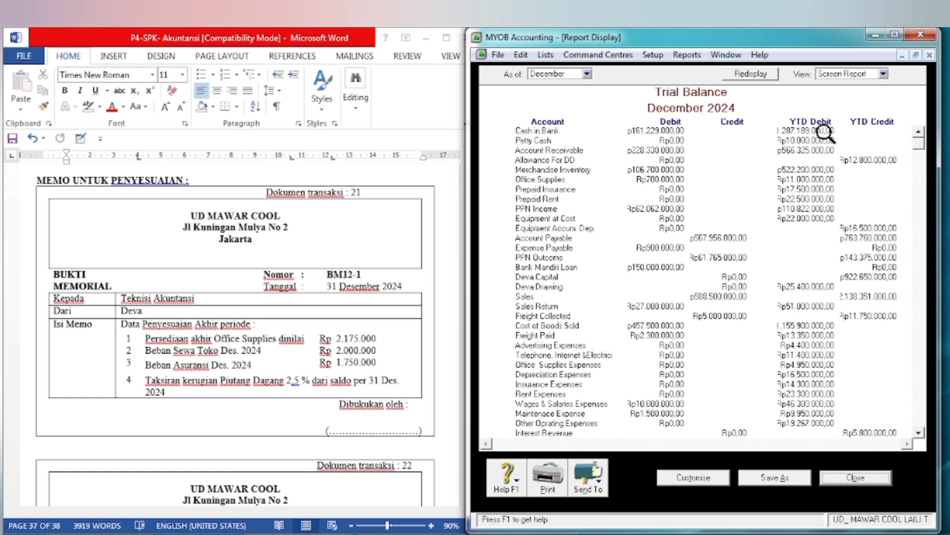
# Step: Compare the MYOB Trial Balance with the 31 Desember 2024 trial balance table in Word, including the totals, and close the report
pyautogui.click(444, 249)
pyautogui.scroll(5, 440, 250)
pyautogui.scroll(12, 438, 245)
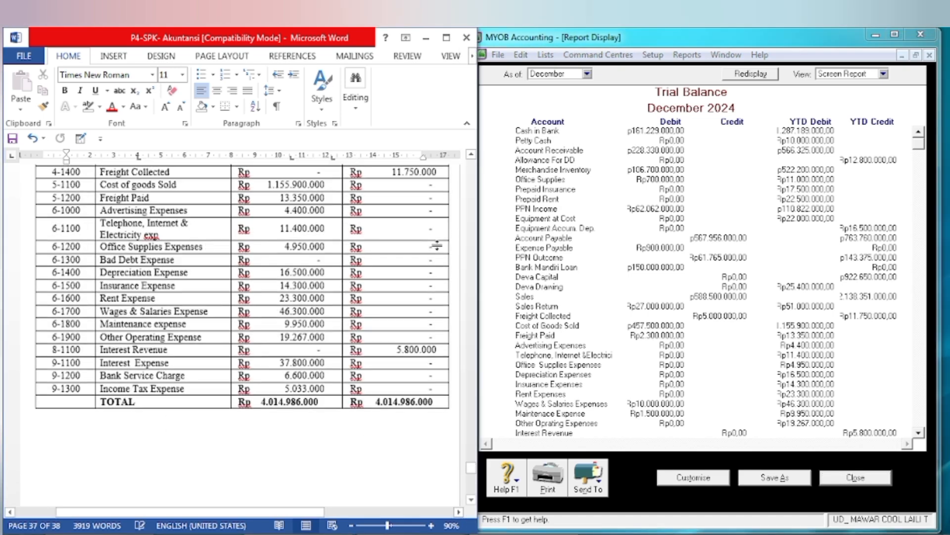
pyautogui.scroll(5, 438, 244)
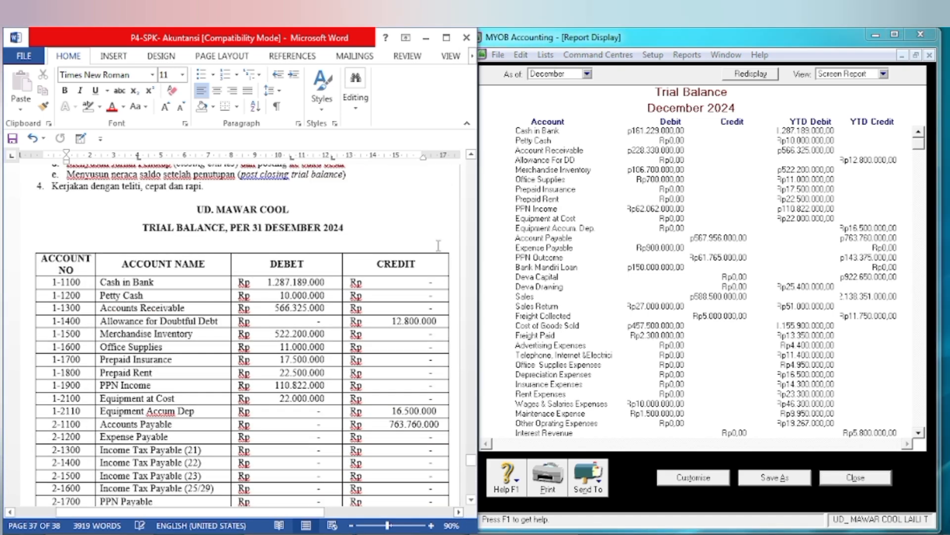
pyautogui.scroll(1, 437, 245)
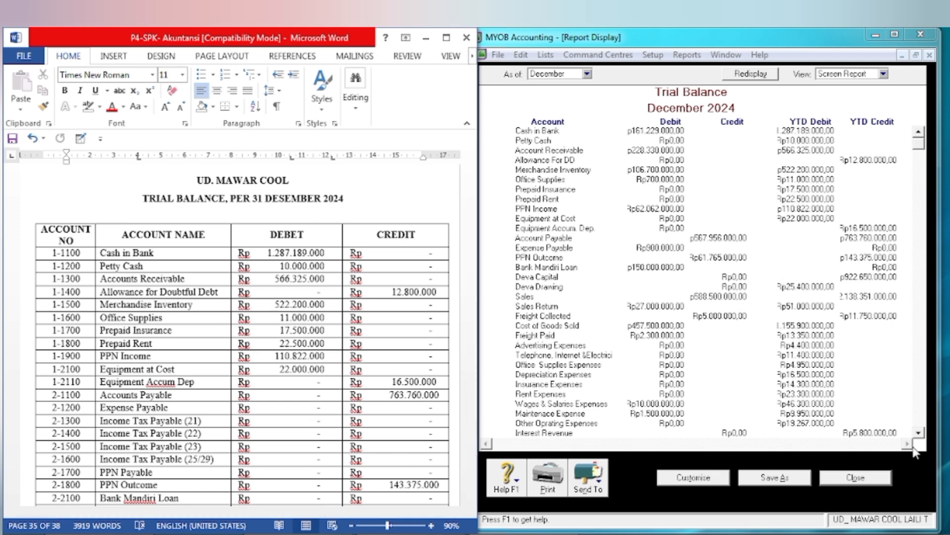
pyautogui.click(922, 433)
pyautogui.click(922, 433)
pyautogui.click(922, 433)
pyautogui.click(922, 433)
pyautogui.click(922, 433)
pyautogui.click(922, 433)
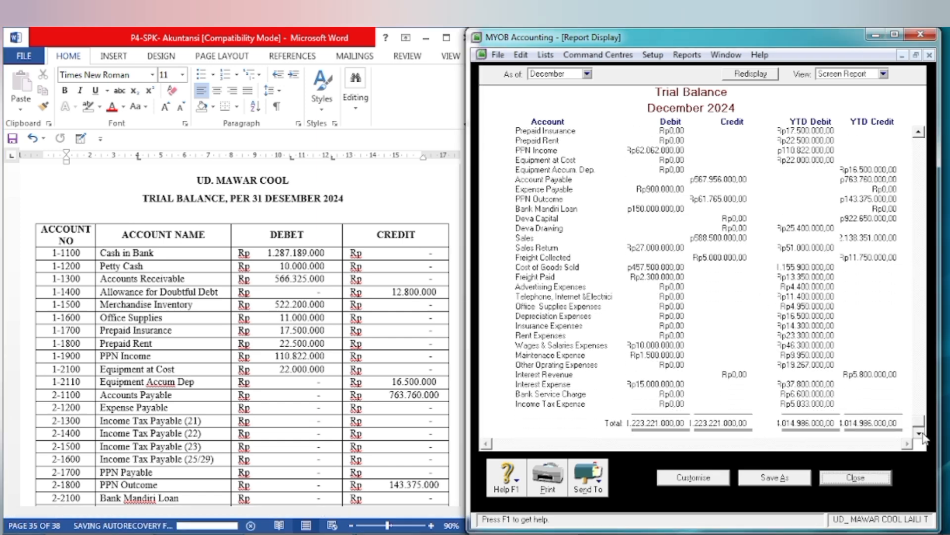
pyautogui.scroll(2, 901, 371)
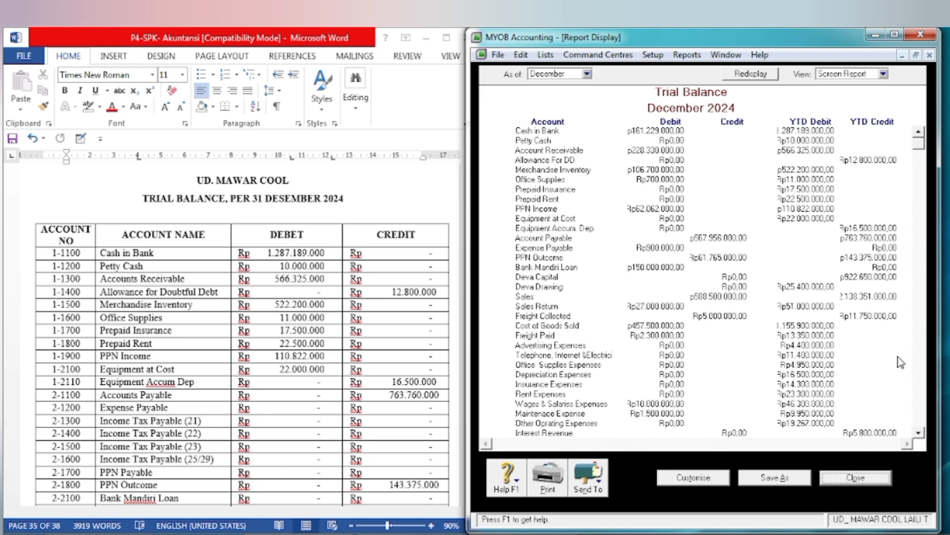
pyautogui.scroll(-2, 893, 391)
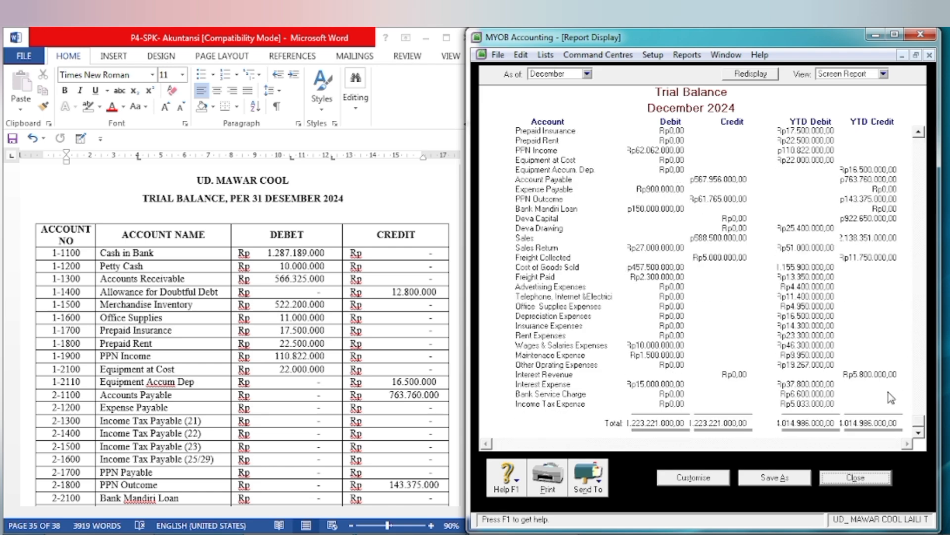
pyautogui.scroll(2, 891, 398)
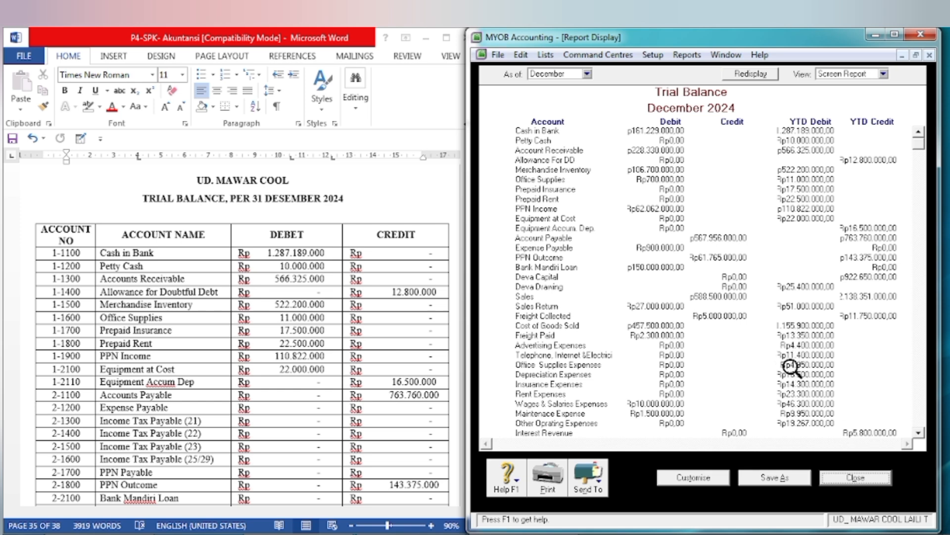
pyautogui.click(864, 478)
pyautogui.click(852, 497)
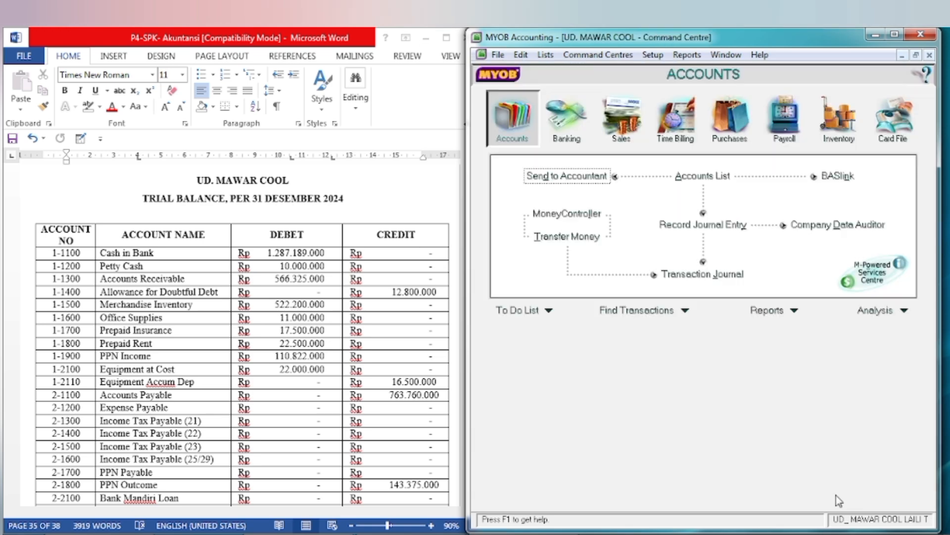
# Step: Switch to Word, go to the BM12-1 memo in Dokumen transaksi 21 and highlight item 1, the Office Supplies line with its amount, in yellow
pyautogui.click(440, 407)
pyautogui.scroll(-5, 408, 398)
pyautogui.scroll(-10, 408, 398)
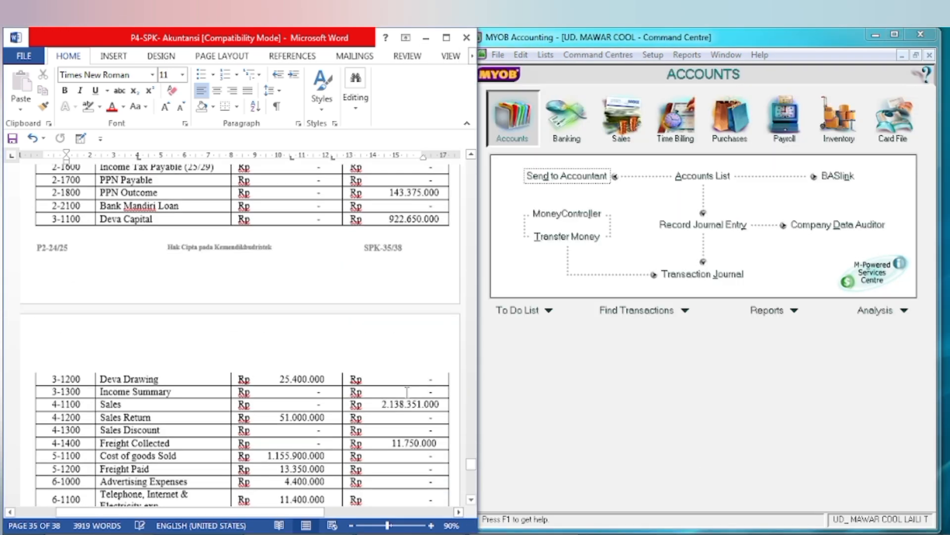
pyautogui.scroll(-12, 407, 392)
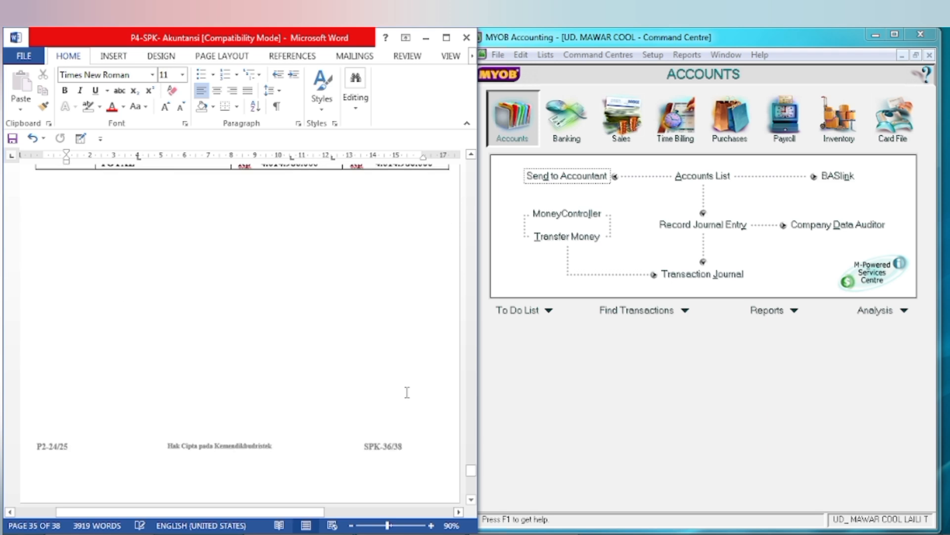
pyautogui.scroll(1, 407, 392)
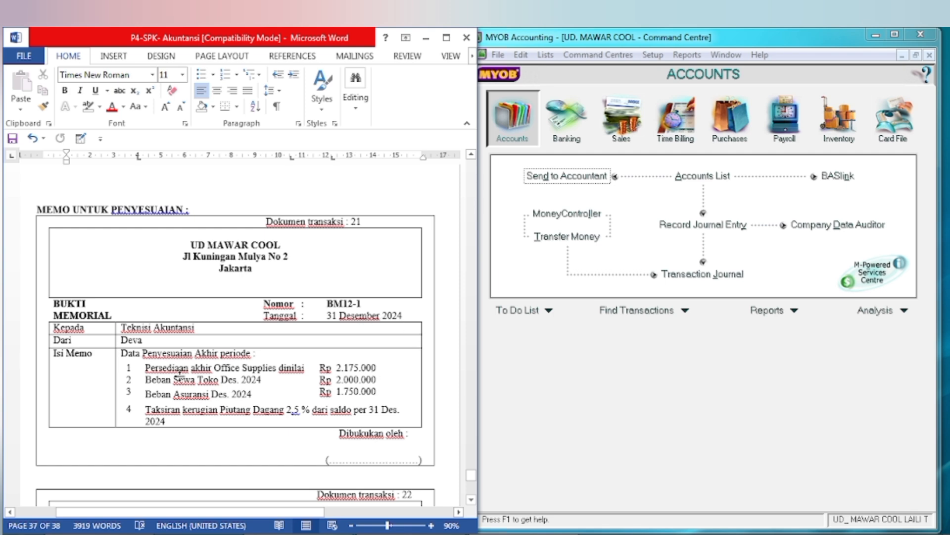
pyautogui.click(130, 367)
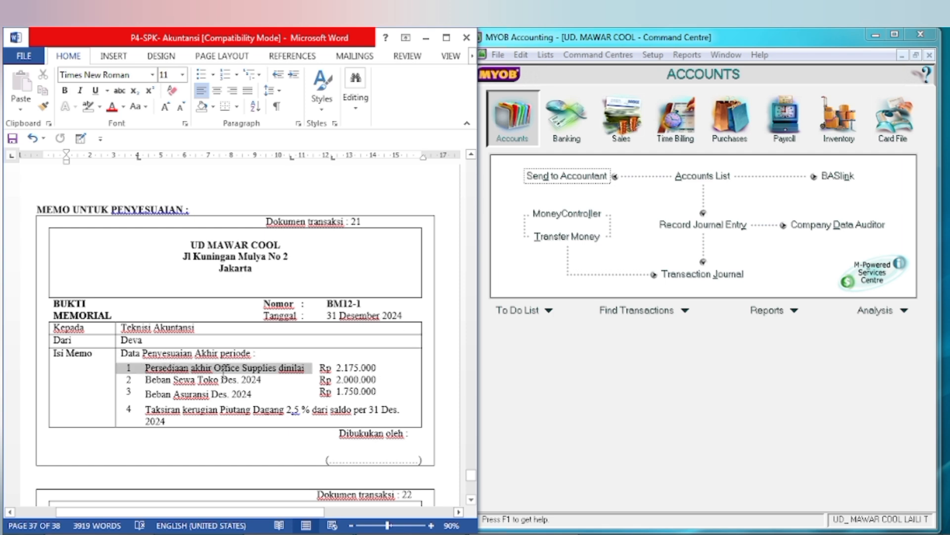
pyautogui.moveTo(224, 373); pyautogui.dragTo(364, 368)
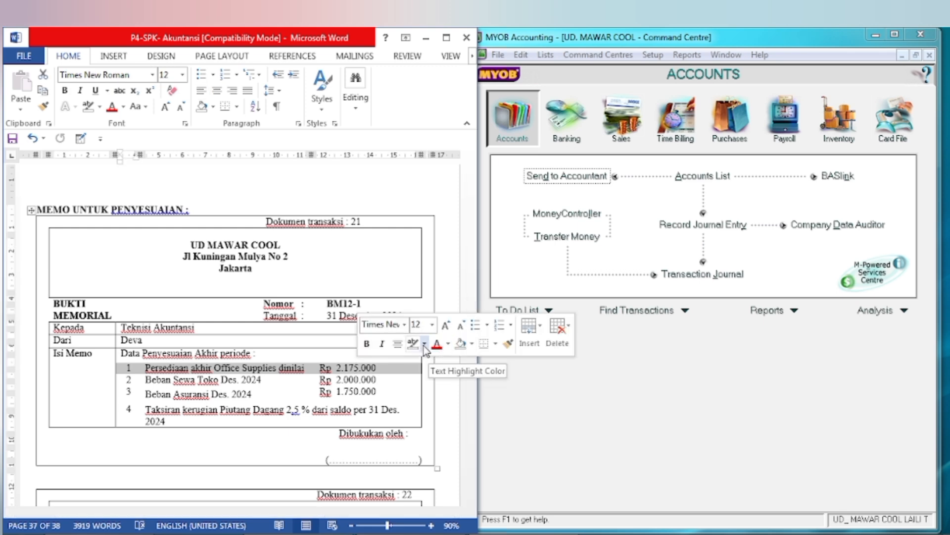
pyautogui.click(424, 345)
pyautogui.click(418, 365)
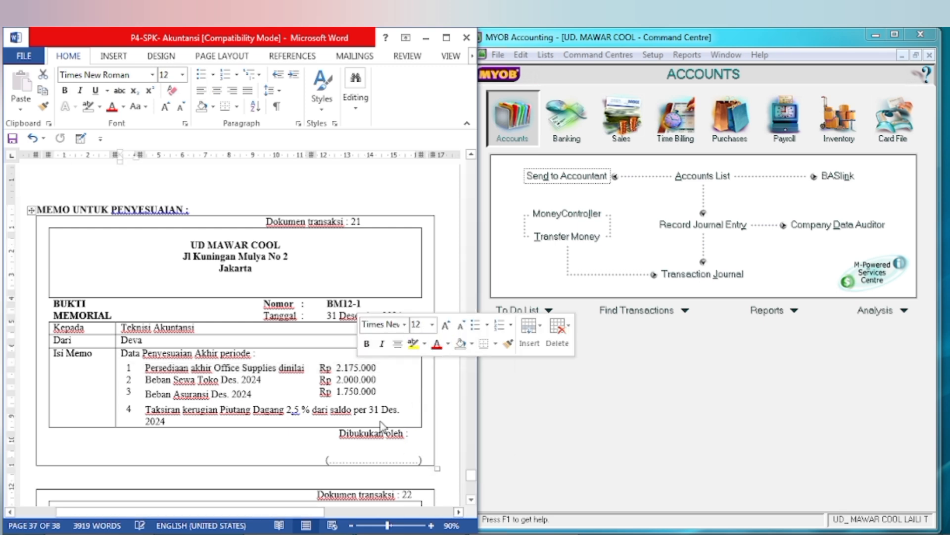
# Step: Switch to MYOB, open Record Journal Entry from the Accounts command centre and set the general journal number to BM12-1-1
pyautogui.click(574, 358)
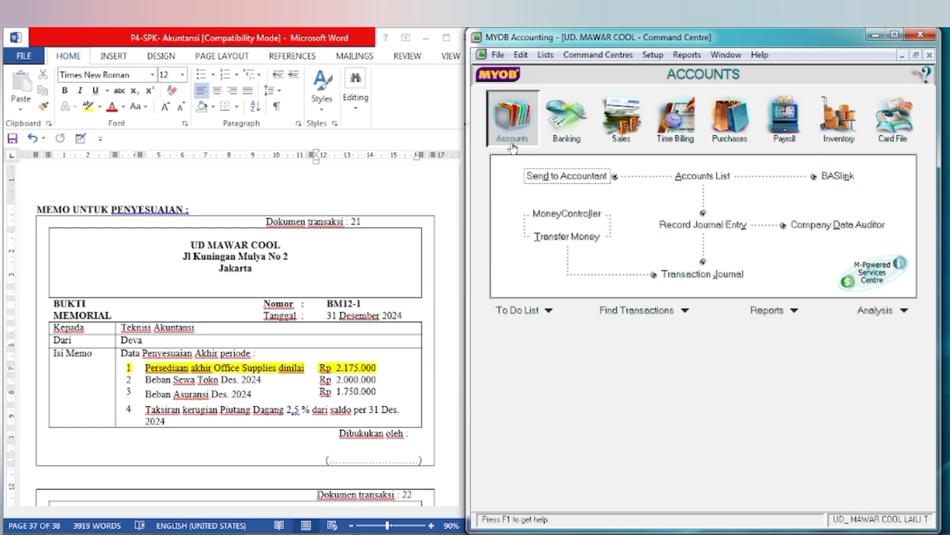
pyautogui.click(698, 226)
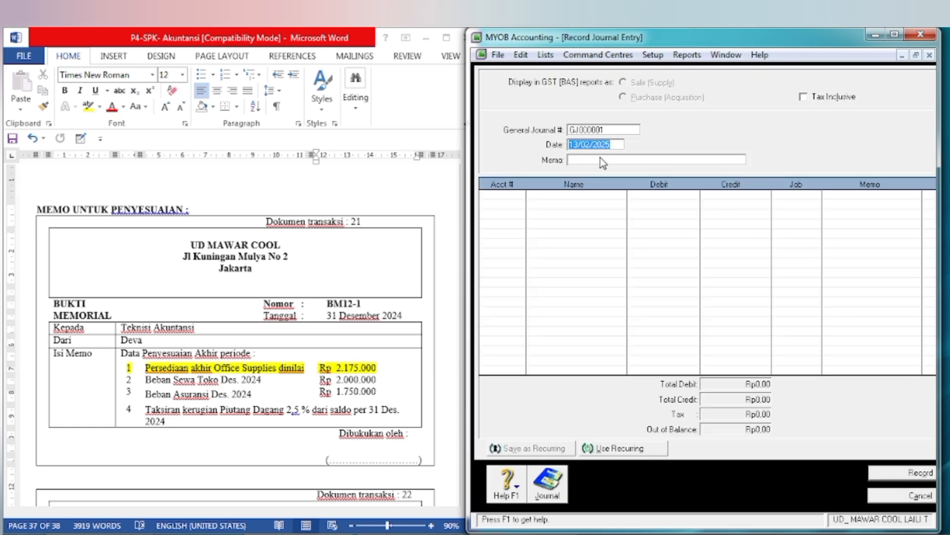
pyautogui.click(596, 132)
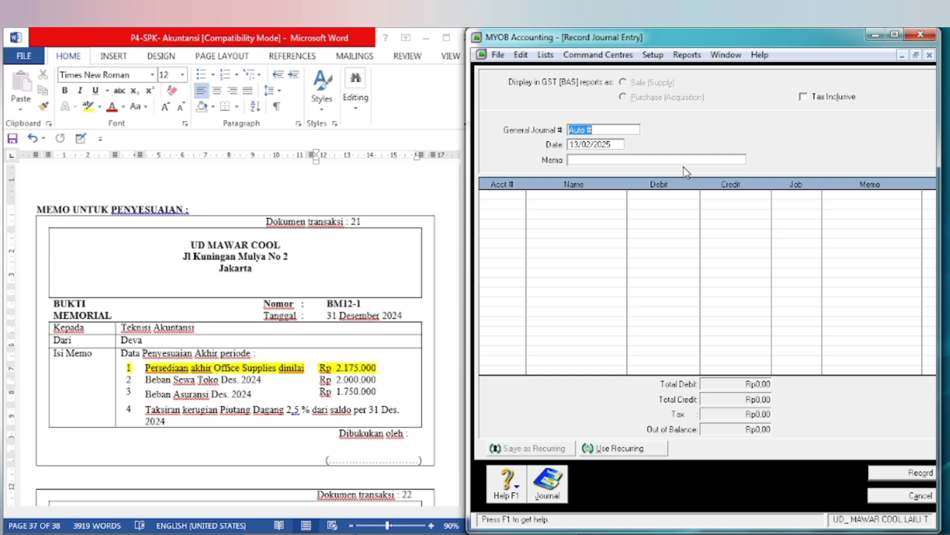
pyautogui.write('BM12-1-1')
# Step: Set the journal date to 31/12/2024 and enter the memo PENYESUAIAN OFFICE SUPPLIES
pyautogui.click(582, 145)
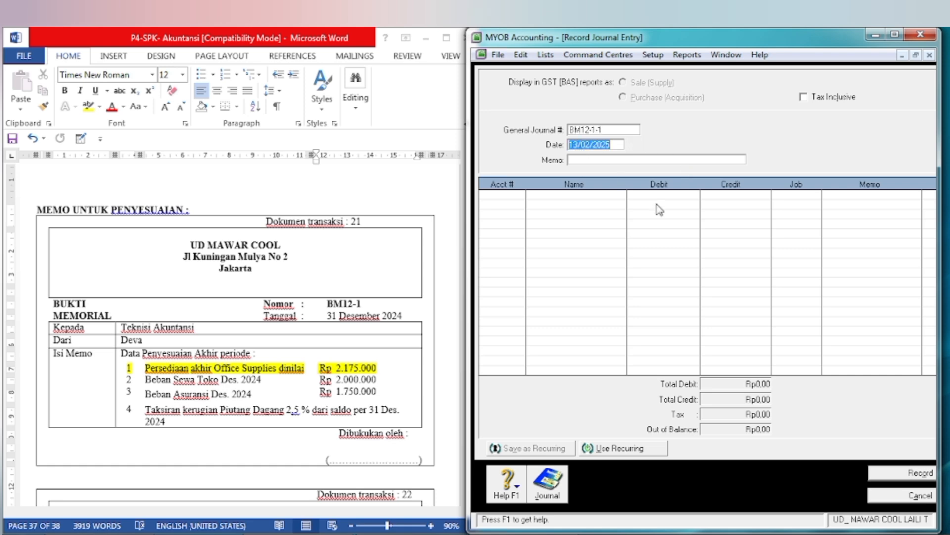
pyautogui.write('3')
pyautogui.press('Tab')
pyautogui.write('PE')
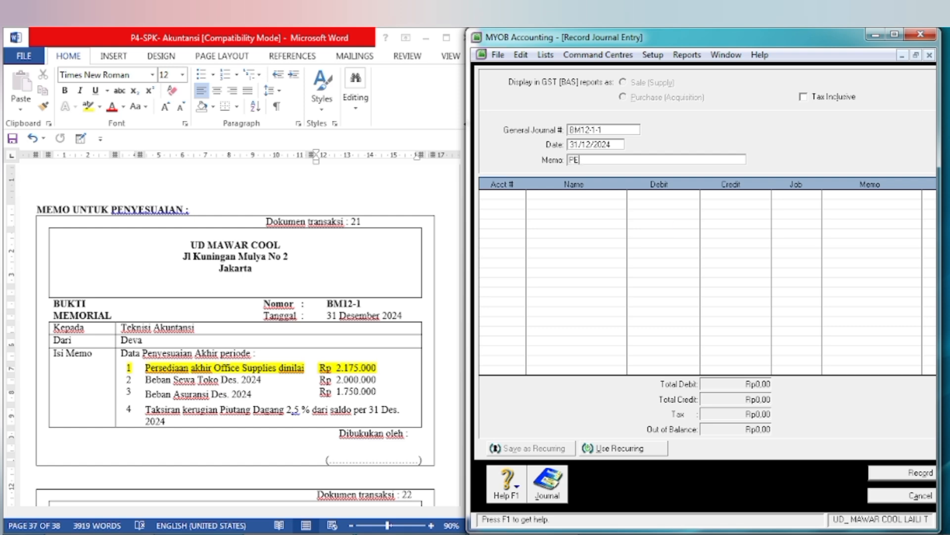
pyautogui.write('NYESUAIAN OFFICE SUPPLIES')
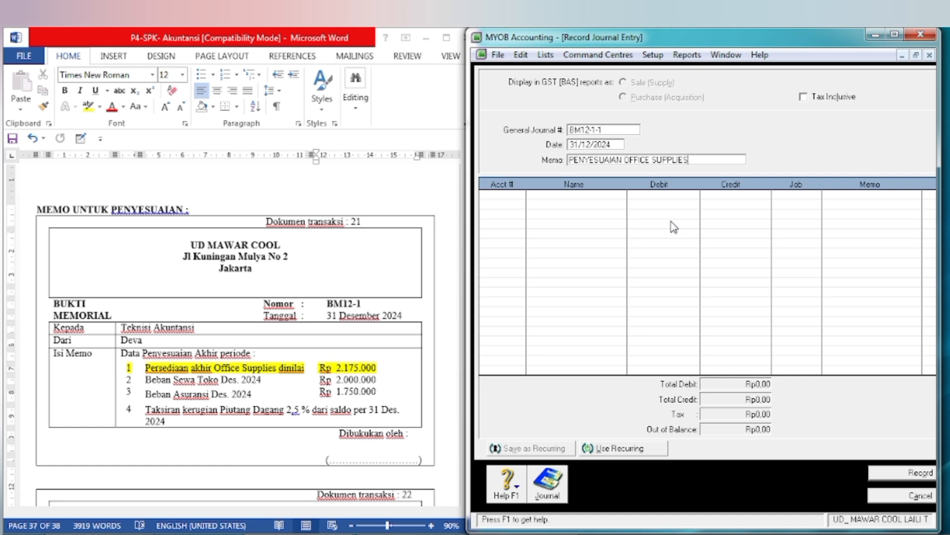
# Step: Add account 6-1200 Office Supplies Expenses to the first line of the journal entry
pyautogui.press('Tab')
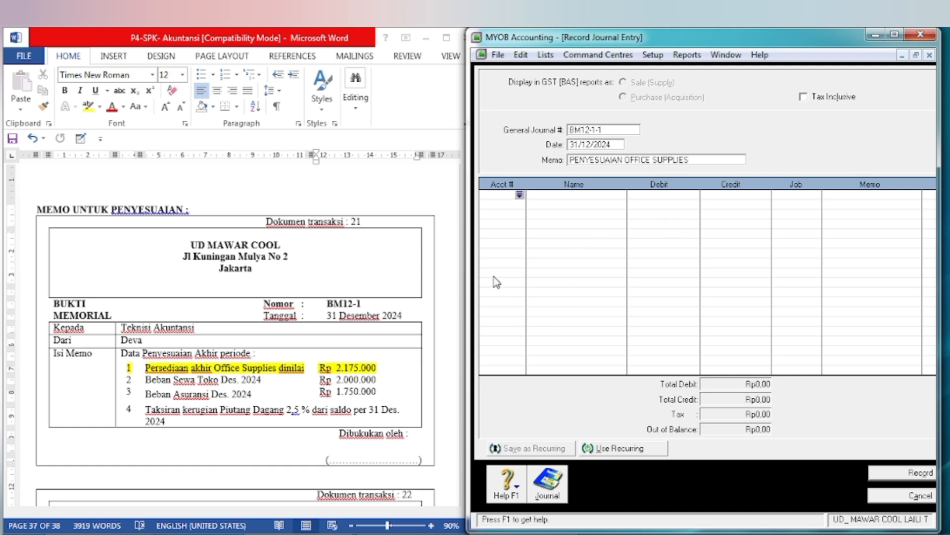
pyautogui.click(520, 196)
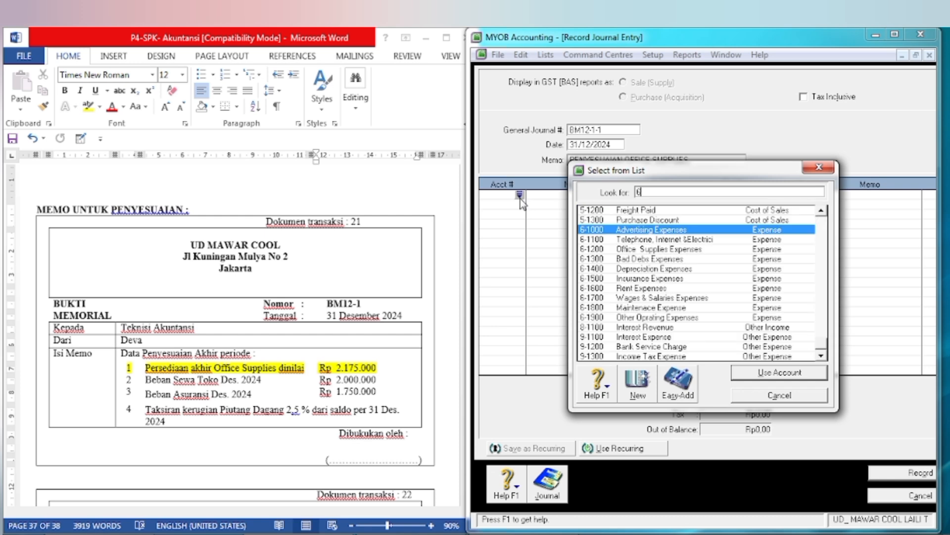
pyautogui.write('6-1200')
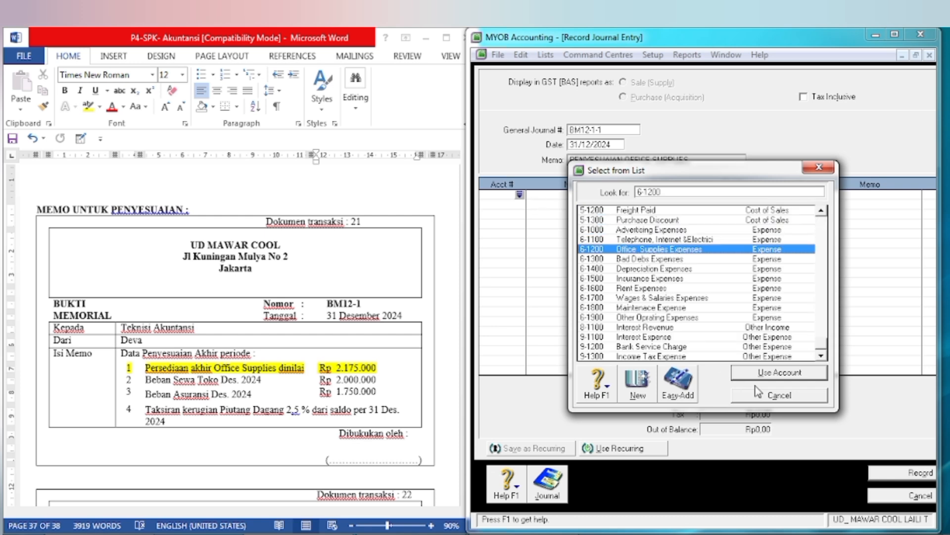
pyautogui.click(760, 376)
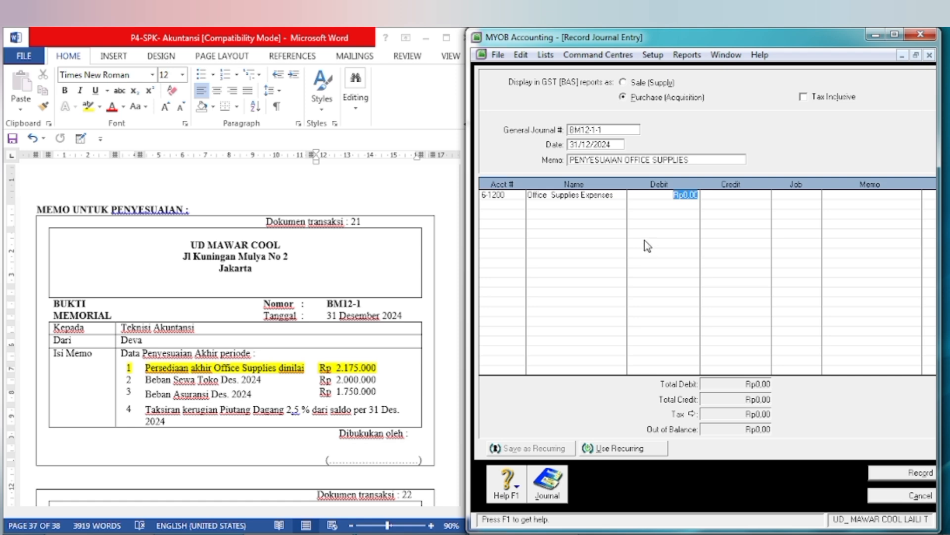
pyautogui.press('Tab')
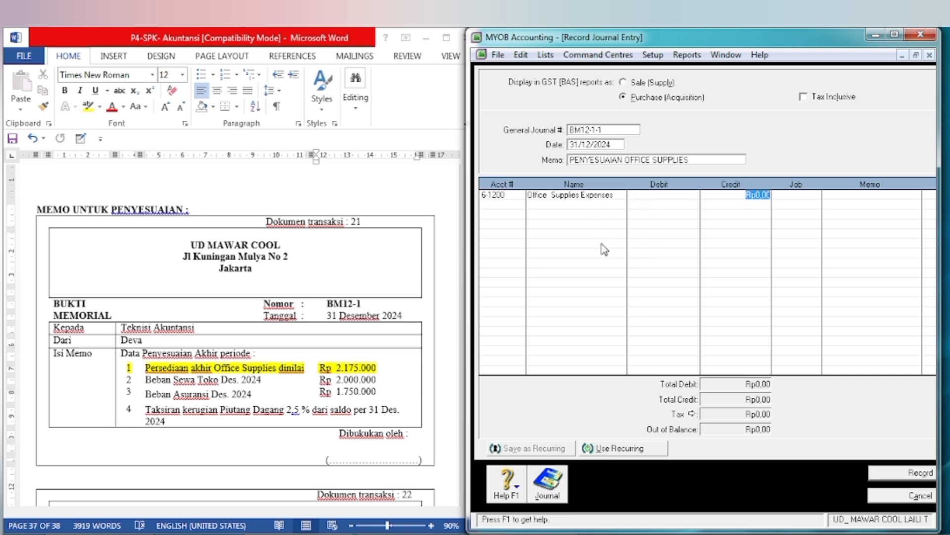
pyautogui.hotkey('shift', 'Tab')
pyautogui.press('Tab')
pyautogui.hotkey('shift', 'Tab')
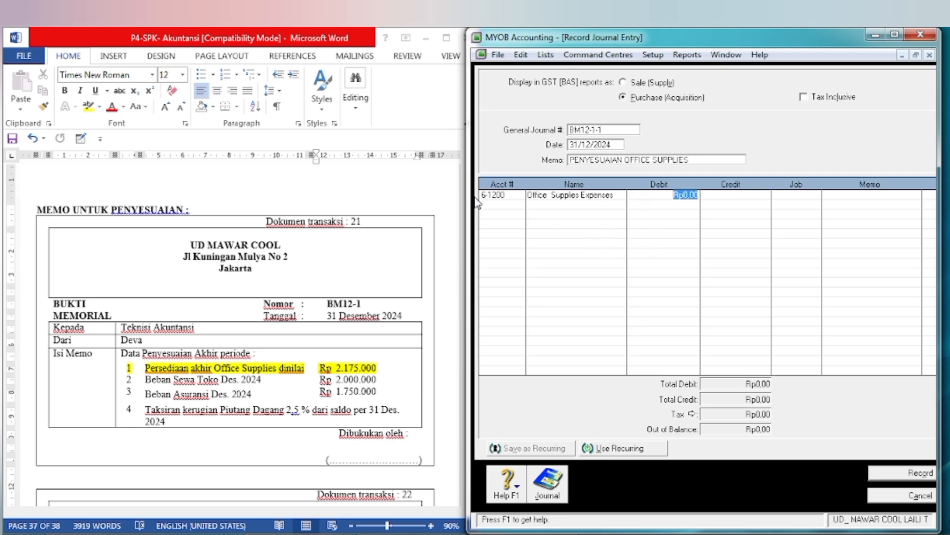
# Step: Add account 1-1600 Office Supplies to the second line and return to the expense line's debit amount
pyautogui.click(495, 203)
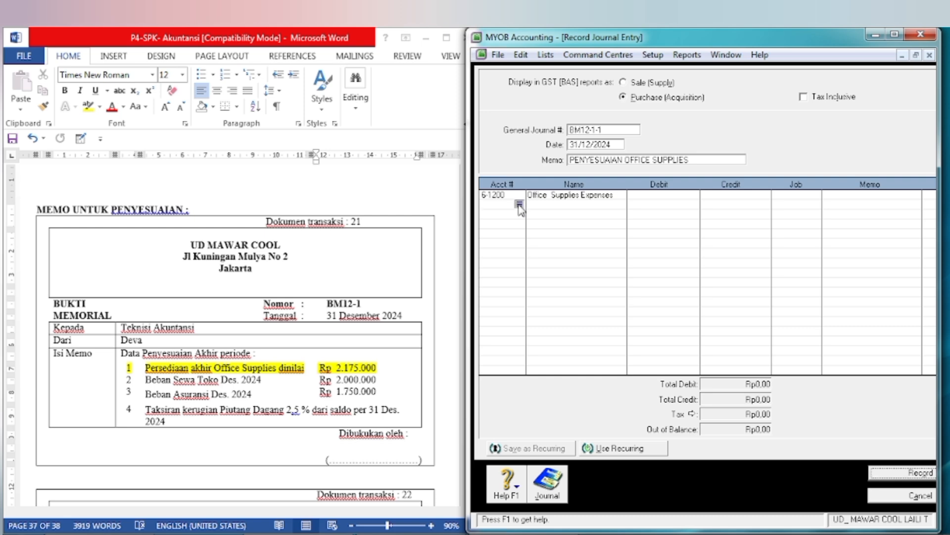
pyautogui.click(518, 204)
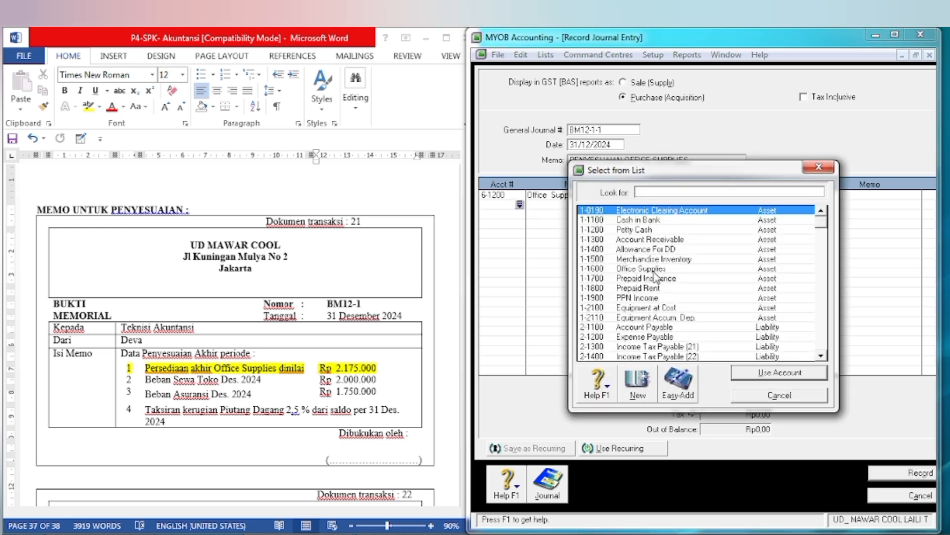
pyautogui.click(648, 270)
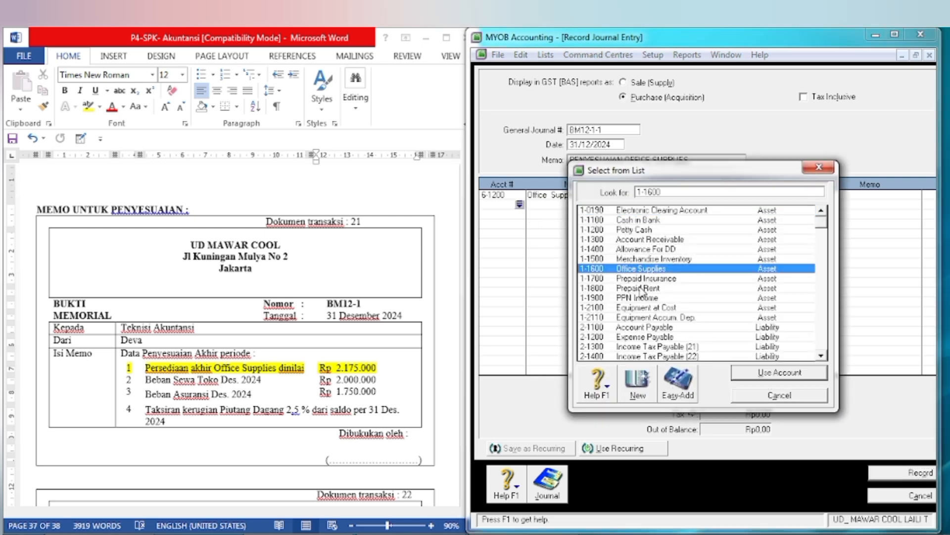
pyautogui.click(762, 374)
pyautogui.click(674, 196)
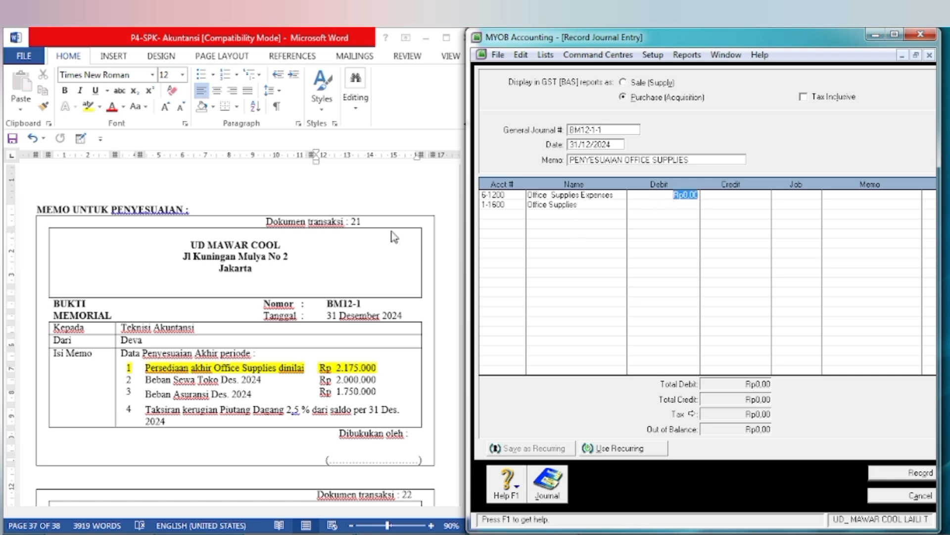
# Step: Switch to Word and highlight the Office Supplies debit balance in the 31 Desember 2024 trial balance in yellow
pyautogui.click(265, 341)
pyautogui.scroll(1, 345, 382)
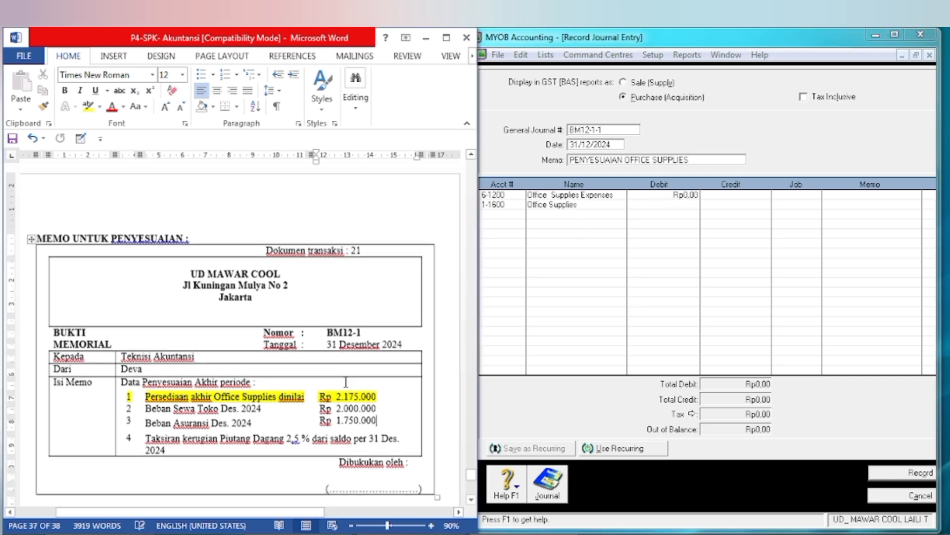
pyautogui.scroll(15, 345, 382)
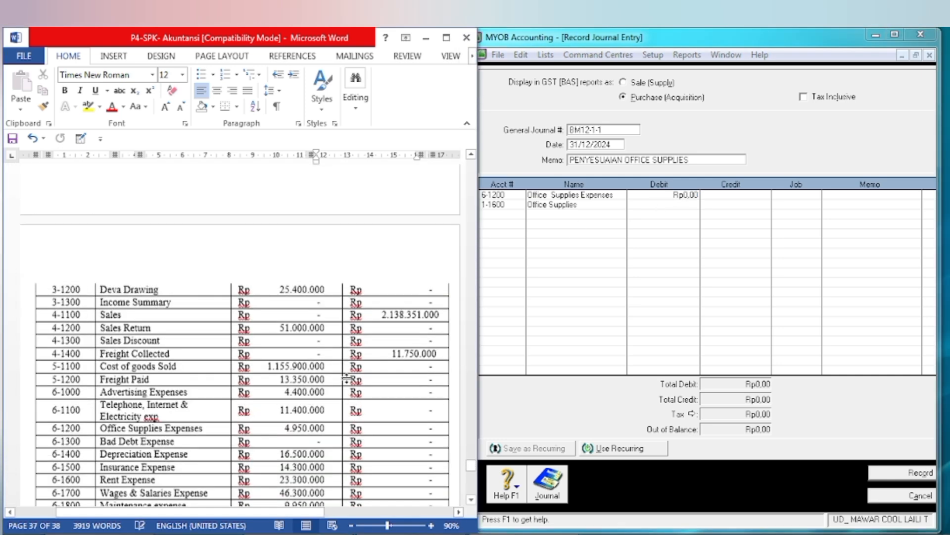
pyautogui.scroll(10, 346, 379)
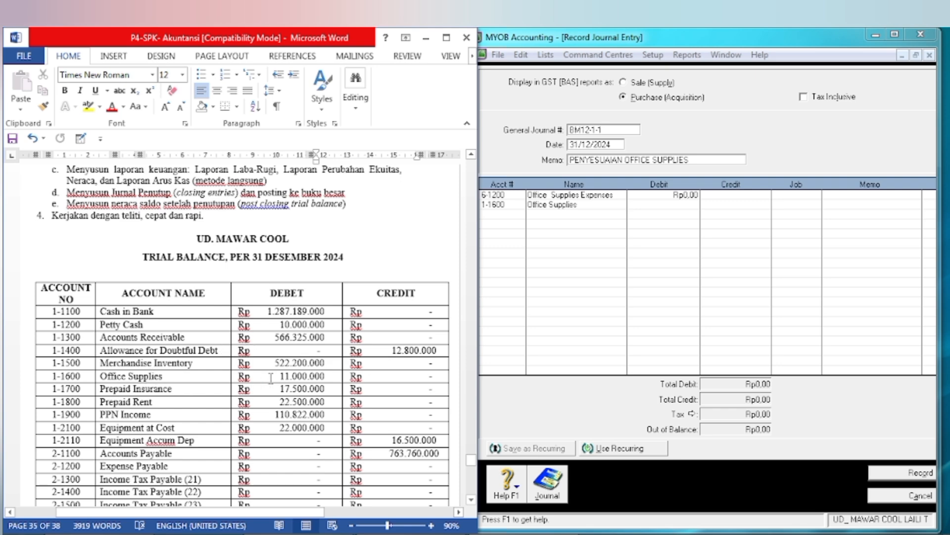
pyautogui.moveTo(271, 377); pyautogui.dragTo(323, 377)
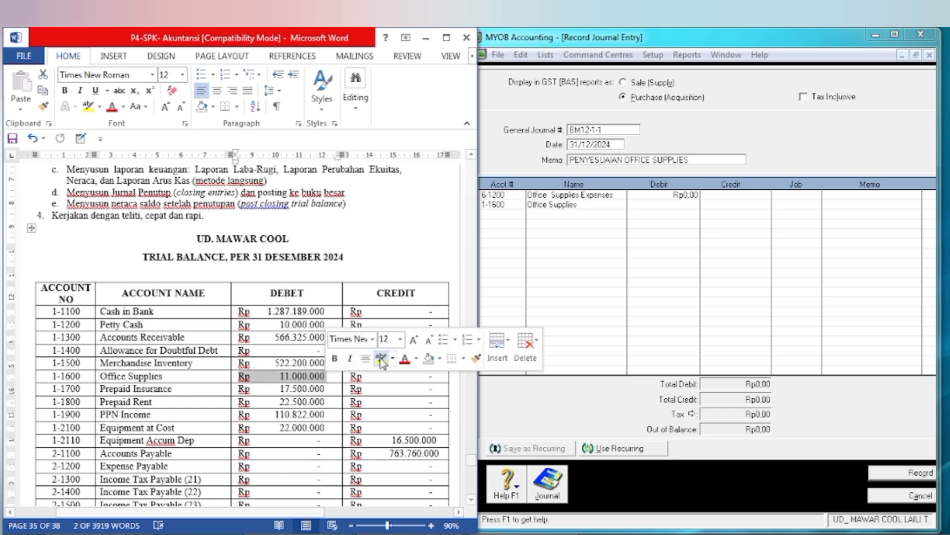
pyautogui.click(381, 359)
pyautogui.click(320, 377)
# Step: Using memo item 1, switch to the Excel workbook KUNCI JAWABAN UD MAWAR COOL and enter 11000000 in G2 and 2175000 in G3
pyautogui.scroll(-4, 300, 401)
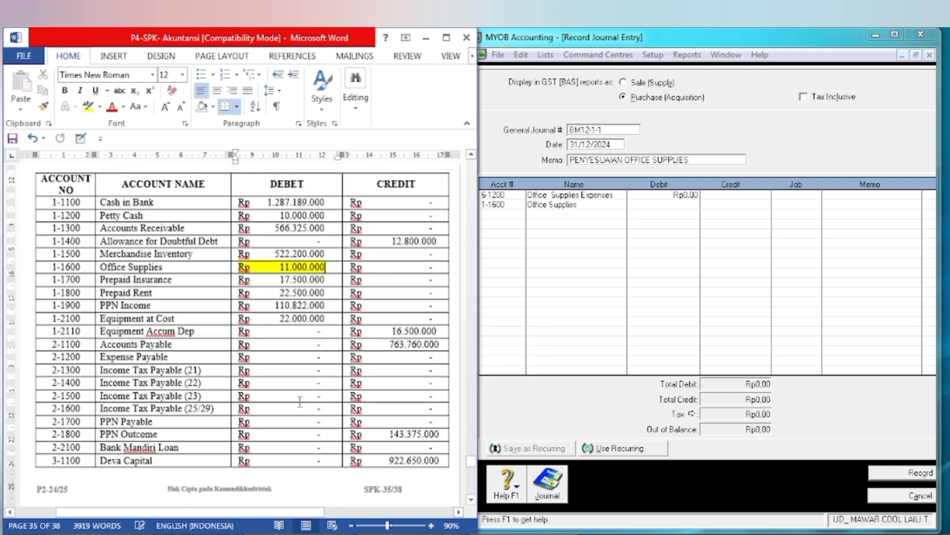
pyautogui.scroll(-20, 300, 401)
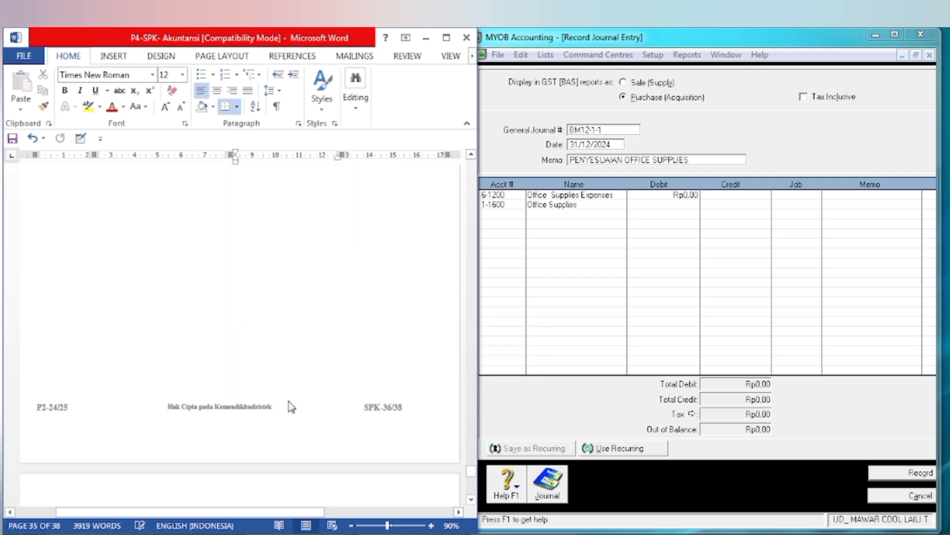
pyautogui.scroll(-10, 289, 402)
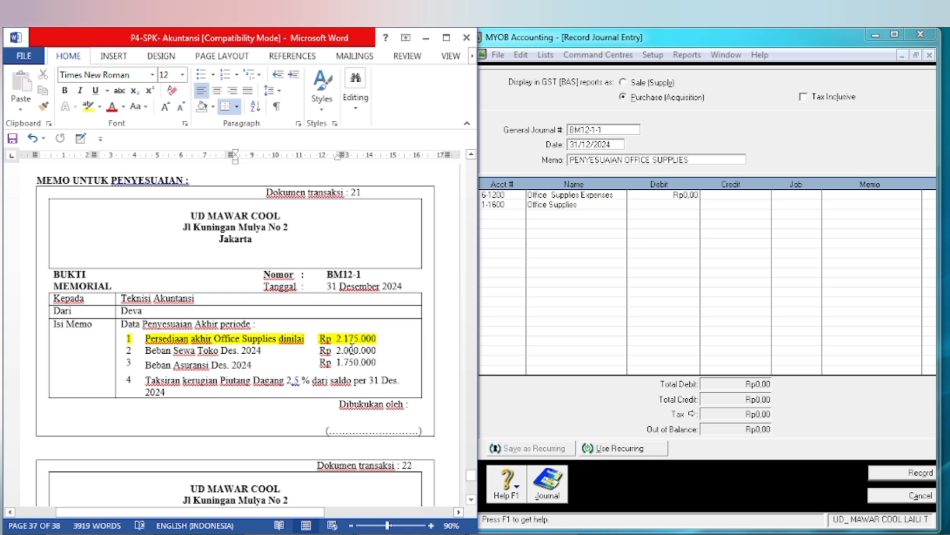
pyautogui.hotkey('alt', 'Tab')
pyautogui.click(592, 441)
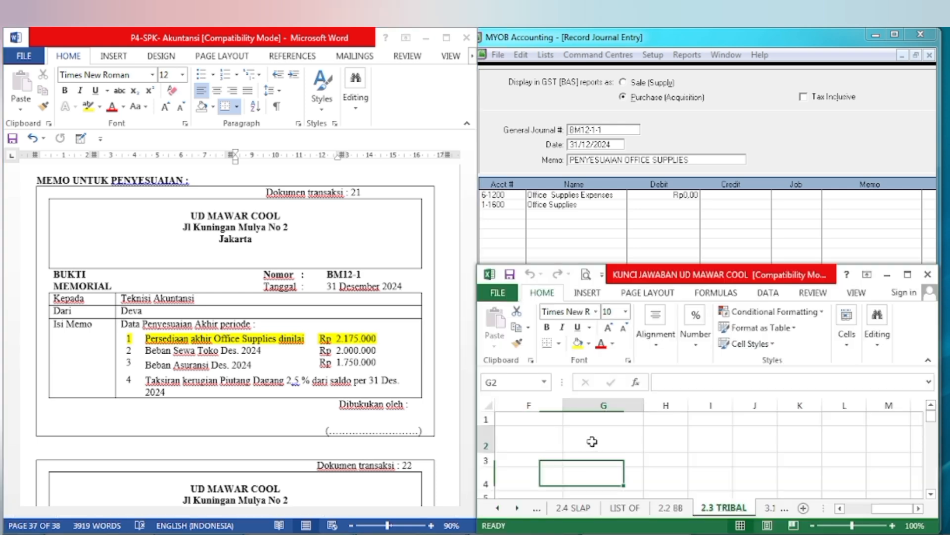
pyautogui.write('11')
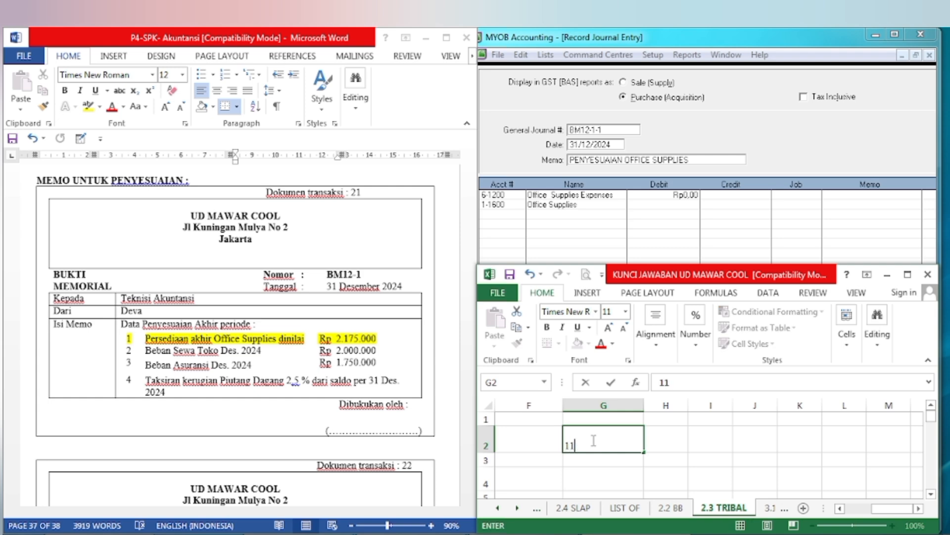
pyautogui.write('000000')
pyautogui.press('Return')
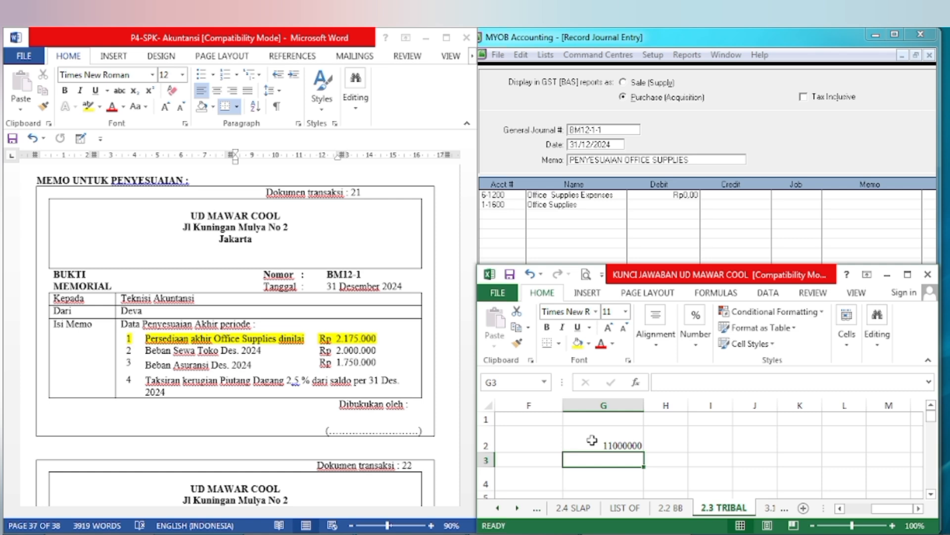
pyautogui.write('21')
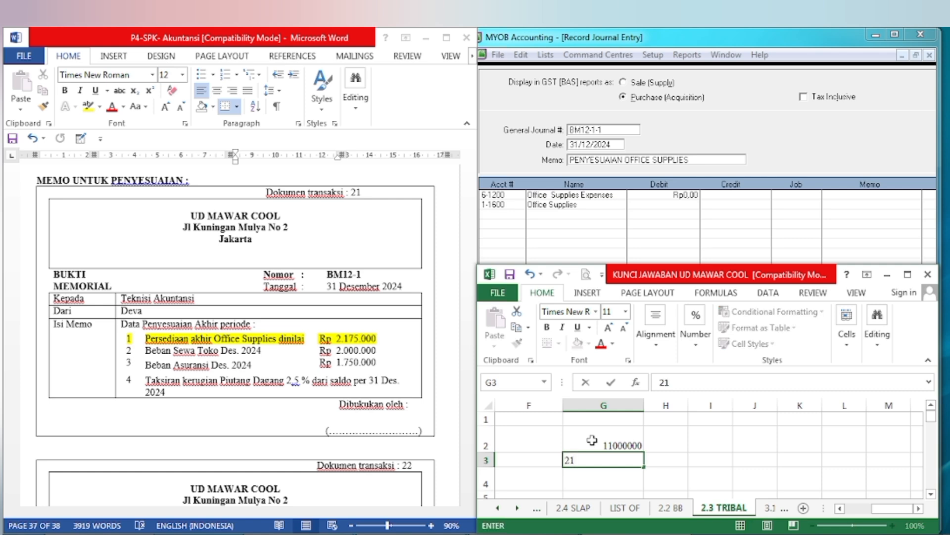
pyautogui.write('75000')
pyautogui.press('Return')
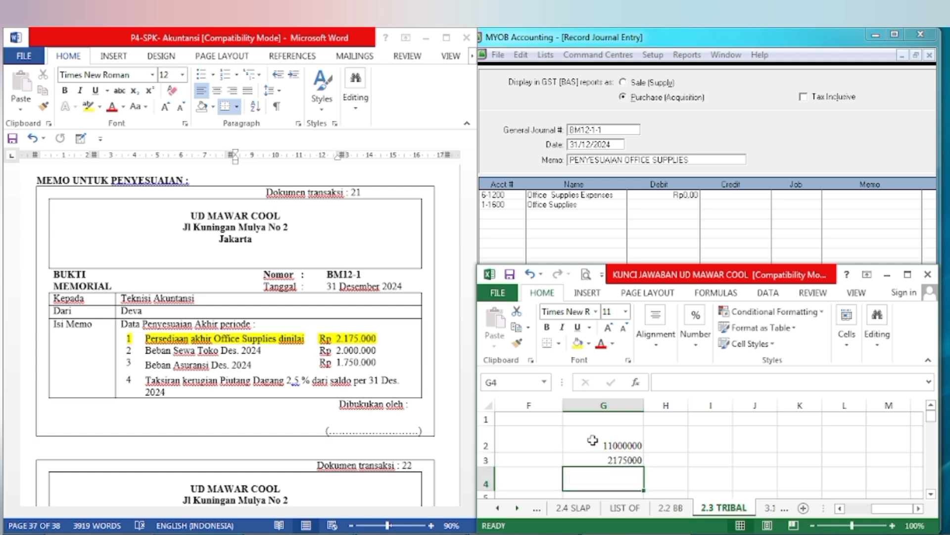
# Step: Format the amounts in G2:G3 with the comma style thousands separators
pyautogui.moveTo(594, 442); pyautogui.dragTo(603, 453)
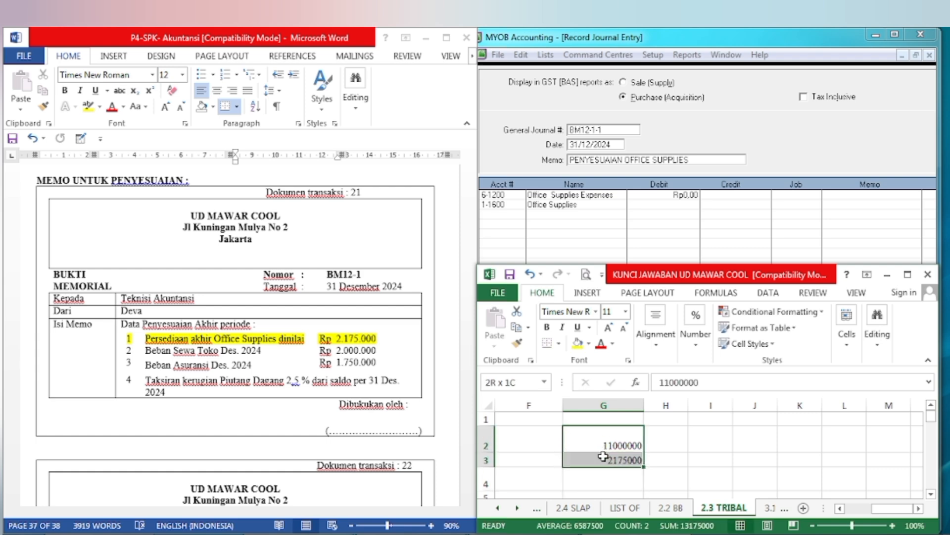
pyautogui.click(696, 336)
pyautogui.click(726, 401)
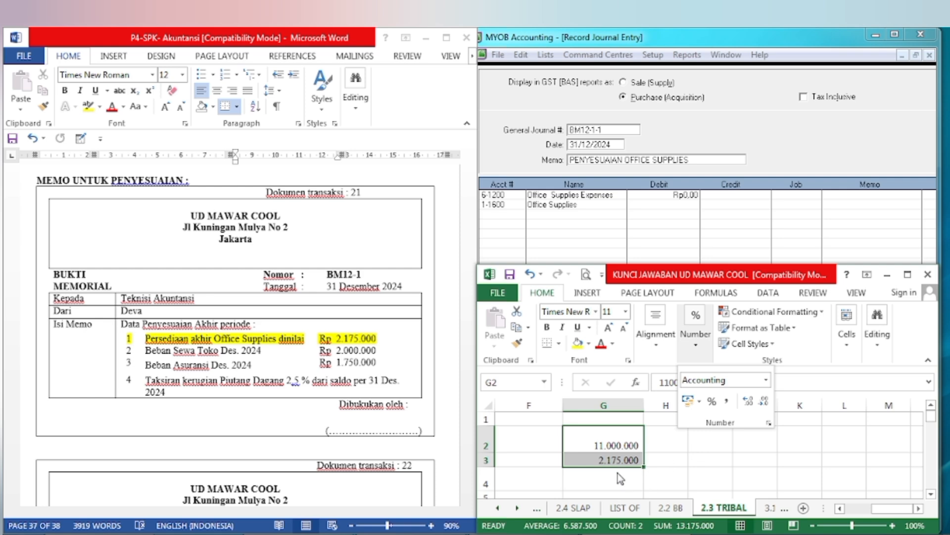
# Step: Calculate the Office Supplies used in G4 with the formula =G2-G3 and make the result bold
pyautogui.click(603, 474)
pyautogui.click(603, 474)
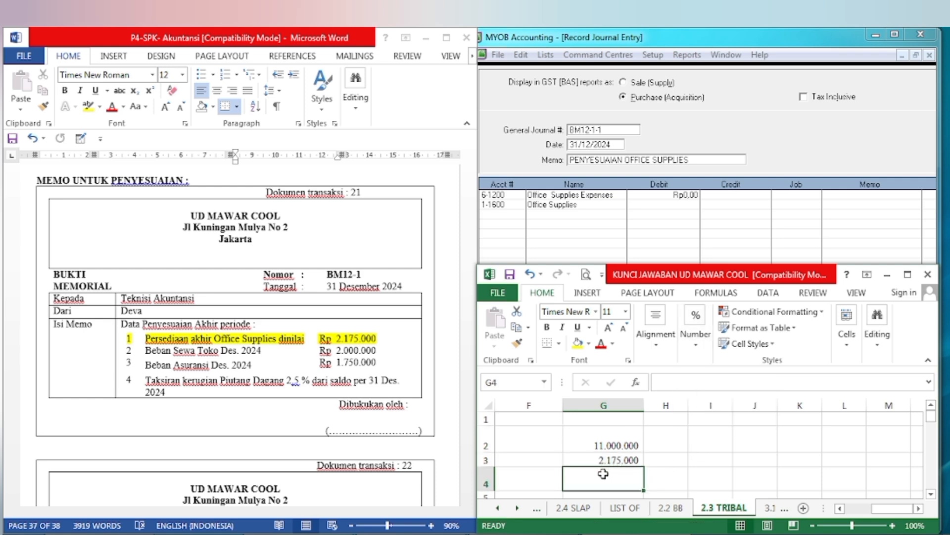
pyautogui.write('=')
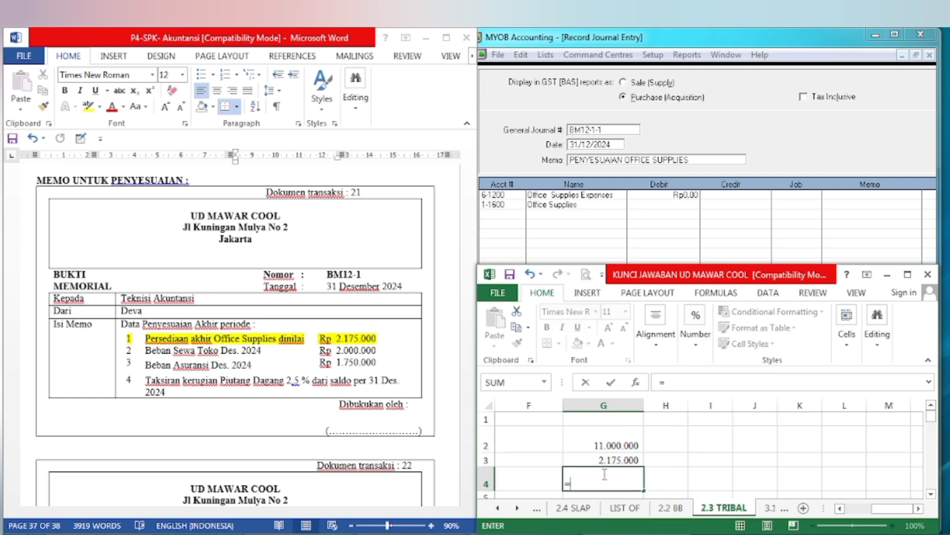
pyautogui.press('Up')
pyautogui.press('Up')
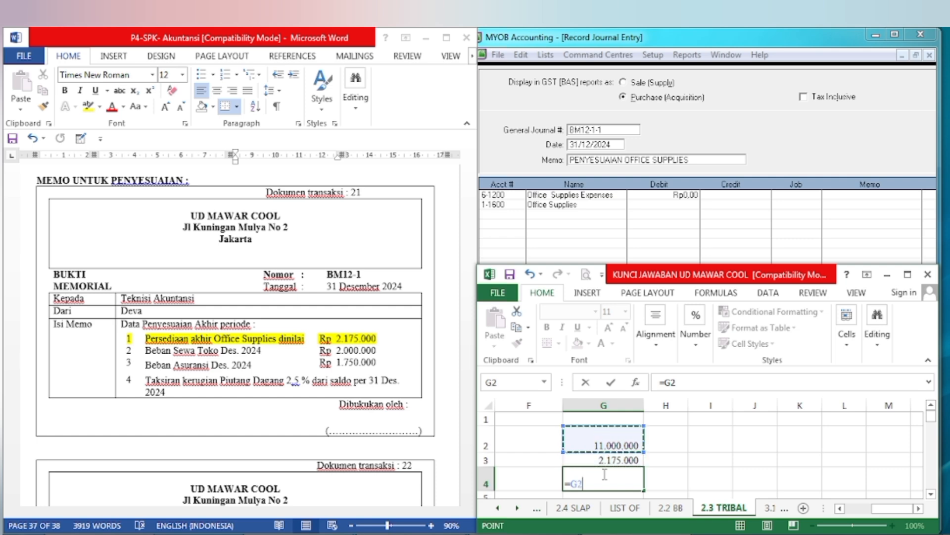
pyautogui.write('-')
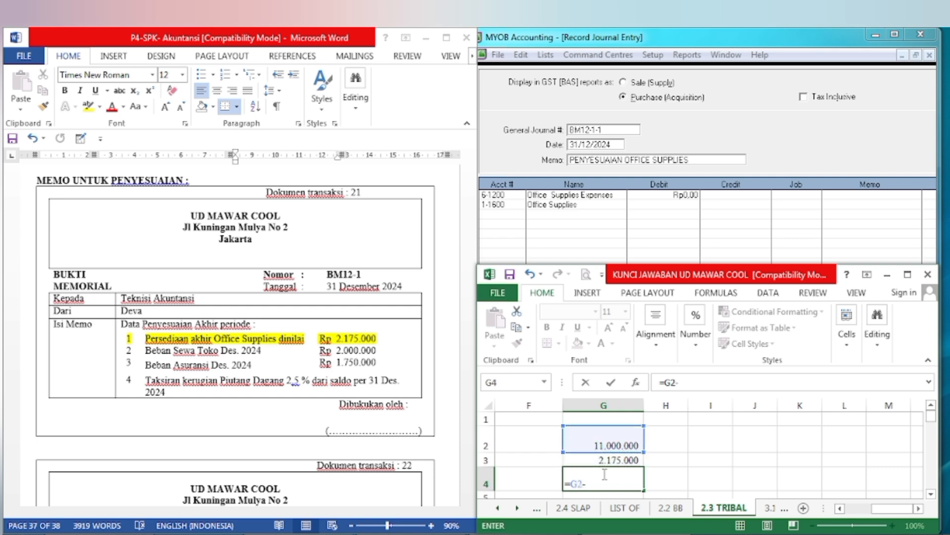
pyautogui.press('Down')
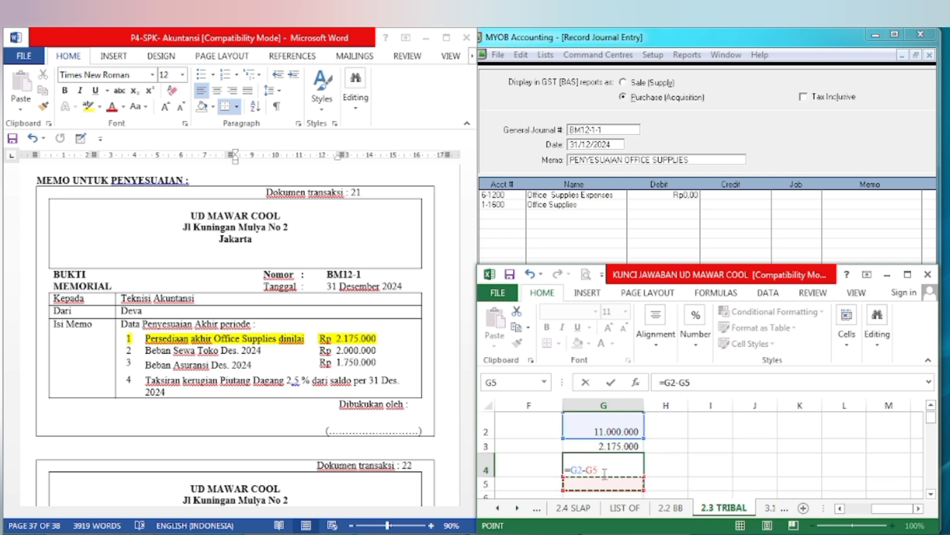
pyautogui.press('Up')
pyautogui.press('Up')
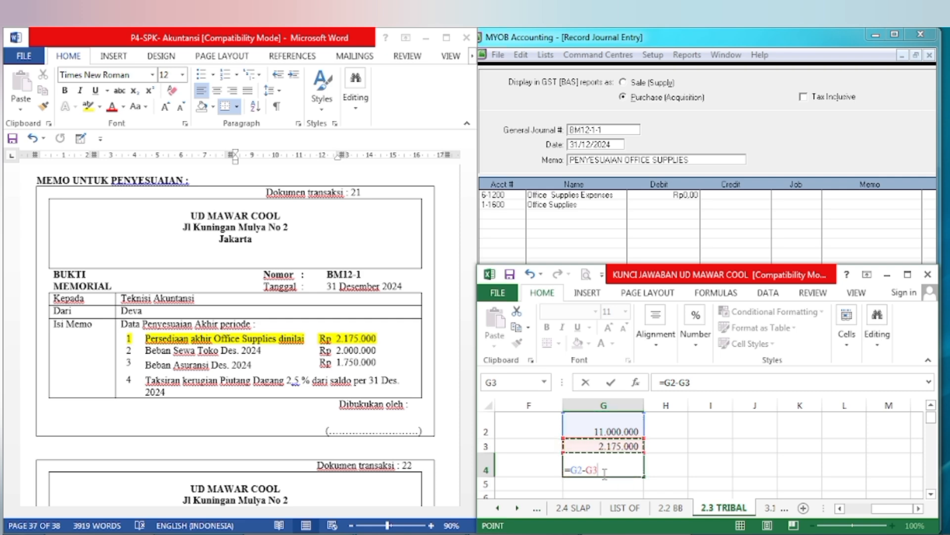
pyautogui.press('Return')
pyautogui.click(603, 470)
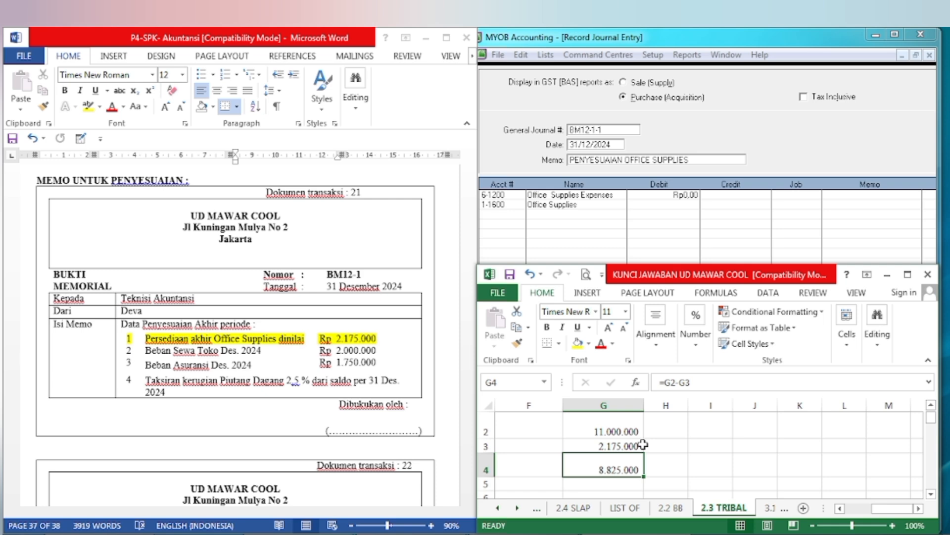
pyautogui.hotkey('ctrl', 'b')
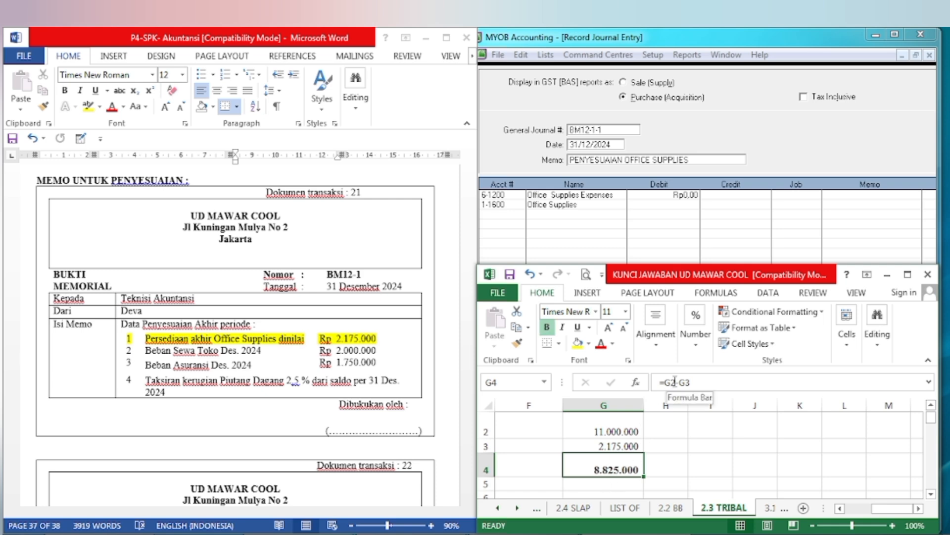
# Step: Move the Excel window clear of MYOB, switch to MYOB and enter a debit of 8.825.000 for Office Supplies Expenses
pyautogui.moveTo(699, 278); pyautogui.dragTo(217, 294)
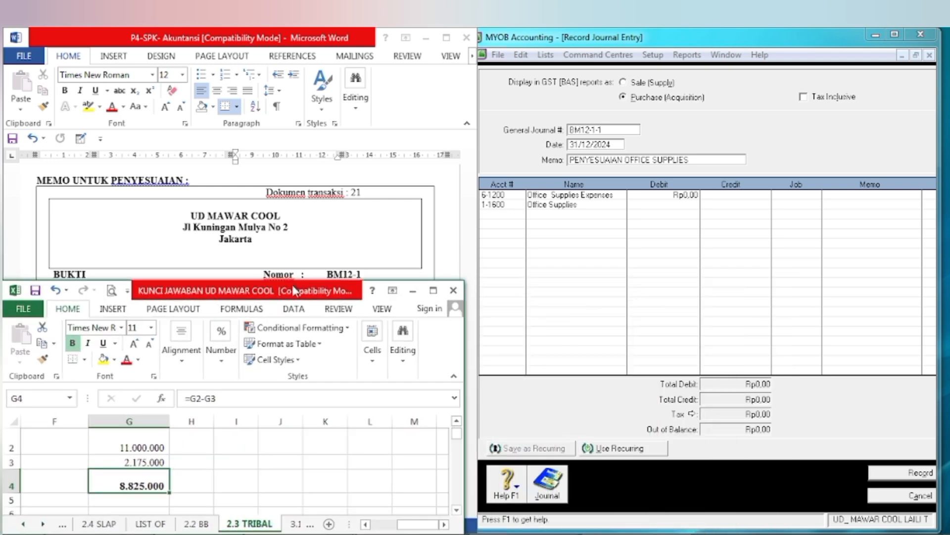
pyautogui.click(632, 239)
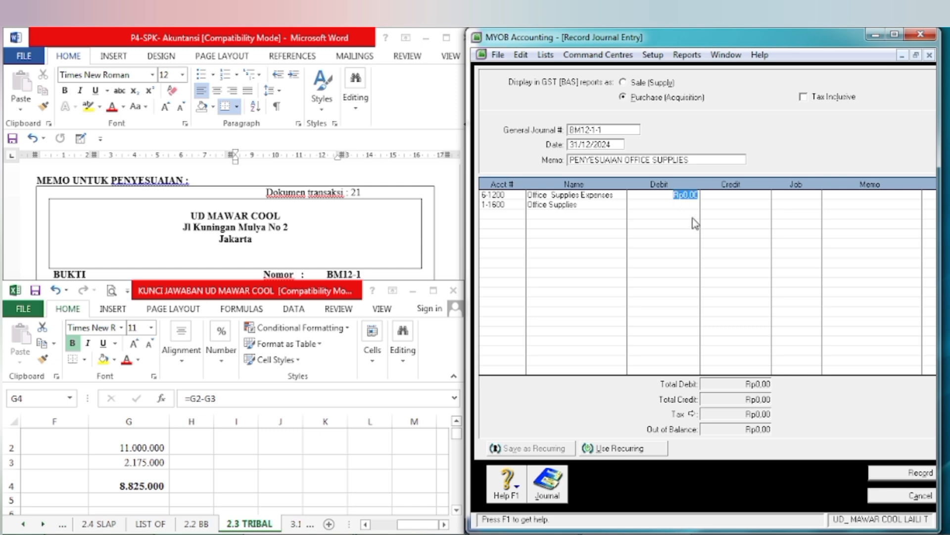
pyautogui.write('8')
pyautogui.write('82500')
pyautogui.press('Tab')
pyautogui.press('Tab')
pyautogui.press('Tab')
pyautogui.press('Tab')
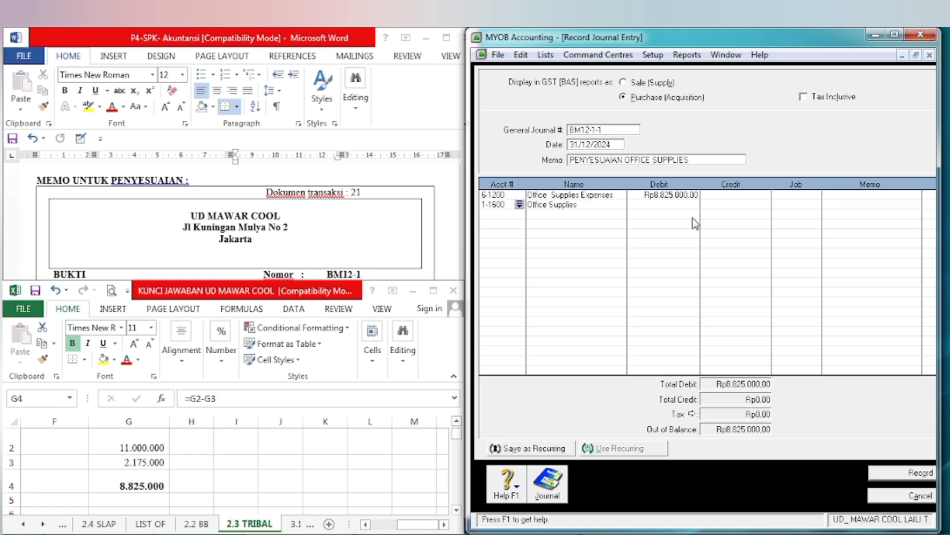
# Step: Credit Office Supplies with 8.825.000 and record the journal entry BM12-1-1
pyautogui.press('Tab')
pyautogui.press('Tab')
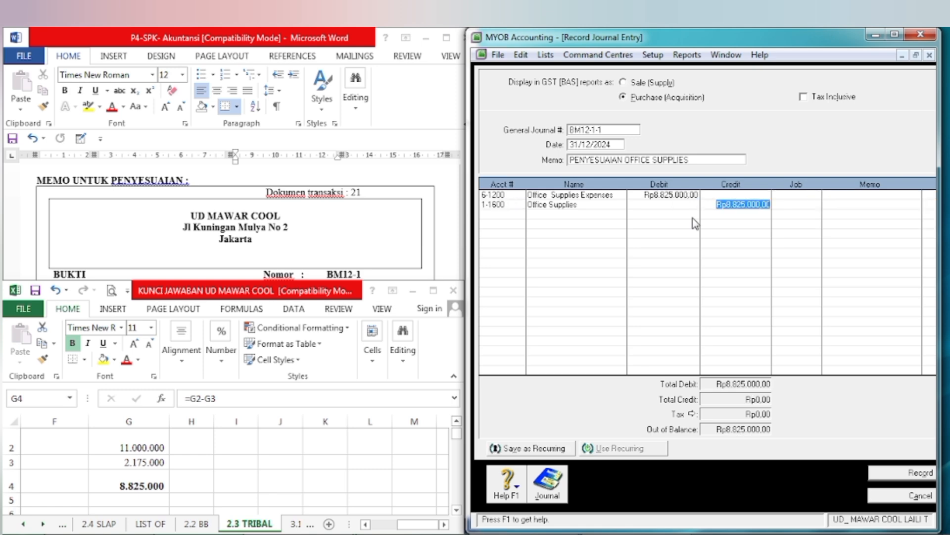
pyautogui.press('Tab')
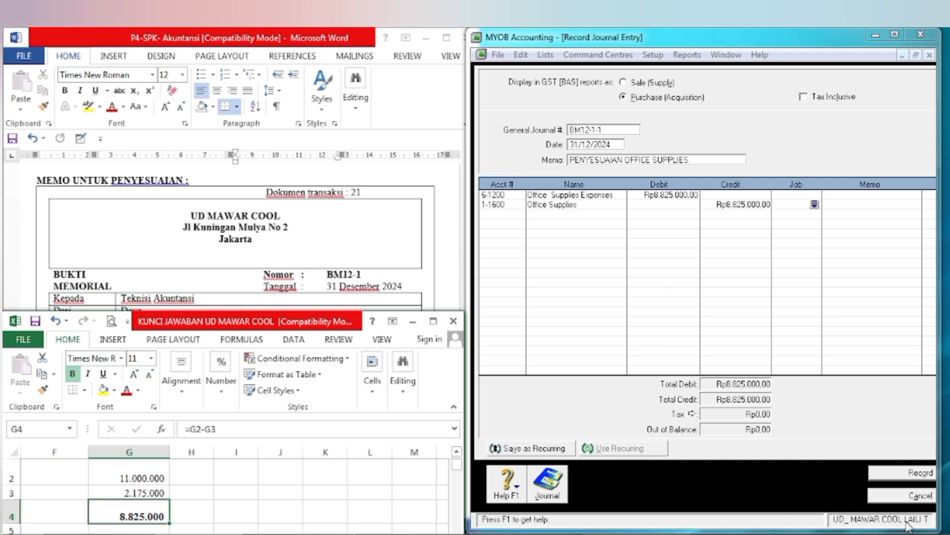
pyautogui.click(902, 476)
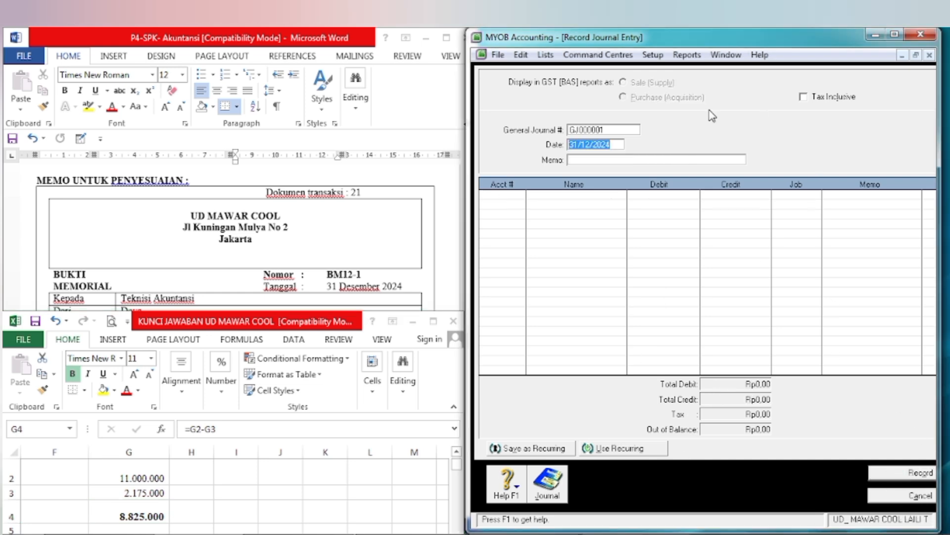
# Step: Number the new journal entry BM12-1-2, dated 31/12/2024, and minimize the Excel workbook to uncover the memo document
pyautogui.click(614, 131)
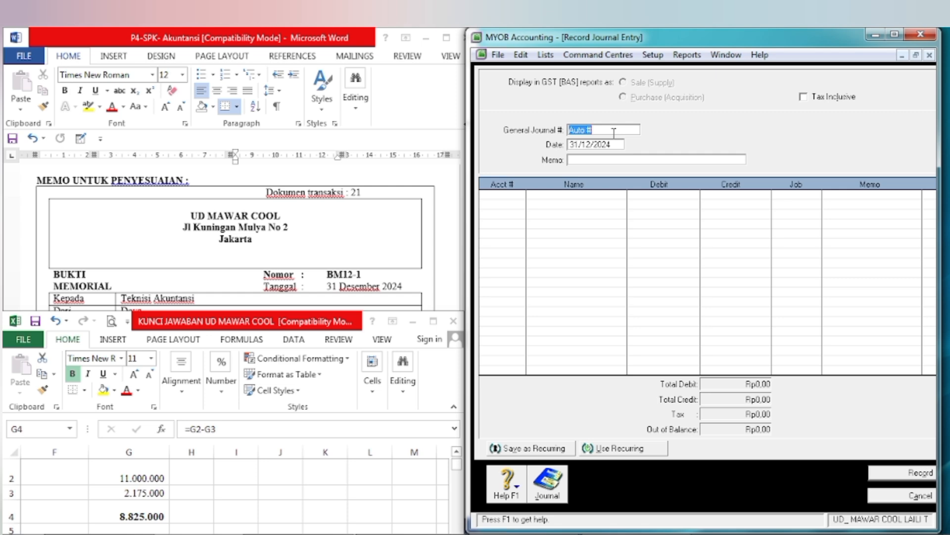
pyautogui.write('BM12-1-2')
pyautogui.click(414, 322)
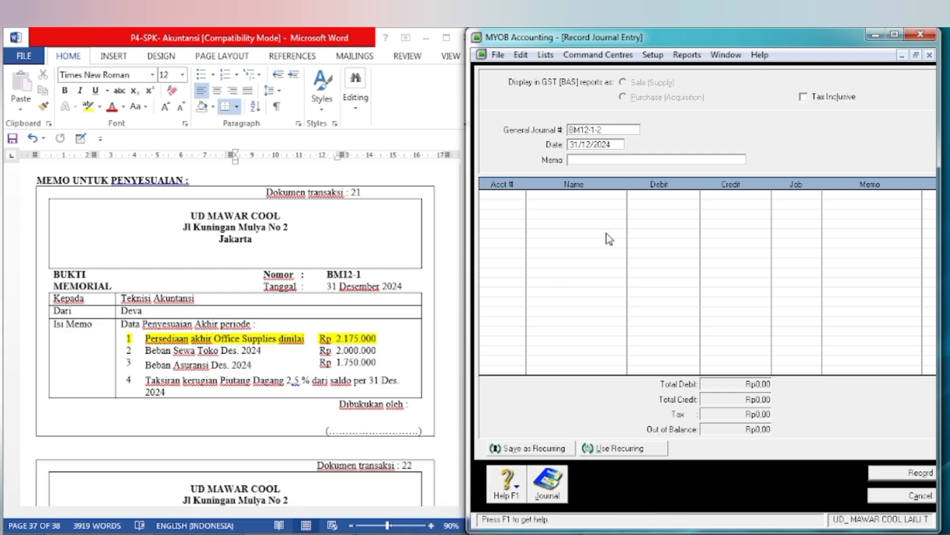
pyautogui.click(571, 146)
pyautogui.click(582, 161)
# Step: Switch to the Word memo and highlight the item 2 text "Beban Sewa Toko Des. 2024" in yellow
pyautogui.click(148, 350)
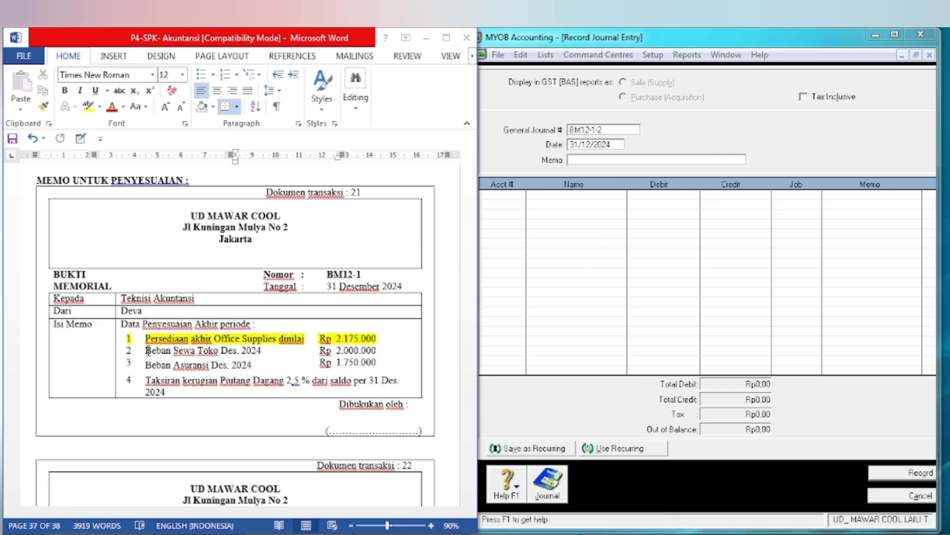
pyautogui.tripleClick(147, 351)
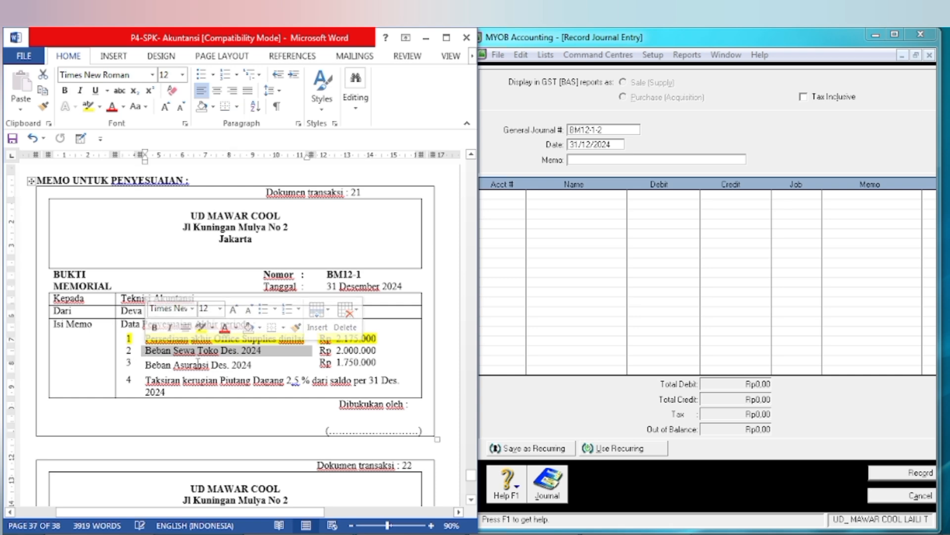
pyautogui.click(201, 327)
pyautogui.click(344, 362)
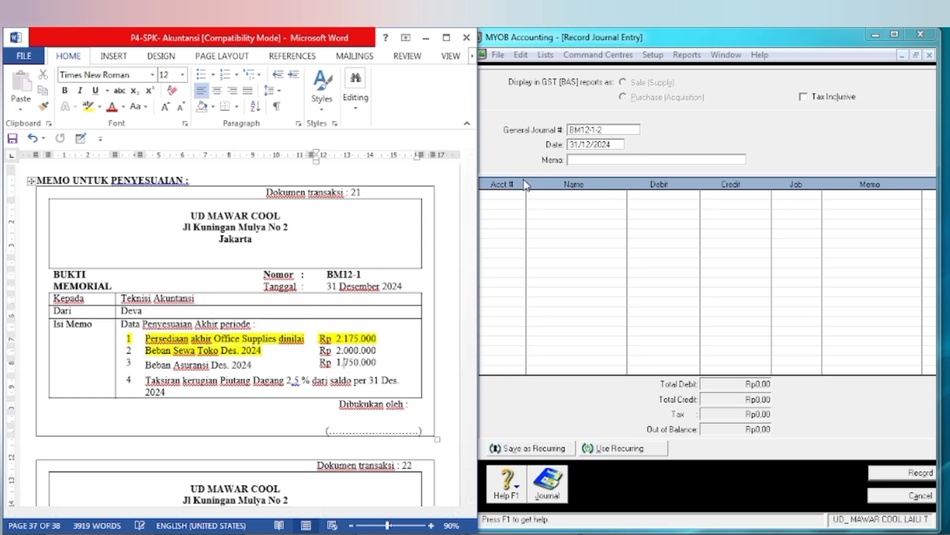
# Step: Switch to MYOB and enter BEBAN SEWA TOKO DES as the journal entry's memo
pyautogui.click(603, 160)
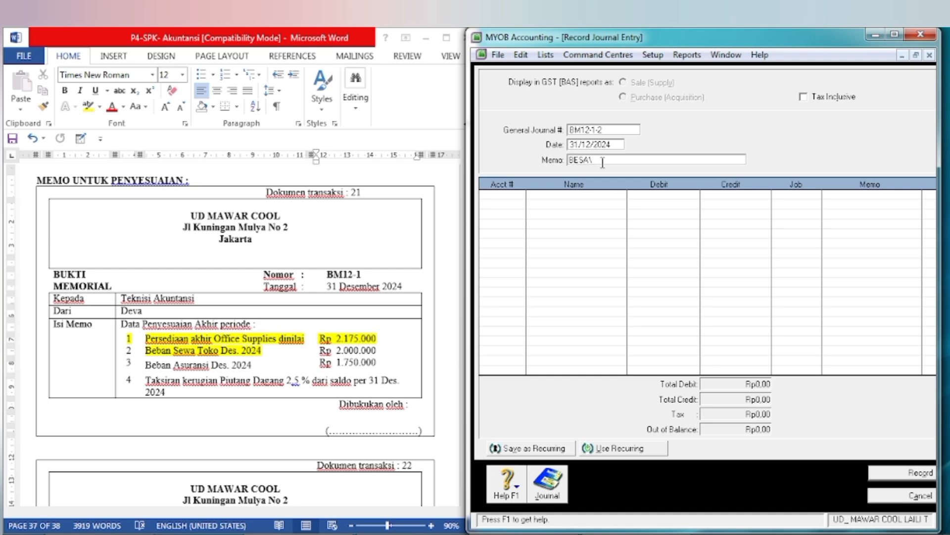
pyautogui.write('BEBAN SEWA TOKO DES')
pyautogui.press('Tab')
pyautogui.press('Tab')
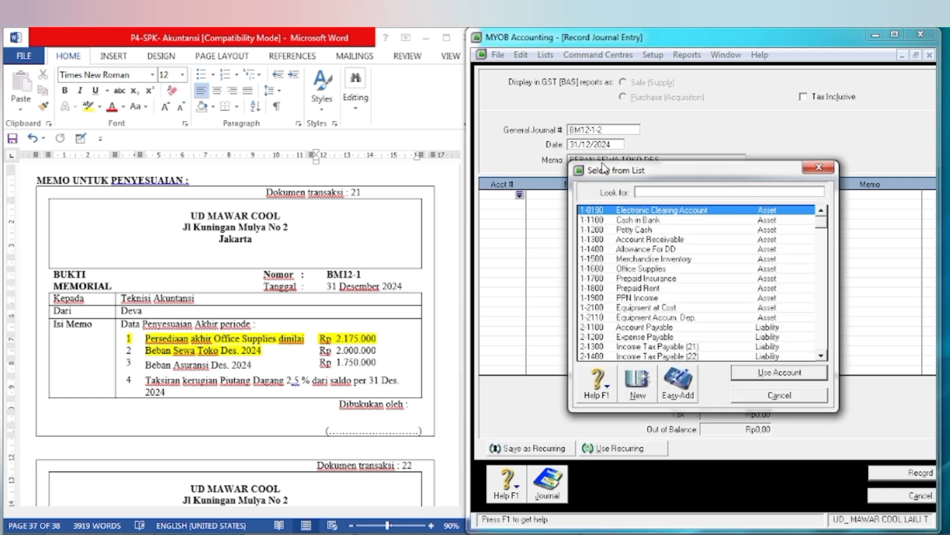
# Step: Add account 6-1600 Rent Expenses to the first journal line with a debit of 2.000.000
pyautogui.write('6')
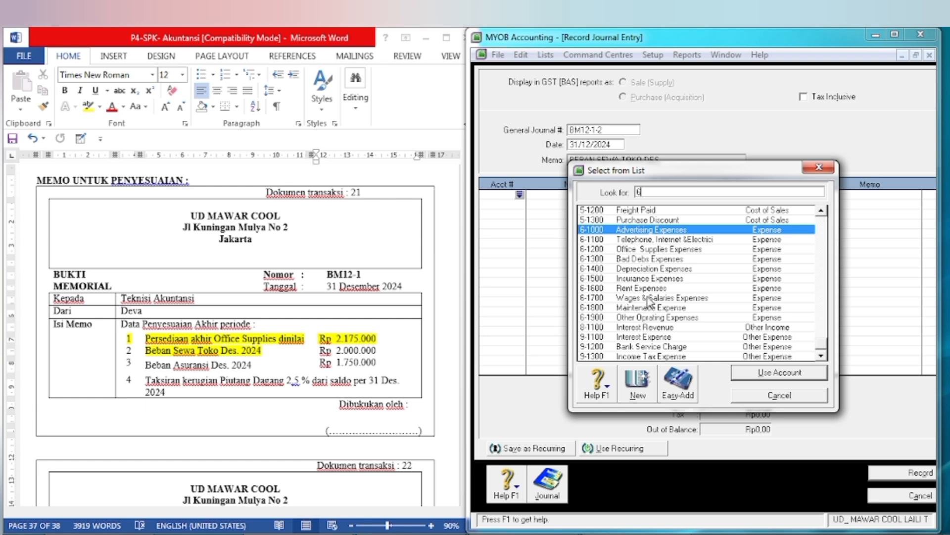
pyautogui.write('-1600')
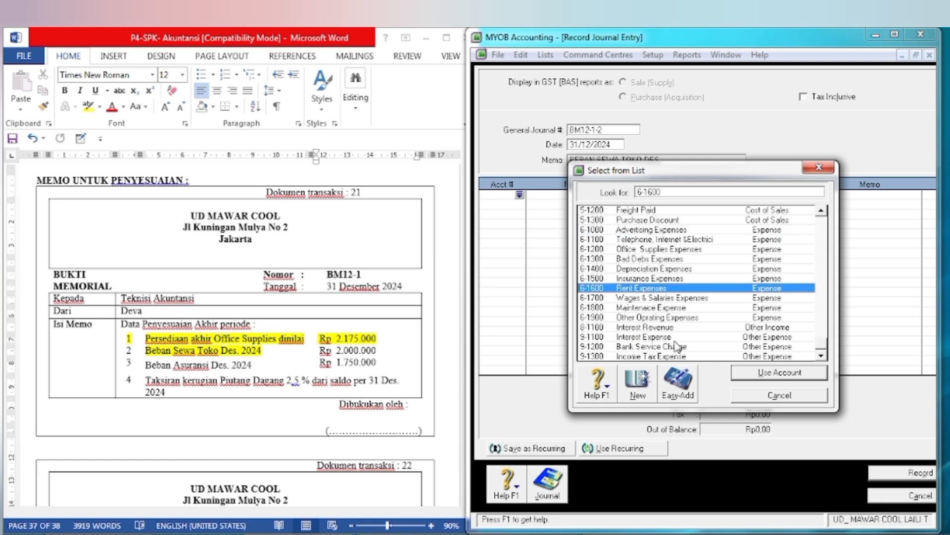
pyautogui.click(765, 374)
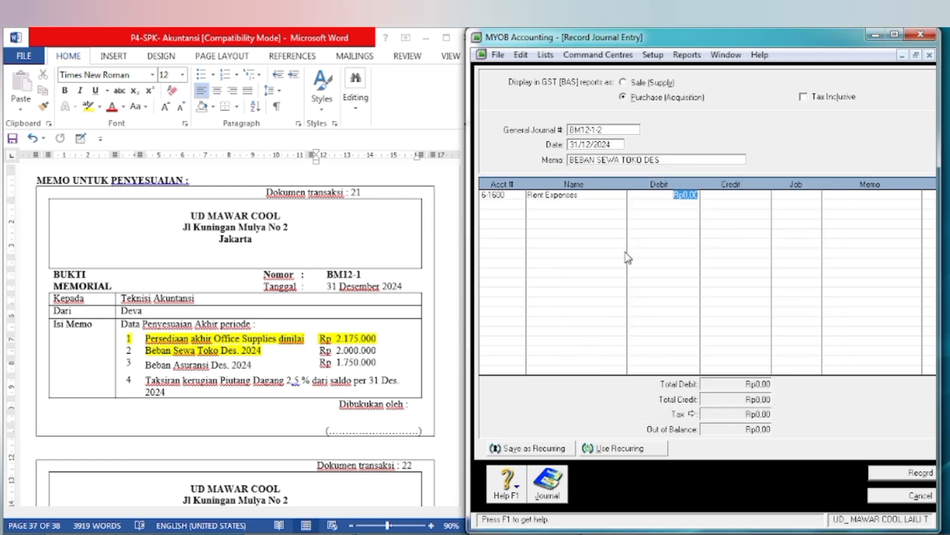
pyautogui.write('2000000')
pyautogui.press('Tab')
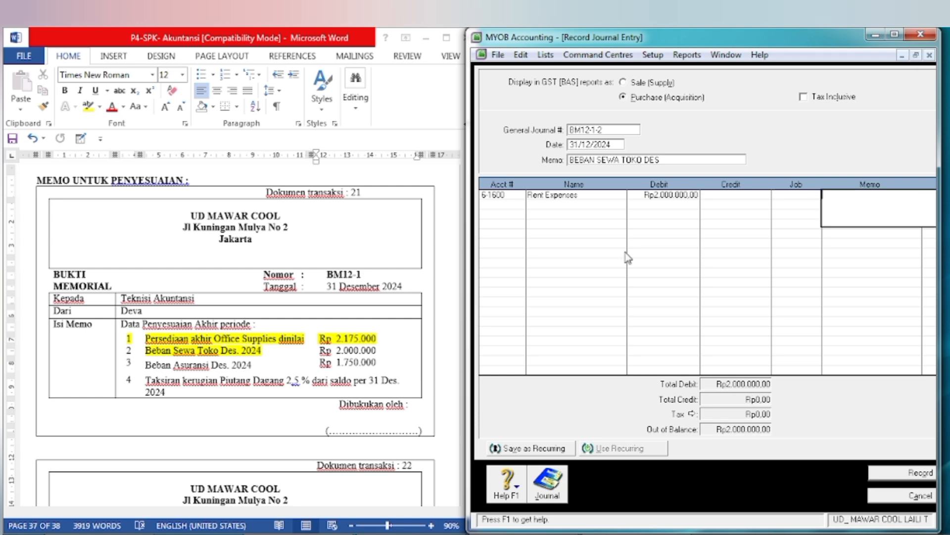
# Step: Add account 1-1800 Prepaid Rent to the second journal line with a credit of 2.000.000
pyautogui.press('Tab')
pyautogui.press('Tab')
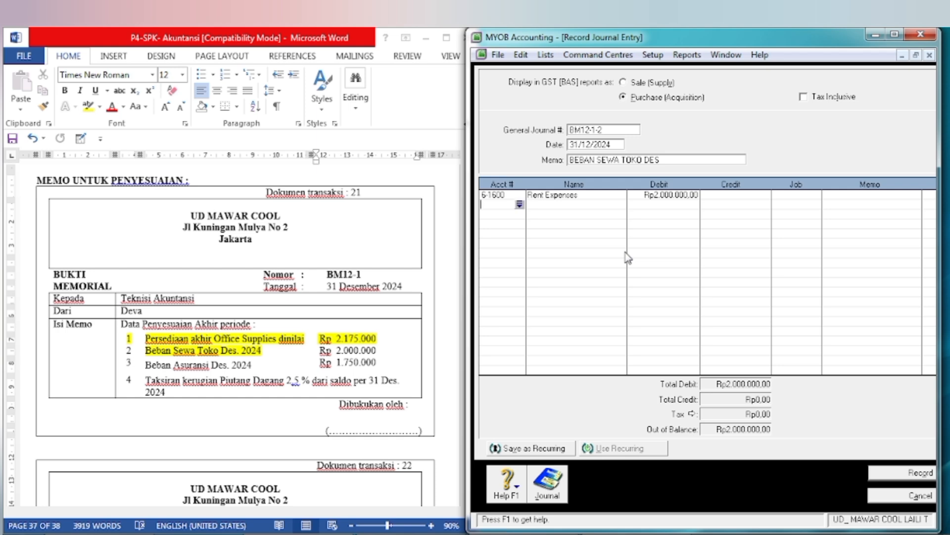
pyautogui.press('Tab')
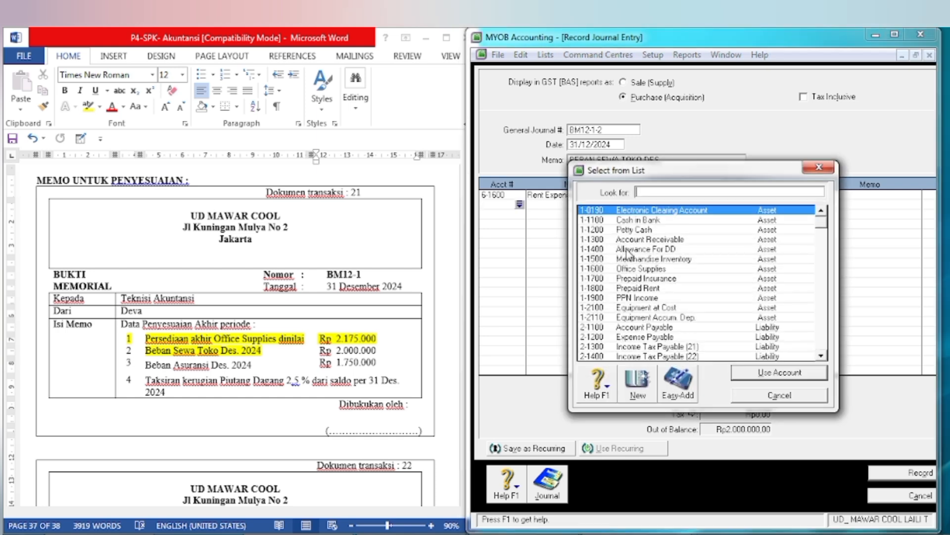
pyautogui.write('1-1800')
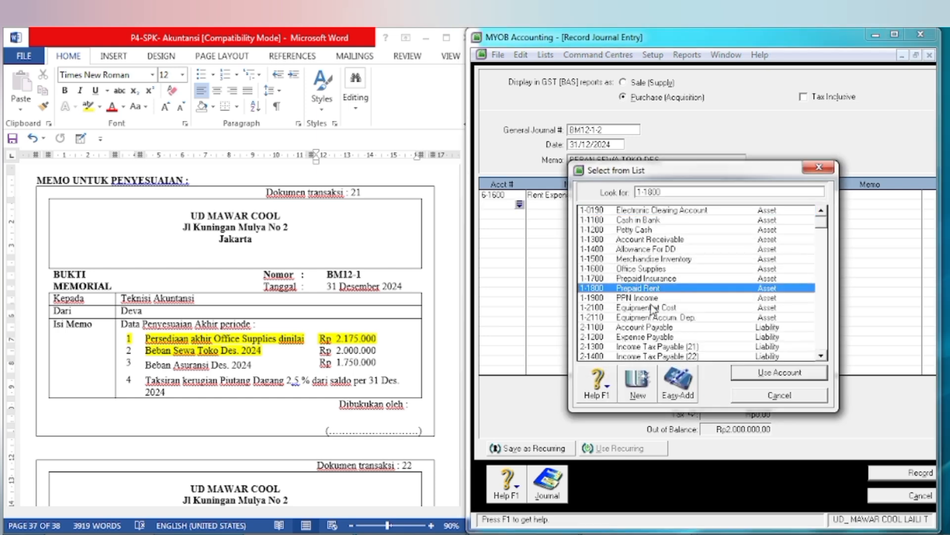
pyautogui.click(775, 375)
pyautogui.press('Tab')
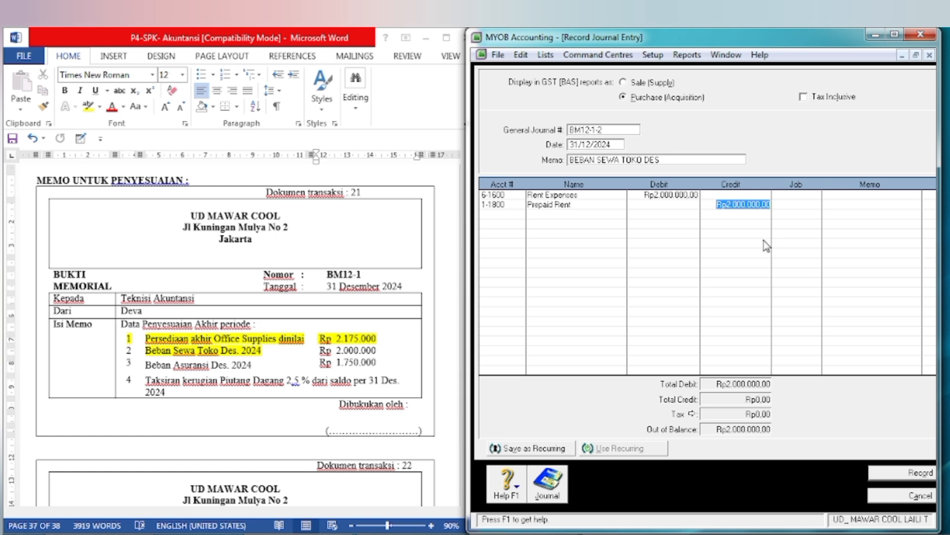
pyautogui.press('Tab')
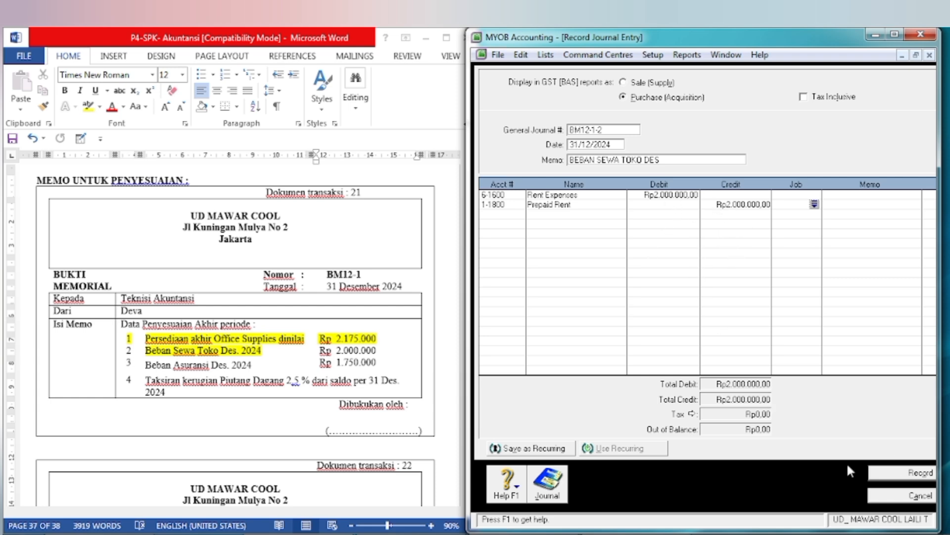
# Step: Record the store rent entry and number the new journal entry BM12-1-3
pyautogui.click(904, 473)
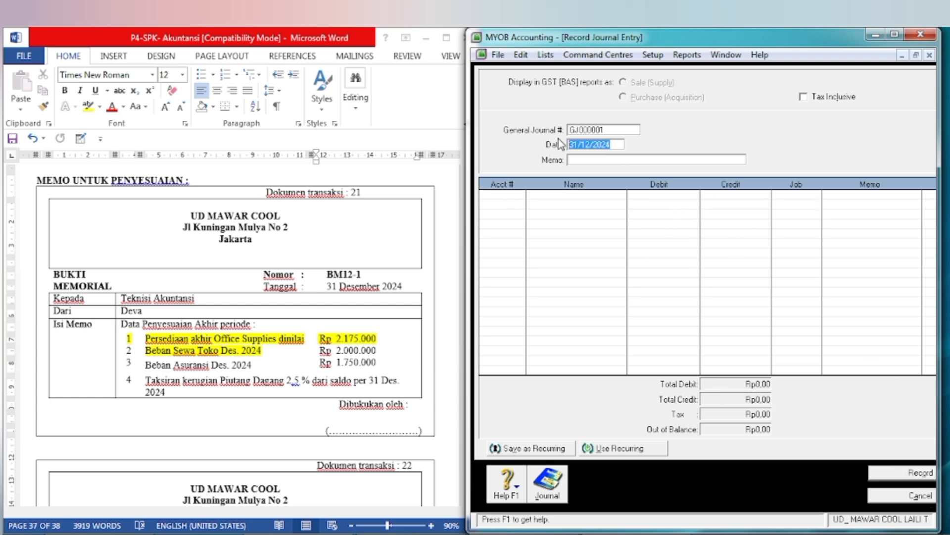
pyautogui.click(579, 130)
pyautogui.write('BM')
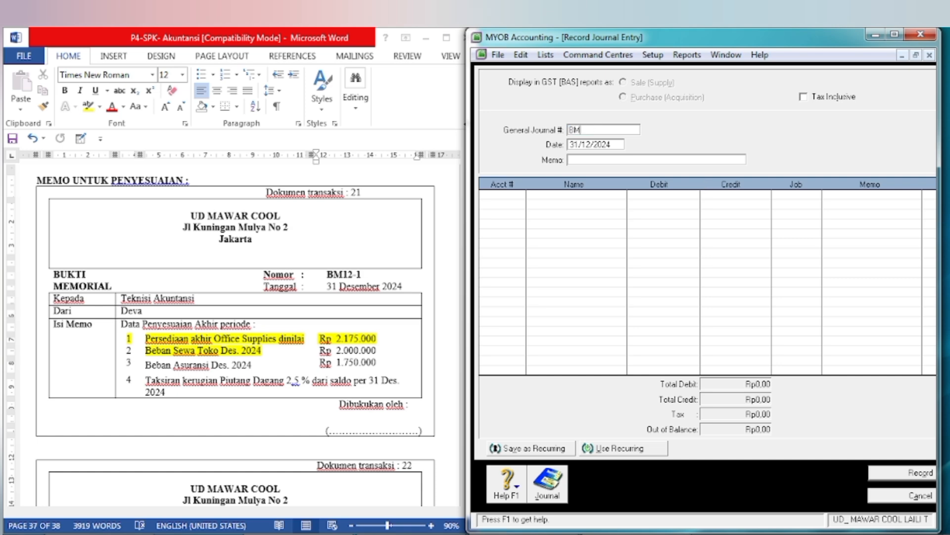
pyautogui.write('12-1-3')
# Step: Enter BEBAN ASURANSI BLN DES as the journal entry's memo
pyautogui.write('BEBA')
pyautogui.write('N ASU')
pyautogui.write('RA')
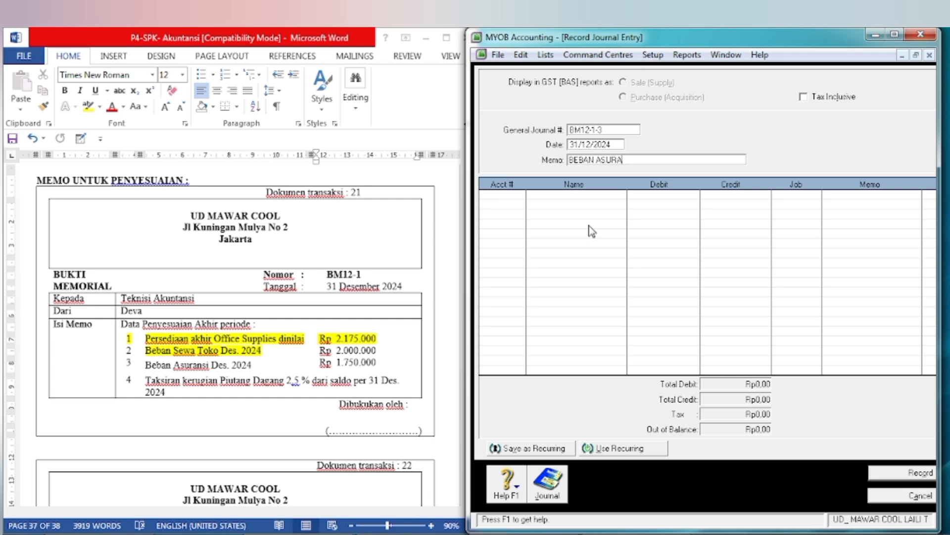
pyautogui.write('NSI BLN DES')
# Step: Add account 6-1500 Insurance Expenses to the first journal line with a debit of 1.750.000
pyautogui.click(484, 195)
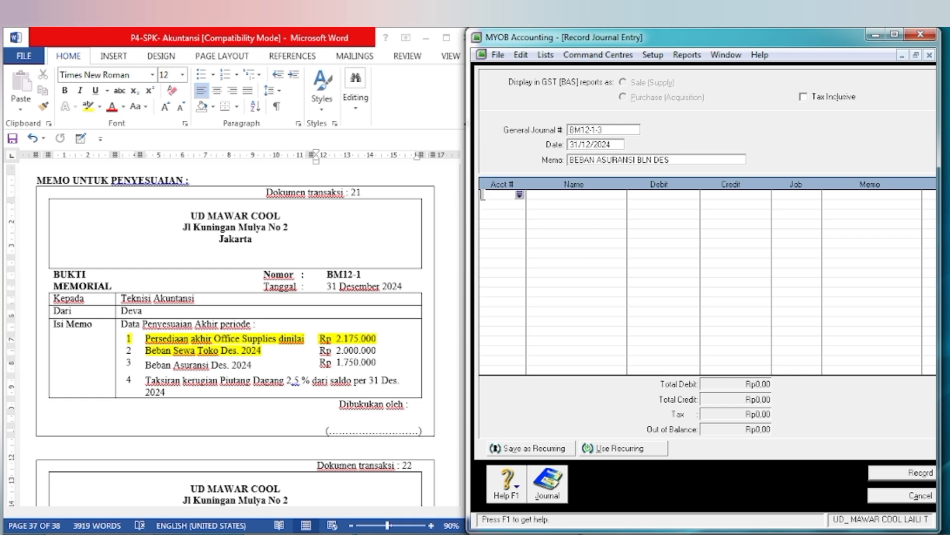
pyautogui.click(519, 194)
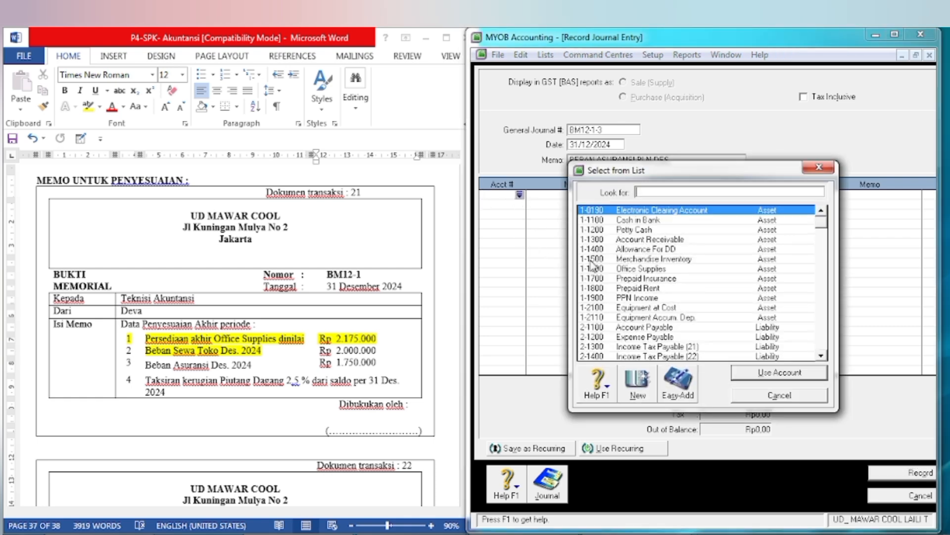
pyautogui.write('6')
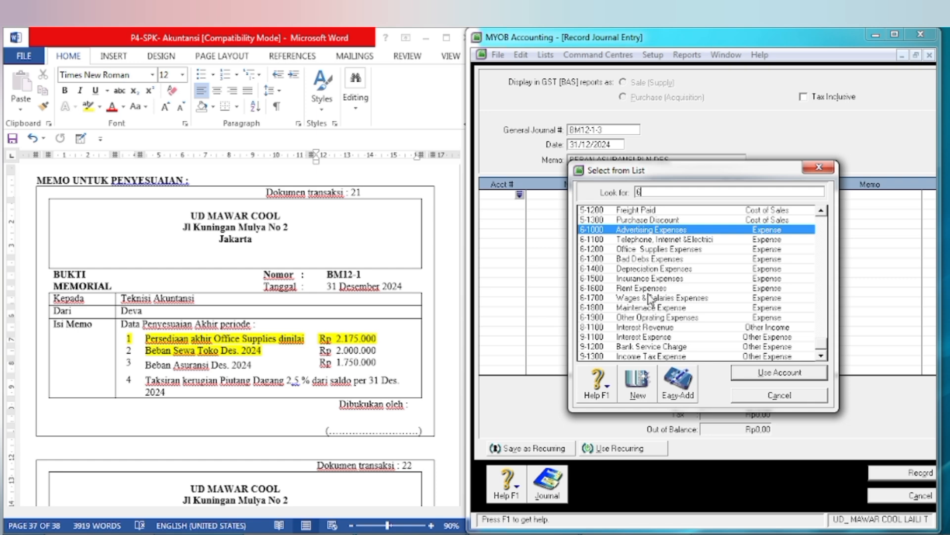
pyautogui.click(644, 279)
pyautogui.click(779, 373)
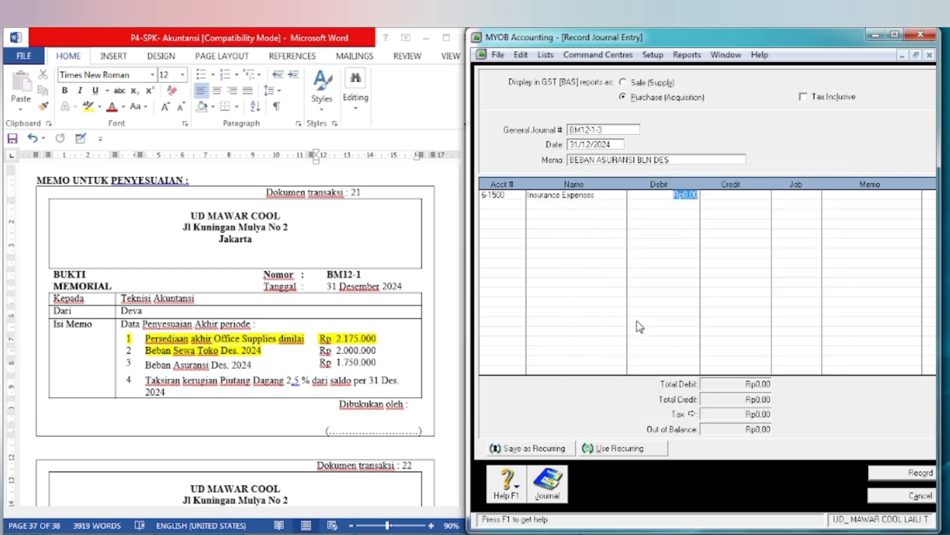
pyautogui.write('1.')
pyautogui.write('750.000')
pyautogui.press('Tab')
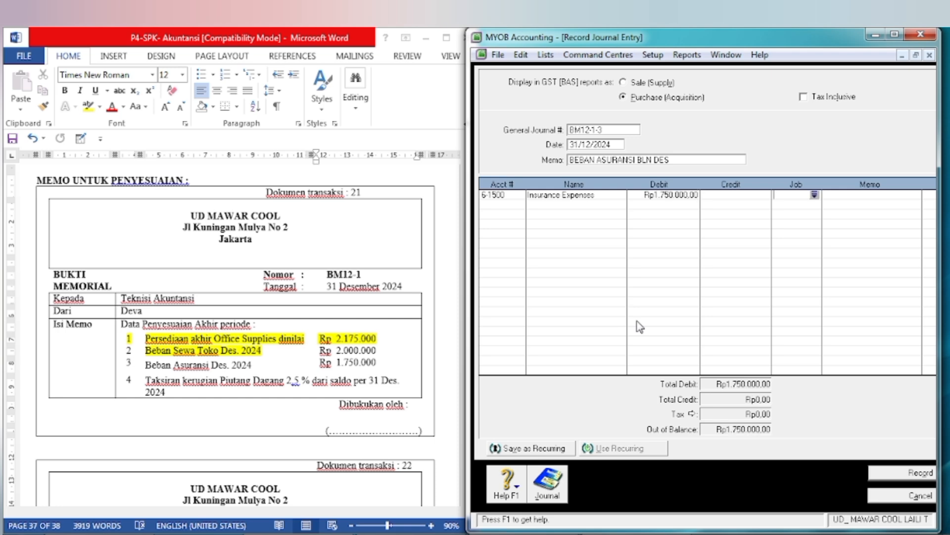
# Step: Add account 1-1700 Prepaid Insurance to the second line with a credit of 1.750.000 and record the entry
pyautogui.press('Tab')
pyautogui.press('Tab')
pyautogui.press('Tab')
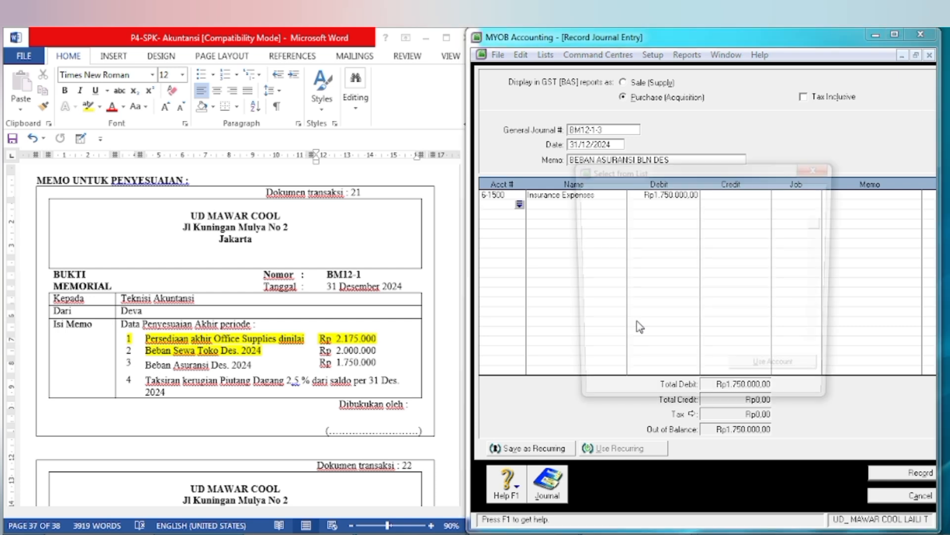
pyautogui.write('1-1800')
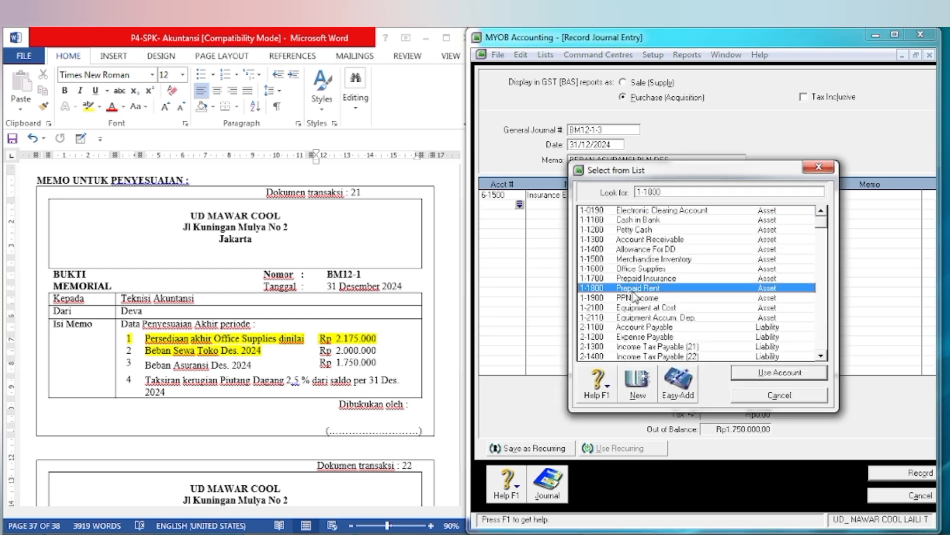
pyautogui.click(637, 279)
pyautogui.click(752, 373)
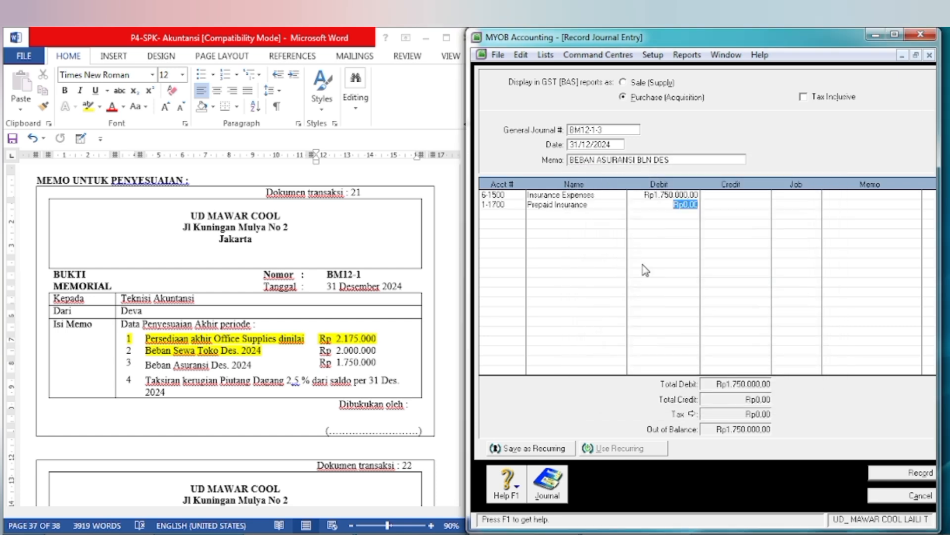
pyautogui.press('Tab')
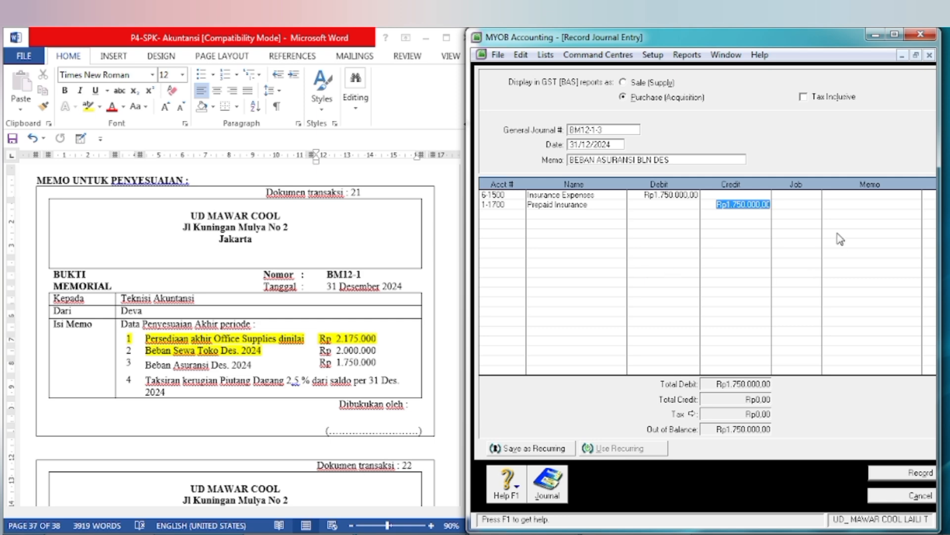
pyautogui.press('Tab')
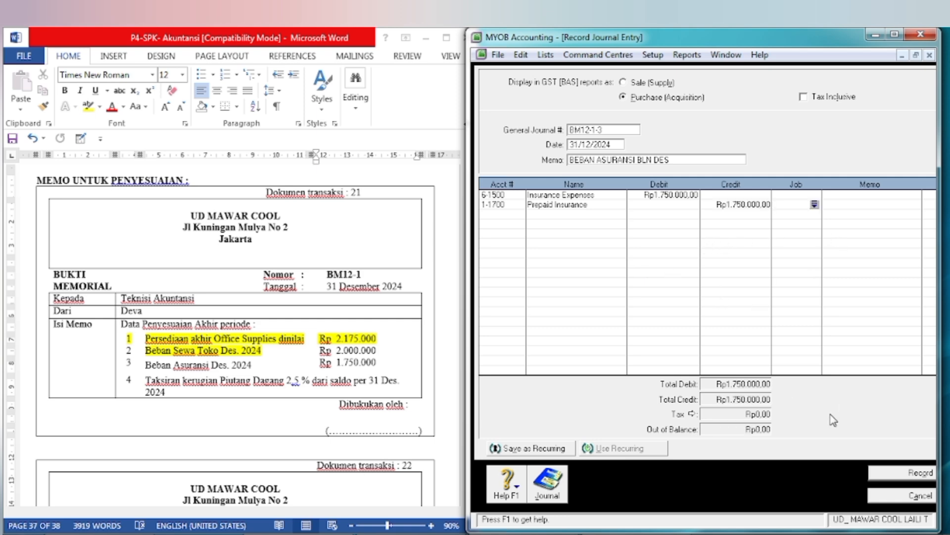
pyautogui.click(898, 476)
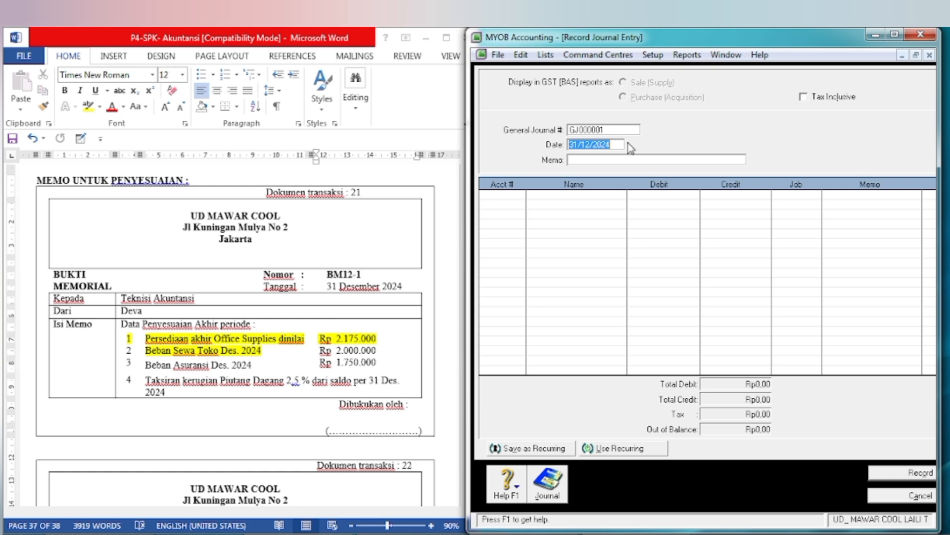
# Step: Number the new journal entry BM12-1-4 and enter TAKSIRAN KERUGIAN PIUTANG as its memo
pyautogui.click(609, 132)
pyautogui.write('BM12-1-4')
pyautogui.press('Tab')
pyautogui.click(579, 161)
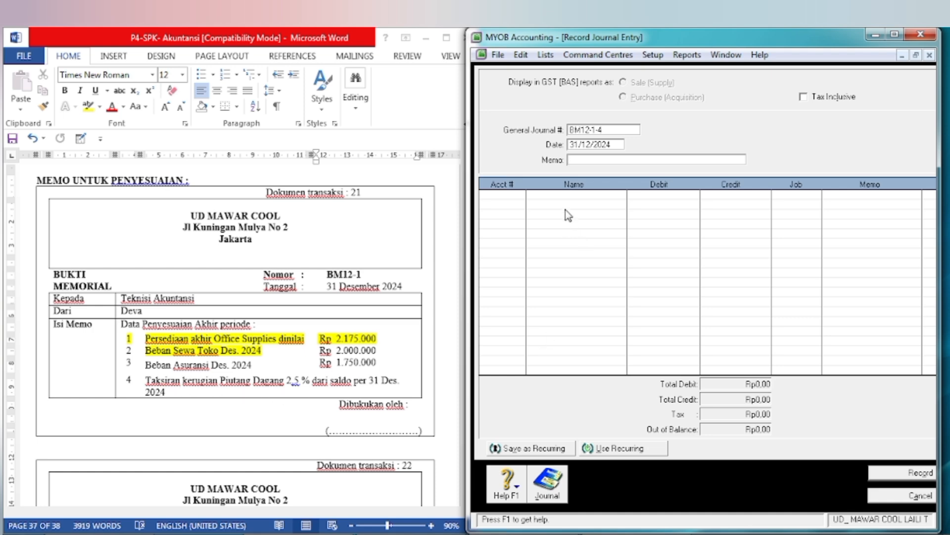
pyautogui.write('TAKSIRAN KERUGIAN PIUTANG')
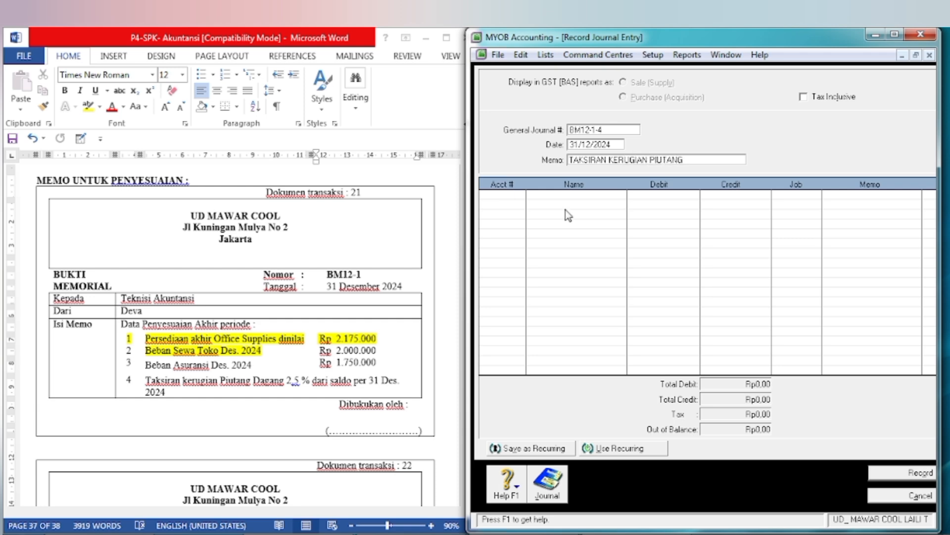
# Step: Add account 6-1300 Bad Debs Expenses to the first journal line without an amount
pyautogui.press('Tab')
pyautogui.press('Tab')
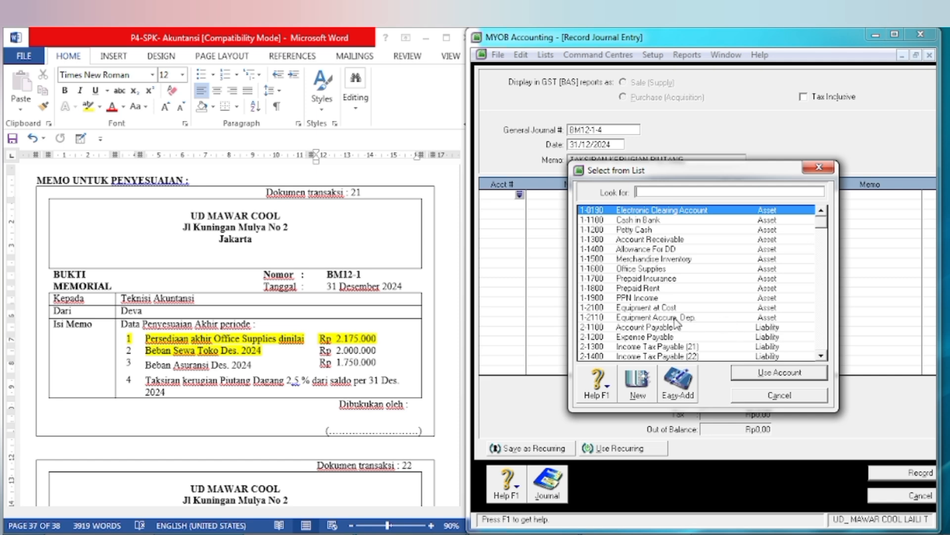
pyautogui.write('6')
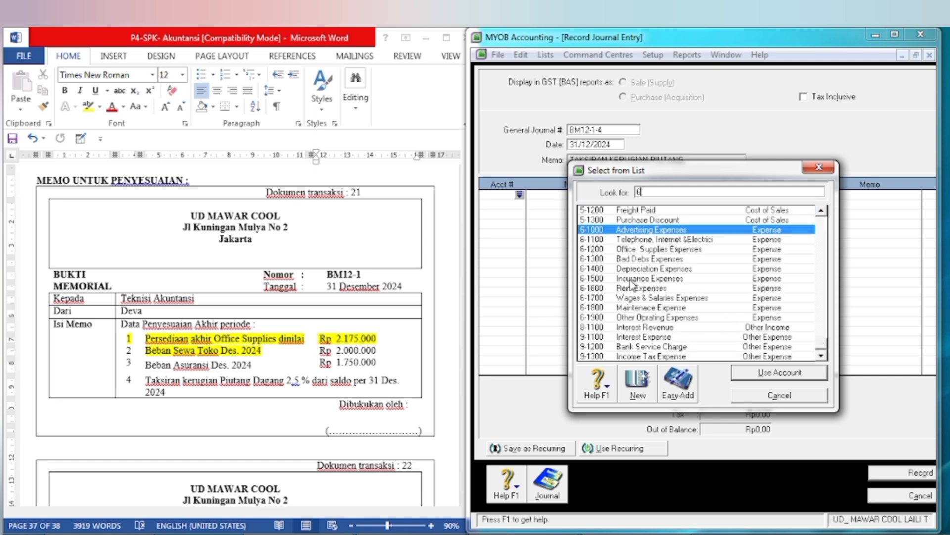
pyautogui.write('-1300')
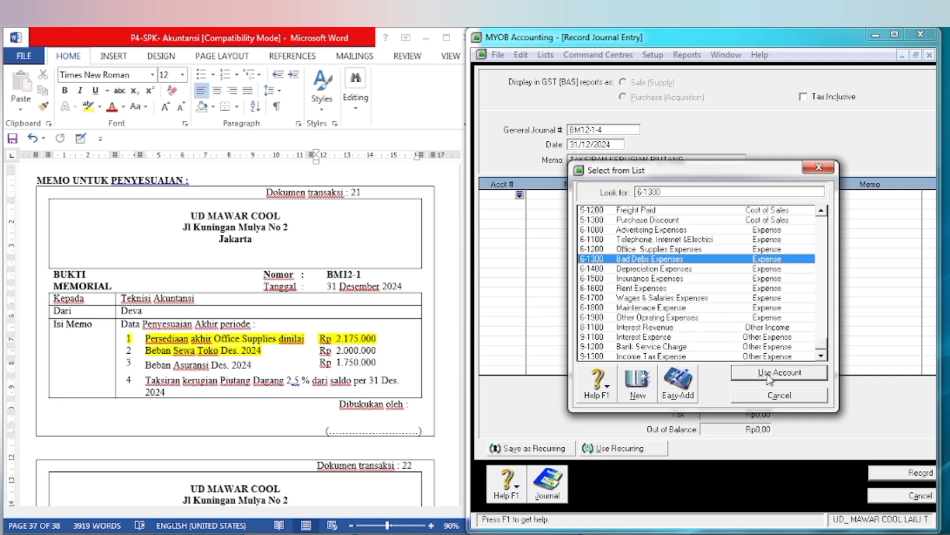
pyautogui.click(764, 372)
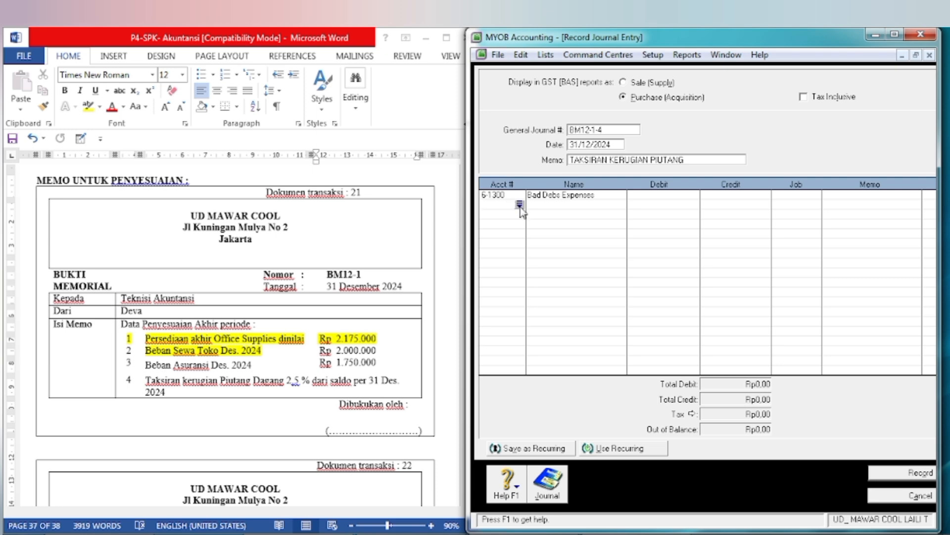
# Step: Add account 1-1400 Allowance For DD to the second journal line
pyautogui.click(520, 205)
pyautogui.click(626, 249)
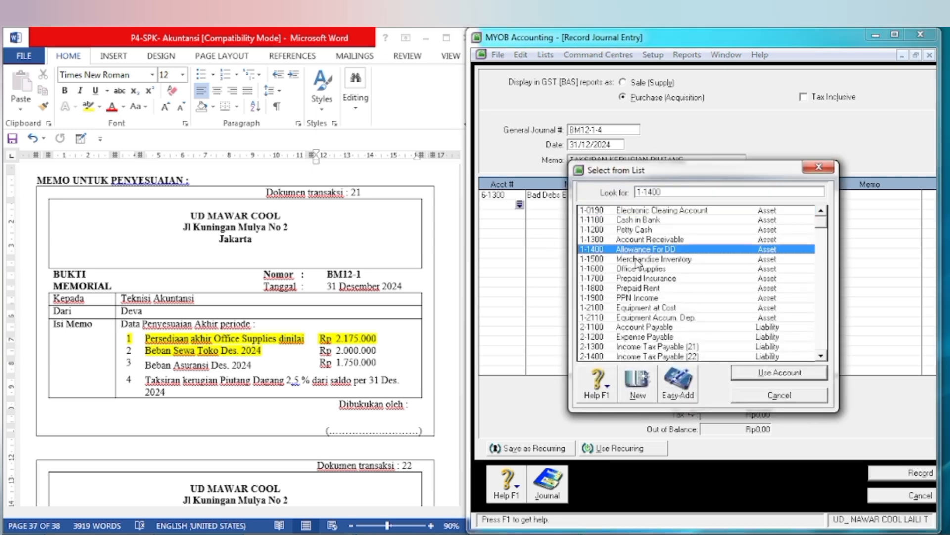
pyautogui.click(772, 381)
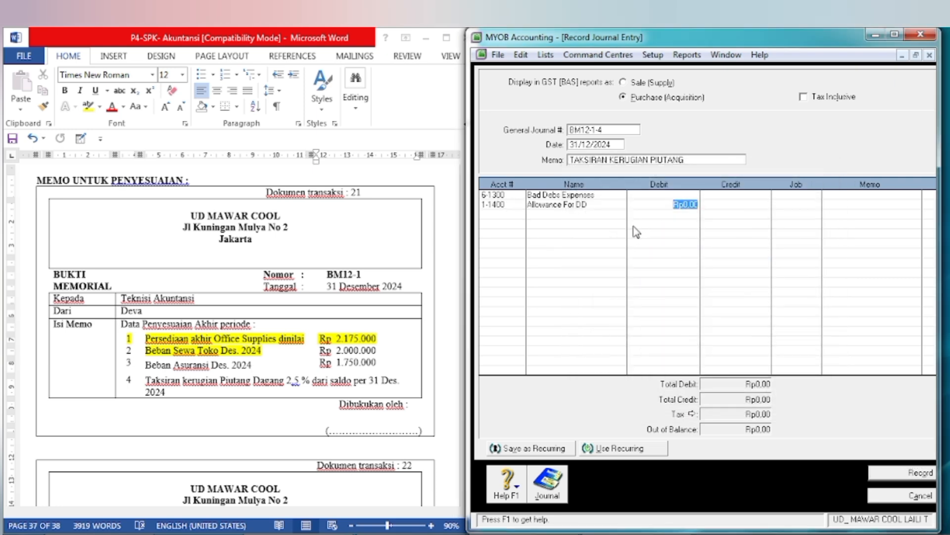
# Step: Switch to the Word document and highlight the Accounts Receivable debit balance in the 31 December 2024 trial balance in yellow
pyautogui.click(282, 424)
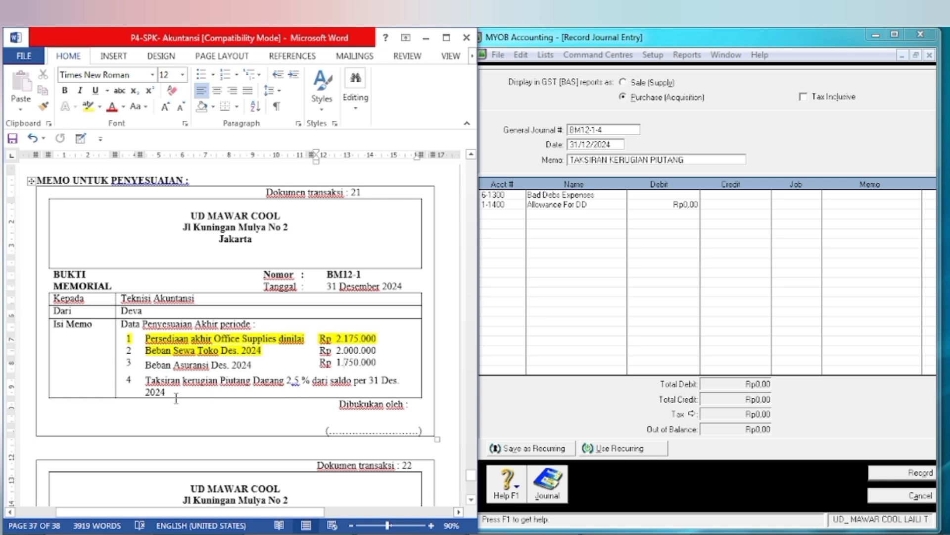
pyautogui.moveTo(471, 476); pyautogui.dragTo(468, 448)
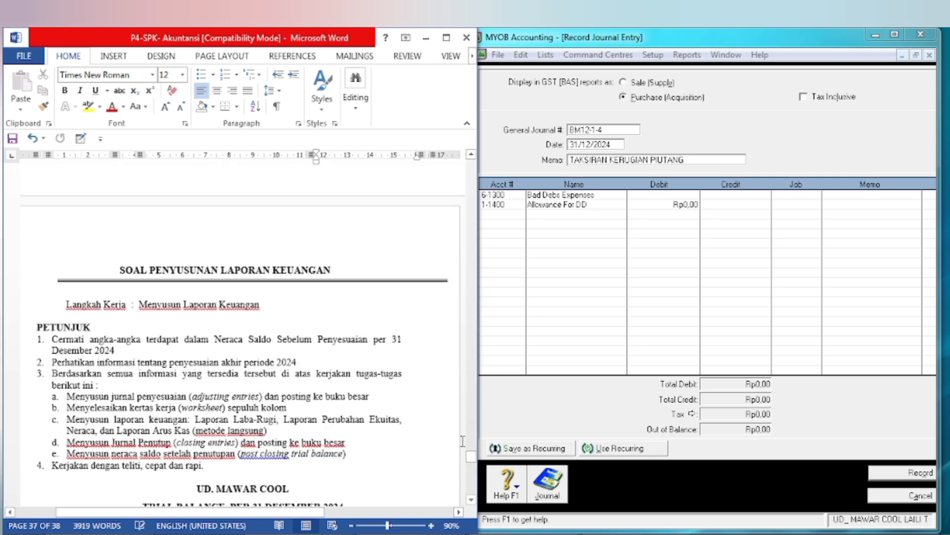
pyautogui.scroll(-8, 438, 430)
pyautogui.scroll(-1, 437, 430)
pyautogui.scroll(1, 336, 321)
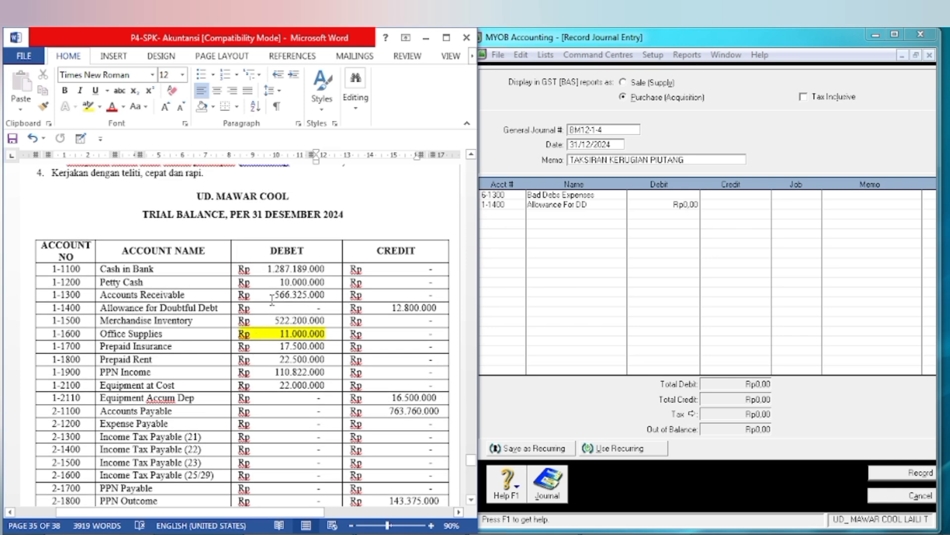
pyautogui.moveTo(241, 294); pyautogui.dragTo(341, 297)
pyautogui.click(393, 274)
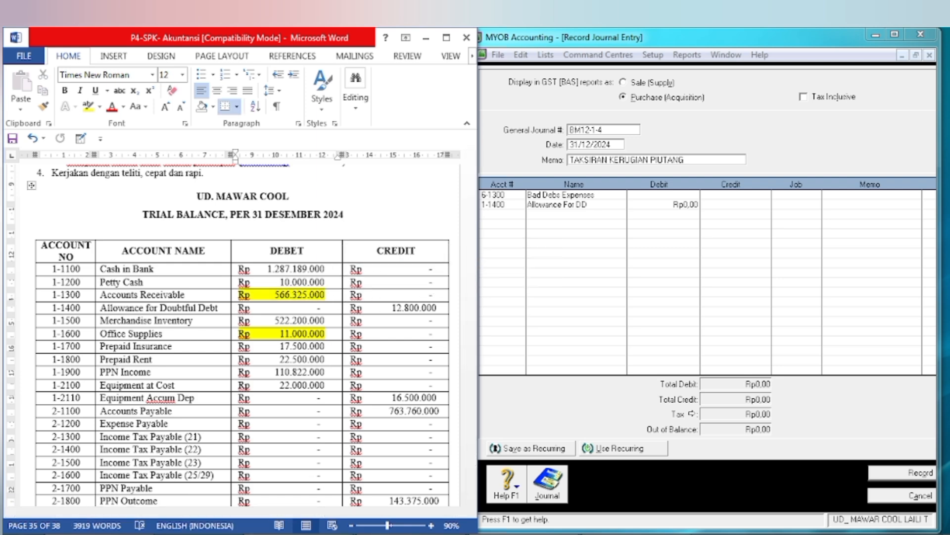
# Step: Switch to the Excel workbook, clear cells G2 to G4 and enter 566.325.000 in G2
pyautogui.click(614, 528)
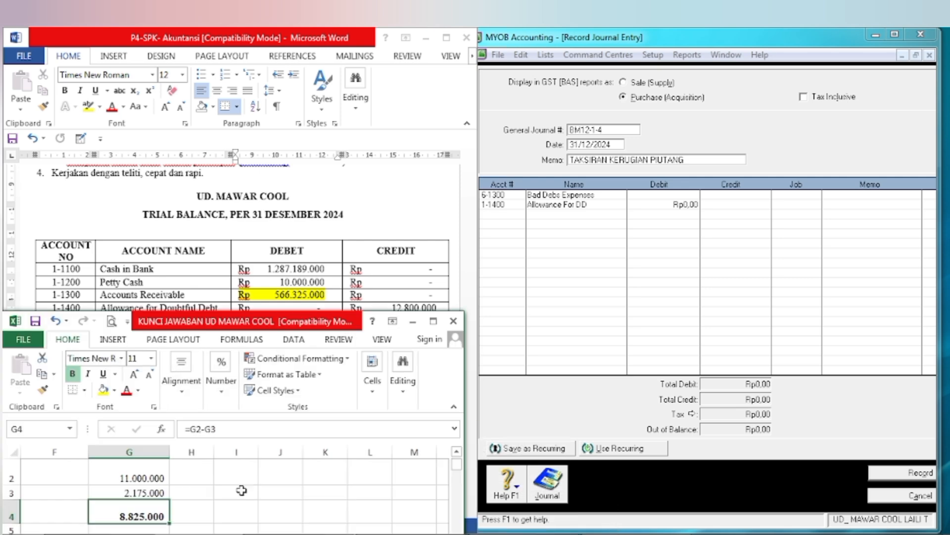
pyautogui.moveTo(117, 479); pyautogui.dragTo(127, 515)
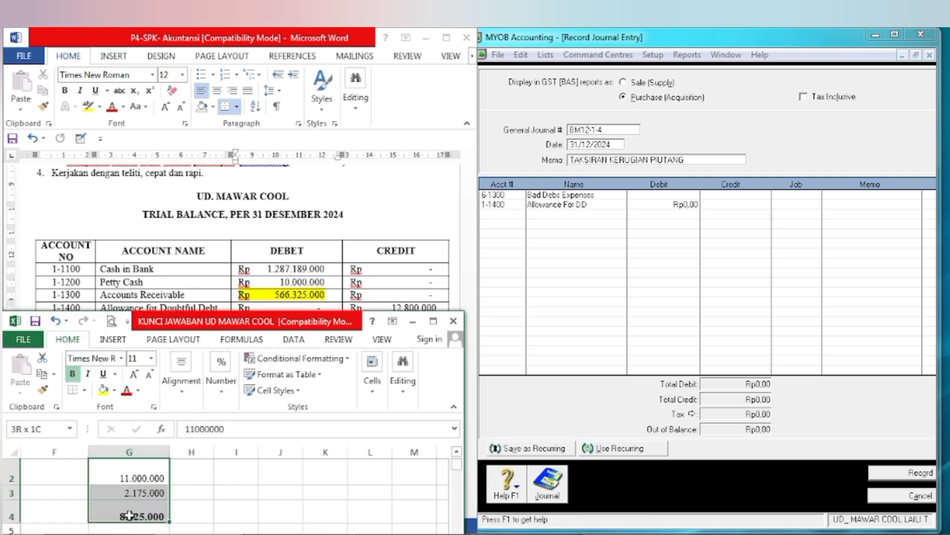
pyautogui.press('Delete')
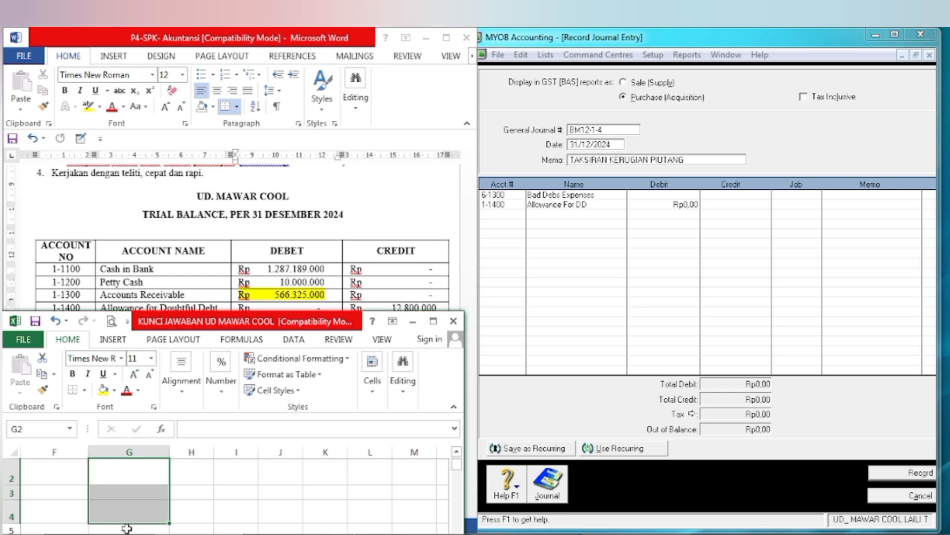
pyautogui.click(130, 468)
pyautogui.write('566')
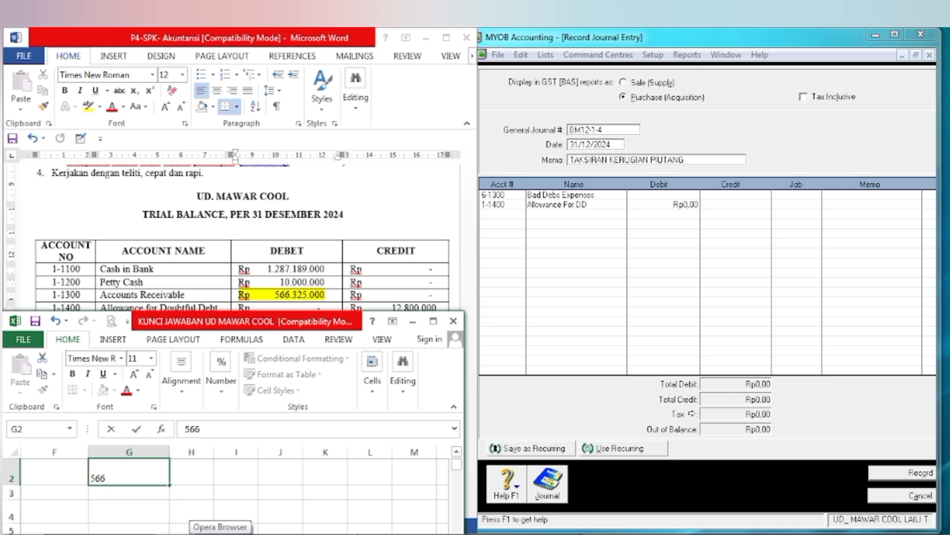
pyautogui.write('.325.')
pyautogui.write('000')
pyautogui.press('Return')
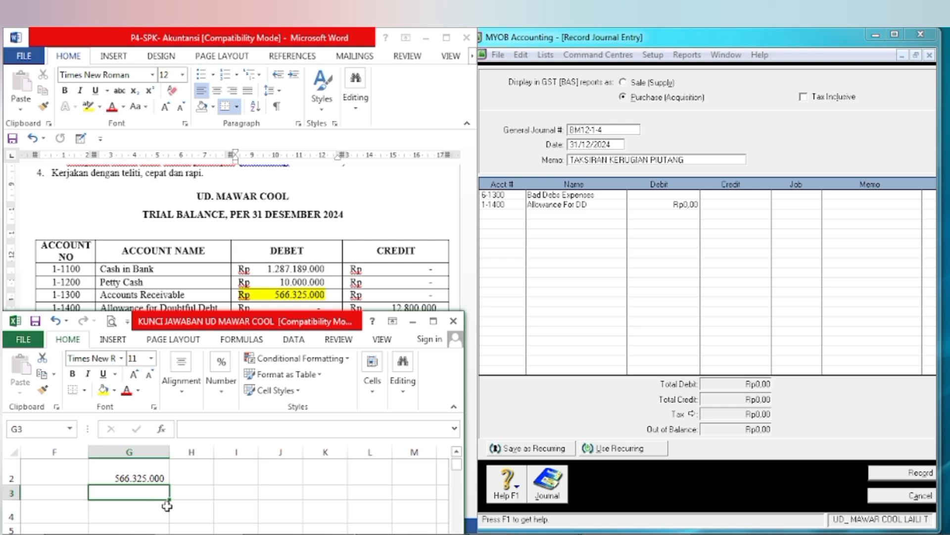
# Step: Calculate the estimated receivables loss in cell G3 with the formula =2,5%*G2
pyautogui.write('=')
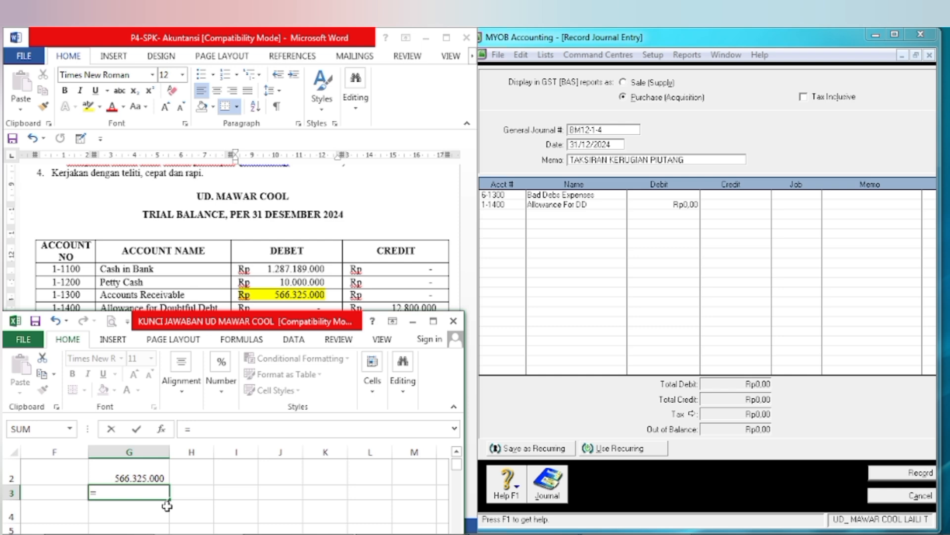
pyautogui.write('2,5%')
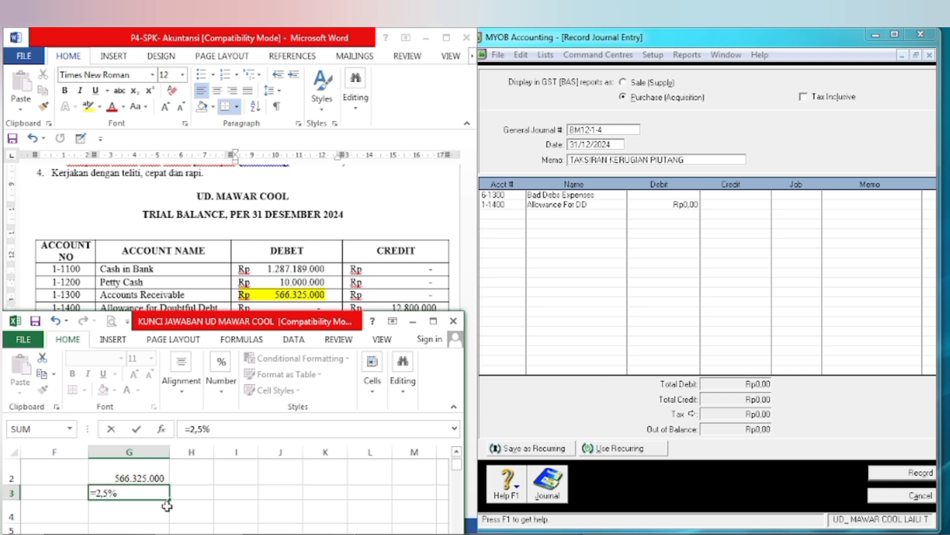
pyautogui.write('*')
pyautogui.click(149, 474)
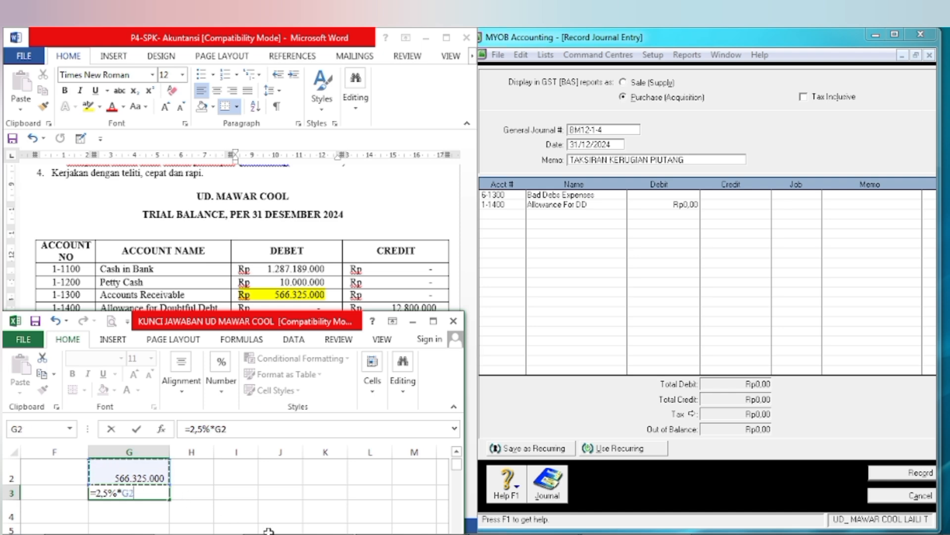
pyautogui.press('Return')
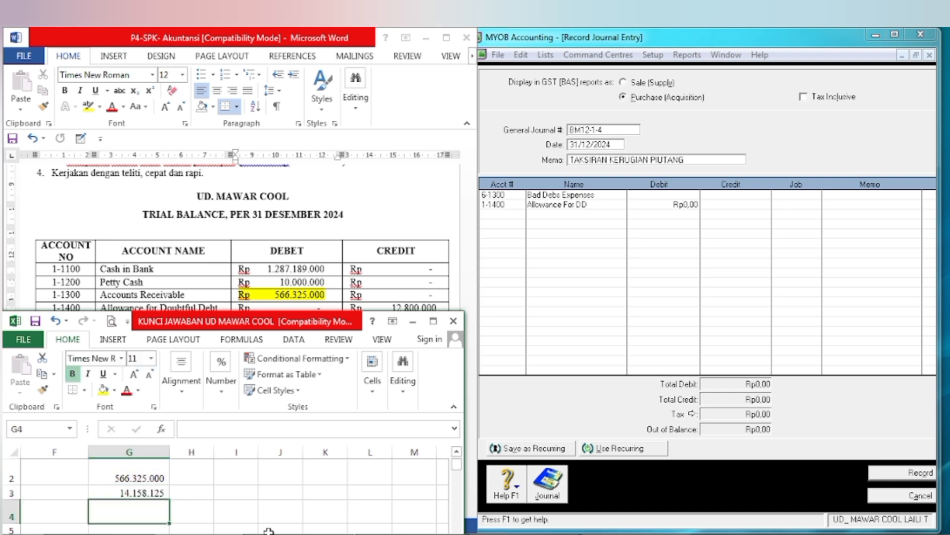
# Step: Make the estimated receivables loss in cell G3 bold
pyautogui.click(128, 493)
pyautogui.hotkey('ctrl', 'b')
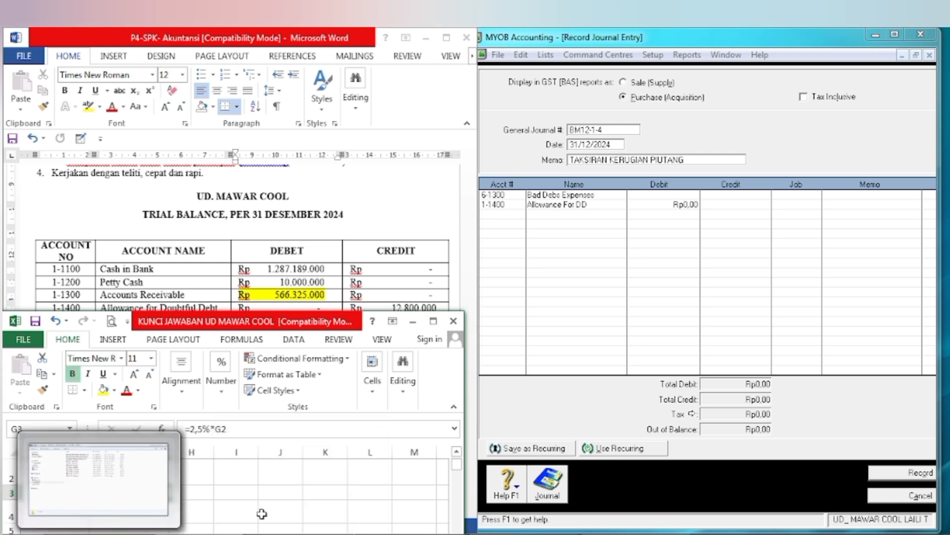
pyautogui.click(285, 497)
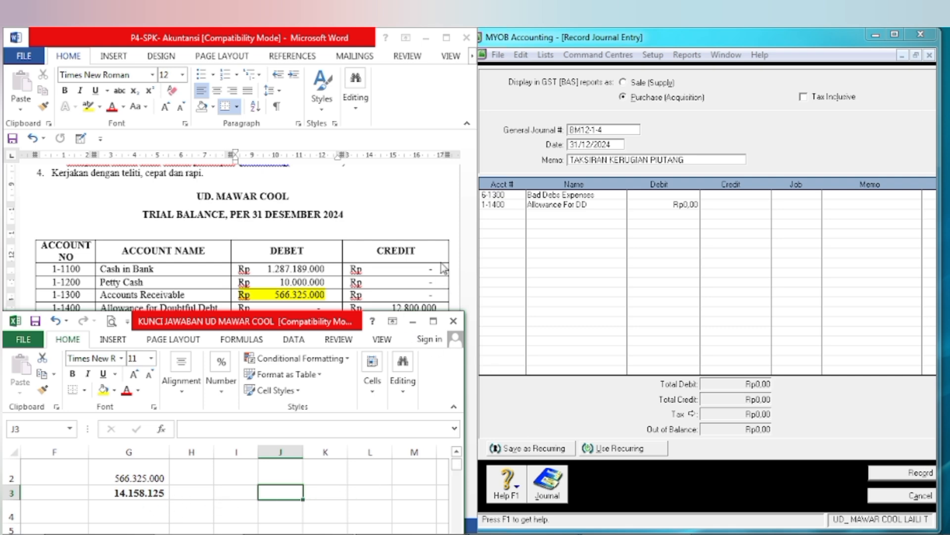
# Step: Move the Excel window off the Word document and highlight the Allowance for Doubtful Debt credit balance in the trial balance in yellow
pyautogui.moveTo(295, 326); pyautogui.dragTo(773, 285)
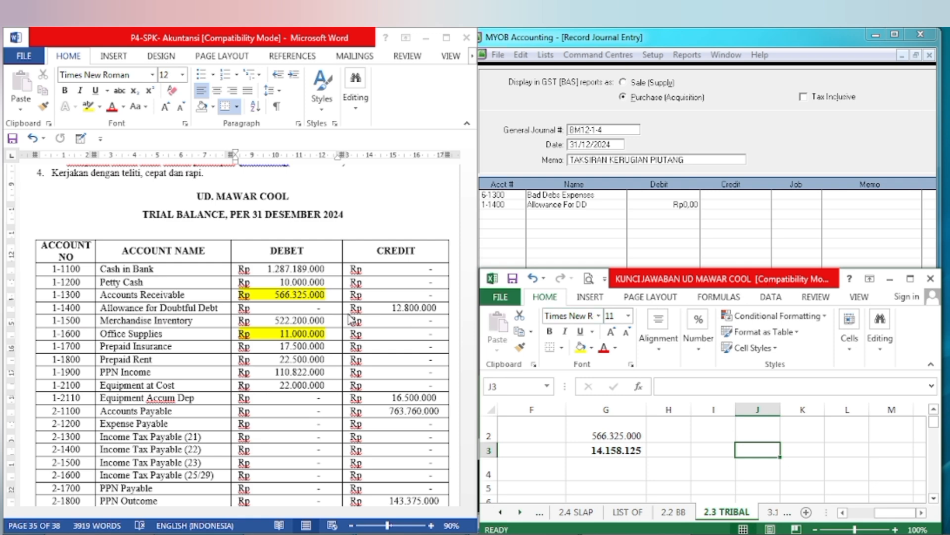
pyautogui.click(399, 318)
pyautogui.moveTo(392, 307); pyautogui.dragTo(353, 308)
pyautogui.click(88, 110)
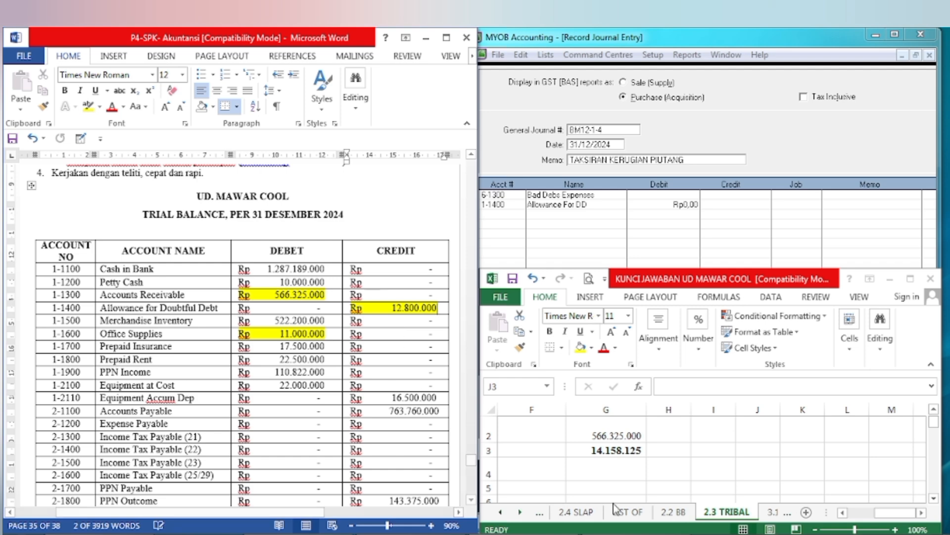
# Step: Enter the Allowance for Doubtful Debt balance 12.800.000 in cell G4 of the Excel workbook
pyautogui.click(606, 474)
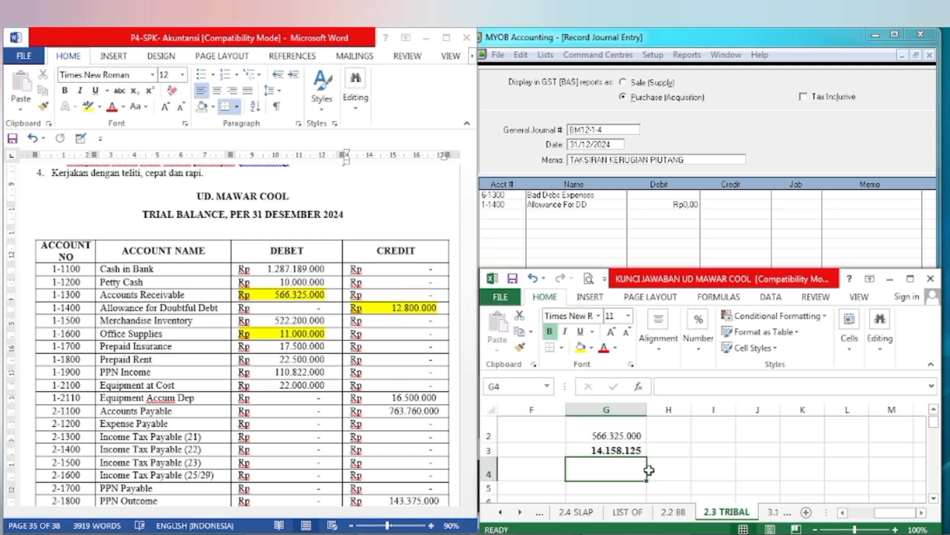
pyautogui.click(621, 453)
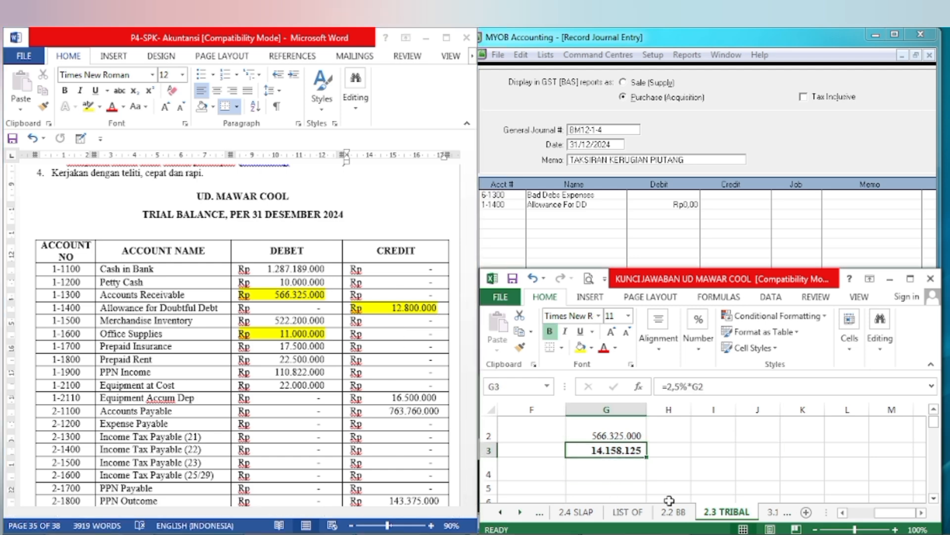
pyautogui.click(619, 470)
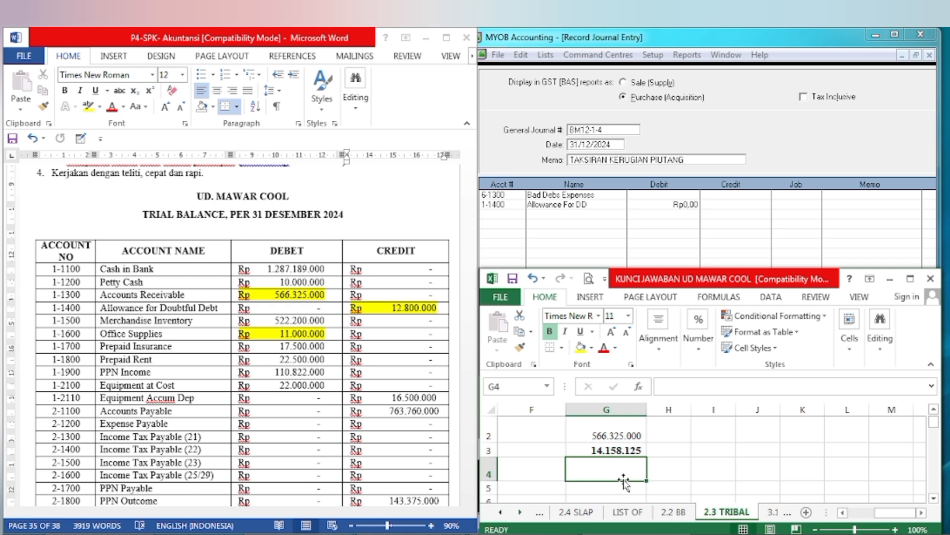
pyautogui.write('12800')
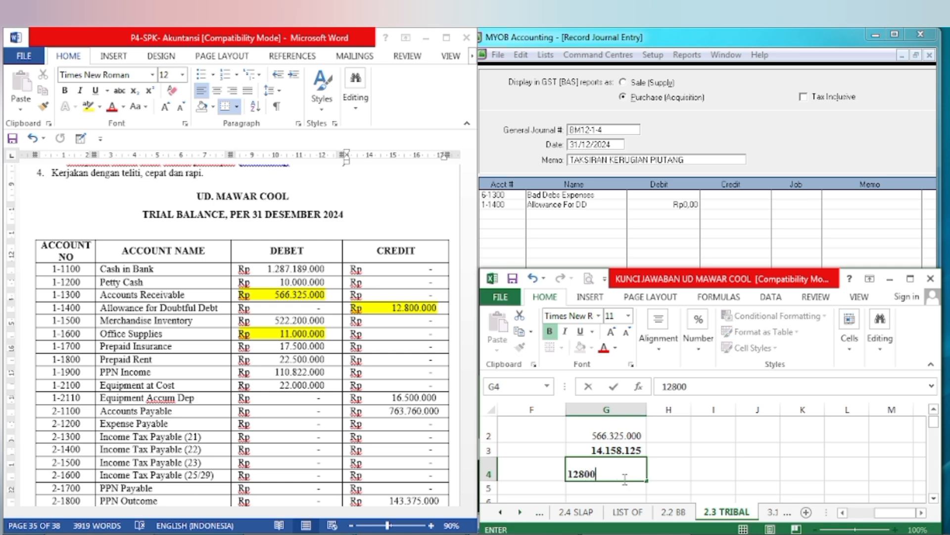
pyautogui.write('000')
pyautogui.press('Return')
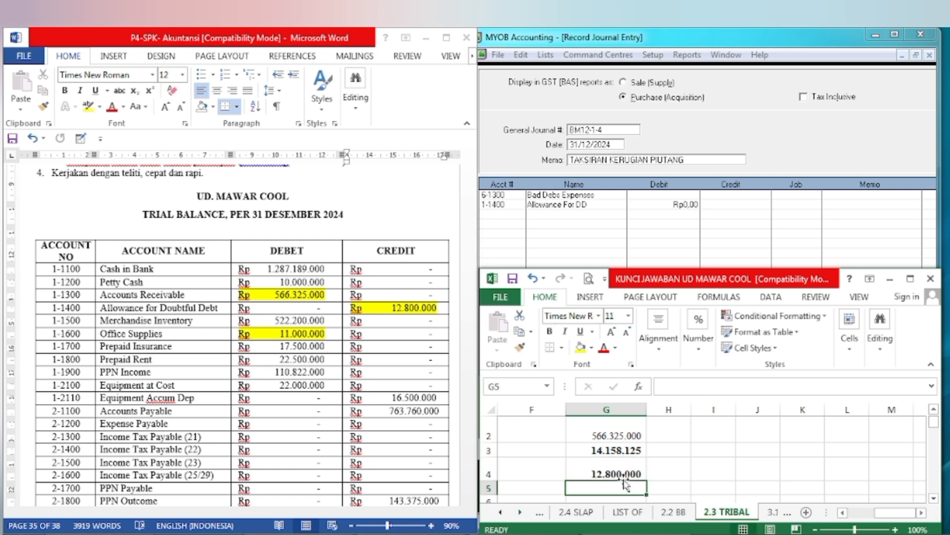
# Step: Calculate the adjustment amount in cell G5 with the formula =G3-G4 and make it bold
pyautogui.write('=')
pyautogui.press('Up')
pyautogui.press('Up')
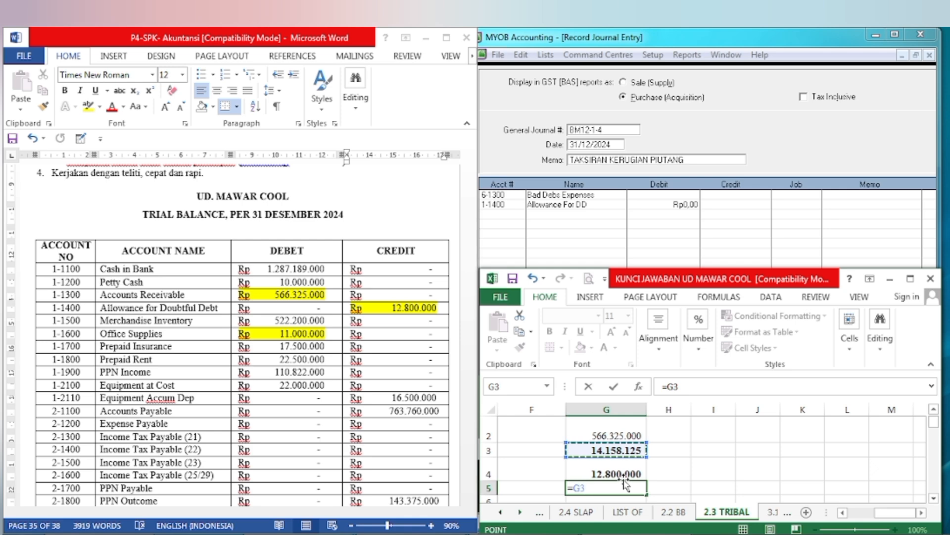
pyautogui.write('-')
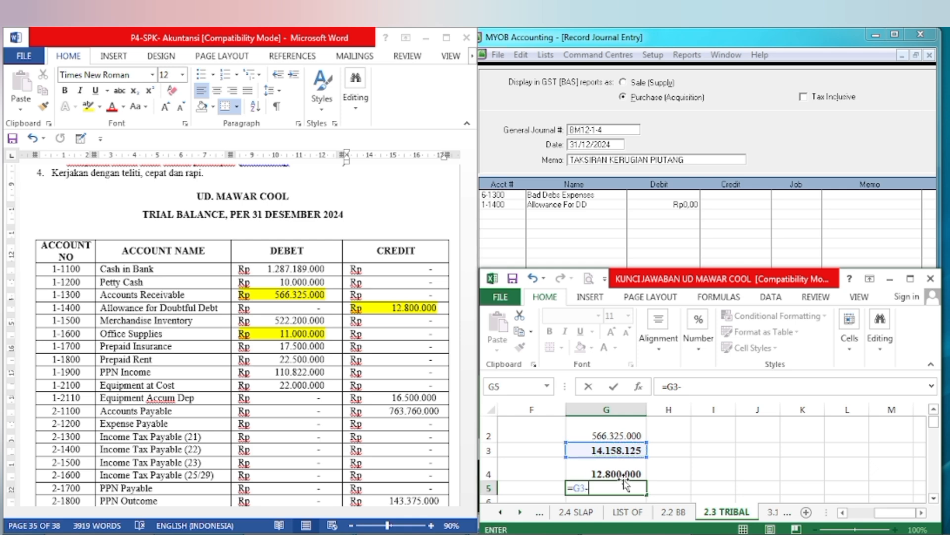
pyautogui.scroll(-1, 624, 479)
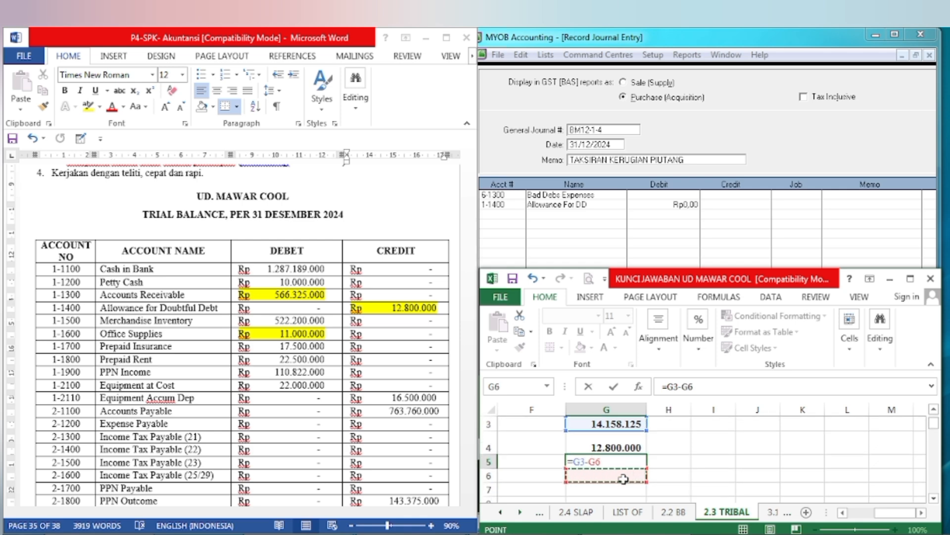
pyautogui.press('Up')
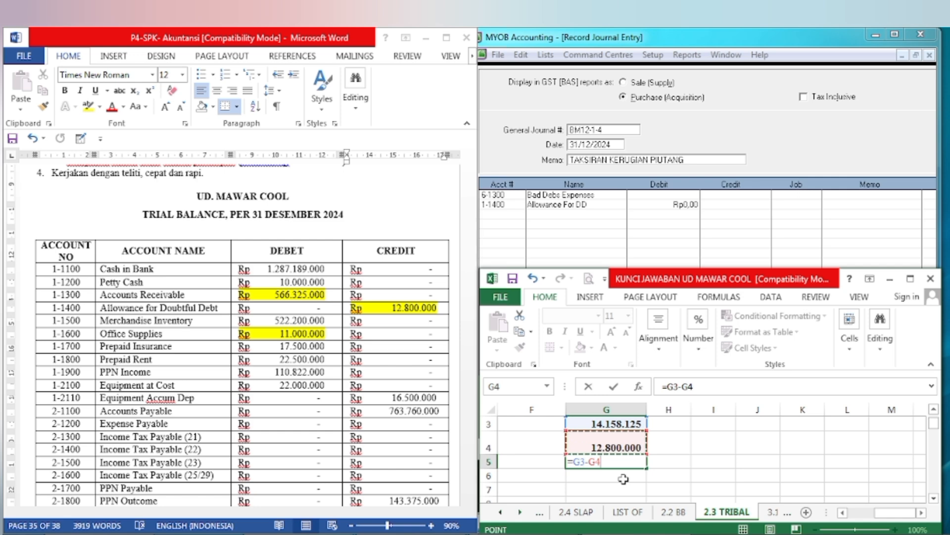
pyautogui.hotkey('ctrl', 'Return')
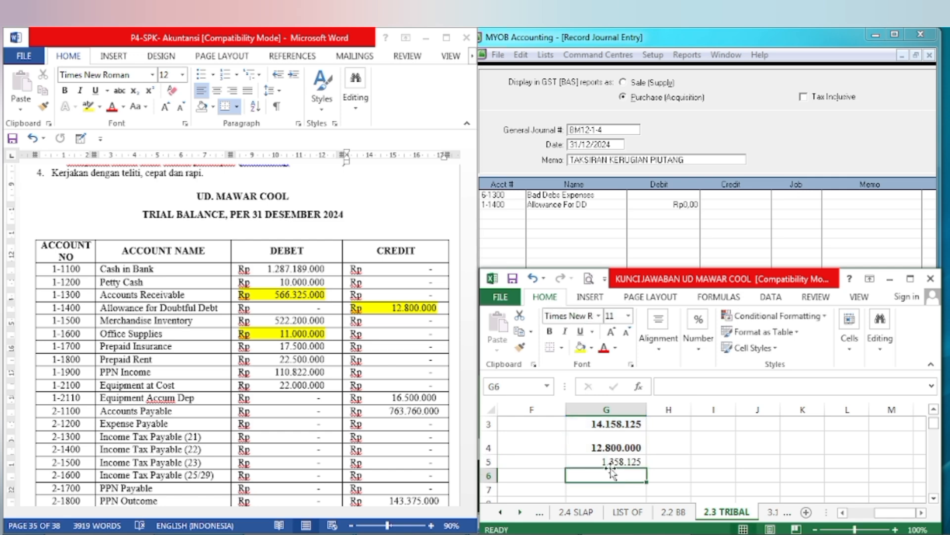
pyautogui.hotkey('ctrl', 'b')
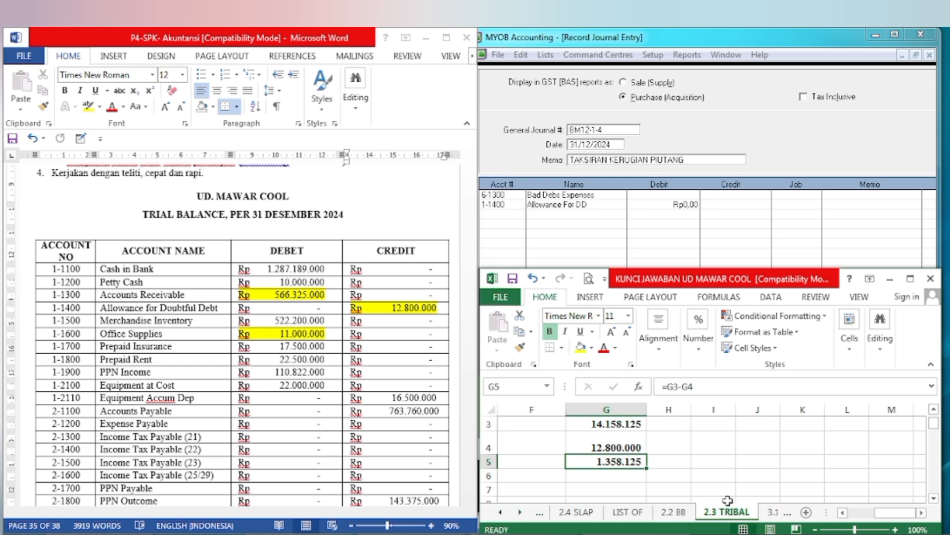
# Step: Move the Excel window clear of MYOB and set the debit of the Bad Debt Expenses journal line to 1358125
pyautogui.moveTo(720, 281); pyautogui.dragTo(256, 286)
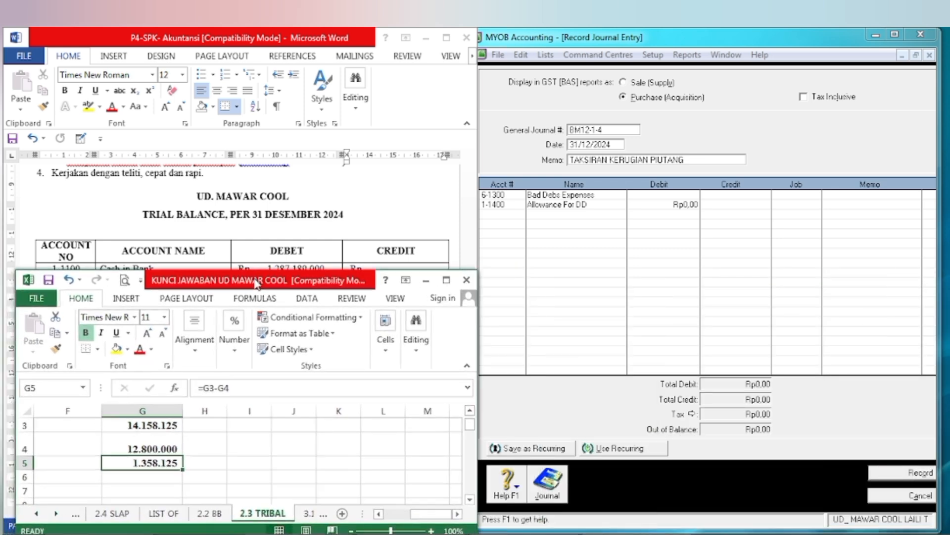
pyautogui.click(470, 410)
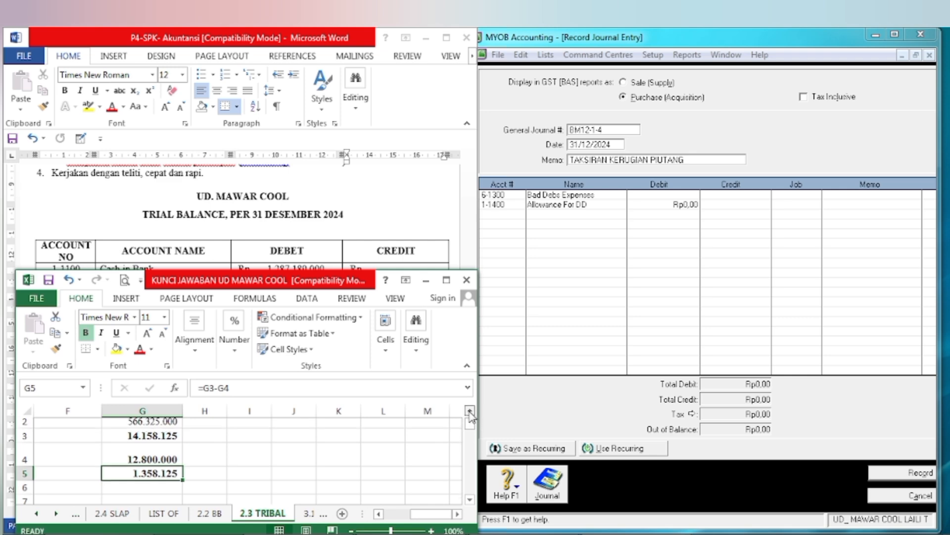
pyautogui.click(660, 195)
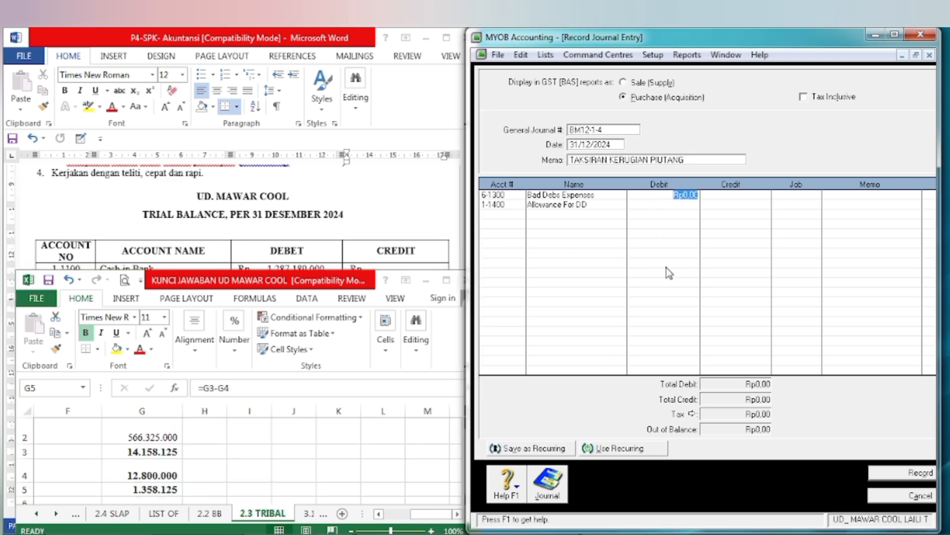
pyautogui.write('1358125')
pyautogui.press('Tab')
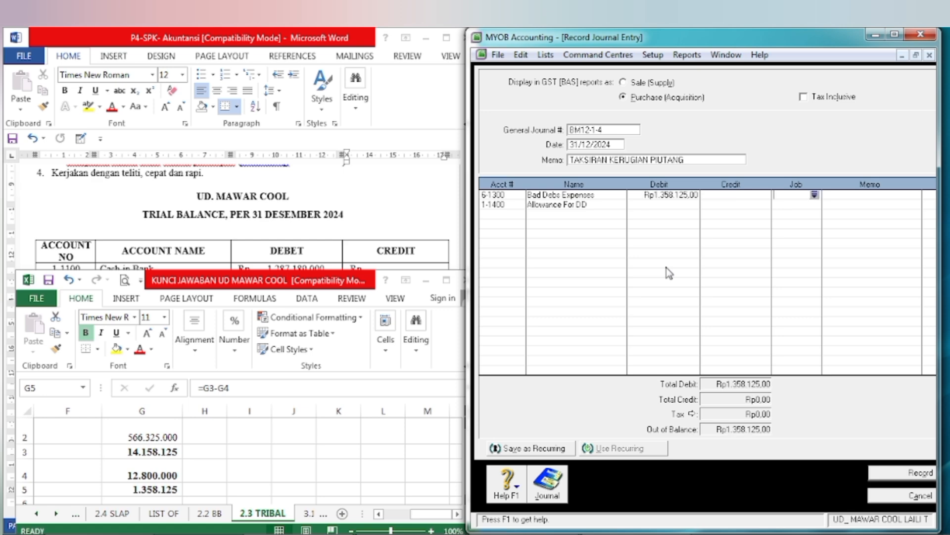
# Step: Credit the Allowance For DD line with the balancing Rp1.358.125,00 and record journal entry BM12-1-4
pyautogui.press('Tab')
pyautogui.press('Tab')
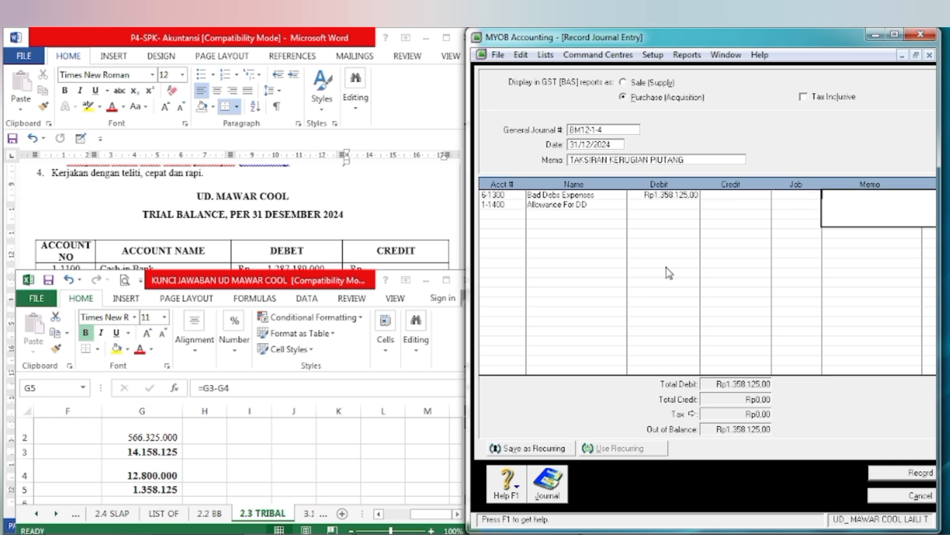
pyautogui.press('Tab')
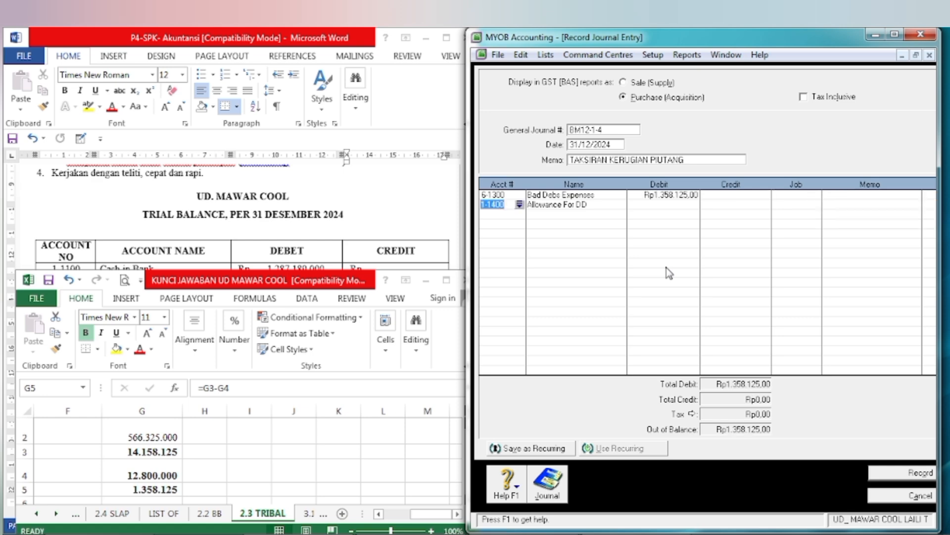
pyautogui.press('Tab')
pyautogui.press('Tab')
pyautogui.press('Tab')
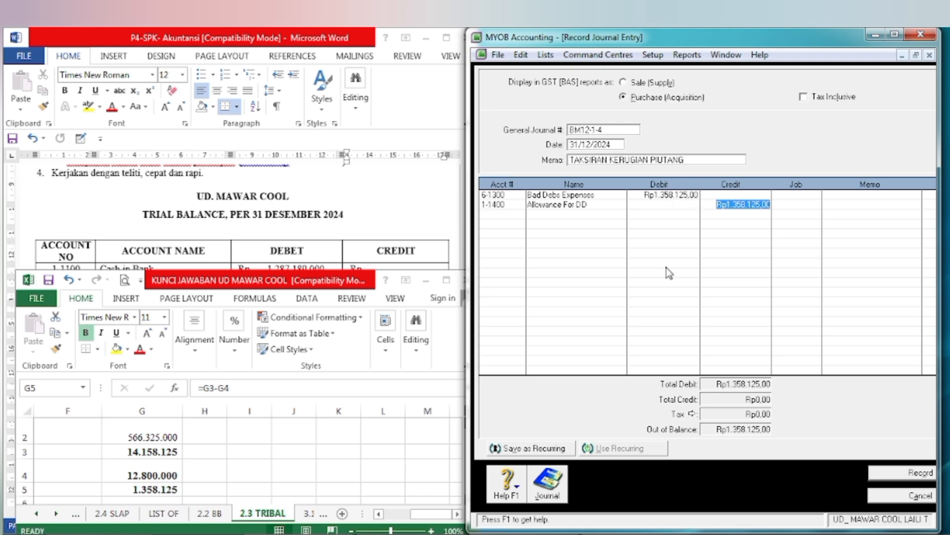
pyautogui.press('Tab')
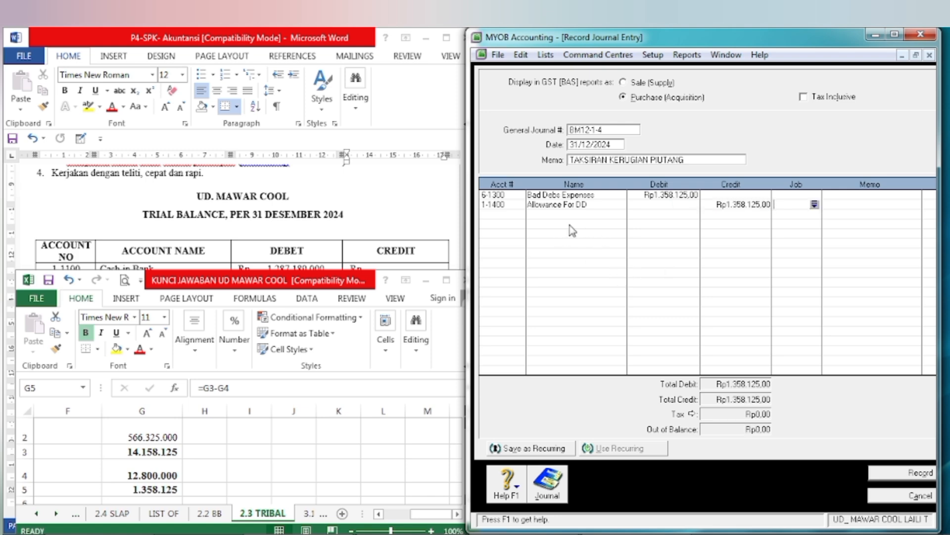
pyautogui.click(907, 481)
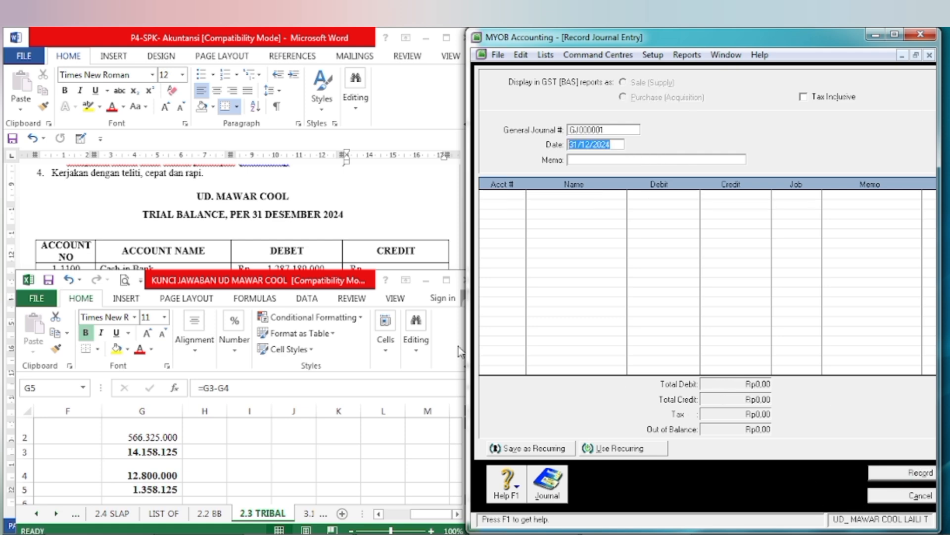
# Step: Consult memo BM12-2 in the Word document and number the new MYOB journal entry BM12-2-5
pyautogui.click(421, 281)
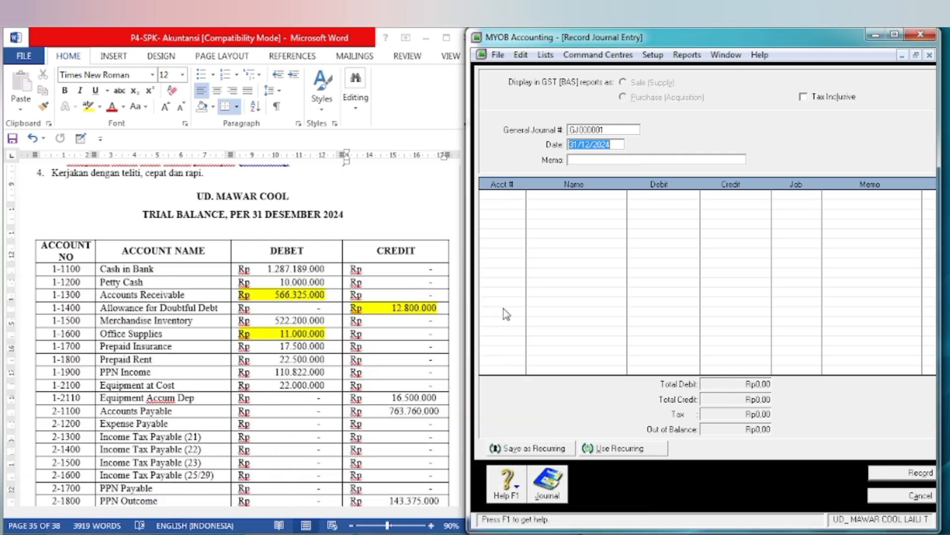
pyautogui.click(341, 362)
pyautogui.scroll(-1, 342, 362)
pyautogui.scroll(-20, 333, 364)
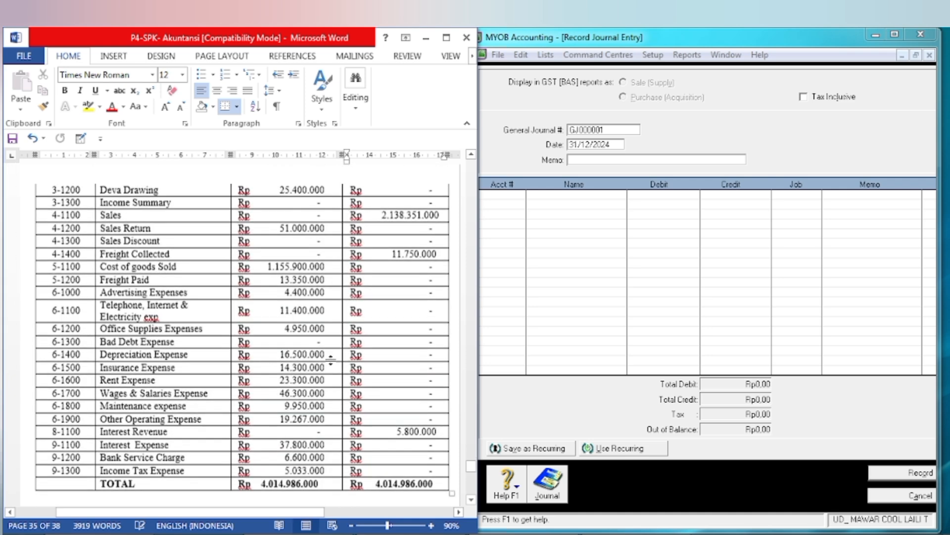
pyautogui.scroll(-8, 331, 357)
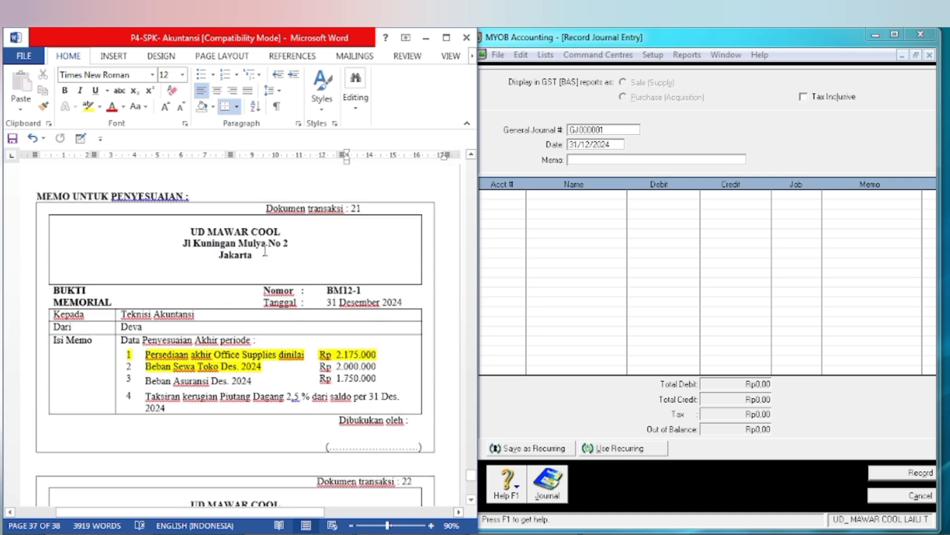
pyautogui.scroll(-1, 283, 329)
pyautogui.scroll(-8, 283, 328)
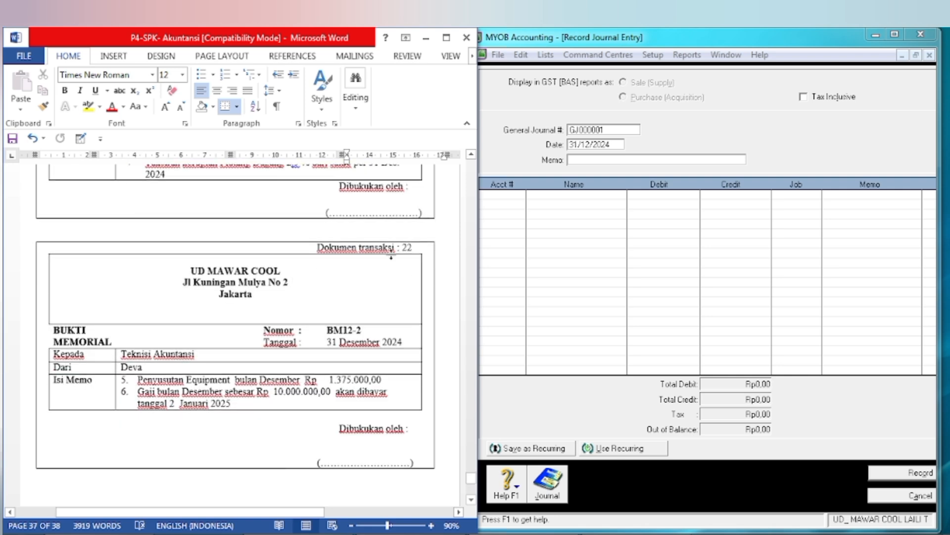
pyautogui.click(625, 130)
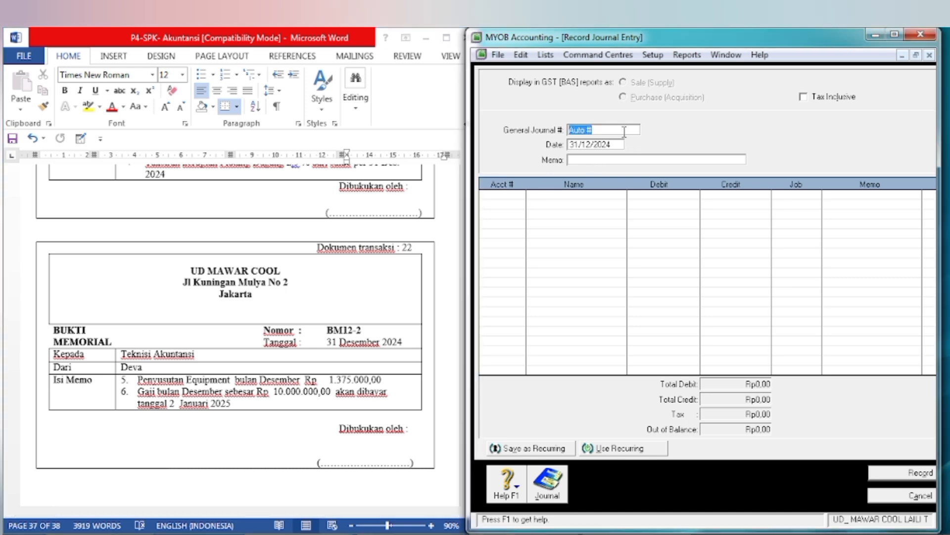
pyautogui.write('BM12-2-5')
# Step: Set the journal entry's memo to PENYUSUTAN EQUIPMENT
pyautogui.click(615, 159)
pyautogui.write('PENYUSUTAN ')
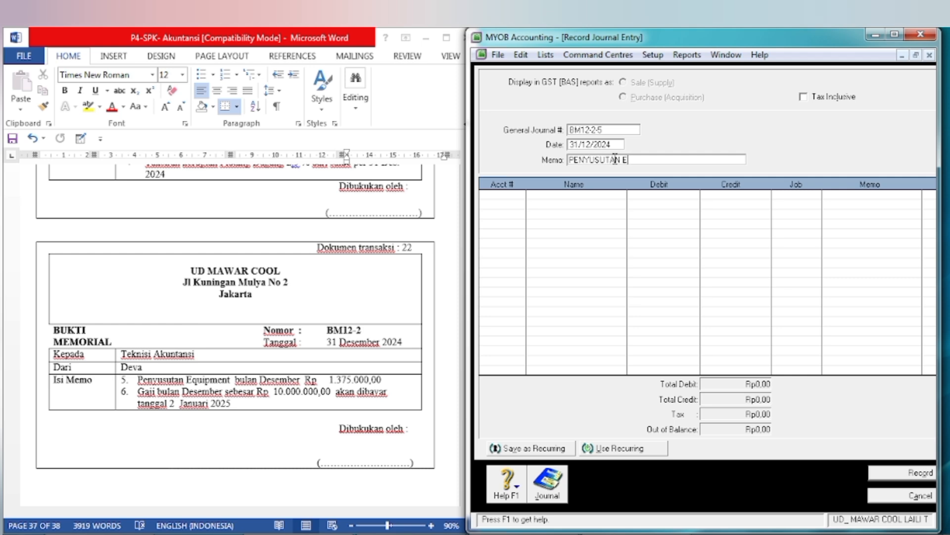
pyautogui.write('EQUIPMENT')
# Step: Add account 6-1400 Depreciation Expenses to the first journal line
pyautogui.press('Tab')
pyautogui.press('Tab')
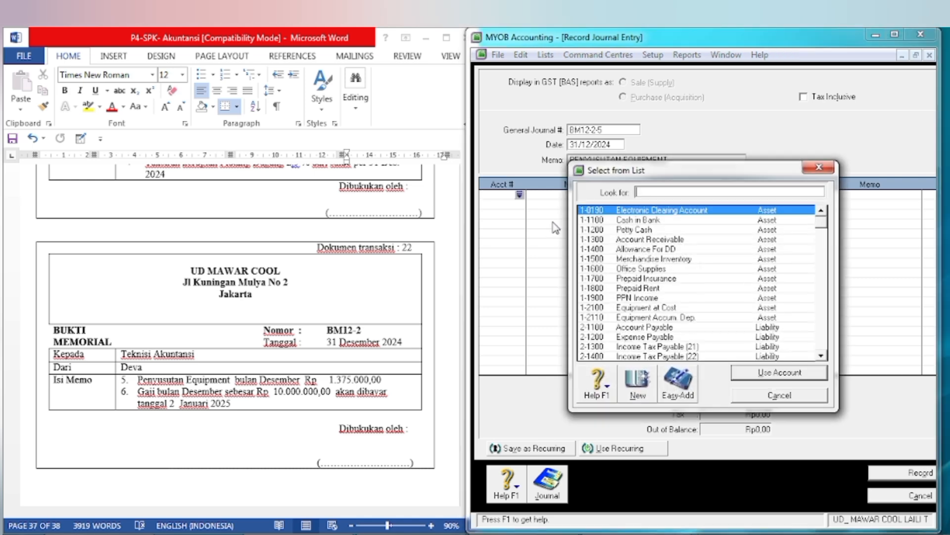
pyautogui.write('6')
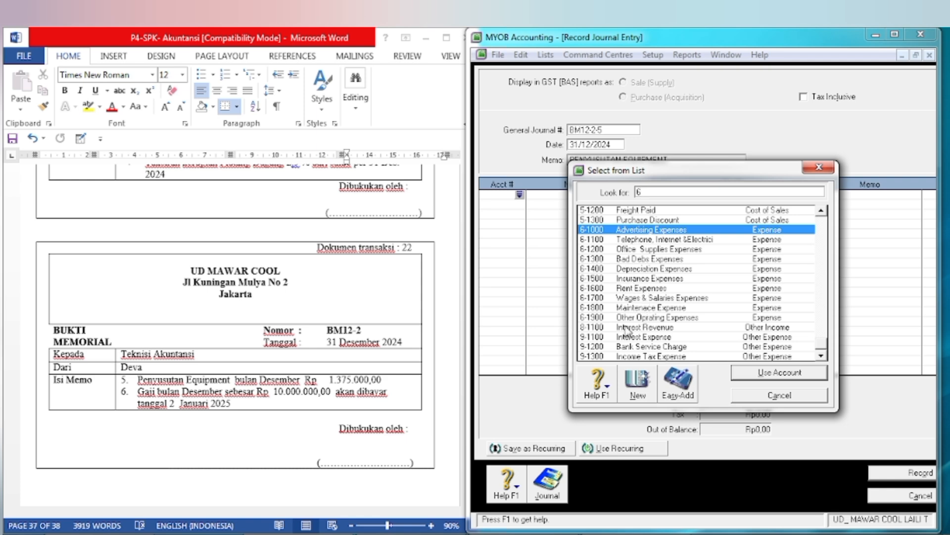
pyautogui.click(635, 271)
pyautogui.click(747, 374)
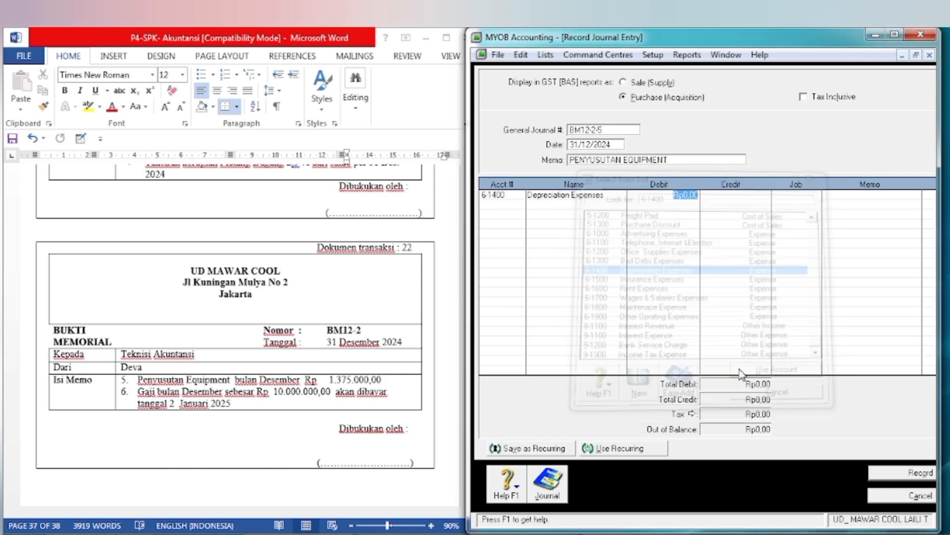
# Step: Set the debit of the Depreciation Expenses line to 13275000
pyautogui.write('1')
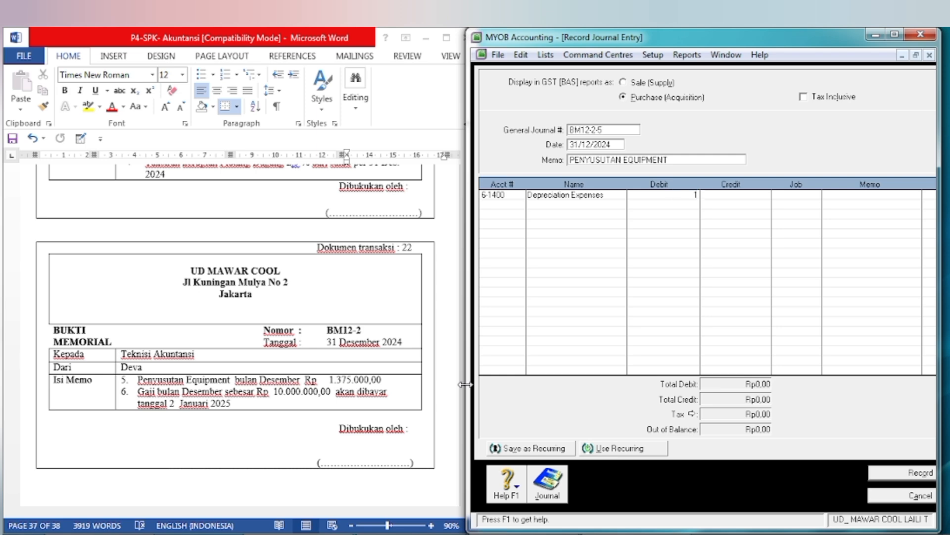
pyautogui.write('3275000')
pyautogui.press('Tab')
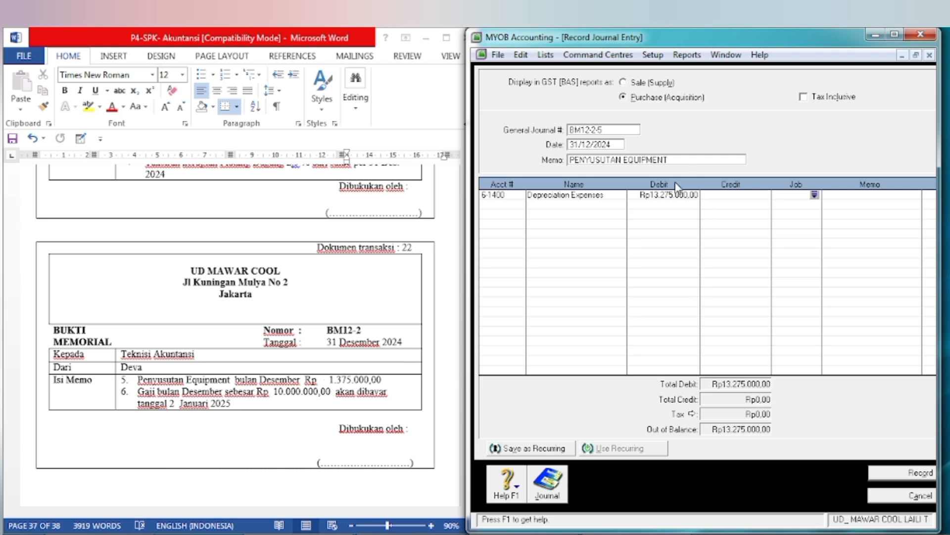
# Step: Set the debit of the Depreciation Expenses line to 1327500
pyautogui.click(679, 198)
pyautogui.click(678, 196)
pyautogui.press('BackSpace')
pyautogui.press('Return')
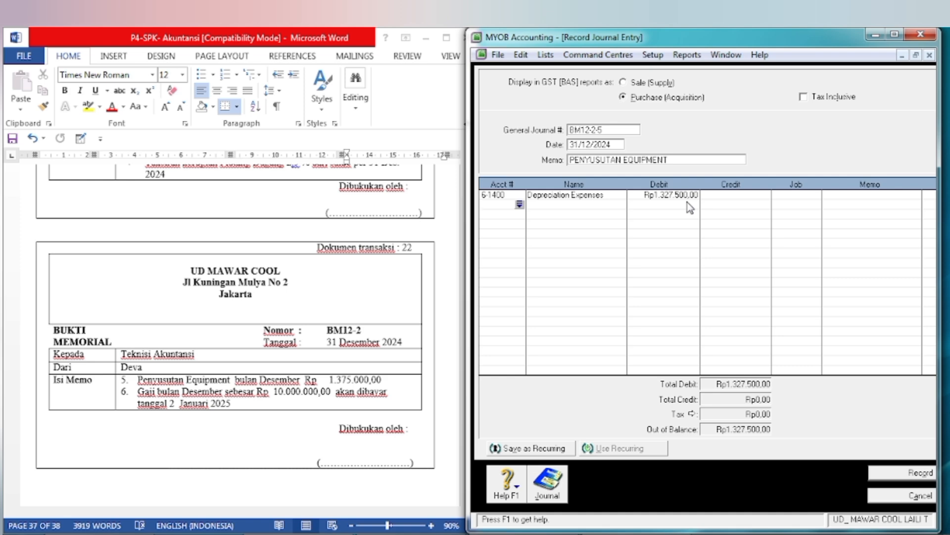
# Step: Add account 1-2110 Equipment Accum. Dep. to the second journal line
pyautogui.press('Return')
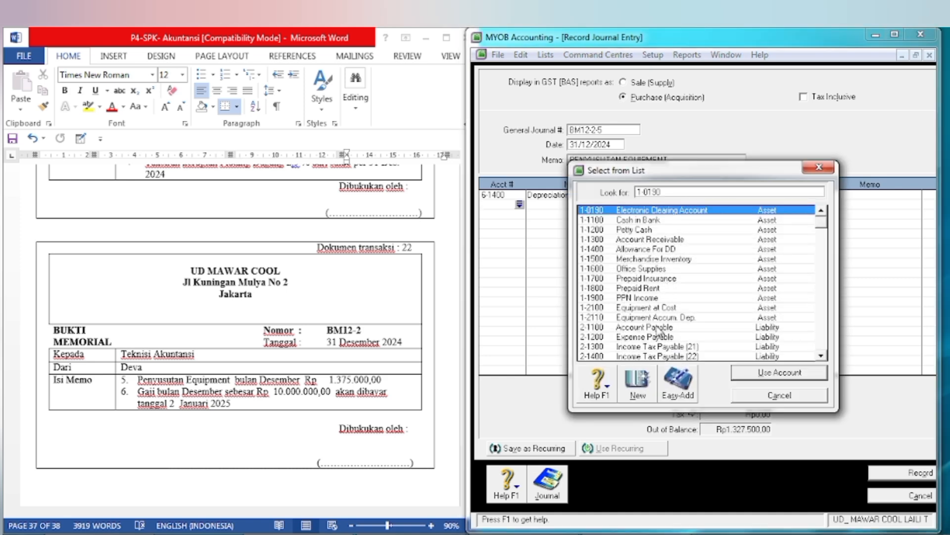
pyautogui.click(661, 320)
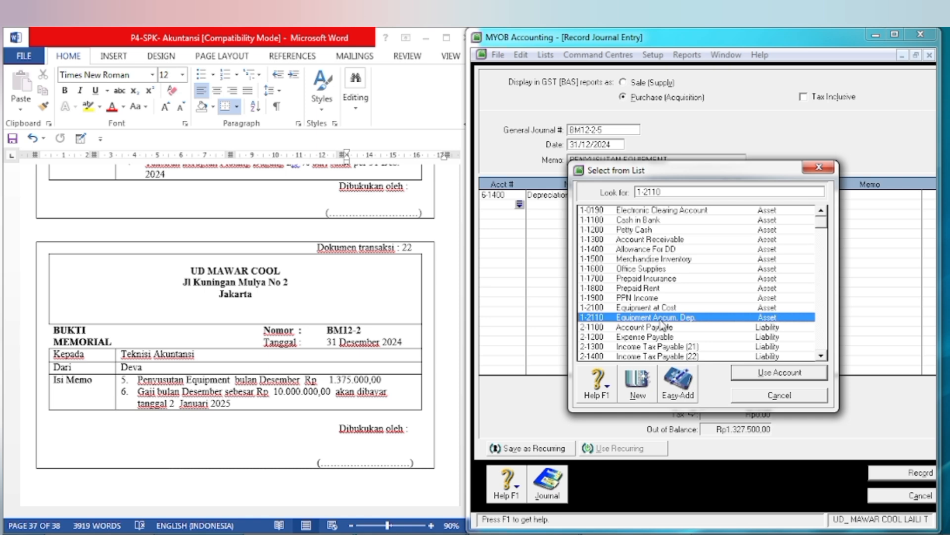
pyautogui.click(787, 375)
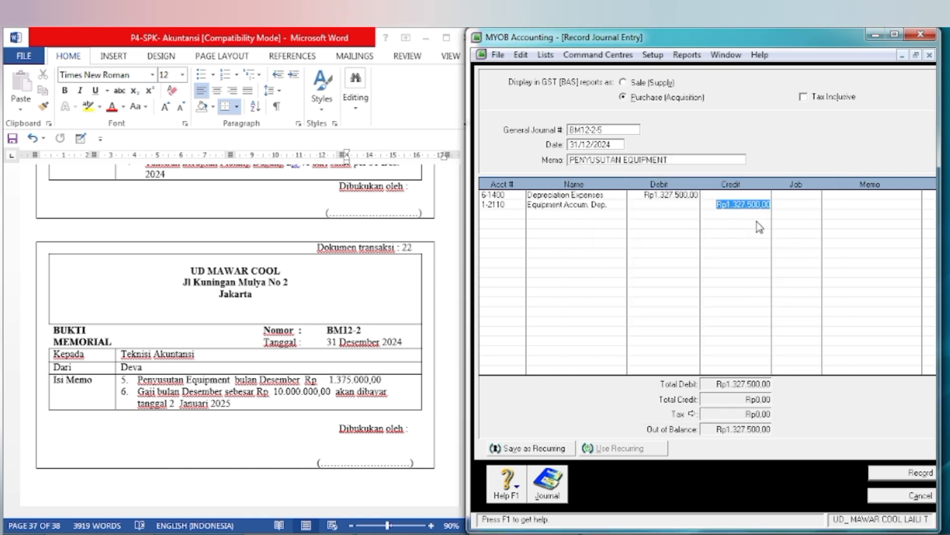
# Step: Correct the debit of the Depreciation Expenses line to 1375000
pyautogui.click(674, 197)
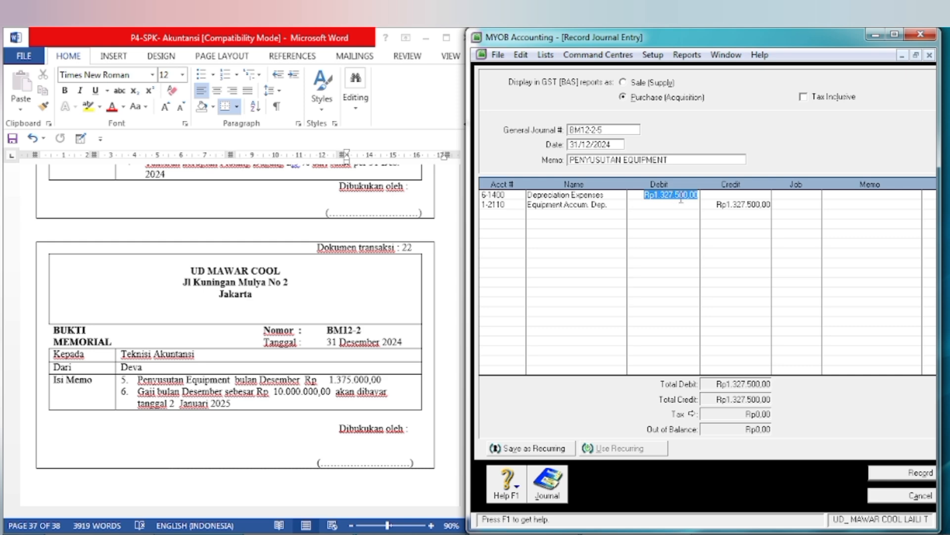
pyautogui.click(668, 195)
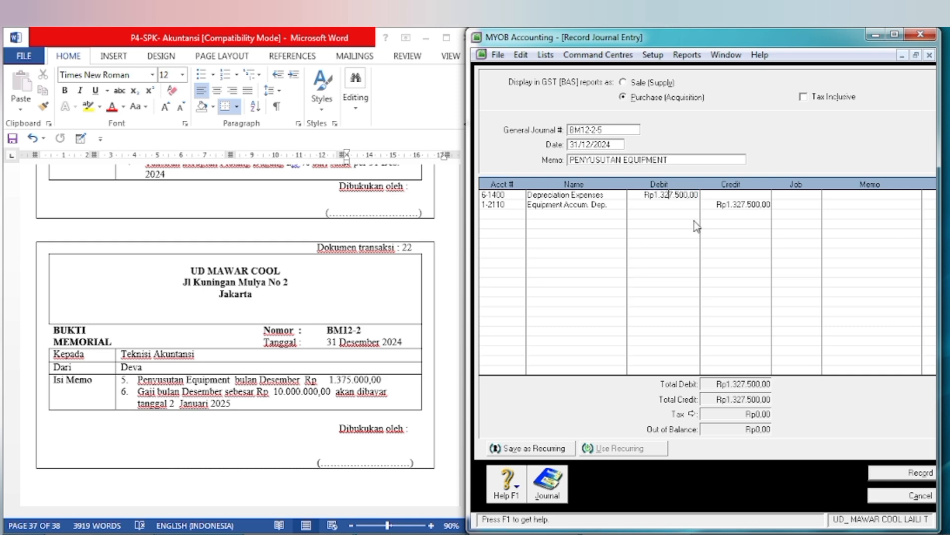
pyautogui.press('BackSpace')
pyautogui.write('0')
pyautogui.press('Return')
pyautogui.press('Tab')
pyautogui.press('Tab')
pyautogui.press('Tab')
# Step: Clear the Equipment Accum. Dep. credit, refill it with the balancing amount 1375000, and record the journal entry
pyautogui.click(736, 205)
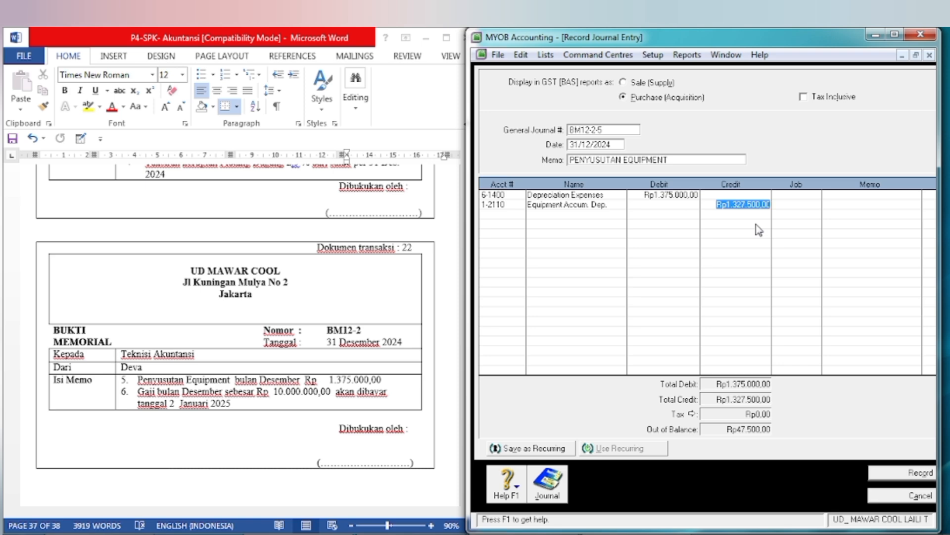
pyautogui.press('Delete')
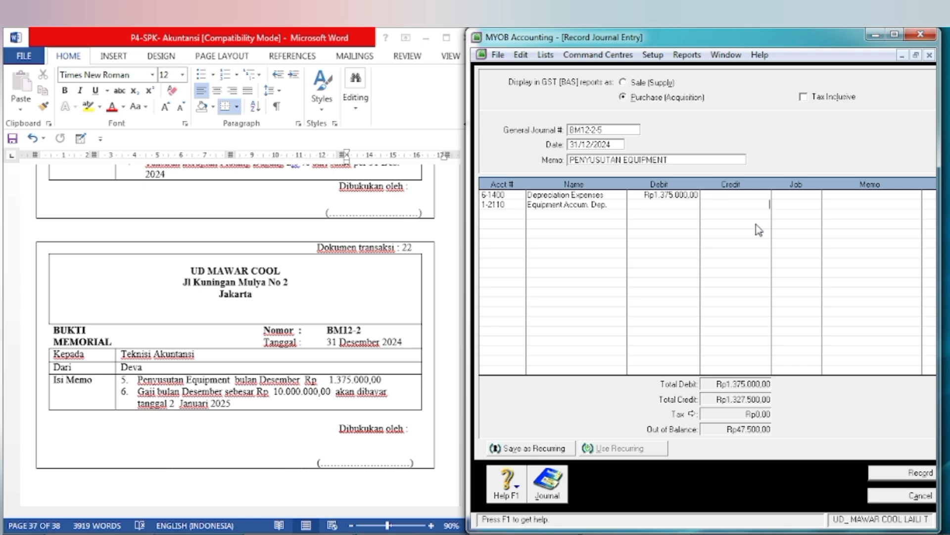
pyautogui.click(666, 198)
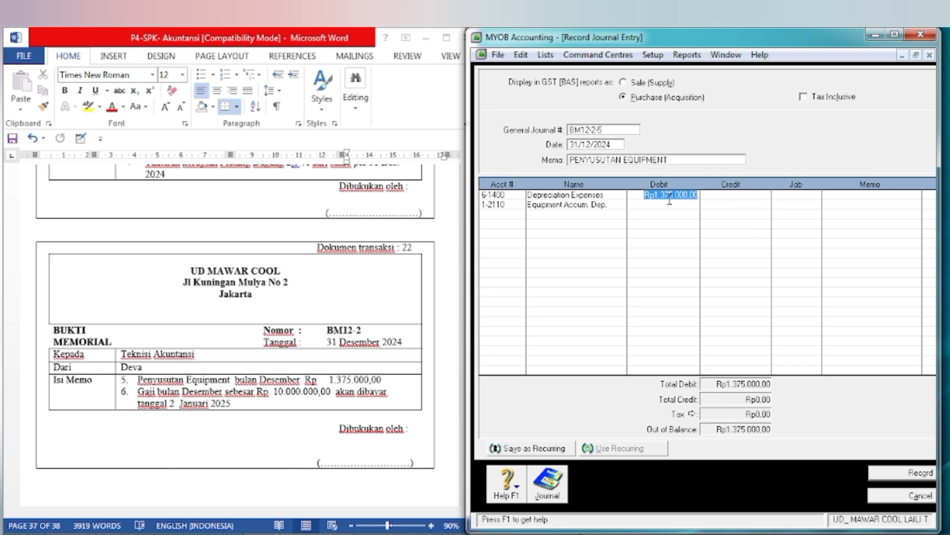
pyautogui.press('Tab')
pyautogui.press('Tab')
pyautogui.press('Tab')
pyautogui.press('Tab')
pyautogui.press('Tab')
pyautogui.press('Tab')
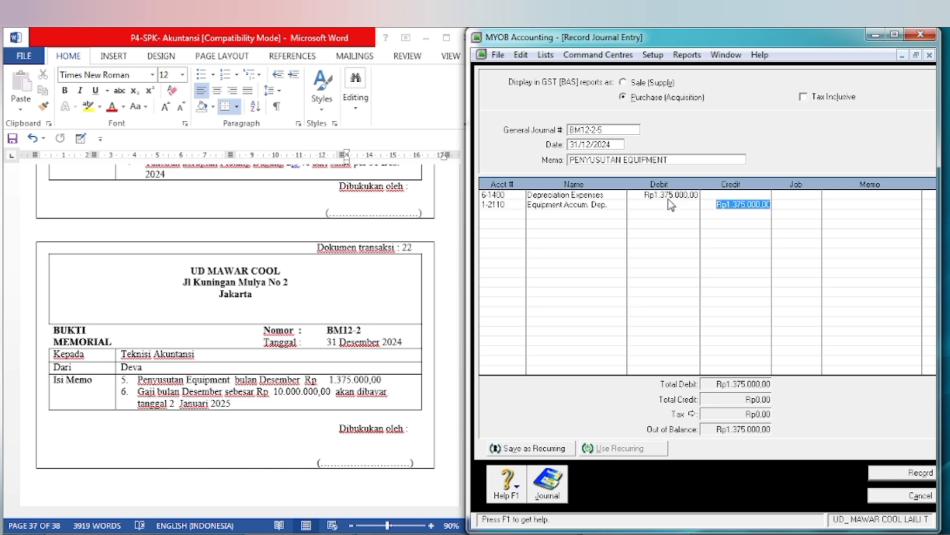
pyautogui.press('Tab')
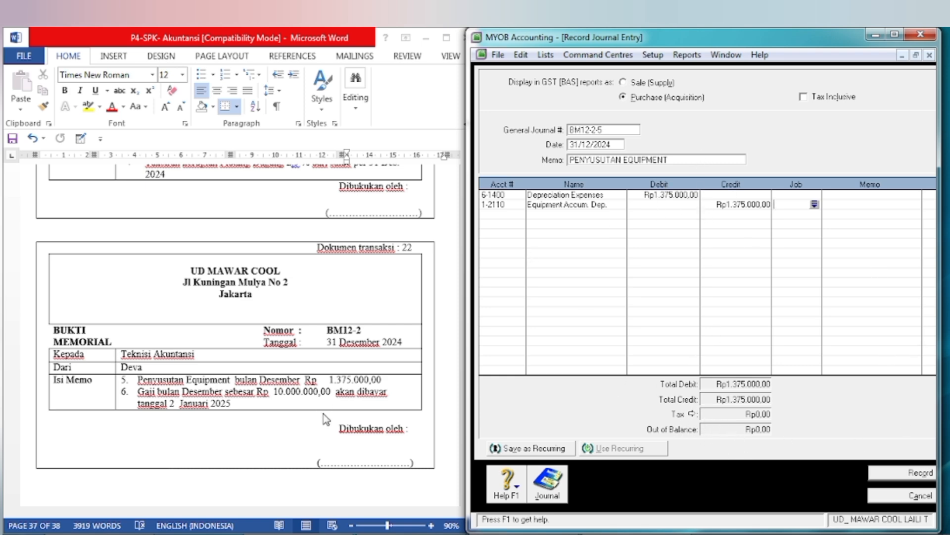
pyautogui.click(890, 475)
# Step: Number the new journal entry BM12-2-6 and set its memo to GAJI BLN DES
pyautogui.click(609, 132)
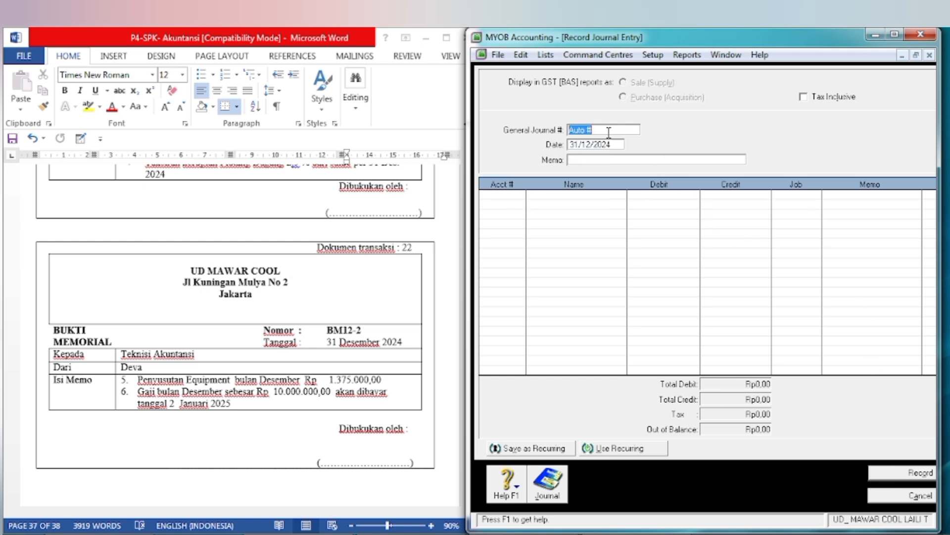
pyautogui.write('BM')
pyautogui.write('G')
pyautogui.write('AJI BLN DE')
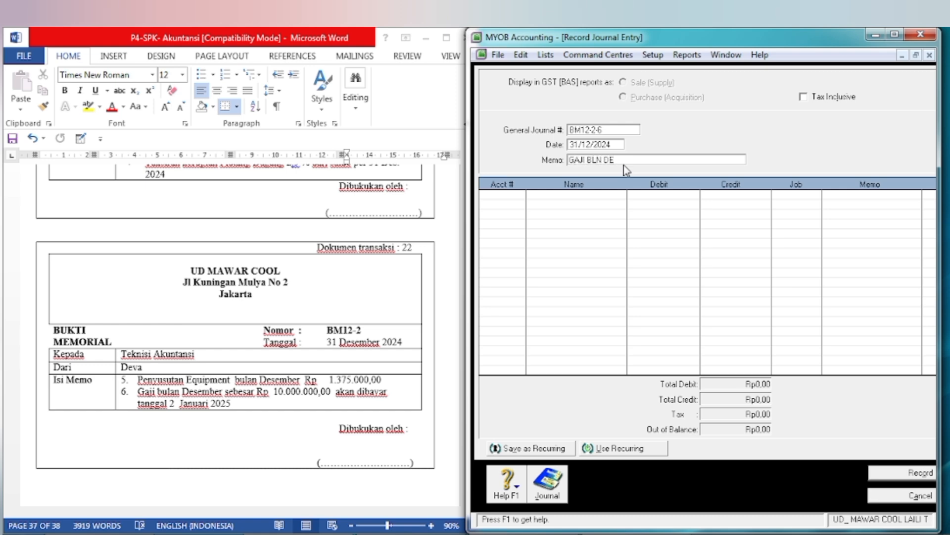
pyautogui.write('S')
# Step: Add account 6-1700 Wages & Salaries Expenses to the first journal line
pyautogui.click(519, 198)
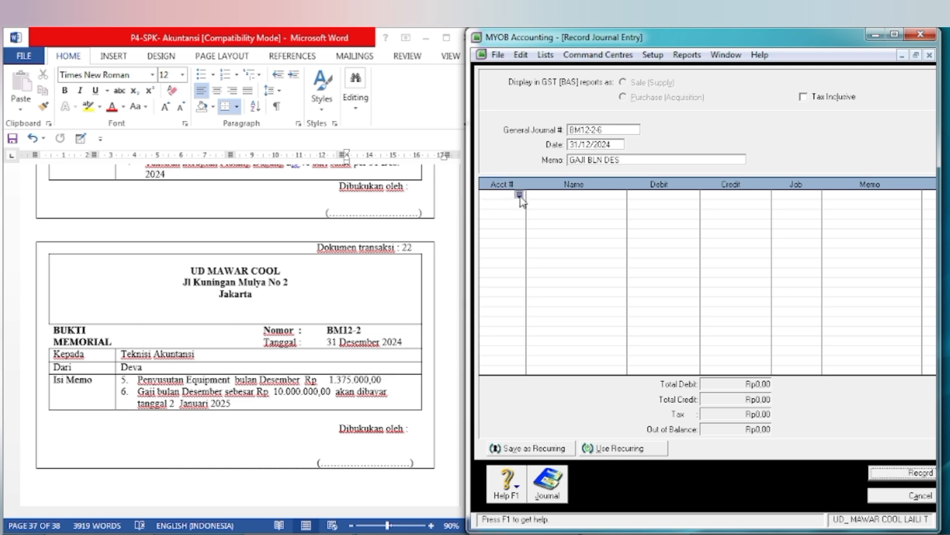
pyautogui.click(519, 196)
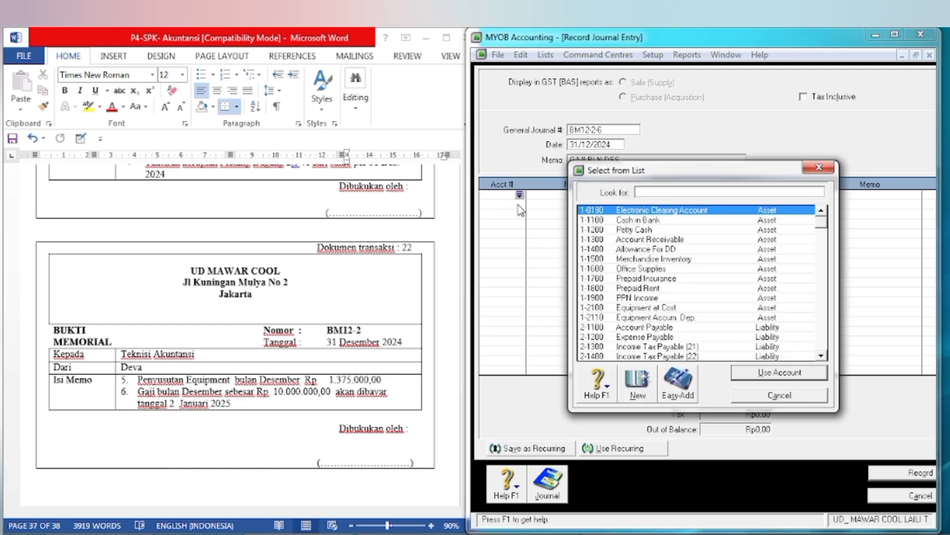
pyautogui.write('6')
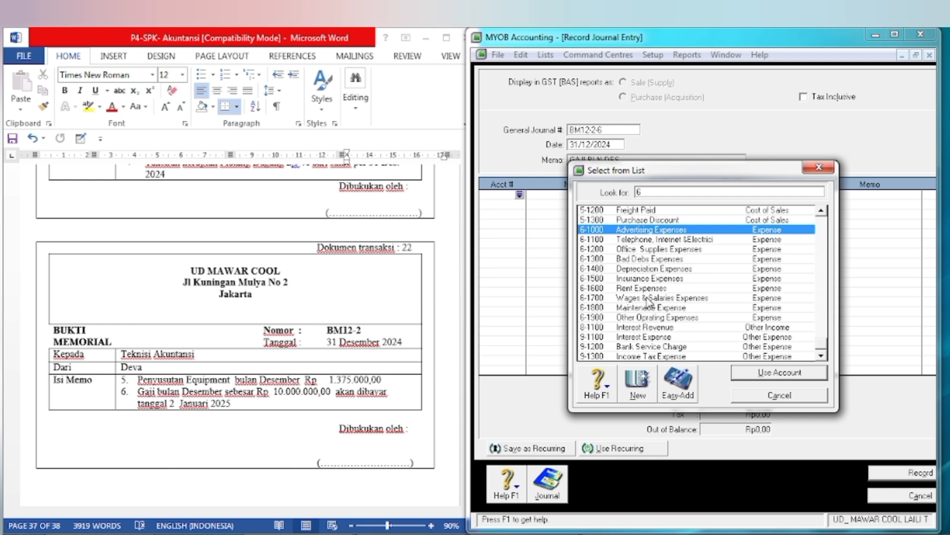
pyautogui.write('-1700')
pyautogui.click(772, 372)
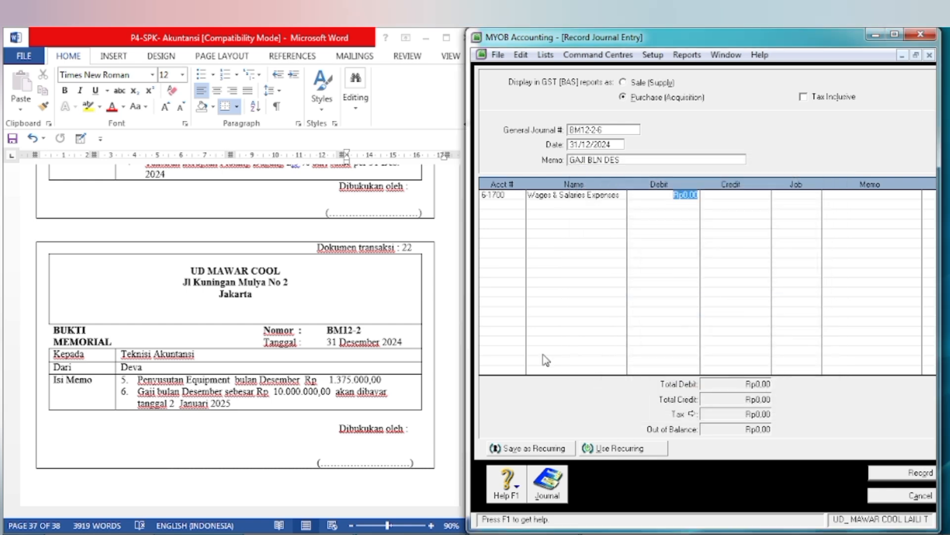
# Step: Set the debit of the Wages & Salaries Expenses line to 10000000
pyautogui.write('1')
pyautogui.write('0.000.')
pyautogui.write('000')
pyautogui.press('Tab')
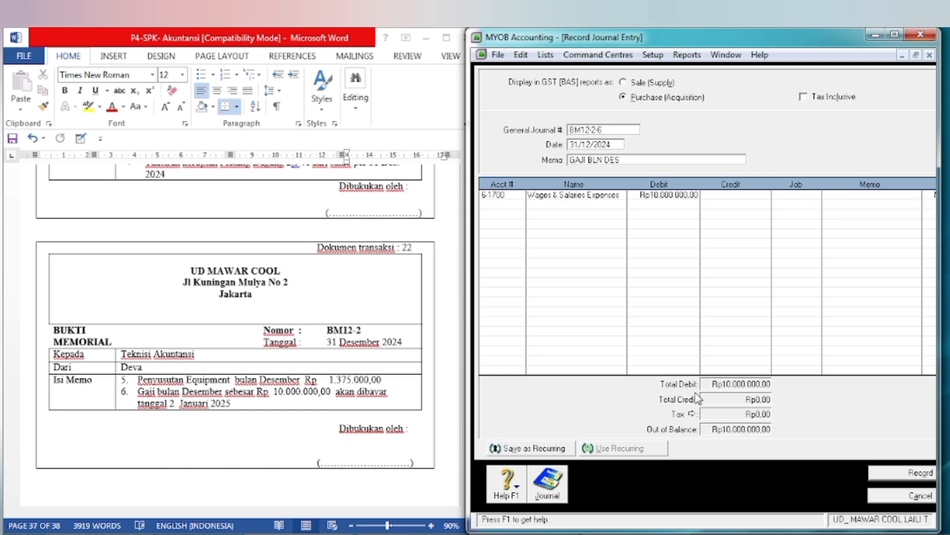
# Step: Add account 2-1200 Expense Payable with a credit of 10000000 to the second line and record the journal entry
pyautogui.press('Tab')
pyautogui.press('Tab')
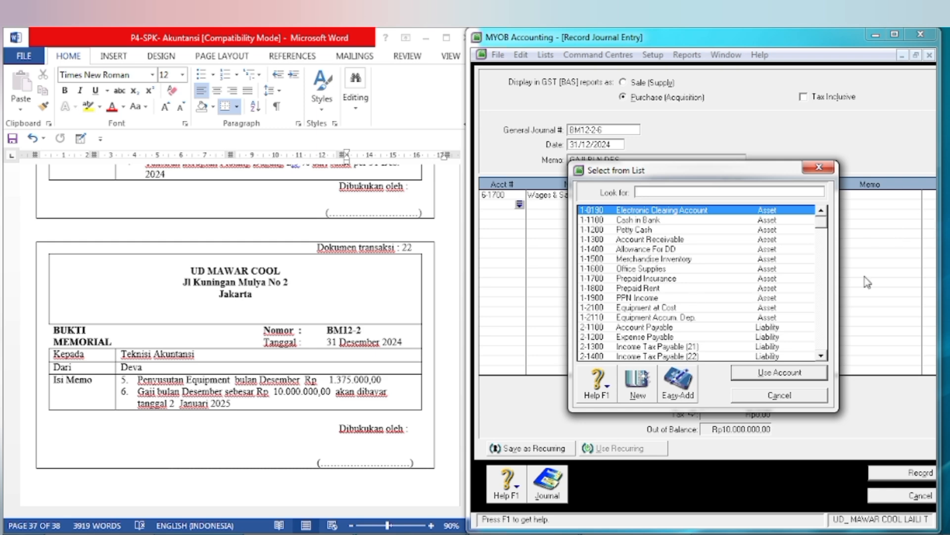
pyautogui.write('2-1200')
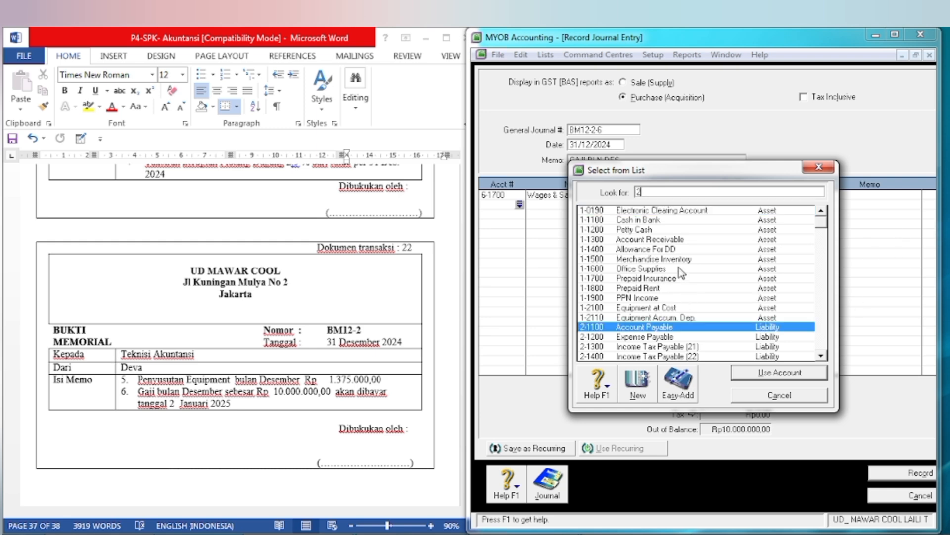
pyautogui.click(766, 379)
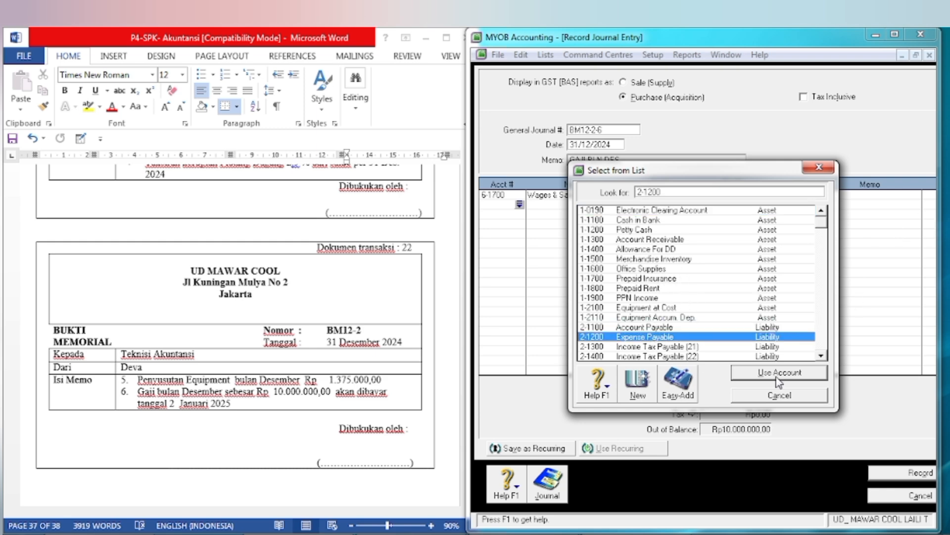
pyautogui.press('Tab')
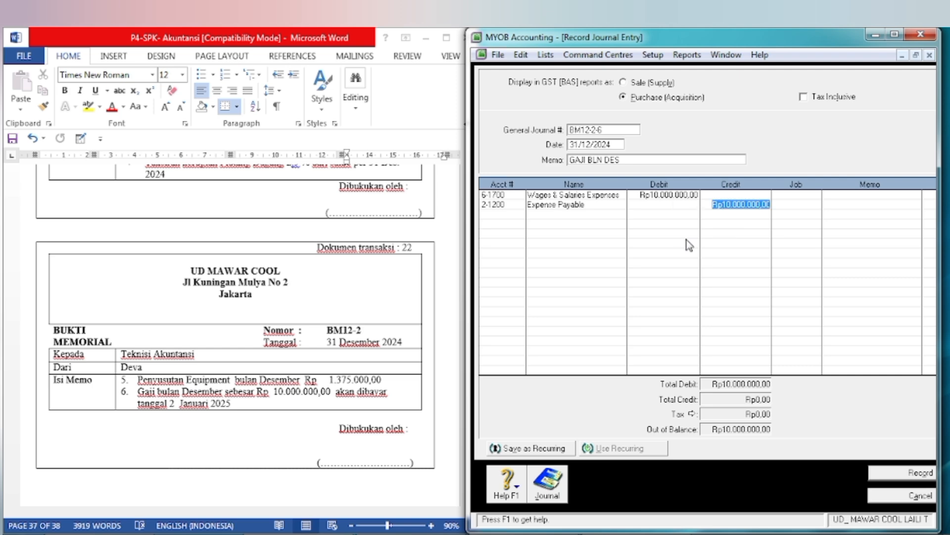
pyautogui.press('Tab')
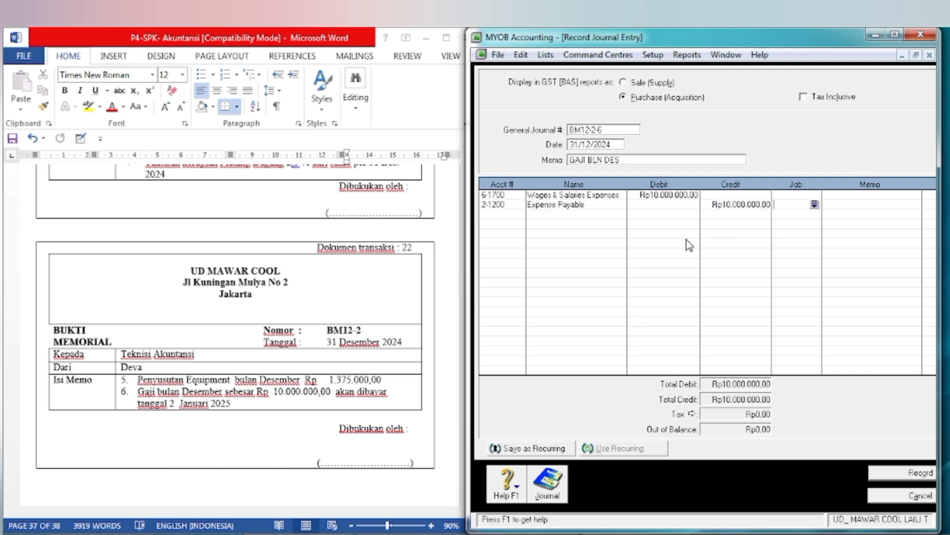
pyautogui.click(908, 474)
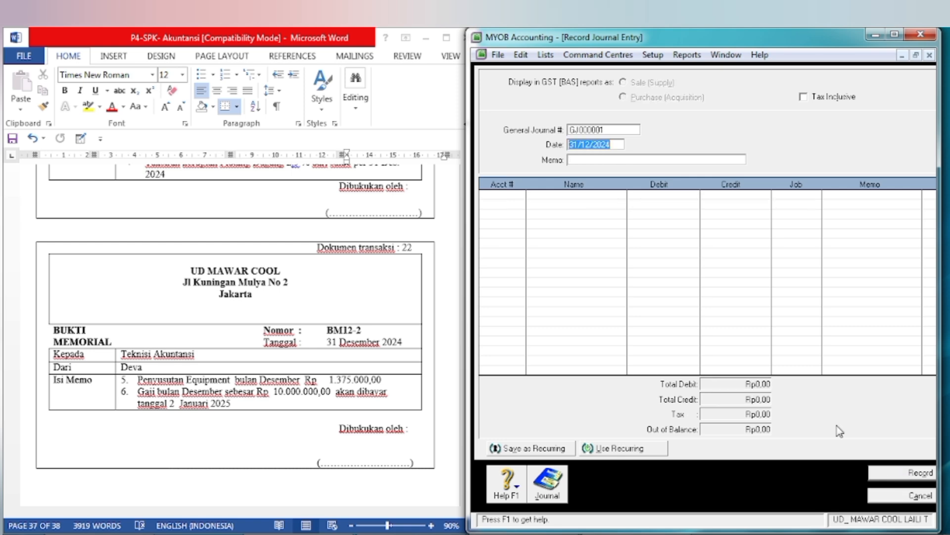
# Step: In the Word document, change the memo number of transaction document 23 to BM12-3
pyautogui.click(280, 473)
pyautogui.scroll(-8, 277, 465)
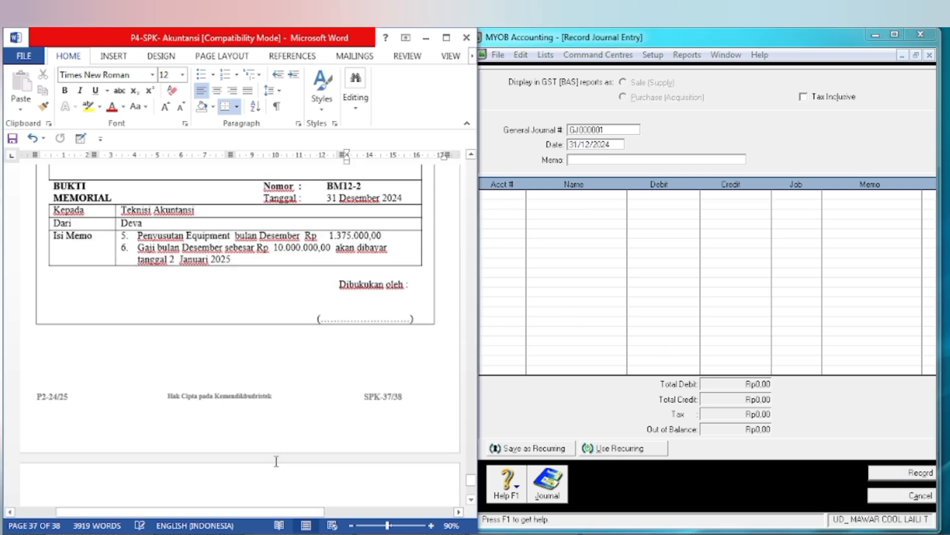
pyautogui.scroll(-2, 274, 464)
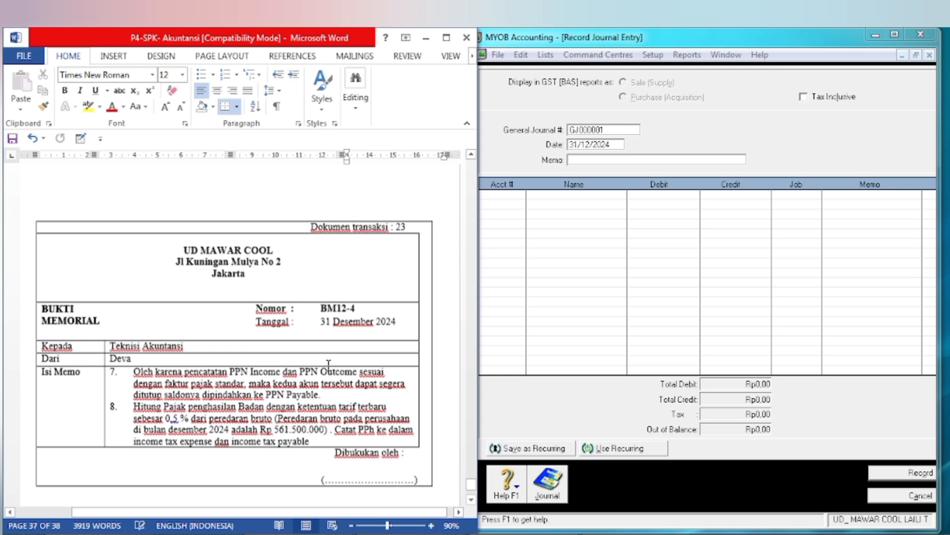
pyautogui.click(375, 308)
pyautogui.press('BackSpace')
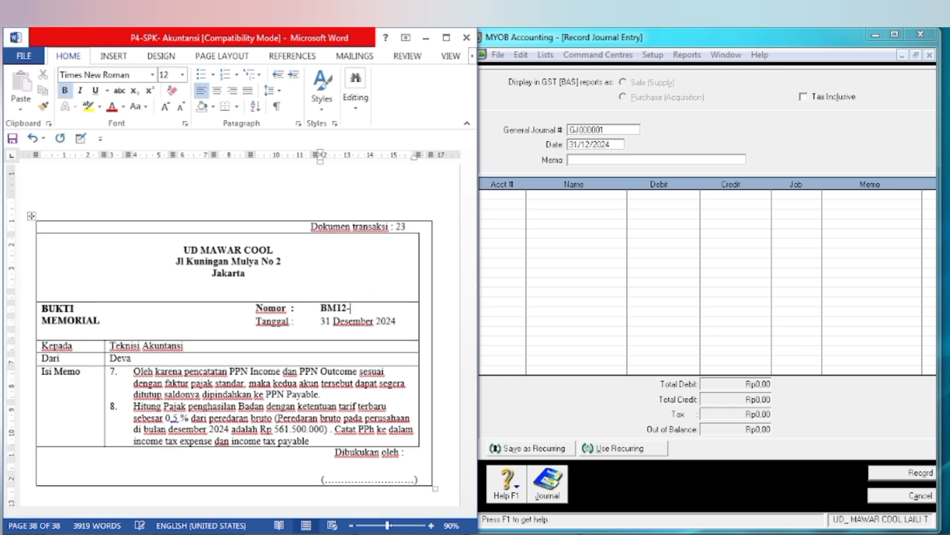
pyautogui.write('3')
pyautogui.click(172, 346)
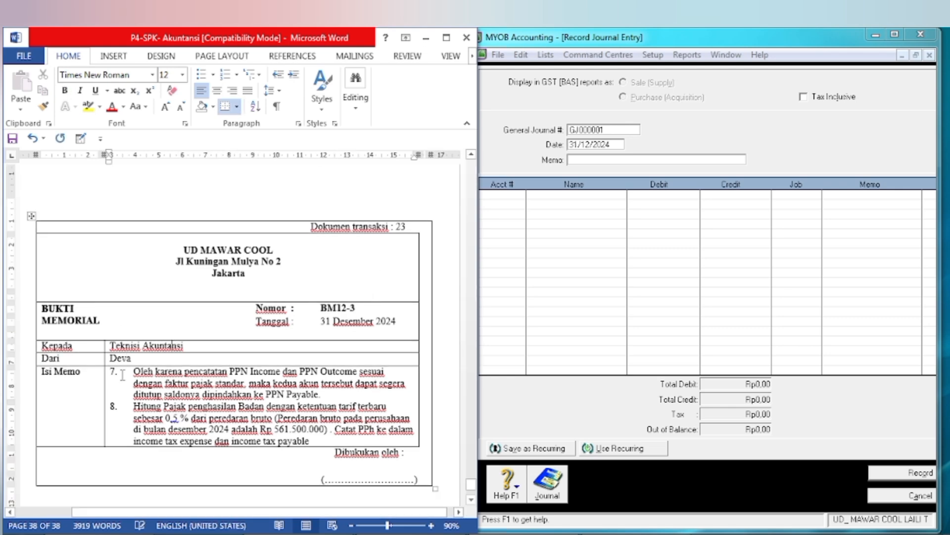
# Step: Switch to MYOB and number the new journal entry BM12-3-7
pyautogui.click(582, 135)
pyautogui.click(607, 131)
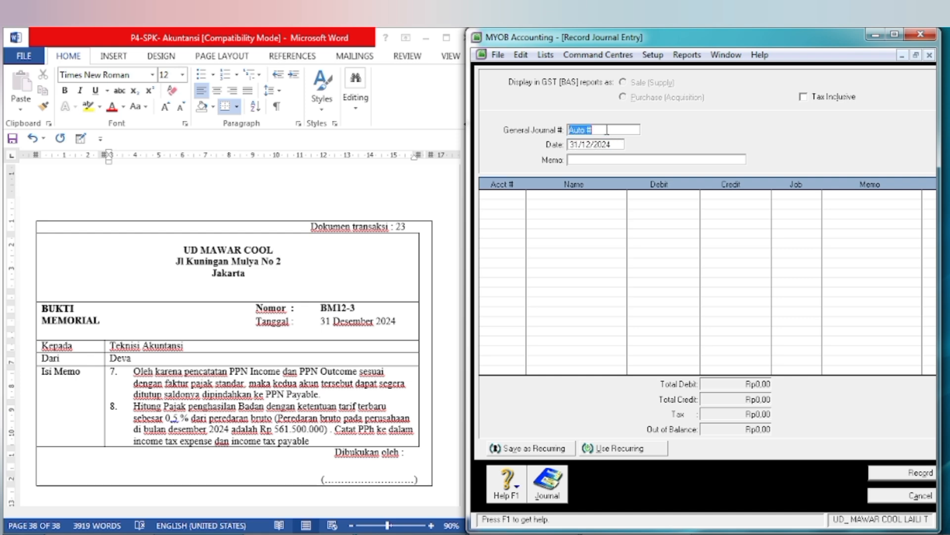
pyautogui.write('BM12-3-7')
pyautogui.press('Tab')
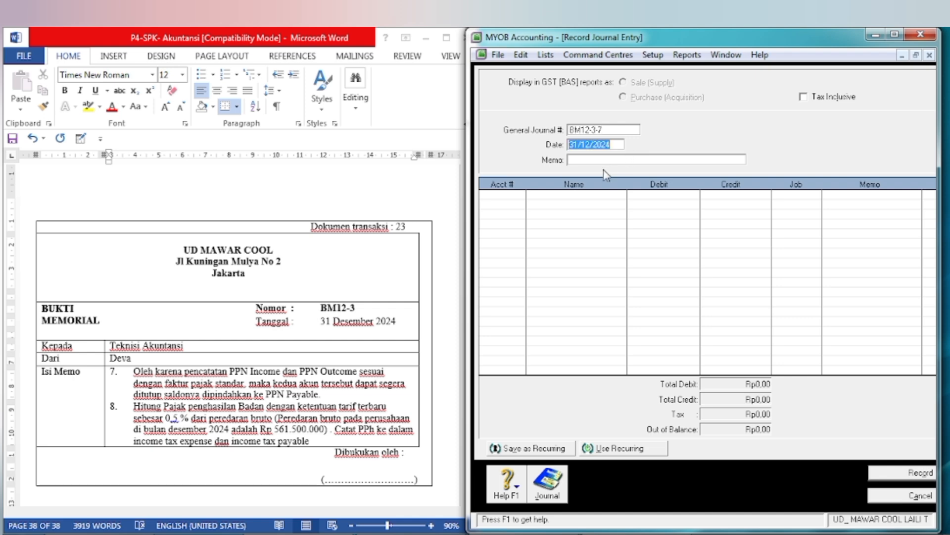
# Step: Set the journal entry's memo to PENUTUPAN PPN INCOME &PPN OUTCOME
pyautogui.press('Tab')
pyautogui.click(589, 162)
pyautogui.write('PENUTUPAN PPN I')
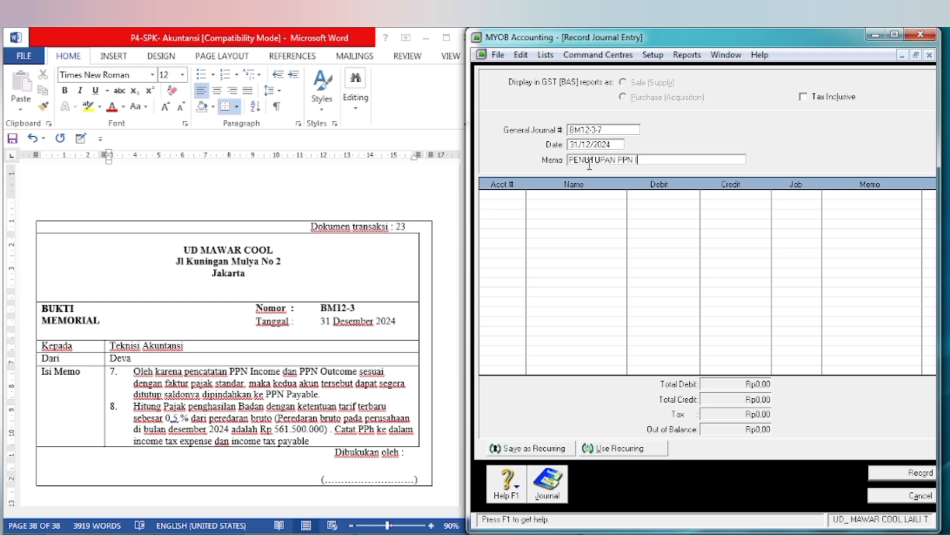
pyautogui.write('N')
pyautogui.write('COME ')
pyautogui.write('%PPN OUT')
pyautogui.write('COME')
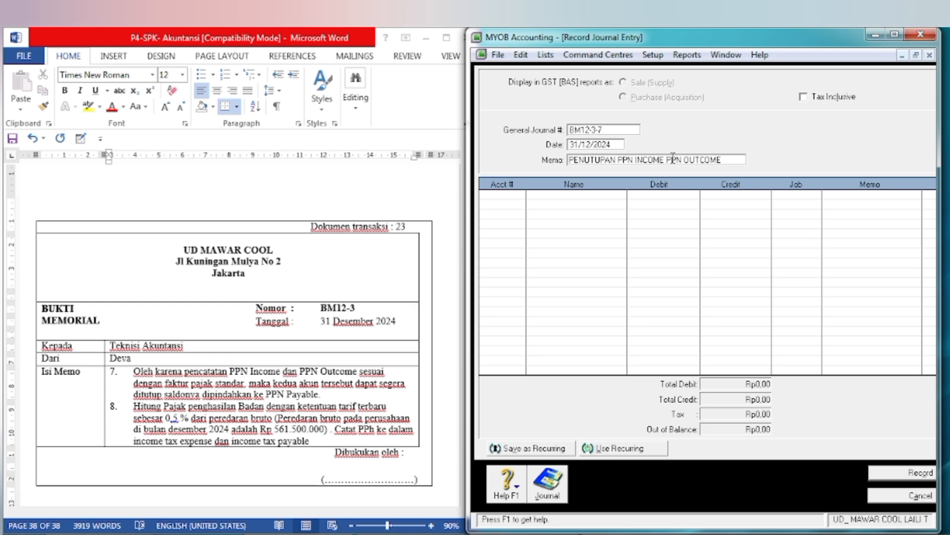
pyautogui.write('&')
# Step: Examine the 31 December 2024 trial balance in the Word document for the PPN Income and PPN Outcome balances
pyautogui.click(503, 194)
pyautogui.click(280, 424)
pyautogui.scroll(15, 279, 421)
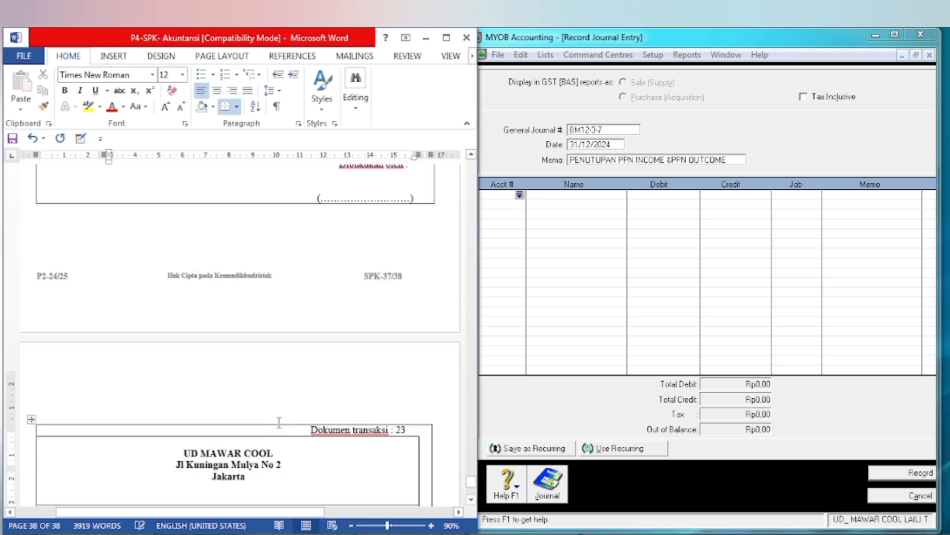
pyautogui.scroll(15, 279, 421)
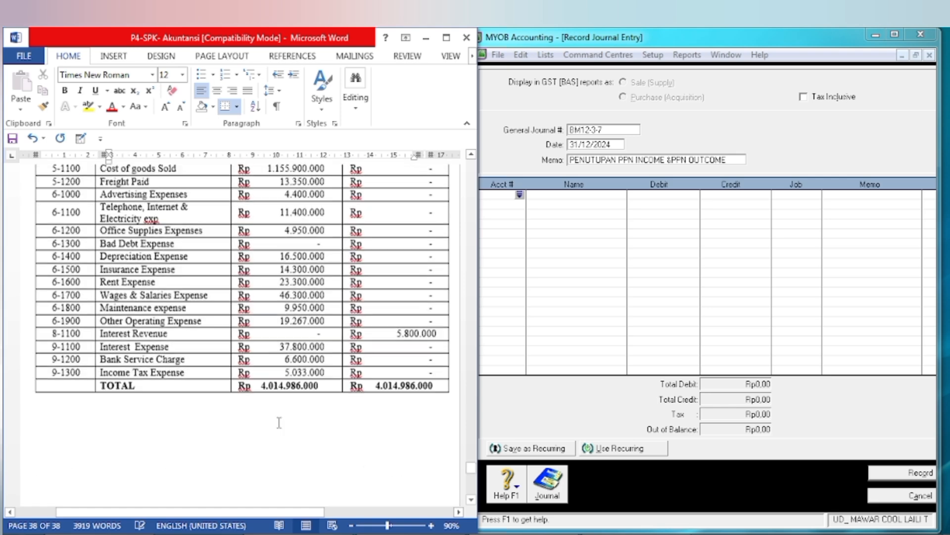
pyautogui.scroll(10, 281, 421)
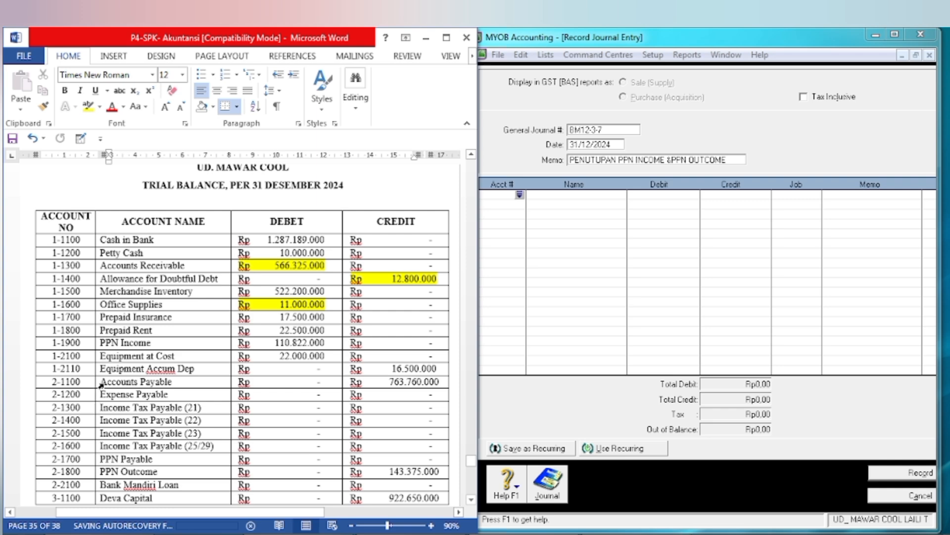
# Step: Highlight the PPN Income and PPN Outcome rows of the Word trial balance in yellow, from account name to balance
pyautogui.moveTo(101, 342); pyautogui.dragTo(268, 342)
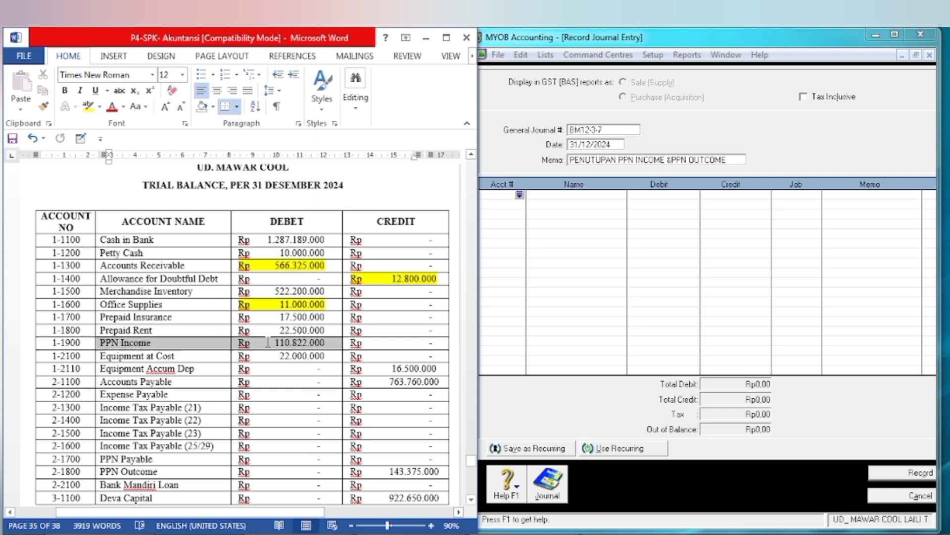
pyautogui.click(88, 107)
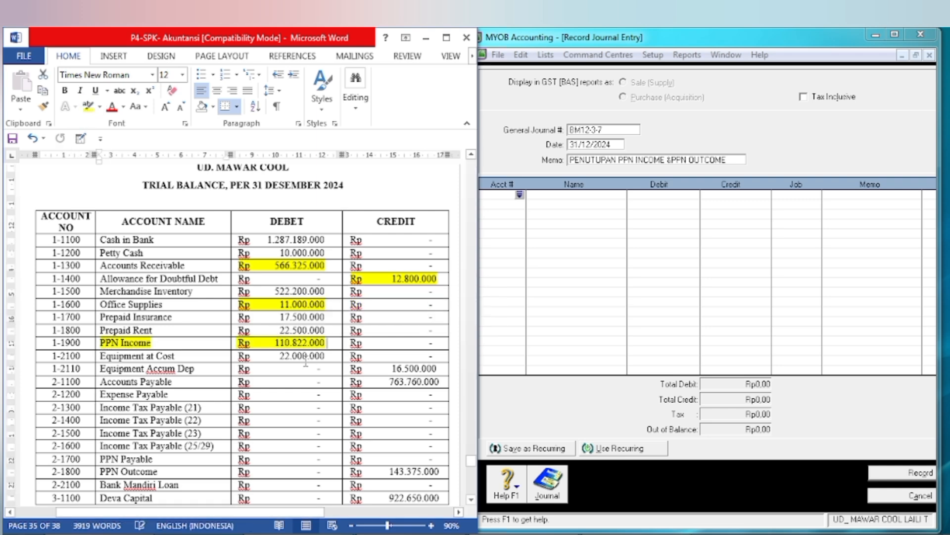
pyautogui.moveTo(102, 471); pyautogui.dragTo(443, 472)
pyautogui.click(88, 106)
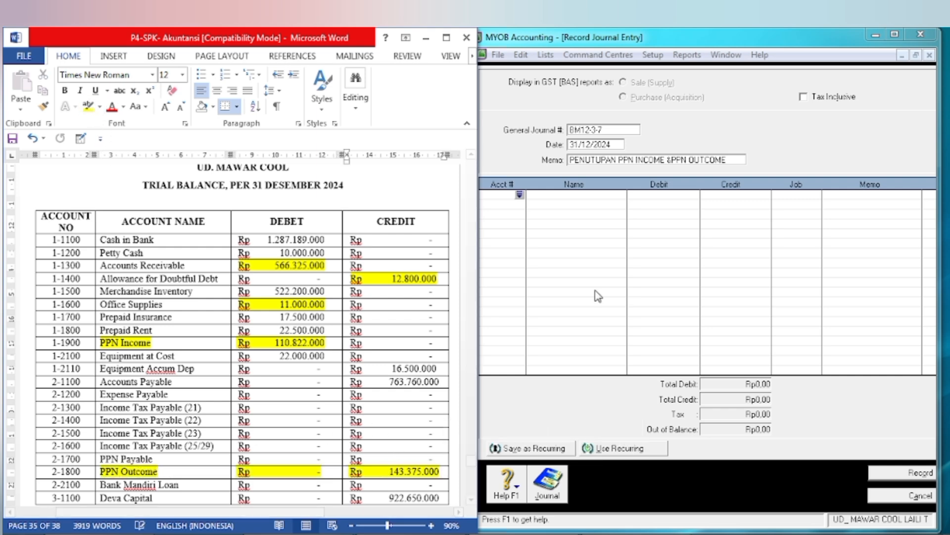
# Step: Switch to MYOB and add a journal line debiting account 2-1800 PPN Outcome with Rp143.375.000
pyautogui.click(621, 257)
pyautogui.click(519, 195)
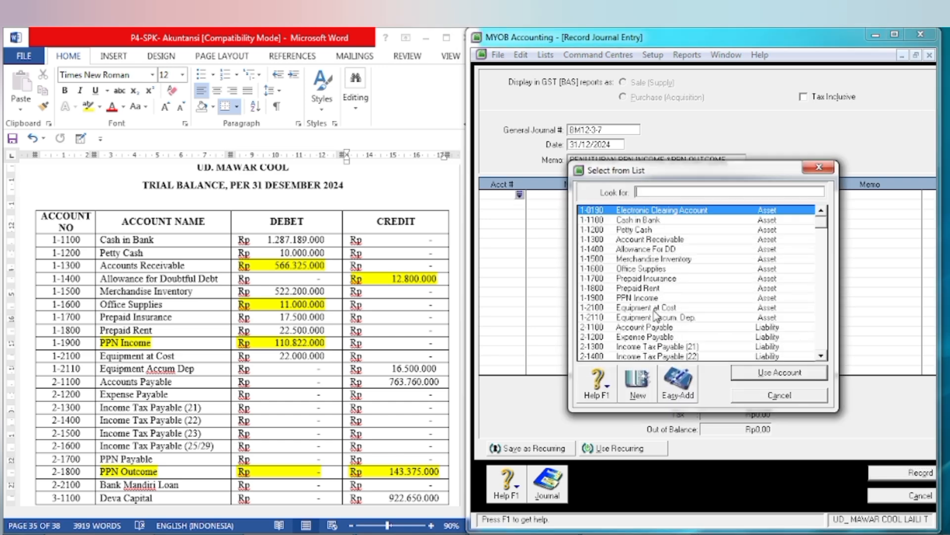
pyautogui.click(821, 356)
pyautogui.click(822, 356)
pyautogui.click(821, 356)
pyautogui.click(822, 356)
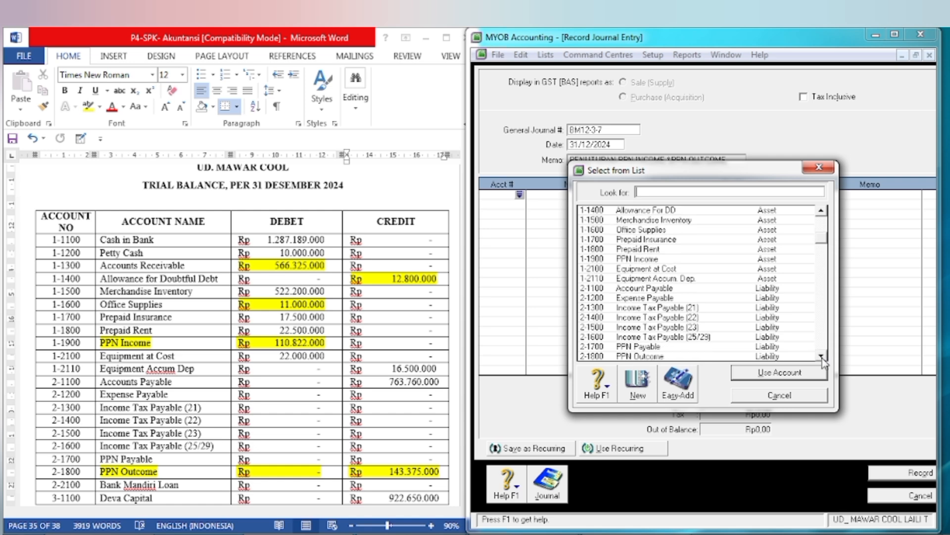
pyautogui.write('2-1800')
pyautogui.click(779, 372)
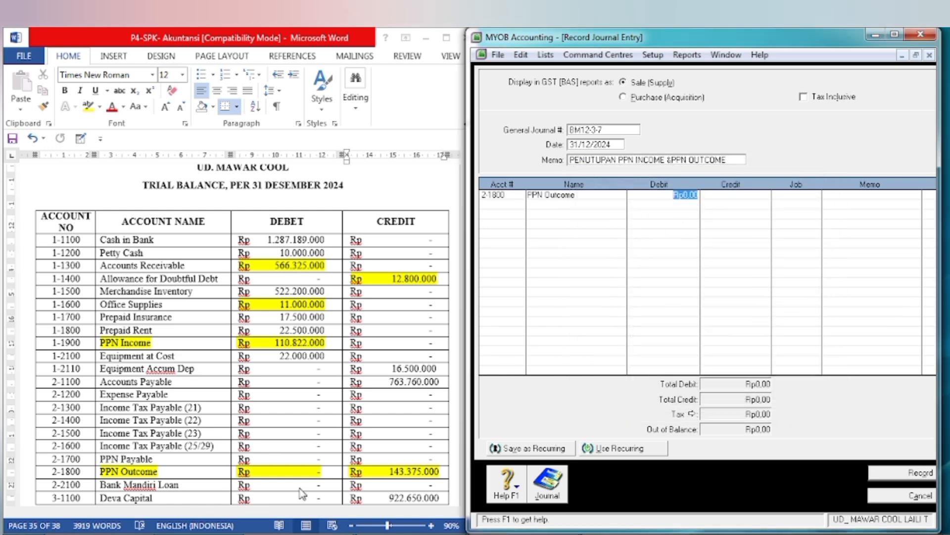
pyautogui.moveTo(636, 534)
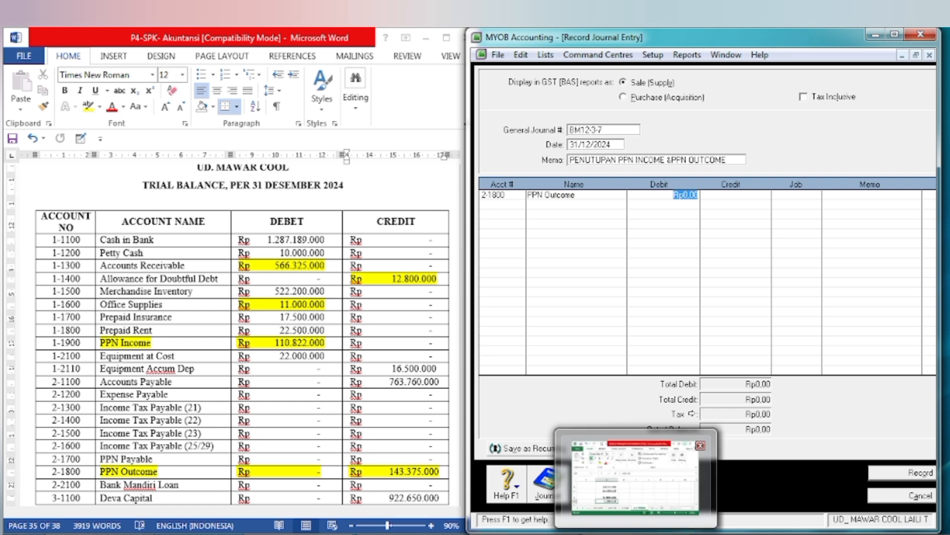
pyautogui.write('143')
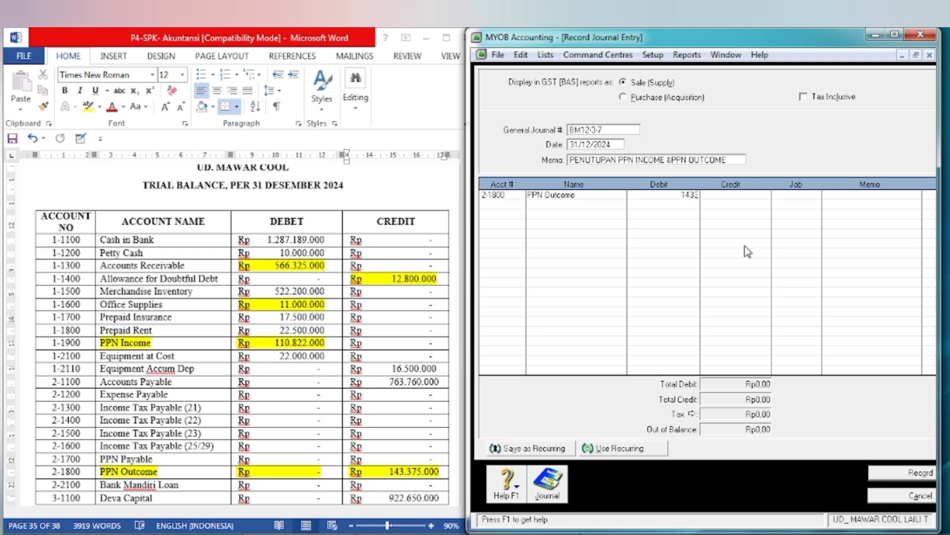
pyautogui.write('75000')
pyautogui.press('Tab')
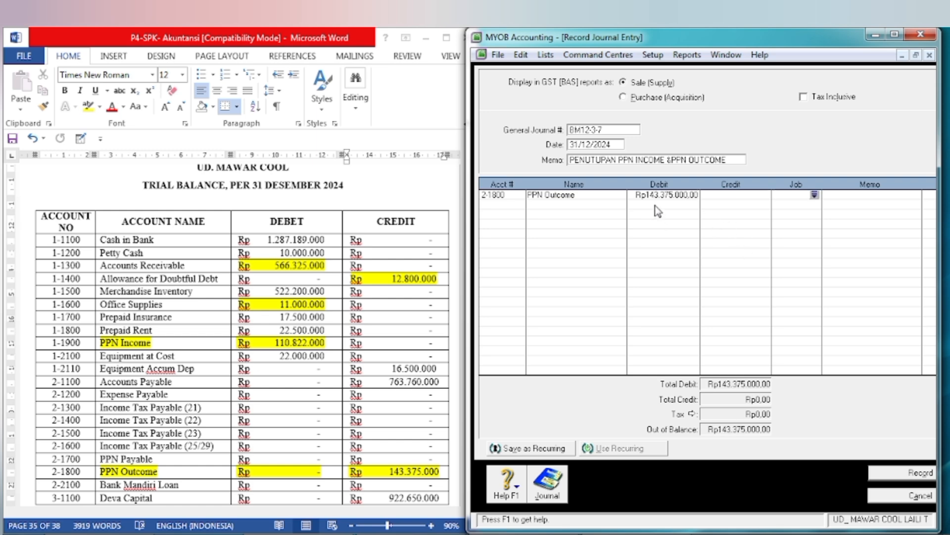
# Step: Add a second journal line crediting account 1-1900 PPN Income with Rp110.822.000
pyautogui.press('Tab')
pyautogui.press('Tab')
pyautogui.press('Tab')
pyautogui.press('Tab')
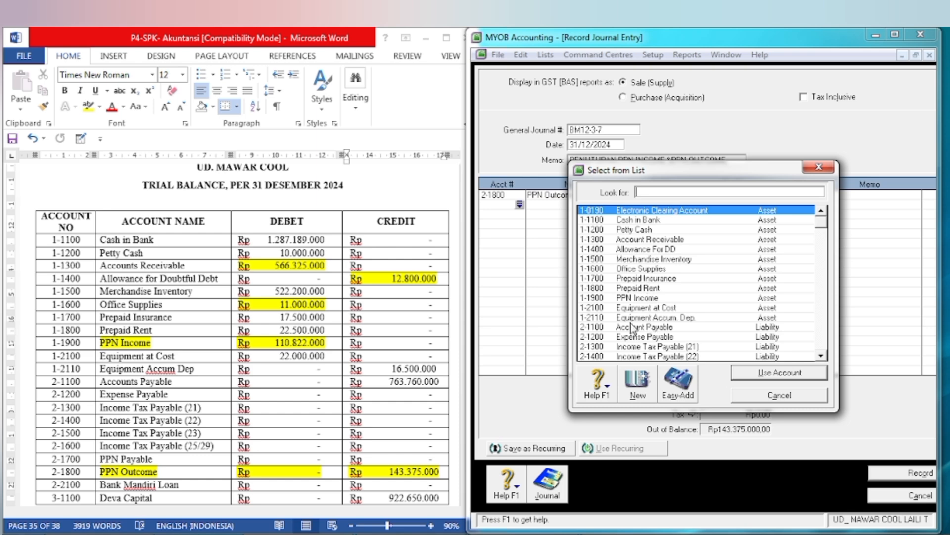
pyautogui.write('1-1900')
pyautogui.click(761, 377)
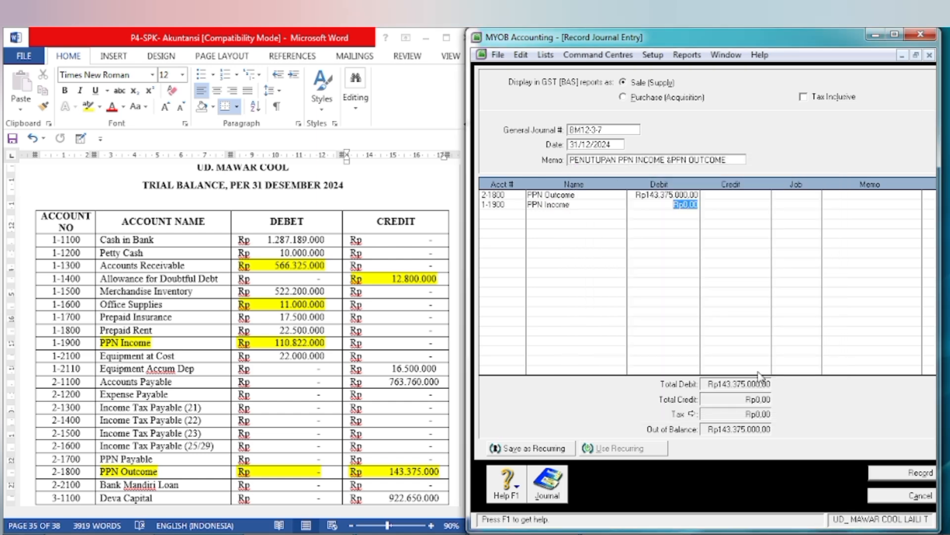
pyautogui.press('Tab')
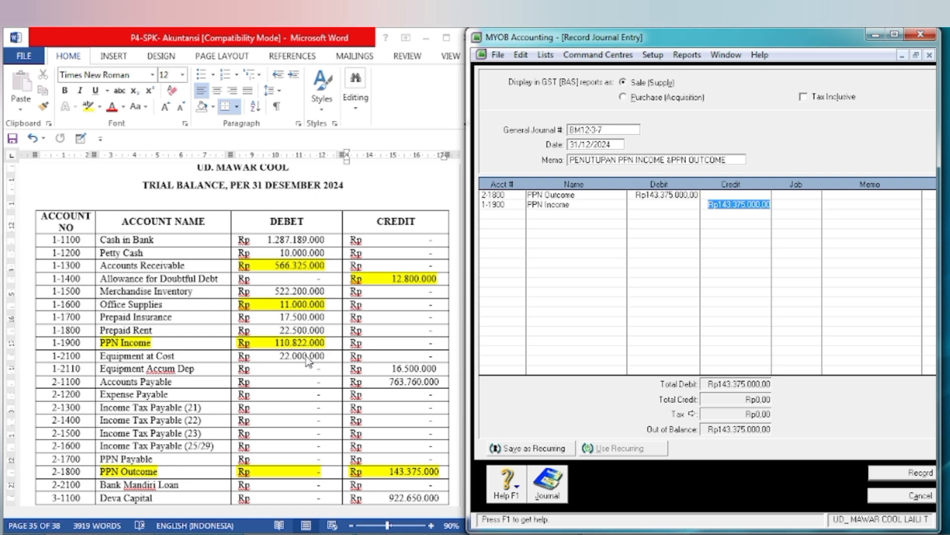
pyautogui.write('110822')
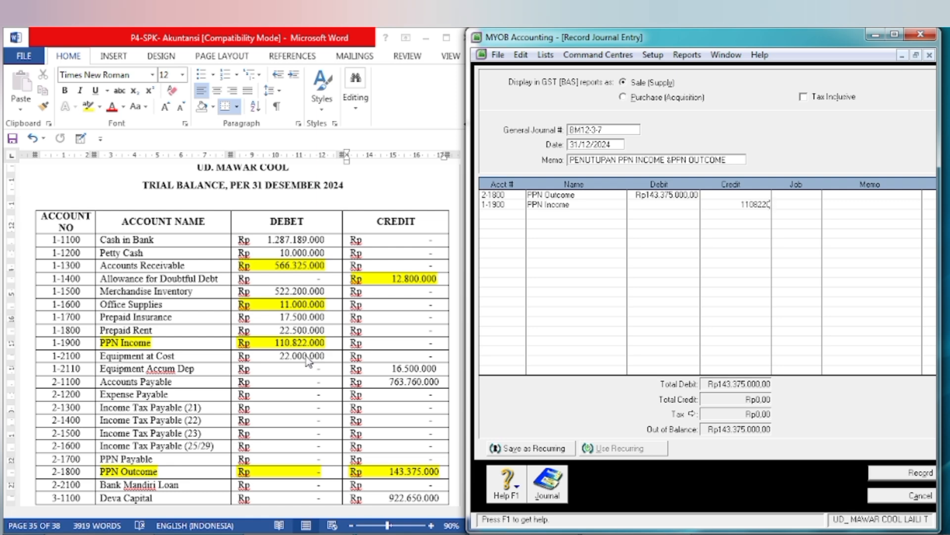
pyautogui.write('0.822.000')
pyautogui.press('Tab')
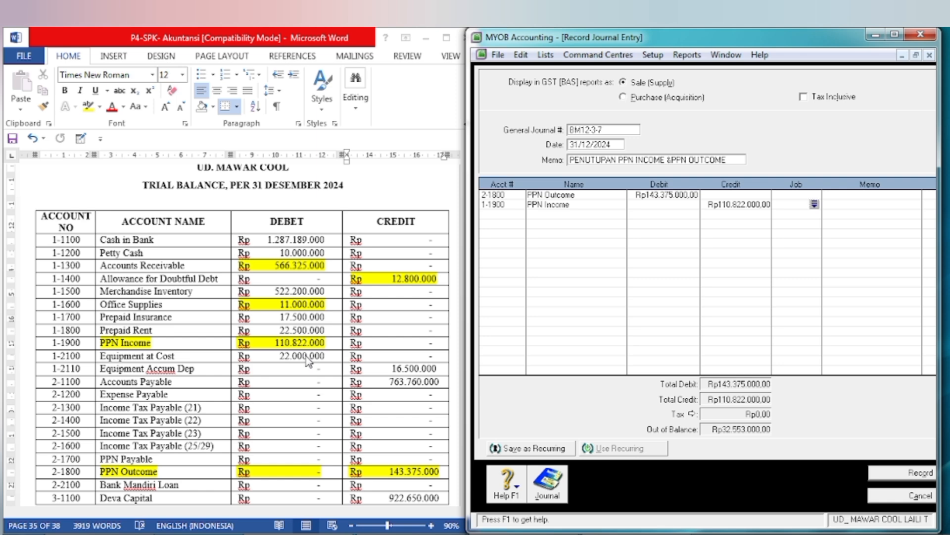
# Step: Add a third journal line crediting account 2-1700 PPN Payable with the remaining Rp32.553.000
pyautogui.press('Tab')
pyautogui.press('Tab')
pyautogui.press('Tab')
pyautogui.press('Tab')
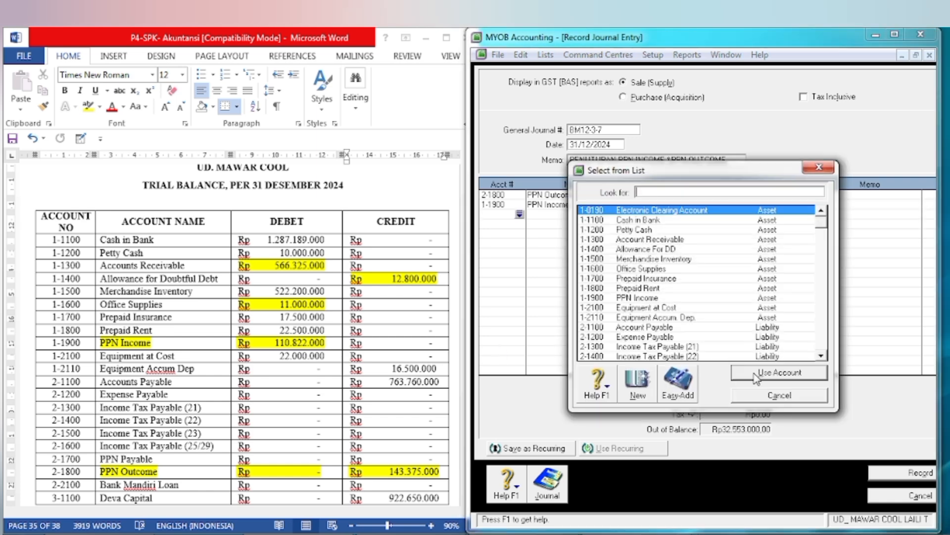
pyautogui.click(822, 357)
pyautogui.click(822, 357)
pyautogui.click(821, 356)
pyautogui.click(821, 357)
pyautogui.click(822, 357)
pyautogui.click(663, 338)
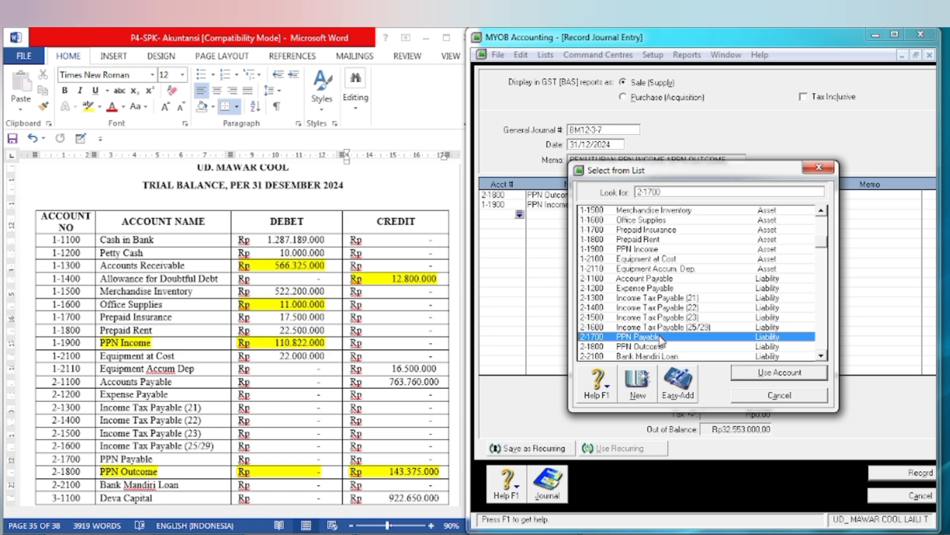
pyautogui.click(770, 377)
pyautogui.press('Tab')
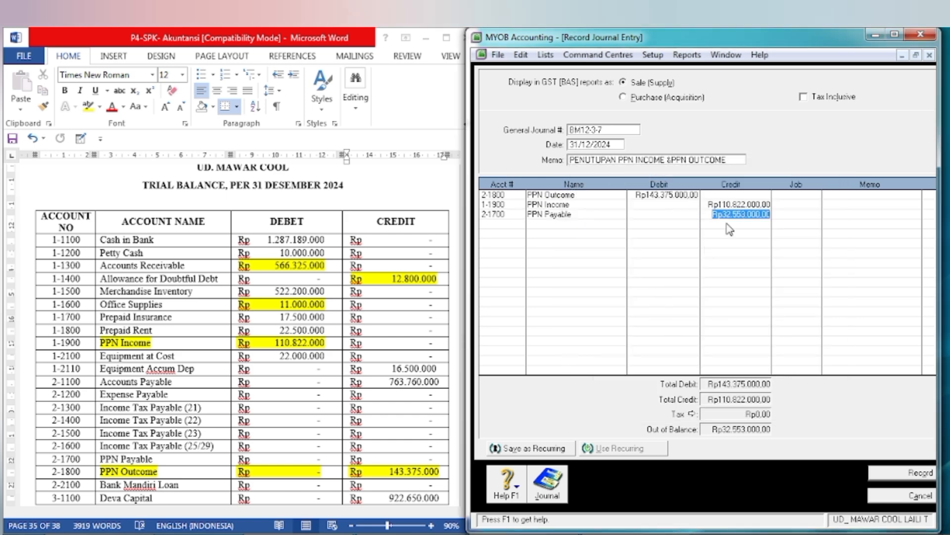
pyautogui.press('Tab')
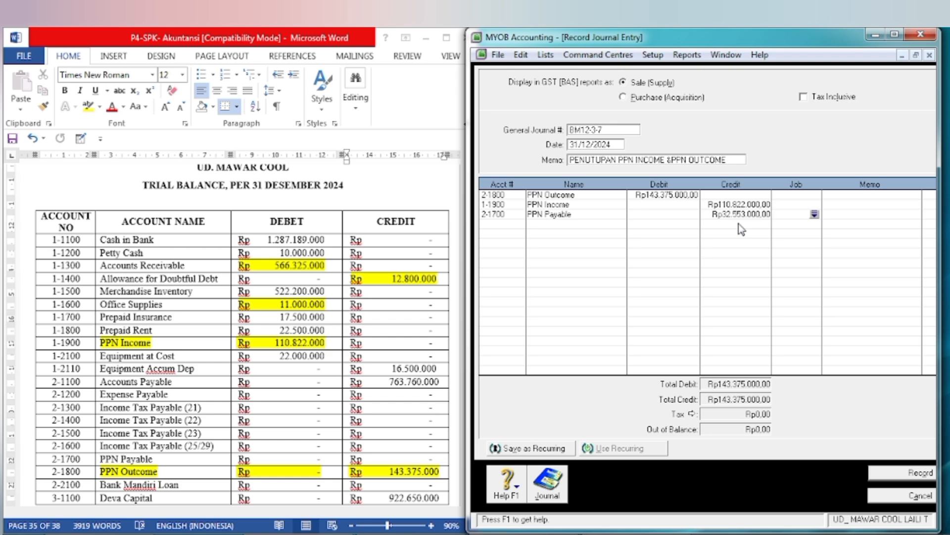
# Step: Return to memo BM12-3 in the Word document and record the completed PPN closing entry in MYOB
pyautogui.click(416, 366)
pyautogui.scroll(-15, 406, 360)
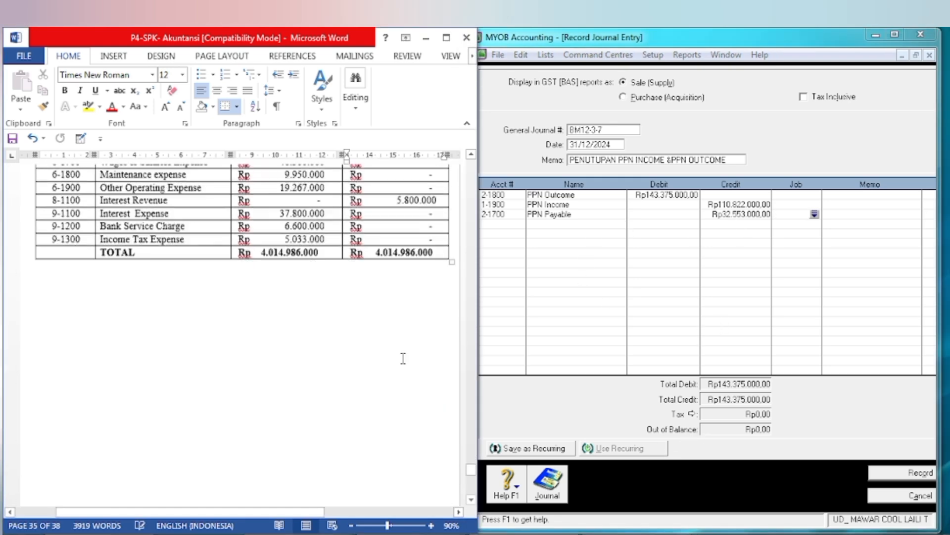
pyautogui.scroll(-15, 403, 358)
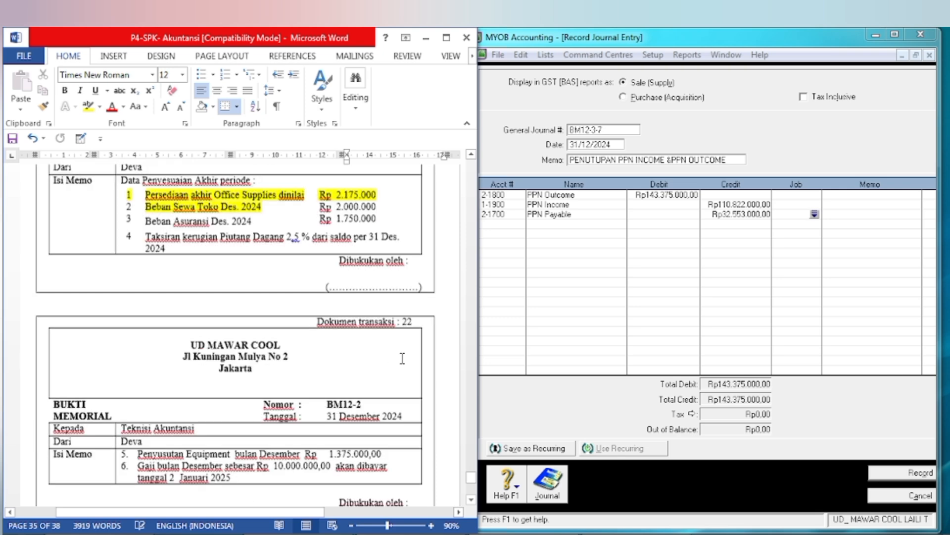
pyautogui.scroll(-10, 402, 358)
pyautogui.scroll(8, 402, 356)
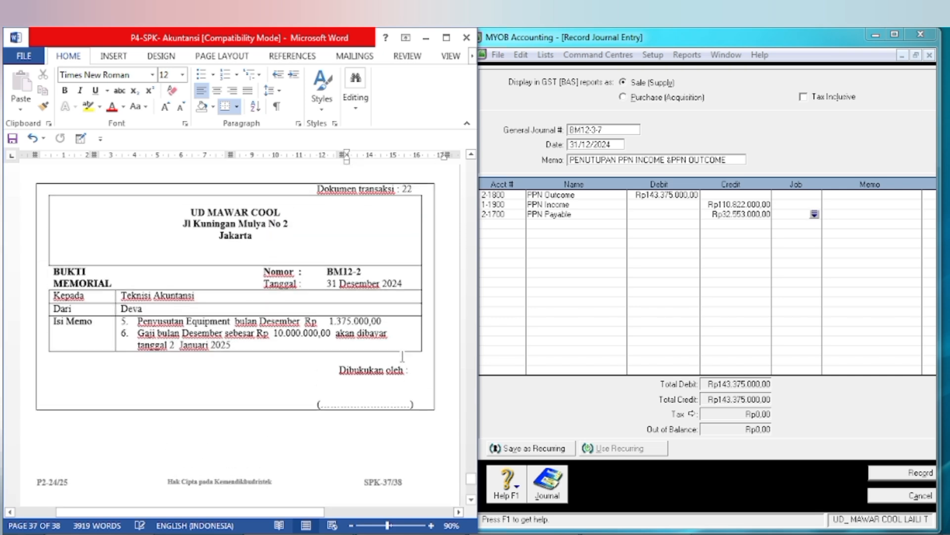
pyautogui.scroll(-12, 402, 359)
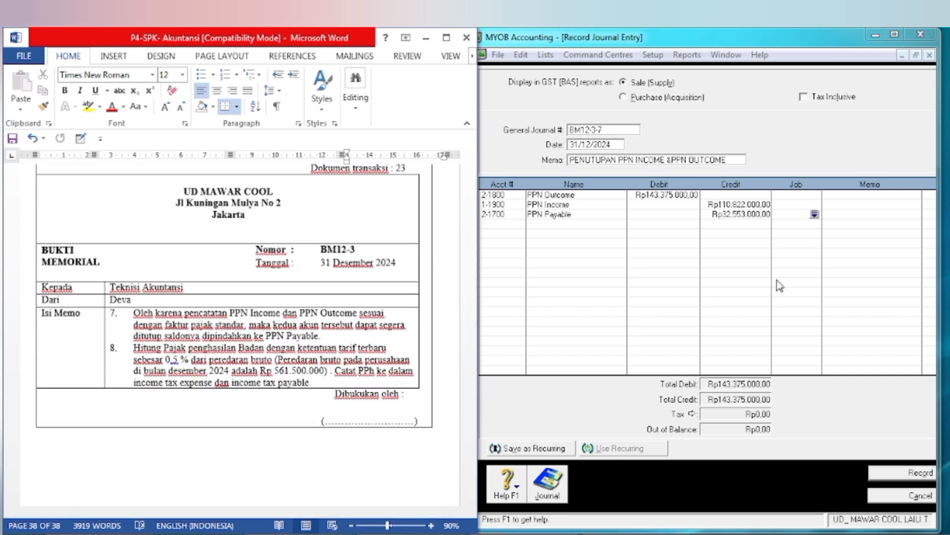
pyautogui.click(895, 472)
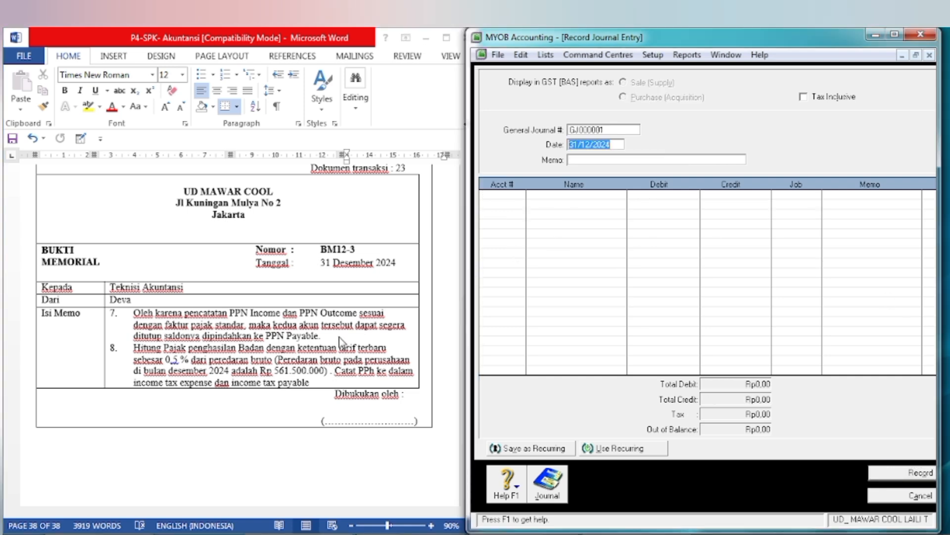
# Step: Number the new journal entry BM12-3-8 and set its memo to PPPH BADAN
pyautogui.click(598, 131)
pyautogui.write('BM12-3-8')
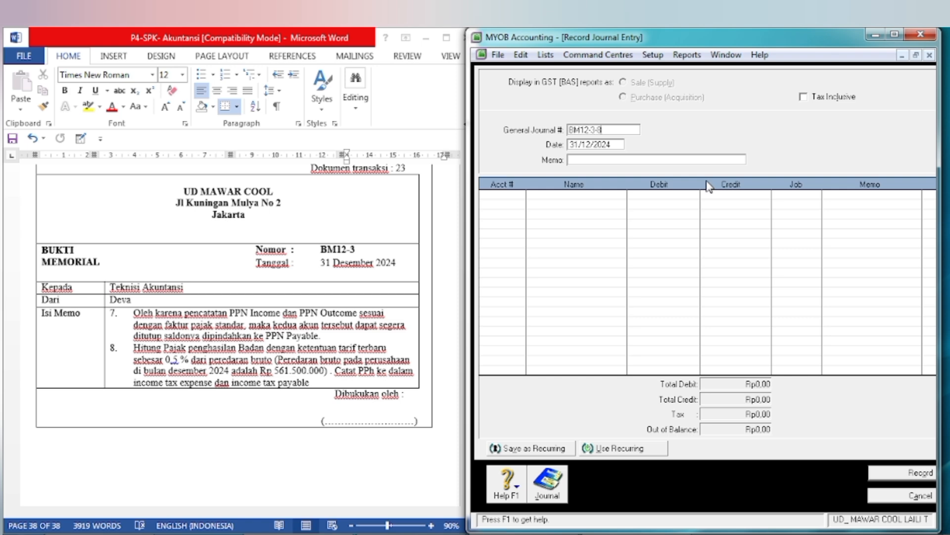
pyautogui.click(655, 161)
pyautogui.write('H BADA')
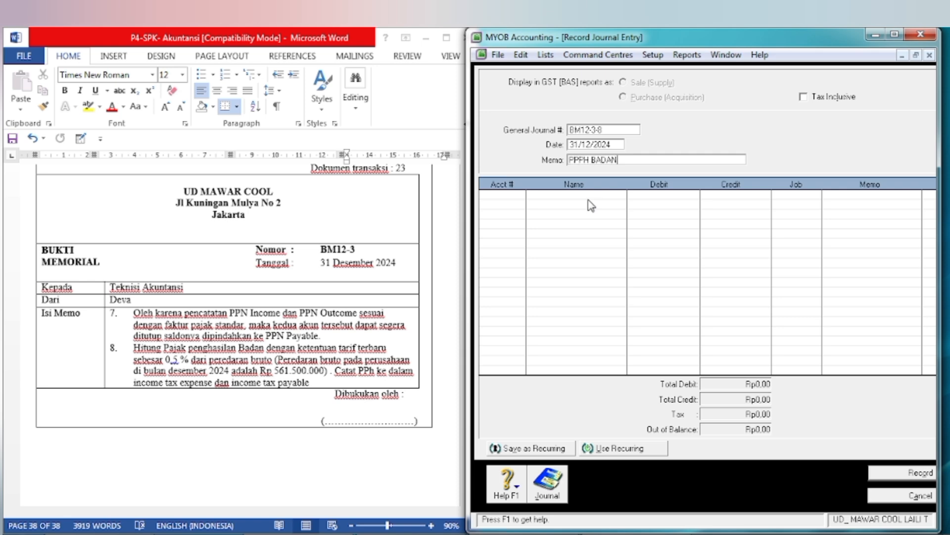
pyautogui.write('N')
# Step: Switch to the Excel workbook, place its window beside the Word memo, and clear the old calculation in cells G2 to G5
pyautogui.click(177, 438)
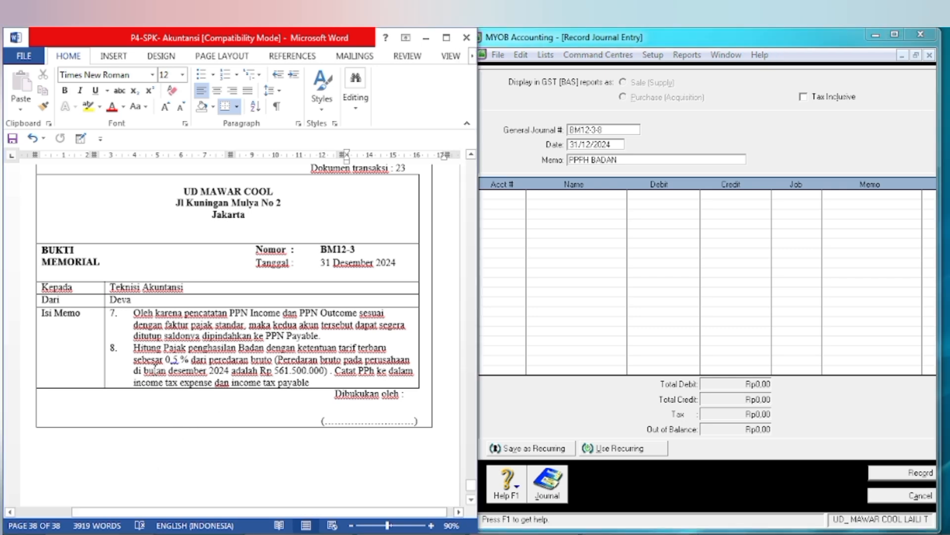
pyautogui.hotkey('alt', 'Tab')
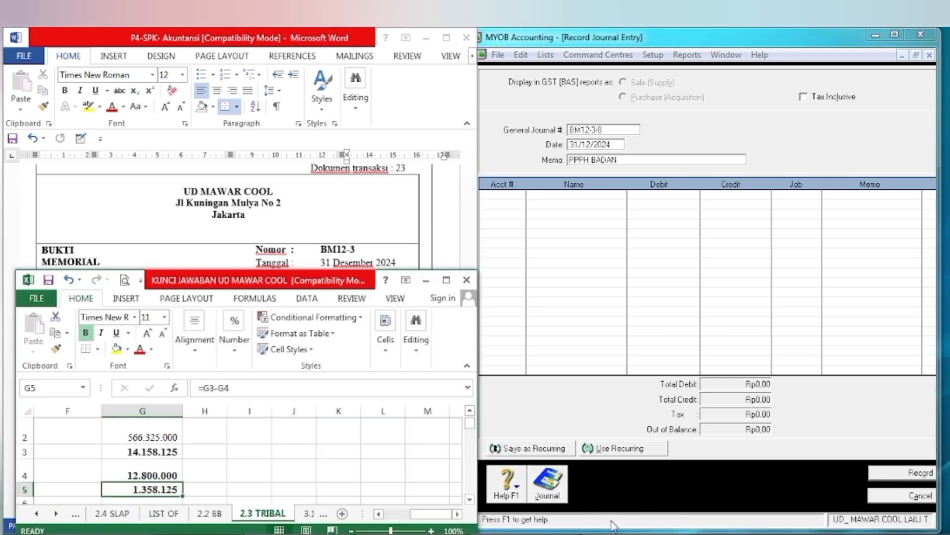
pyautogui.moveTo(198, 279); pyautogui.dragTo(679, 275)
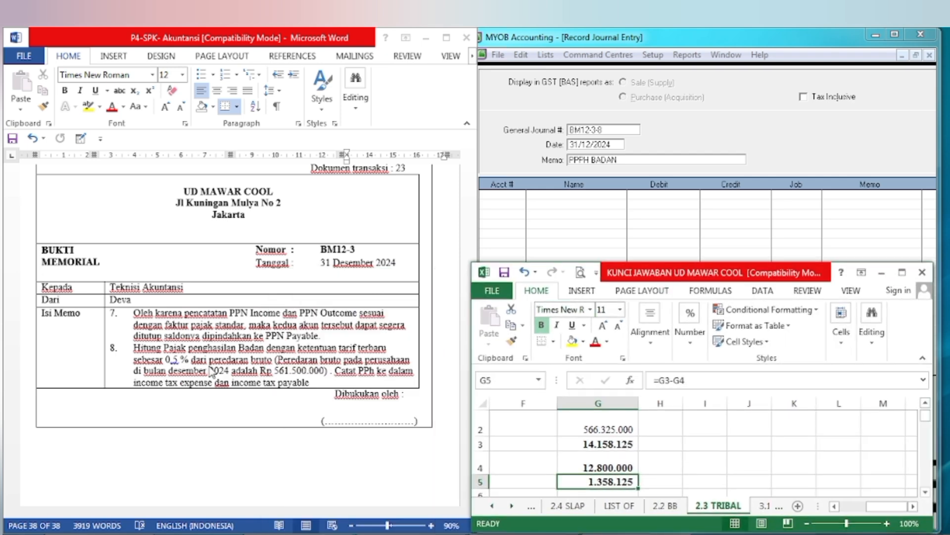
pyautogui.click(614, 429)
pyautogui.moveTo(615, 428); pyautogui.dragTo(623, 481)
pyautogui.press('Delete')
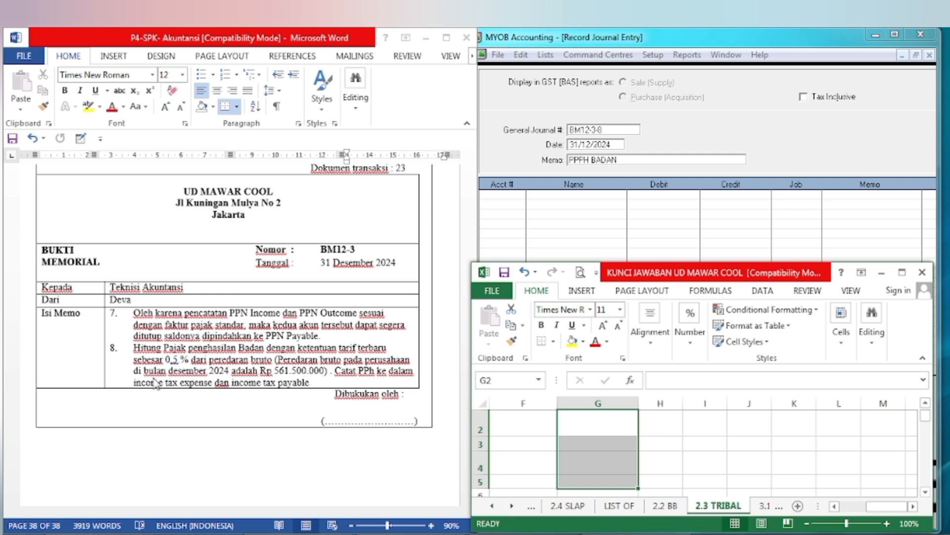
# Step: Enter the December gross turnover of 561500000 in cell G2
pyautogui.click(601, 436)
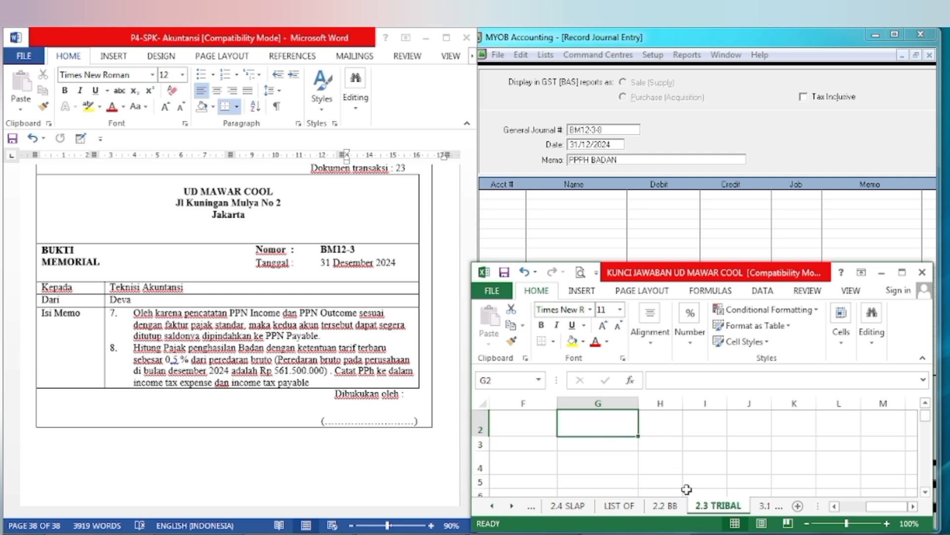
pyautogui.write('561')
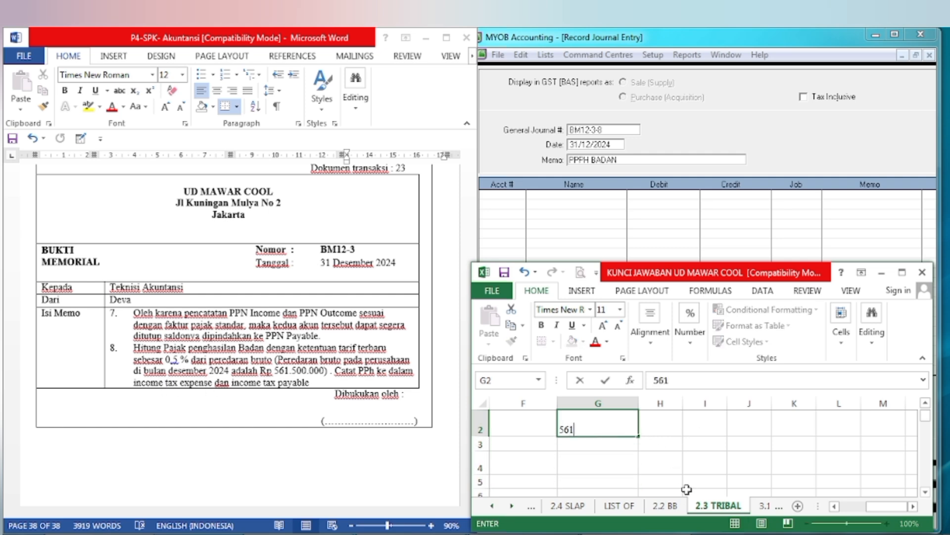
pyautogui.write('500000')
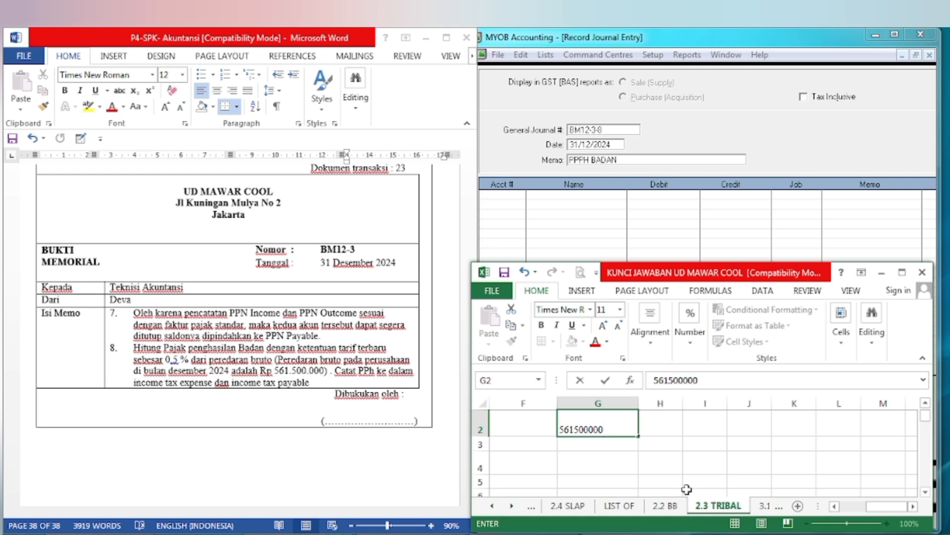
pyautogui.press('Return')
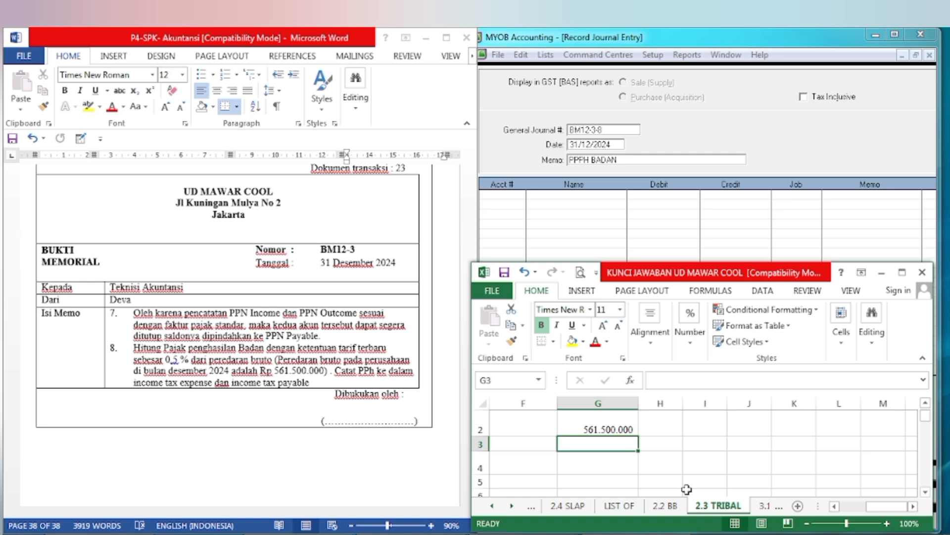
# Step: Calculate the tax in cell G3 with the formula =0,5%*G2 and move the workbook window clear of the MYOB journal
pyautogui.write('=')
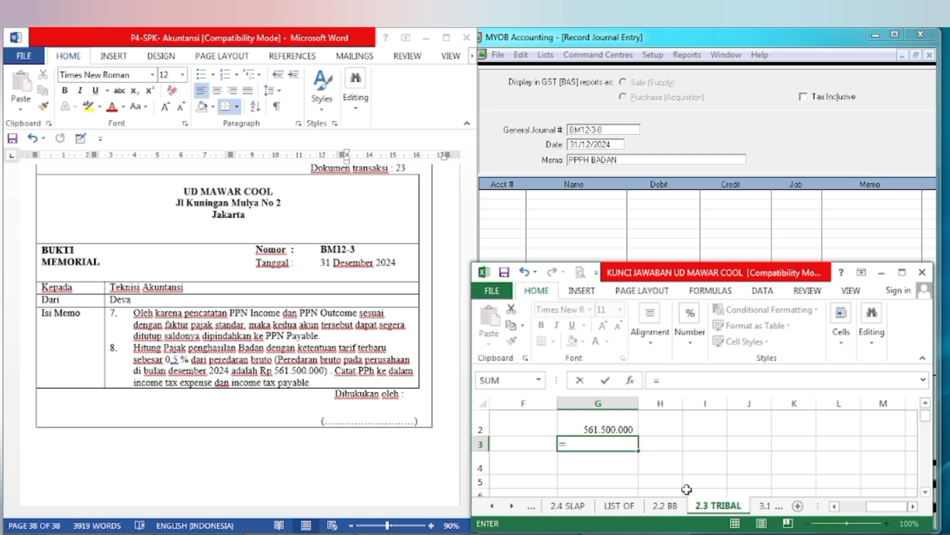
pyautogui.write('0,5%*')
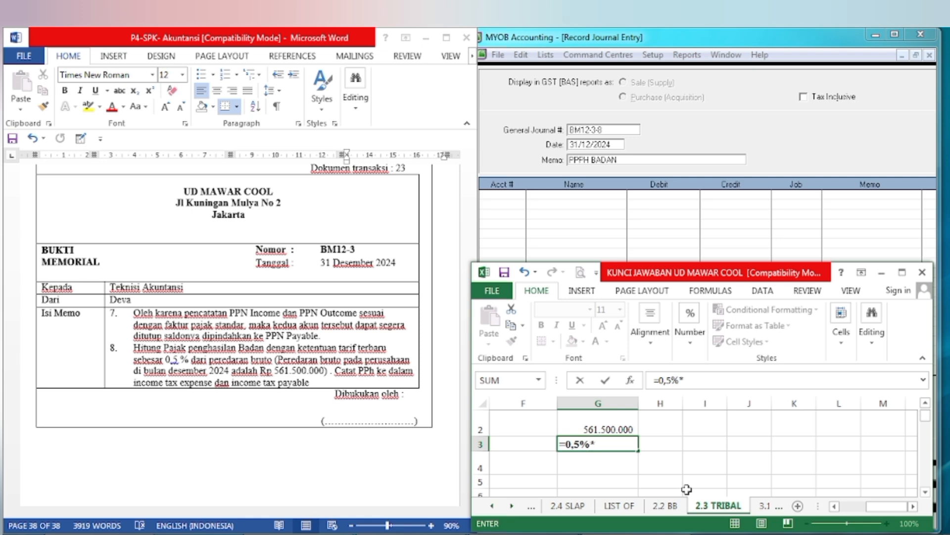
pyautogui.click(611, 429)
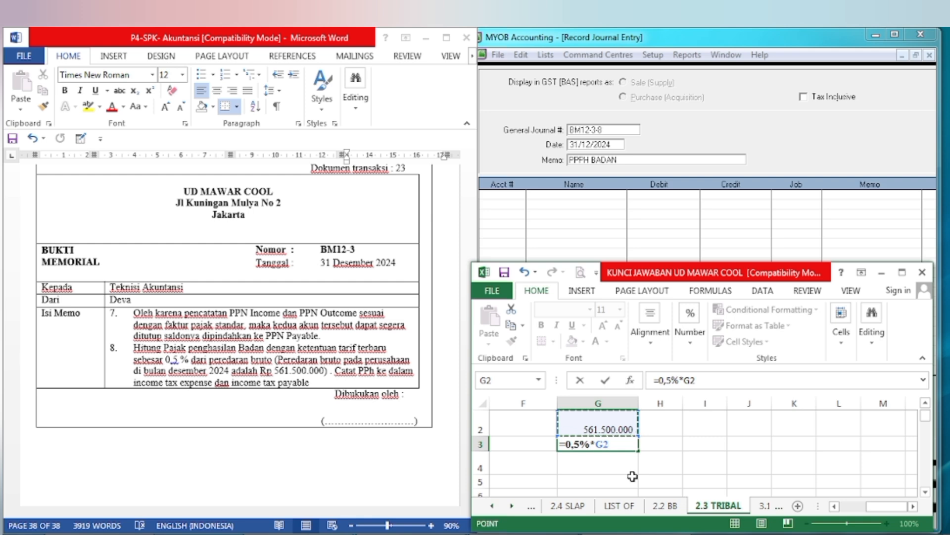
pyautogui.press('Return')
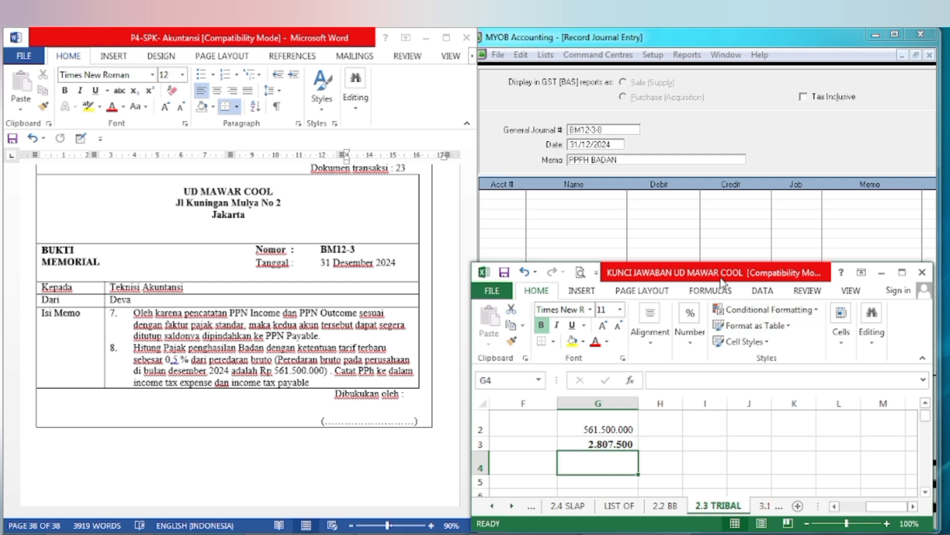
pyautogui.moveTo(726, 278); pyautogui.dragTo(263, 288)
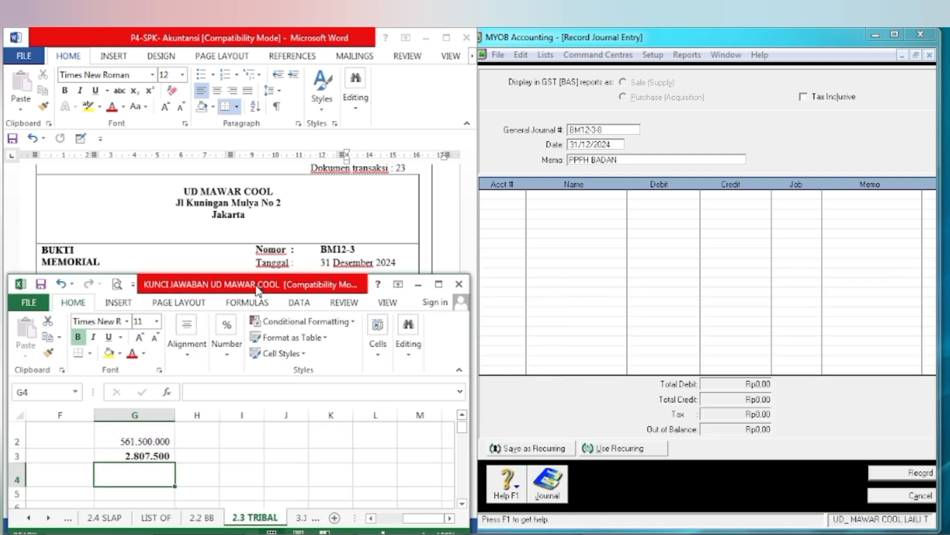
# Step: Switch to MYOB and debit account 9-1300 Income Tax Expense with 2807500 on the first line of the journal entry
pyautogui.click(515, 195)
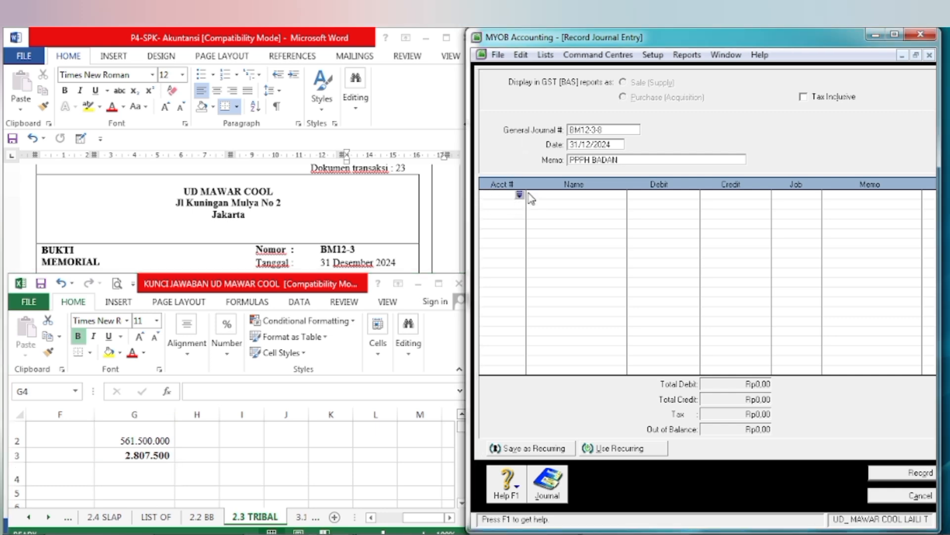
pyautogui.click(520, 196)
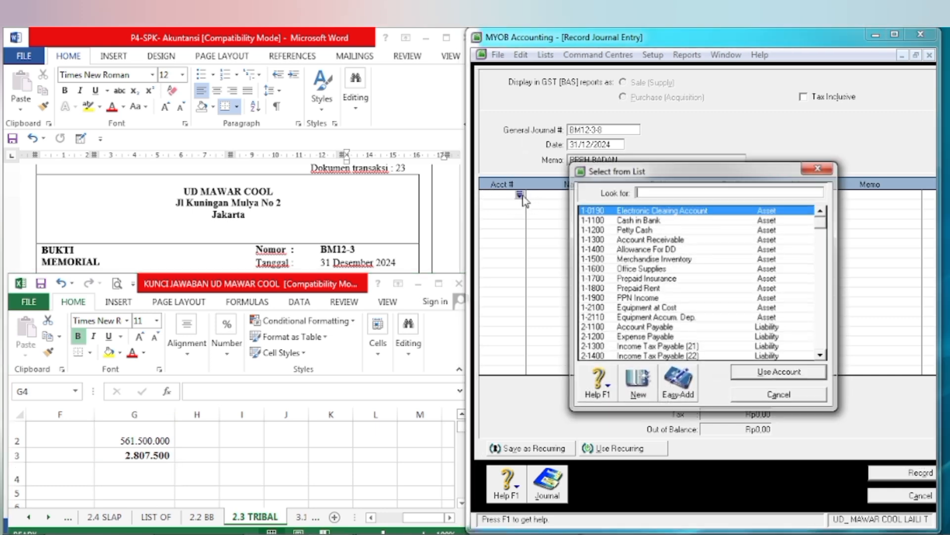
pyautogui.write('9')
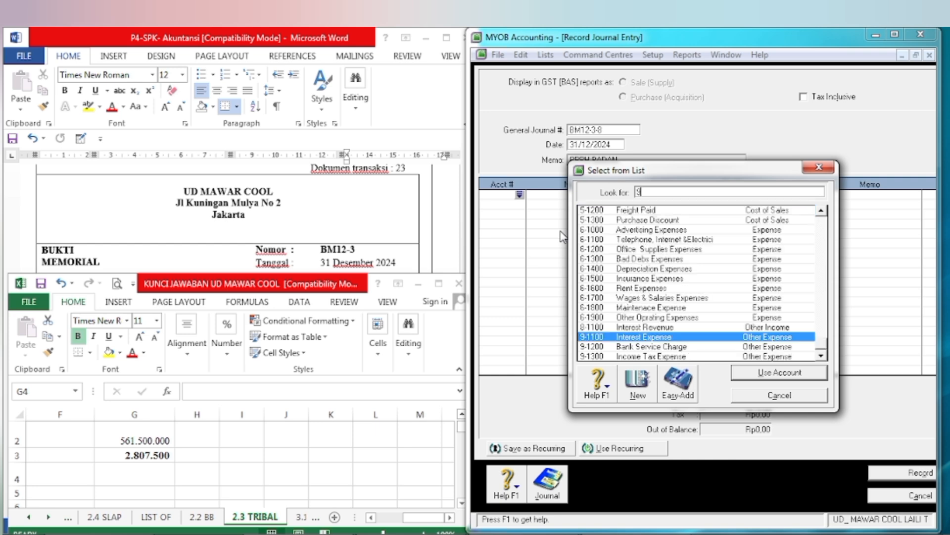
pyautogui.click(646, 358)
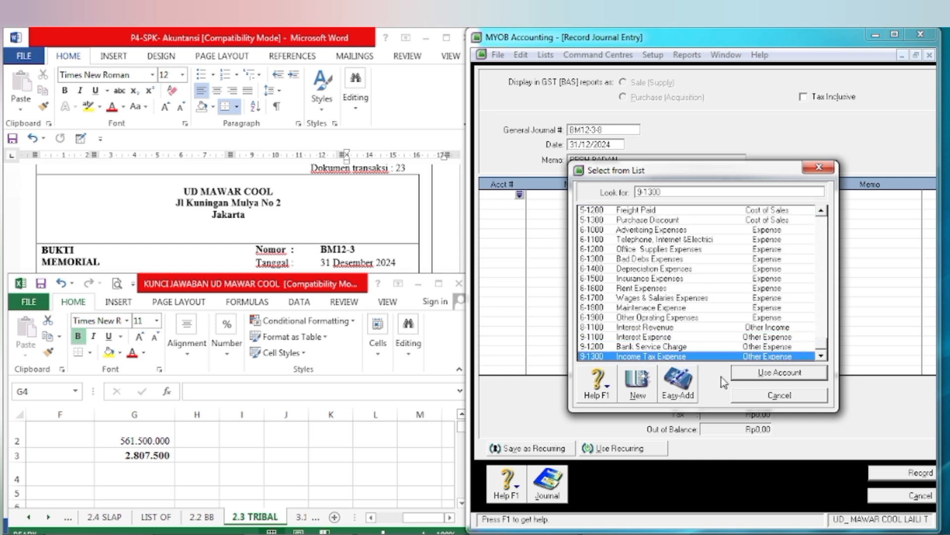
pyautogui.click(736, 379)
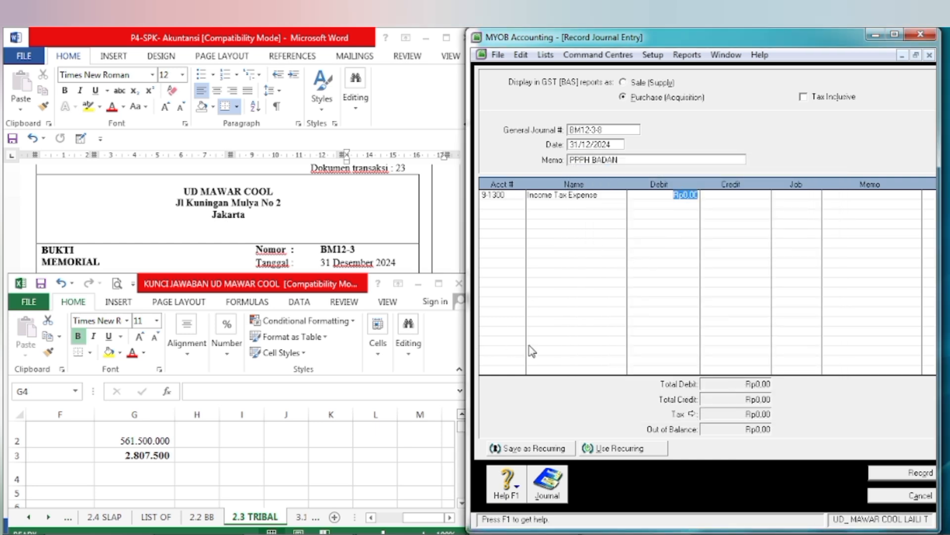
pyautogui.write('4')
pyautogui.write('0')
pyautogui.write('750')
pyautogui.write('0')
pyautogui.press('Tab')
# Step: Credit account 2-1600 Income Tax Payable (25/29) with 2807500 on the second line, record the entry and close the journal window
pyautogui.press('Tab')
pyautogui.press('Tab')
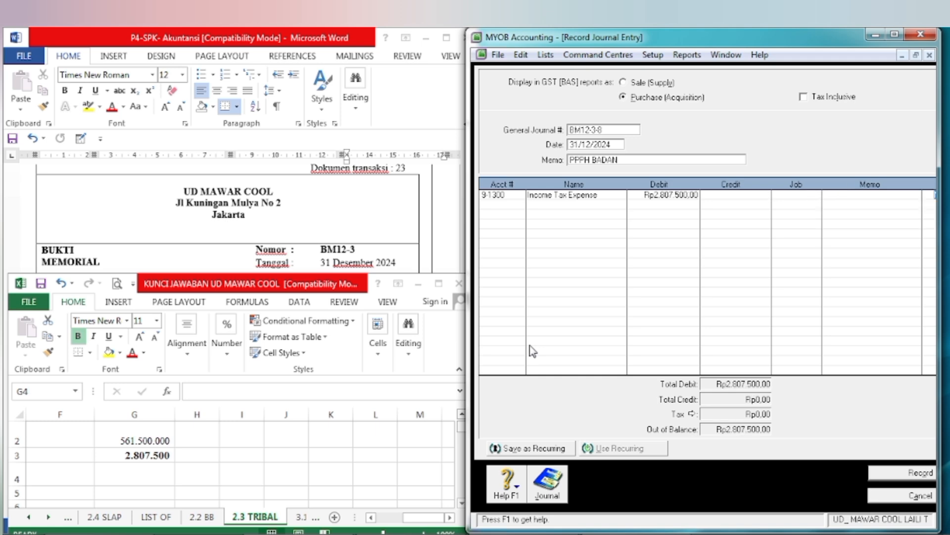
pyautogui.press('Tab')
pyautogui.press('Return')
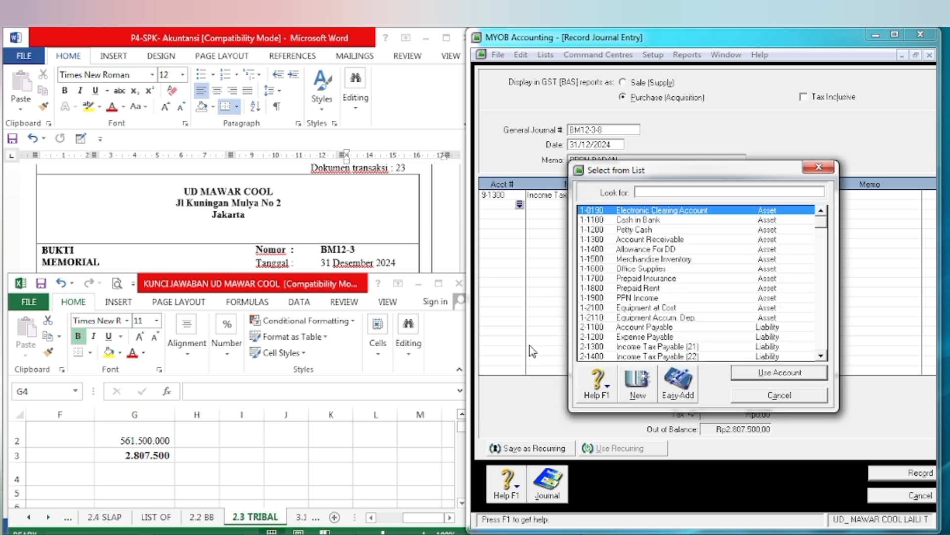
pyautogui.click(821, 355)
pyautogui.click(822, 355)
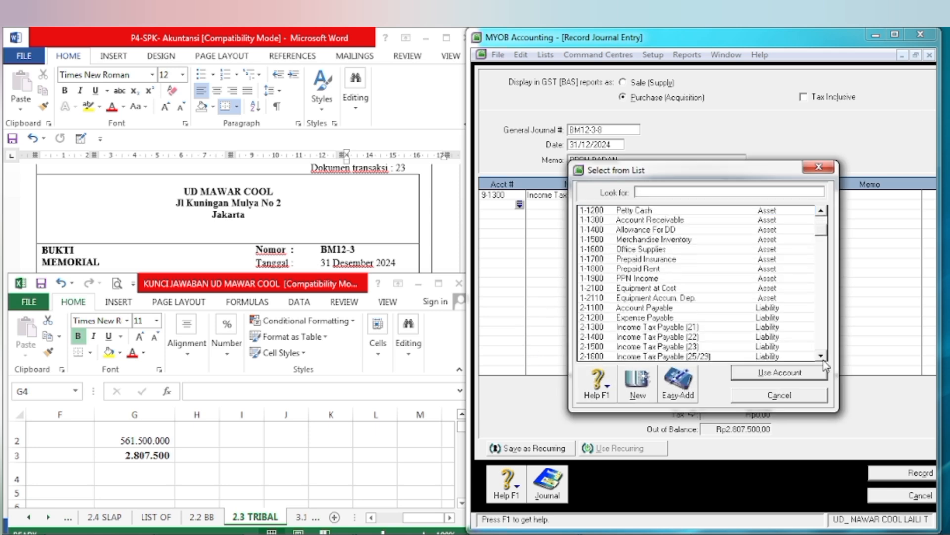
pyautogui.click(821, 356)
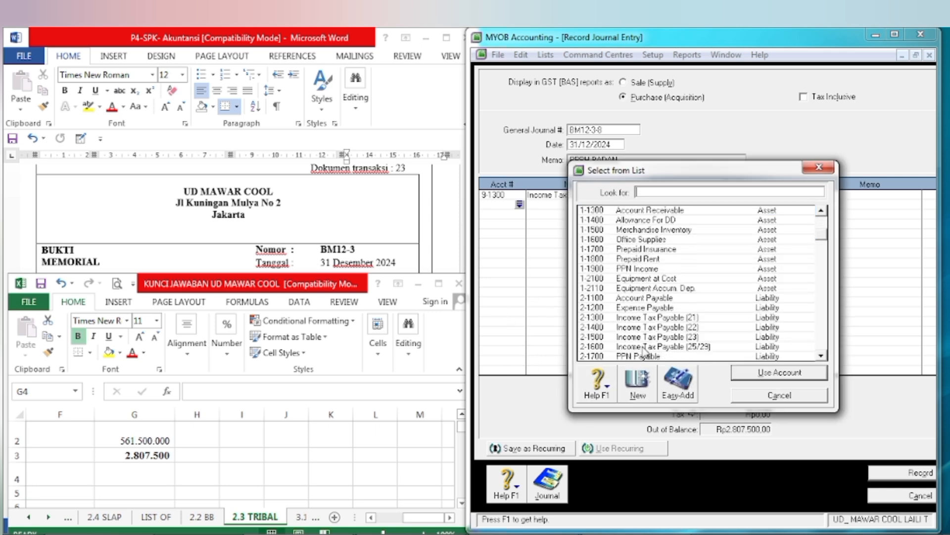
pyautogui.click(643, 347)
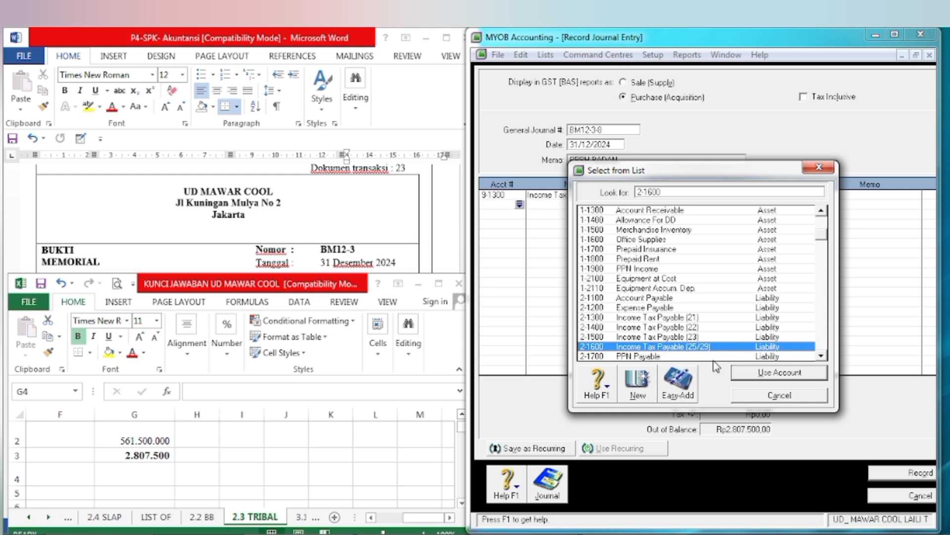
pyautogui.click(779, 372)
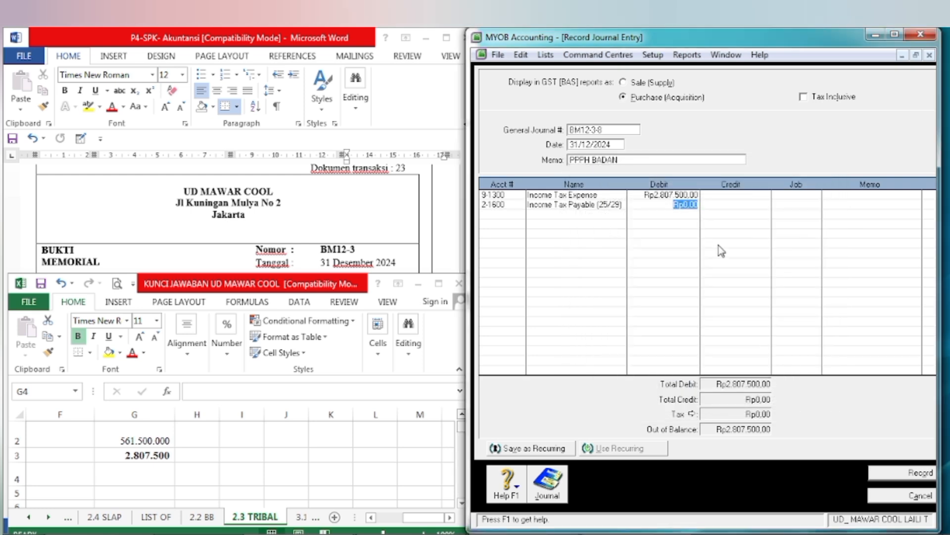
pyautogui.press('Tab')
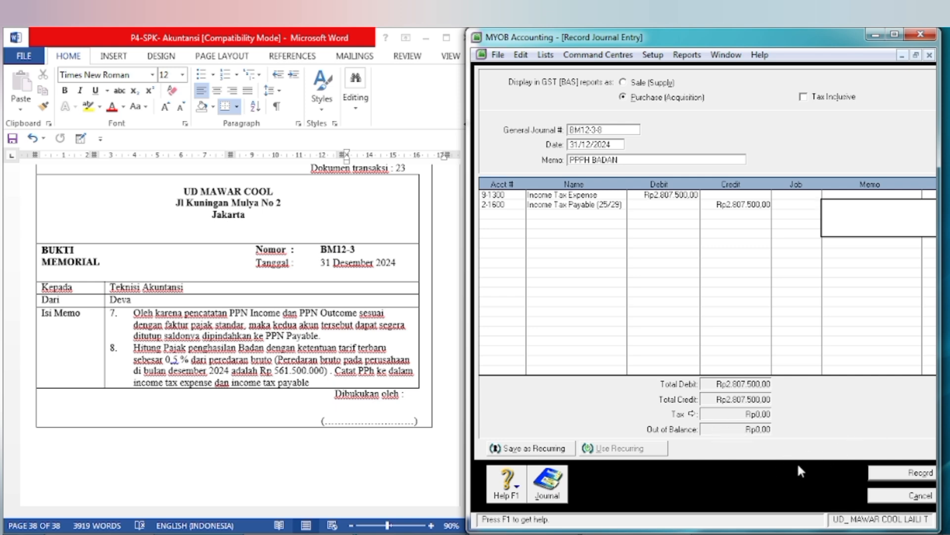
pyautogui.click(902, 475)
pyautogui.click(903, 495)
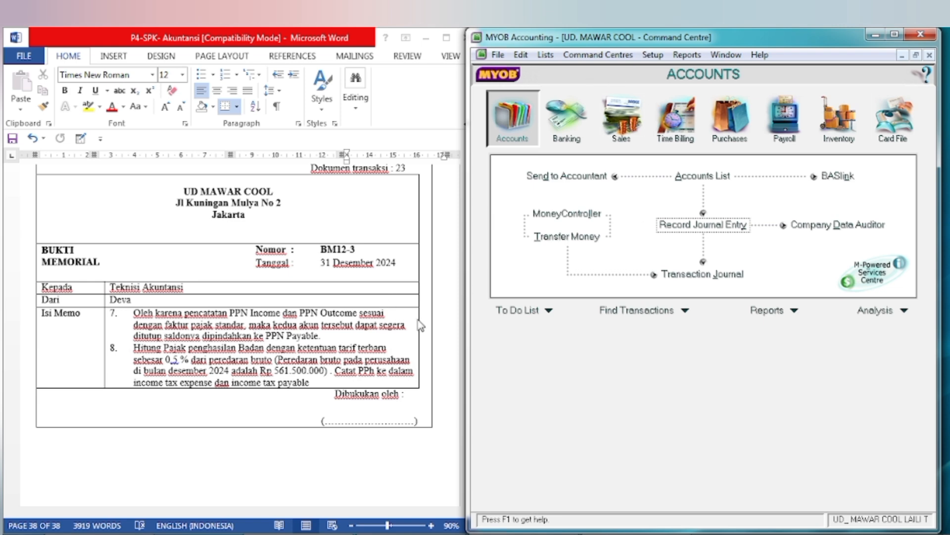
# Step: Maximize MYOB and review the Standard Balance Sheet report as of 31/12/2024
pyautogui.click(897, 37)
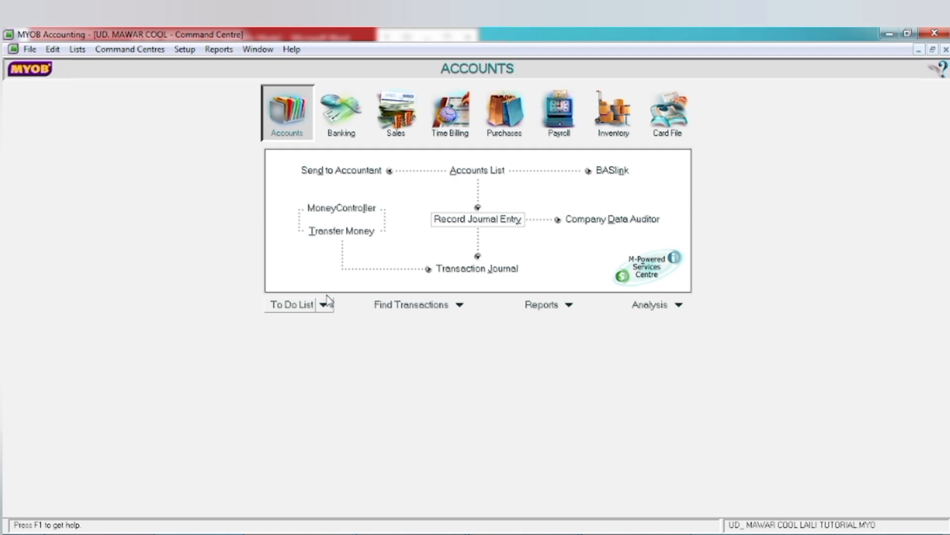
pyautogui.click(540, 306)
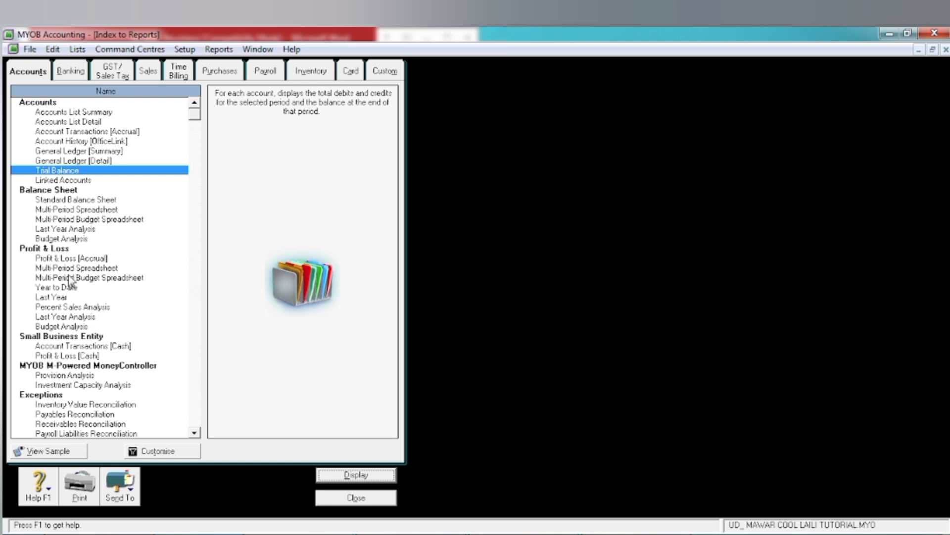
pyautogui.click(61, 201)
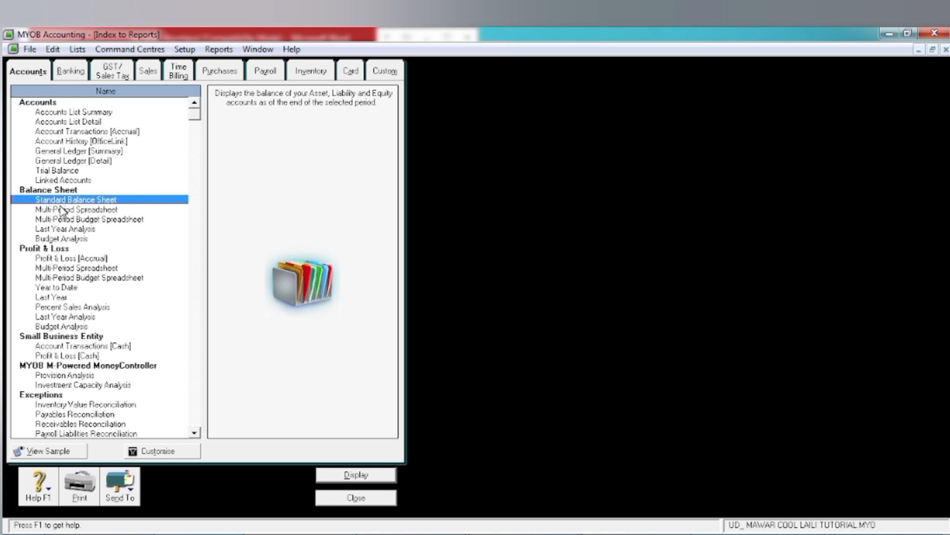
pyautogui.click(165, 453)
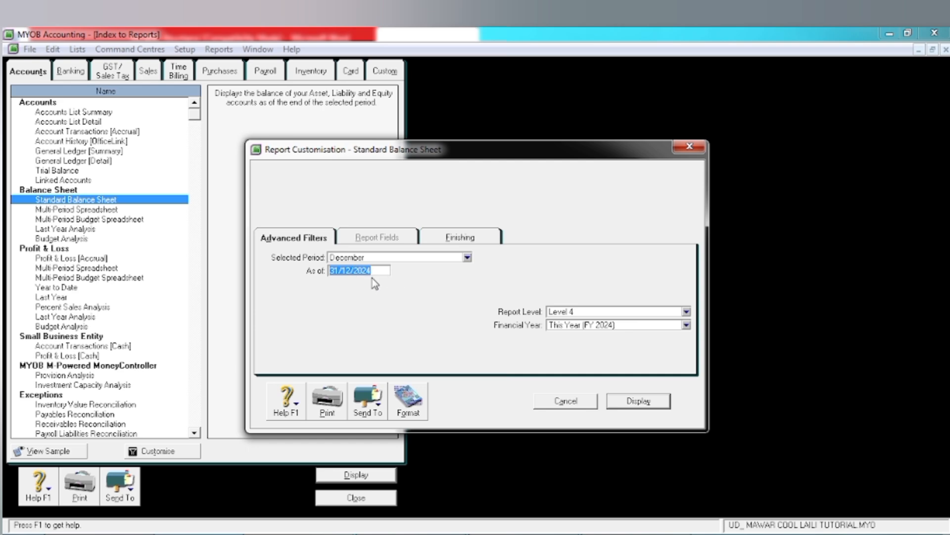
pyautogui.click(625, 404)
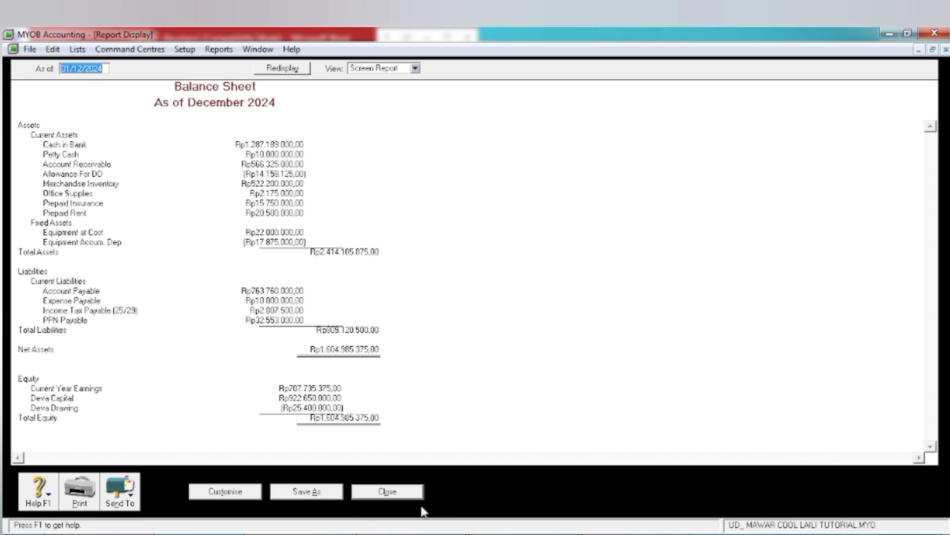
pyautogui.click(389, 491)
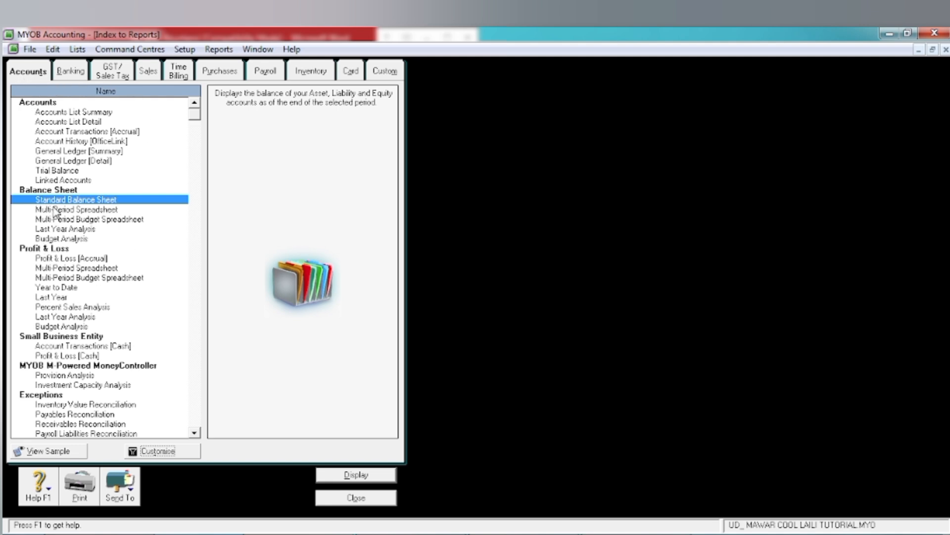
# Step: Review the full Profit & Loss [Accrual] report for 01/01/2024 to 31/12/2024 and close it
pyautogui.click(56, 261)
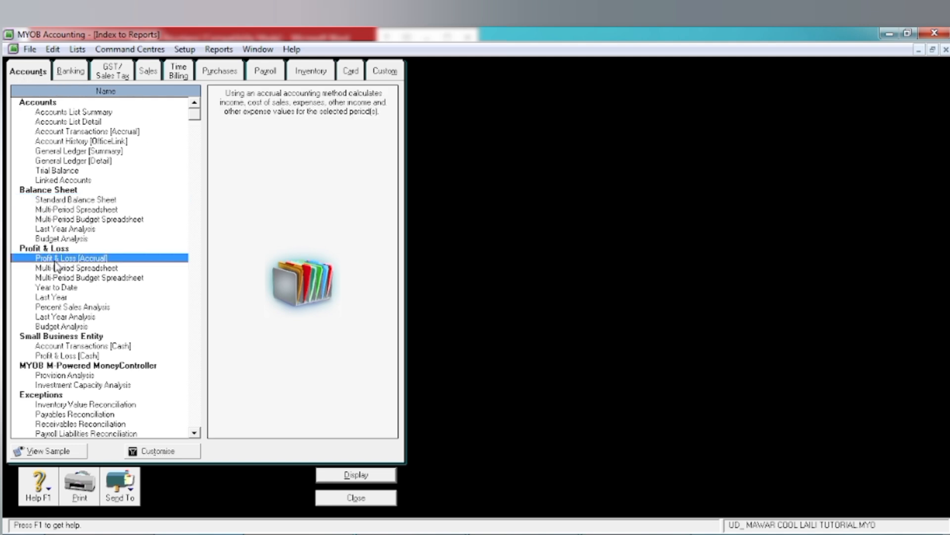
pyautogui.click(152, 456)
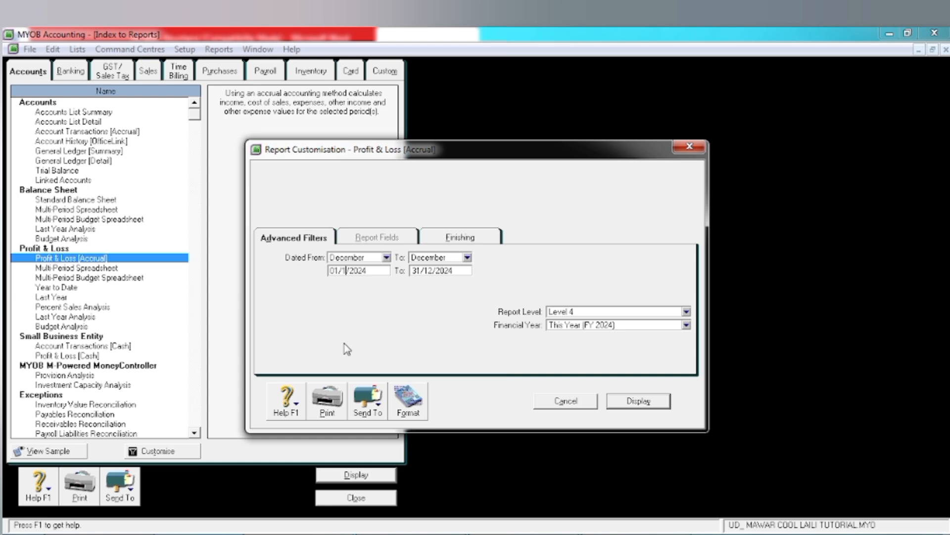
pyautogui.press('Tab')
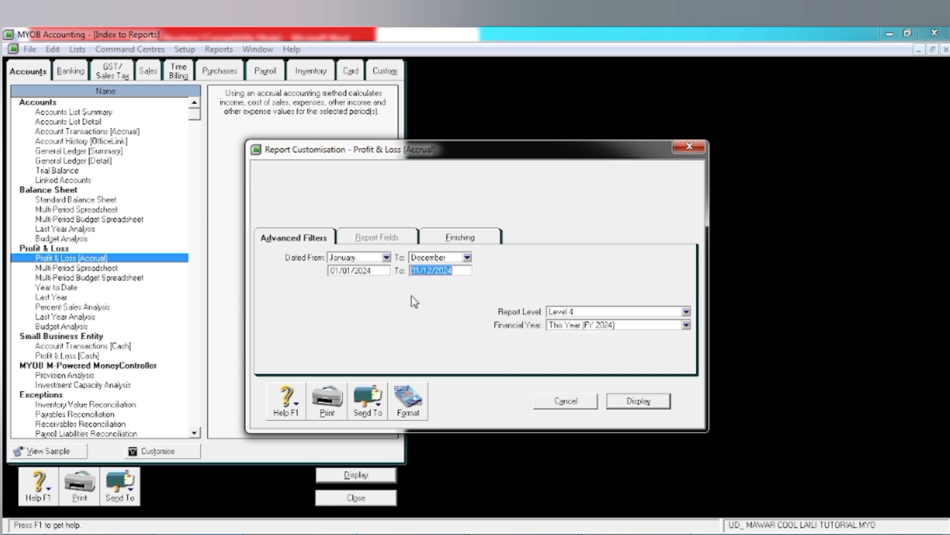
pyautogui.click(653, 402)
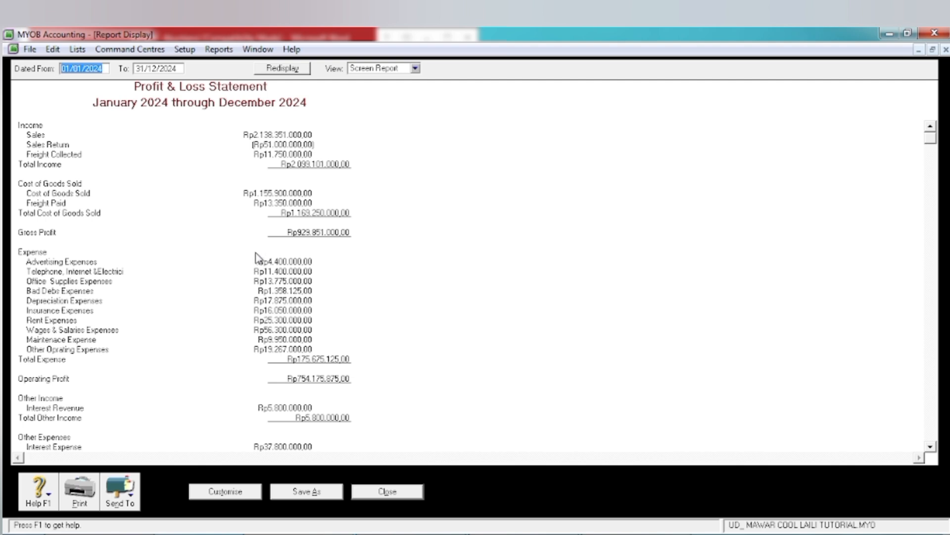
pyautogui.click(931, 447)
pyautogui.click(930, 447)
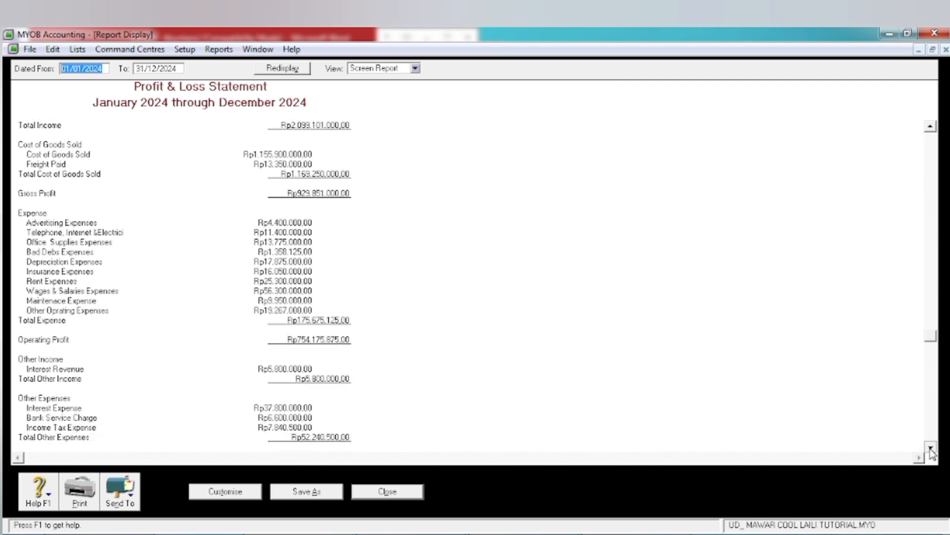
pyautogui.click(931, 448)
pyautogui.click(931, 448)
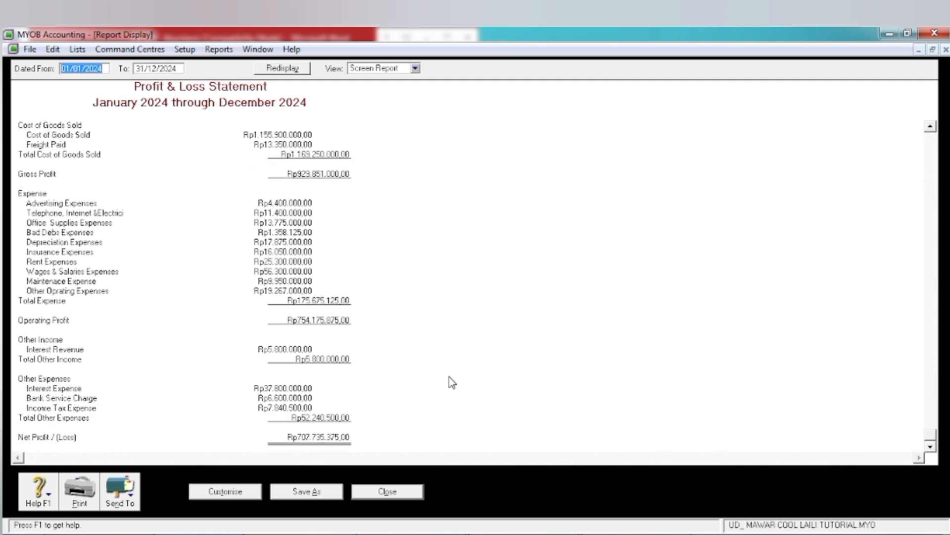
pyautogui.click(405, 495)
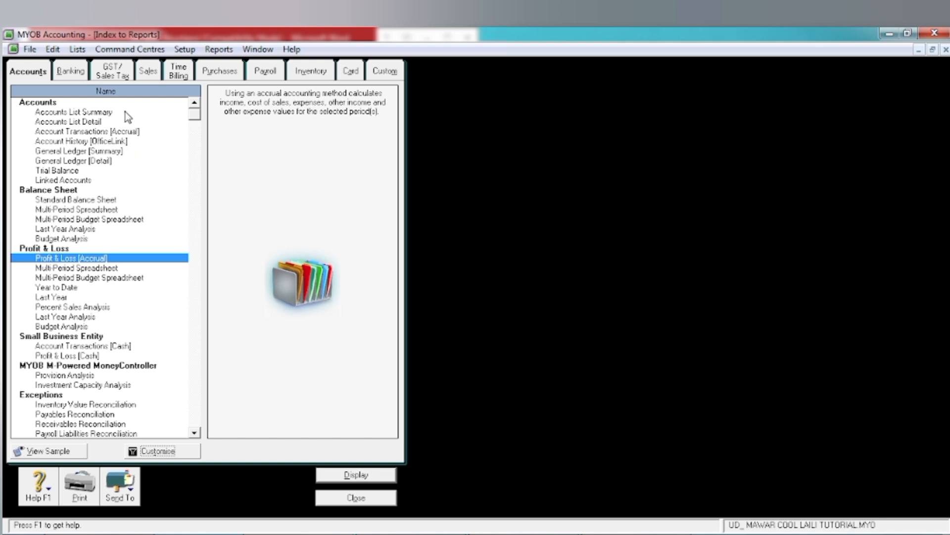
# Step: Display the Statement of Cash Flow report for January through December 2024
pyautogui.click(70, 73)
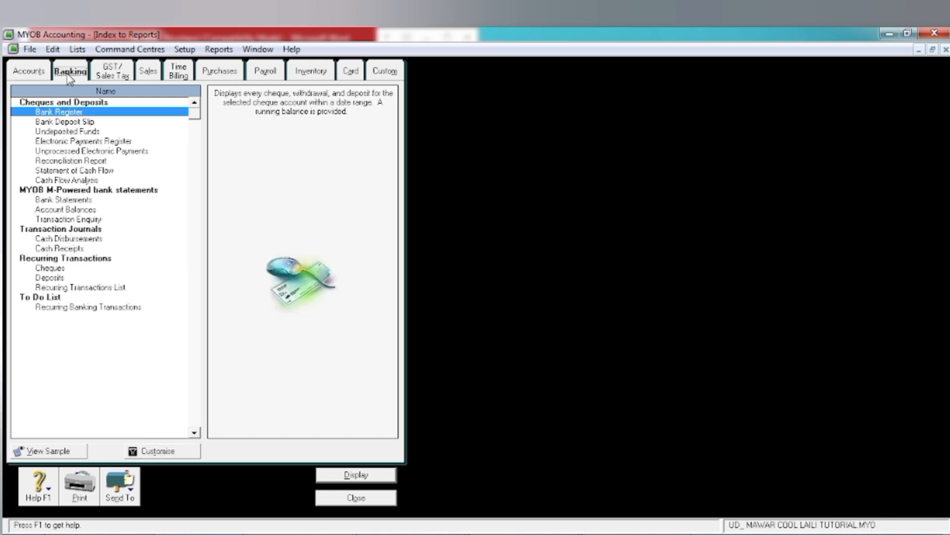
pyautogui.click(50, 171)
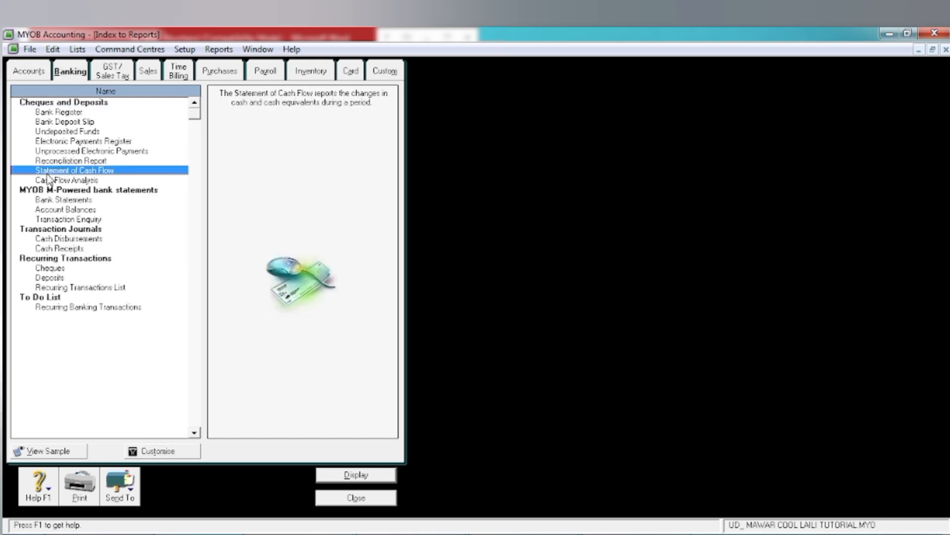
pyautogui.click(140, 450)
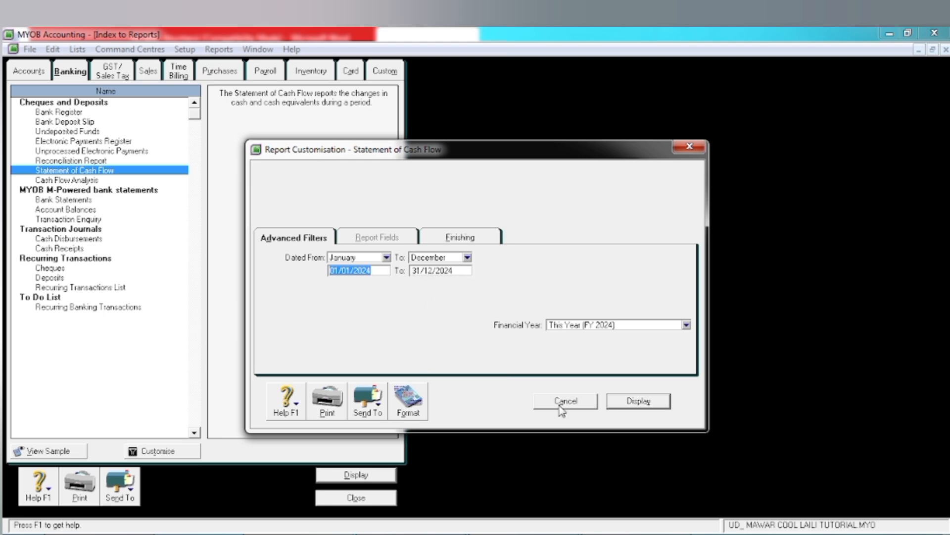
pyautogui.click(639, 402)
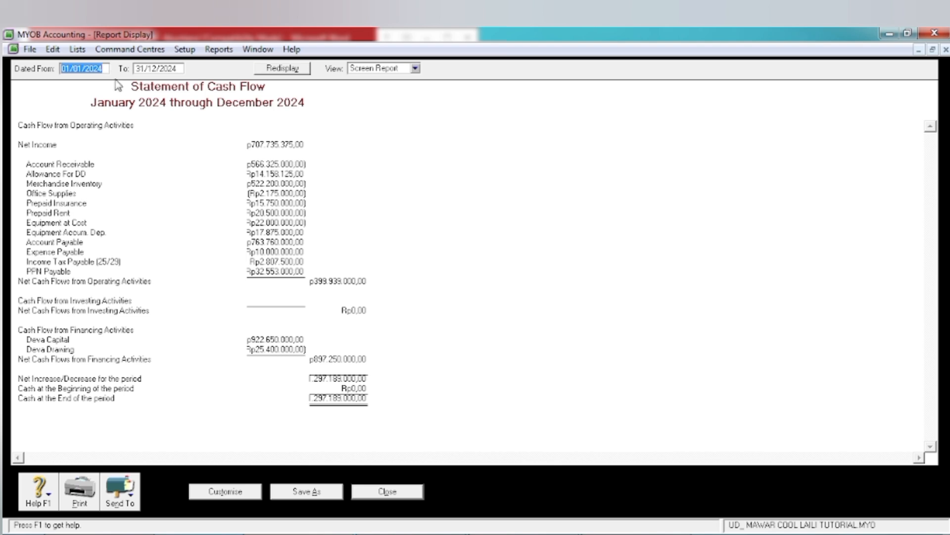
# Step: Change the cash flow report's start date to 01/12/2024, review it, and return to the Command Centre
pyautogui.click(82, 69)
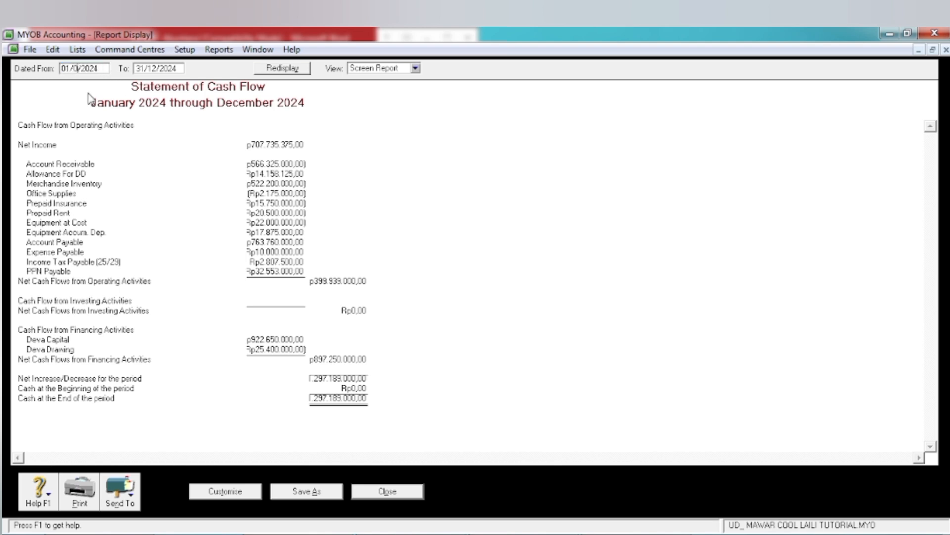
pyautogui.write('12')
pyautogui.press('Tab')
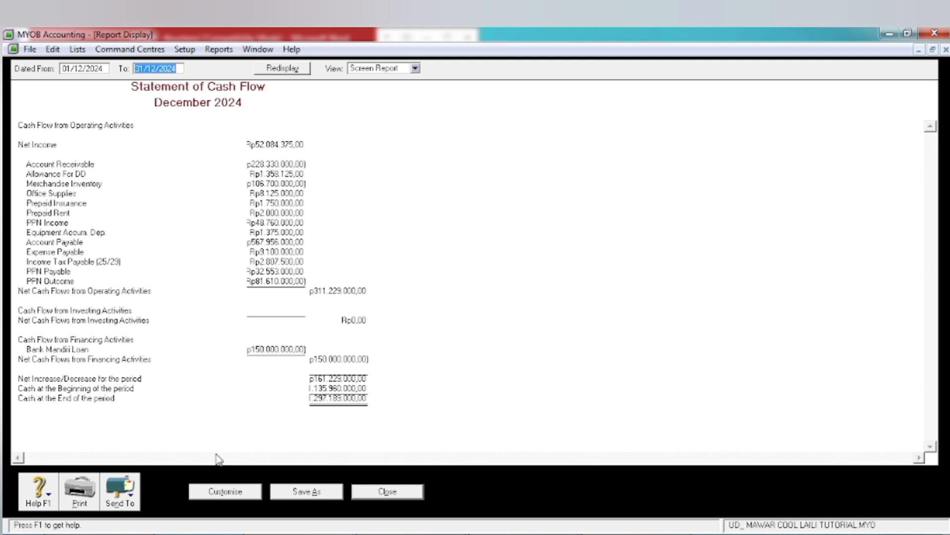
pyautogui.click(366, 494)
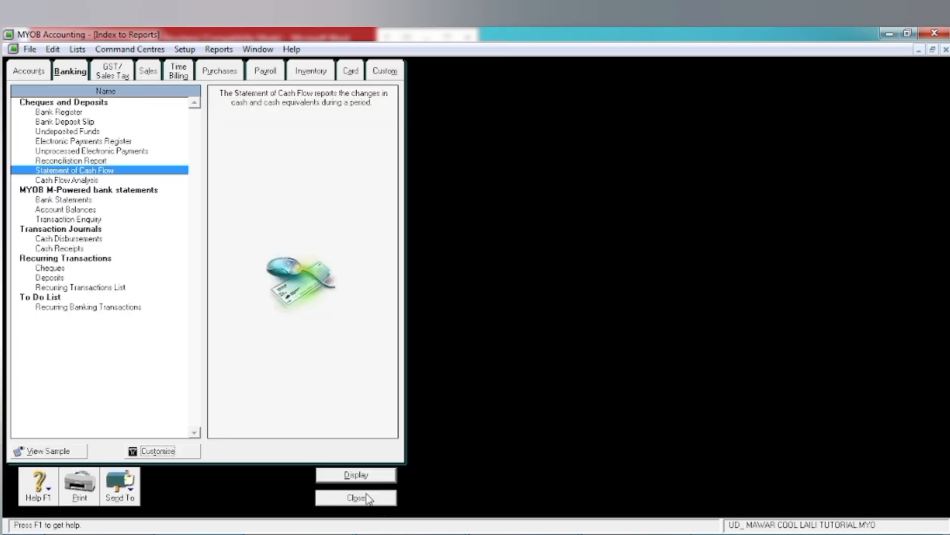
pyautogui.click(331, 499)
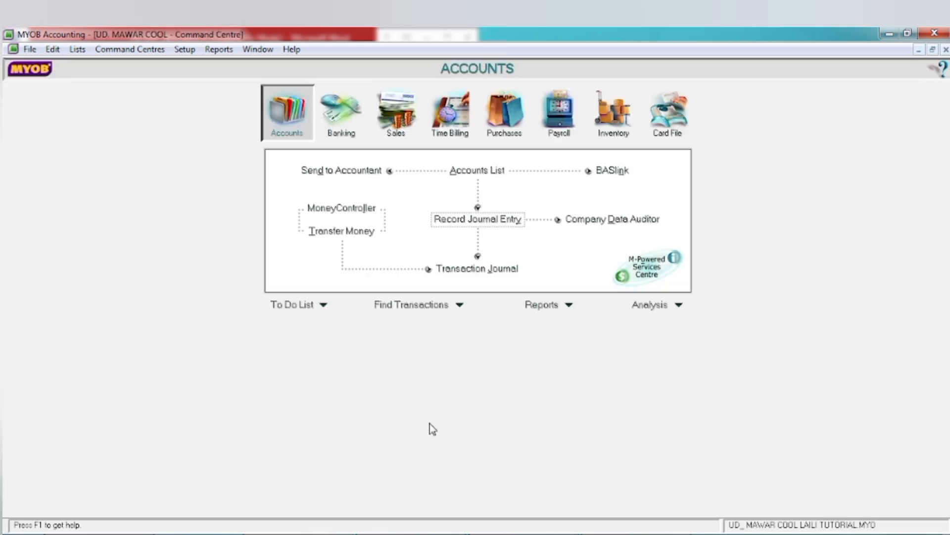